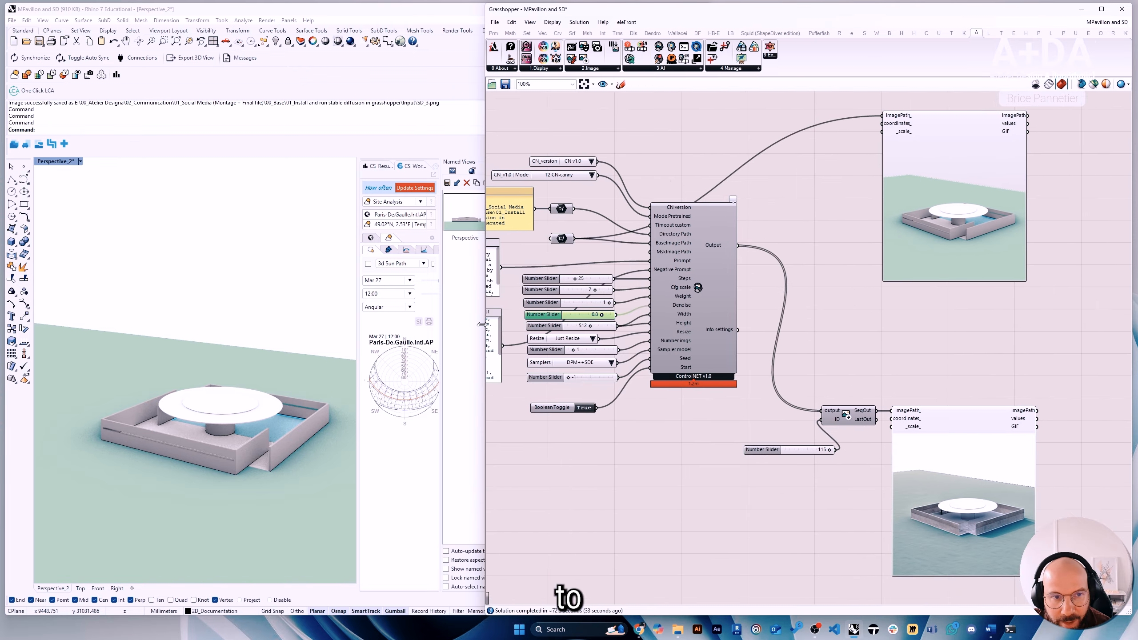
click(1135, 602)
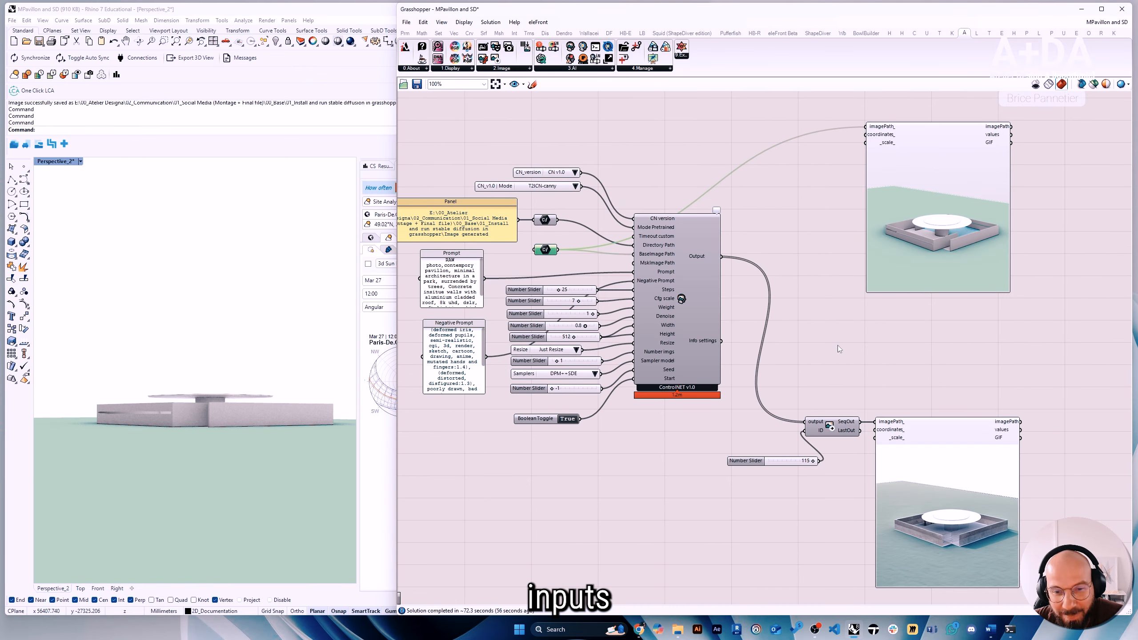
key(alt+Tab)
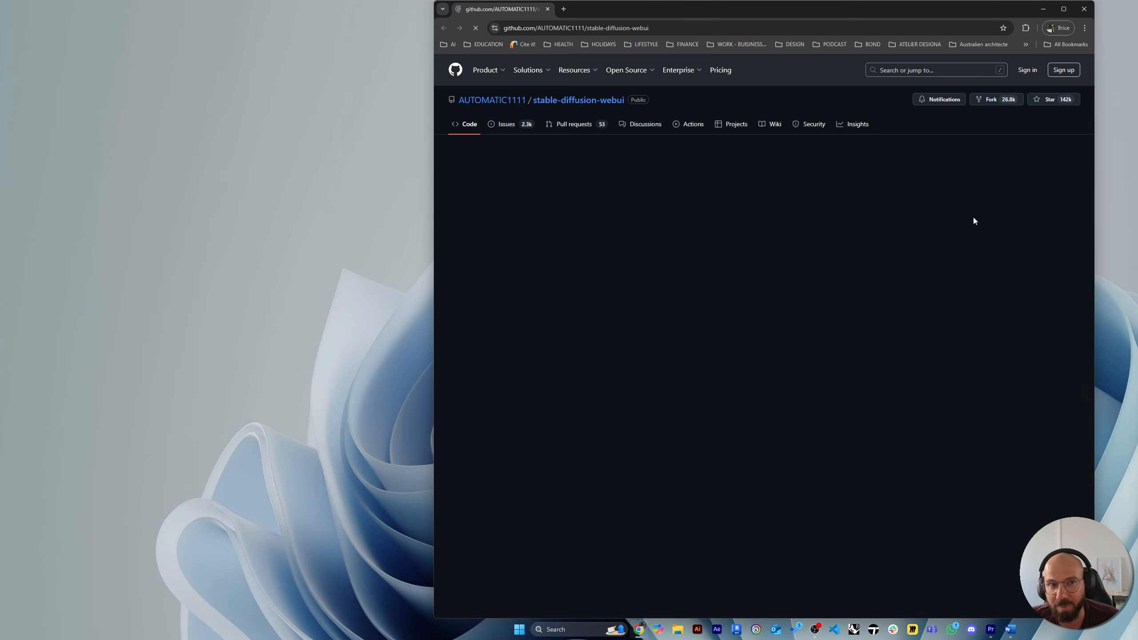
Highlight the web address of the AUTOMATIC1111 stable-diffusion-webui repository on GitHub.
click(646, 28)
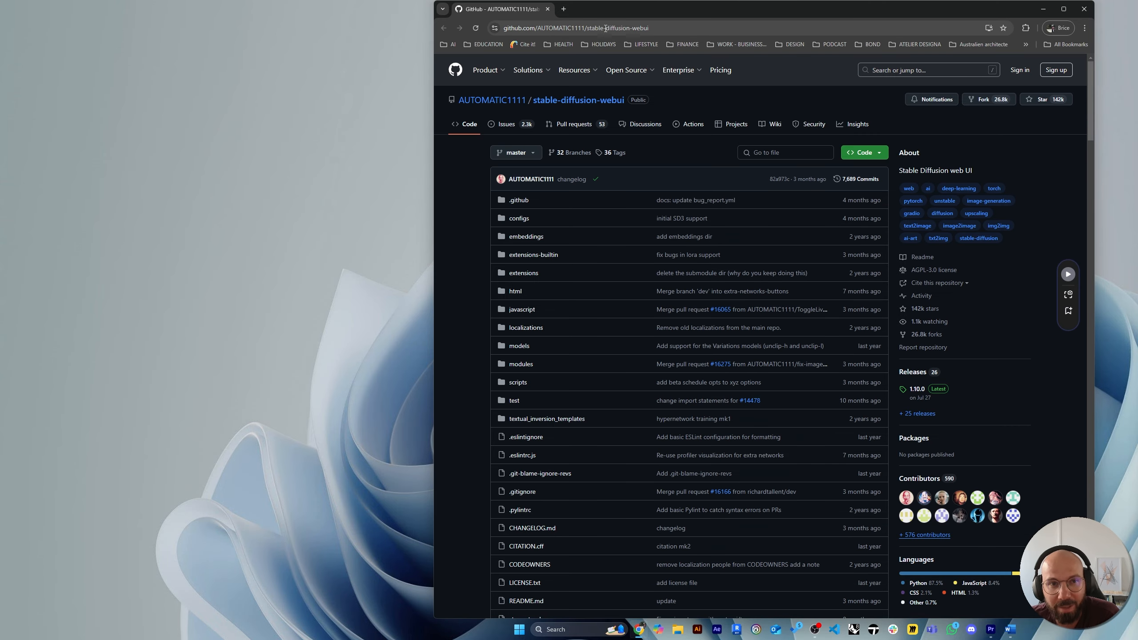
drag(649, 29, 501, 29)
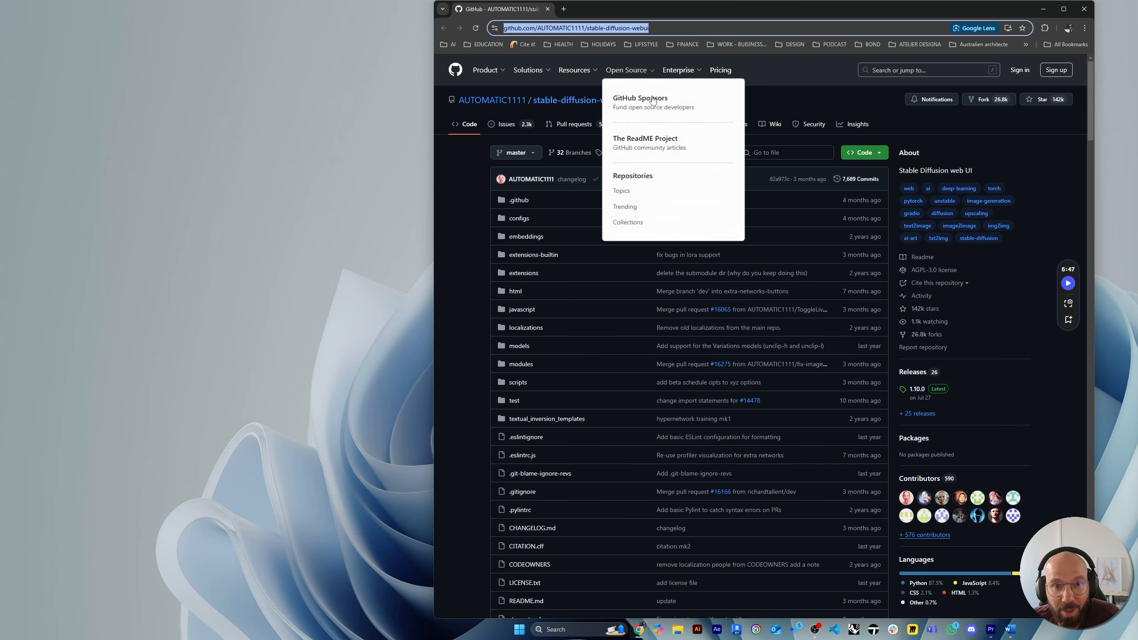
click(743, 32)
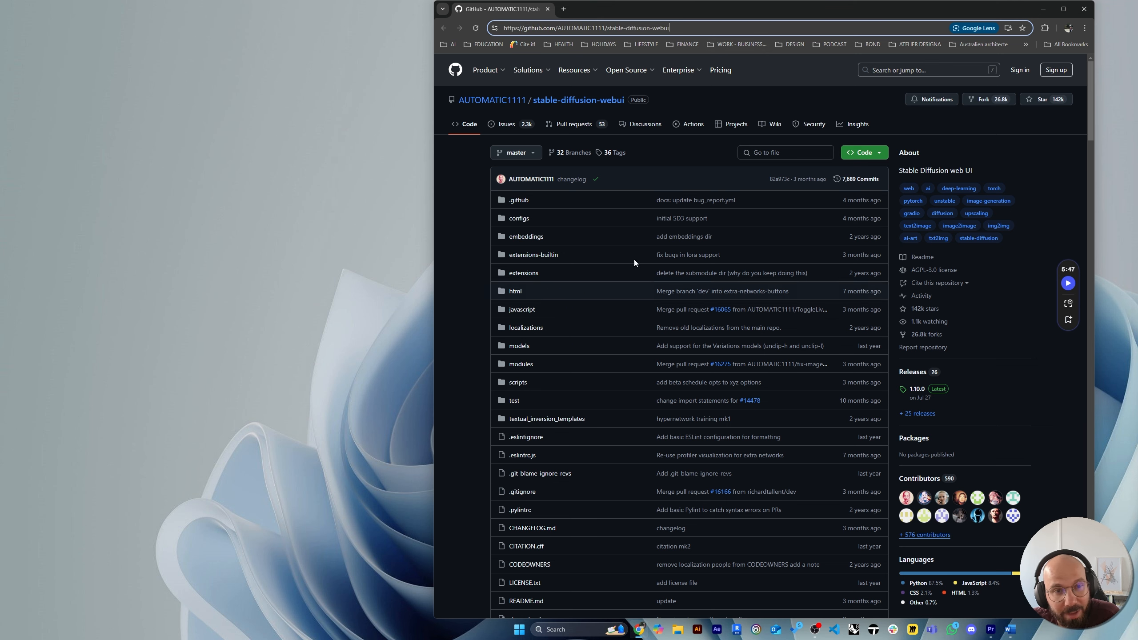
Find the Installation and Running section of the repository's README and open its linked dependencies page.
scroll(544, 278, down, 5)
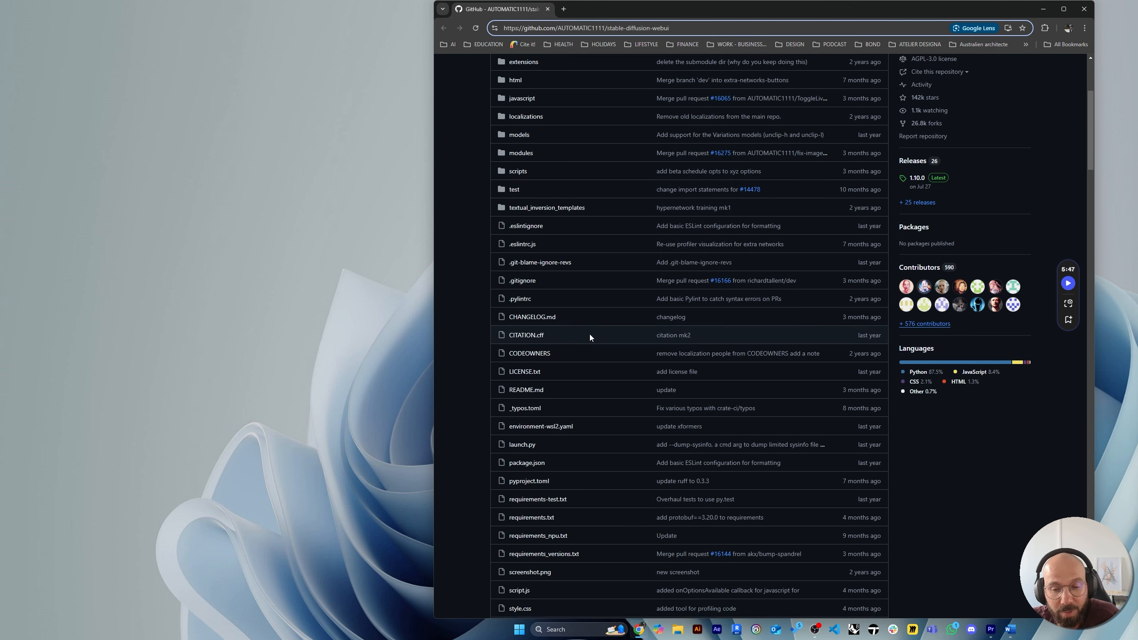
scroll(590, 335, down, 5)
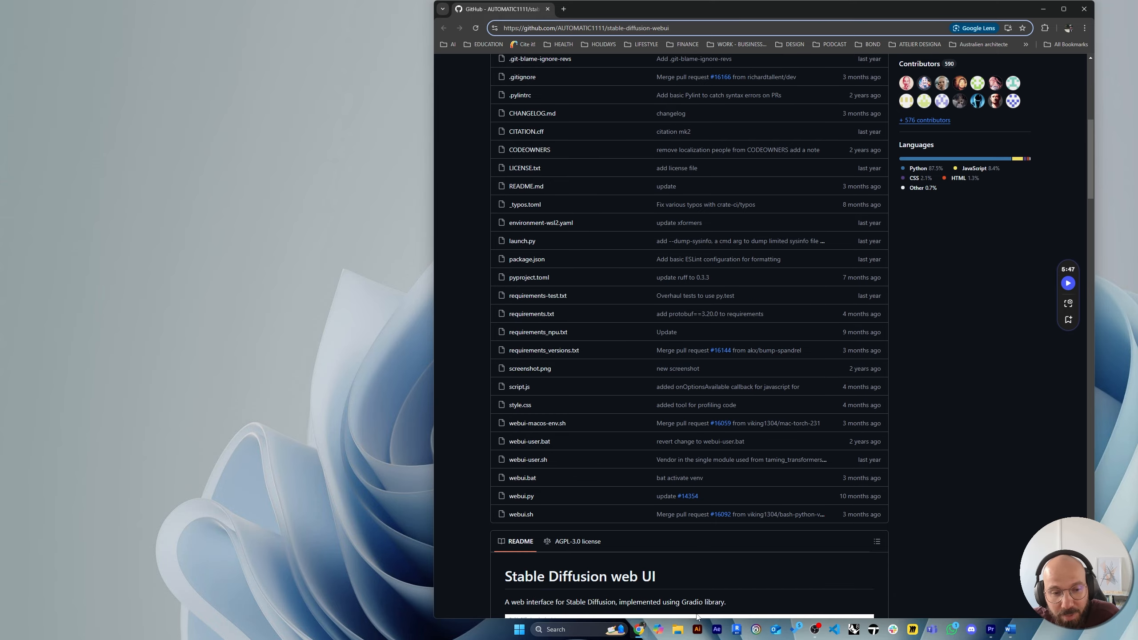
scroll(606, 414, down, 10)
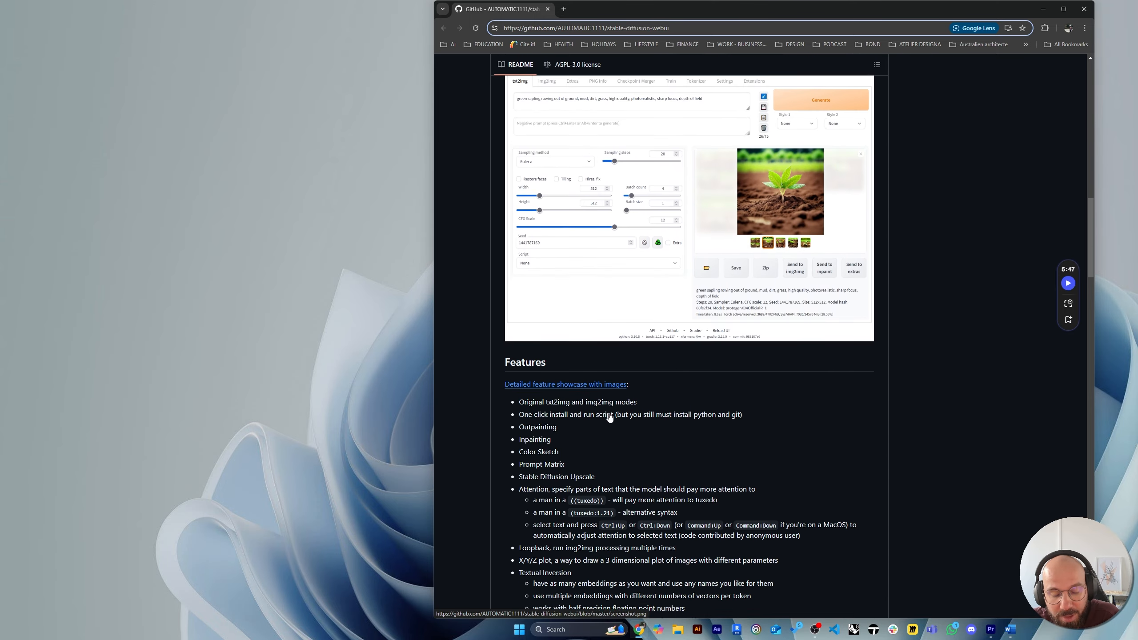
scroll(609, 418, down, 20)
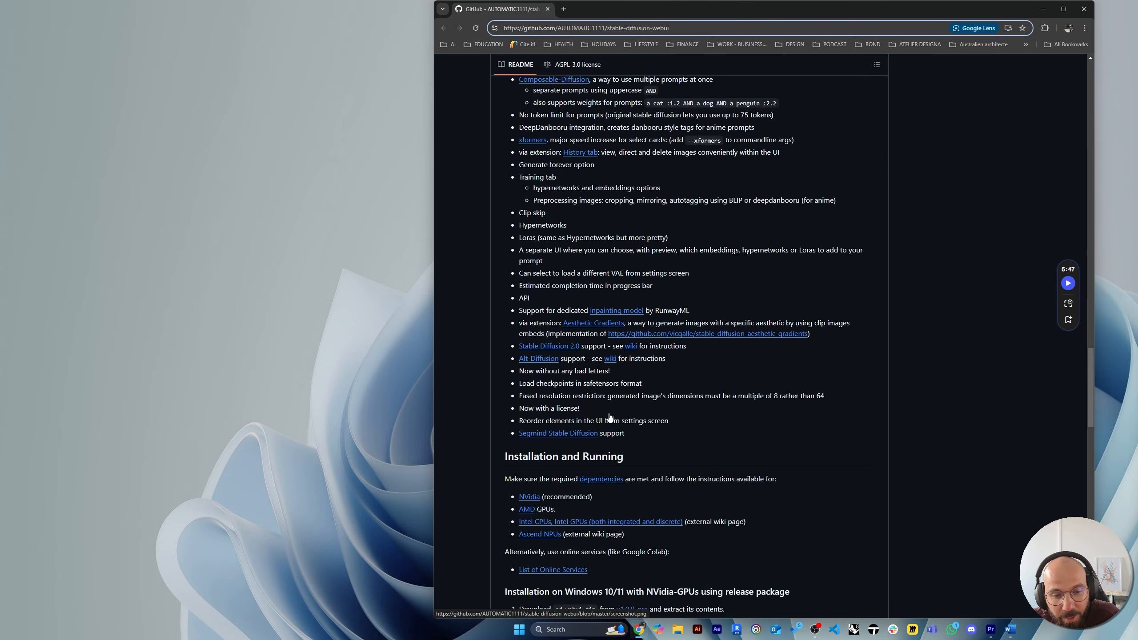
scroll(609, 417, down, 6)
drag(499, 188, 627, 189)
click(680, 184)
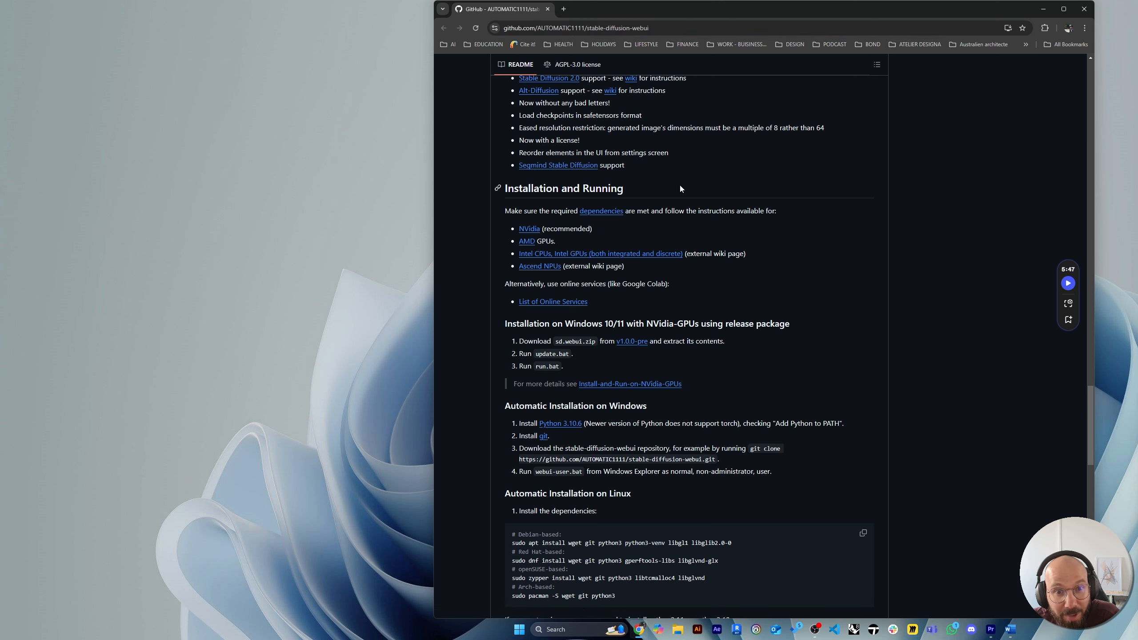
click(590, 214)
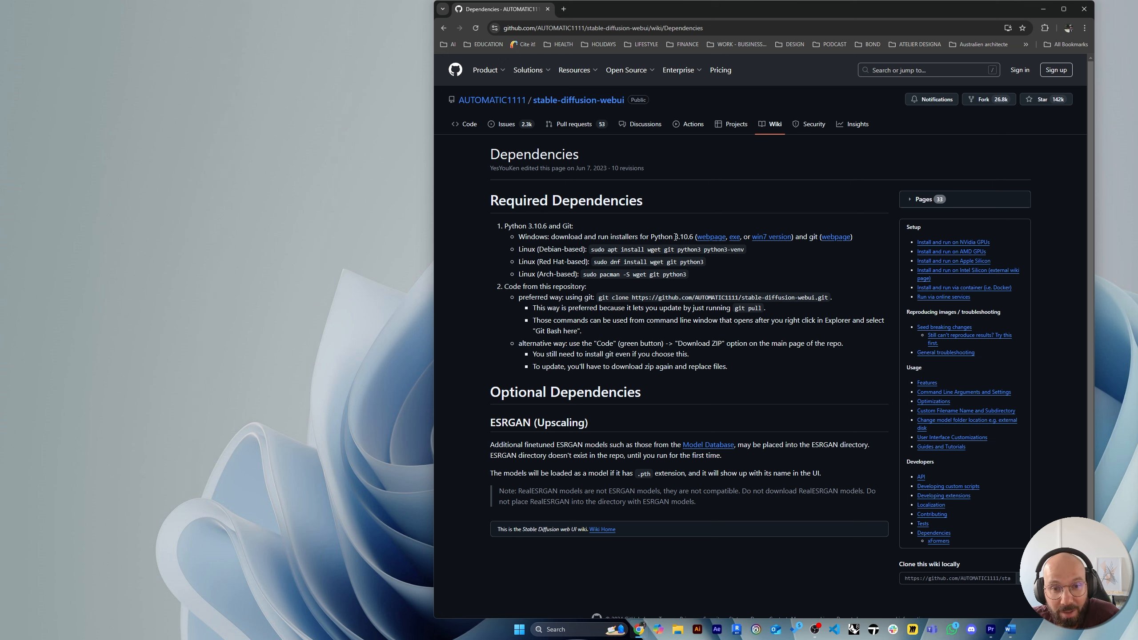
Highlight the required Python version 3.10.6 for Windows and open the Python release webpage linked beside it.
drag(675, 236, 695, 236)
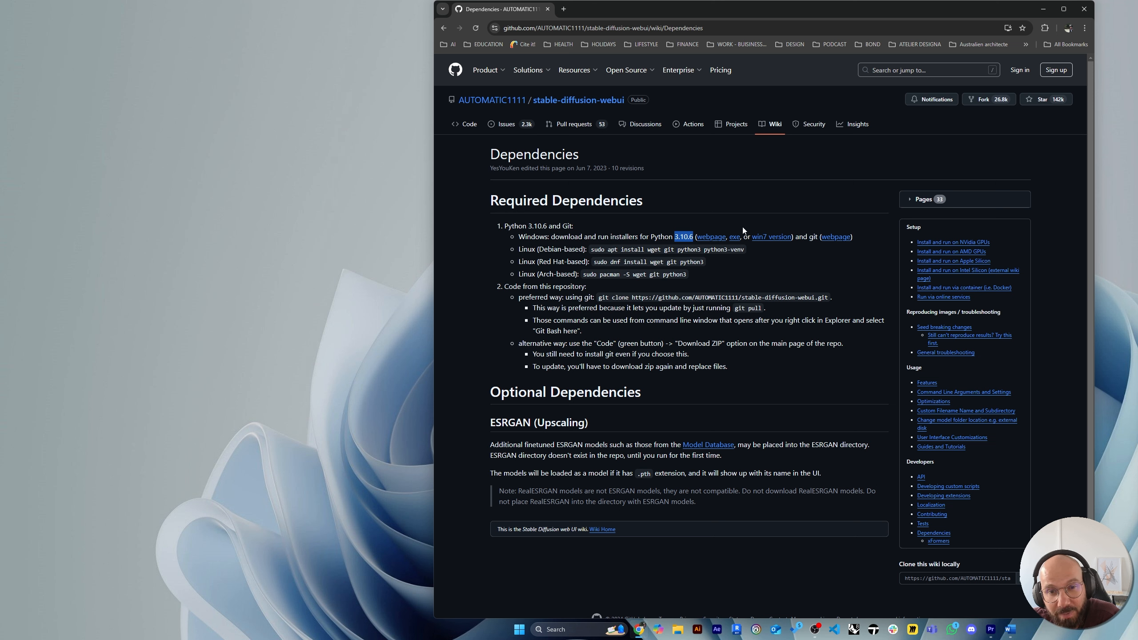
click(565, 238)
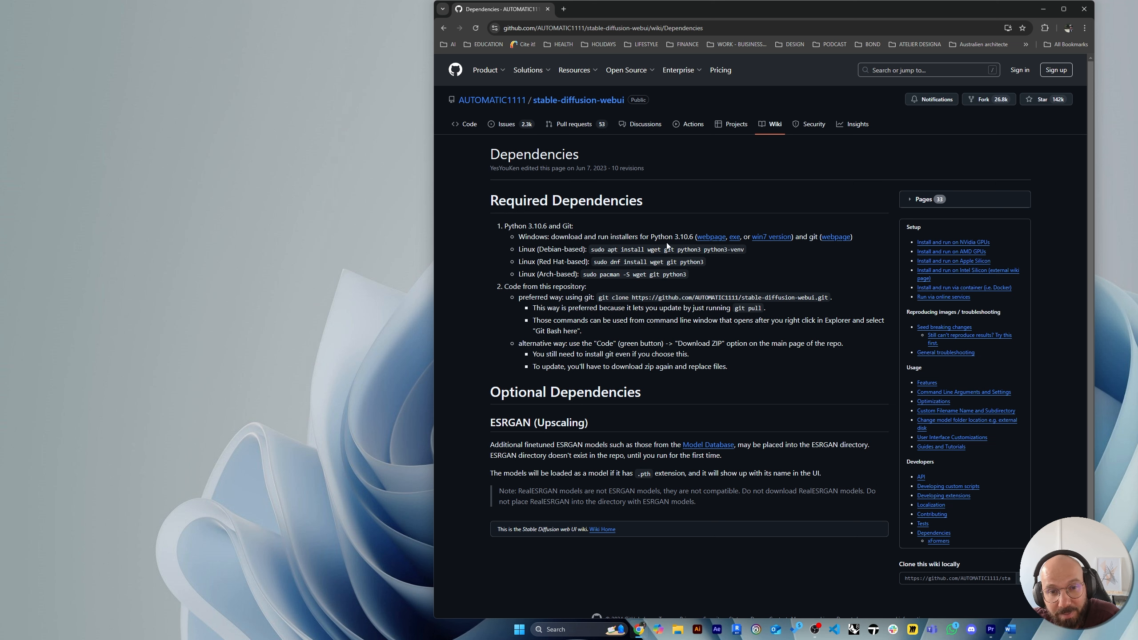
drag(675, 237, 694, 237)
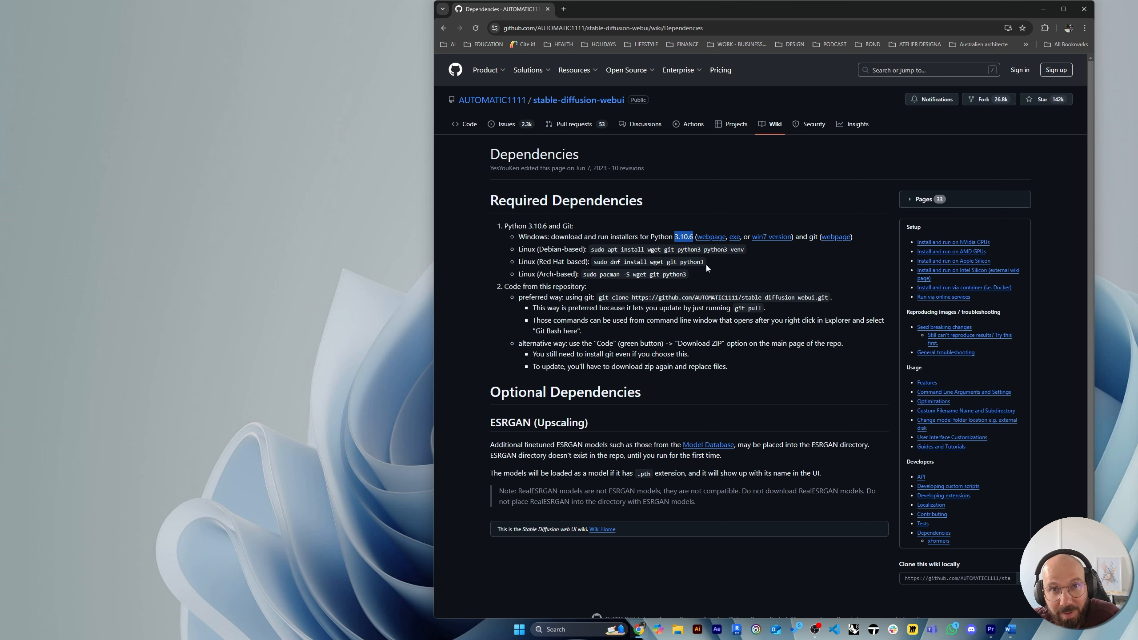
click(708, 238)
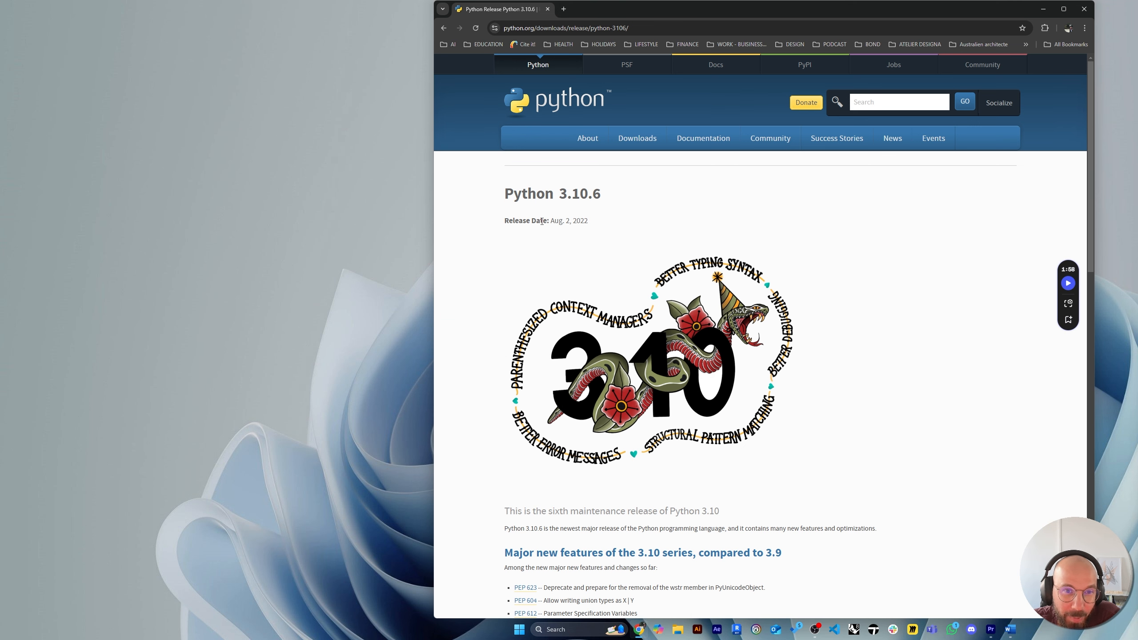
Highlight the release number in the page title and download the Windows installer (64-bit) for Python 3.10.6.
drag(559, 195, 613, 197)
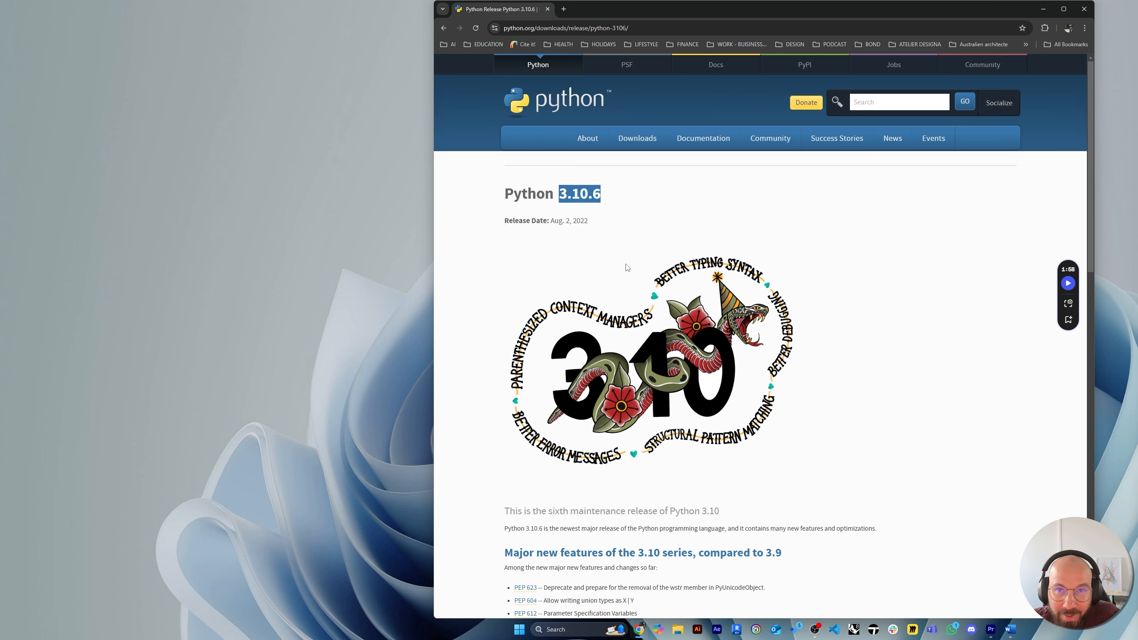
scroll(617, 261, down, 10)
scroll(578, 425, up, 1)
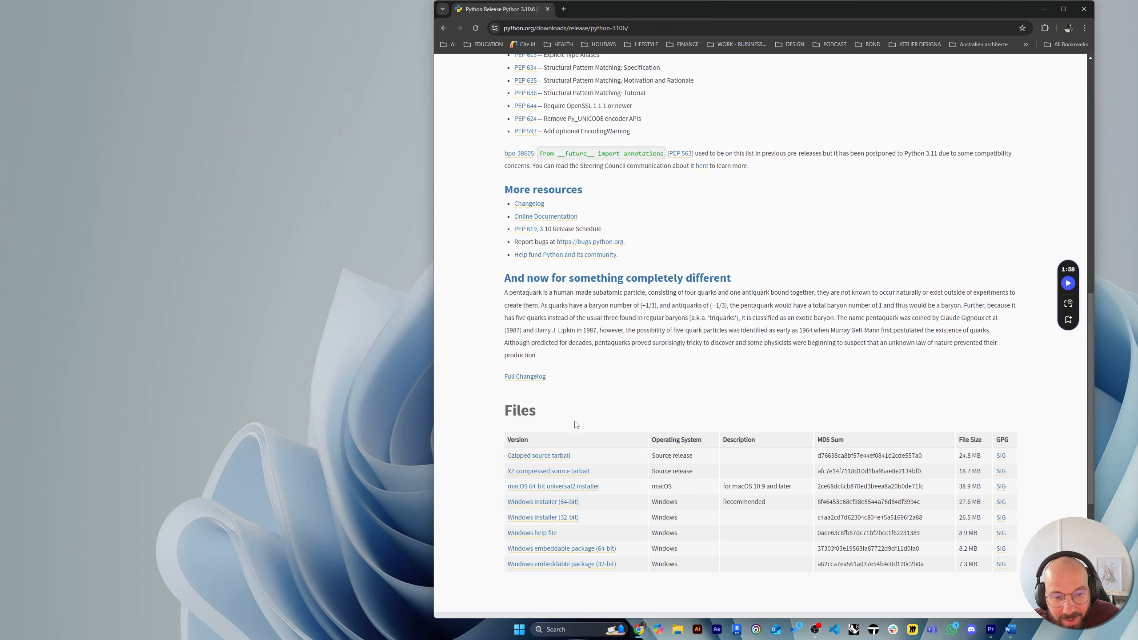
click(552, 502)
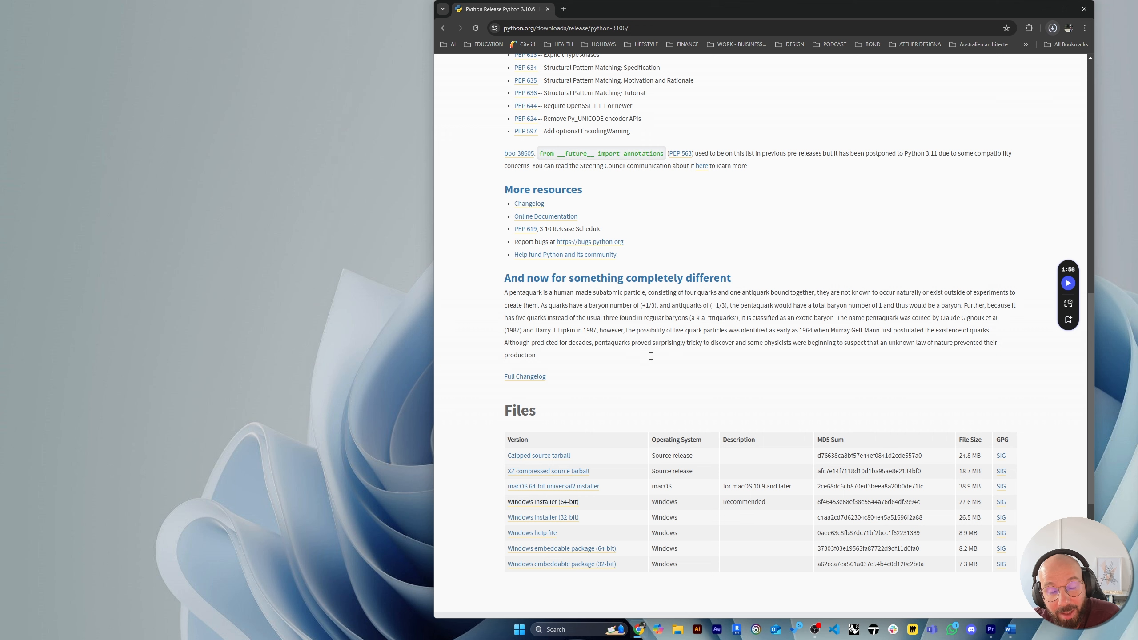
click(1052, 28)
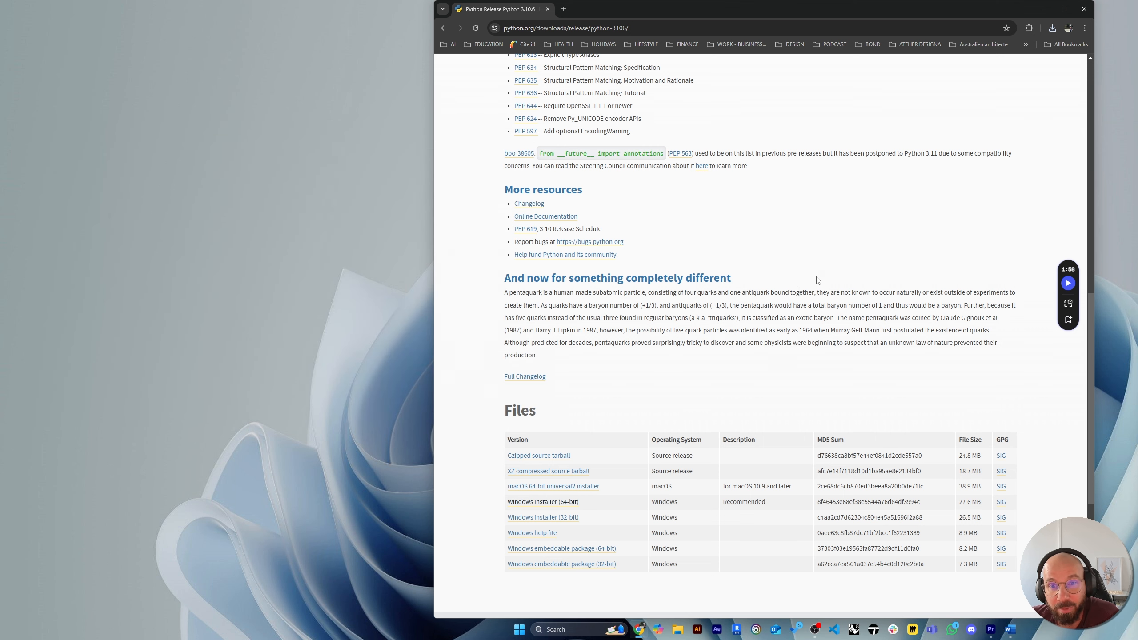
scroll(698, 354, up, 1)
scroll(698, 354, up, 2)
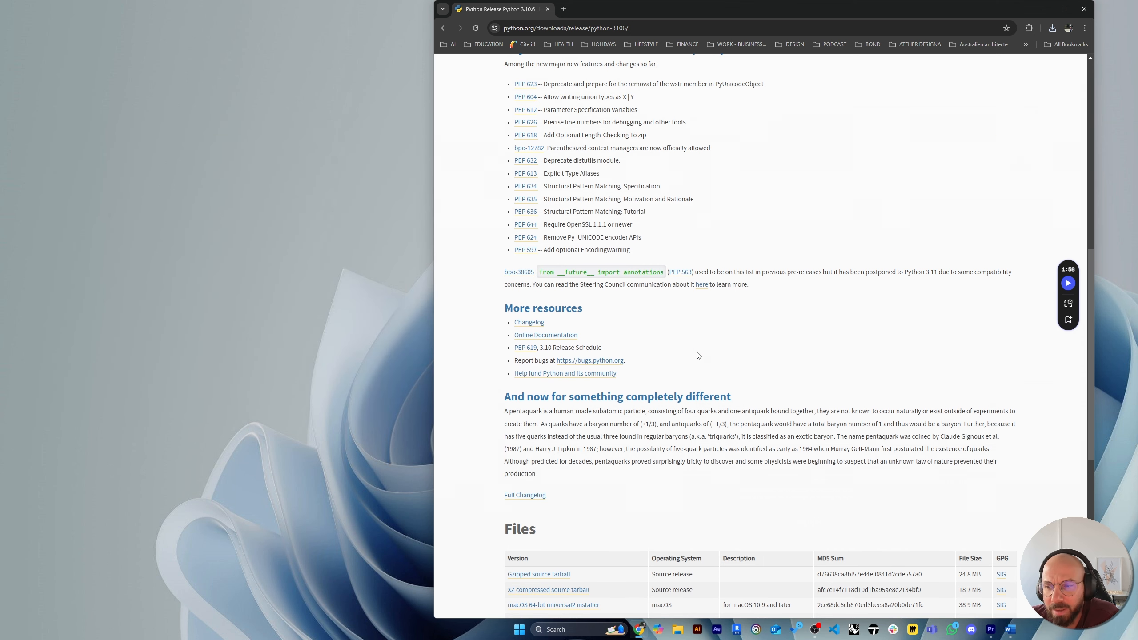
scroll(763, 323, up, 3)
scroll(735, 271, down, 3)
scroll(660, 314, down, 1)
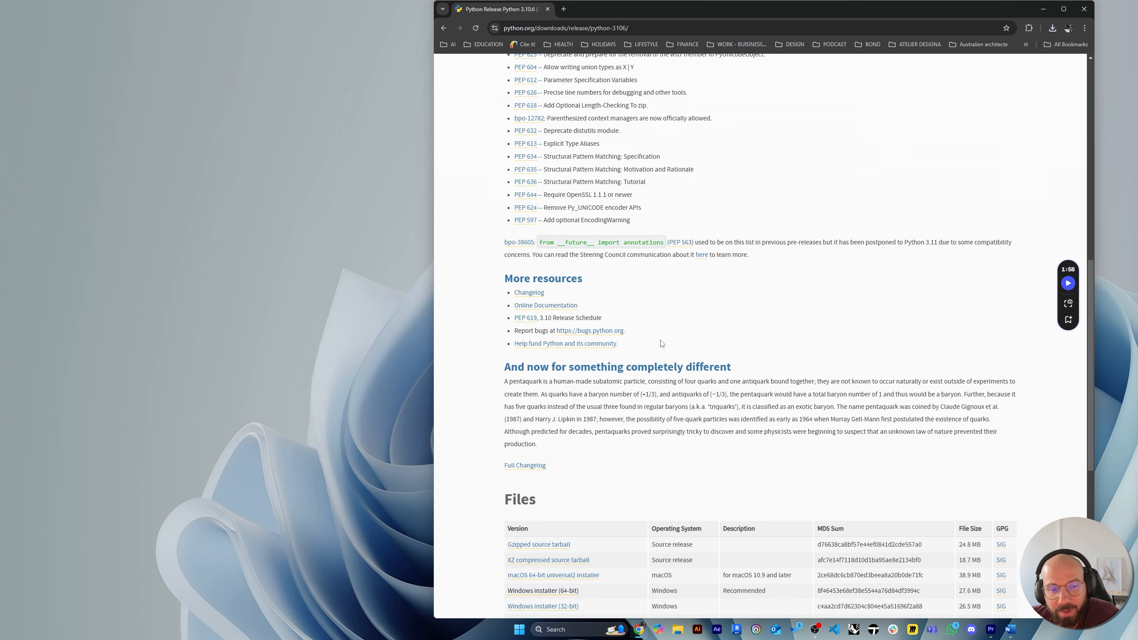
scroll(717, 334, up, 3)
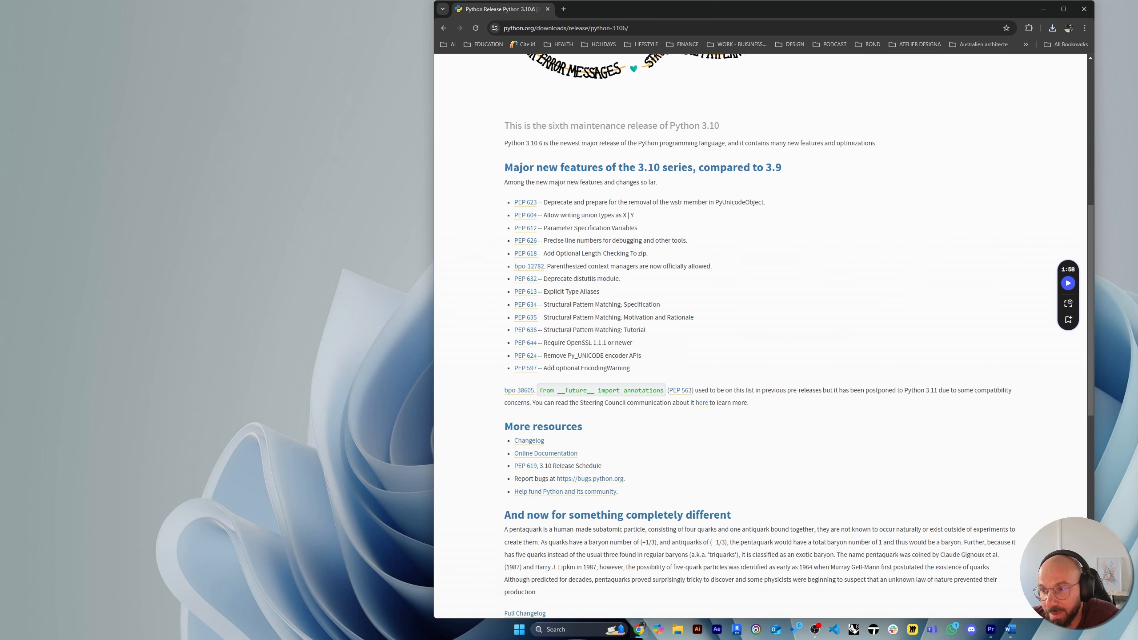
Go back to the Dependencies wiki page and open the Git download webpage for Windows.
click(444, 29)
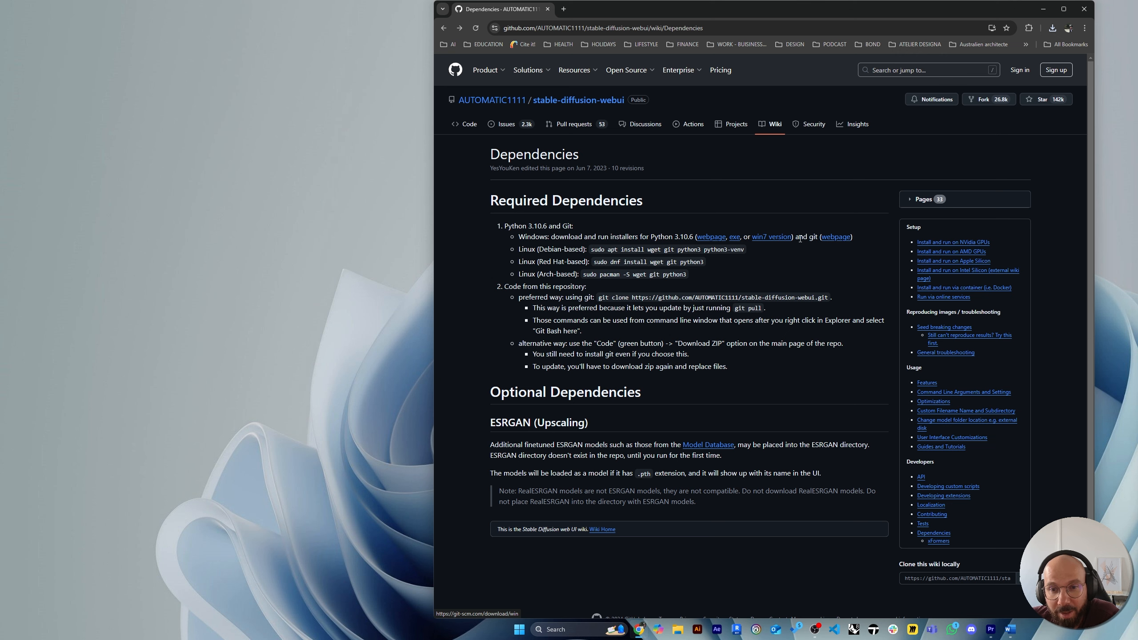
click(831, 237)
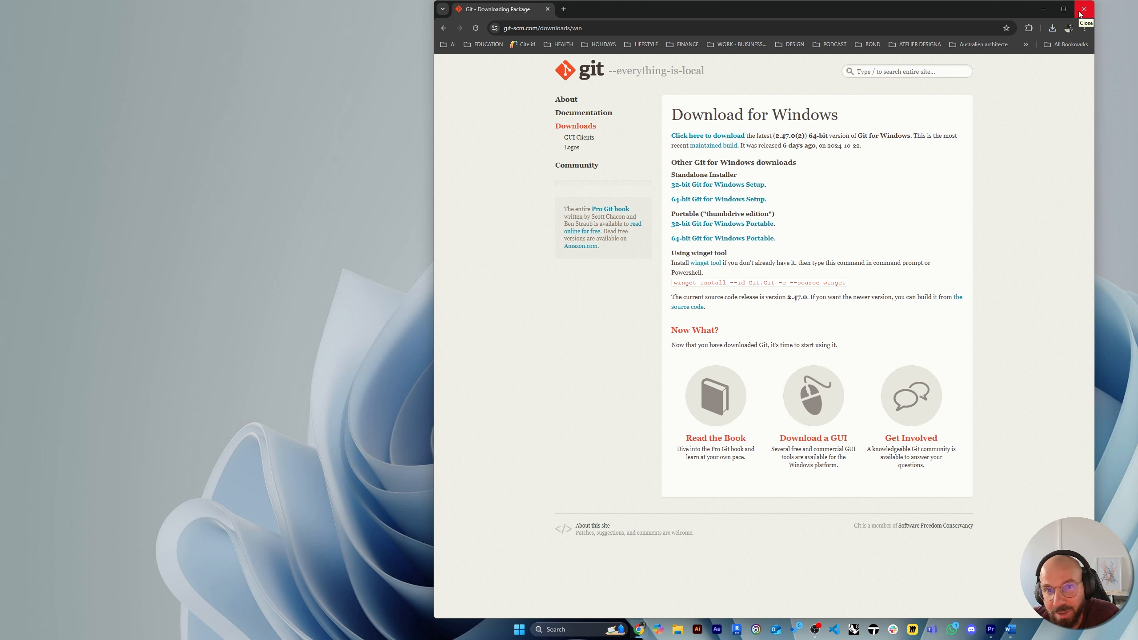
Return to the stable-diffusion-webui repository page and examine the README's Installation and Running section.
click(444, 28)
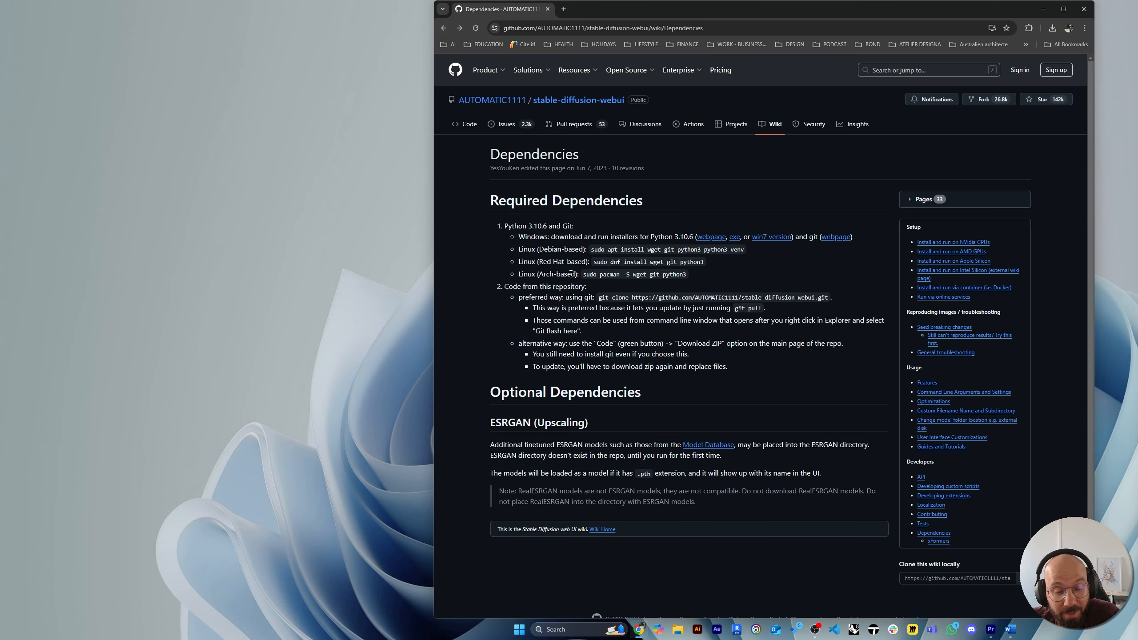
click(443, 28)
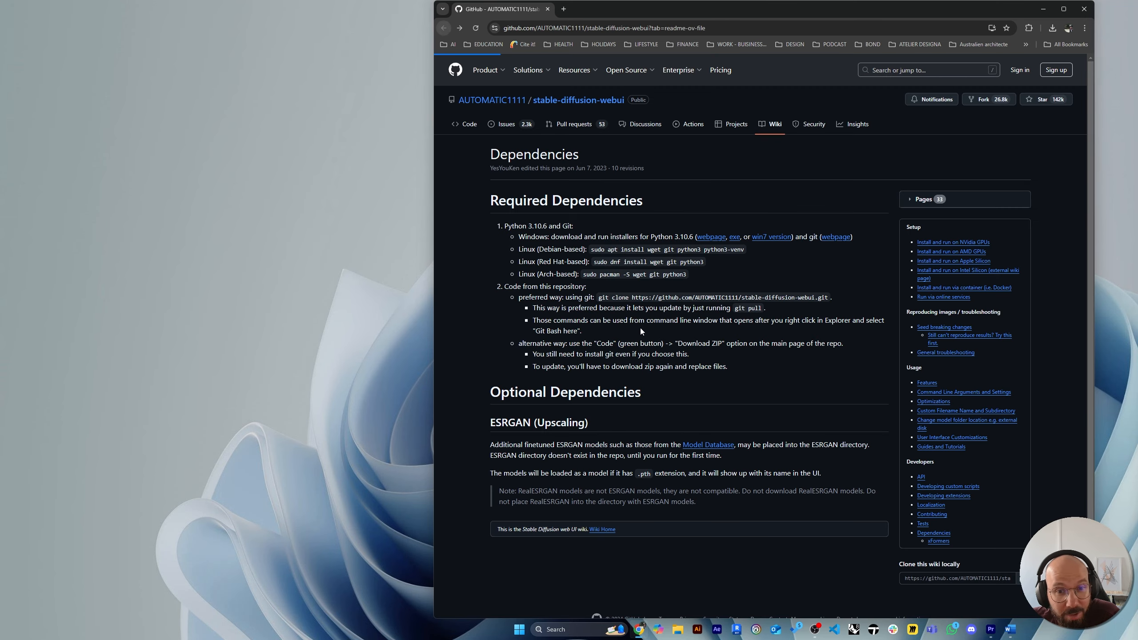
scroll(612, 318, down, 20)
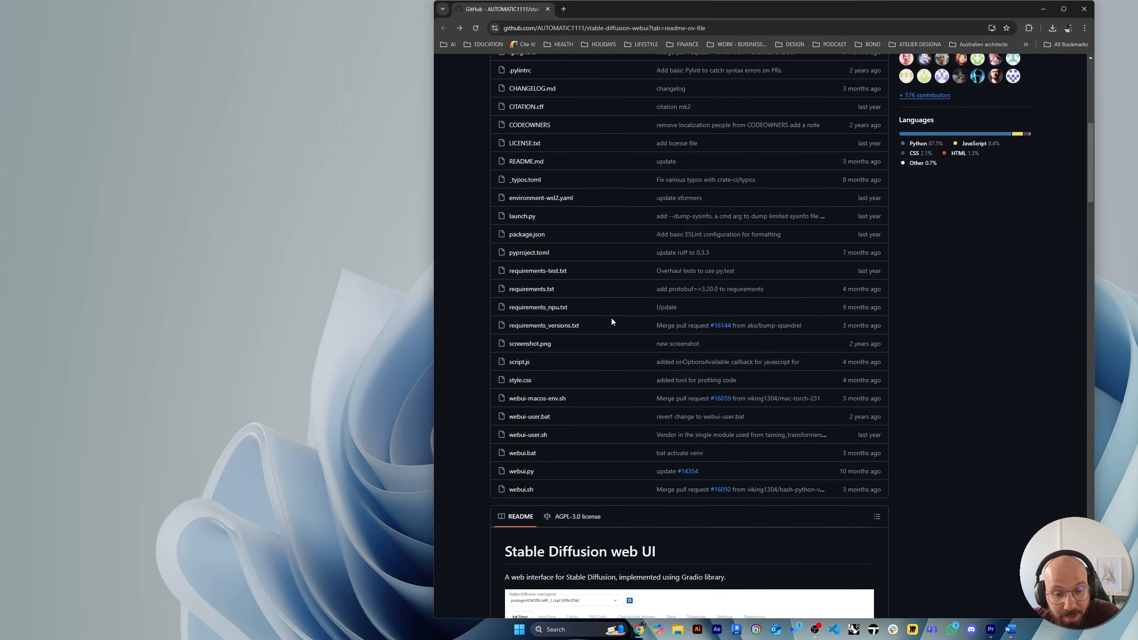
scroll(611, 321, down, 20)
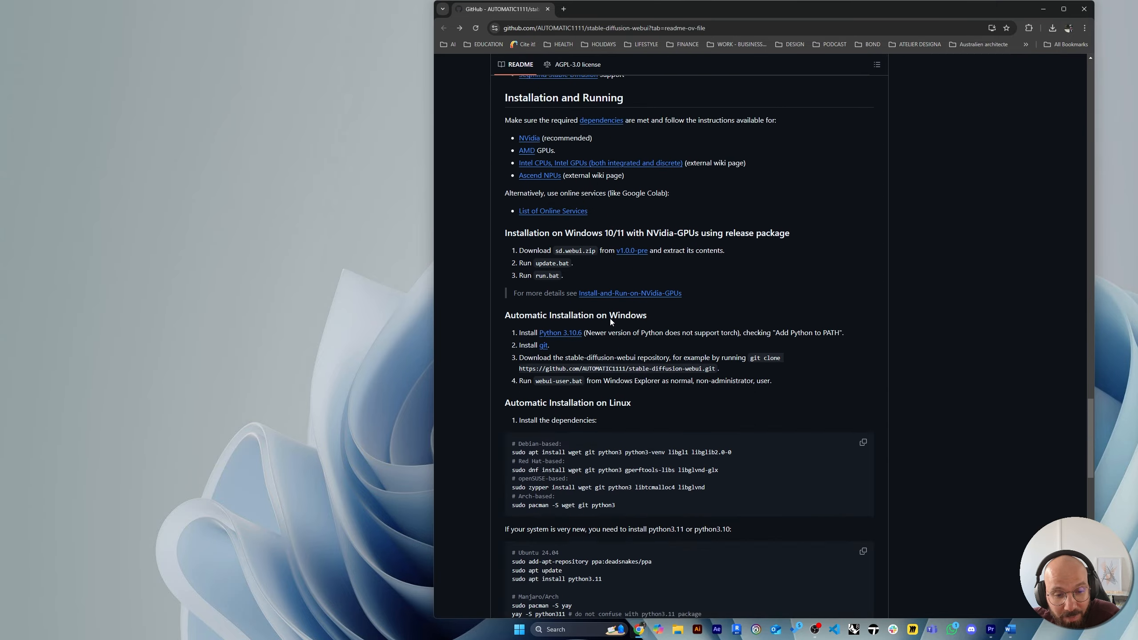
scroll(611, 321, up, 3)
scroll(611, 319, down, 12)
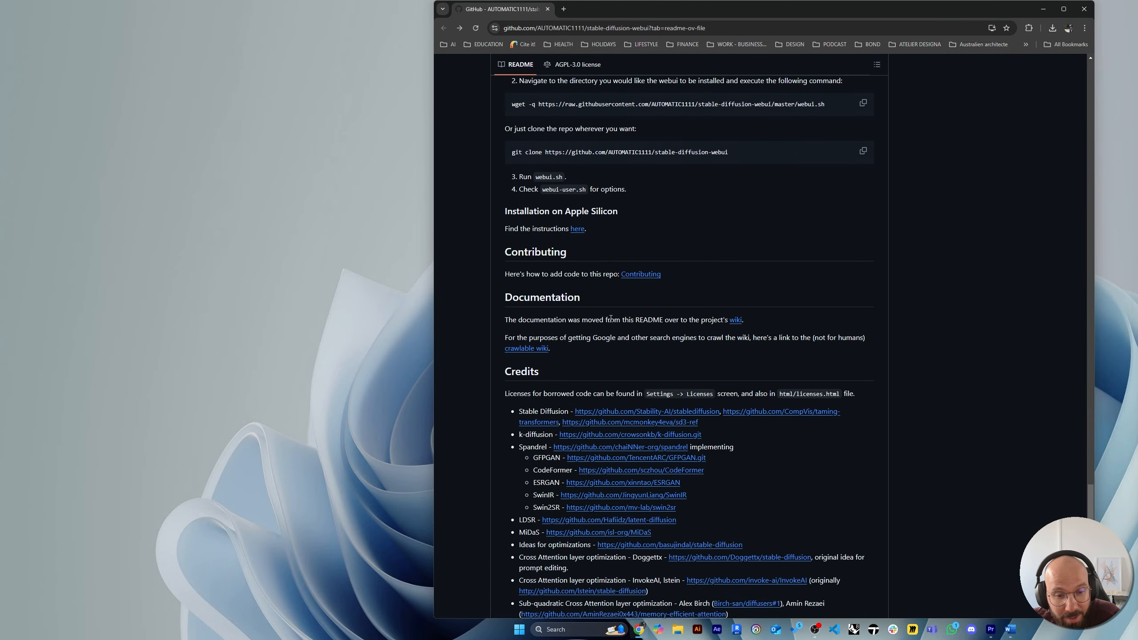
scroll(610, 323, up, 15)
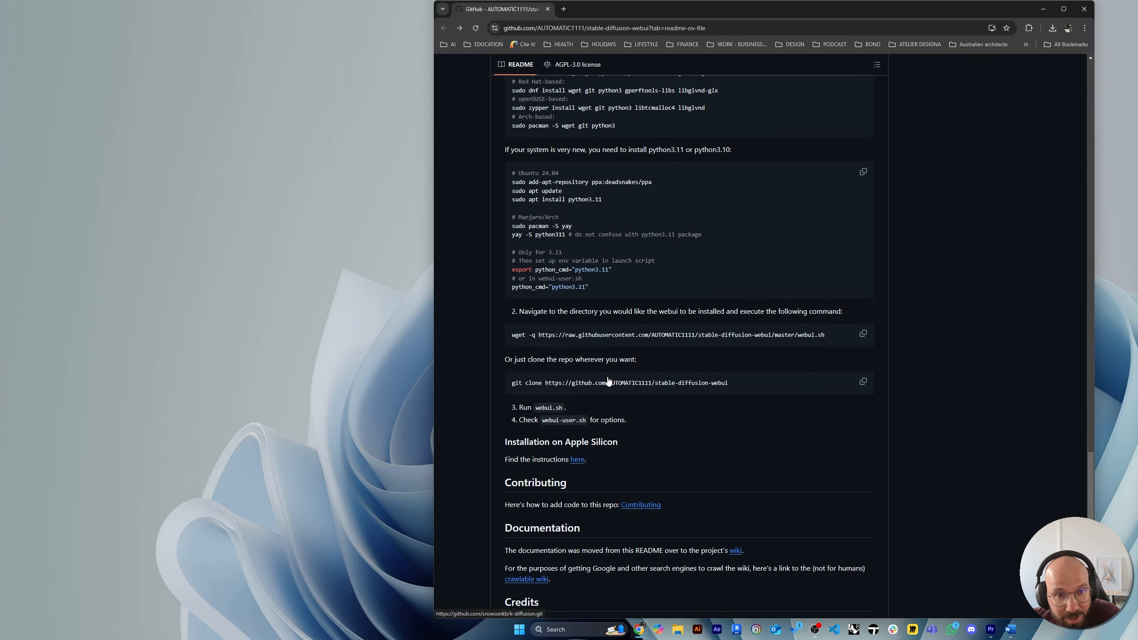
scroll(608, 379, up, 5)
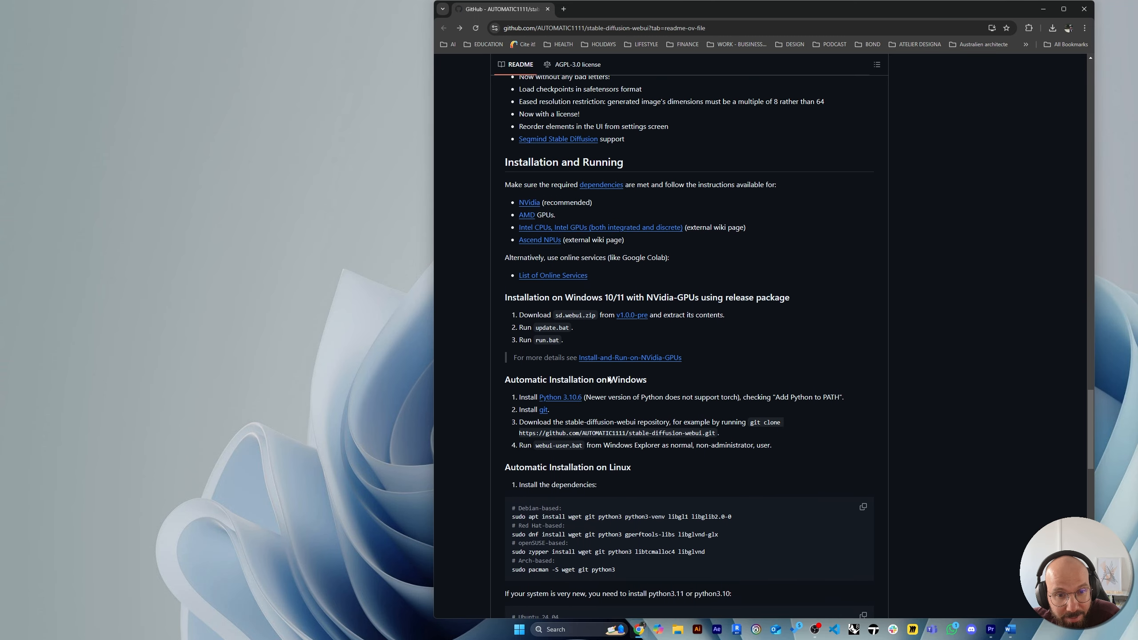
scroll(608, 379, up, 3)
scroll(601, 378, down, 1)
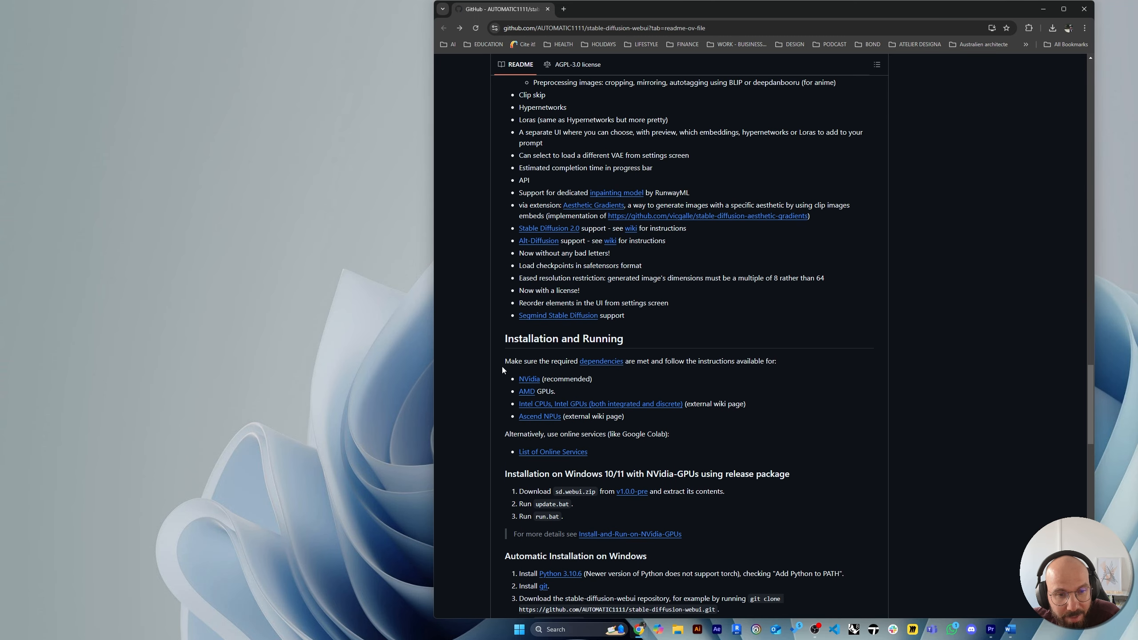
Open the NVidia installation instructions and highlight the sd.webui.zip file name under Windows (method 1).
scroll(528, 372, down, 1)
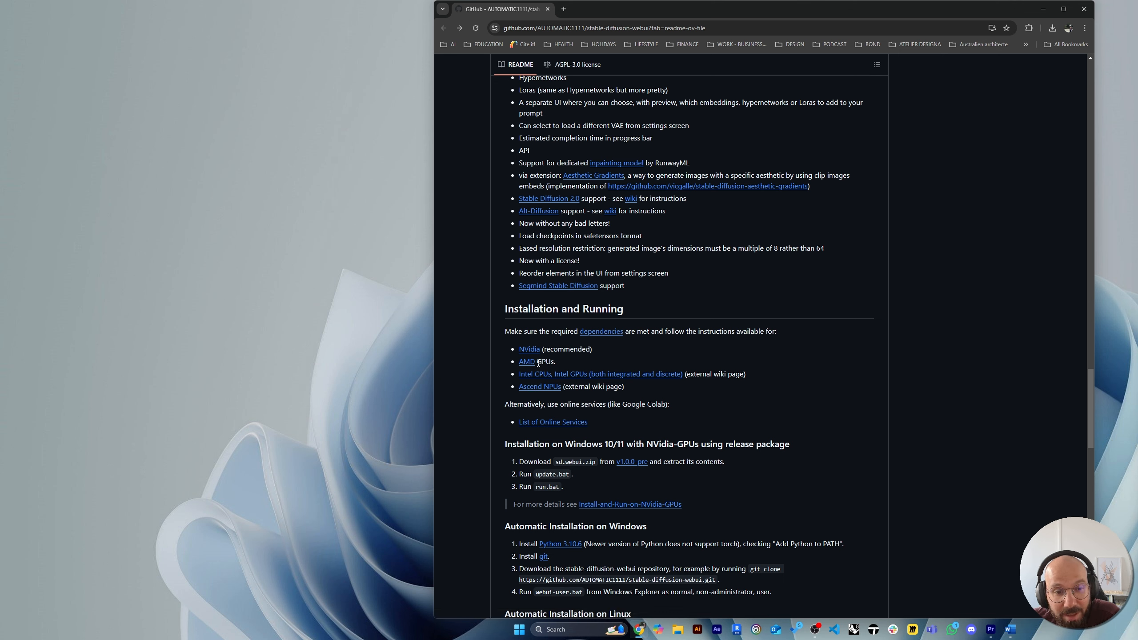
mouse_move(537, 361)
mouse_down()
mouse_move(520, 364)
mouse_move(519, 349)
mouse_move(551, 350)
mouse_up()
click(578, 349)
click(536, 351)
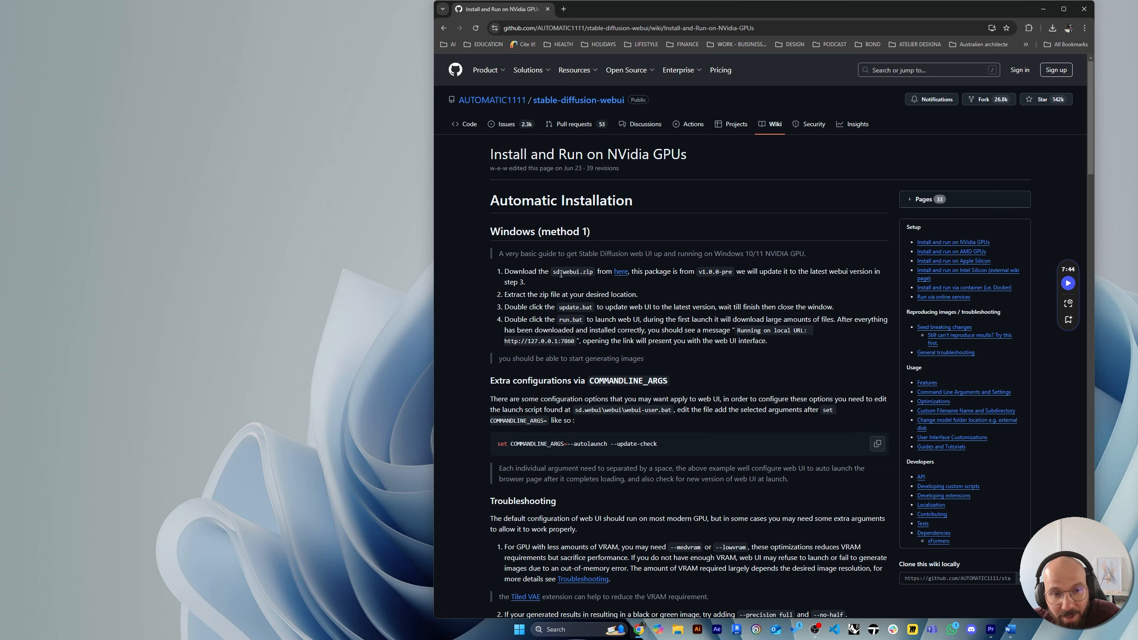
drag(553, 273, 595, 273)
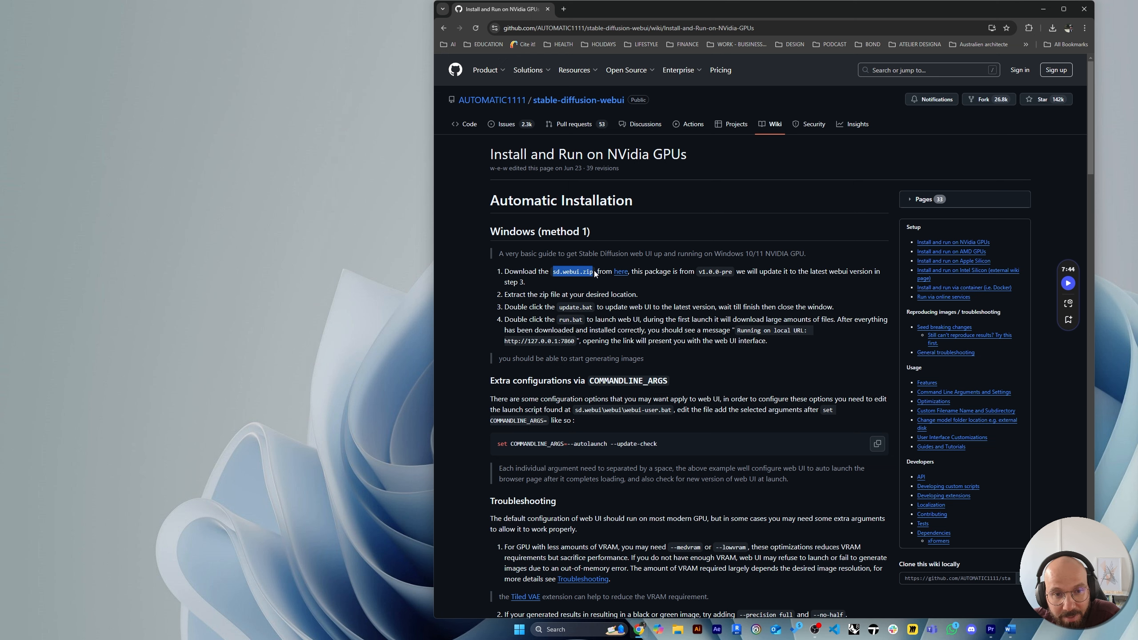
Open the linked v1.0.0-pre release page, highlight its title and download sd.webui.zip from the assets.
click(623, 274)
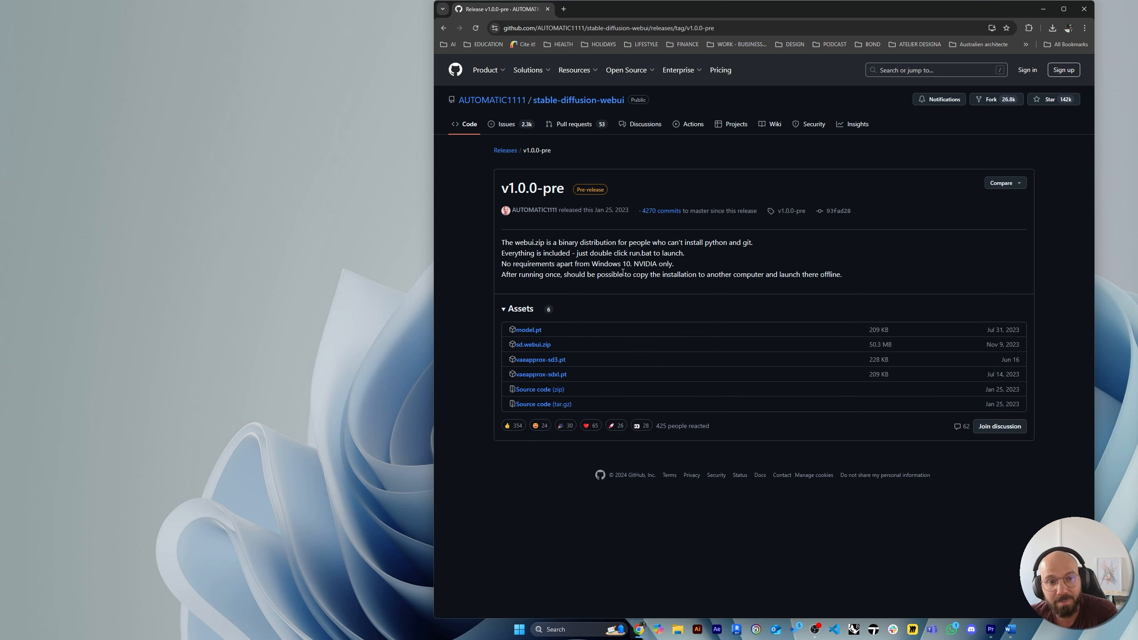
drag(501, 189, 560, 188)
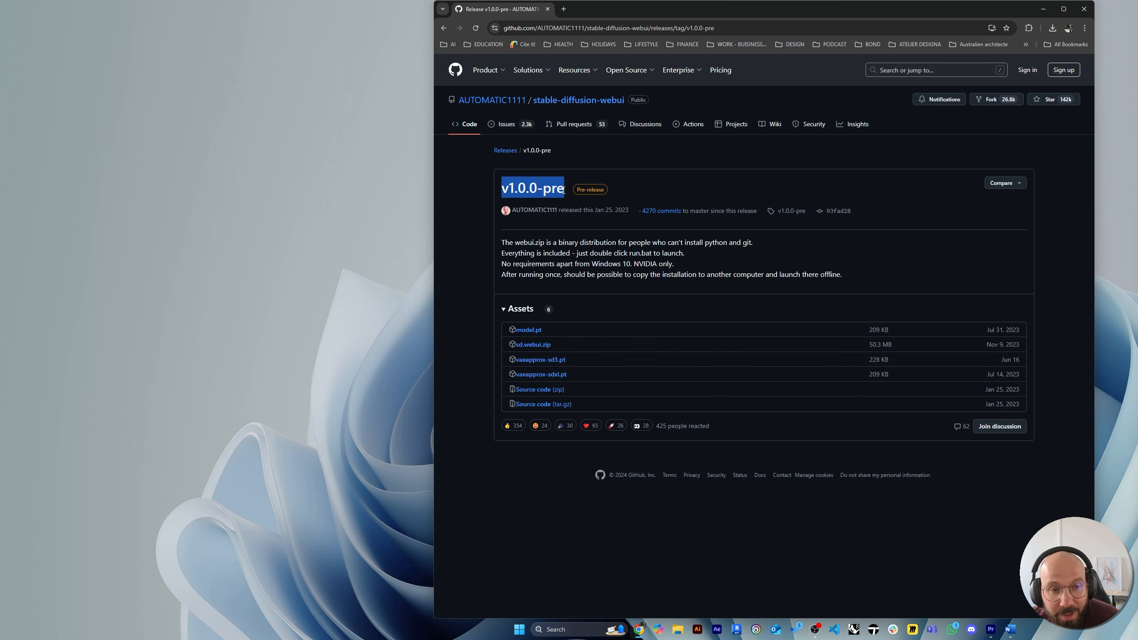
click(626, 266)
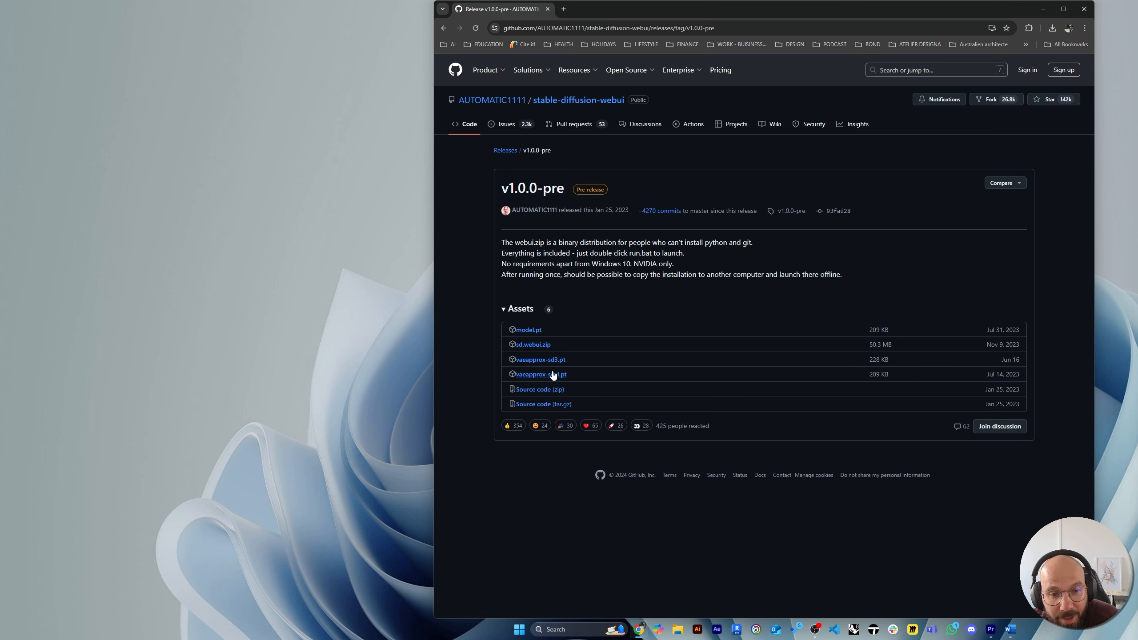
click(544, 348)
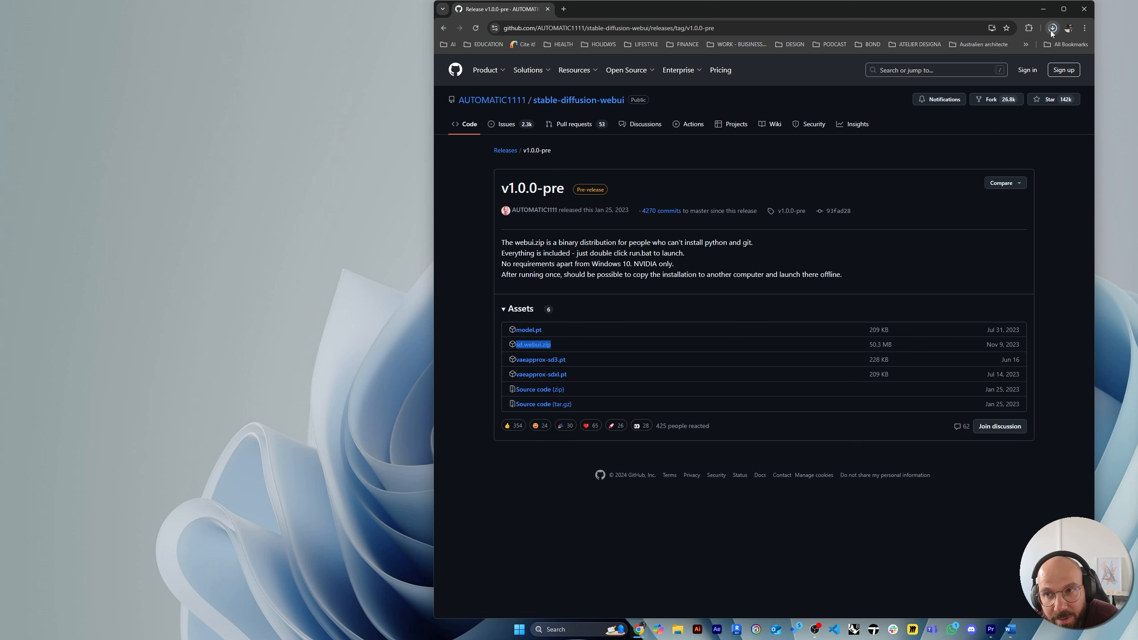
Switch to File Explorer and open the Automatic 1111 folder inside 01_AI Software on the 2TB SDD (E:) drive.
click(678, 629)
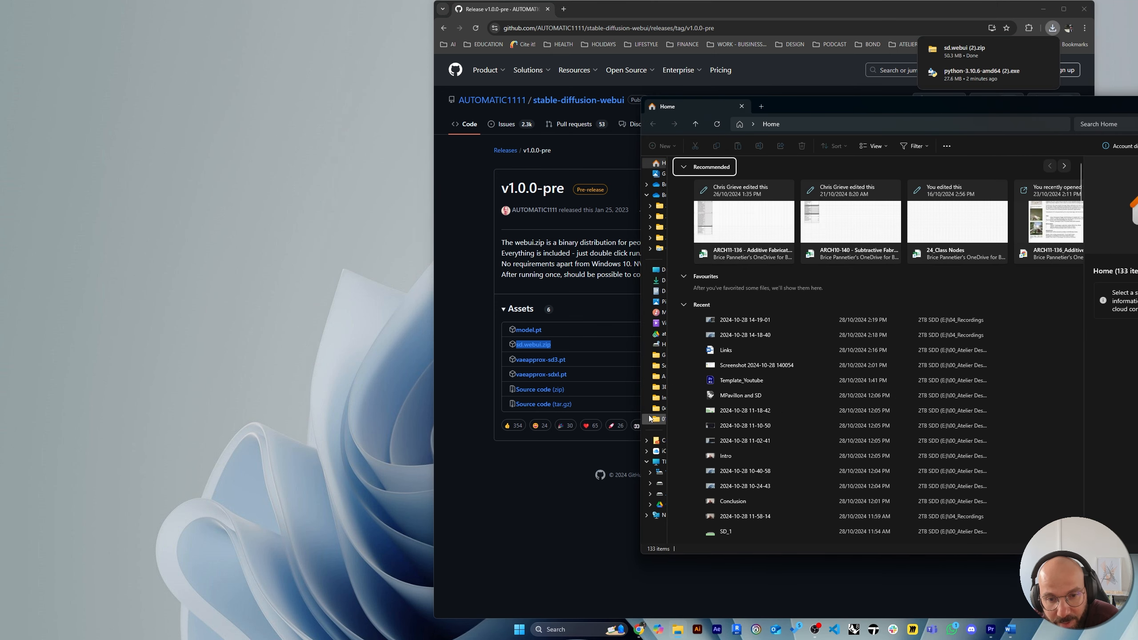
click(660, 494)
drag(873, 114, 367, 108)
double_click(196, 177)
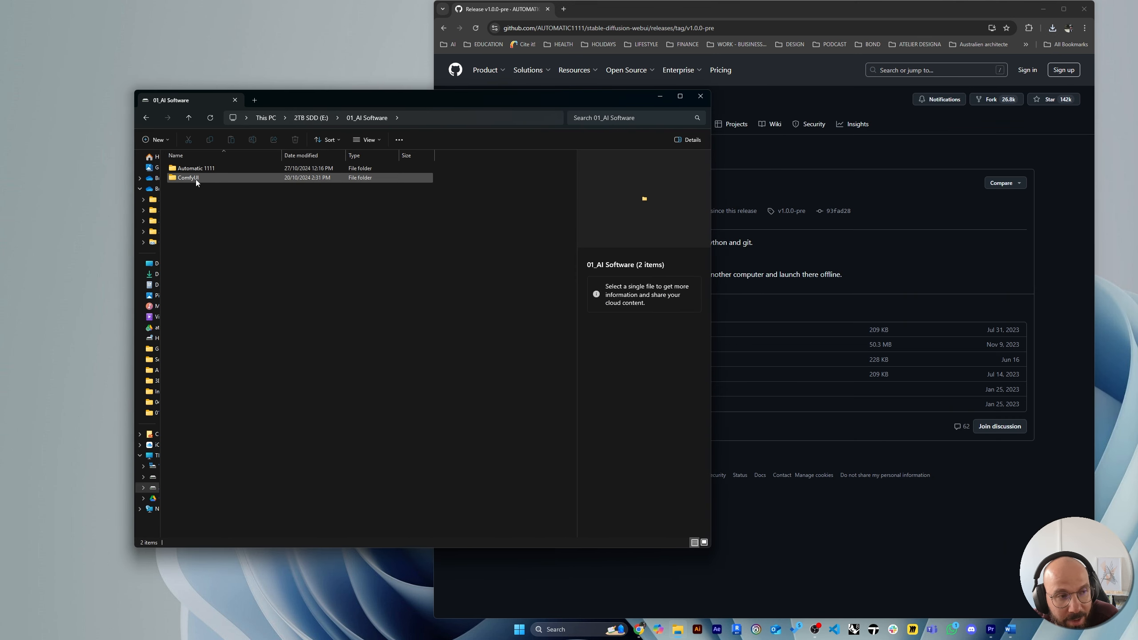
double_click(196, 169)
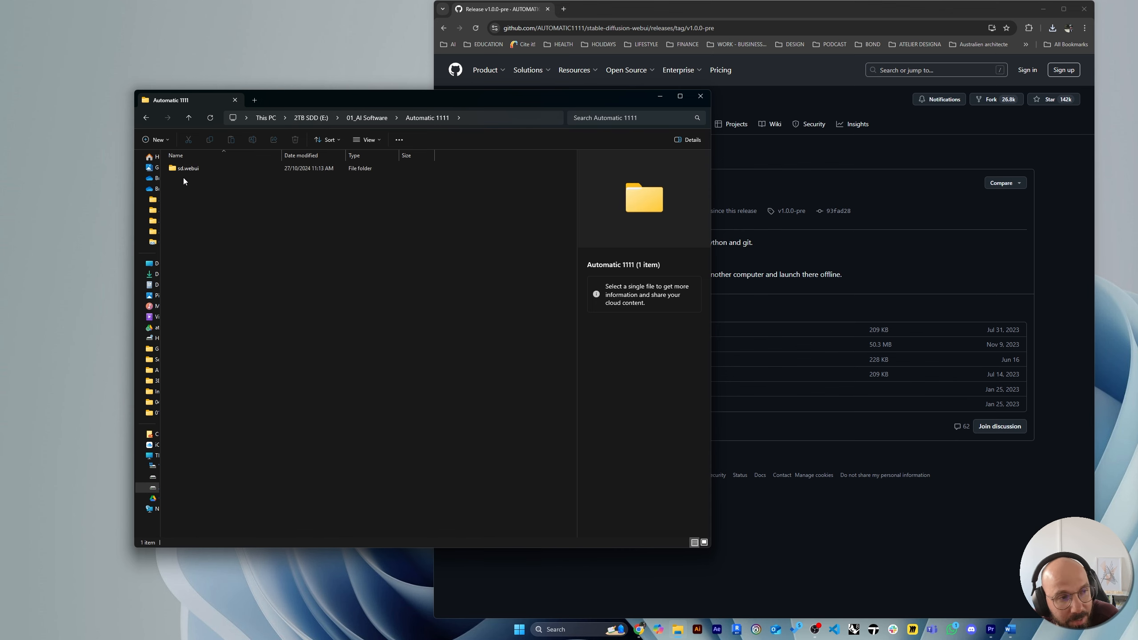
drag(523, 106, 479, 95)
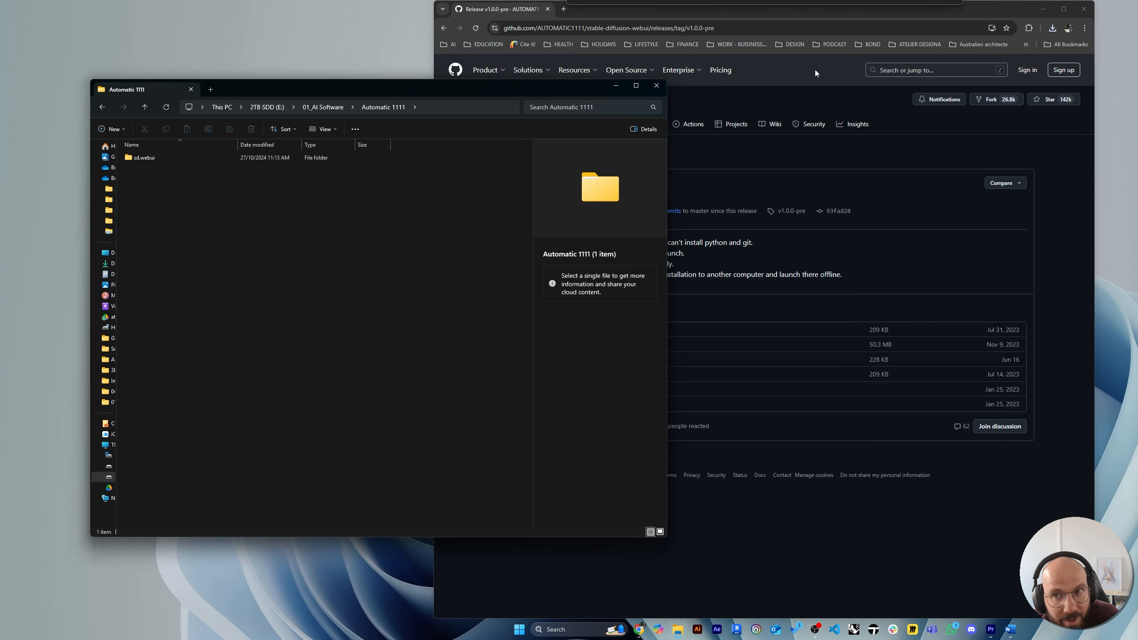
Locate the downloaded sd.webui (2) archive in its folder beside the Automatic 1111 window, and close the Downloads window.
click(1053, 28)
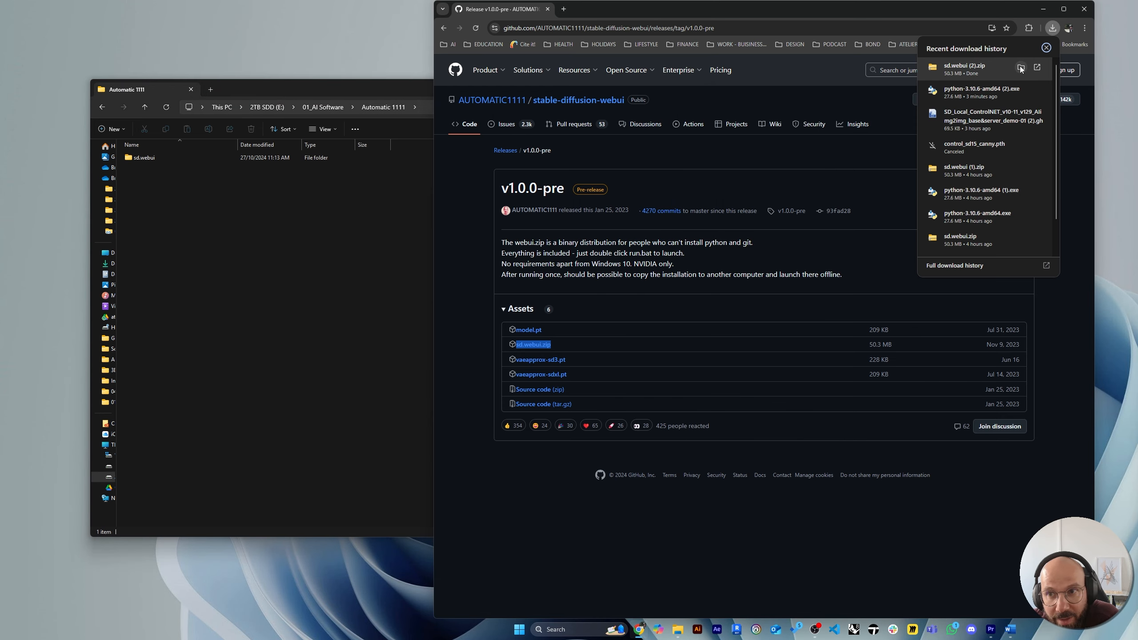
click(1021, 67)
drag(253, 102, 615, 115)
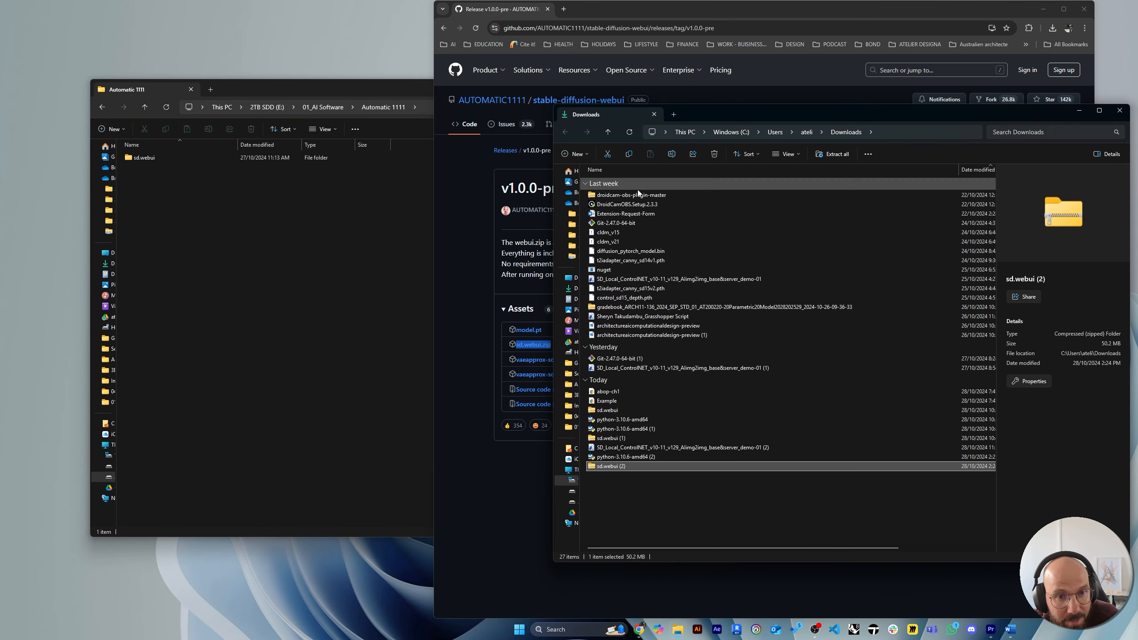
drag(626, 466, 739, 467)
click(244, 306)
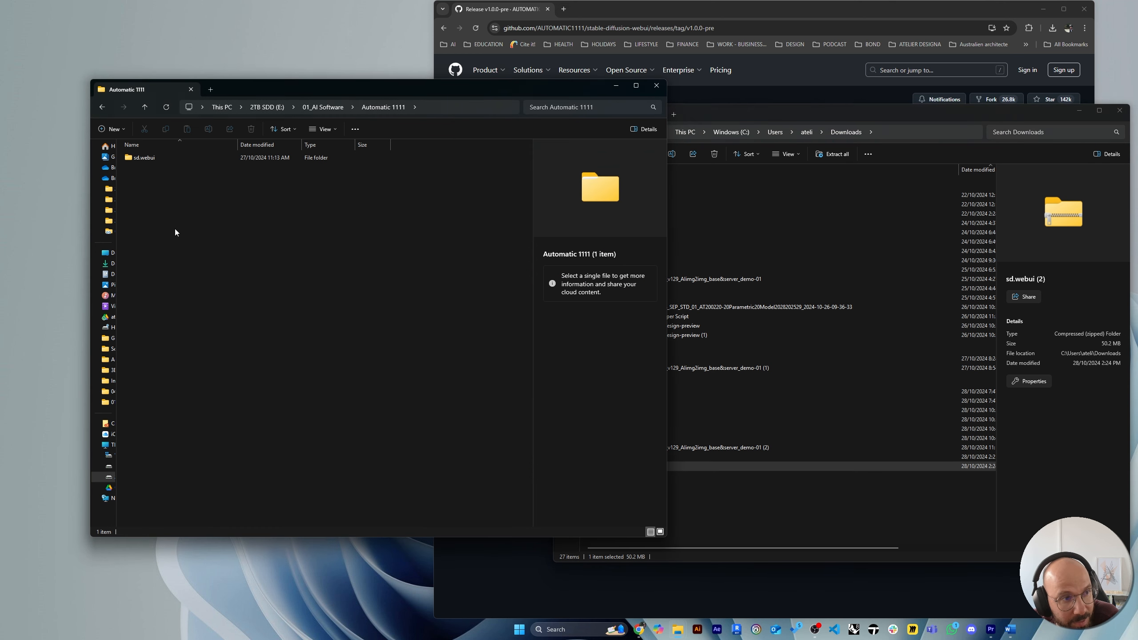
right_click(158, 195)
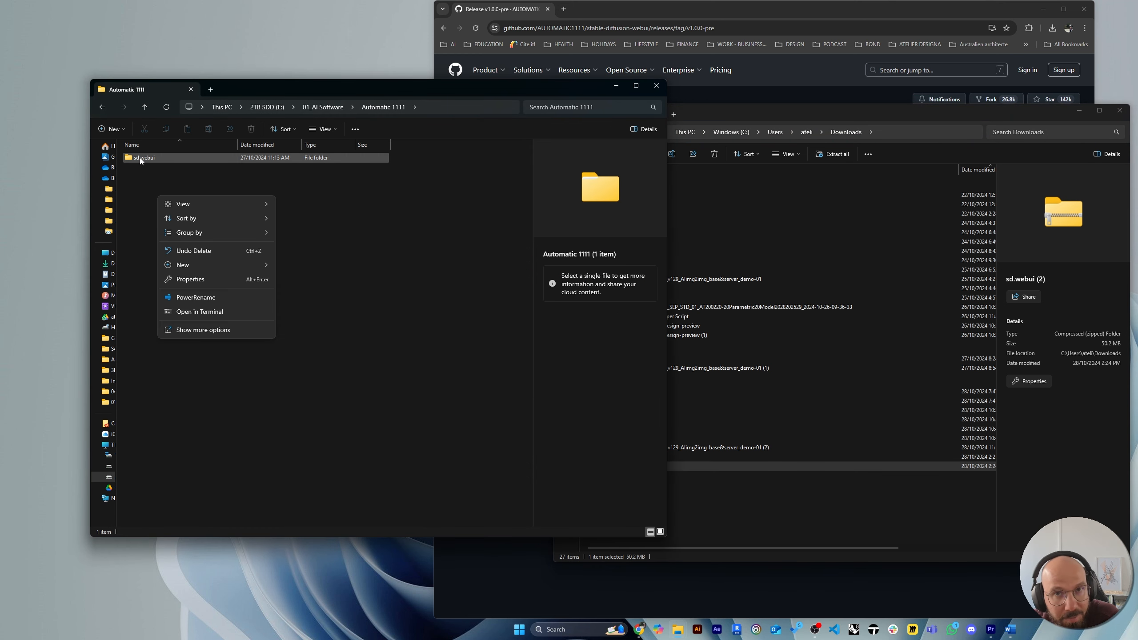
click(150, 199)
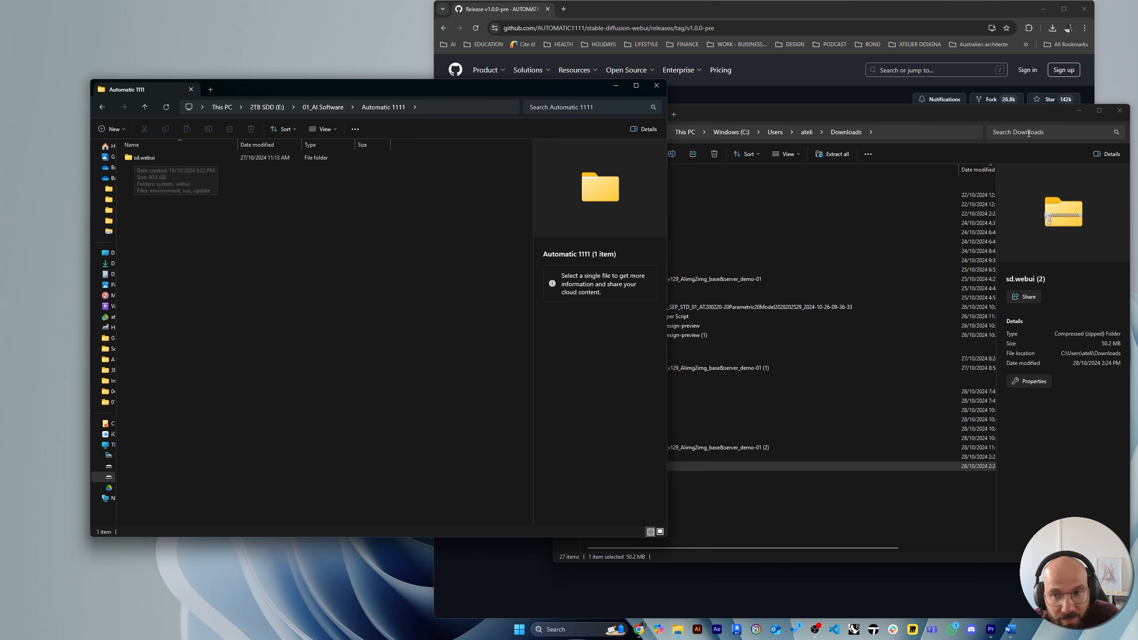
click(1120, 110)
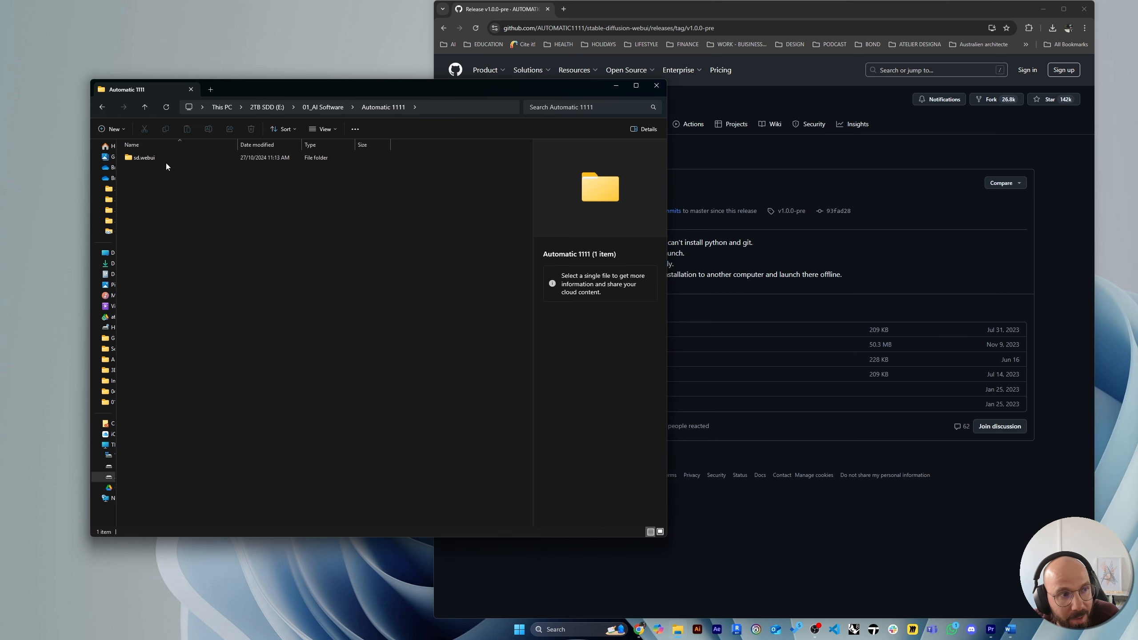
Open the extracted sd.webui folder and enlarge its window.
double_click(148, 158)
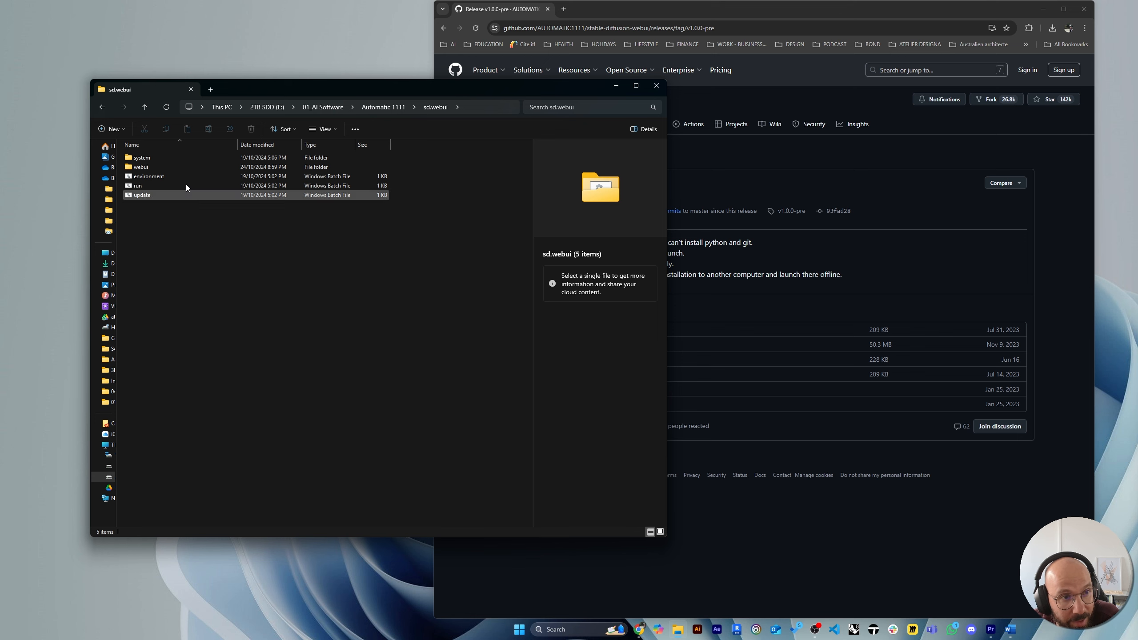
drag(404, 89, 557, 94)
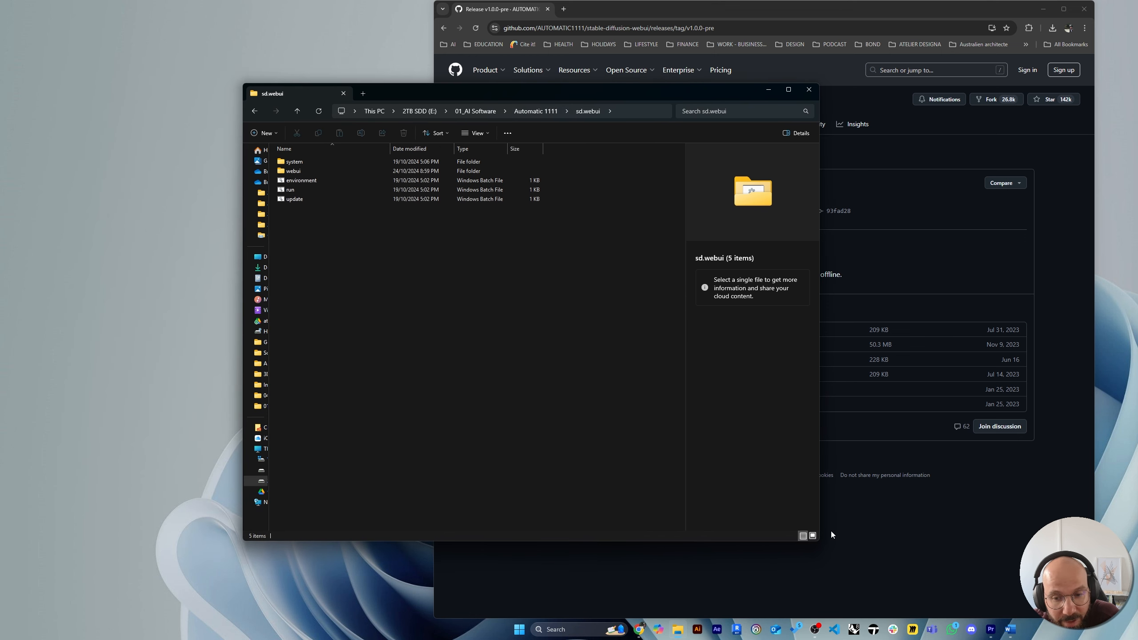
drag(823, 542, 1004, 584)
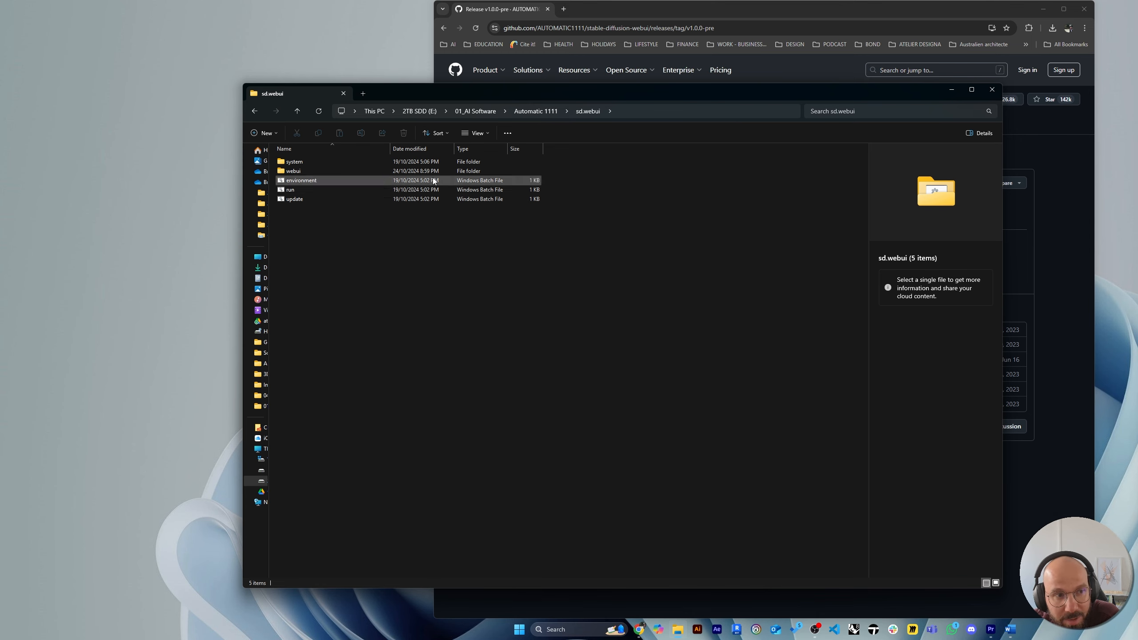
Run the update batch file in the sd.webui folder, highlight its console messages and dismiss the console.
double_click(298, 200)
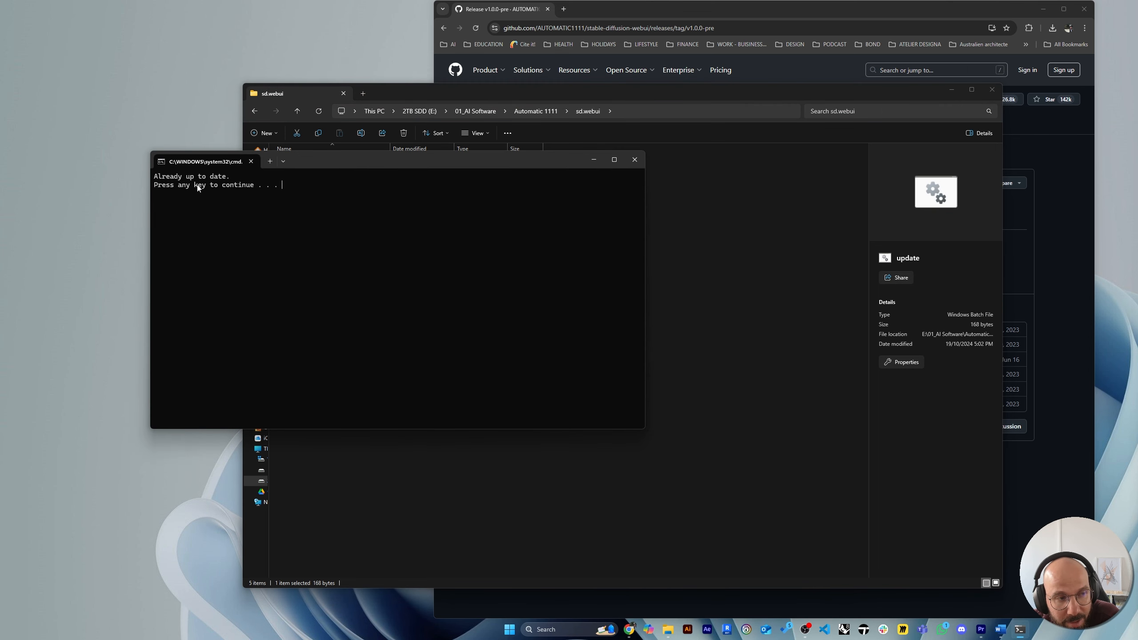
drag(241, 179, 143, 181)
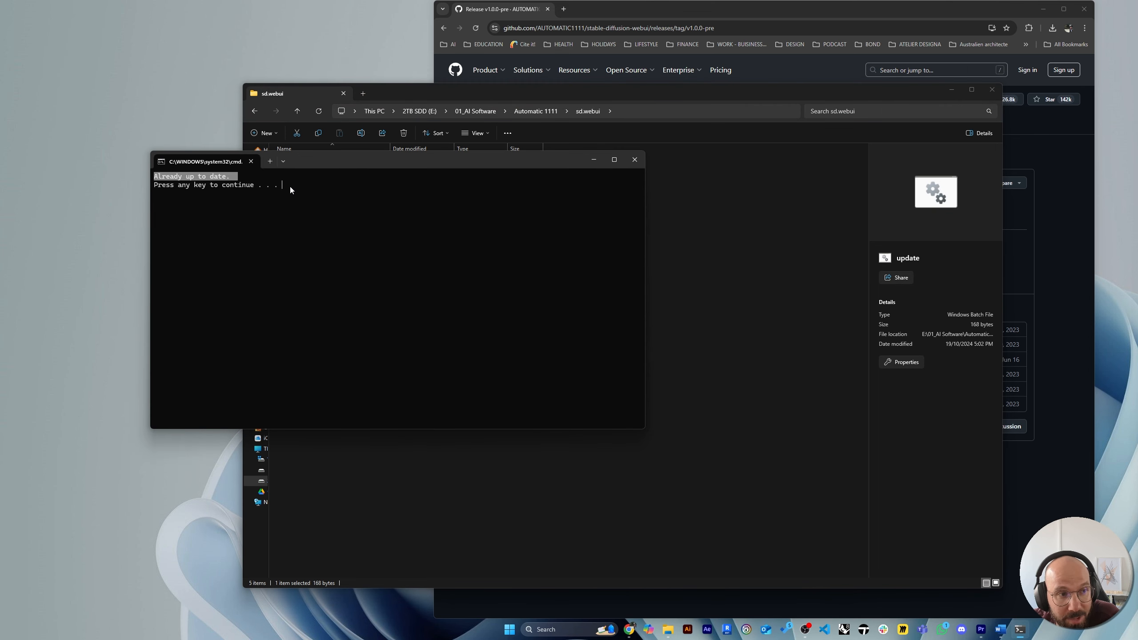
drag(290, 187, 161, 185)
key(Return)
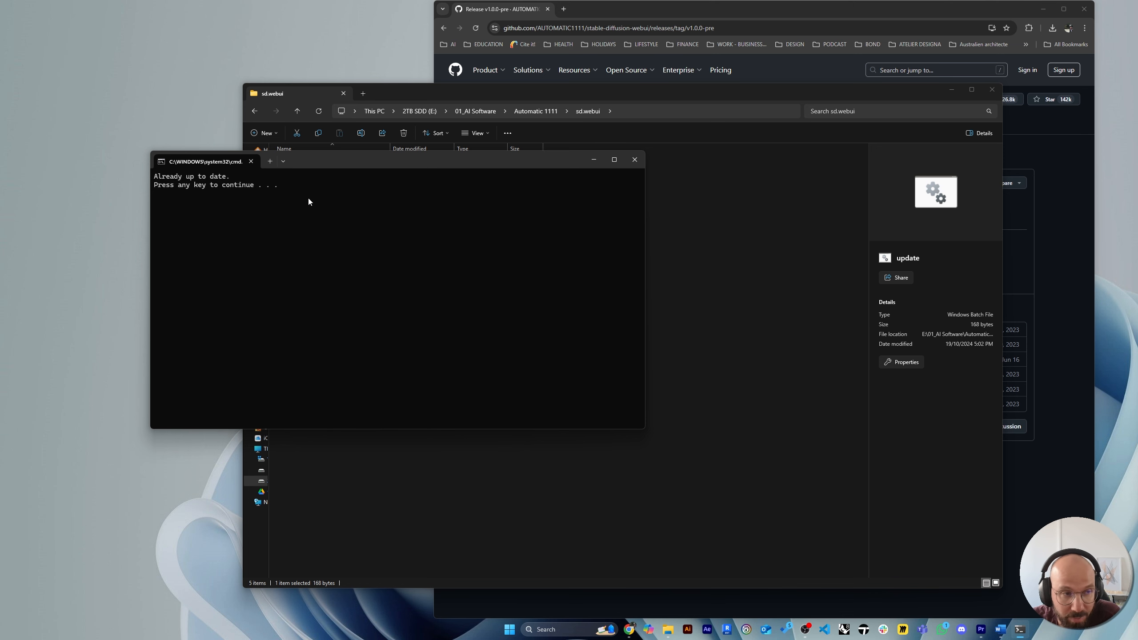
key(Return)
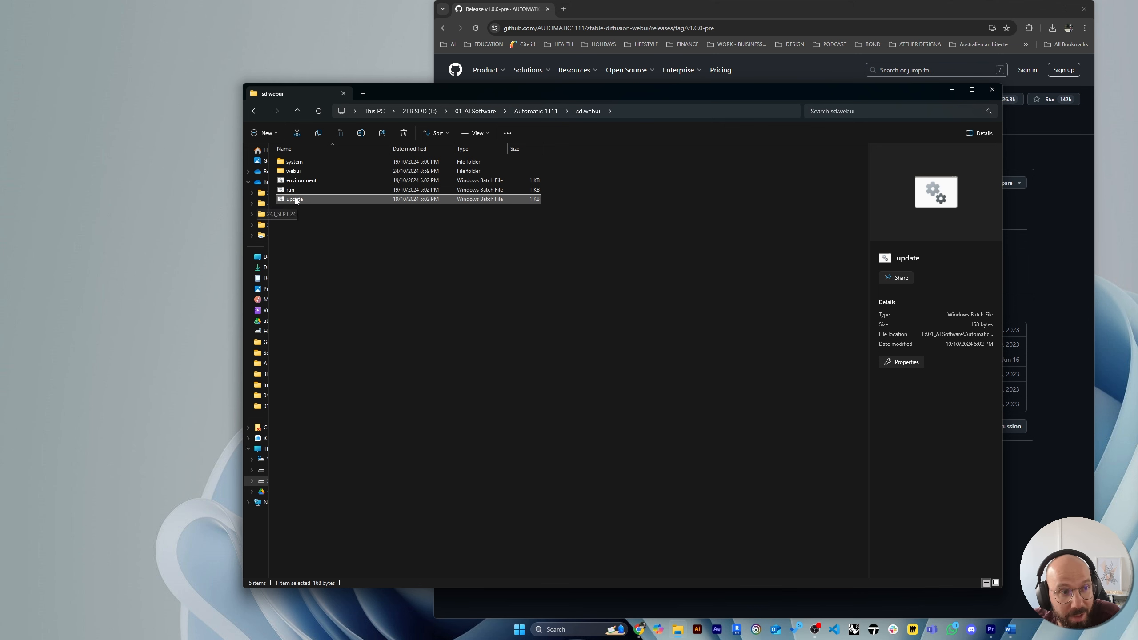
Launch the Stable Diffusion web UI by running the run batch file.
click(304, 191)
double_click(304, 191)
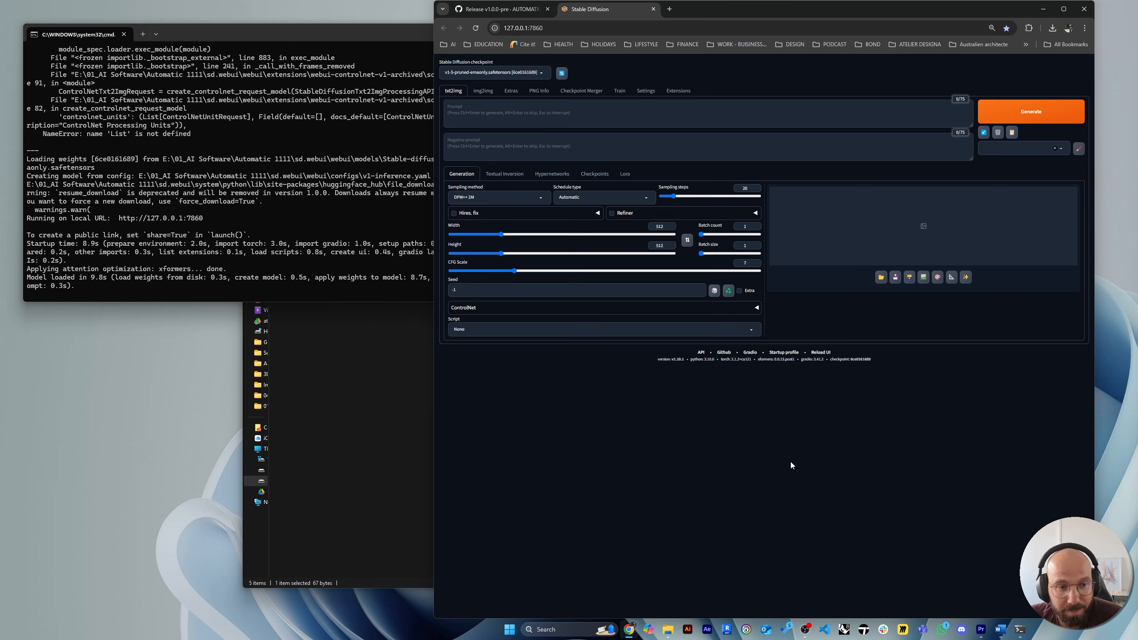
Examine the Stable Diffusion checkpoint list, the prompt field and the ControlNet section of the txt2img page.
click(446, 74)
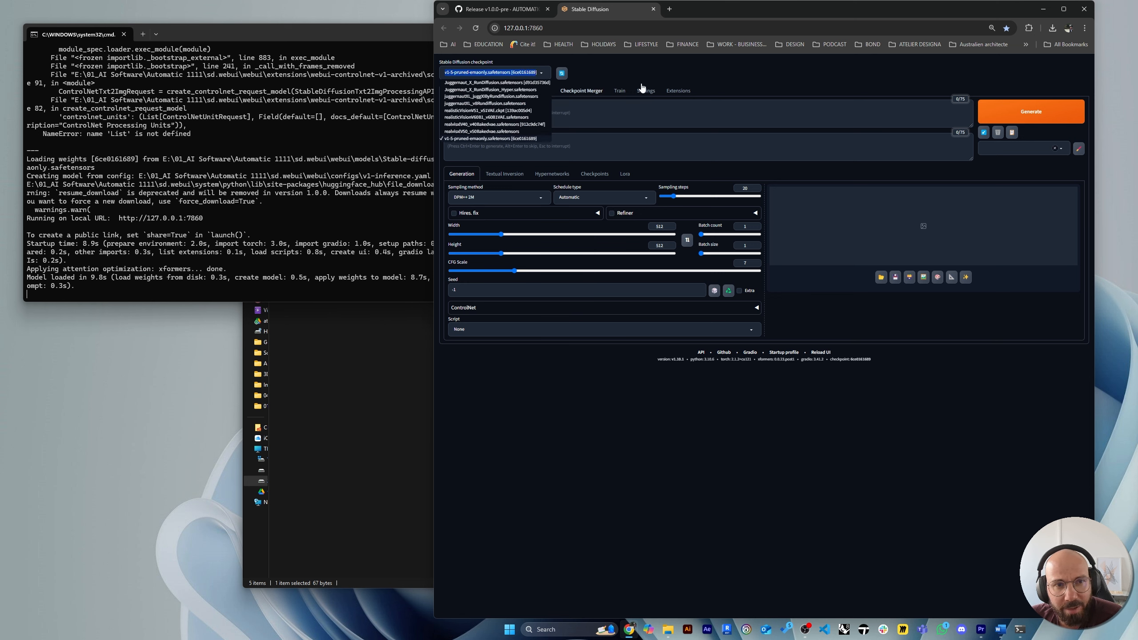
click(475, 79)
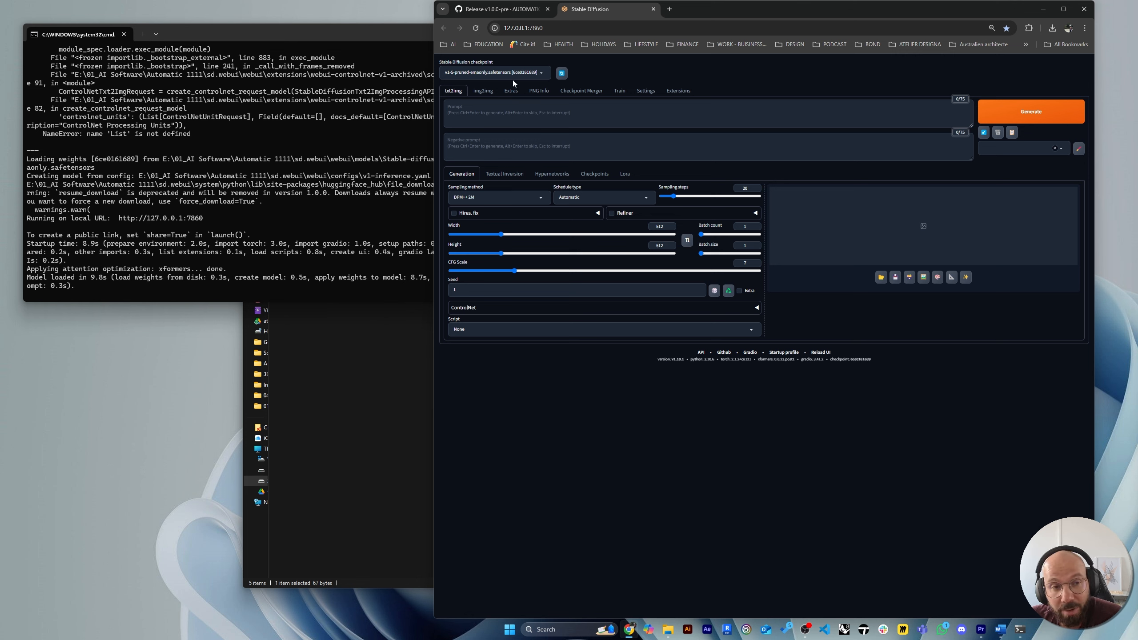
click(507, 102)
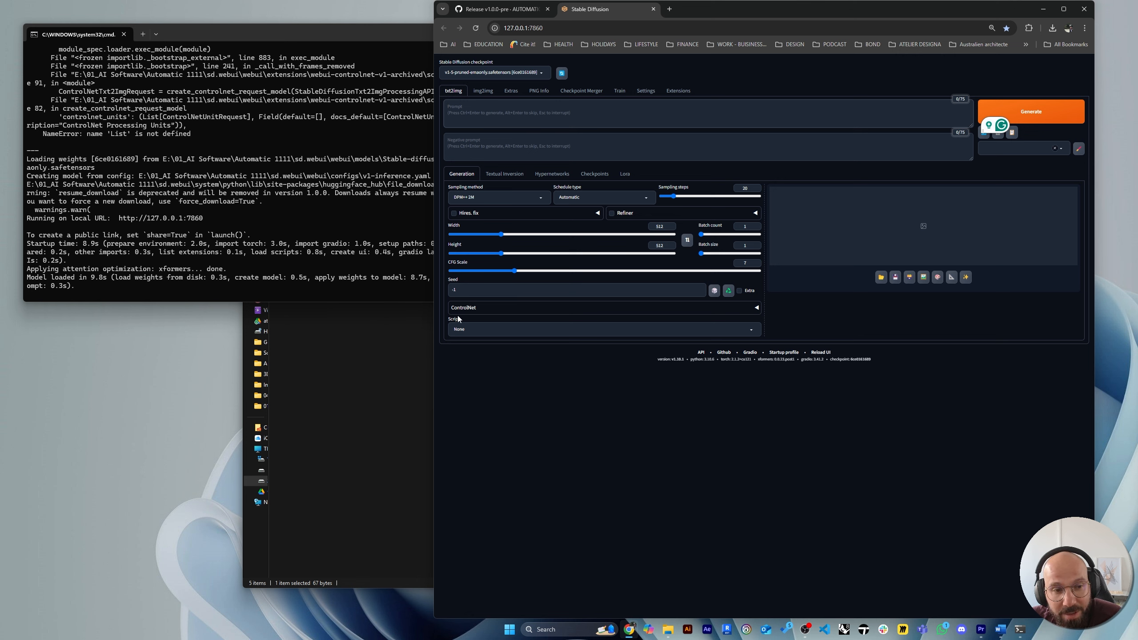
click(756, 310)
click(530, 313)
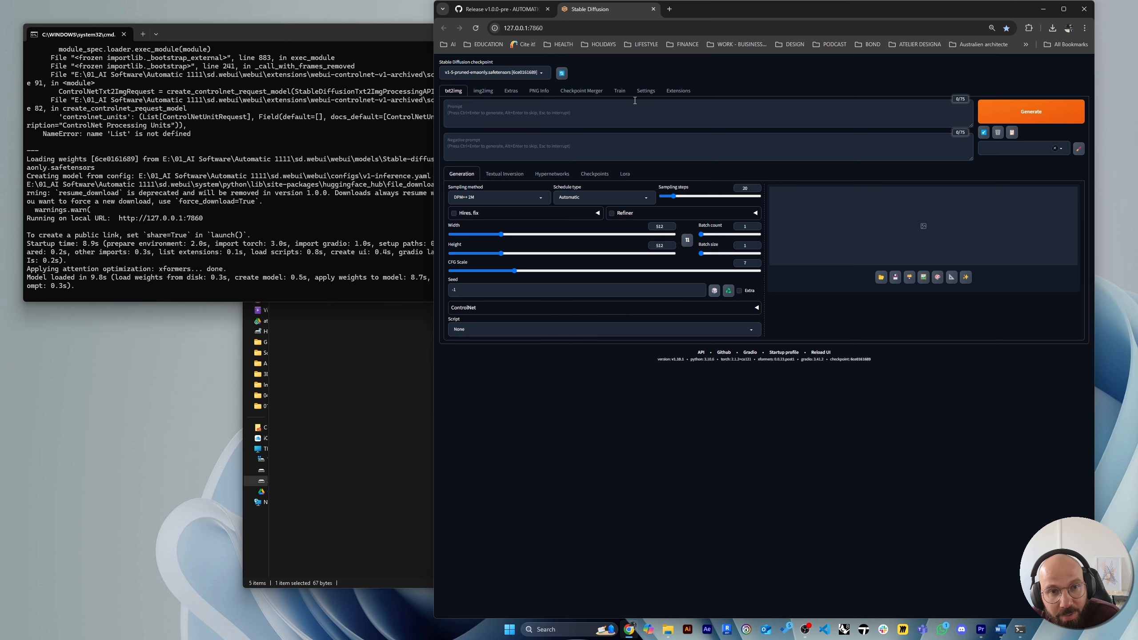
View the installed extensions and inspect the link options of the webui-controlnet-v1-archived repository.
click(679, 91)
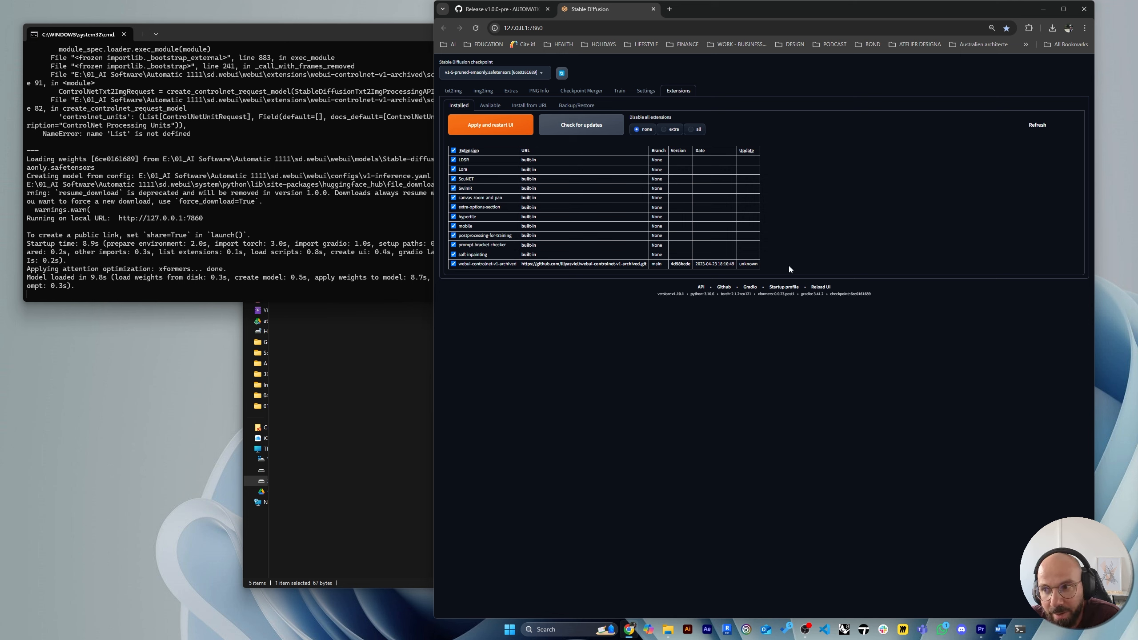
right_click(597, 267)
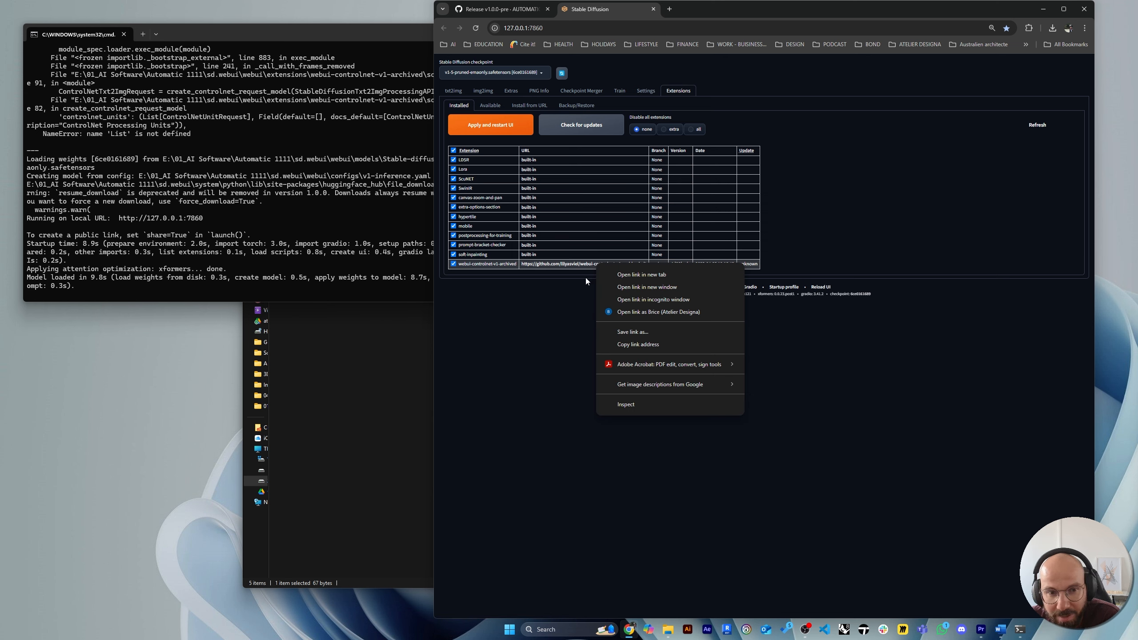
click(586, 277)
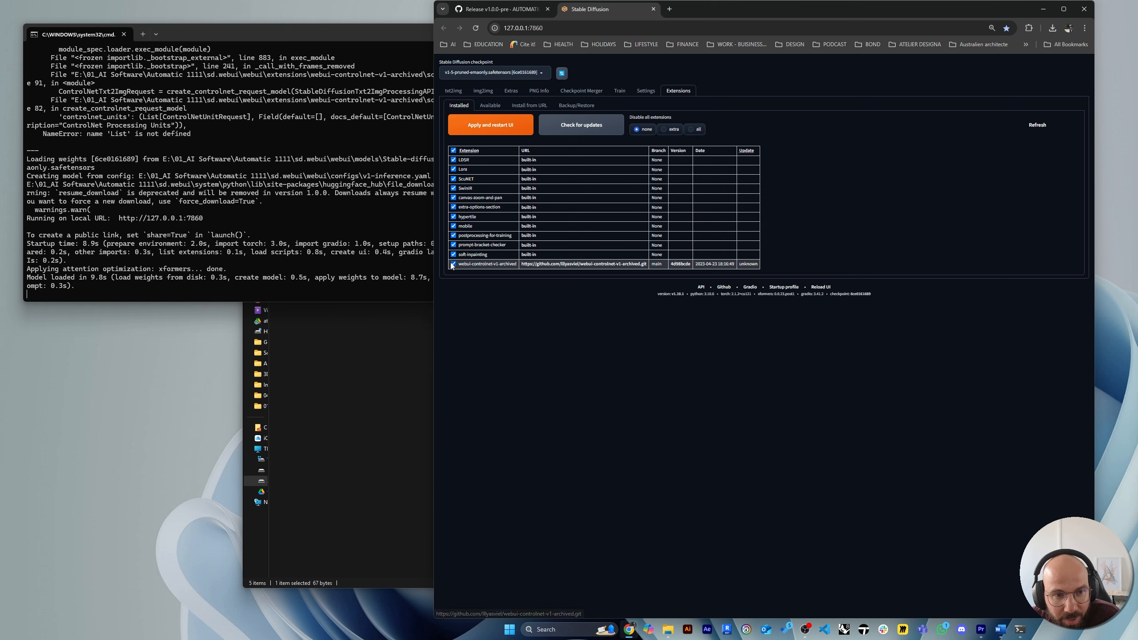
click(532, 106)
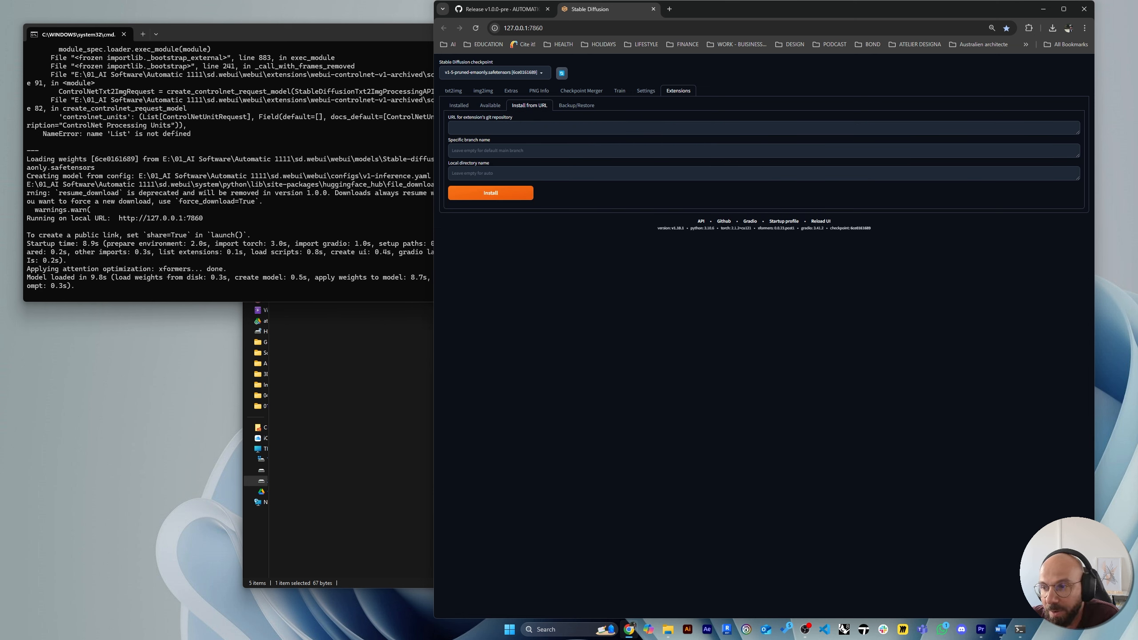
key(alt+Tab)
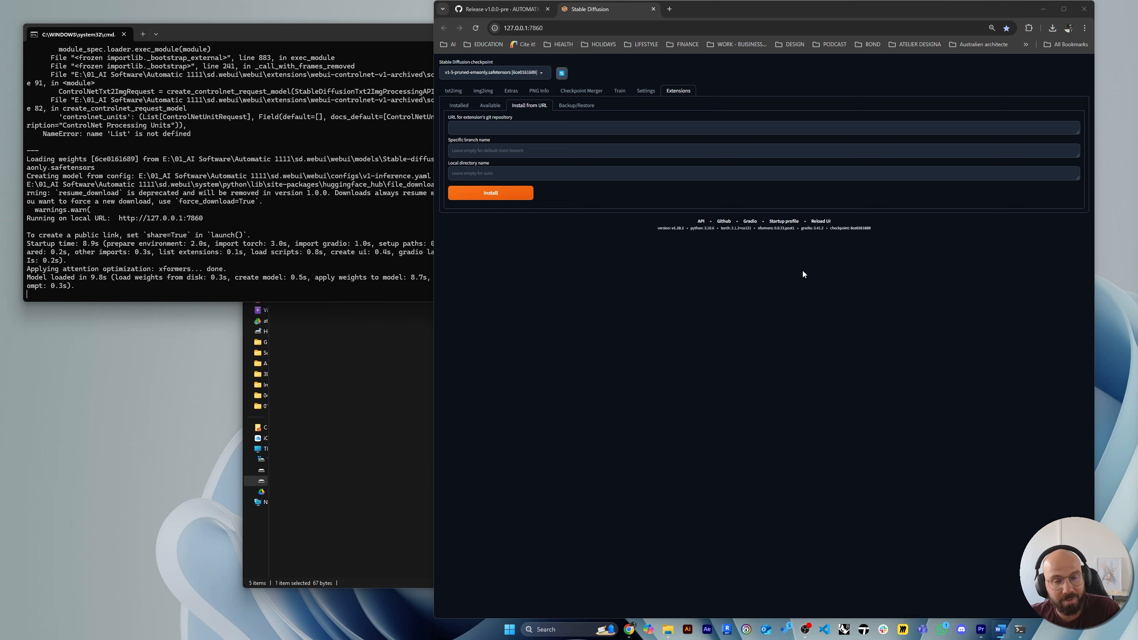
click(494, 130)
text(https://github.com/lllyasviel/webui-controlnet-v1-archived.git)
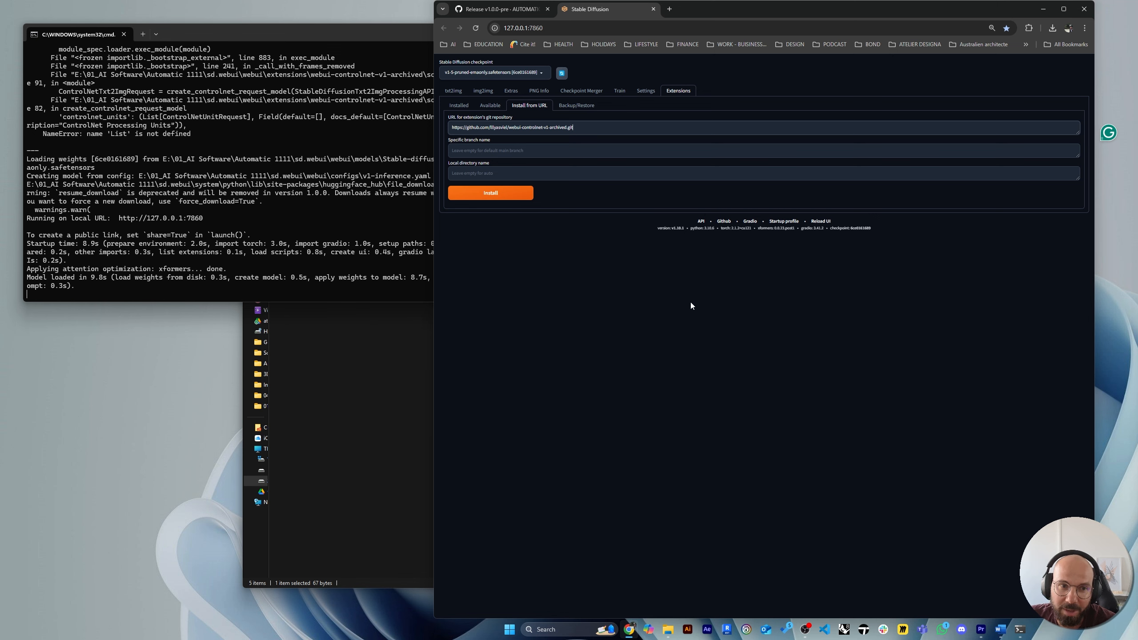
drag(584, 126, 443, 129)
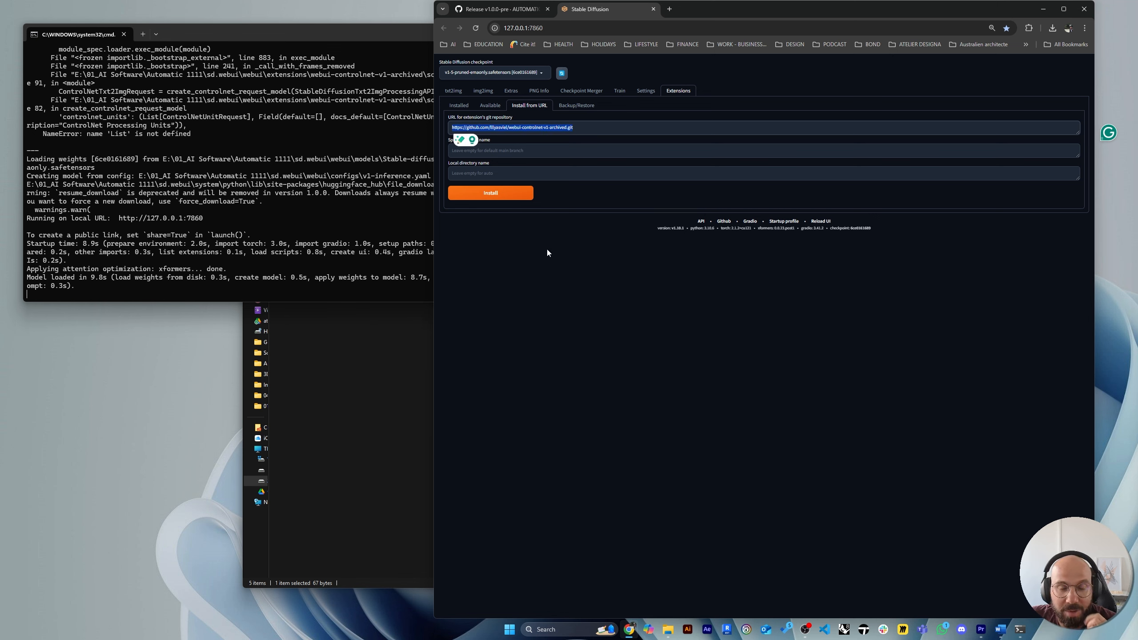
click(214, 252)
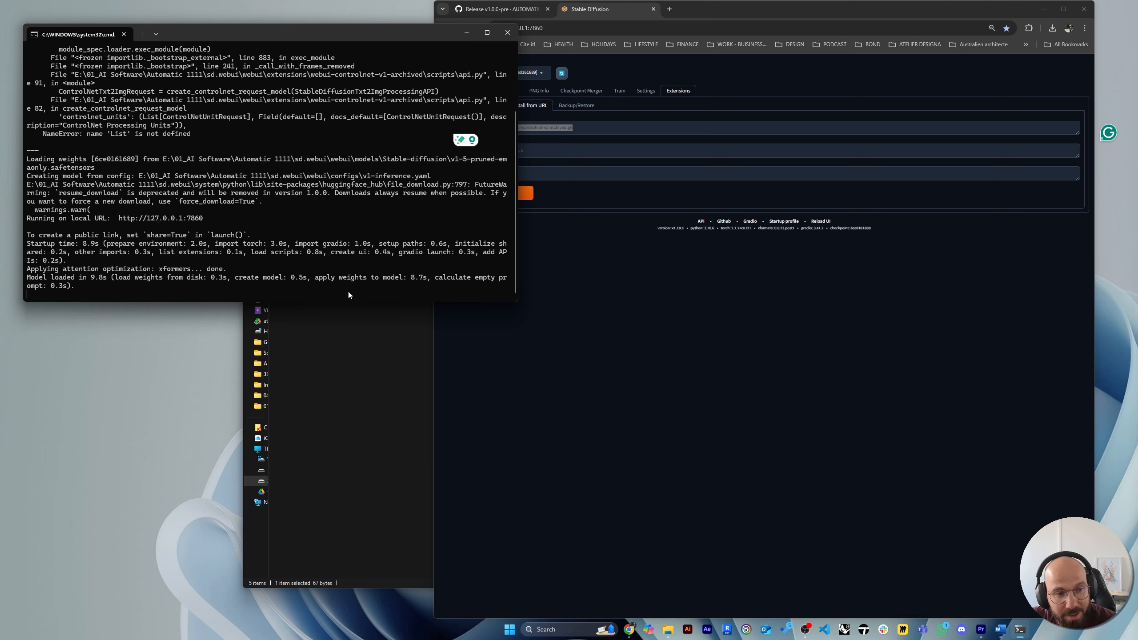
click(619, 357)
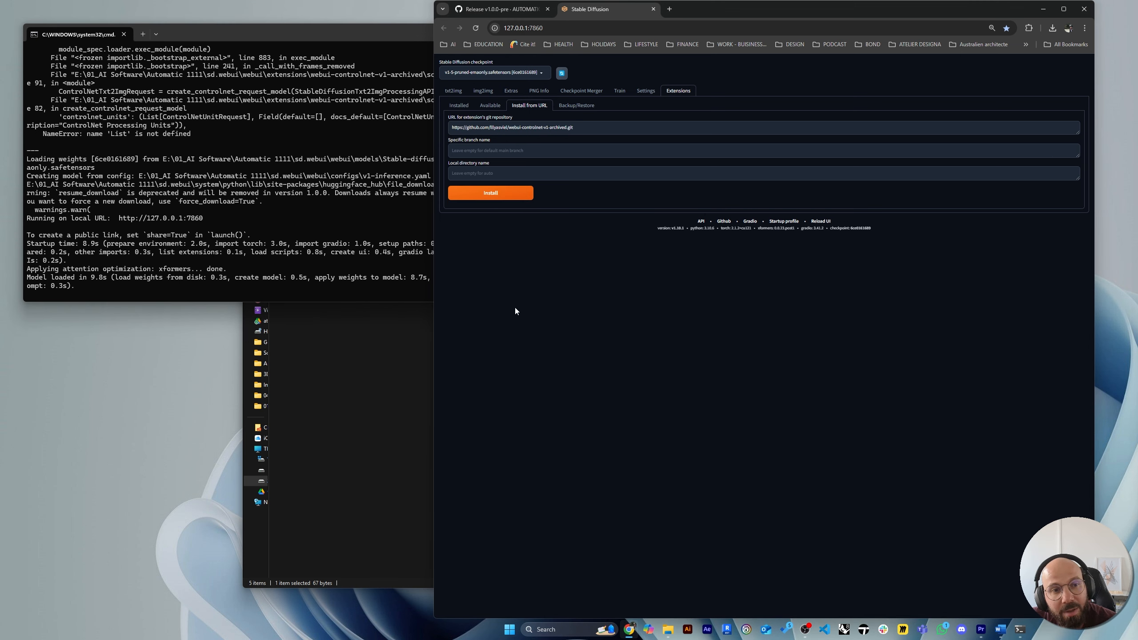
Show the installed extensions, apply them and restart the Stable Diffusion UI.
click(465, 106)
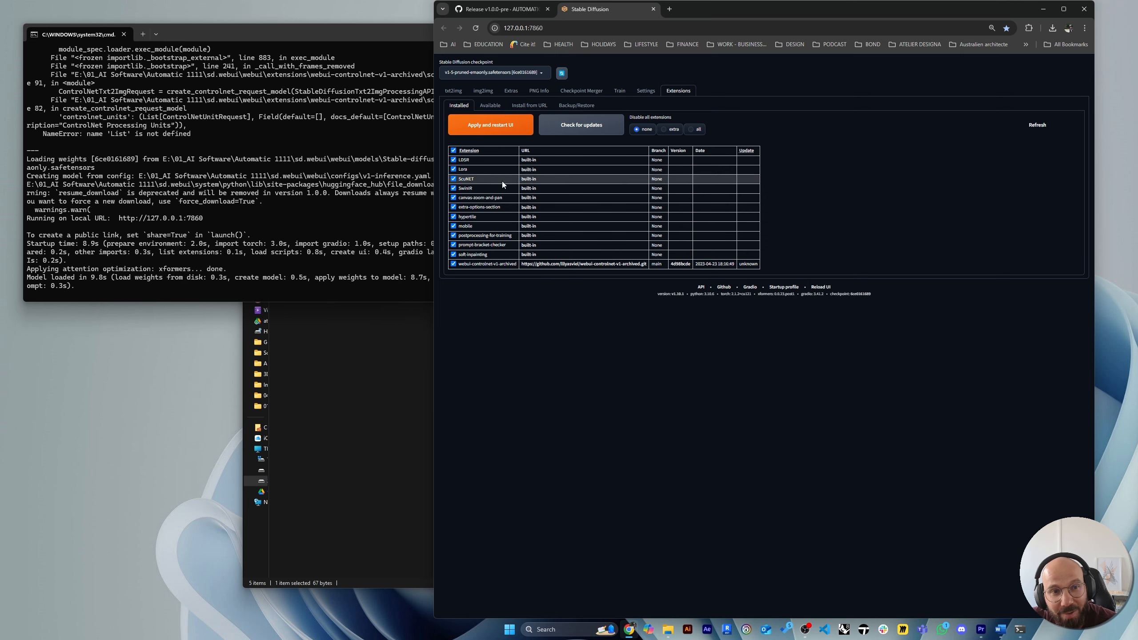
click(488, 128)
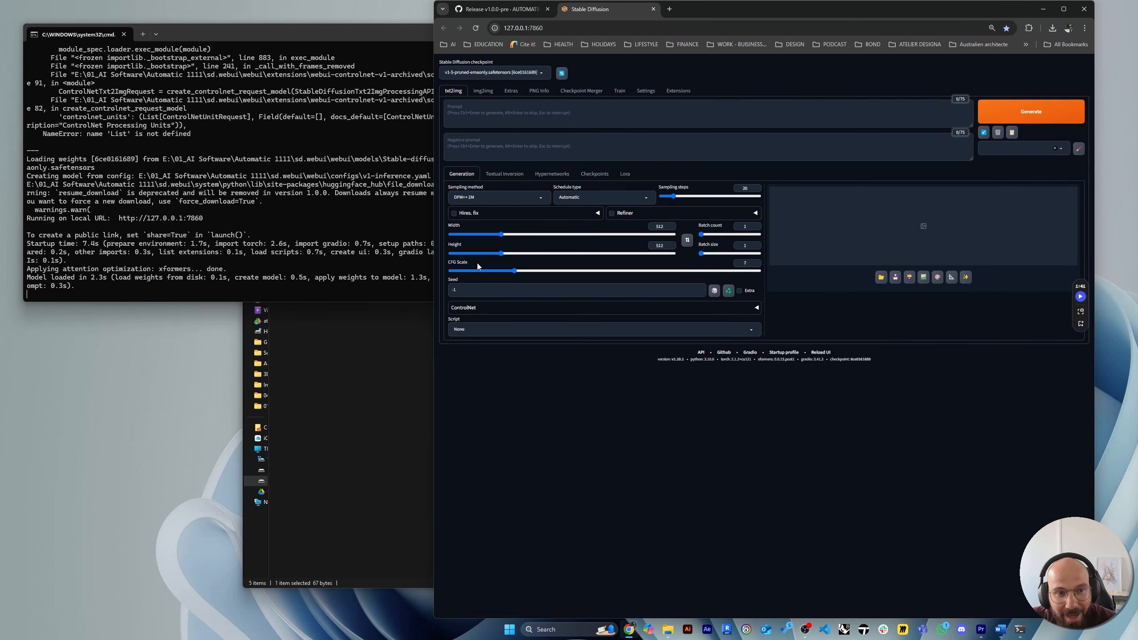
Inspect the ControlNet section of the txt2img page and close the Stable Diffusion web UI.
click(575, 309)
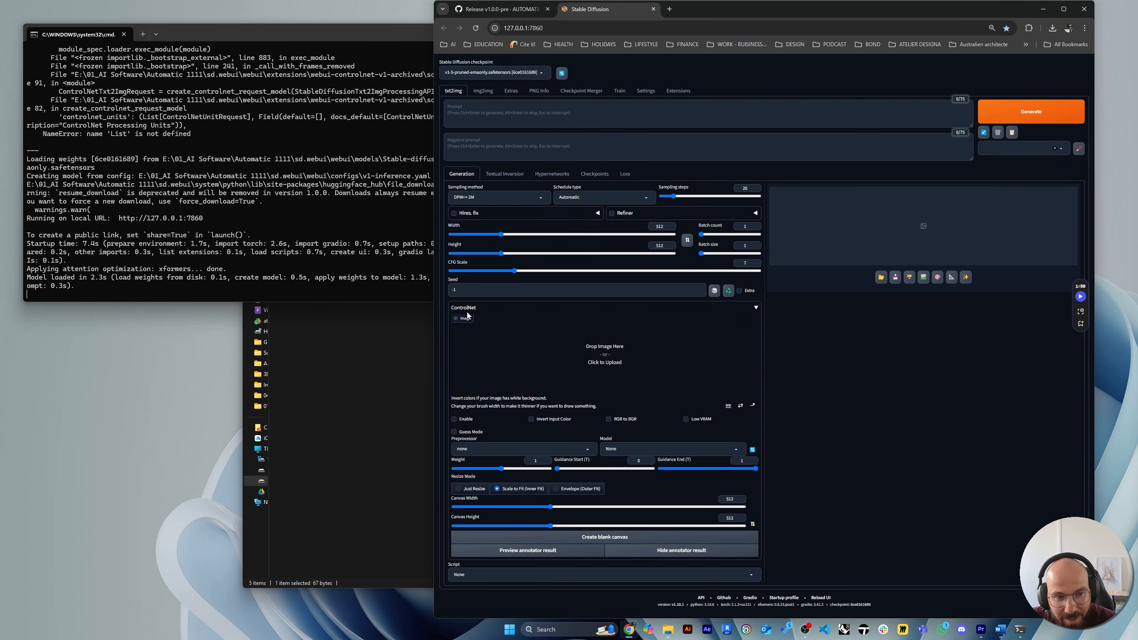
click(508, 309)
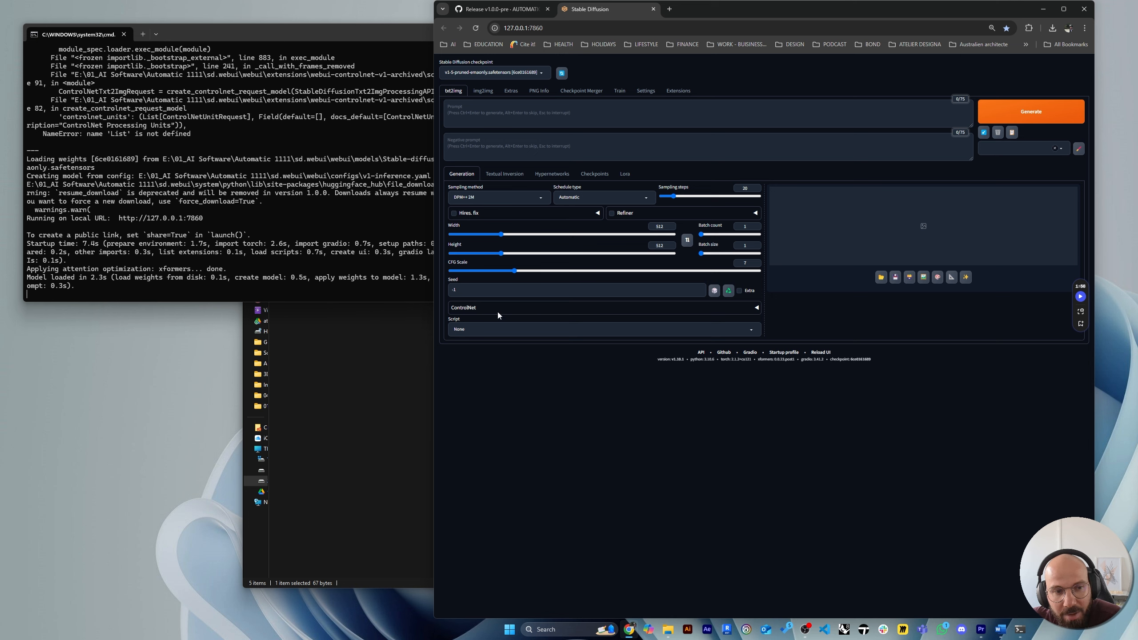
click(756, 309)
click(756, 309)
click(653, 9)
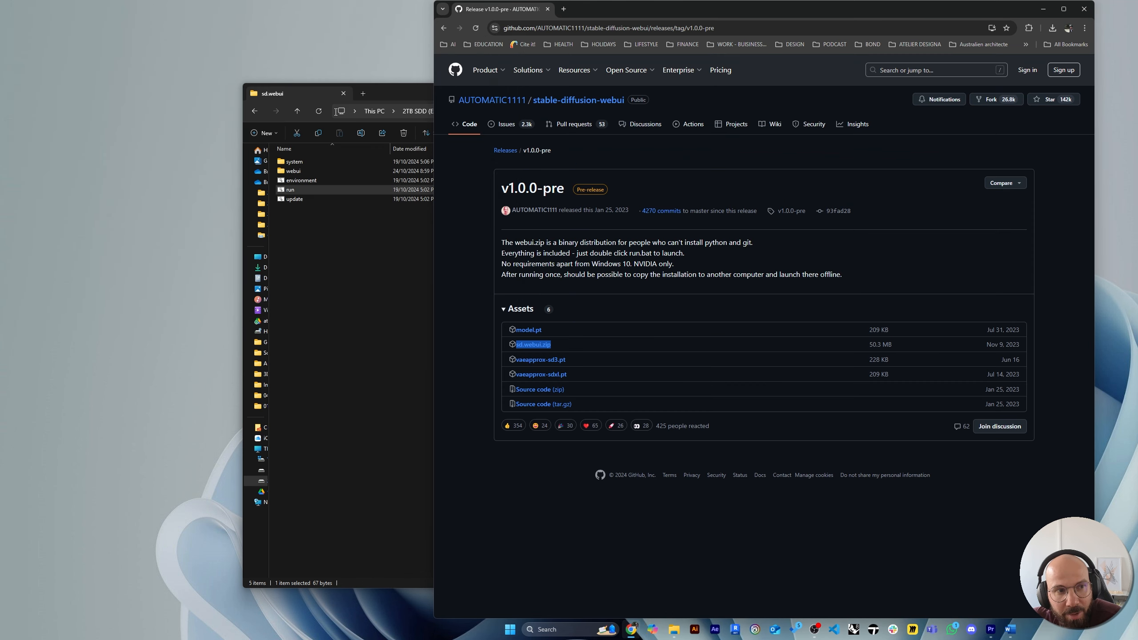
Open the webui-user batch file from the webui folder for editing in Notepad.
drag(384, 96, 350, 91)
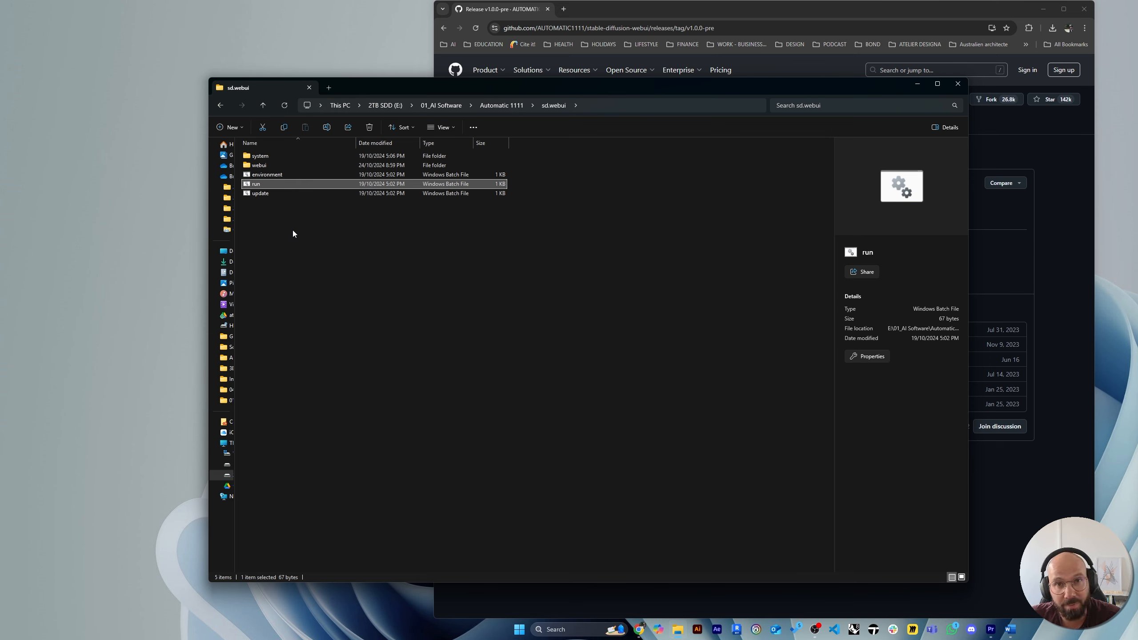
double_click(265, 165)
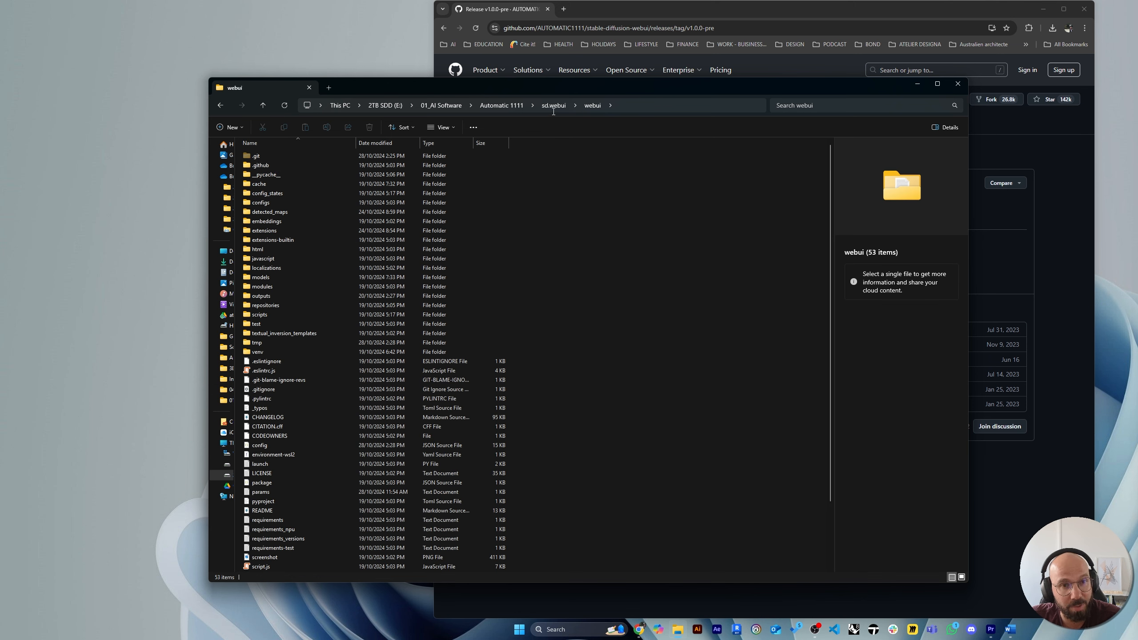
scroll(375, 315, down, 3)
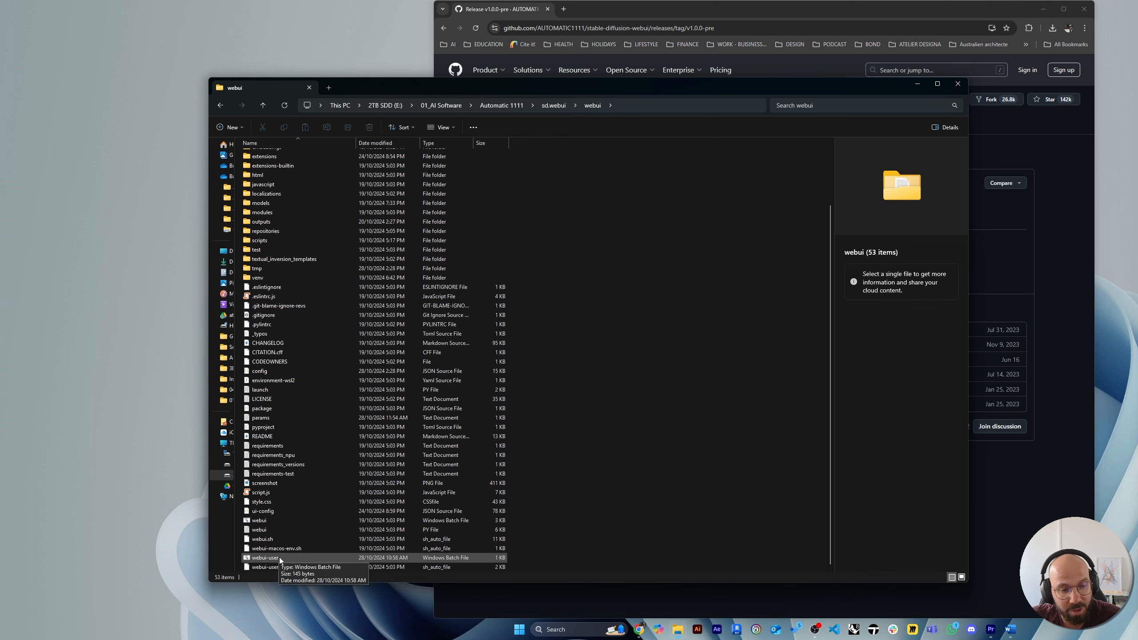
right_click(280, 557)
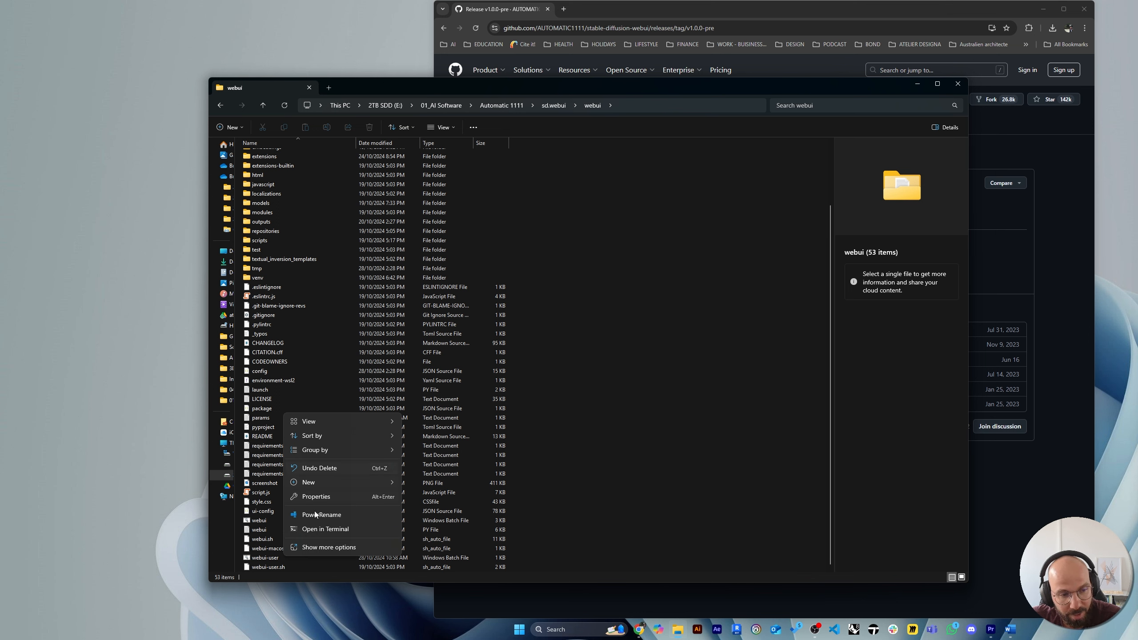
click(277, 557)
right_click(281, 557)
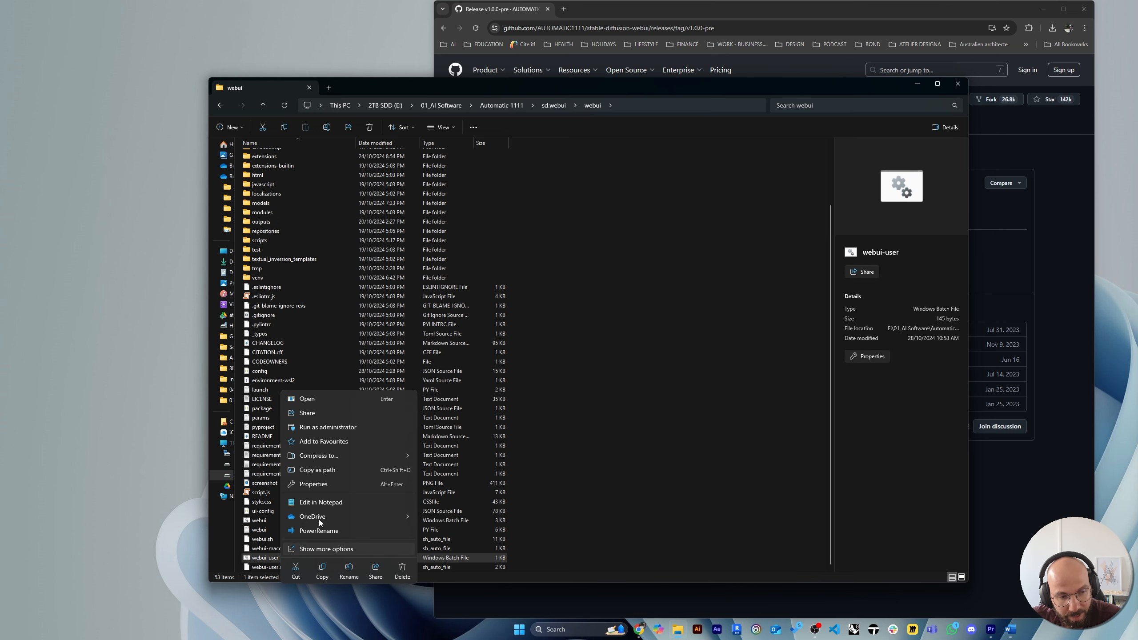
click(324, 504)
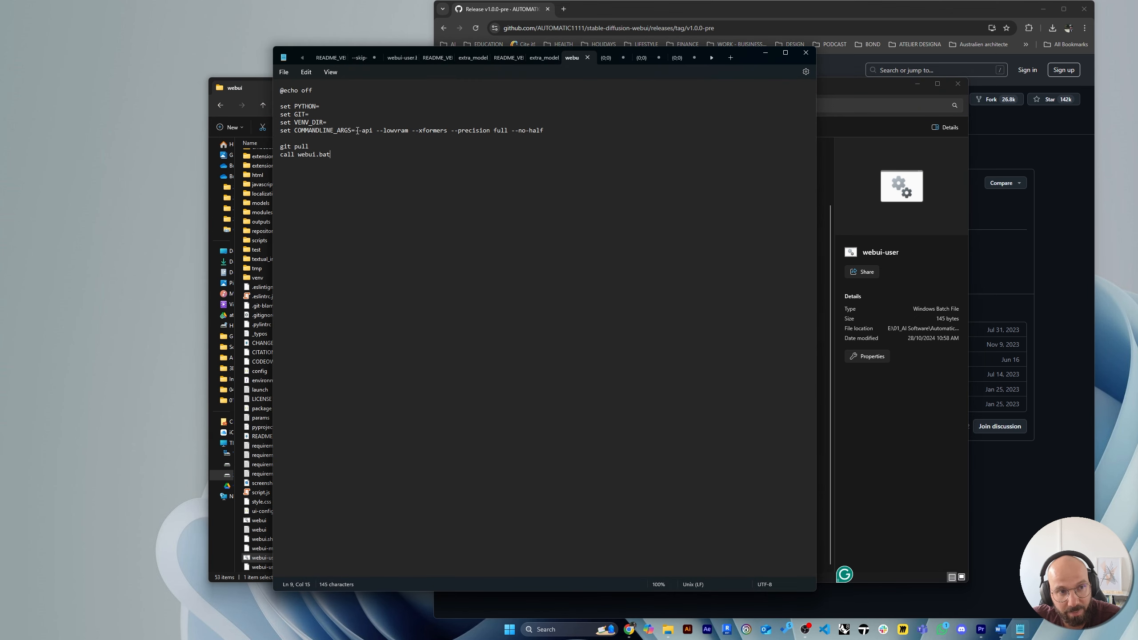
Copy the arguments --api --lowvram --xformers --precision full --no-half from the COMMANDLINE_ARGS line.
mouse_move(355, 130)
mouse_down()
mouse_move(553, 136)
mouse_move(354, 131)
mouse_up()
click(558, 132)
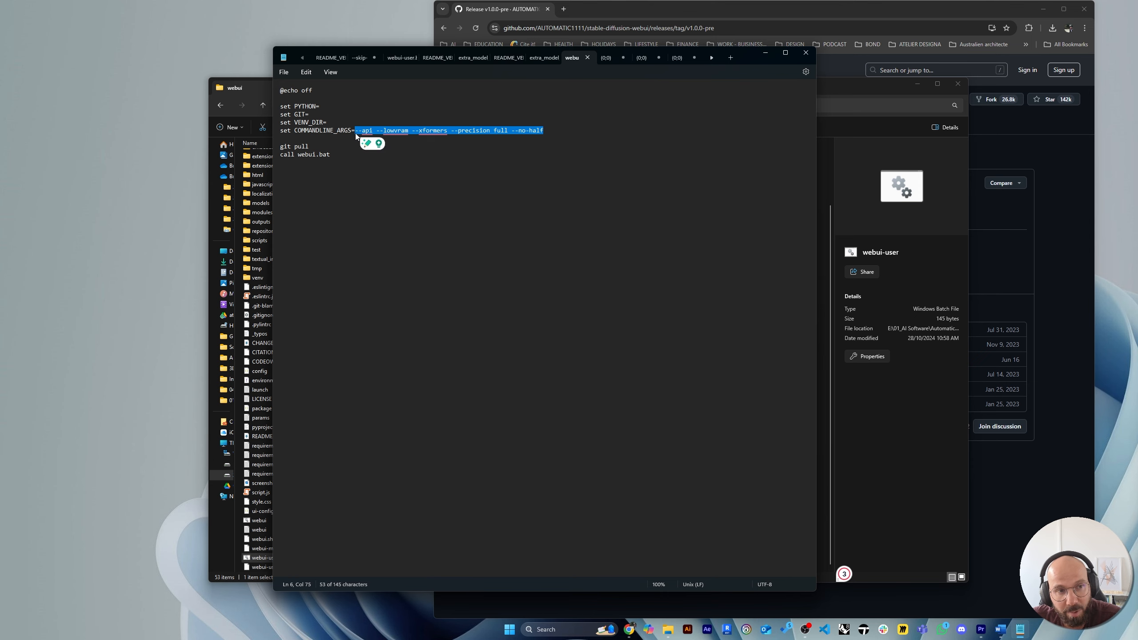
drag(548, 135, 362, 132)
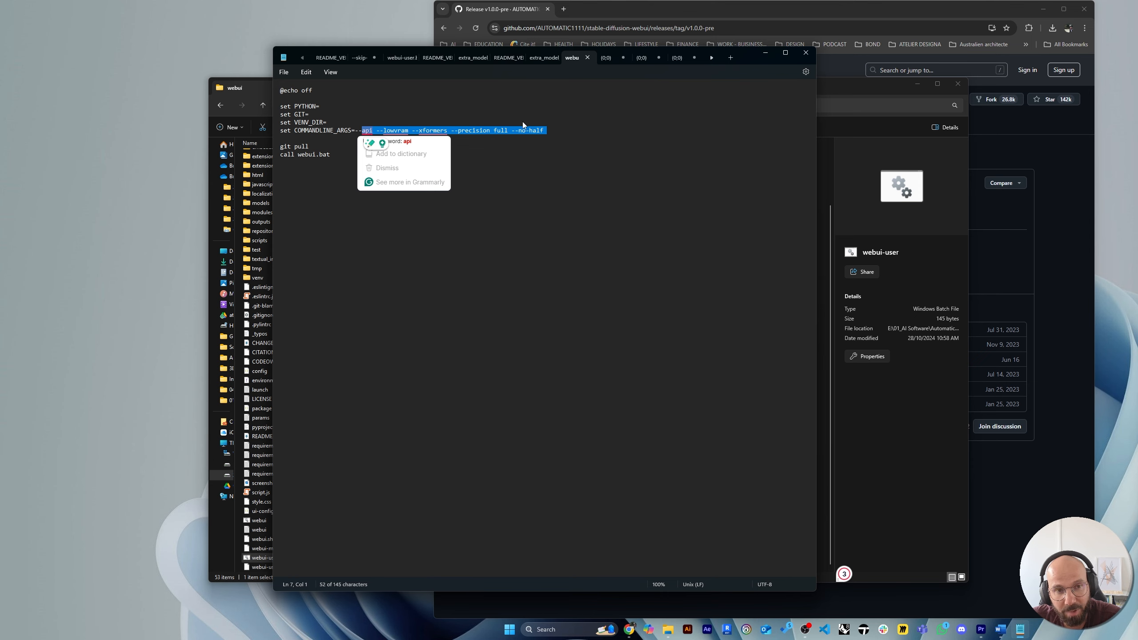
drag(548, 135, 357, 134)
click(452, 175)
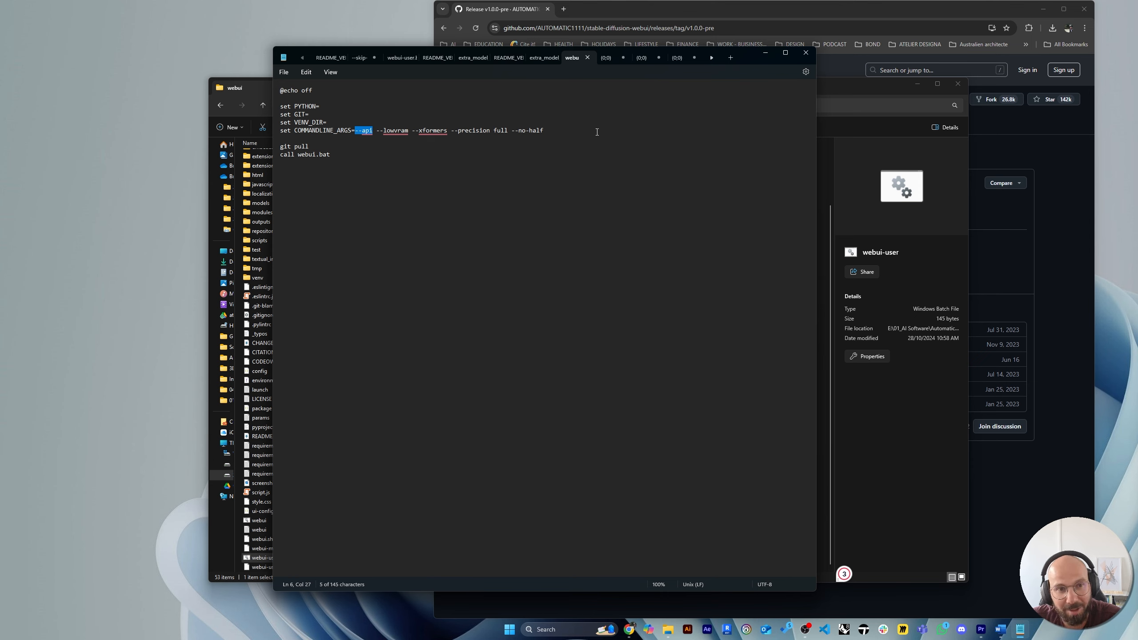
drag(544, 130, 356, 137)
key(ctrl+c)
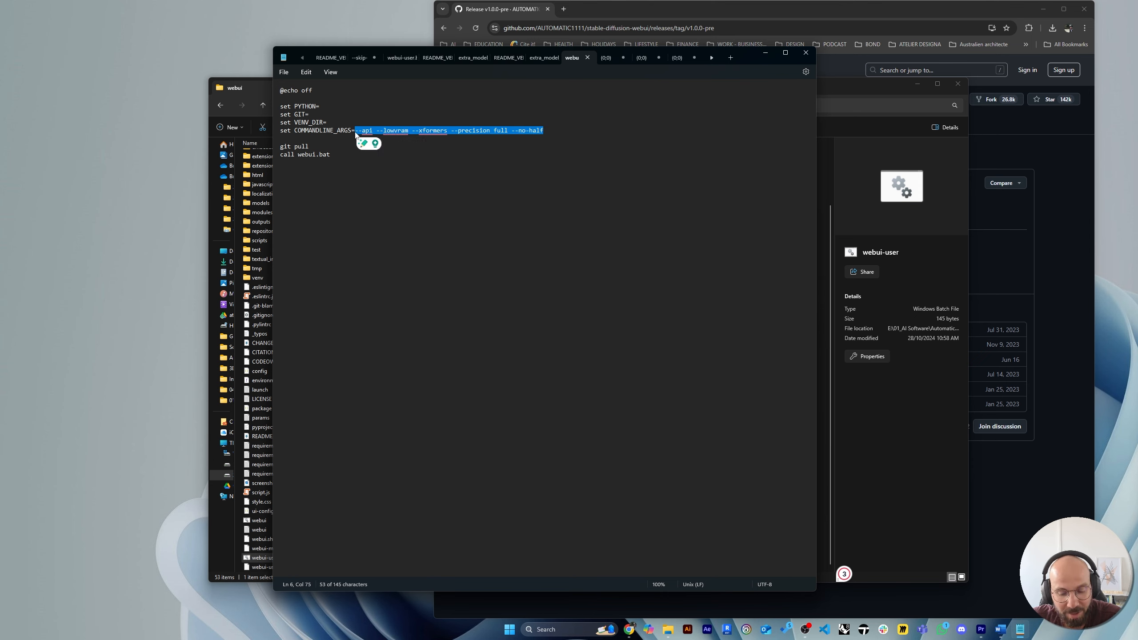
Replace the arguments in the COMMANDLINE_ARGS line with --api --lowvram.
key(Delete)
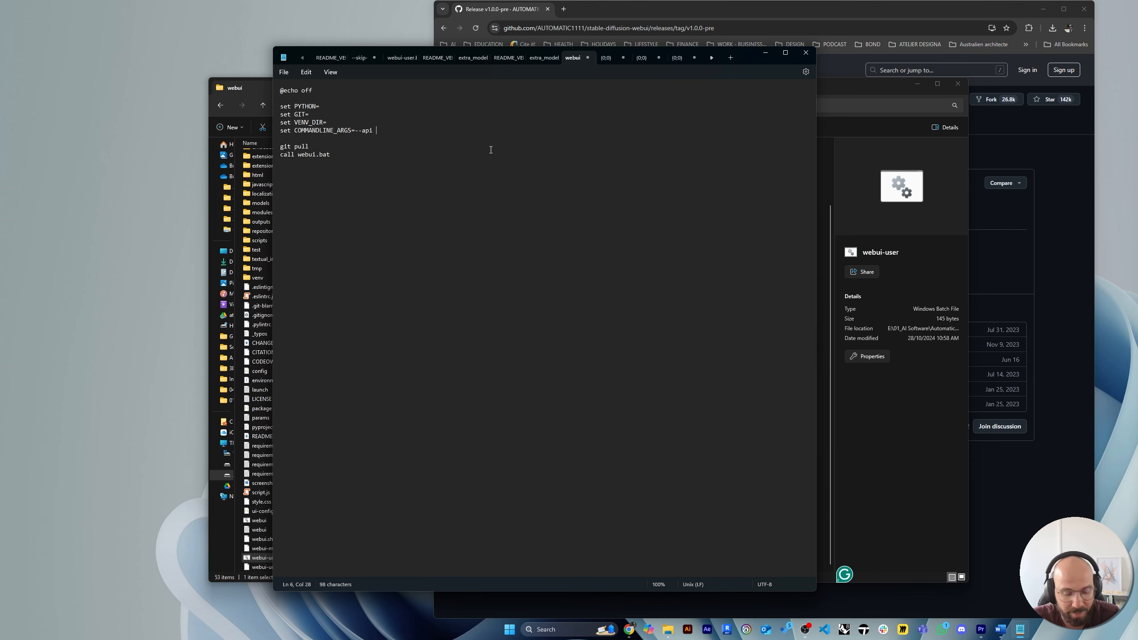
text(low)
key(BackSpace)
key(BackSpace)
key(BackSpace)
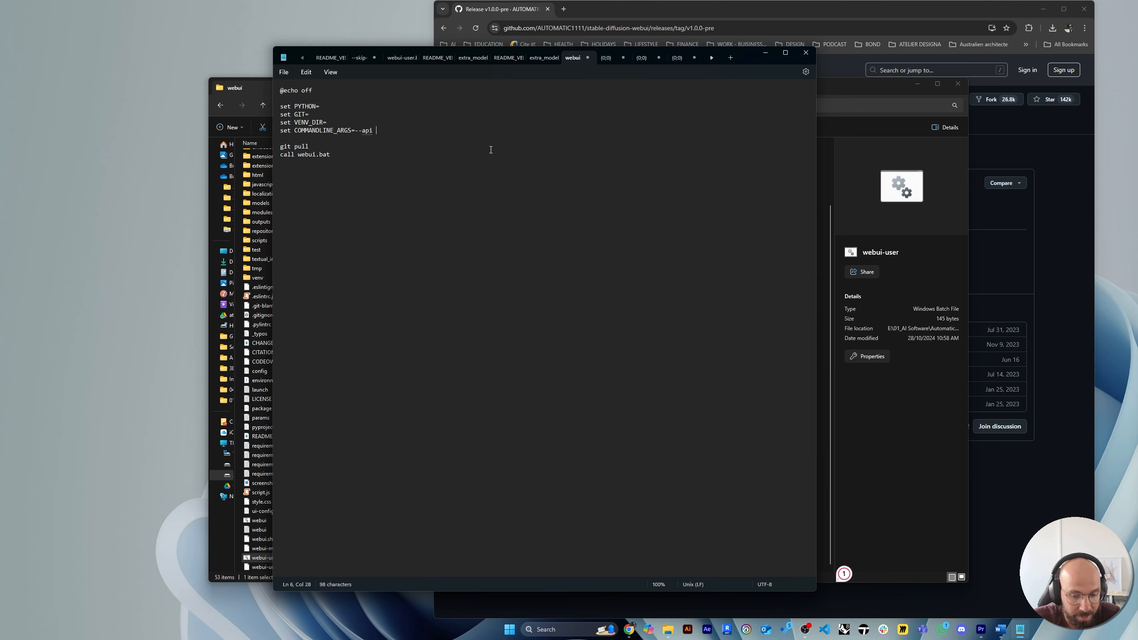
text(--)
key(BackSpace)
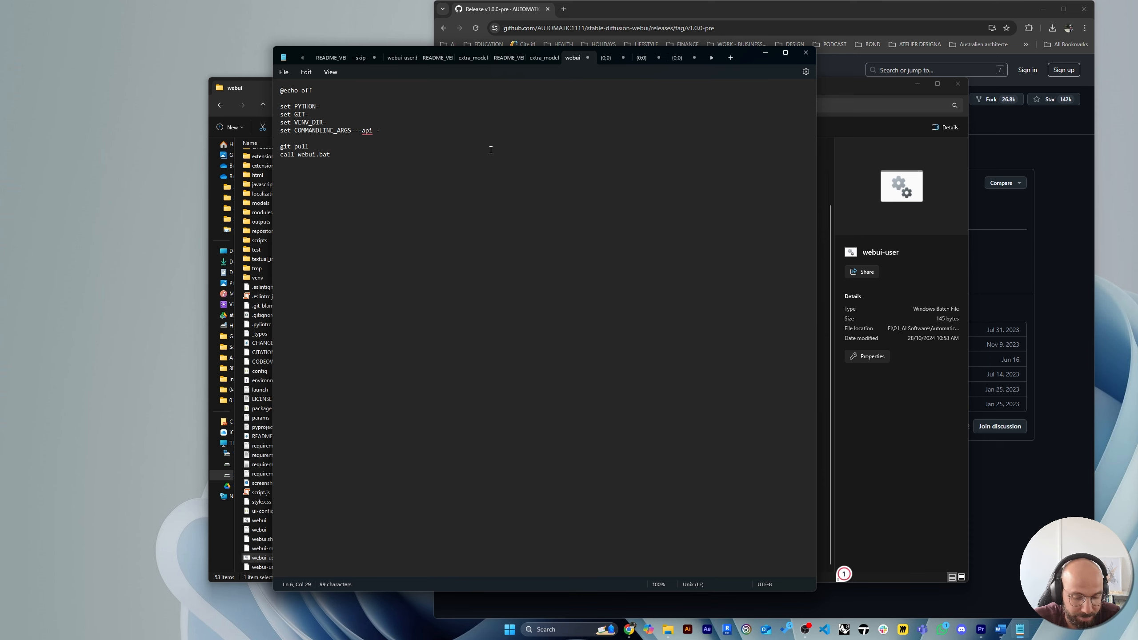
text(-lowc)
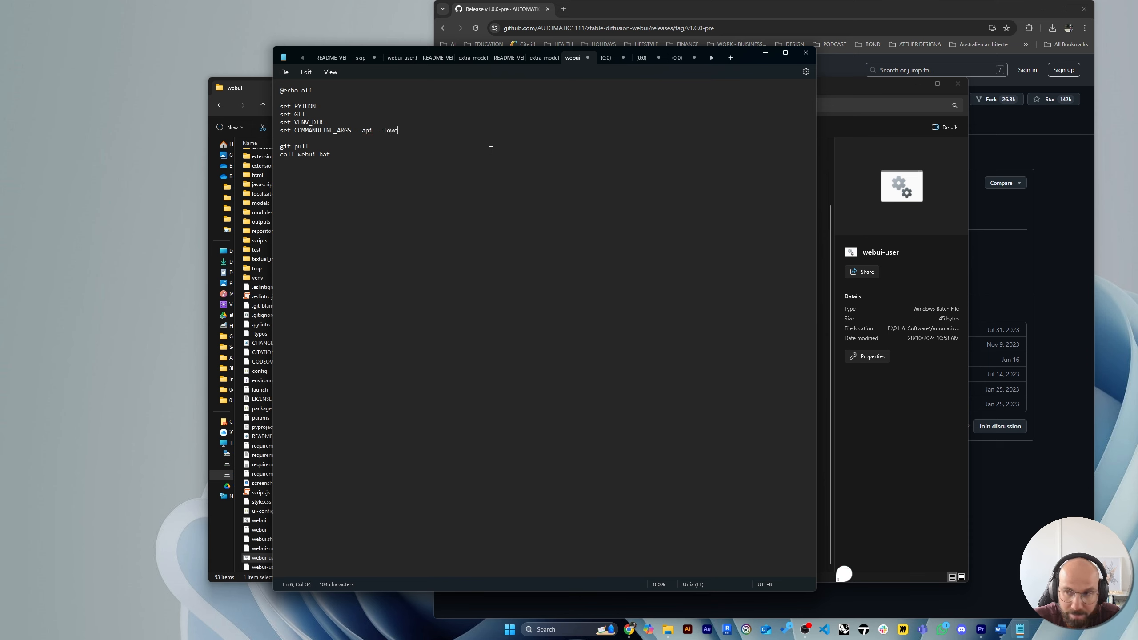
key(BackSpace)
text(vram)
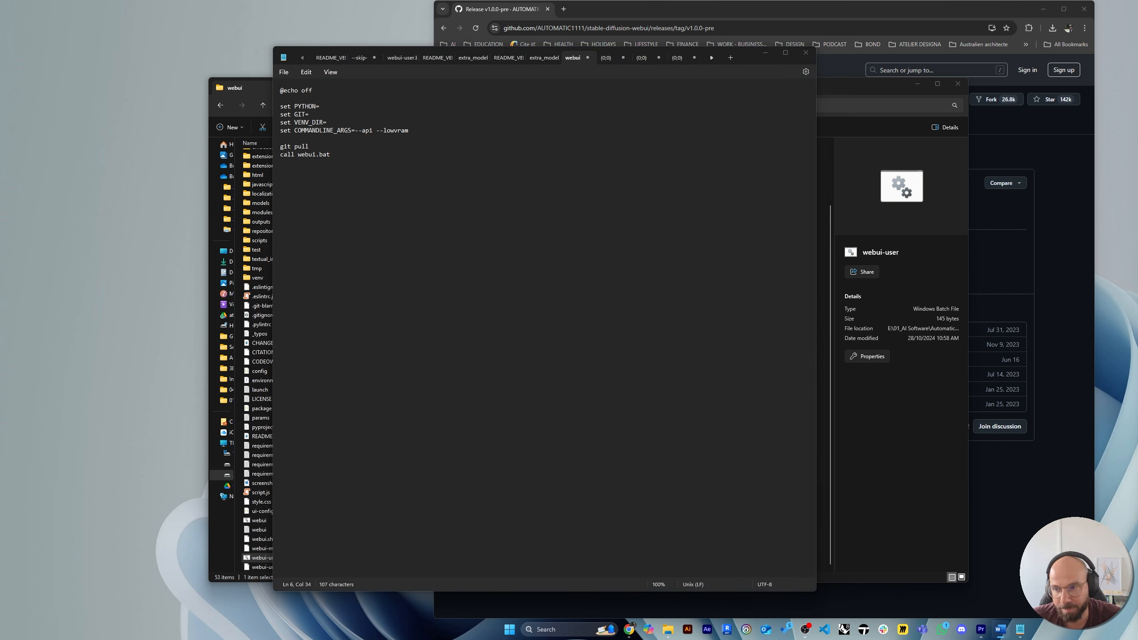
Set COMMANDLINE_ARGS to --api --lowvram --xformers --precision full --no-half, then save and close the batch file.
drag(411, 129, 357, 131)
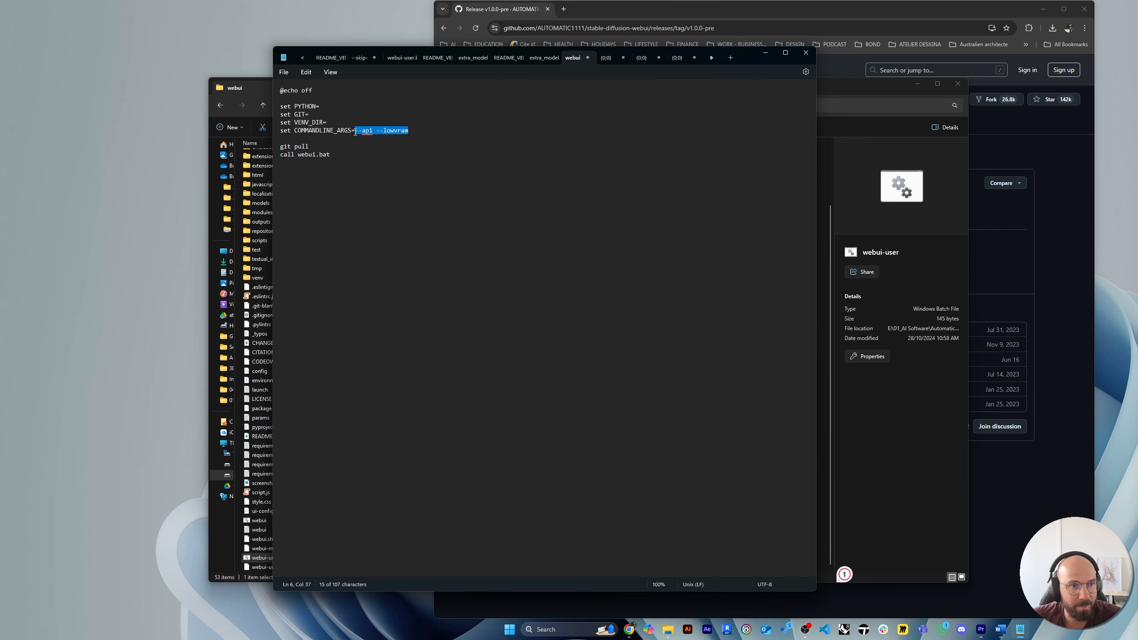
key(ctrl+v)
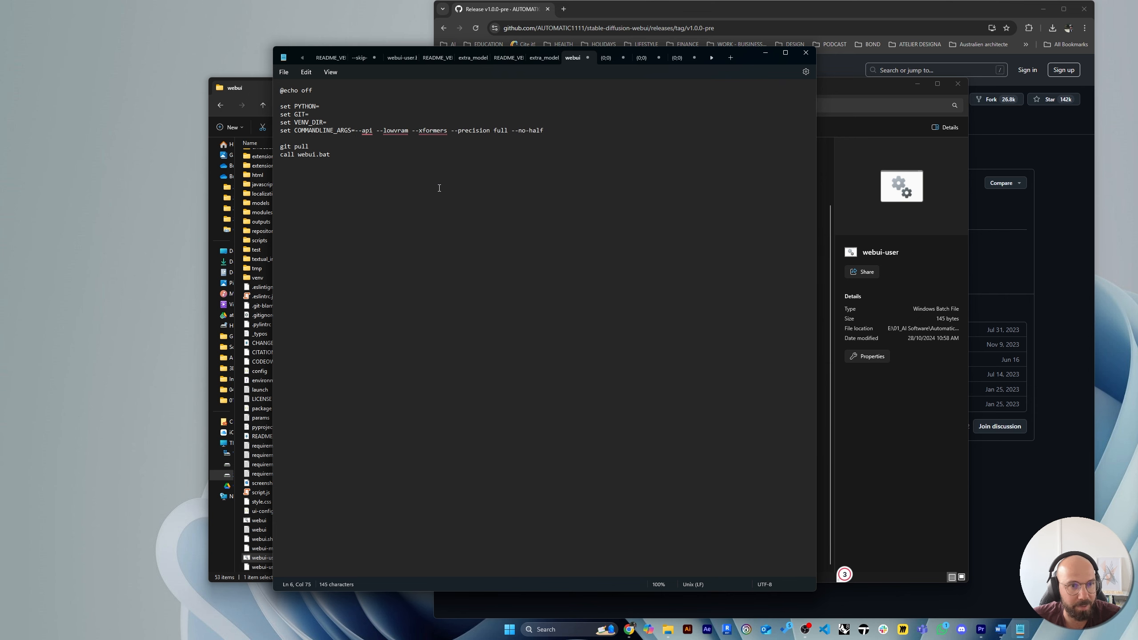
click(284, 72)
click(299, 133)
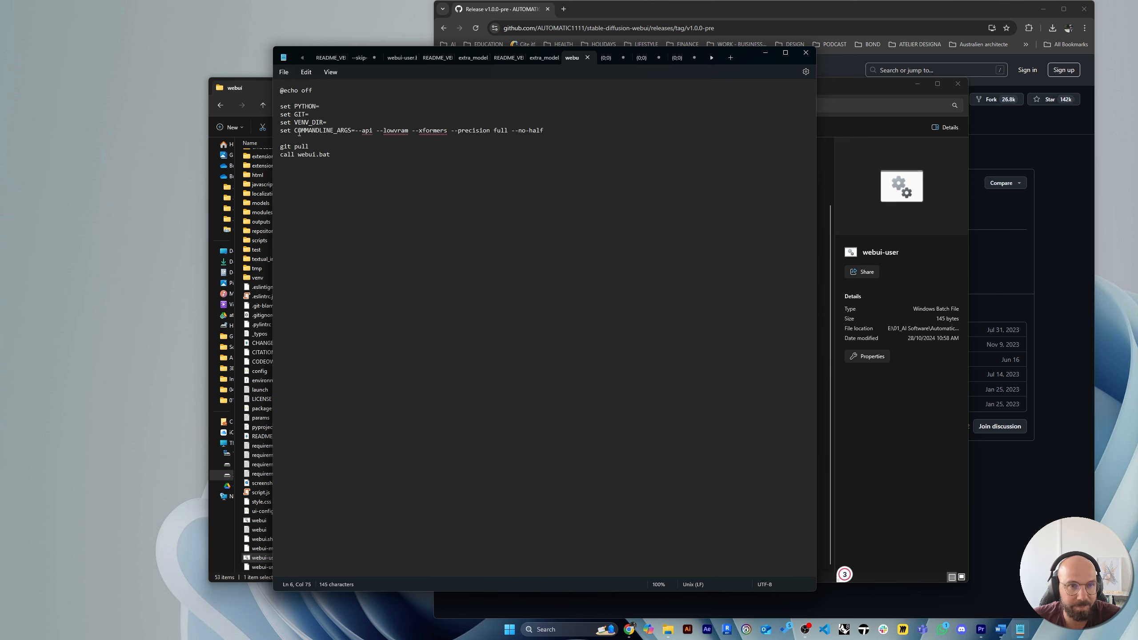
click(807, 53)
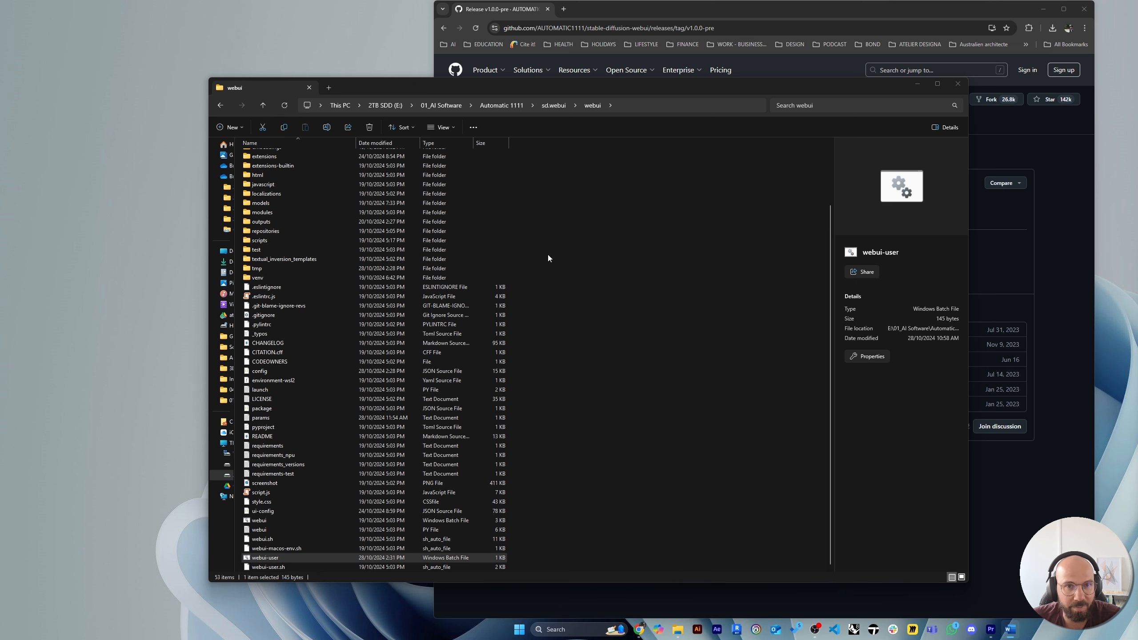
Relaunch the Stable Diffusion web UI with the run batch file in the sd.webui folder.
click(555, 106)
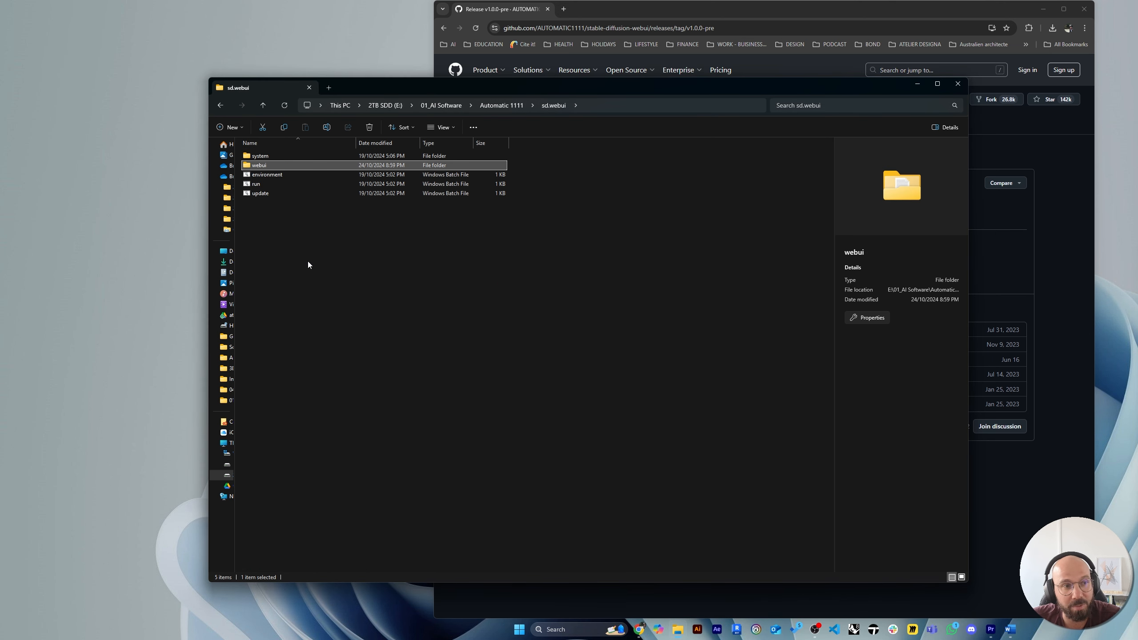
double_click(280, 186)
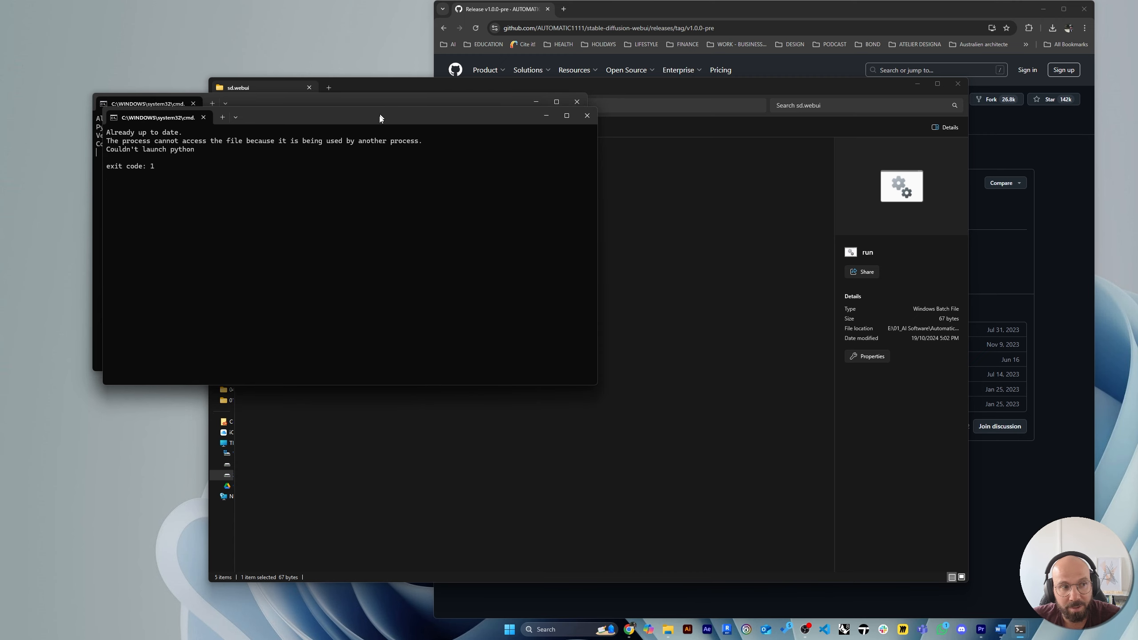
click(516, 205)
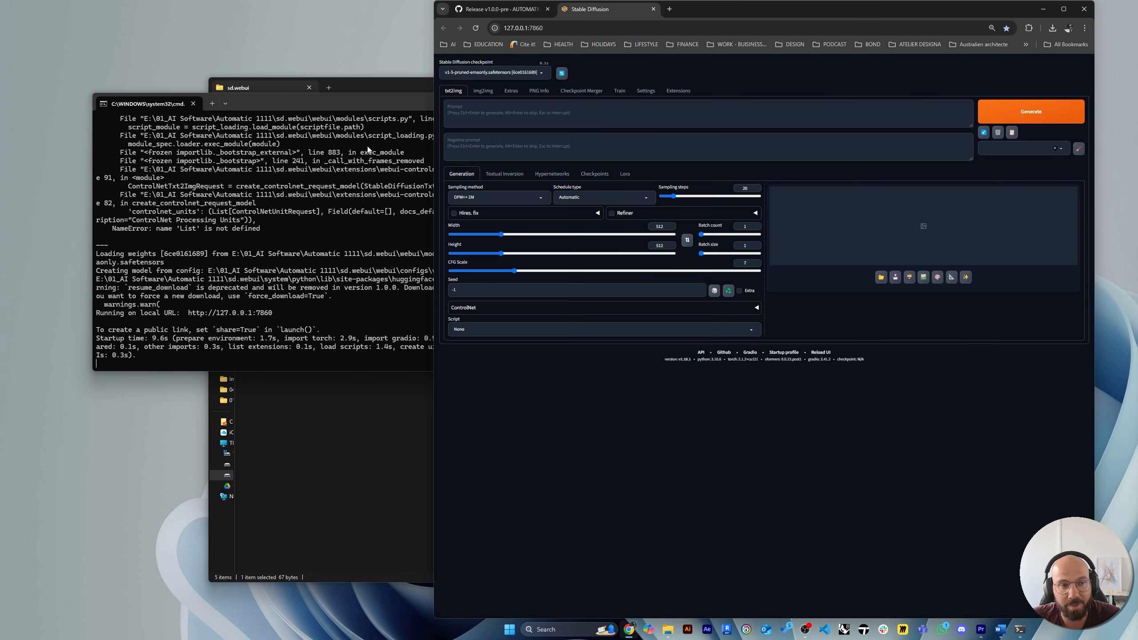
Check the web UI launch arguments at the start of the console output and close the console.
drag(384, 99, 281, 66)
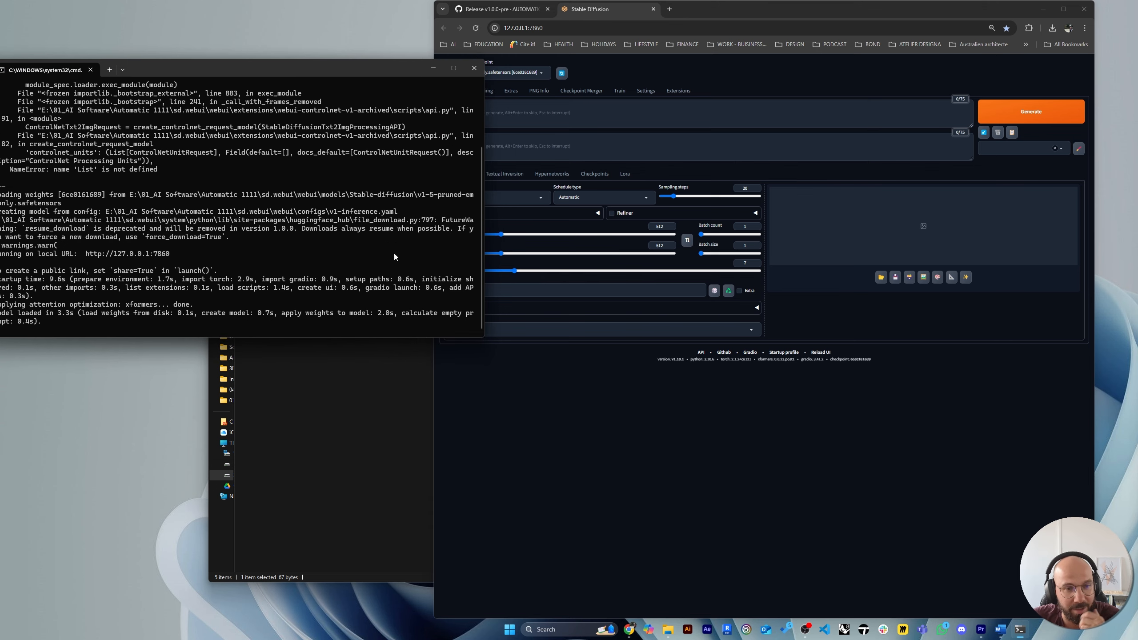
scroll(401, 260, up, 3)
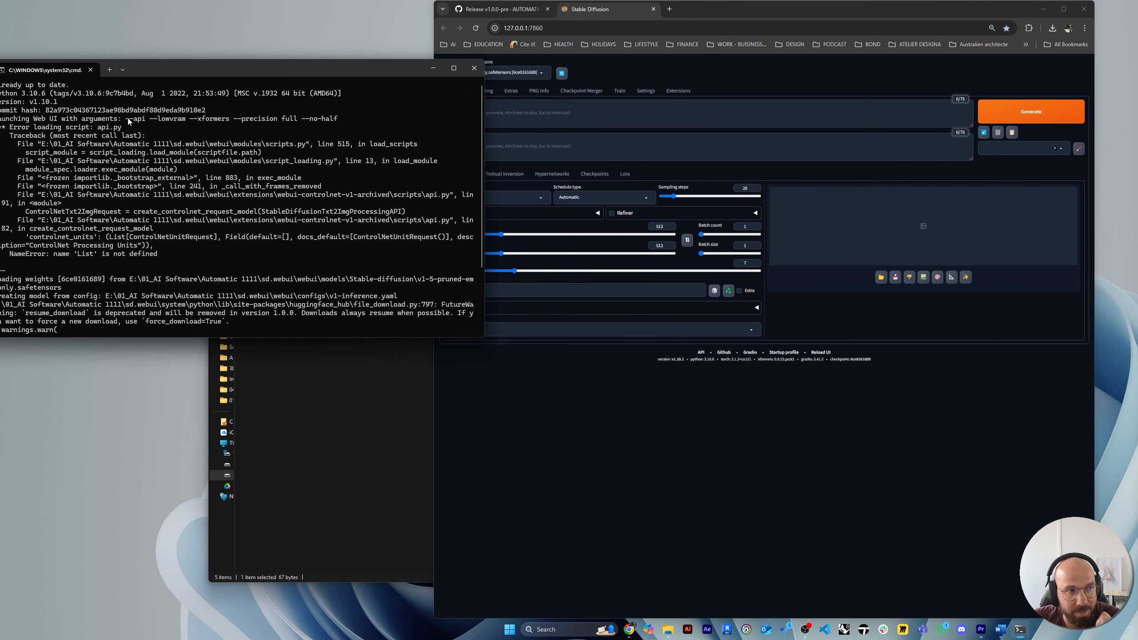
drag(164, 72, 232, 78)
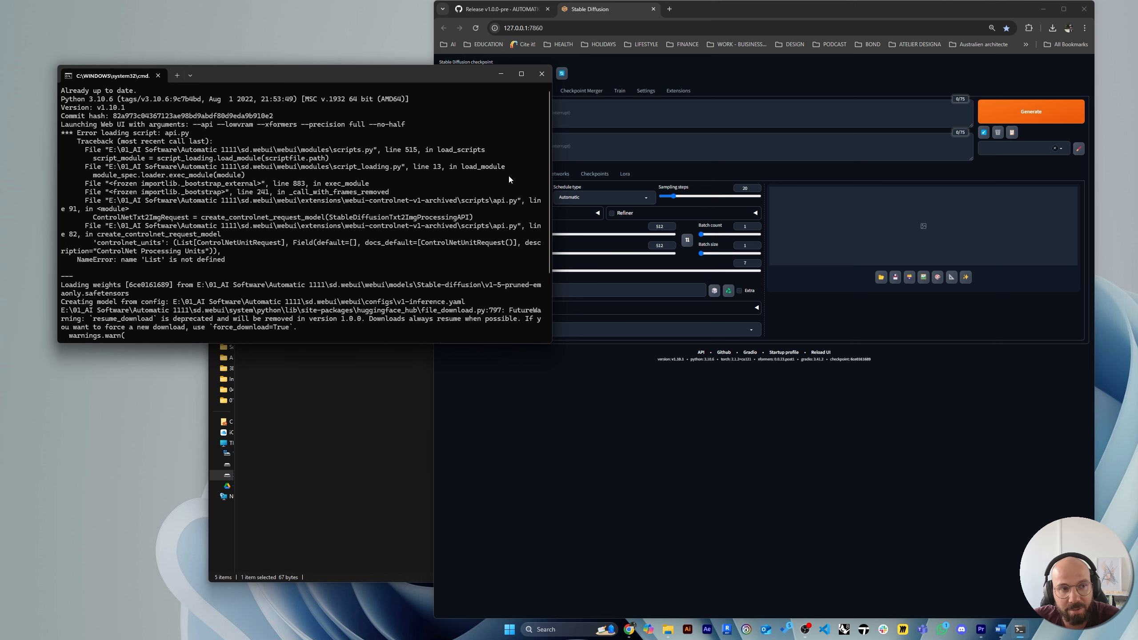
drag(410, 76, 437, 131)
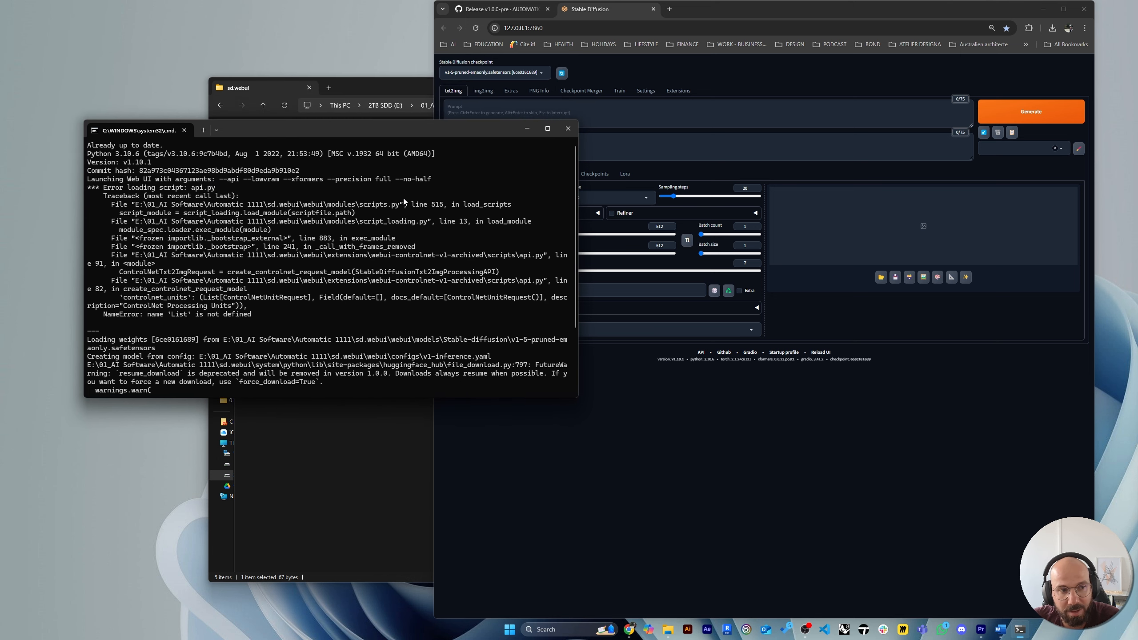
click(568, 129)
Open the webui-user batch file from the webui folder in Notepad and insert a space before --api in the COMMANDLINE_ARGS line.
click(353, 224)
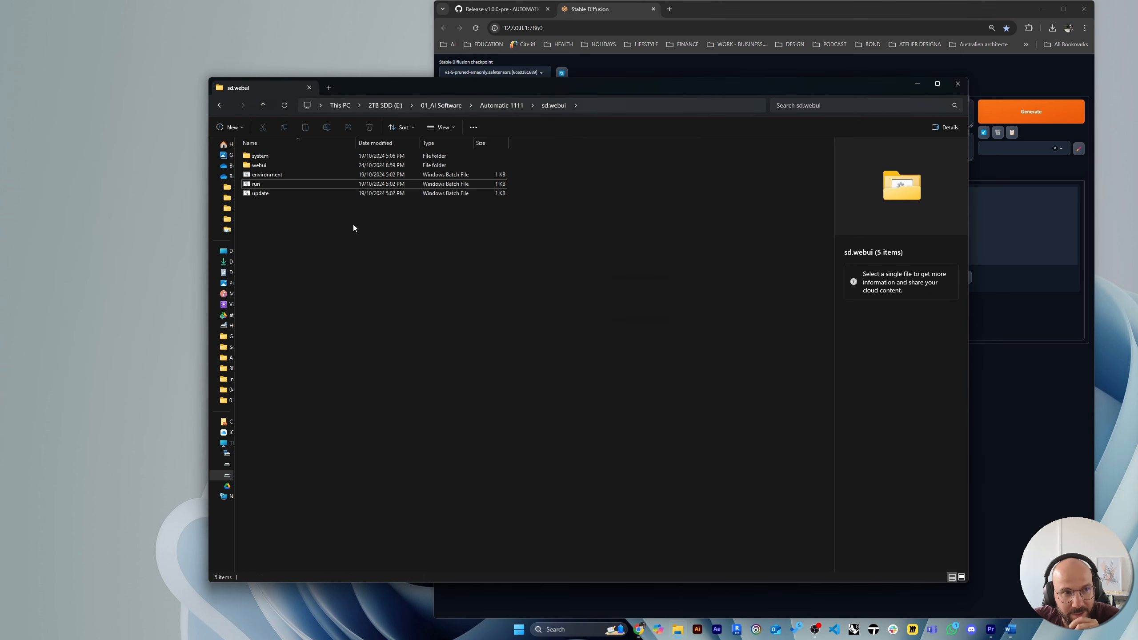
double_click(281, 164)
scroll(283, 422, down, 3)
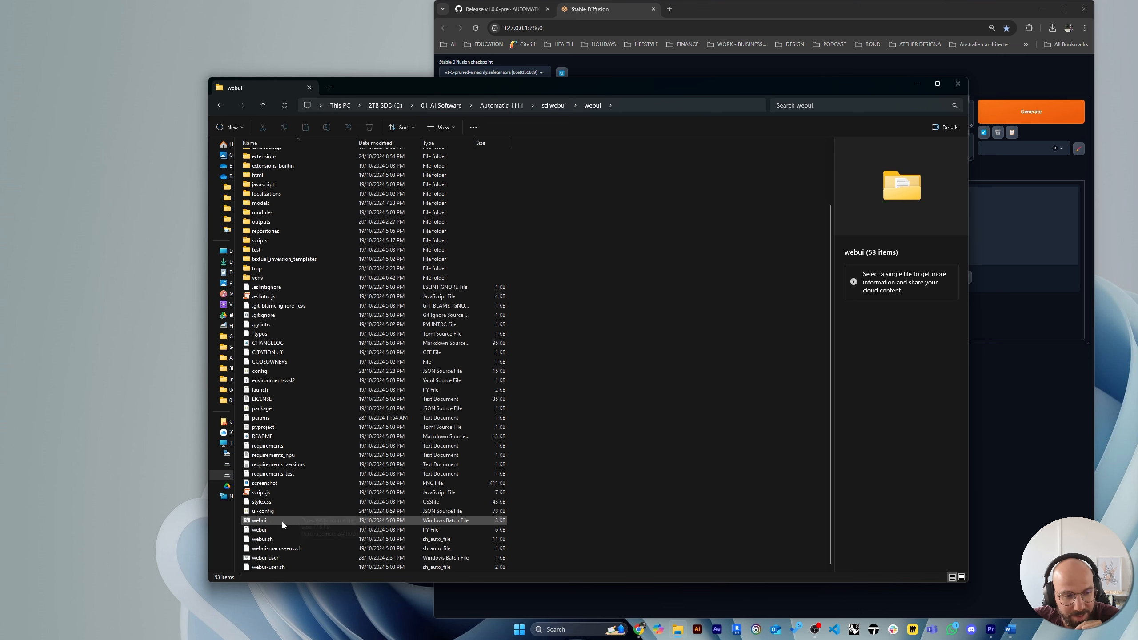
right_click(303, 560)
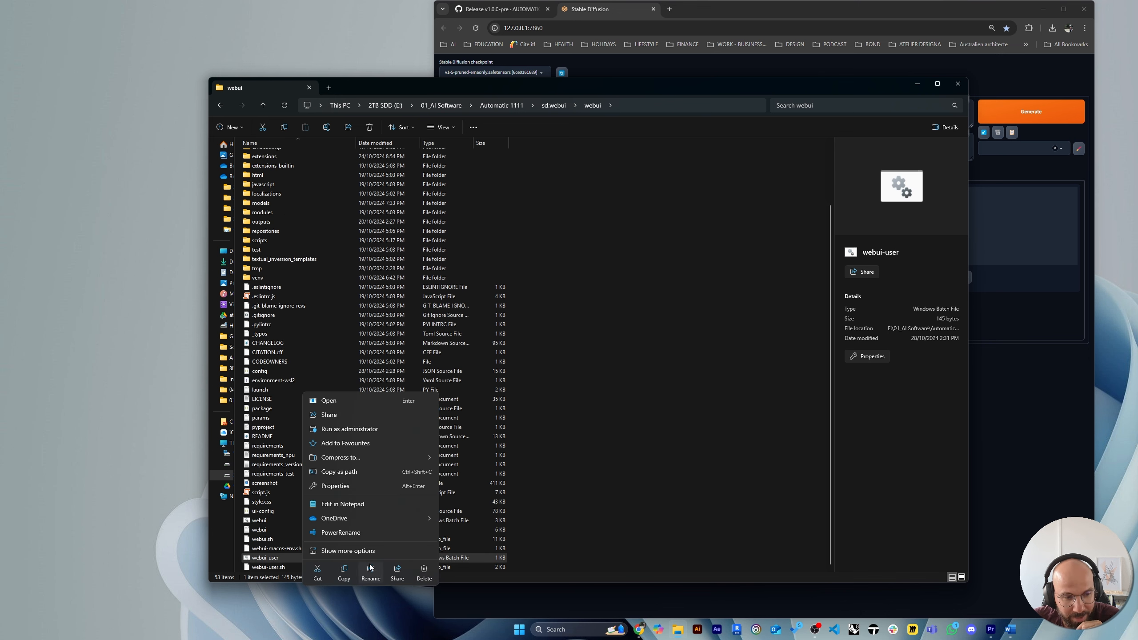
click(338, 509)
click(355, 130)
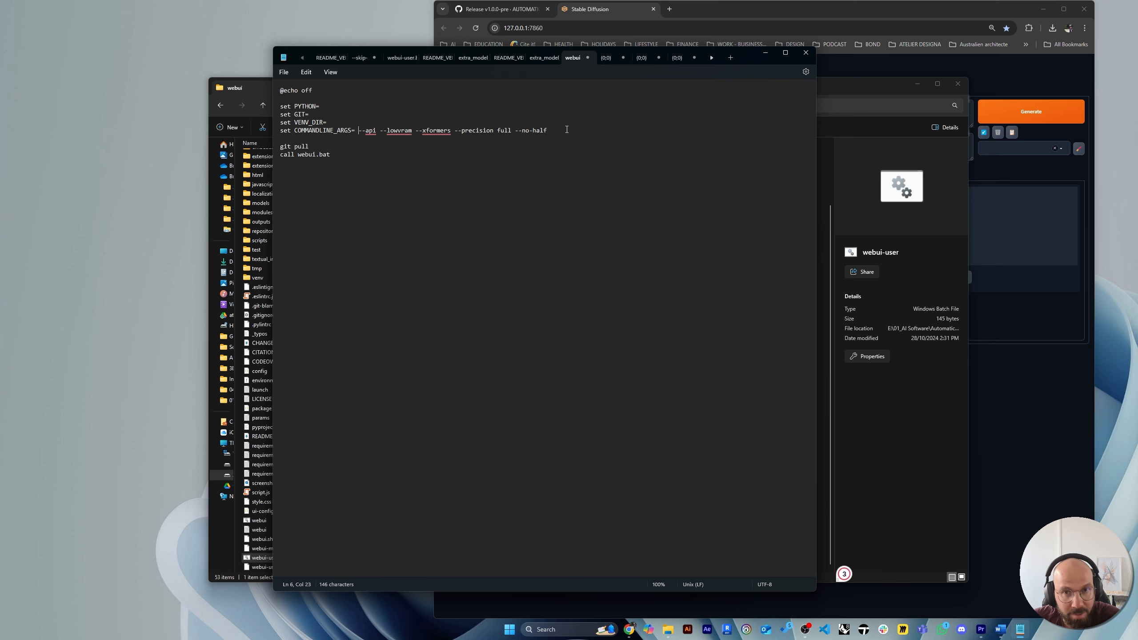
Close the Stable Diffusion browser tab and minimise the browser to get back to the batch file.
click(658, 9)
click(653, 9)
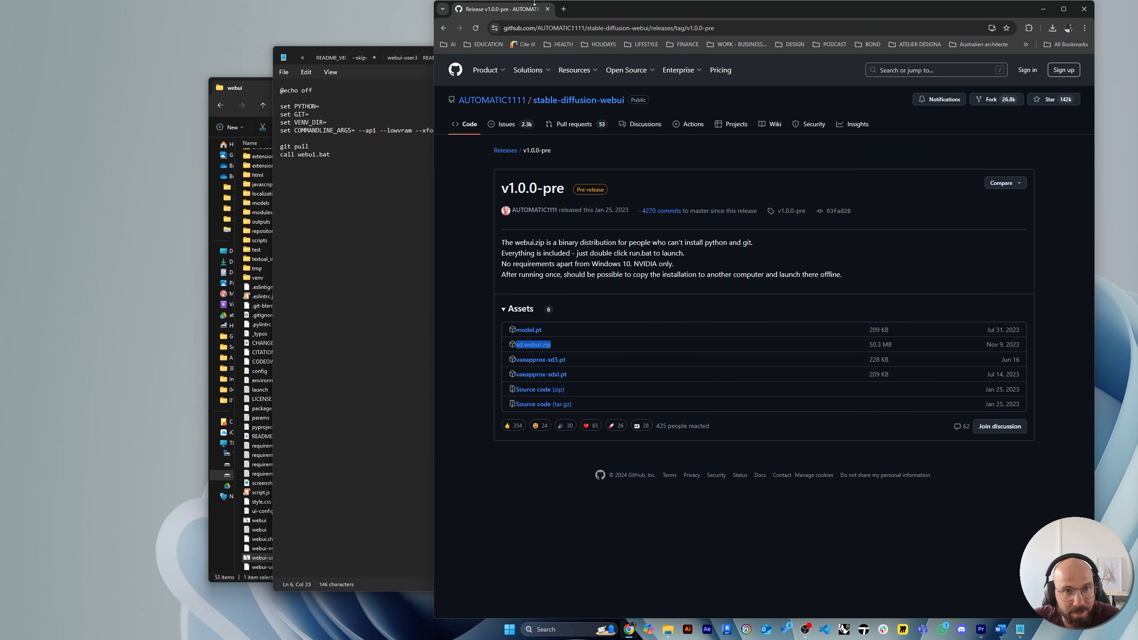
click(1044, 9)
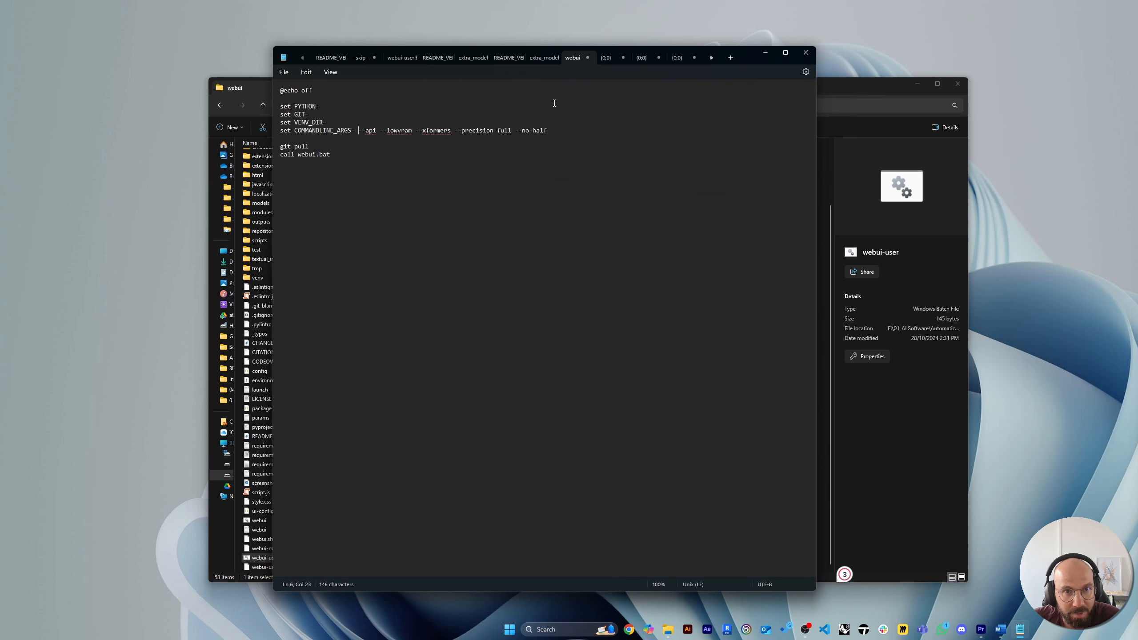
Save the webui-user batch file and relaunch the web UI with the run batch file in the sd.webui folder.
click(290, 73)
click(295, 136)
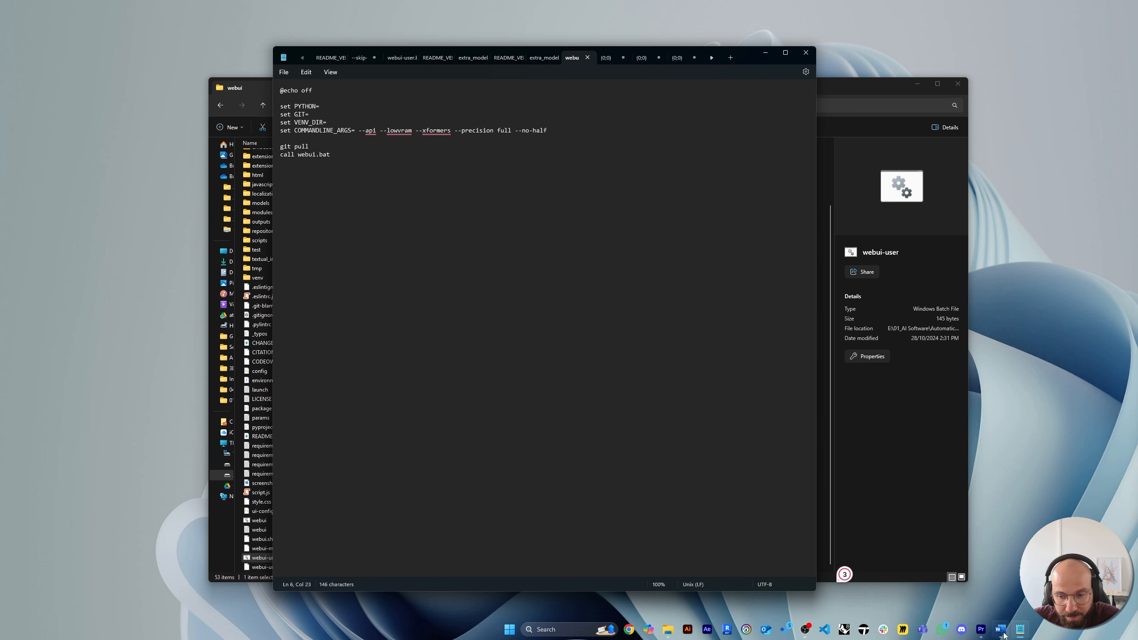
drag(748, 53, 997, 83)
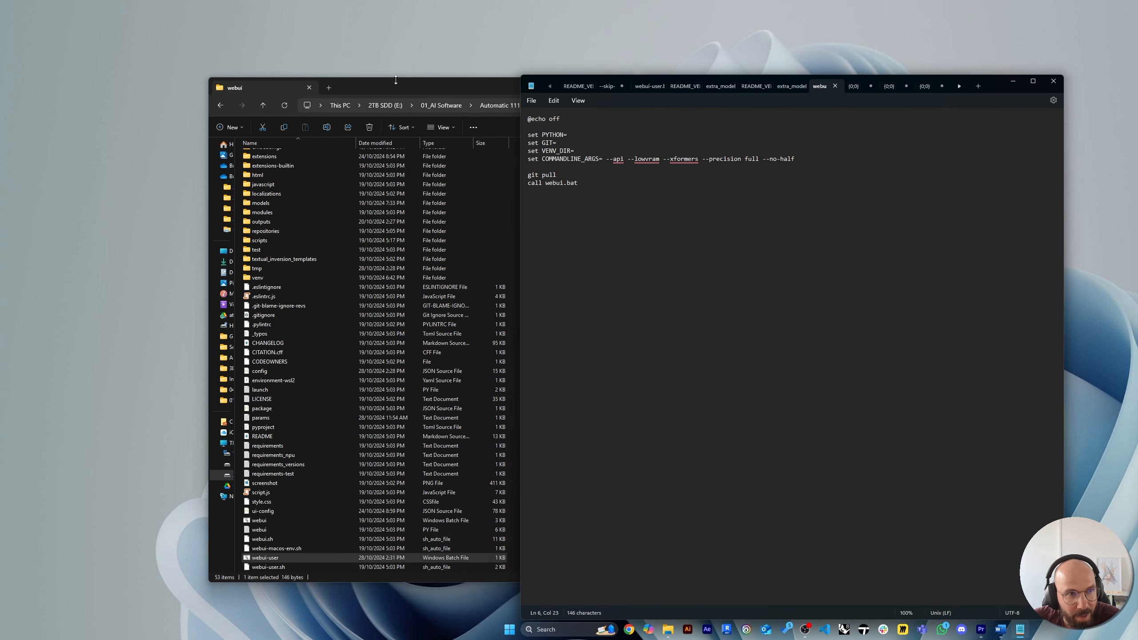
click(396, 80)
click(546, 105)
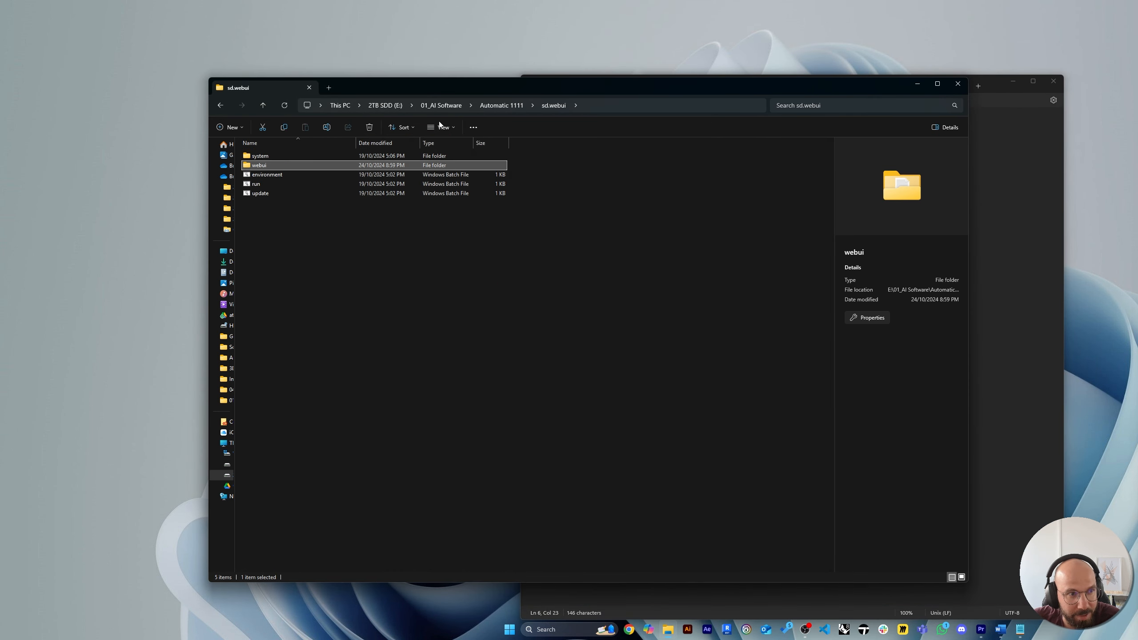
double_click(283, 185)
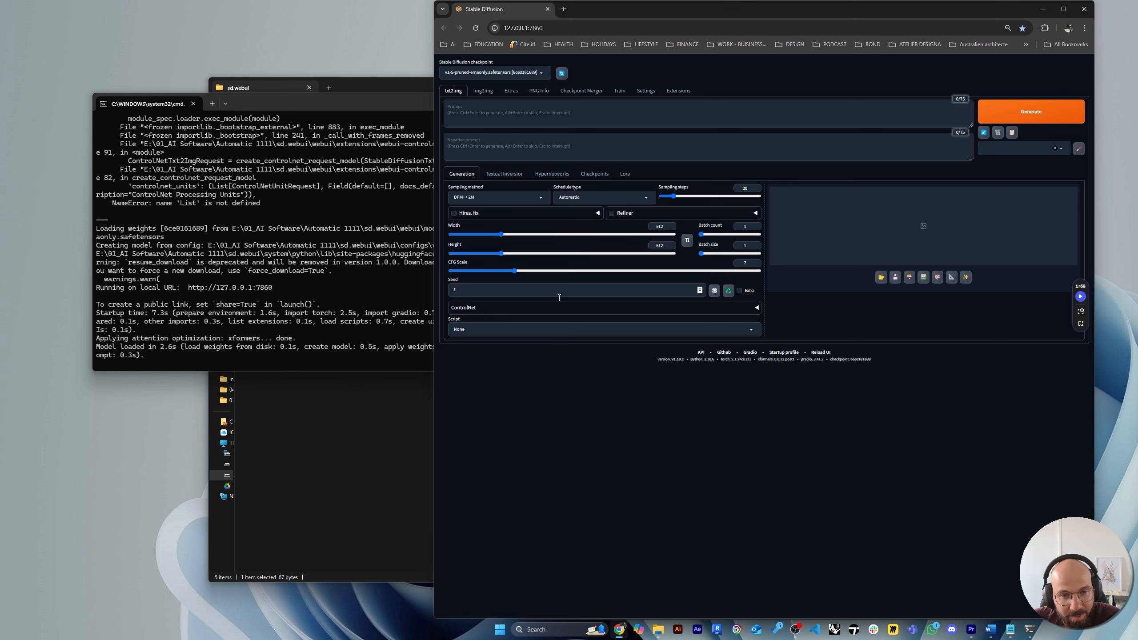
Expand the ControlNet section of the web UI and check the launch arguments at the start of the console output.
click(482, 310)
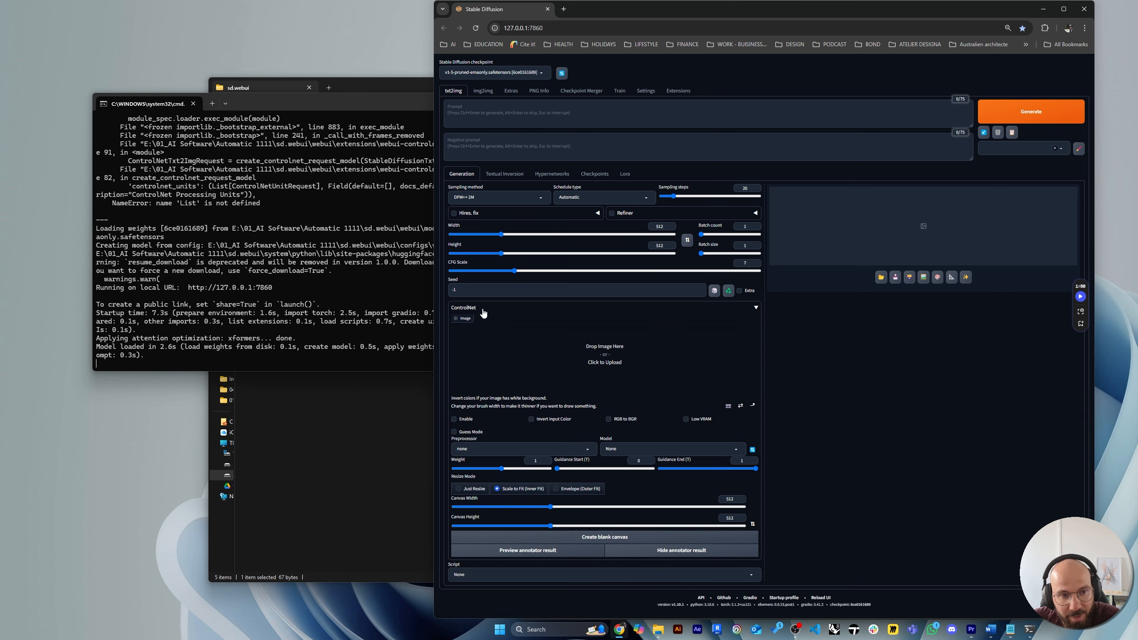
scroll(299, 185, up, 3)
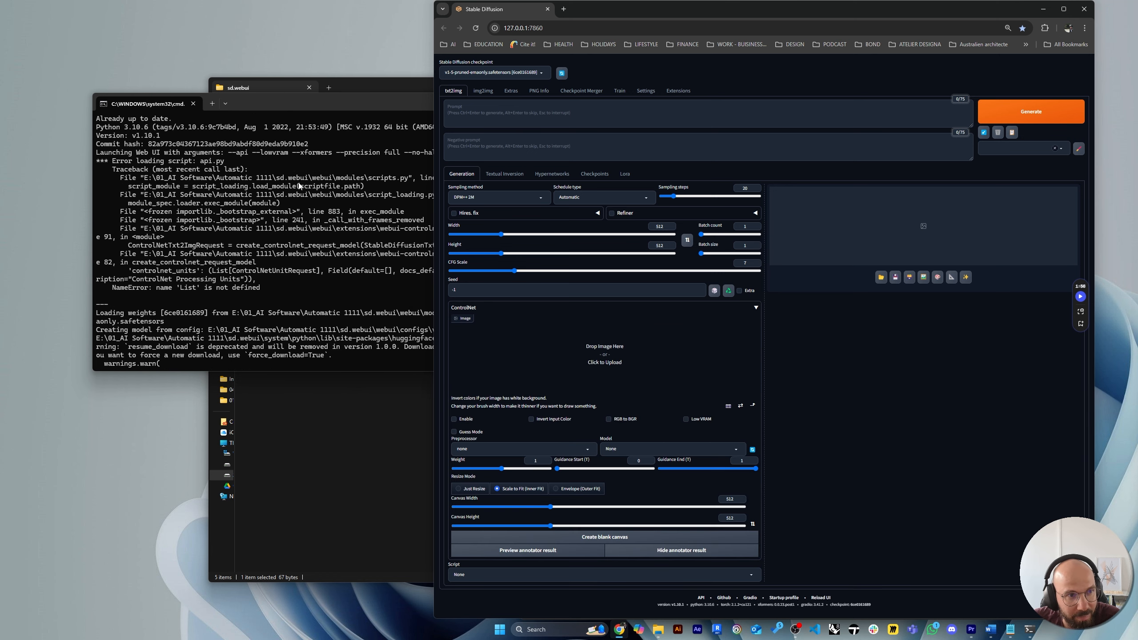
drag(374, 105, 335, 86)
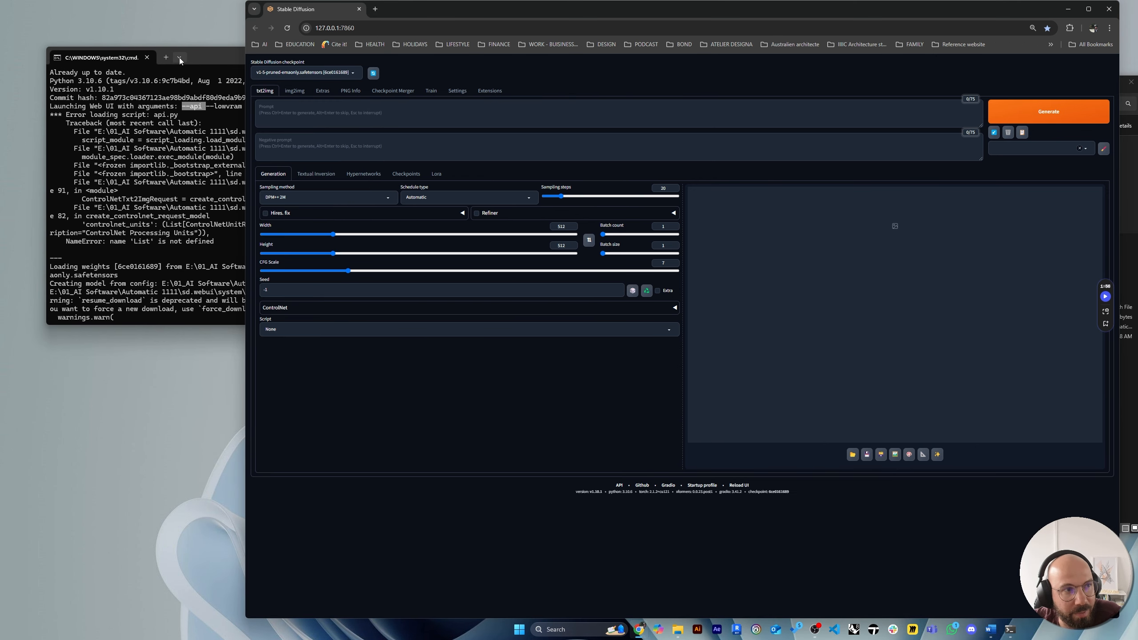
Look through the list of available Stable Diffusion checkpoints in the web UI without changing the selection.
click(180, 56)
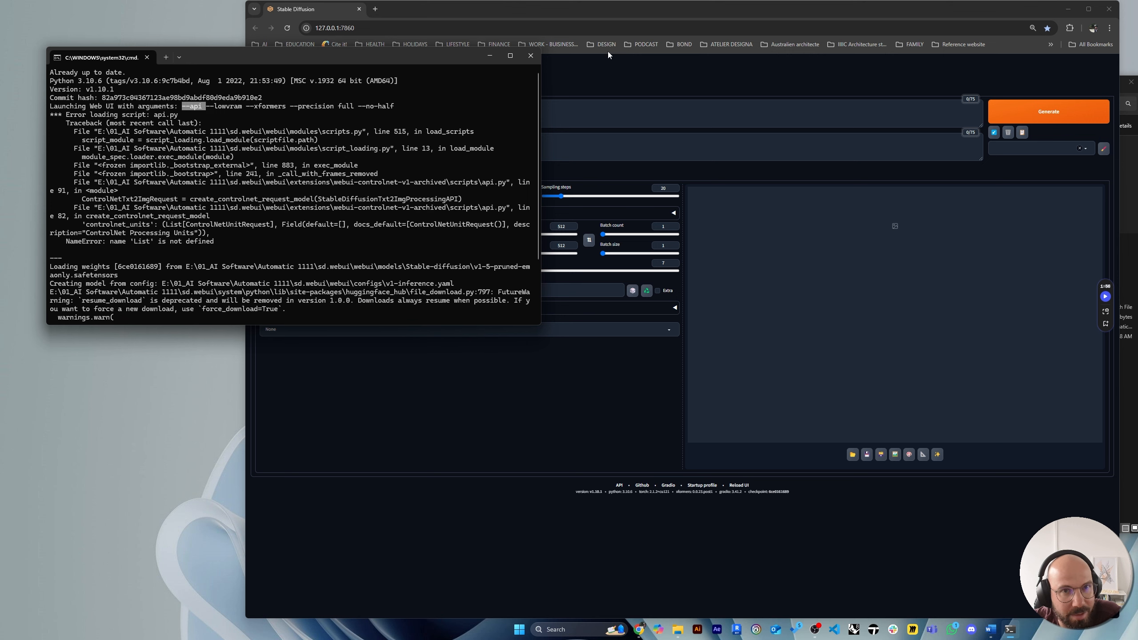
click(603, 16)
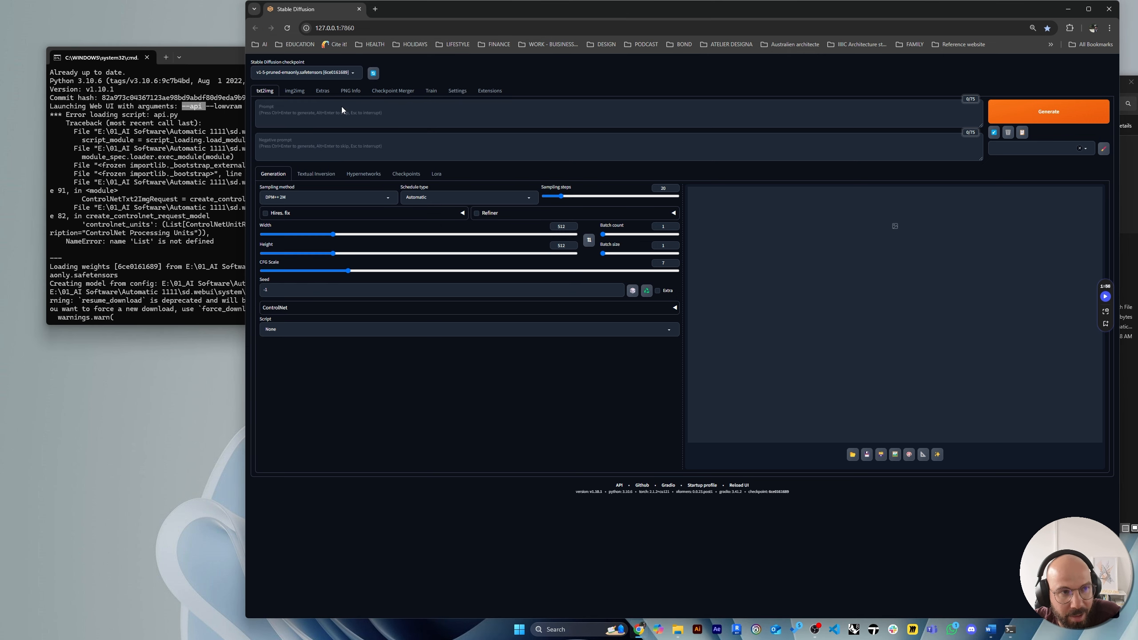
click(258, 72)
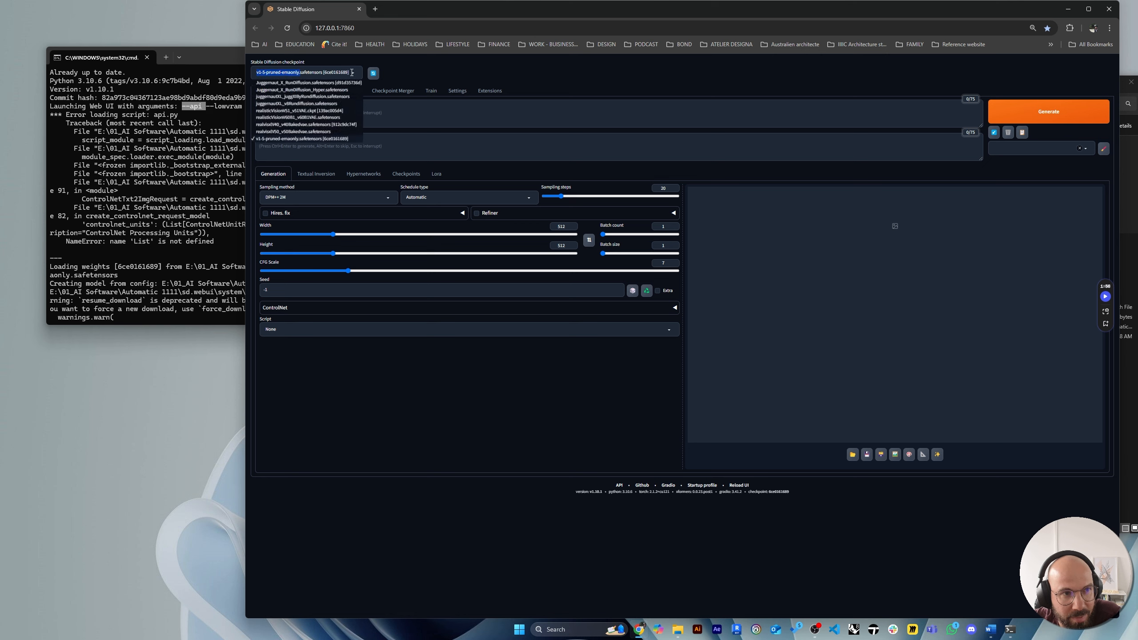
click(423, 71)
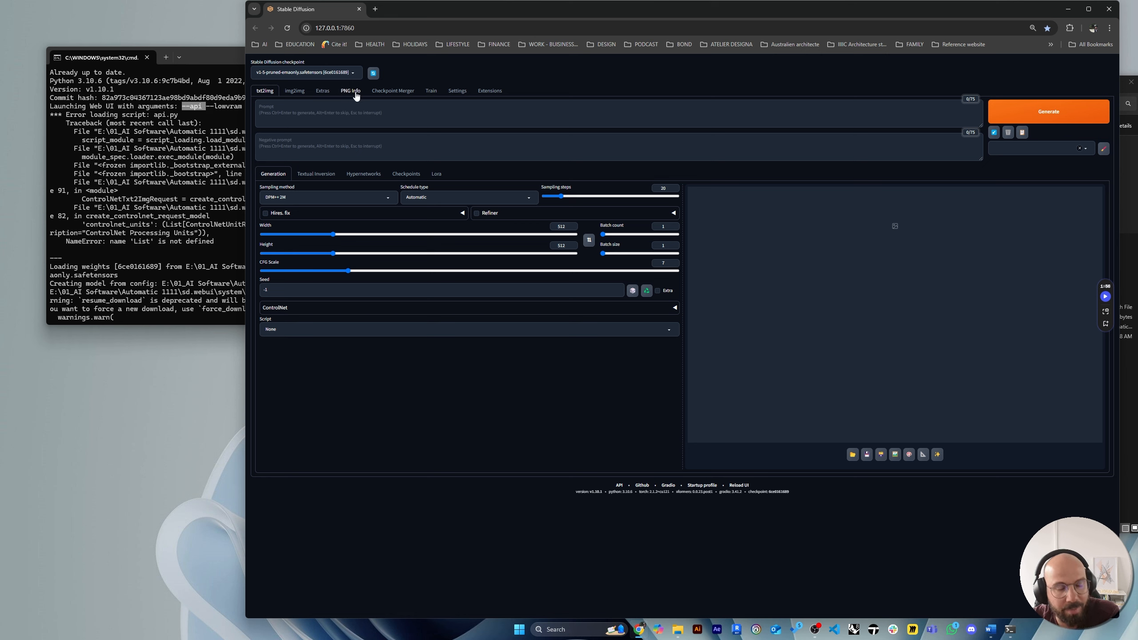
Open civitai.com in a new browser tab.
click(376, 9)
text(civi)
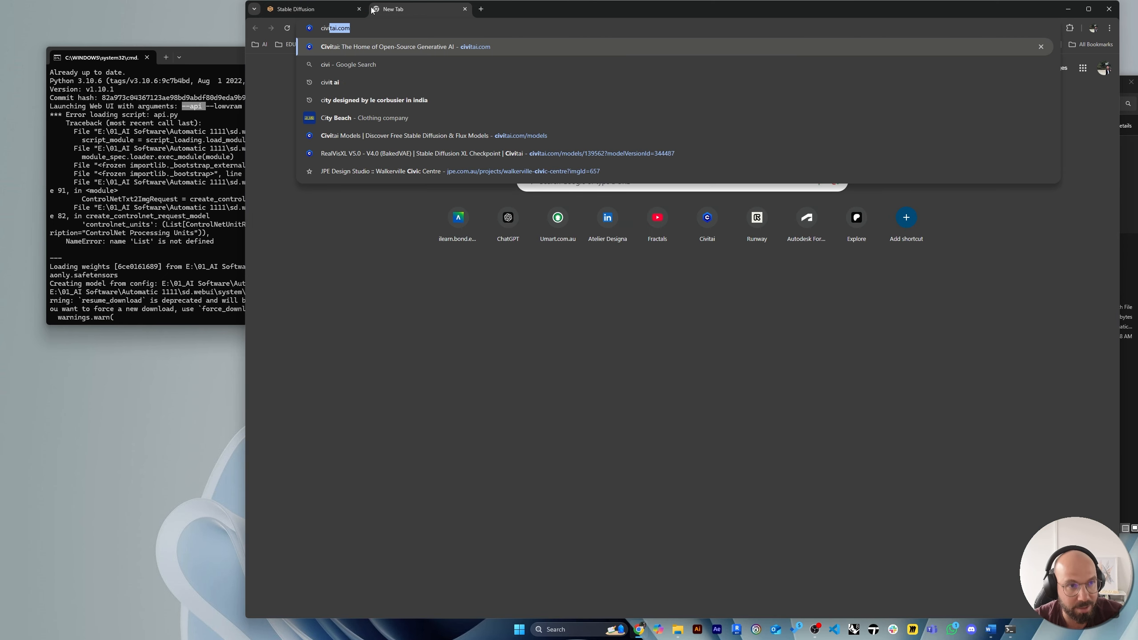
key(Return)
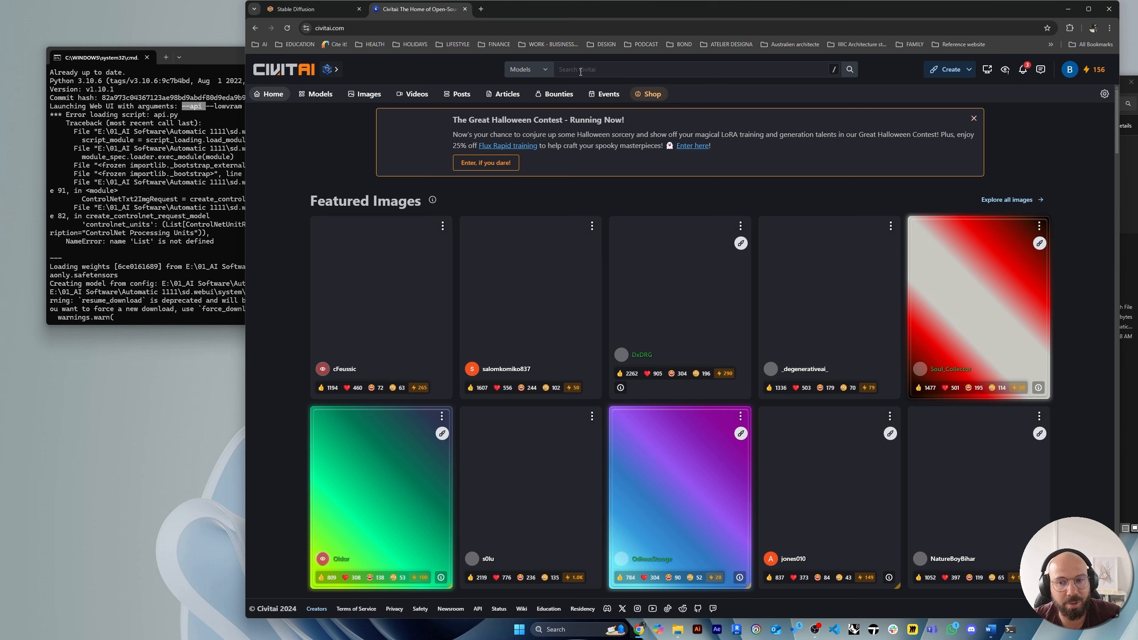
Search the Civitai models for "realis" and open the Realistic Vision V6.0 B1 model page.
click(580, 71)
text(reali)
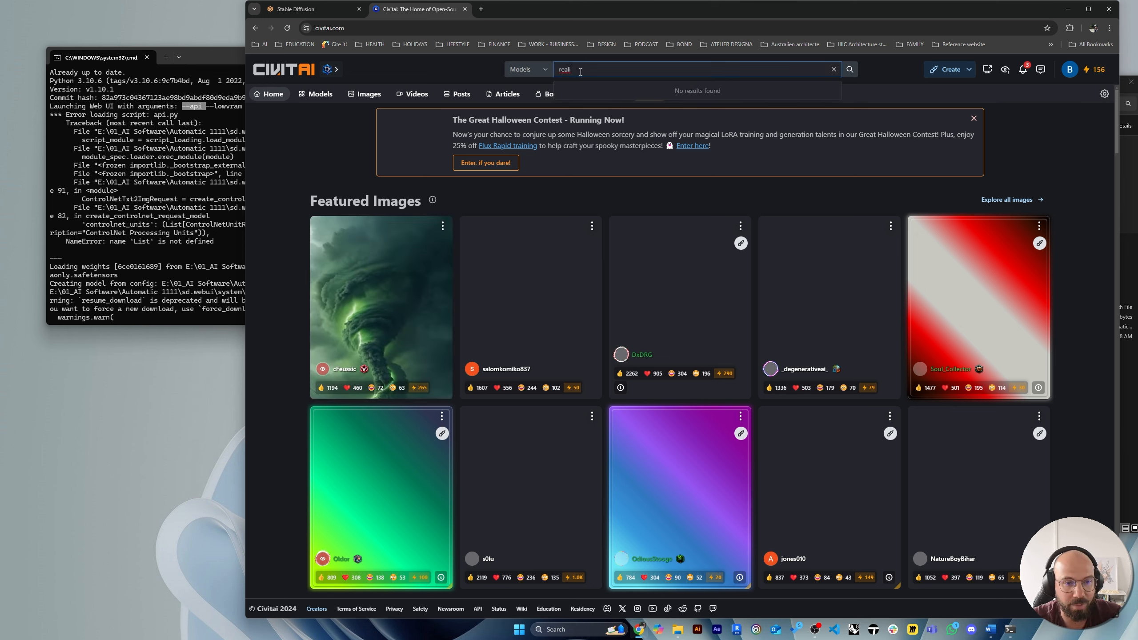
text(s)
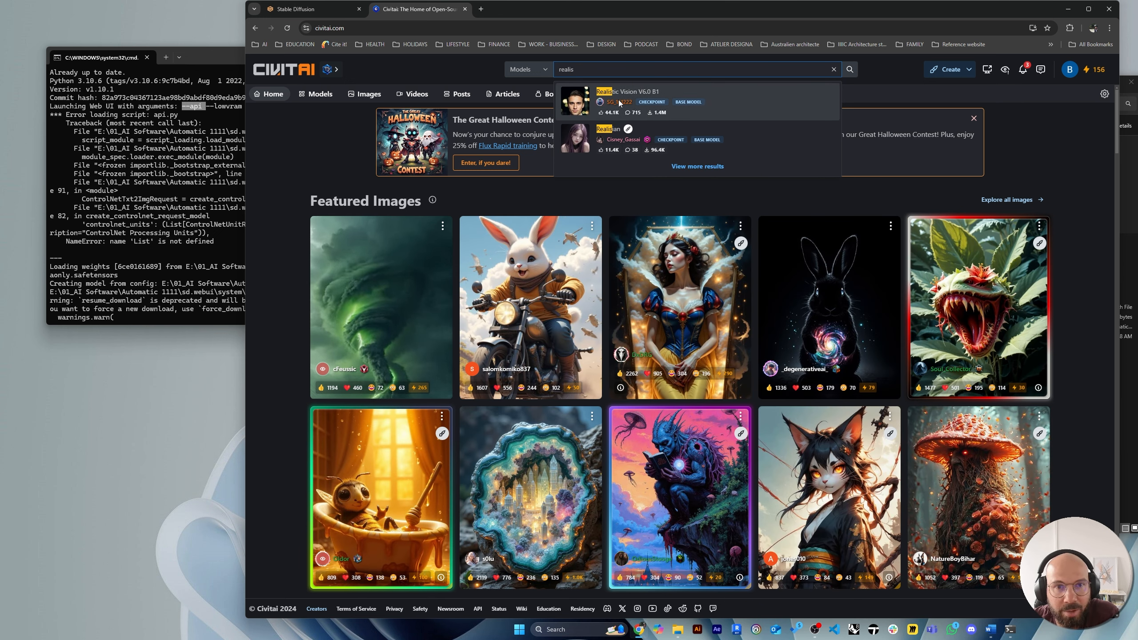
click(732, 101)
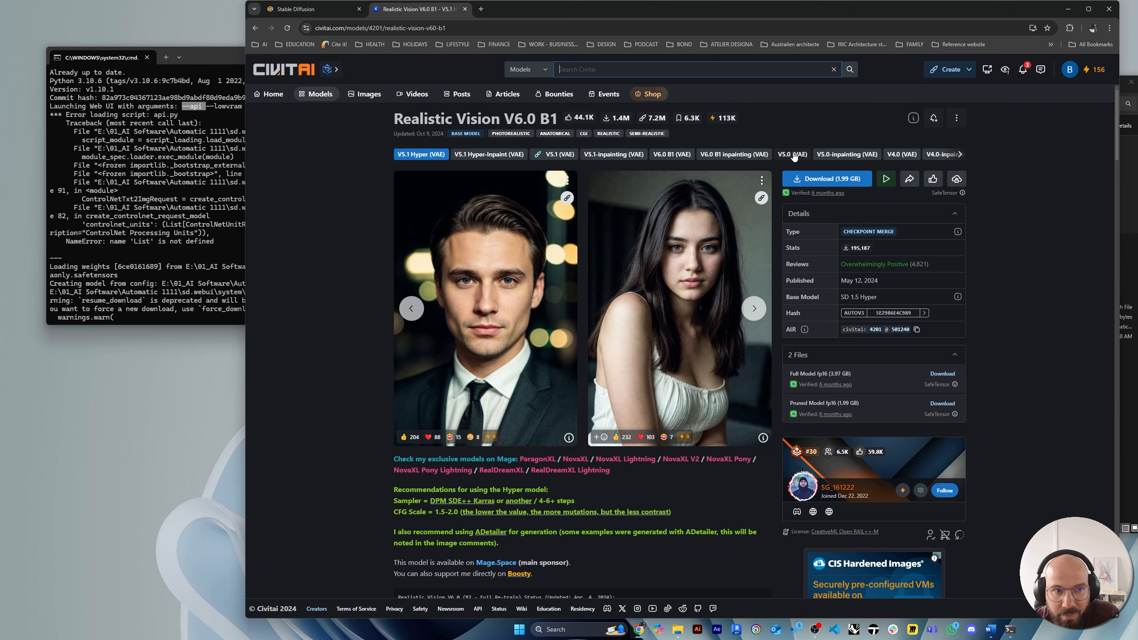
Compare the V5.0 (VAE) and V4.0 (VAE) versions of the Realistic Vision model, ending on V5.1 (VAE).
click(793, 154)
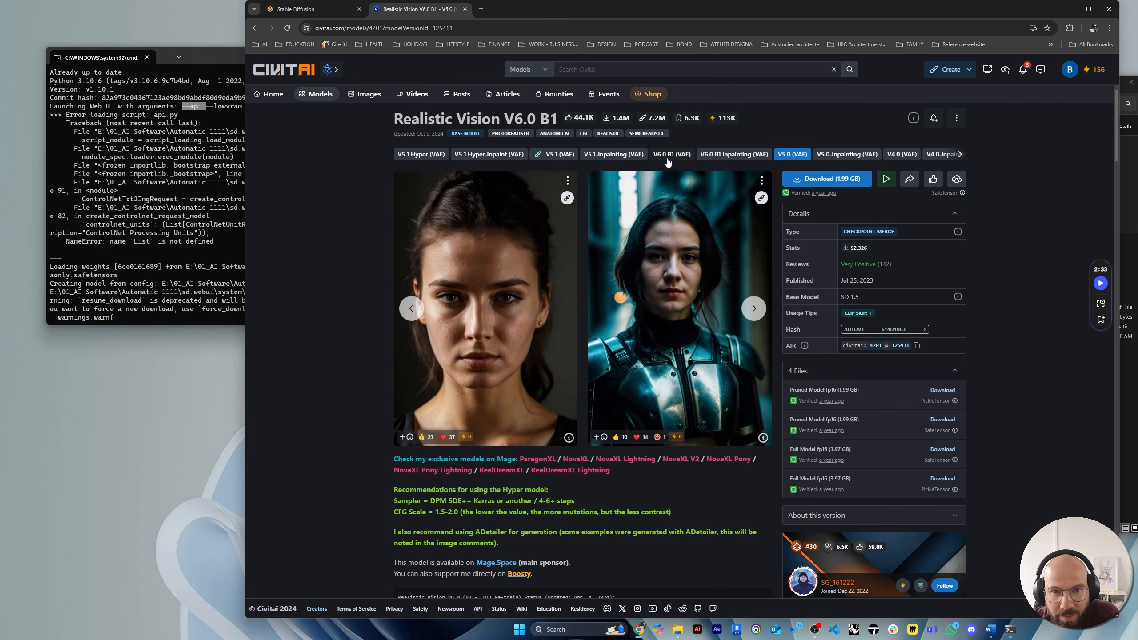
click(898, 156)
click(793, 154)
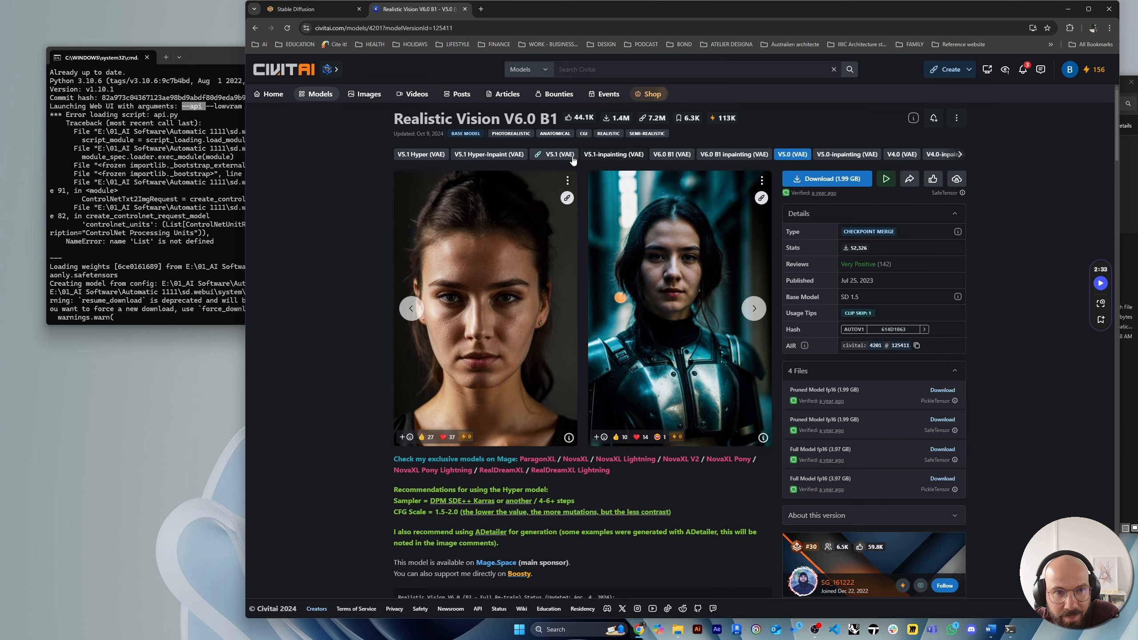
click(559, 155)
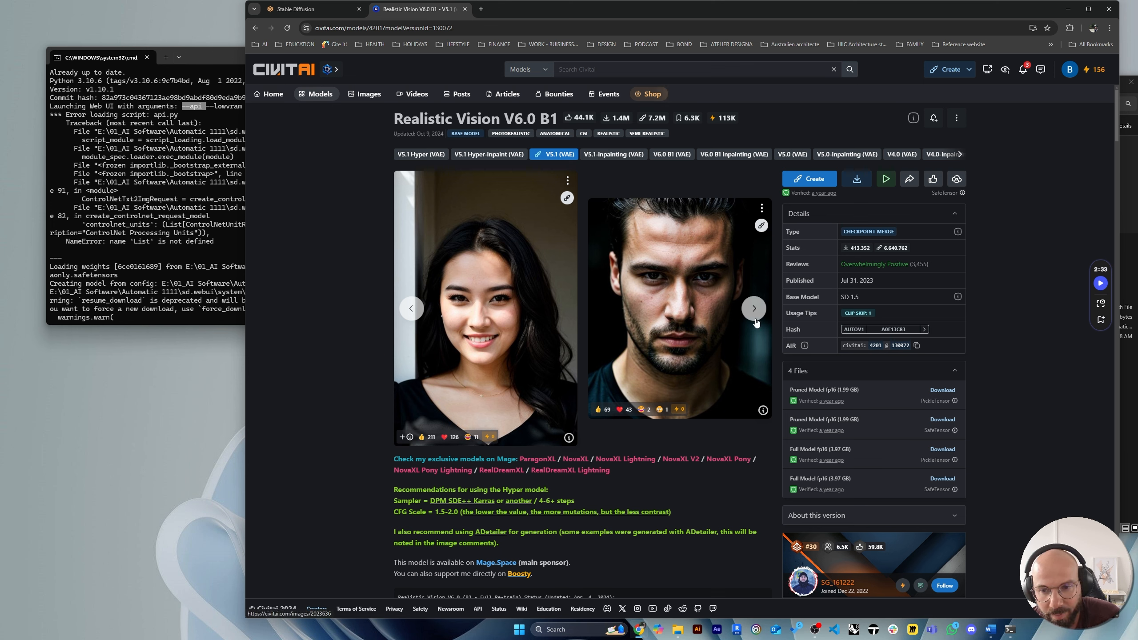
Highlight the Base Model value SD 1.5 in the details of the V5.1 (VAE) version.
drag(864, 298, 840, 298)
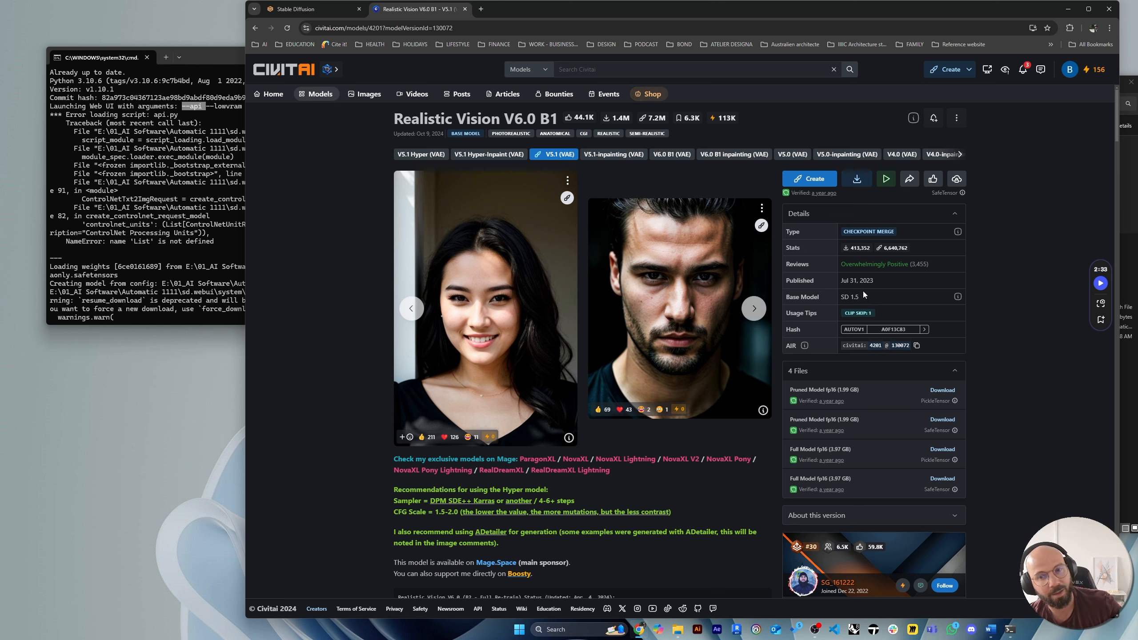
drag(867, 297, 841, 300)
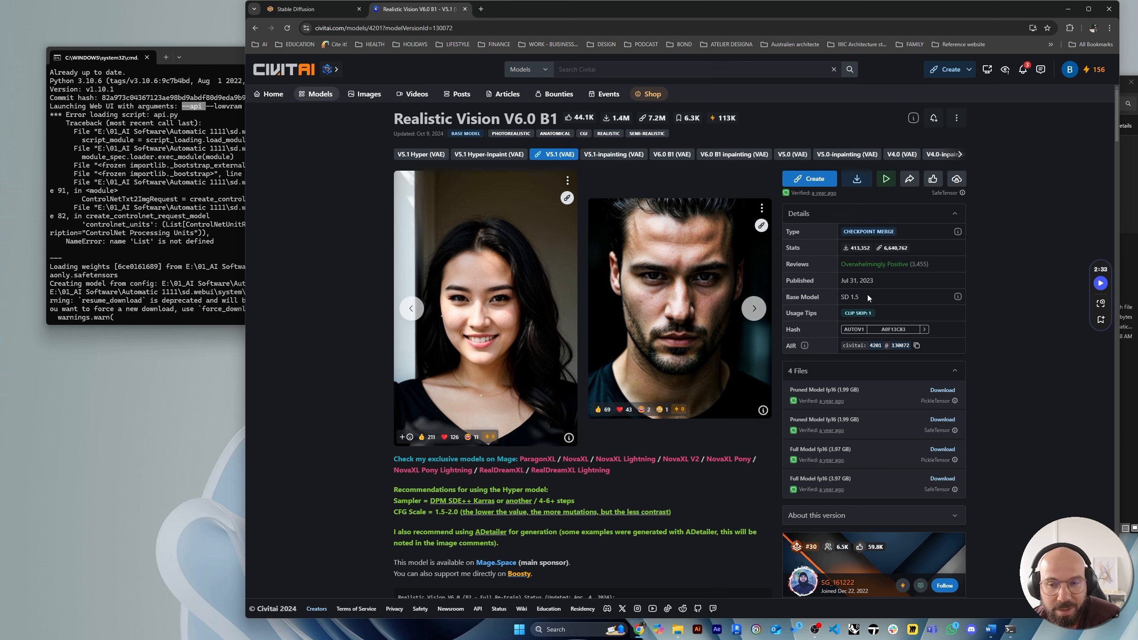
drag(833, 297, 848, 295)
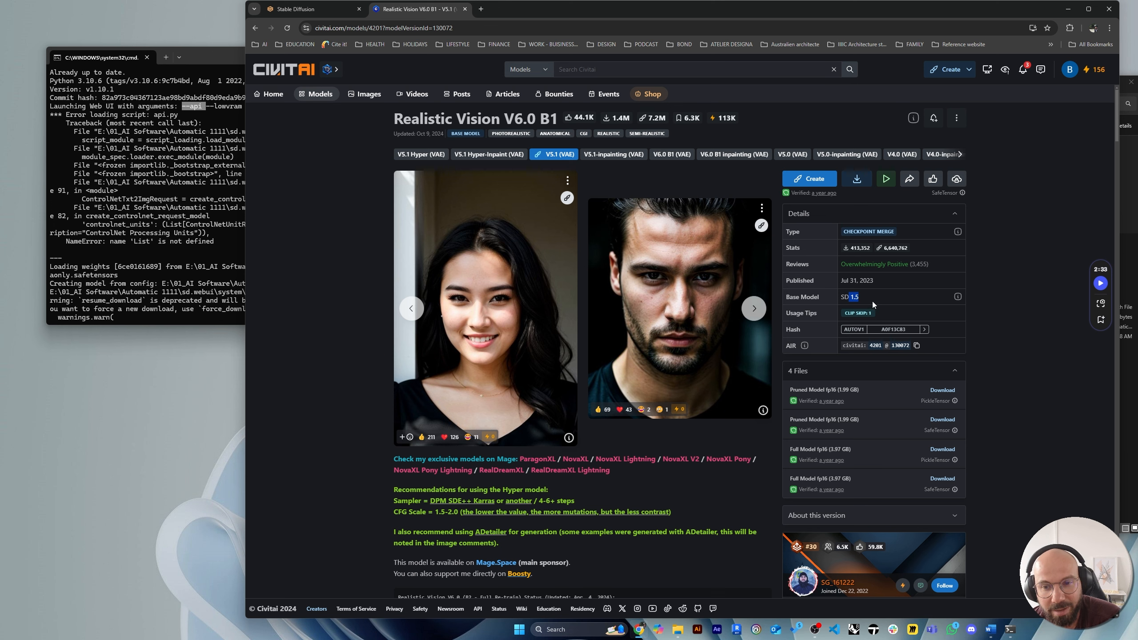
mouse_move(870, 298)
mouse_down()
mouse_move(834, 298)
mouse_move(850, 296)
mouse_up()
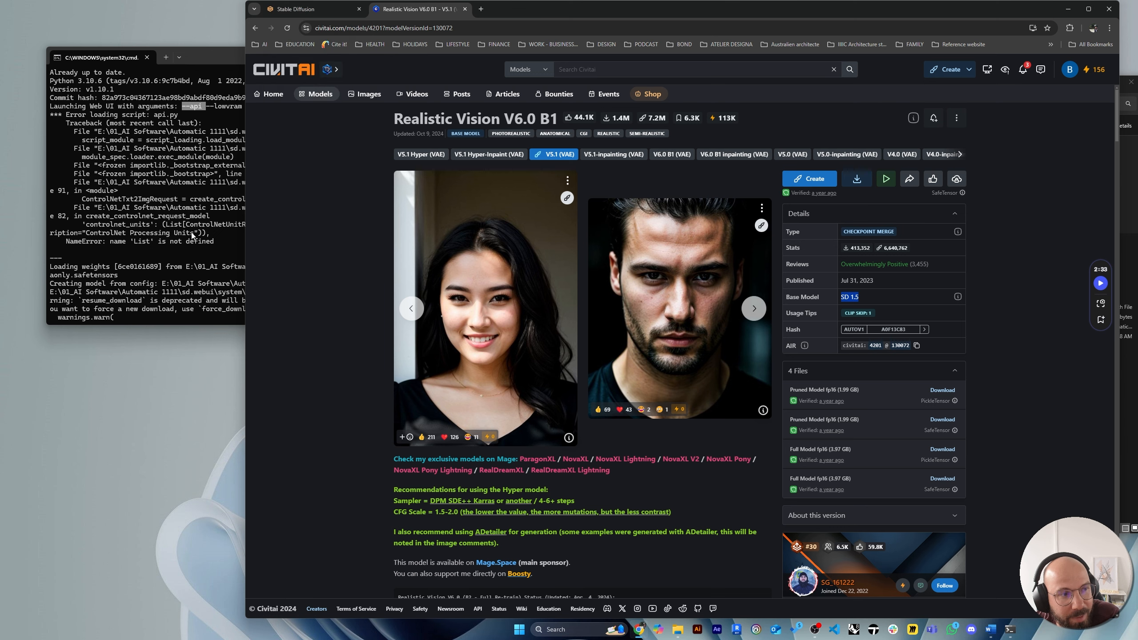
Bring up the console window briefly and return to the Stable Diffusion web UI page.
click(138, 266)
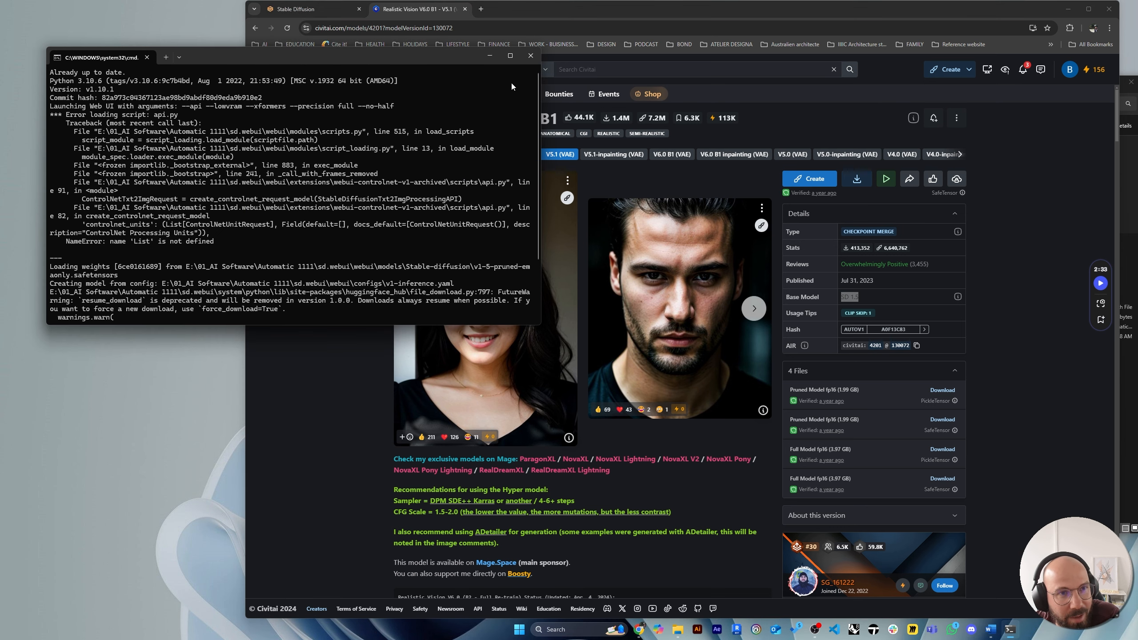
click(596, 45)
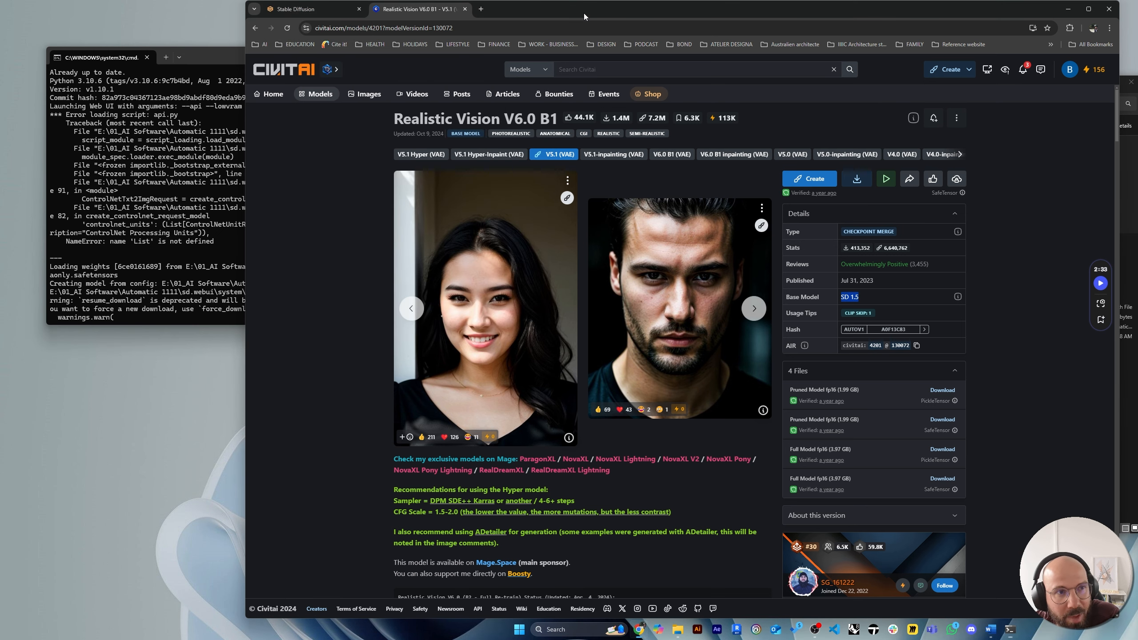
click(293, 10)
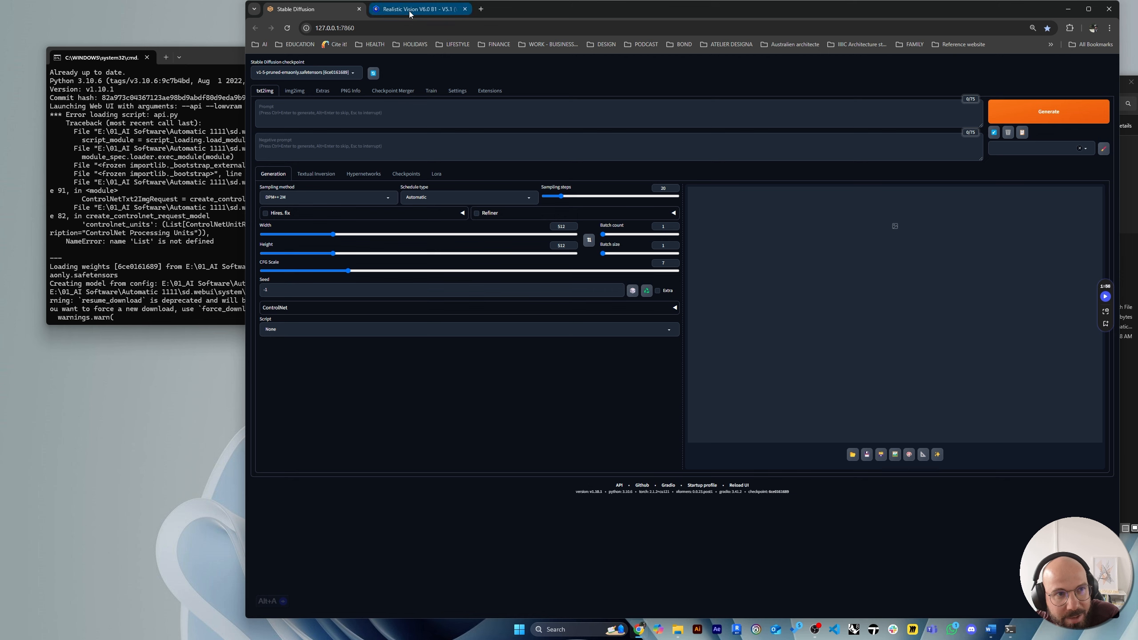
key(alt+Tab)
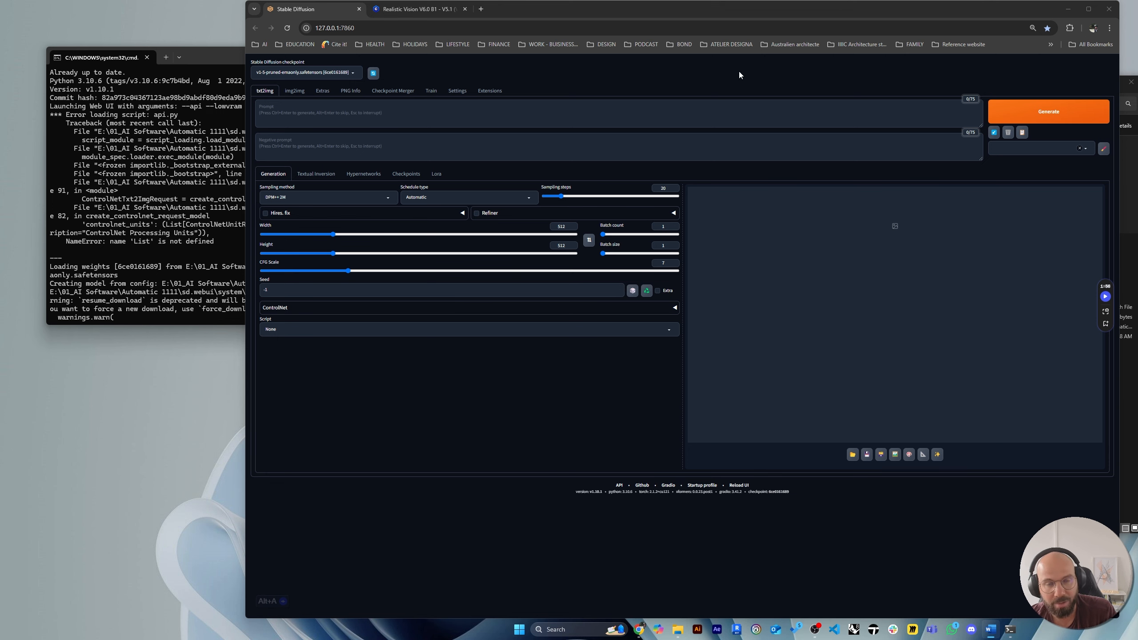
click(480, 9)
text(https://github.com/lllyasviel/webui-controlnet-v1-archived.git)
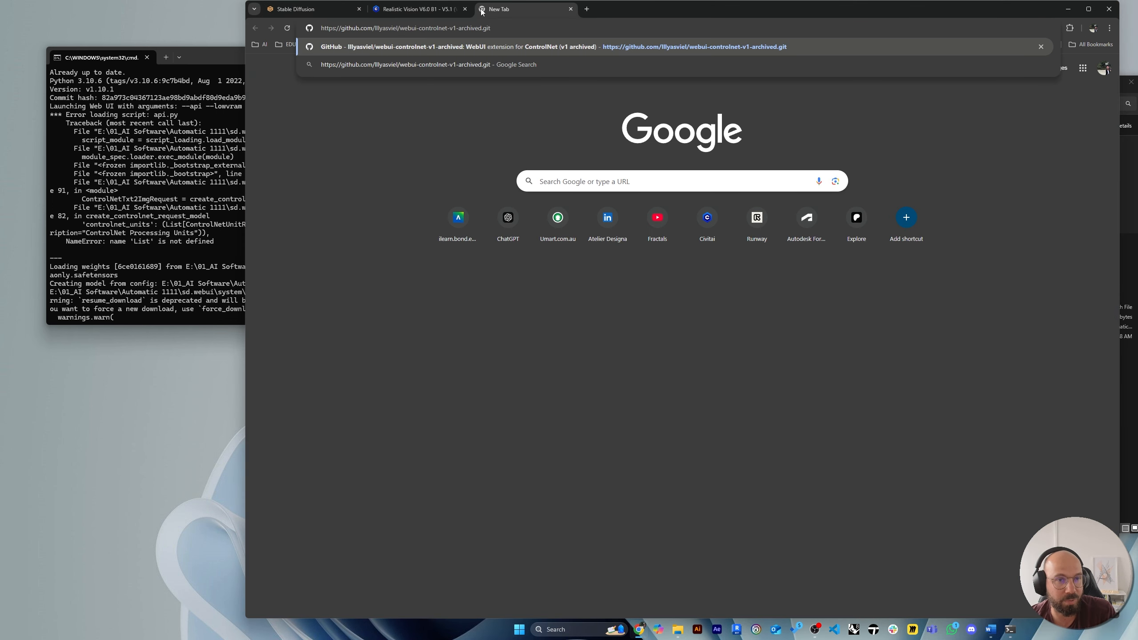
key(Return)
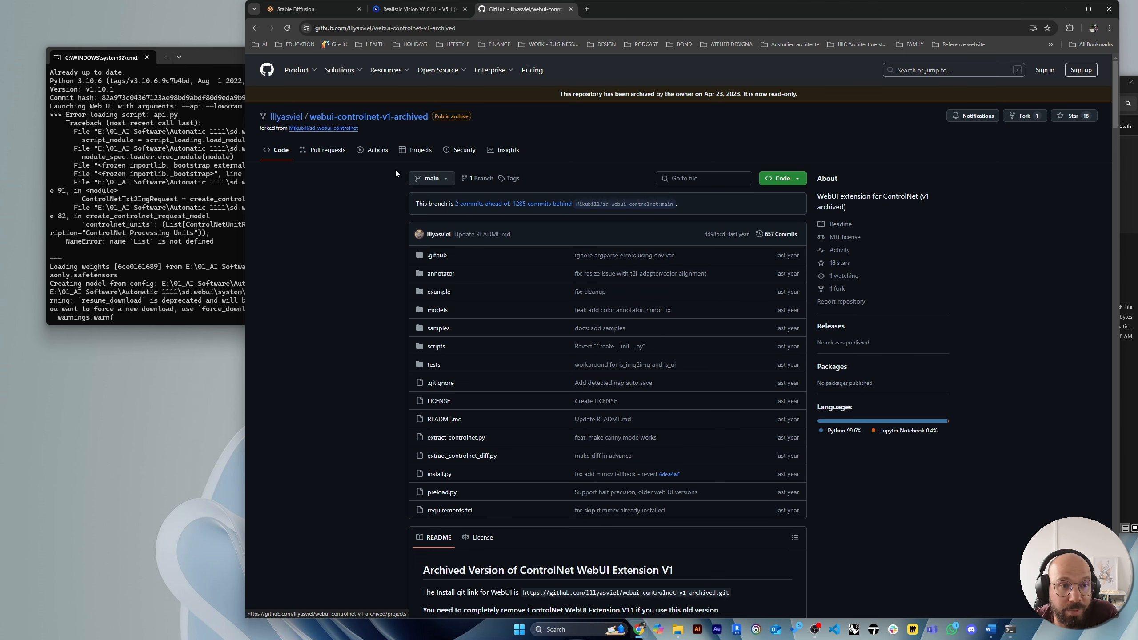
Examine the README of the archived ControlNet extension repository, including its settings, limits and install instructions.
scroll(382, 313, down, 1)
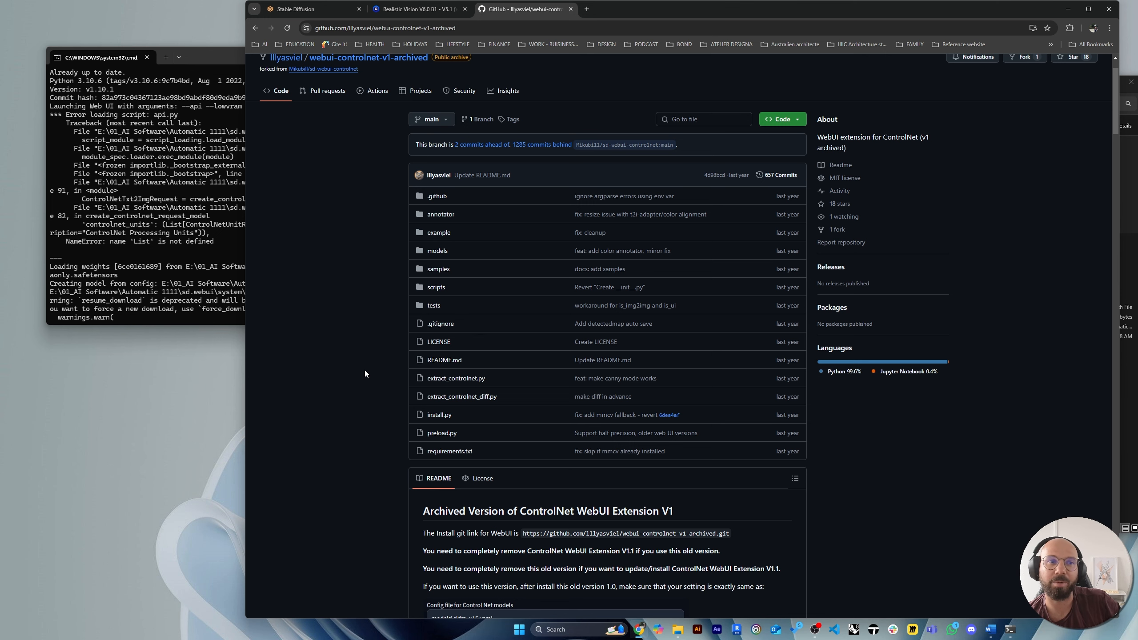
scroll(365, 373, down, 2)
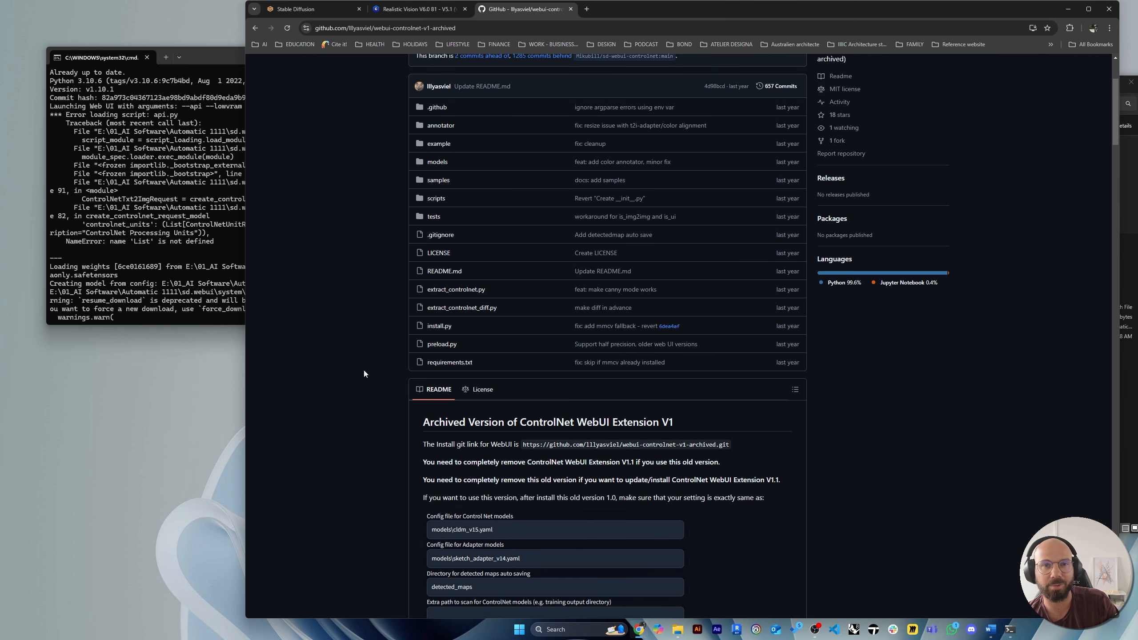
scroll(361, 367, down, 1)
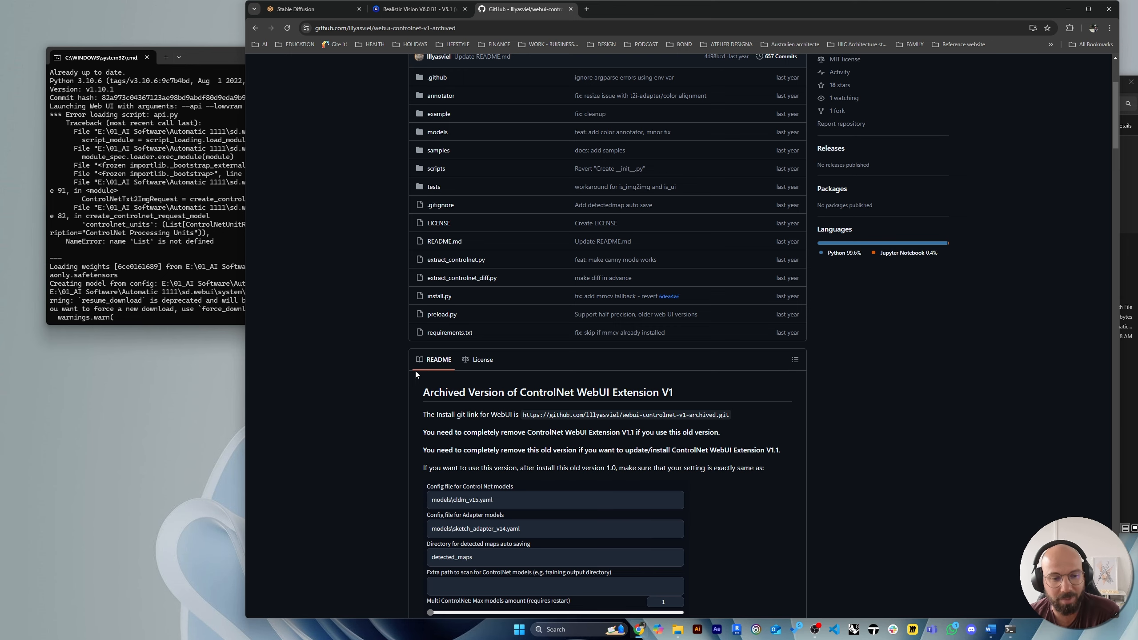
scroll(420, 376, down, 2)
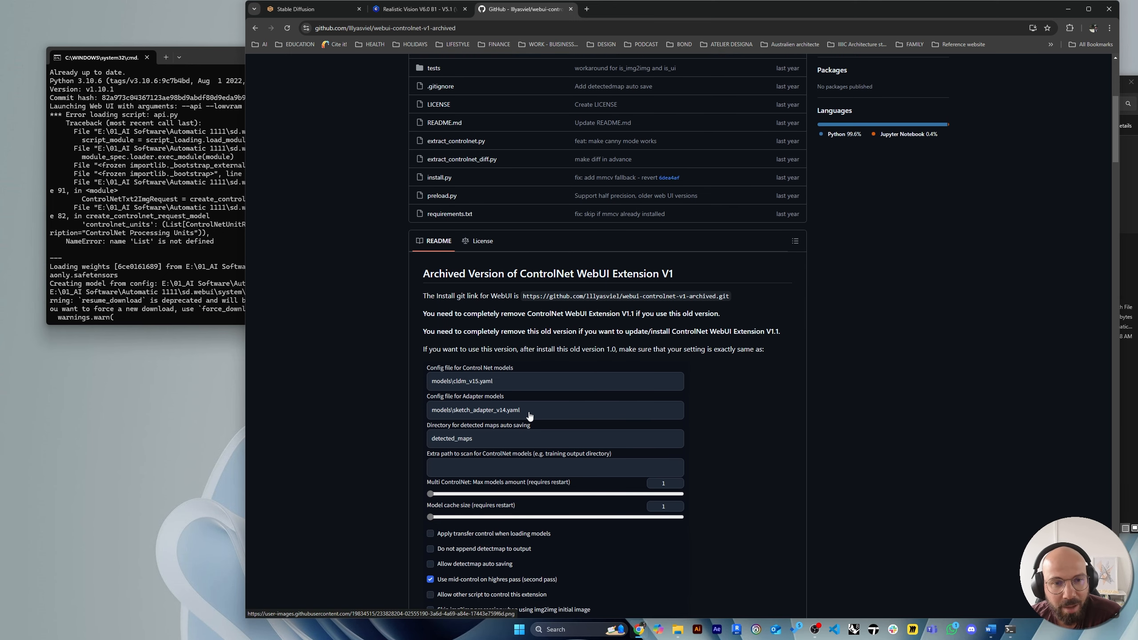
scroll(529, 448, down, 6)
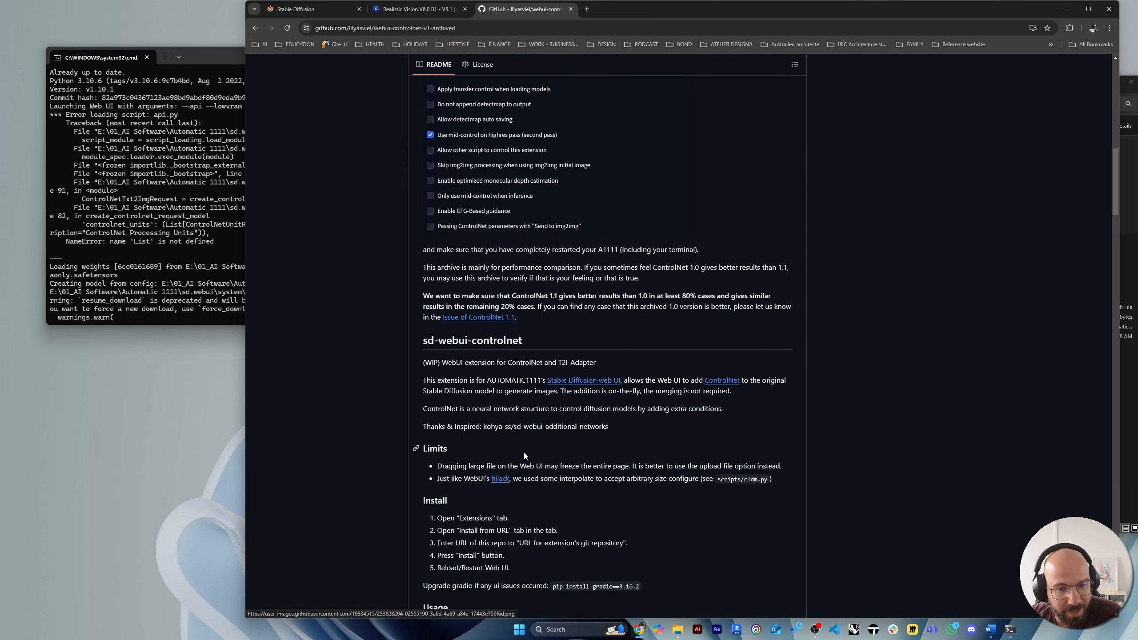
scroll(530, 445, down, 6)
scroll(530, 445, up, 18)
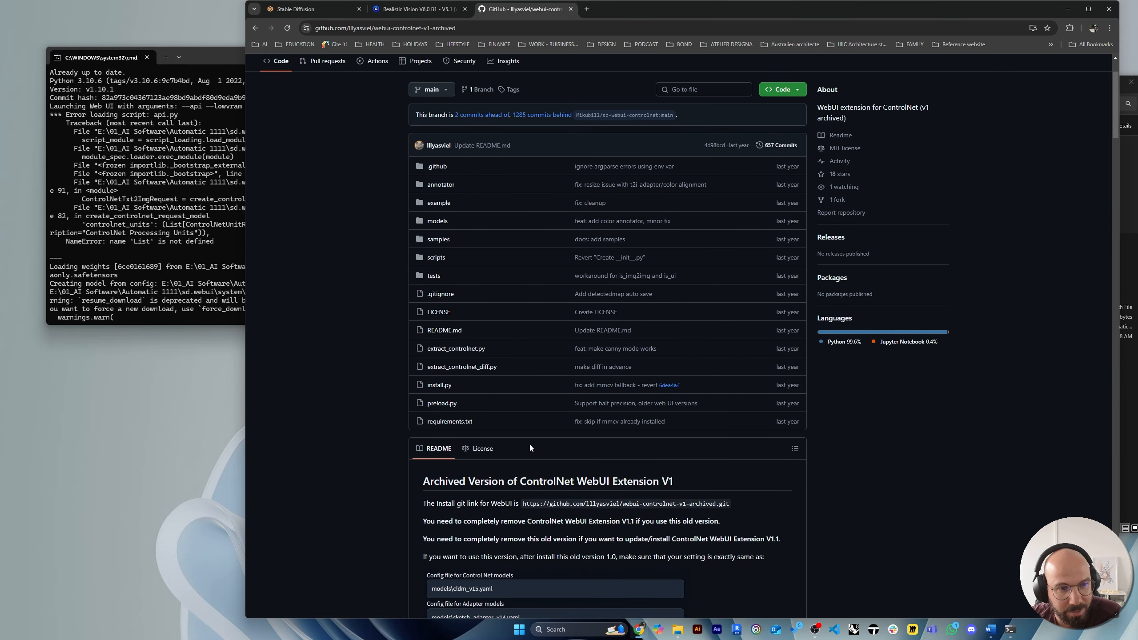
scroll(522, 375, down, 15)
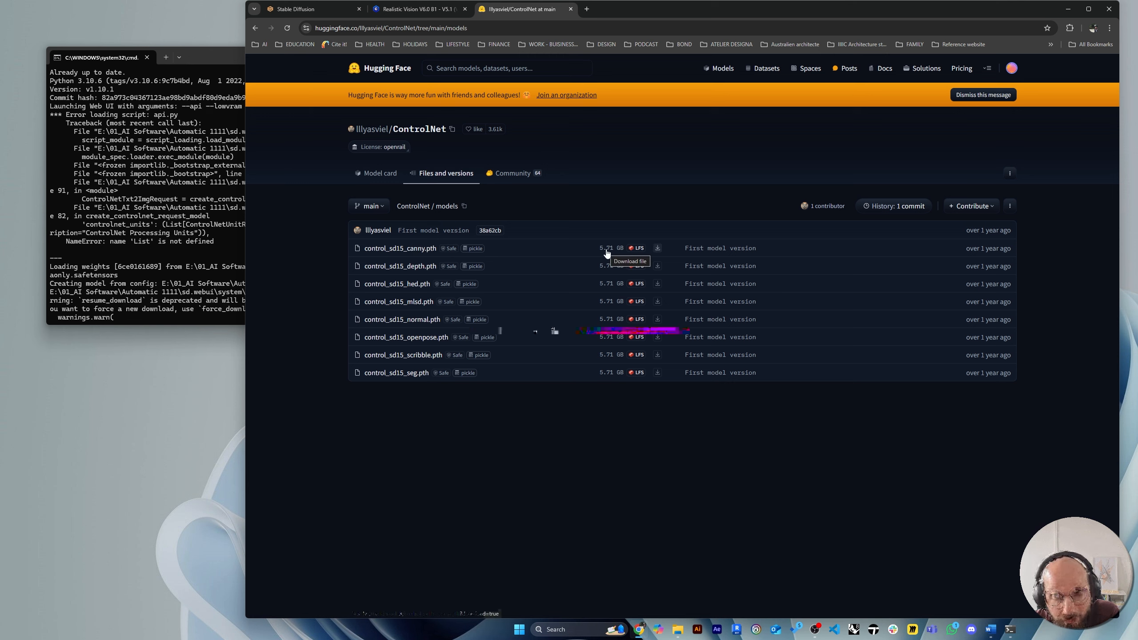
Start downloading control_sd15_canny.pth from the Hugging Face ControlNet models folder and cancel the download.
click(657, 249)
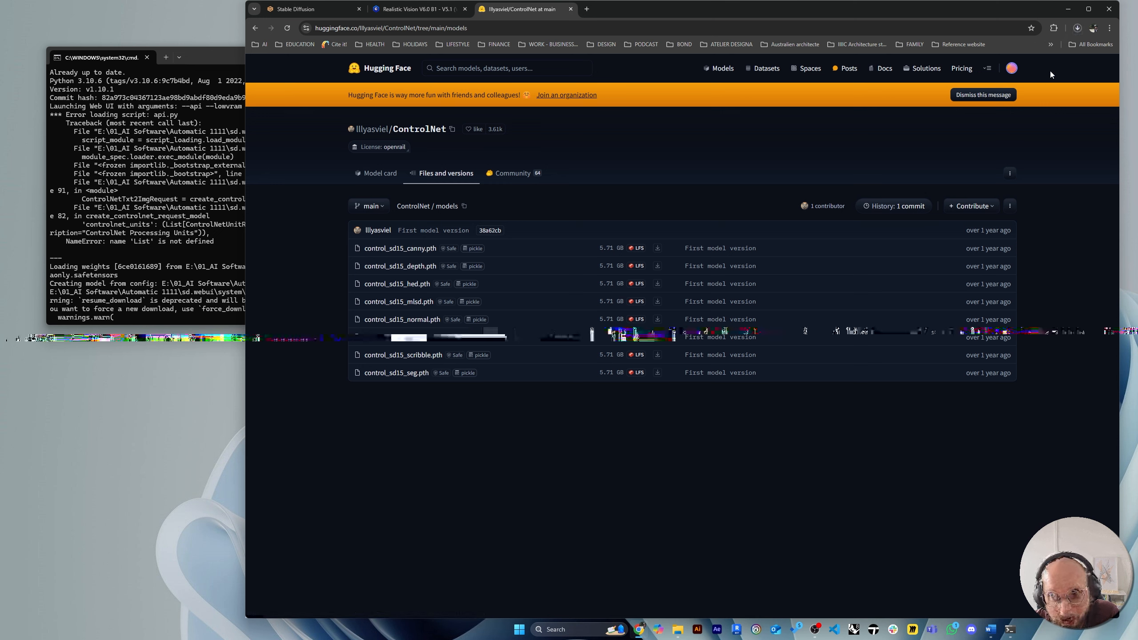
click(1078, 29)
click(1070, 67)
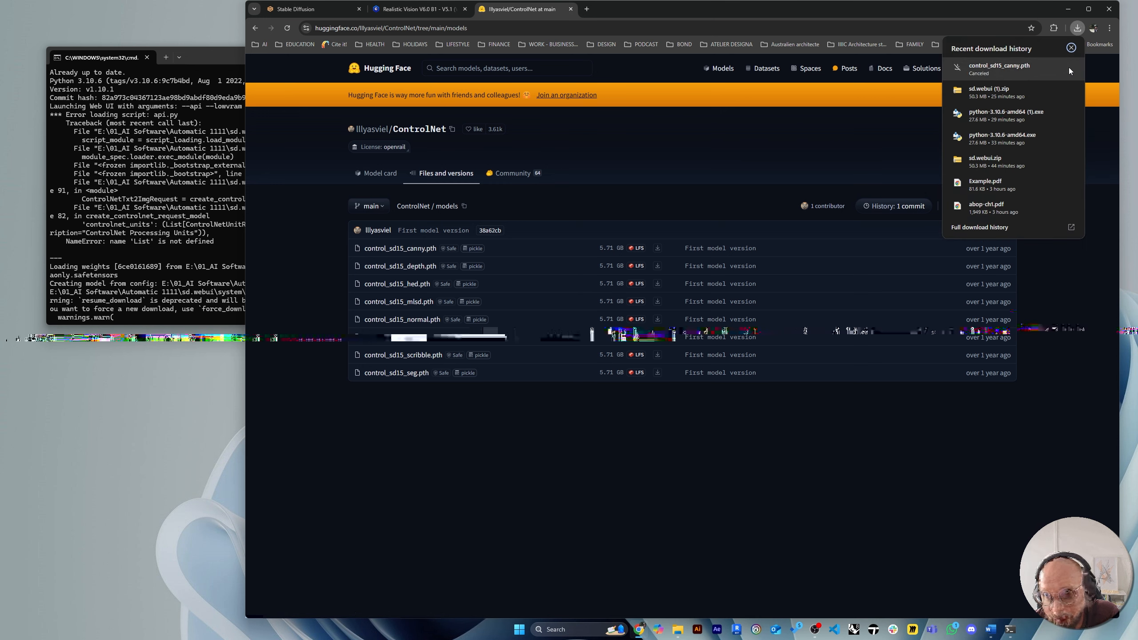
Switch to File Explorer and open the extensions folder inside sd.webui\webui.
click(685, 633)
click(685, 595)
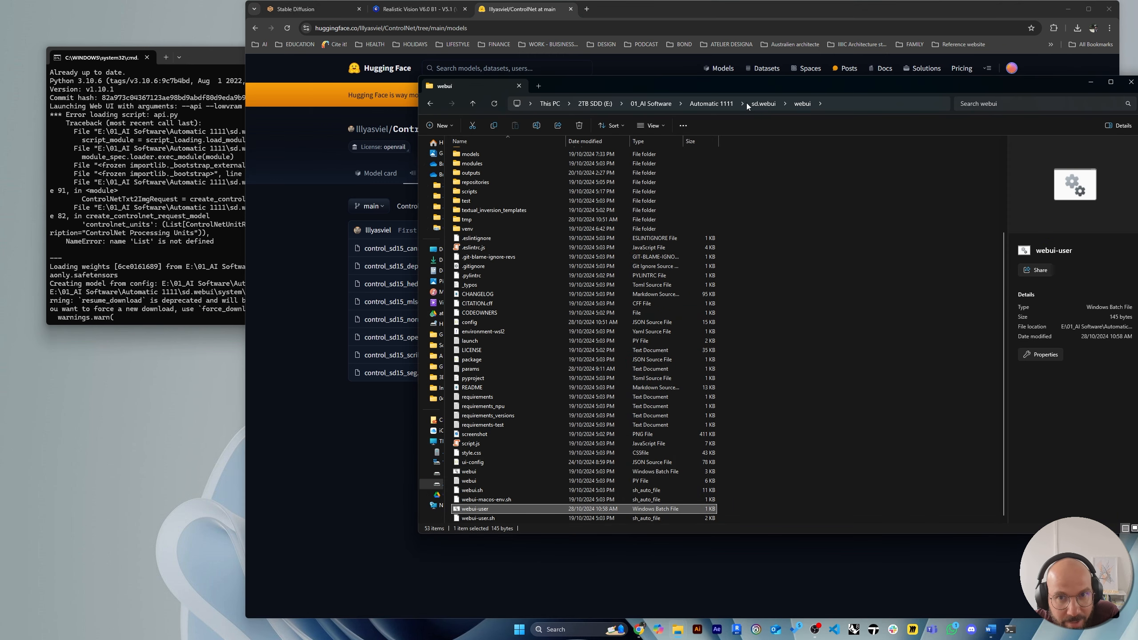
click(762, 104)
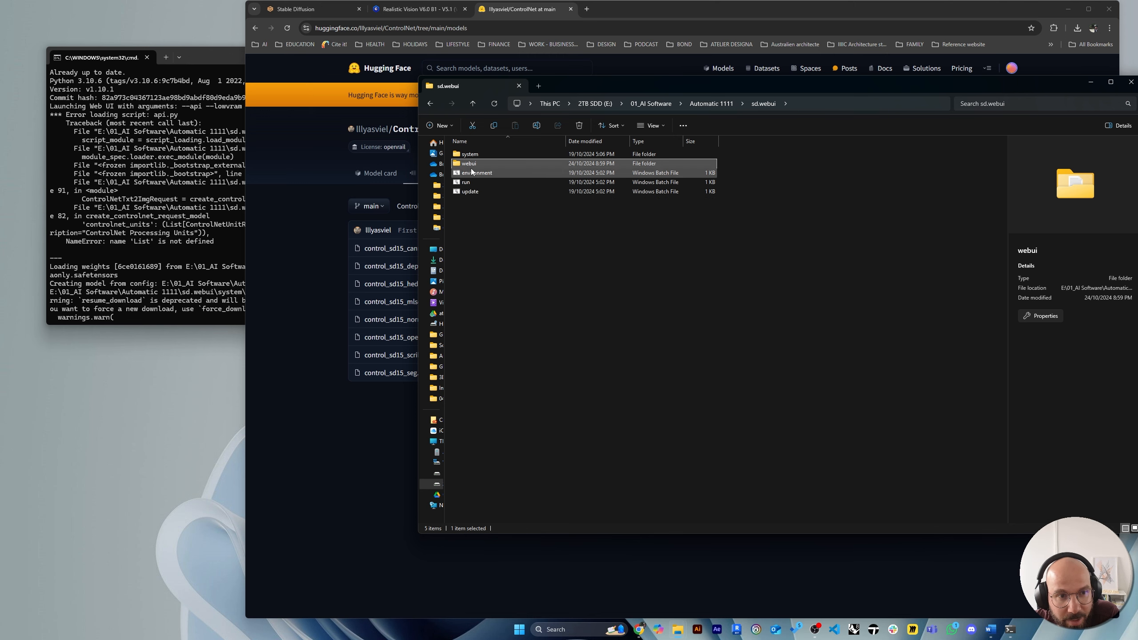
double_click(470, 164)
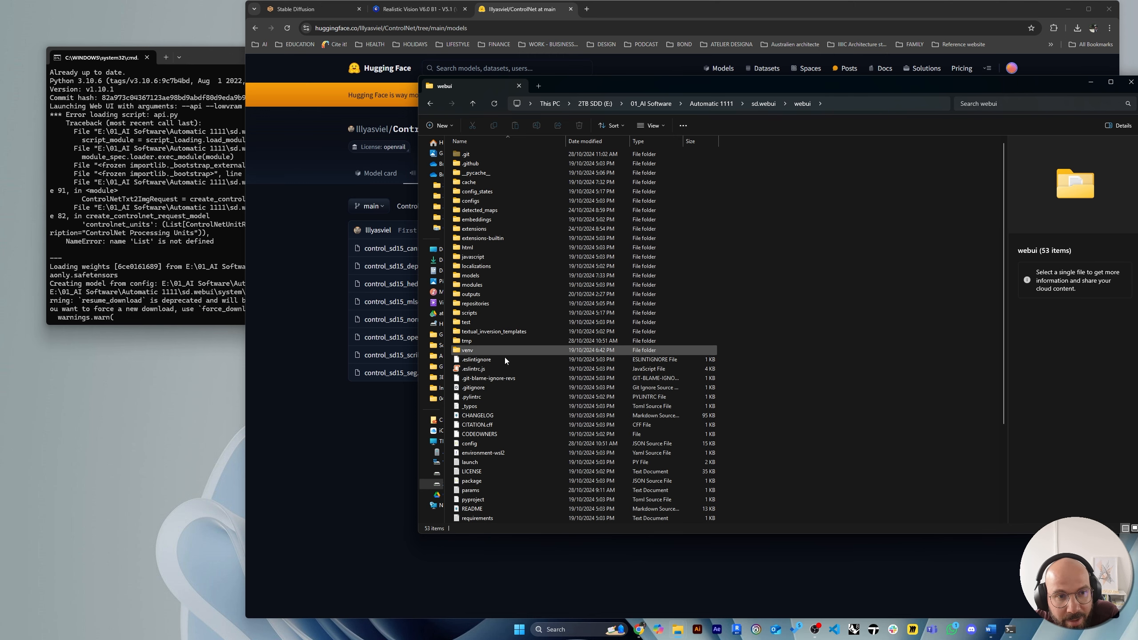
double_click(496, 278)
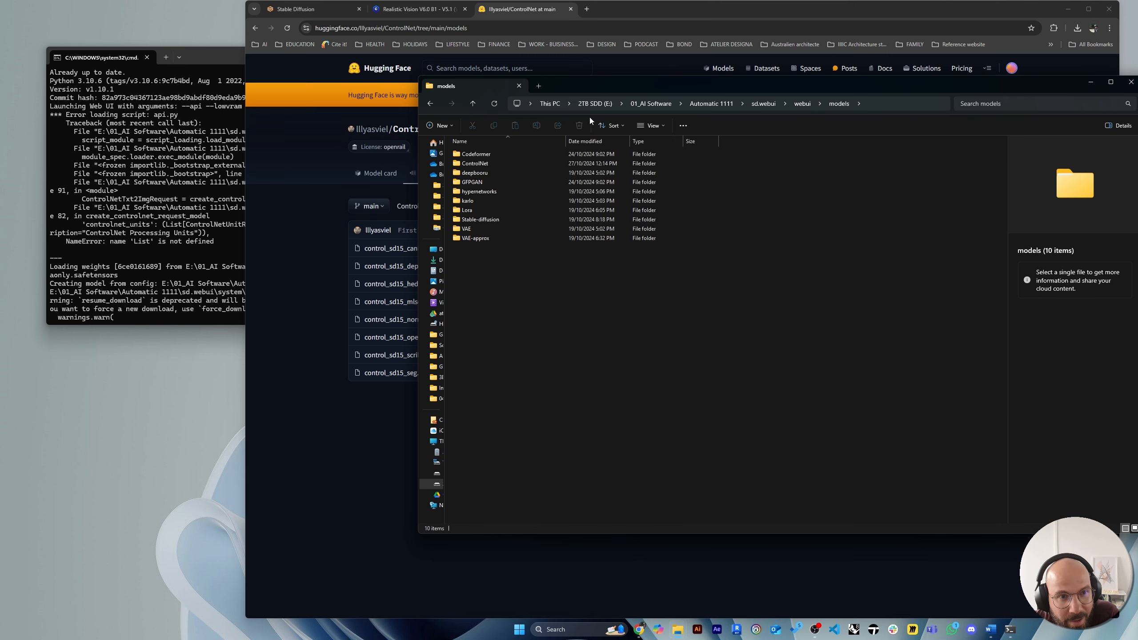
click(794, 103)
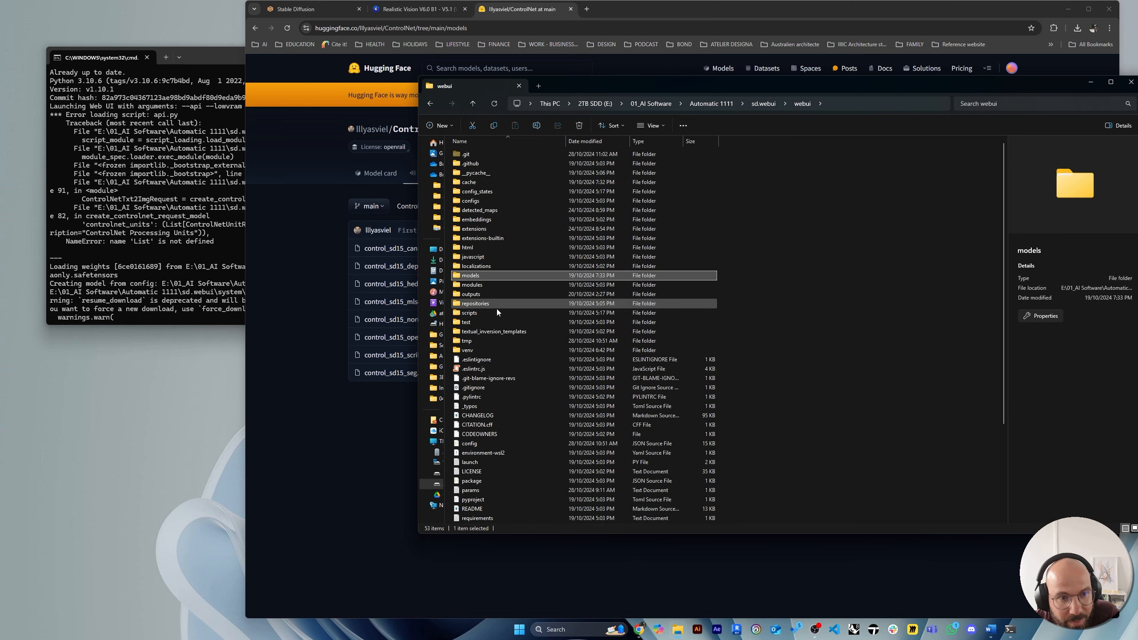
double_click(489, 229)
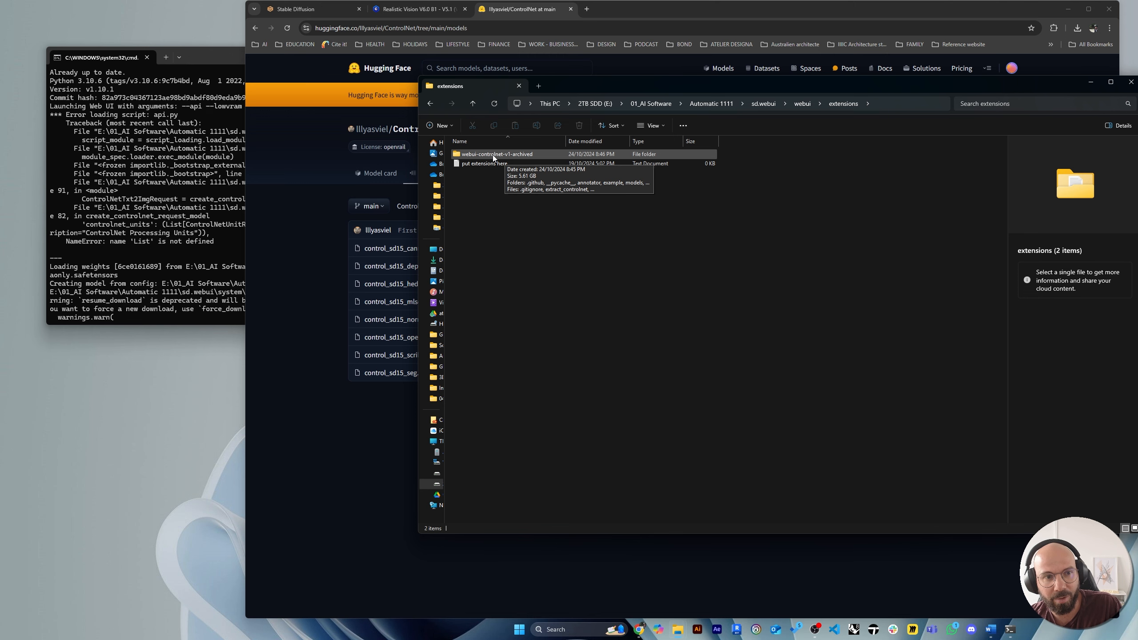
Switch to the Stable Diffusion web UI page, expand the ControlNet section for a look and collapse it again.
click(311, 16)
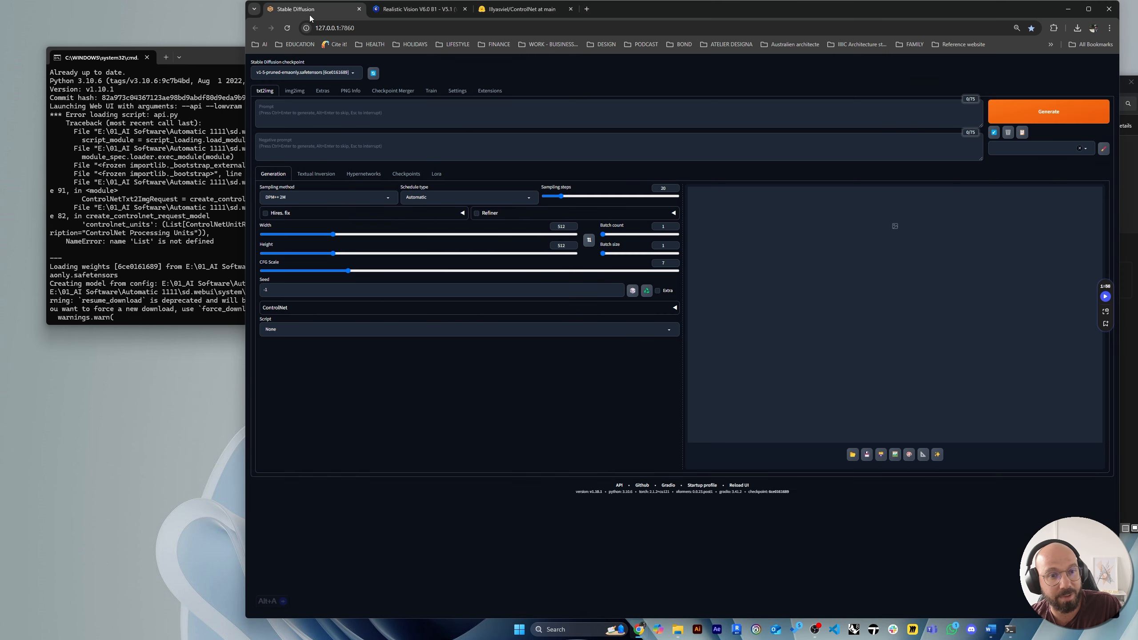
click(310, 315)
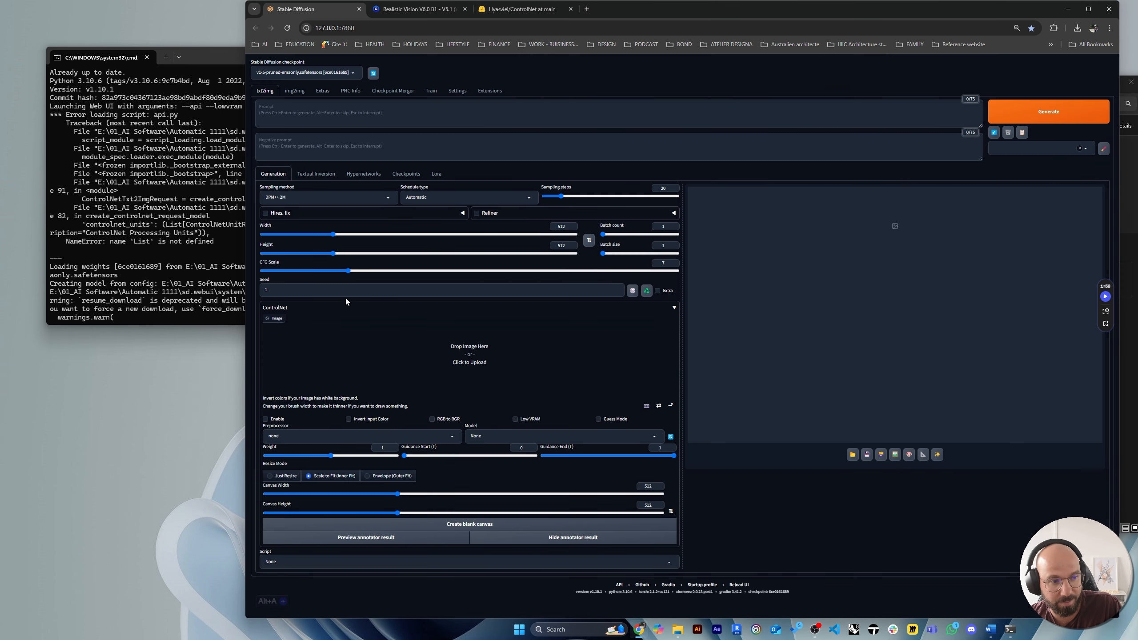
click(348, 310)
Return to File Explorer and open the models folder inside webui-controlnet-v1-archived.
mouse_move(678, 630)
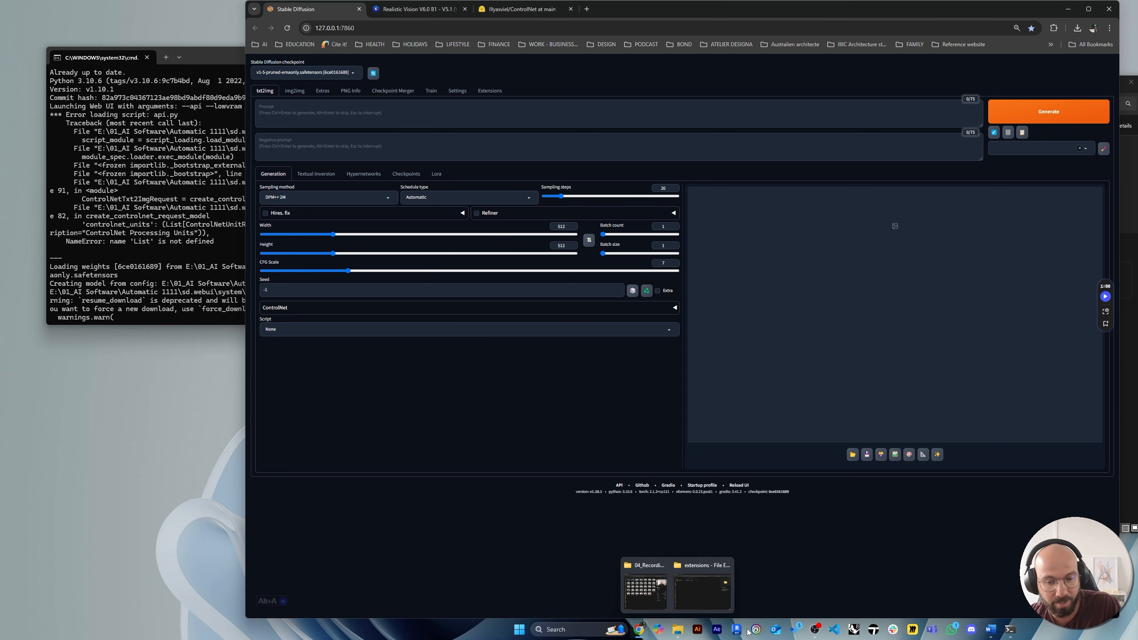
click(701, 592)
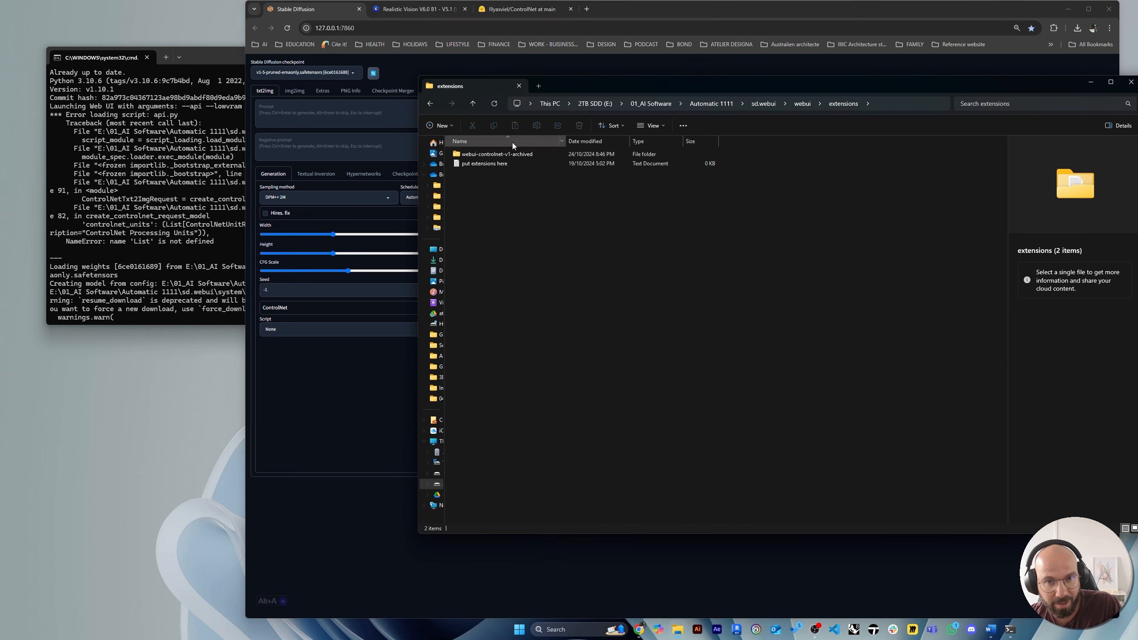
click(479, 157)
double_click(480, 157)
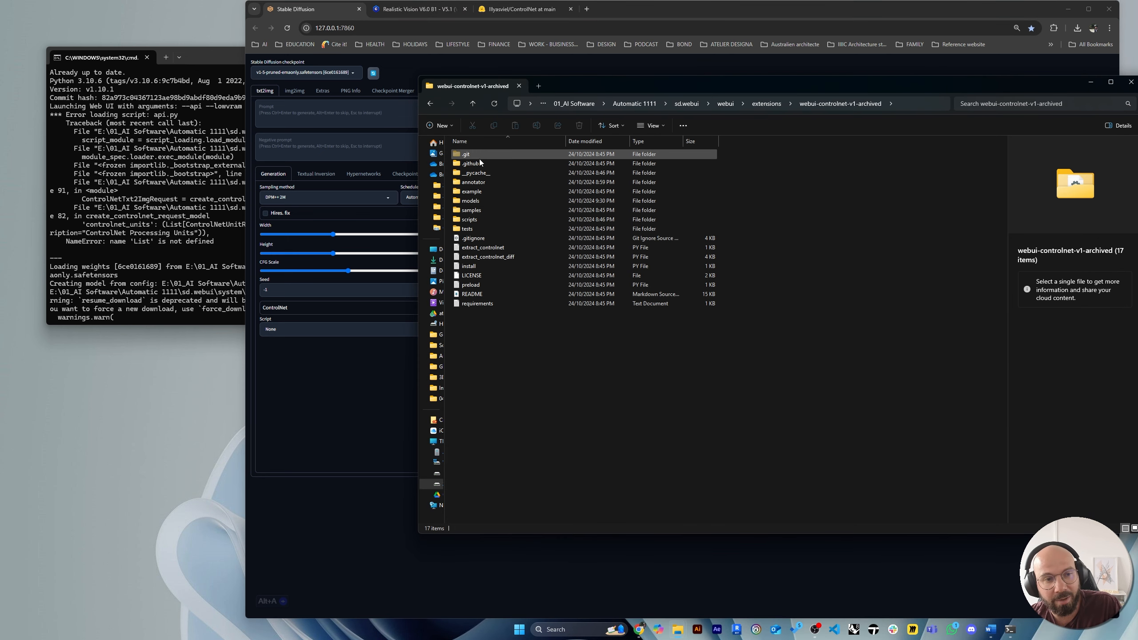
double_click(486, 200)
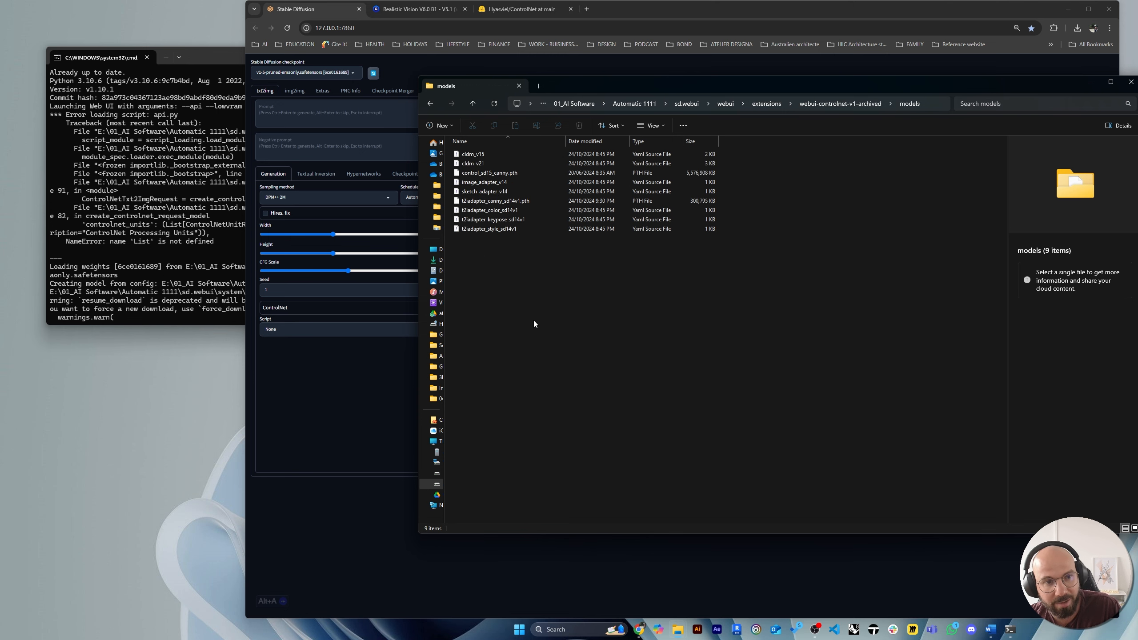
Select every file in the ControlNet models folder except control_sd15_canny.pth to point out the other files.
click(486, 153)
ctrl+click(488, 163)
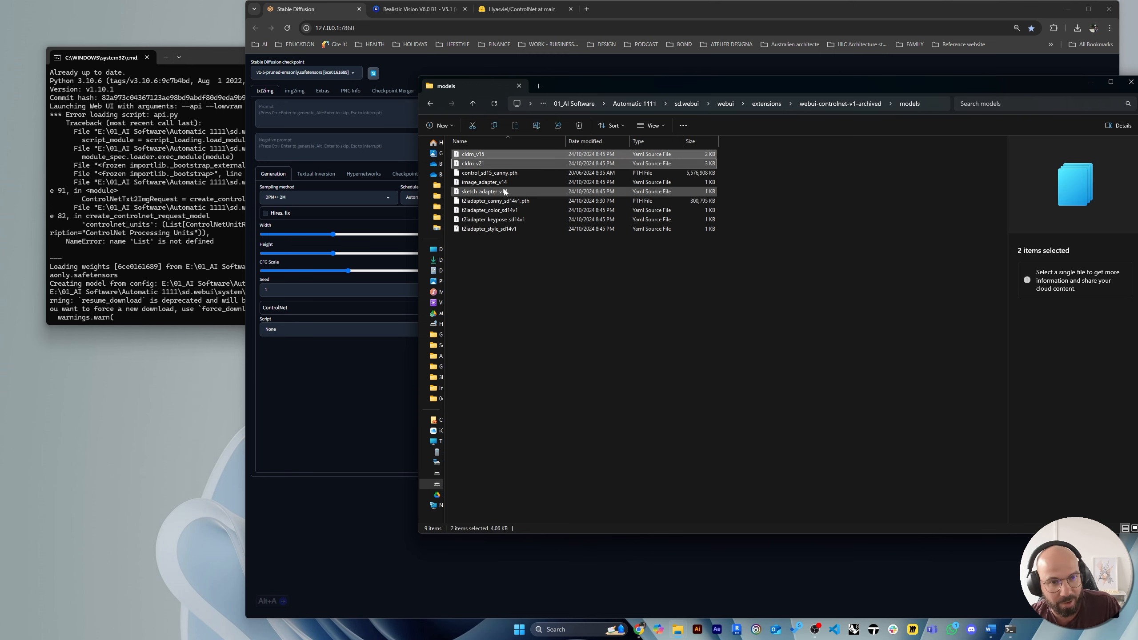
ctrl+click(504, 183)
ctrl+click(505, 193)
ctrl+click(508, 201)
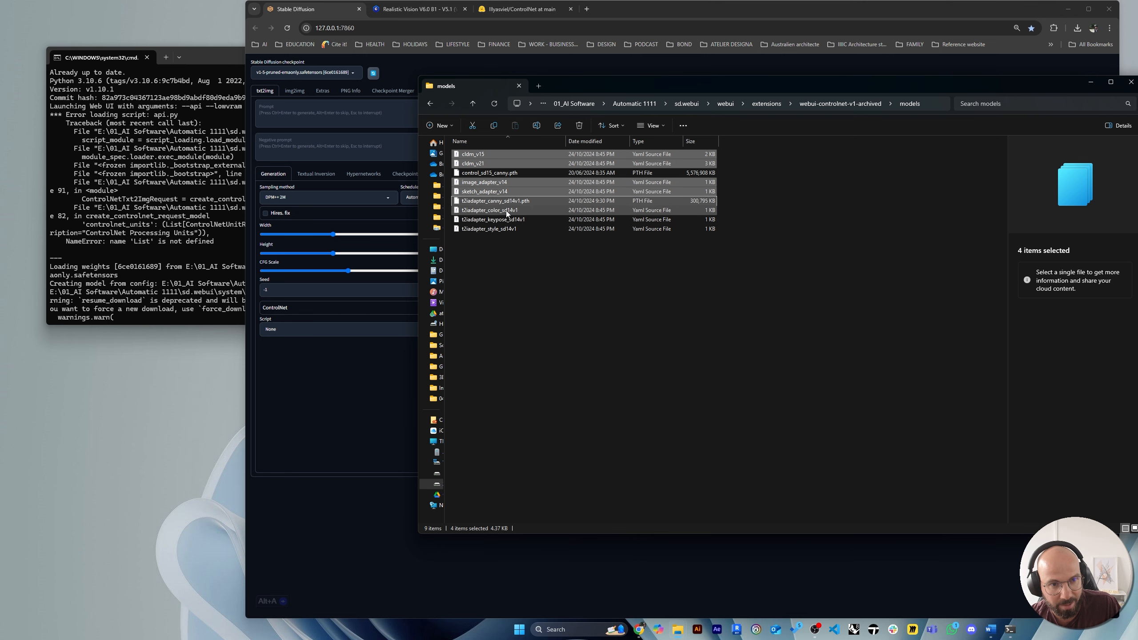
ctrl+click(491, 210)
ctrl+click(493, 219)
ctrl+click(503, 229)
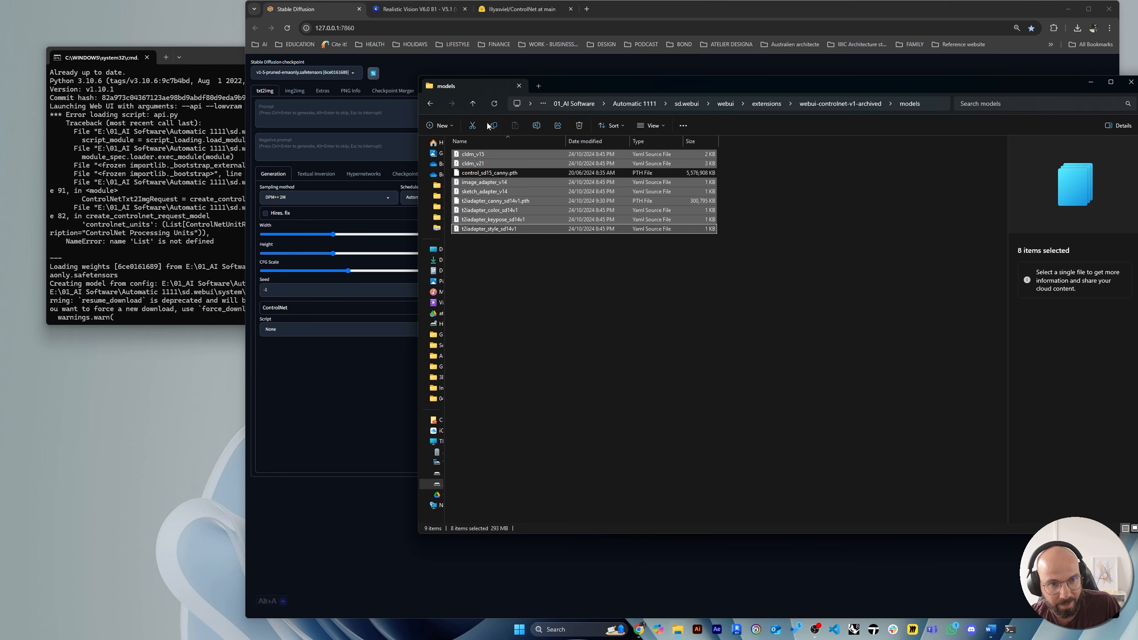
ctrl+click(507, 201)
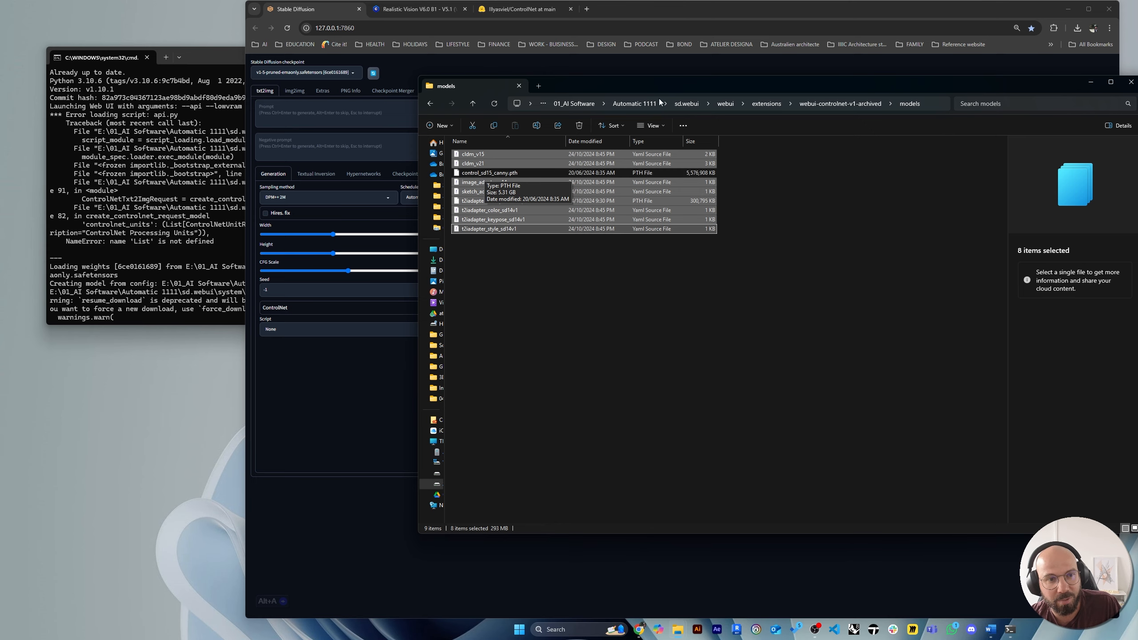
Arrange the models folder beside the Hugging Face ControlNet page and highlight control_sd15_canny.pth in the folder.
drag(612, 92, 941, 89)
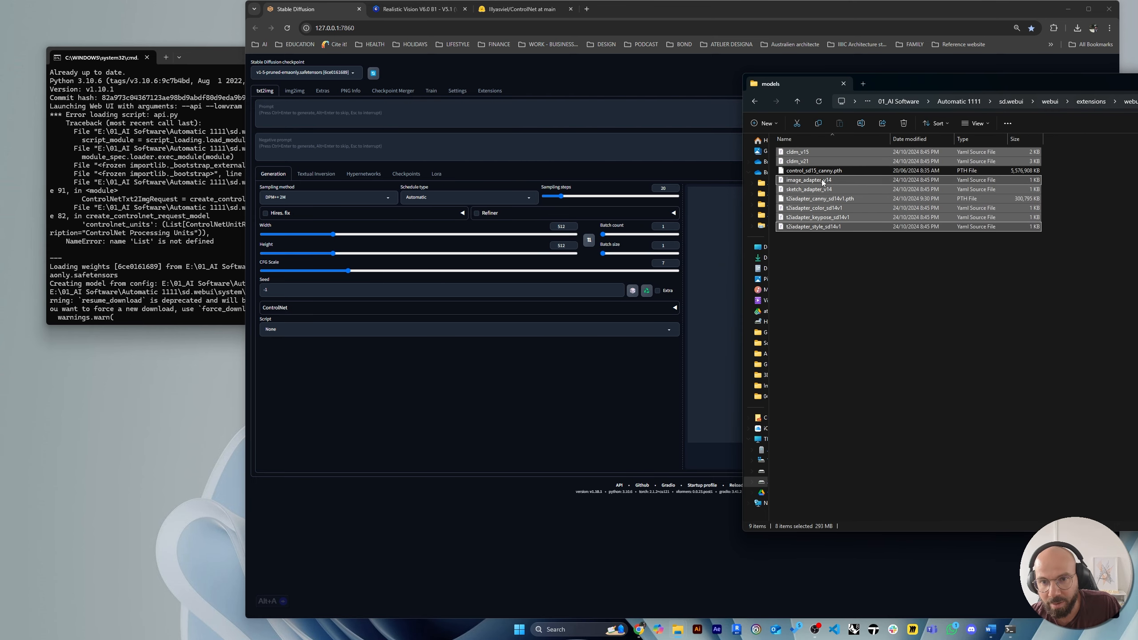
click(522, 9)
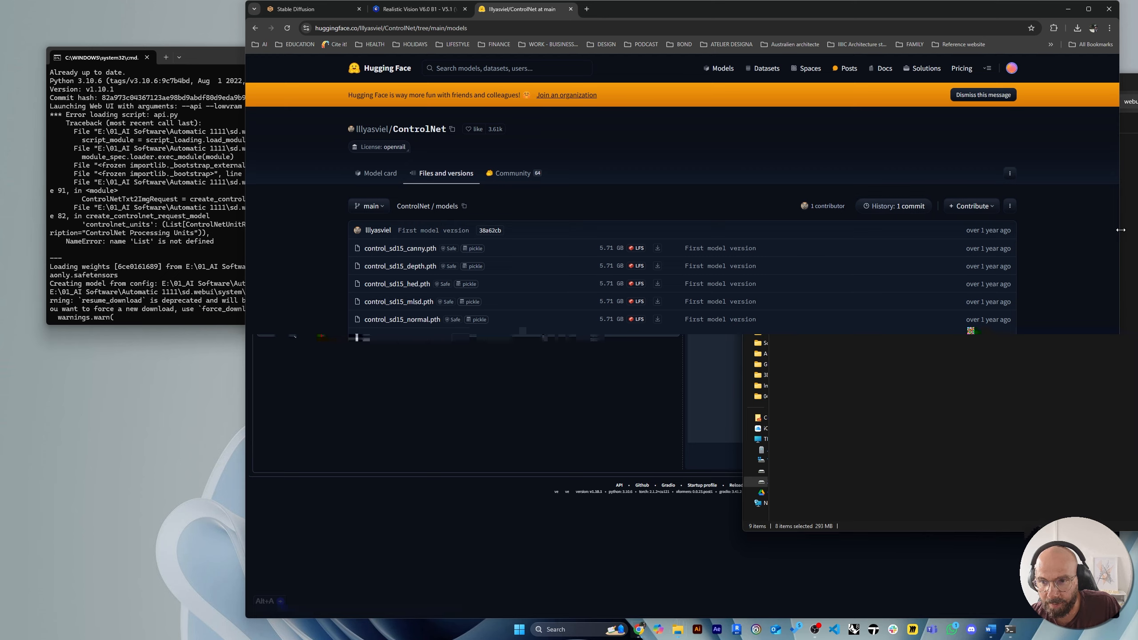
drag(1121, 230, 748, 229)
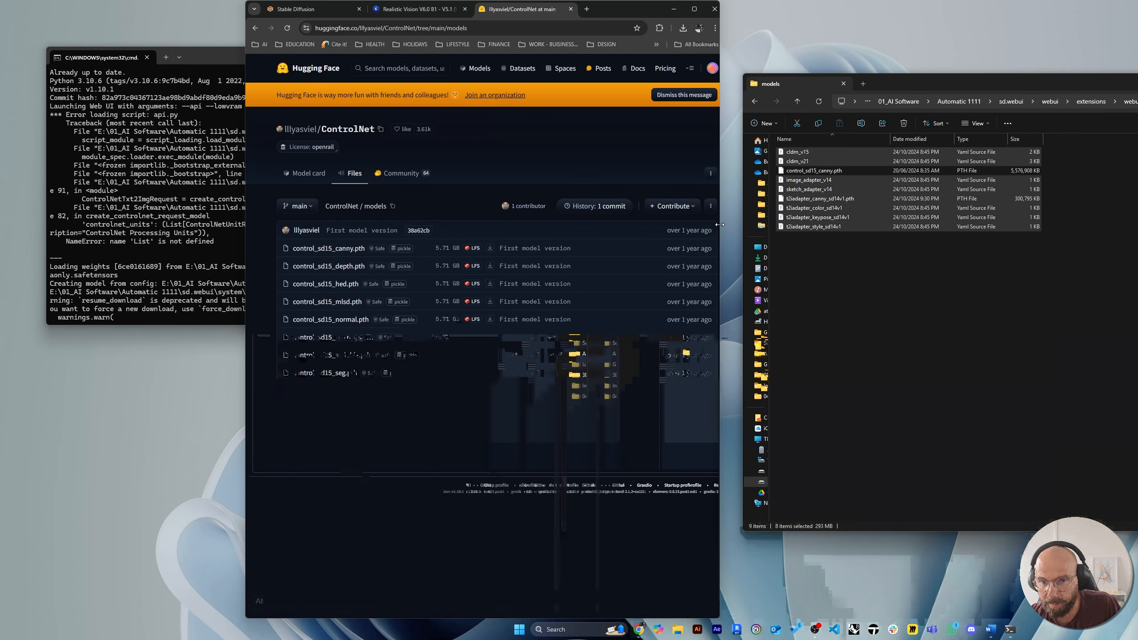
click(847, 173)
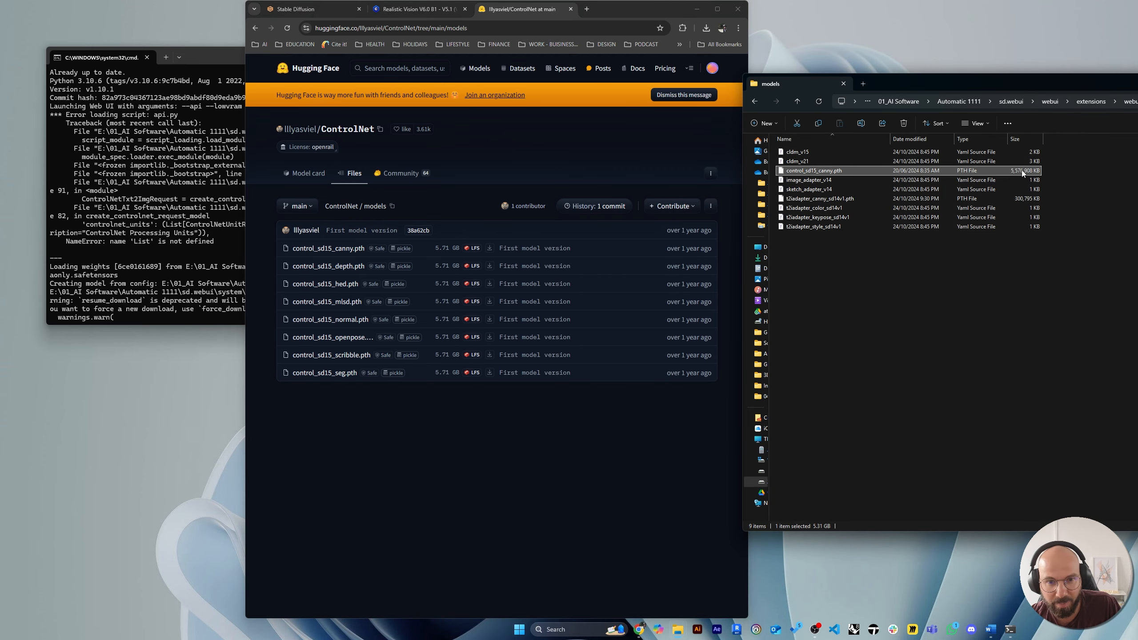
click(944, 328)
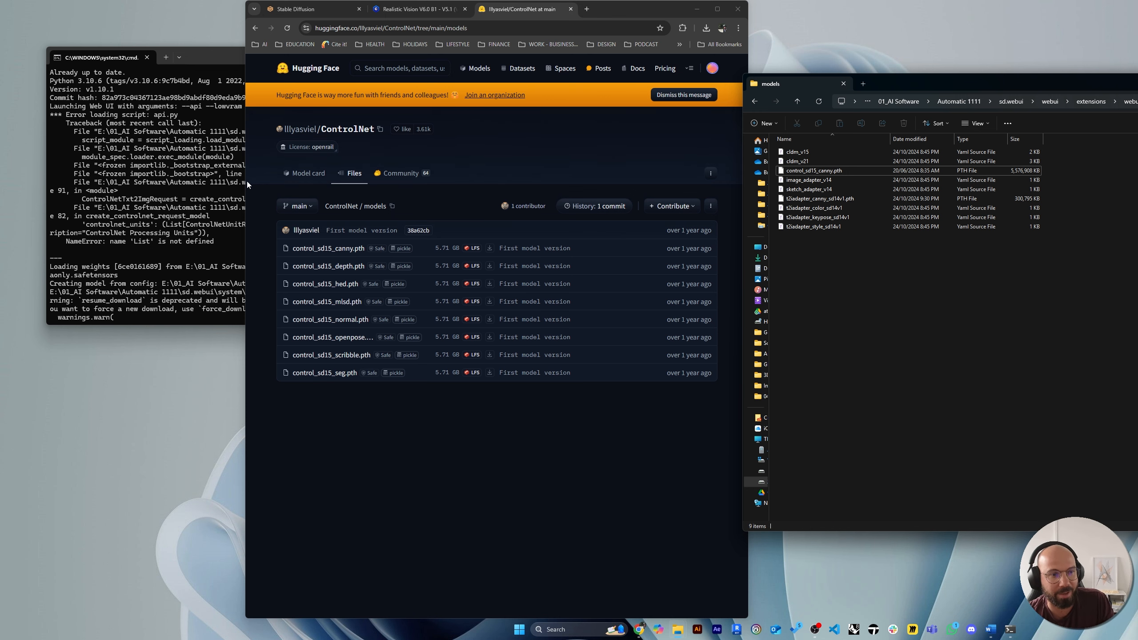
Return to the Stable Diffusion web UI page, dismiss the File Explorer window and widen the browser window.
click(306, 10)
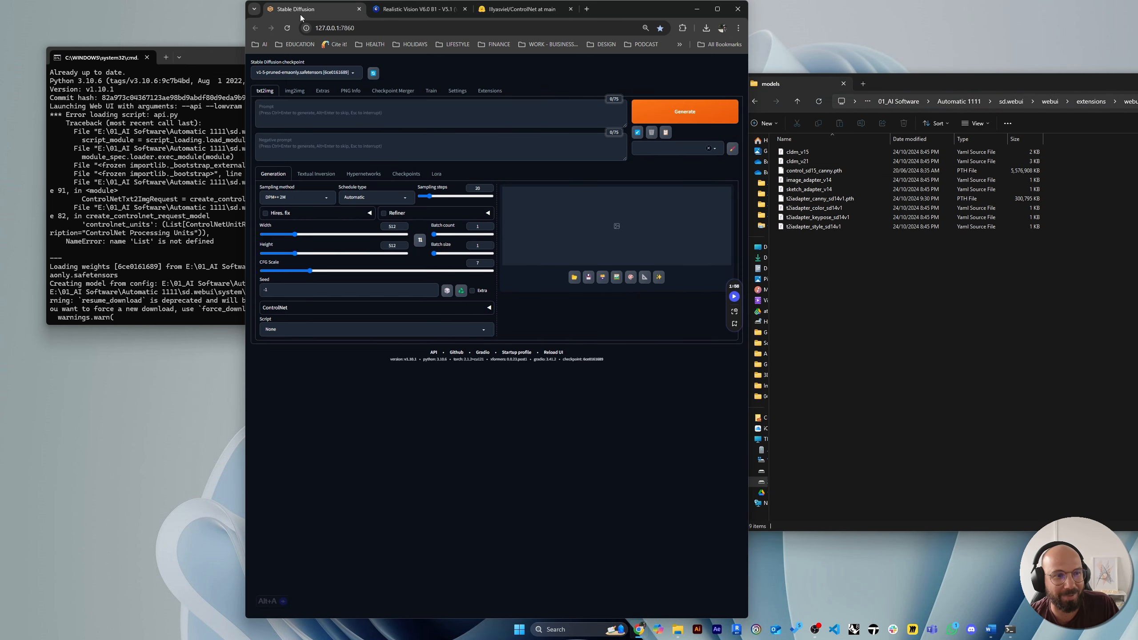
click(1137, 83)
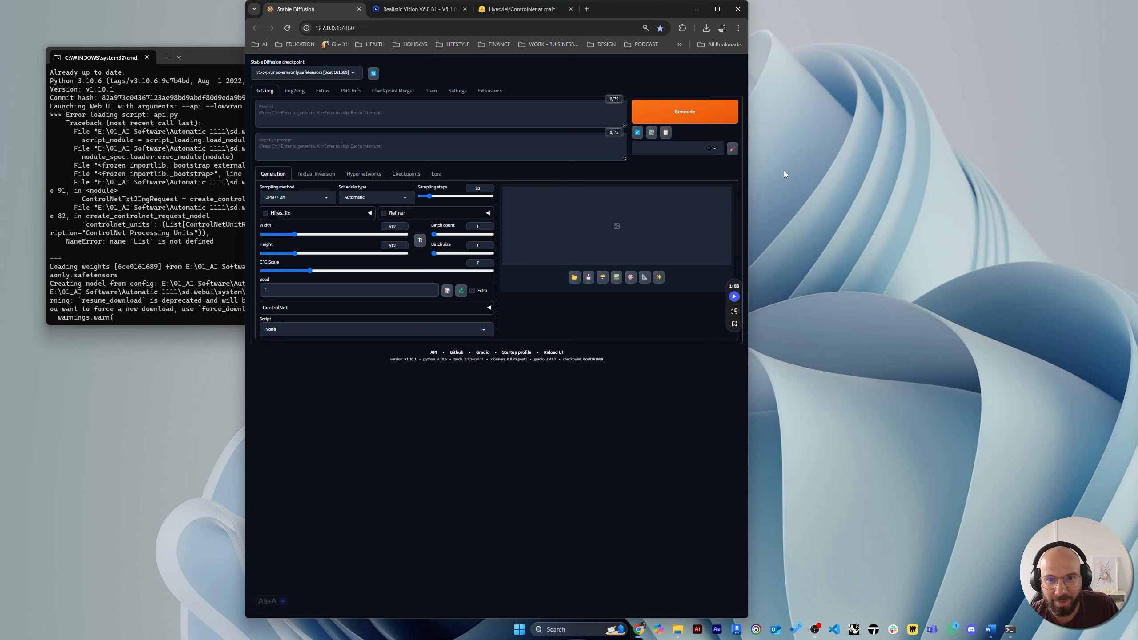
drag(747, 174, 1093, 175)
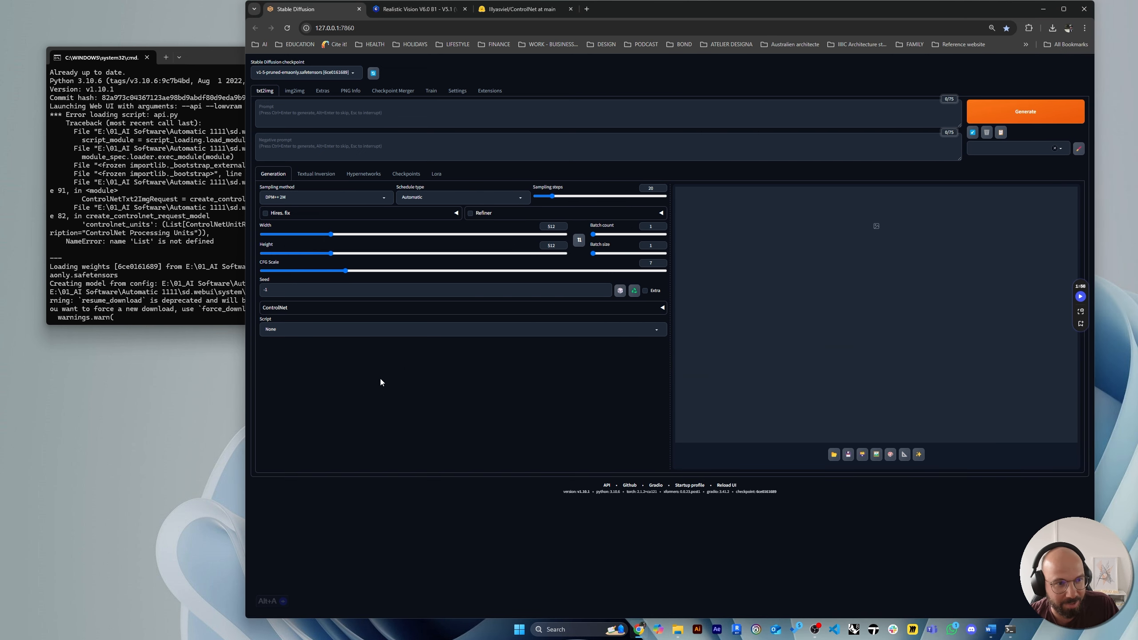
Enable ControlNet for txt2img with the canny preprocessor and the control_sd15_canny model.
click(362, 309)
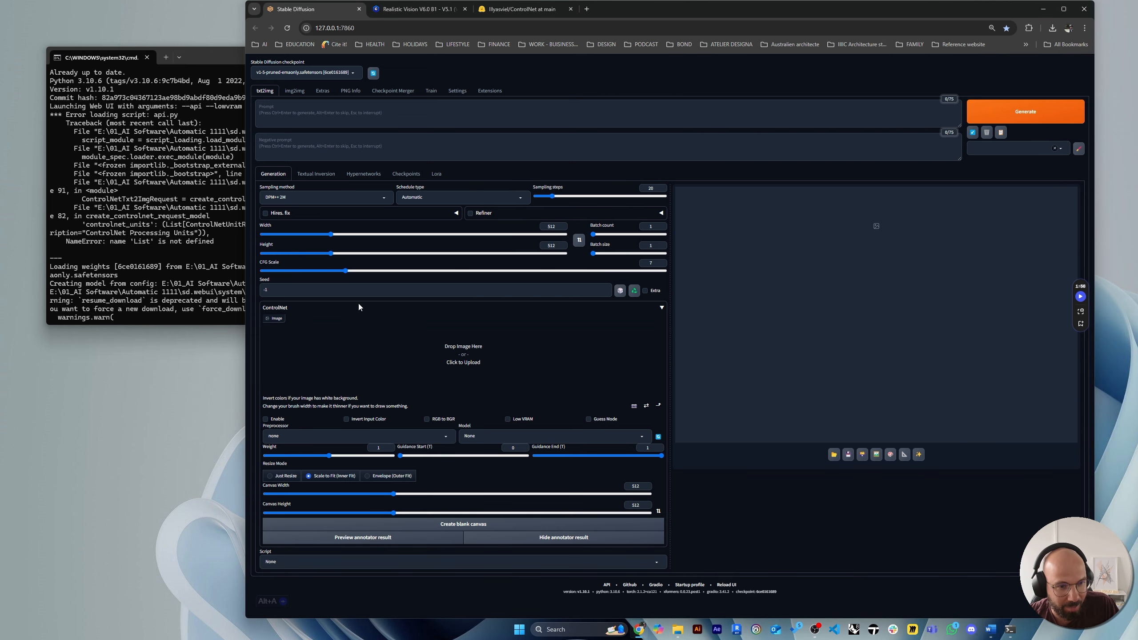
click(333, 437)
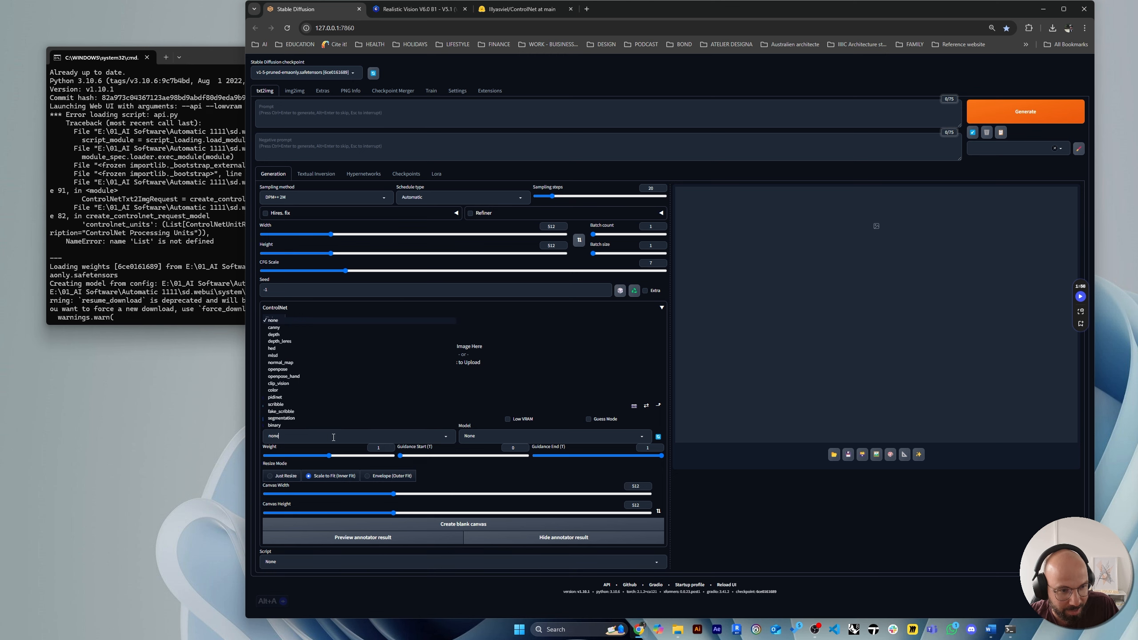
click(275, 328)
click(488, 438)
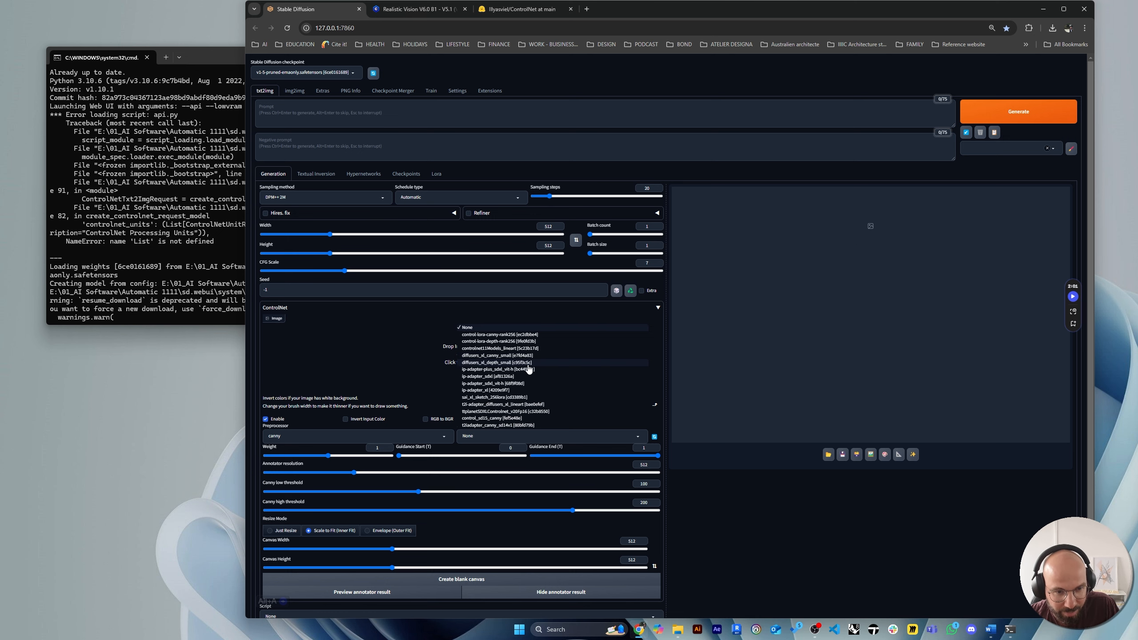
click(476, 419)
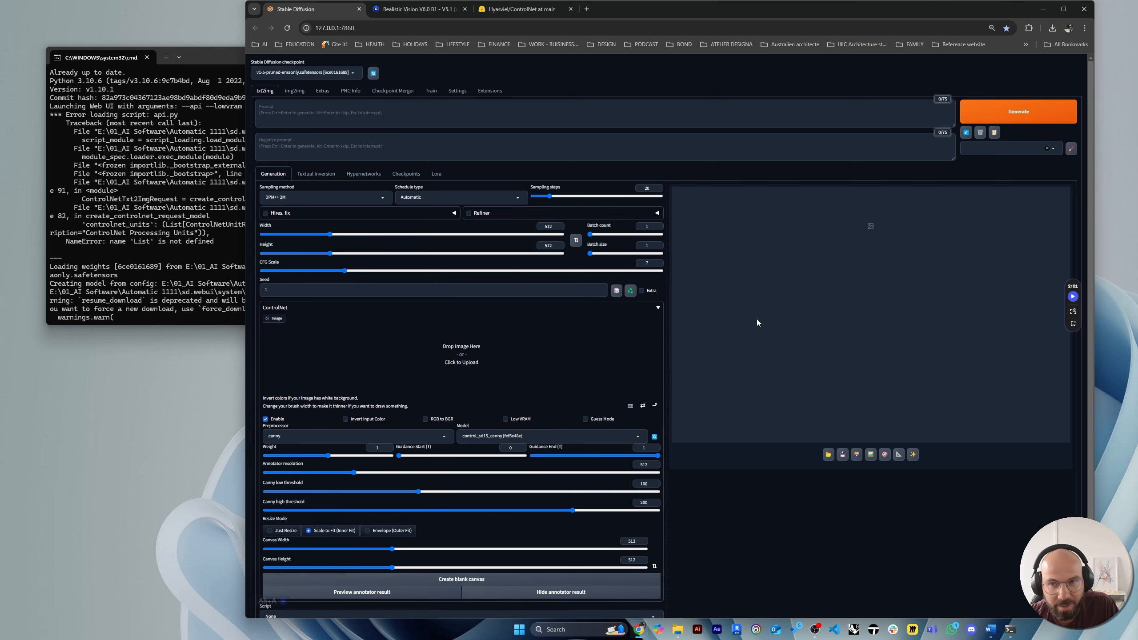
Revisit the Hugging Face ControlNet files and the Civitai Realistic Vision page, and return to the Stable Diffusion web UI.
click(522, 9)
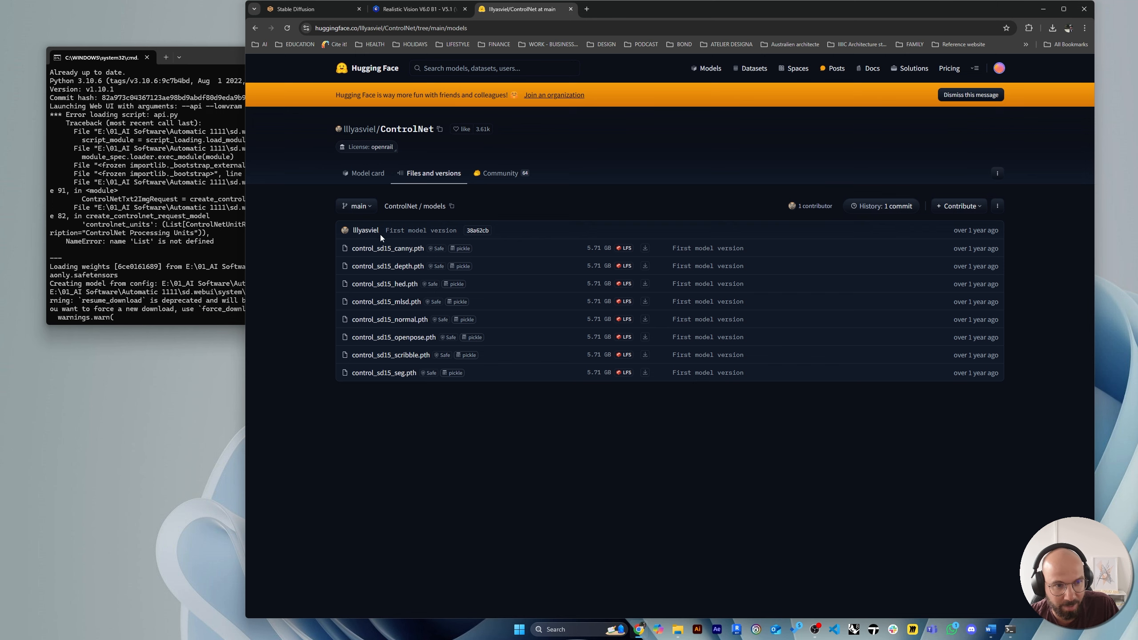
click(403, 9)
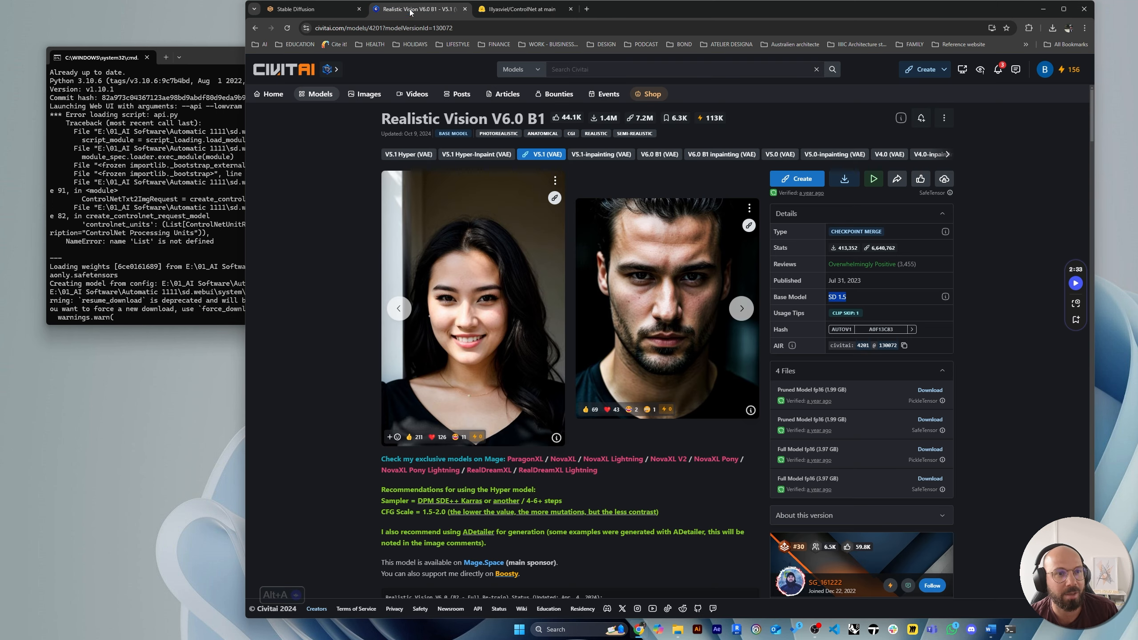
click(301, 10)
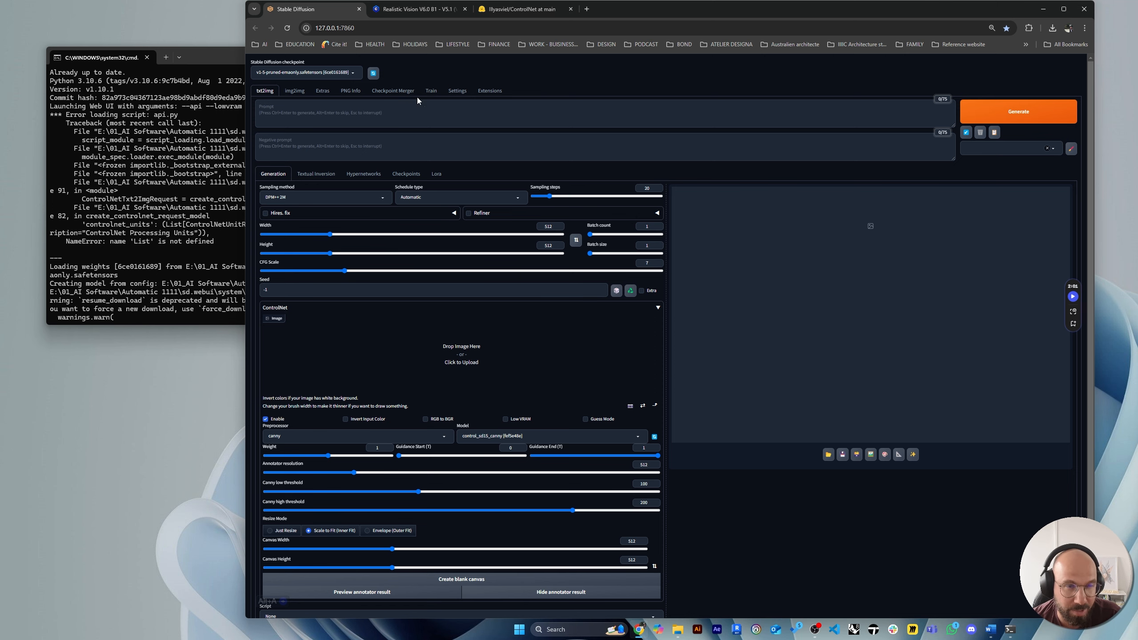
Close the browser and the command window, and launch Rhino 7 as administrator.
click(1084, 9)
click(531, 55)
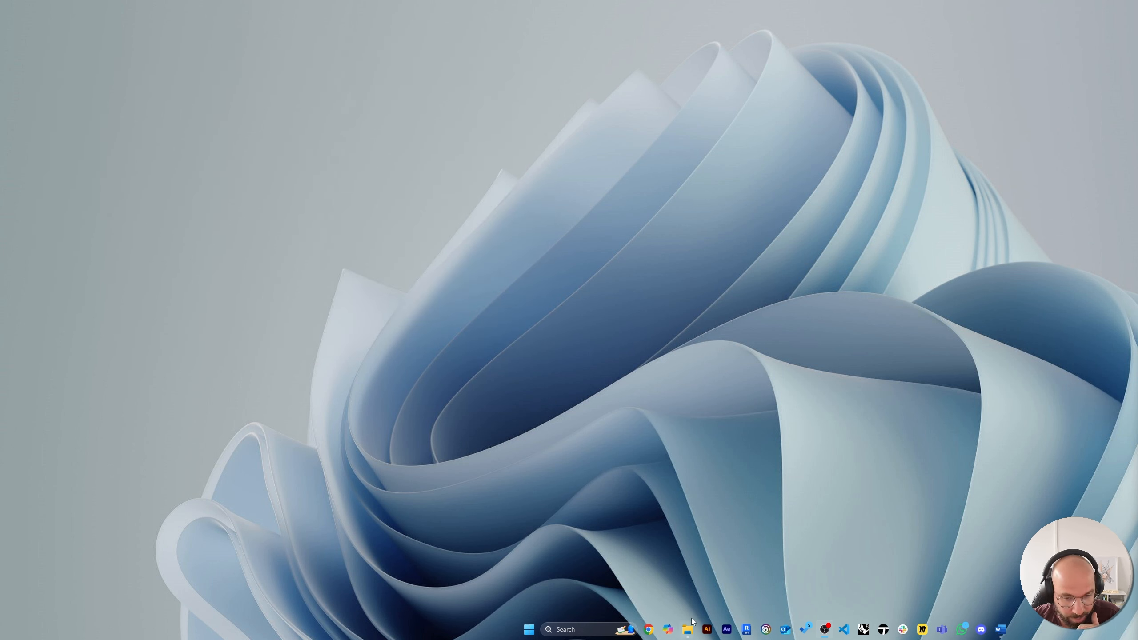
click(599, 631)
text(rhin)
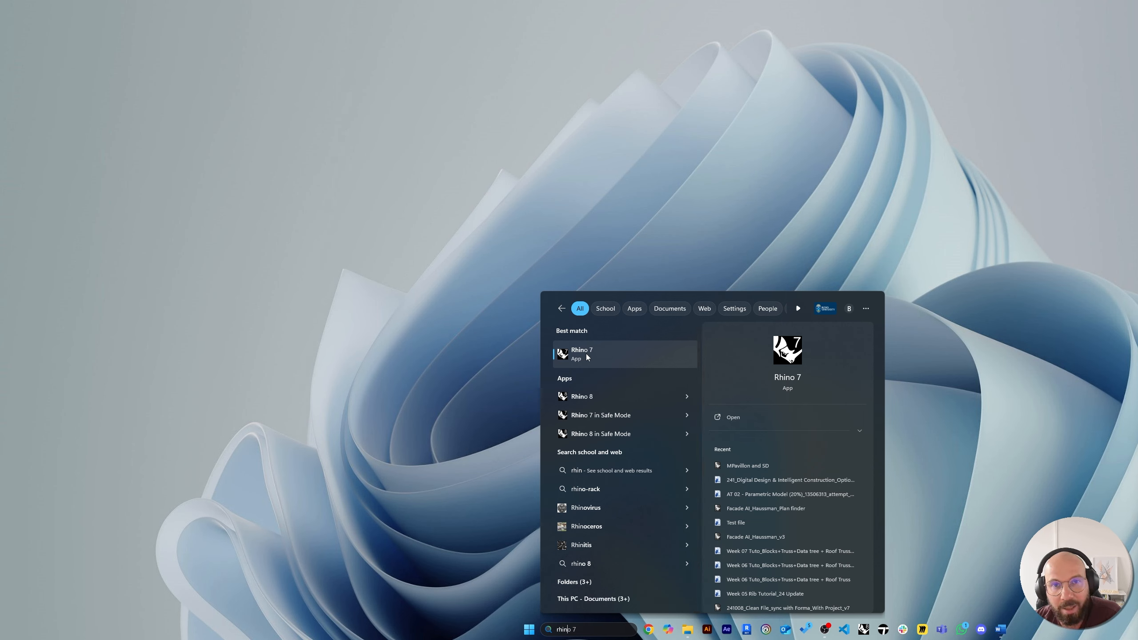
right_click(591, 355)
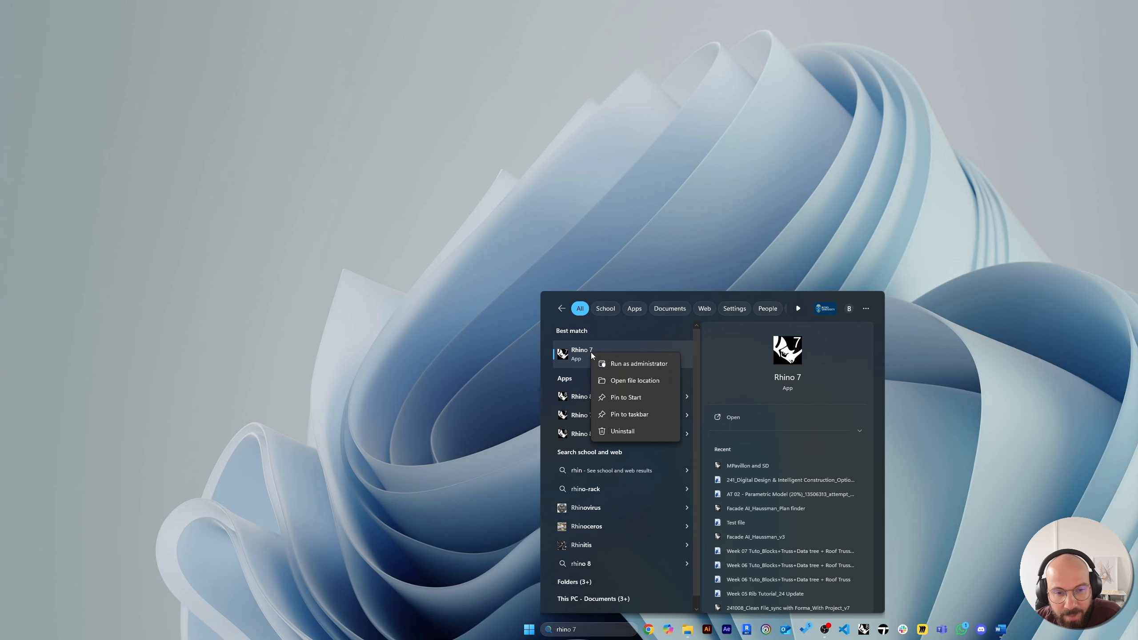
click(634, 365)
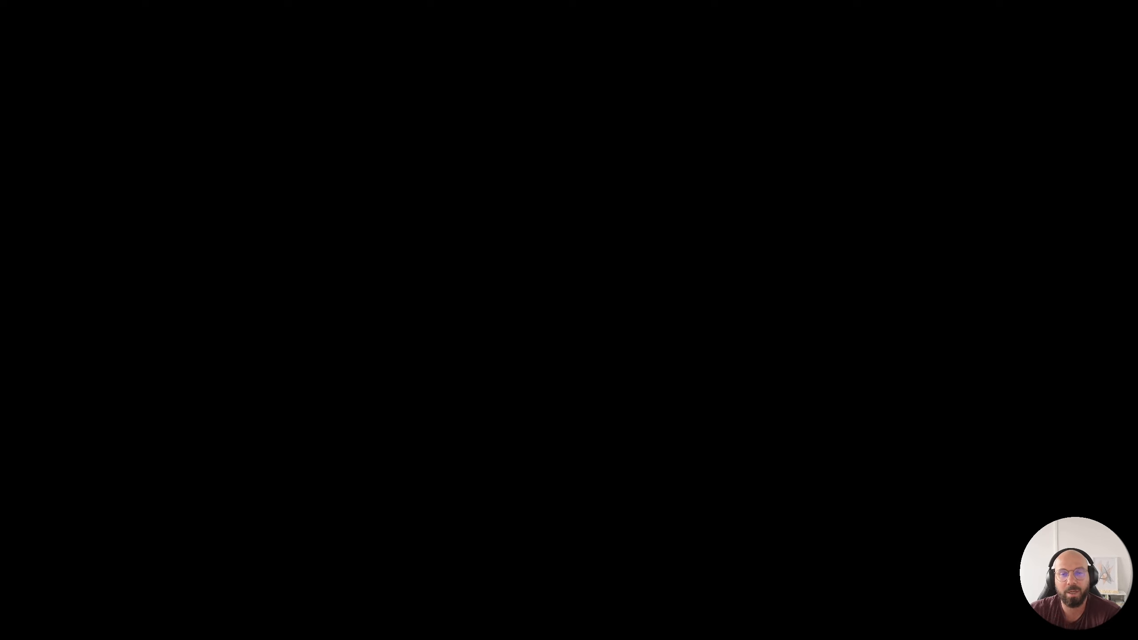
click(738, 390)
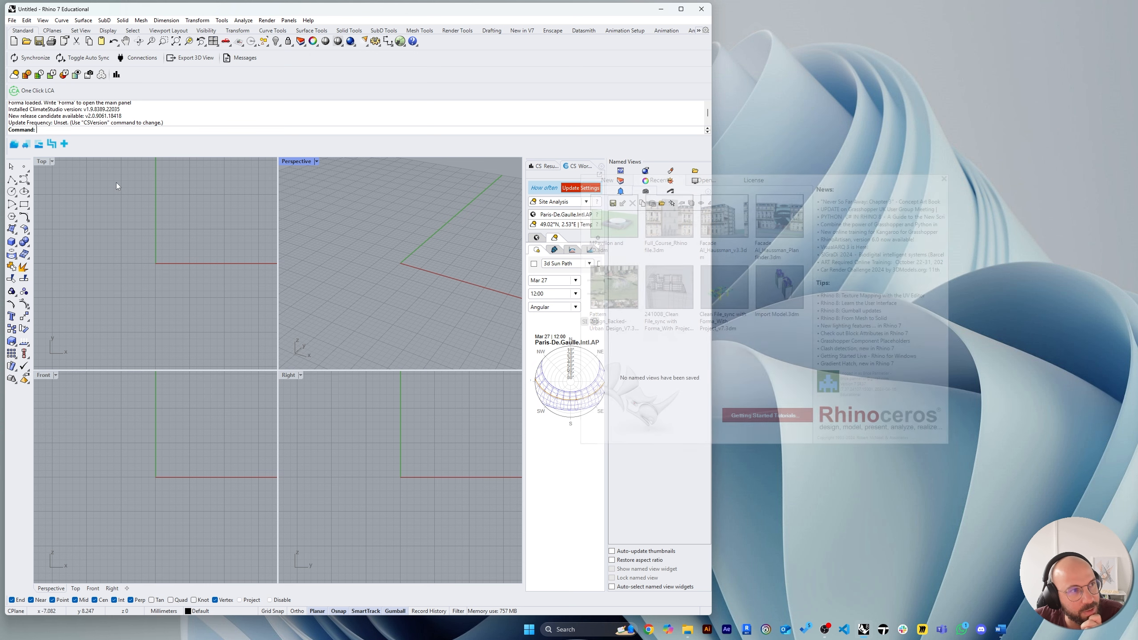
Open the MPavillon and SD model from the 3D Model_Tadao Ando MPavillon folder and inspect the pavilion in perspective.
click(26, 42)
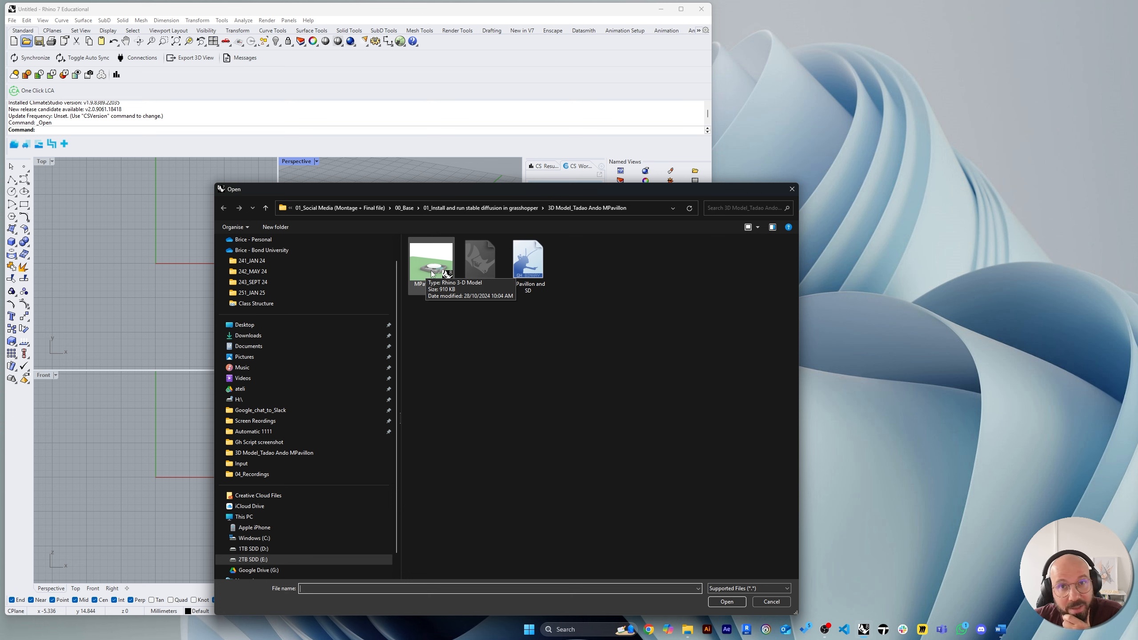
click(430, 272)
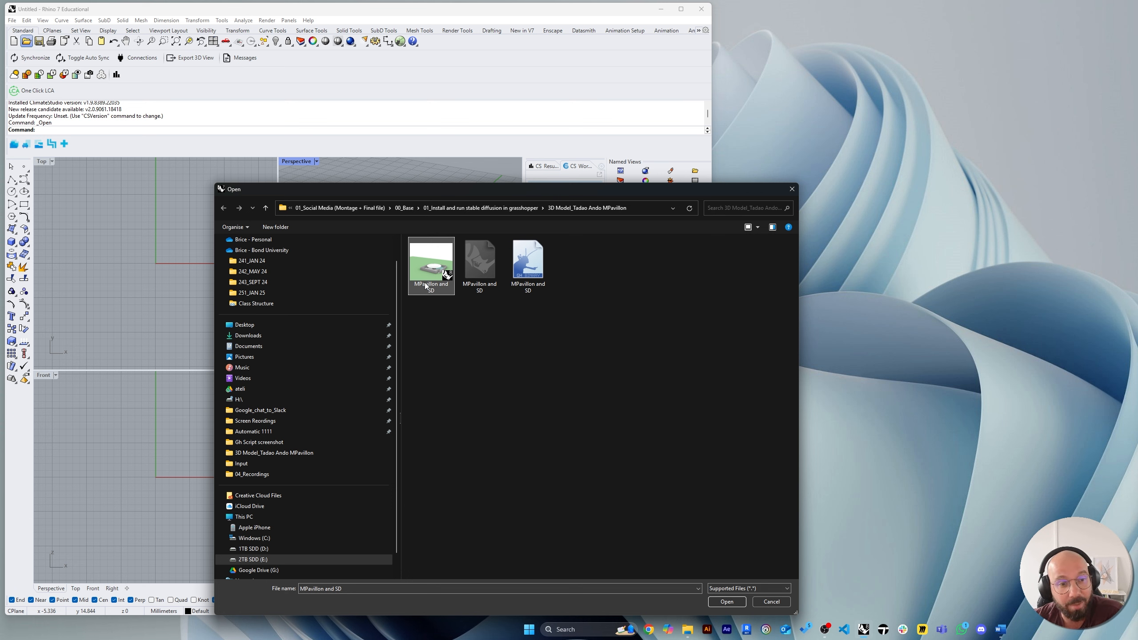
click(728, 602)
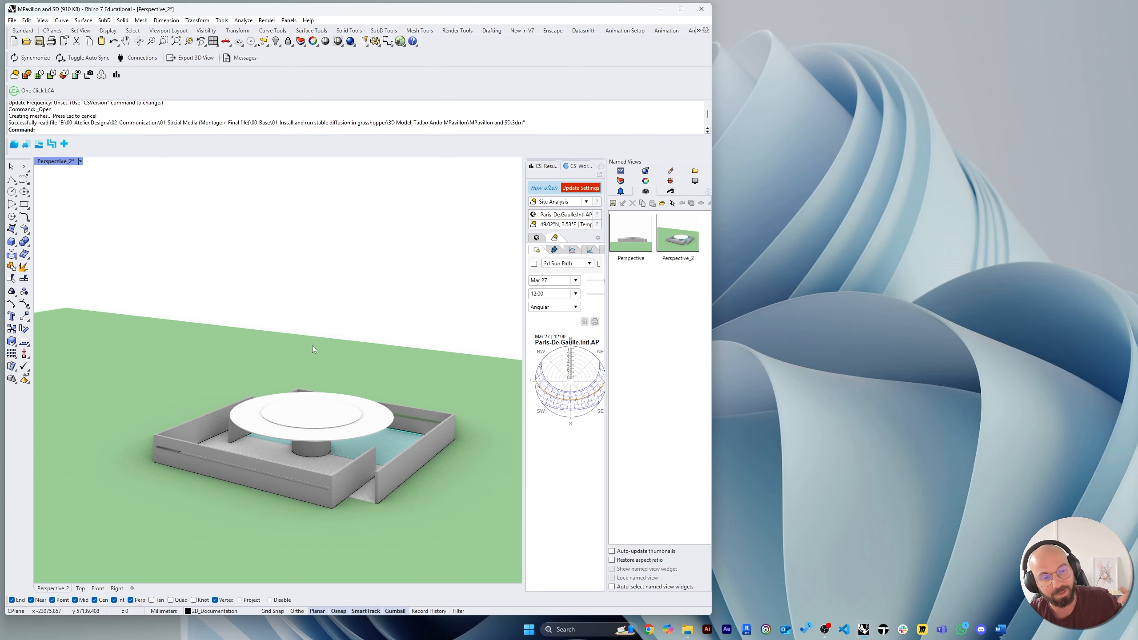
right_drag(312, 346, 258, 386)
scroll(218, 464, up, 7)
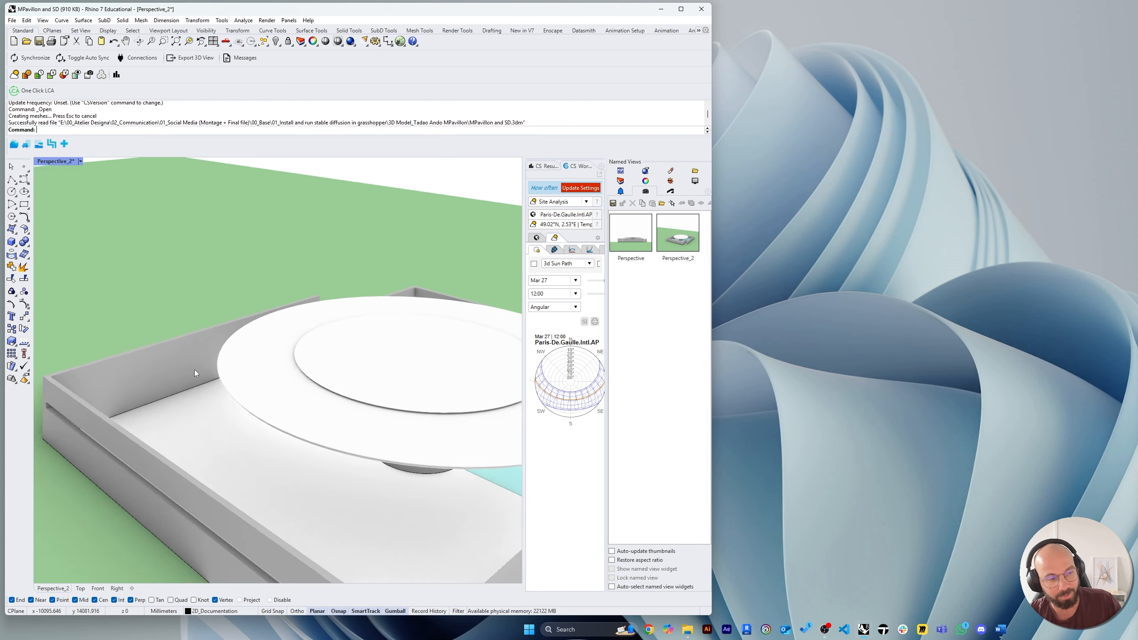
scroll(194, 370, down, 7)
right_drag(194, 370, 269, 318)
scroll(222, 348, up, 3)
scroll(291, 379, down, 3)
Open the Package Manager in Rhino with the PackageManager command.
text(Pa)
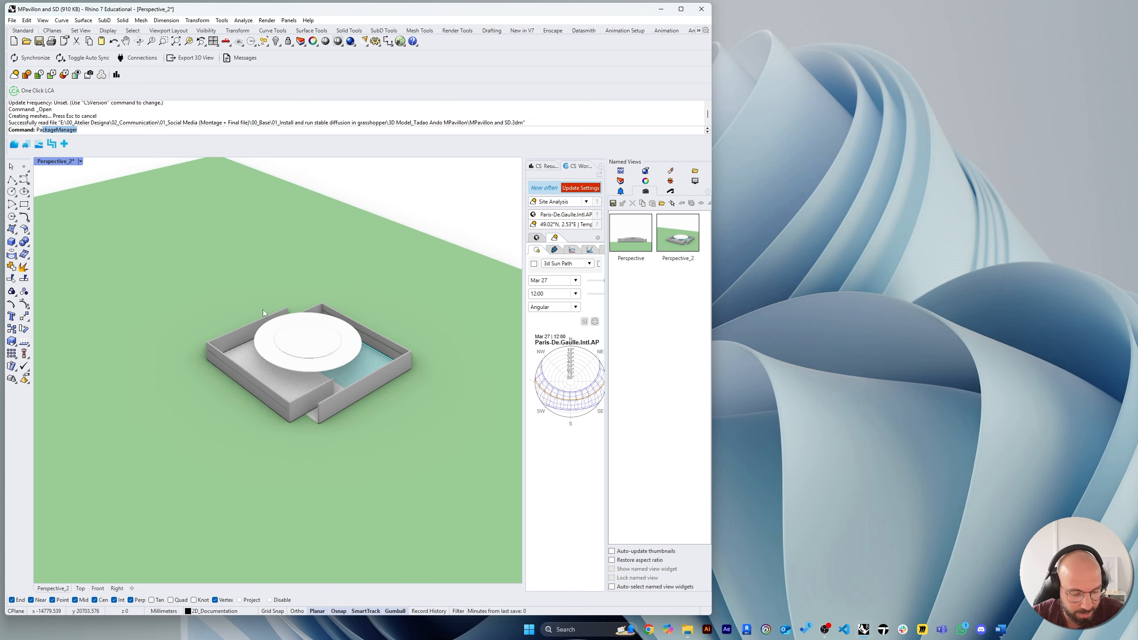
text(cke)
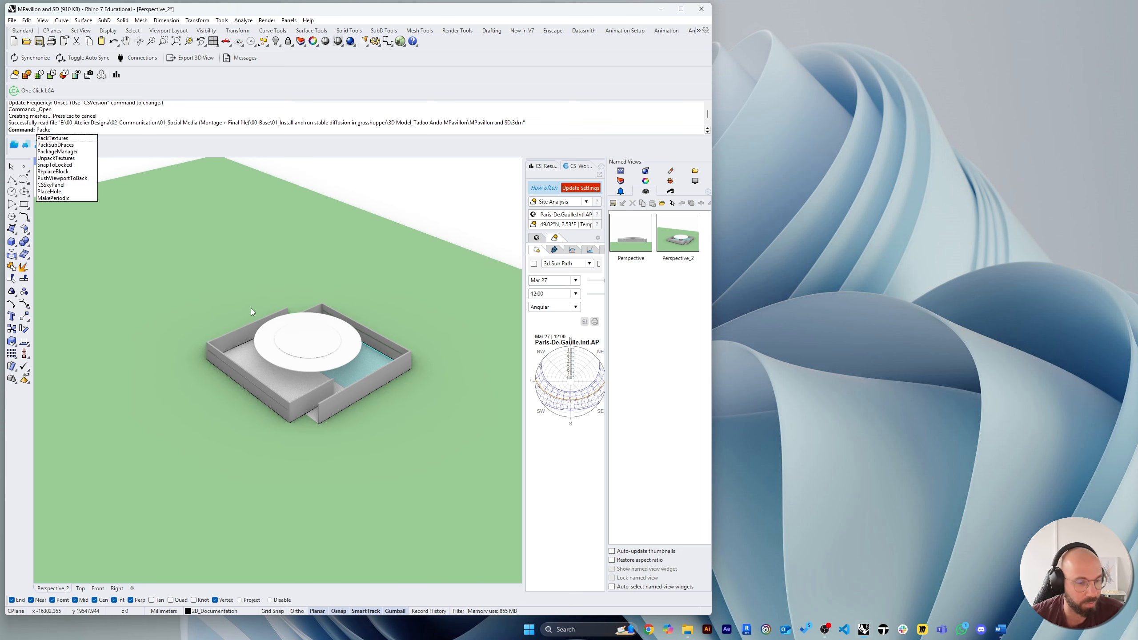
key(BackSpace)
text(ageManager)
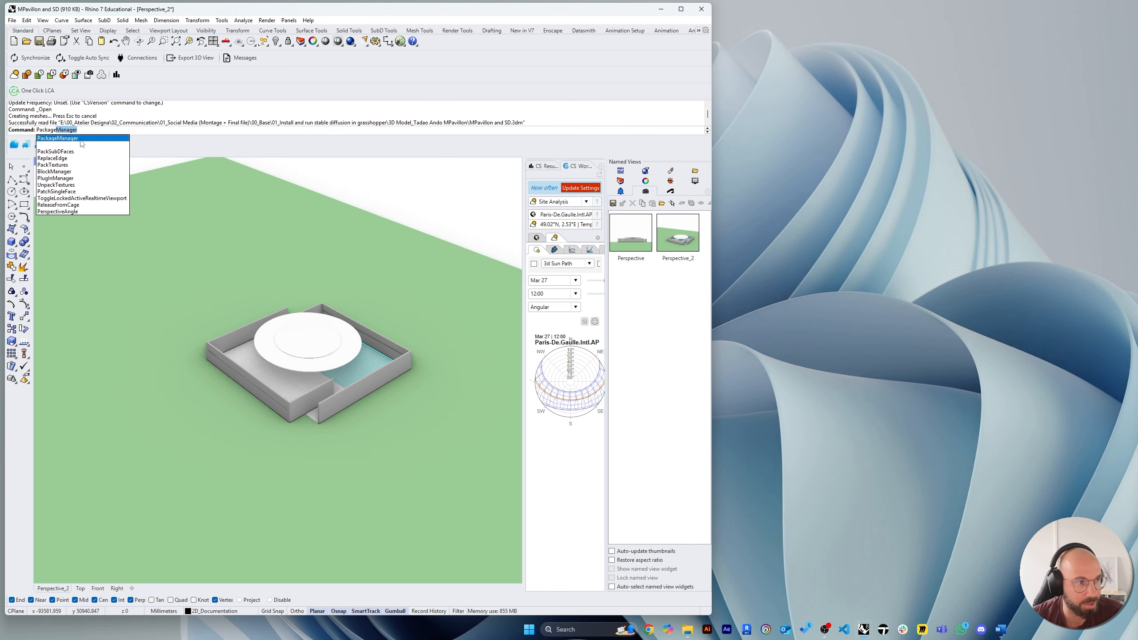
click(81, 139)
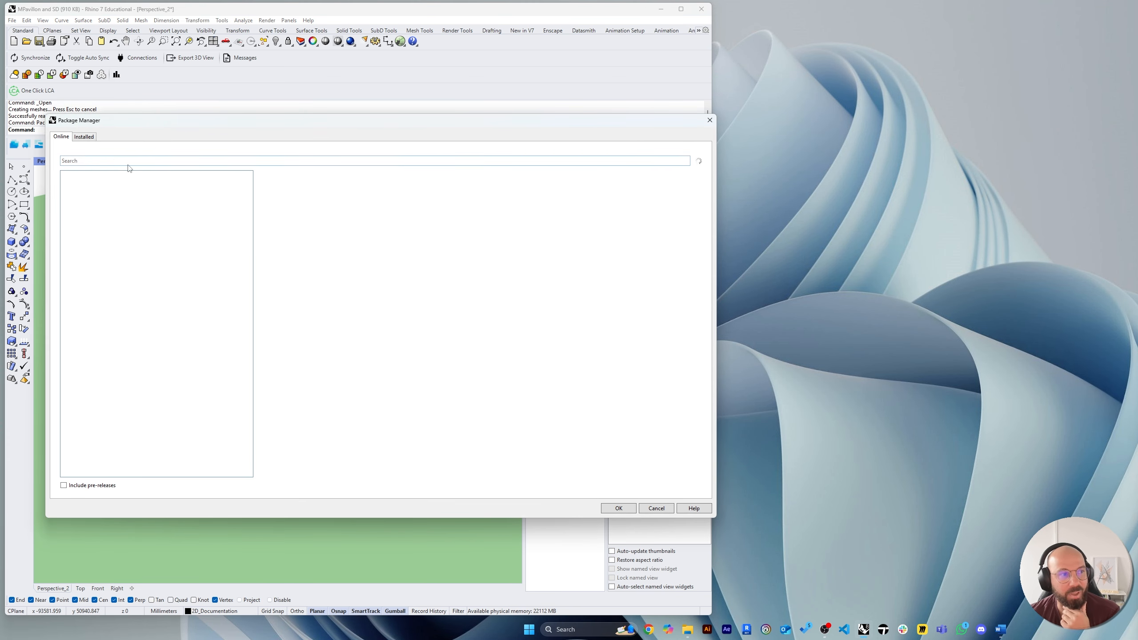
Try to search the online packages for ambrosinus, and reopen the Package Manager.
text(am)
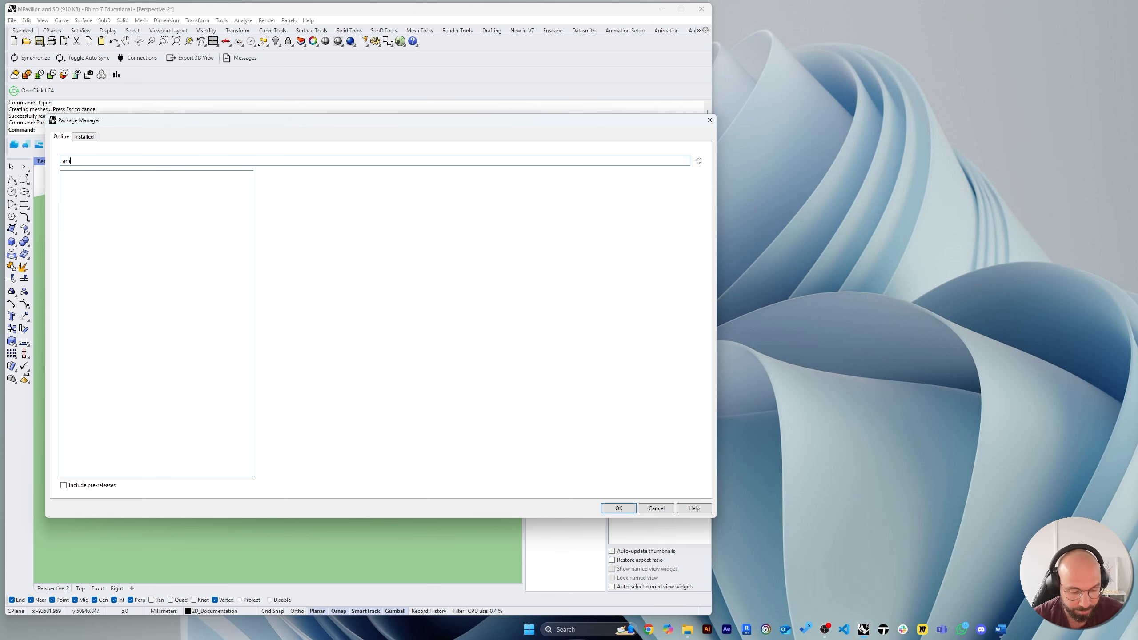
text(brosinus)
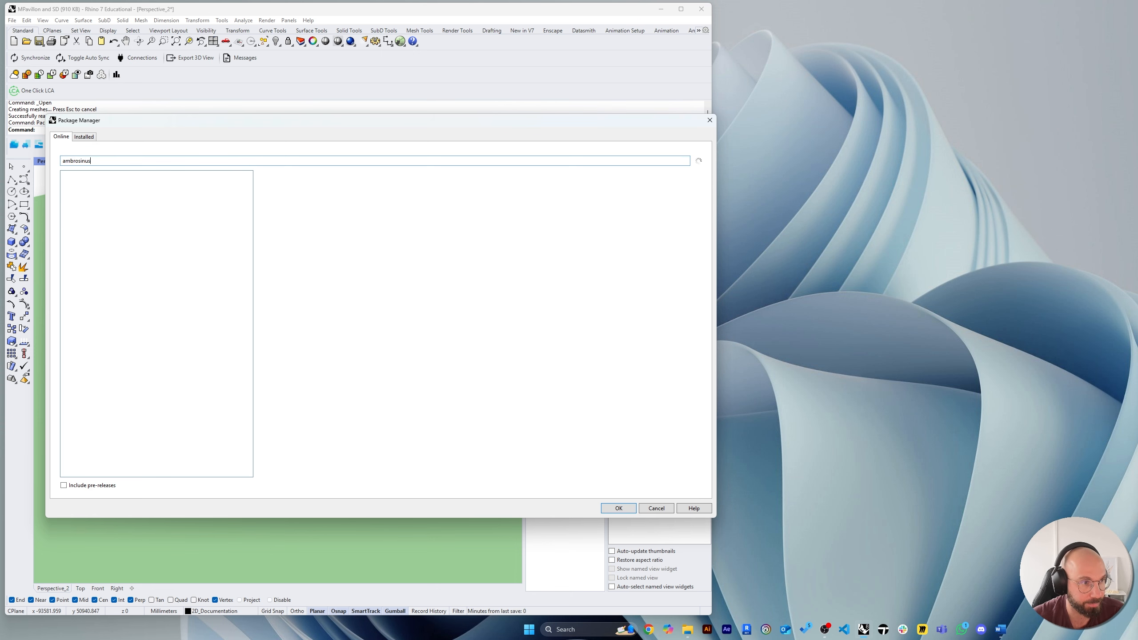
key(Return)
click(128, 161)
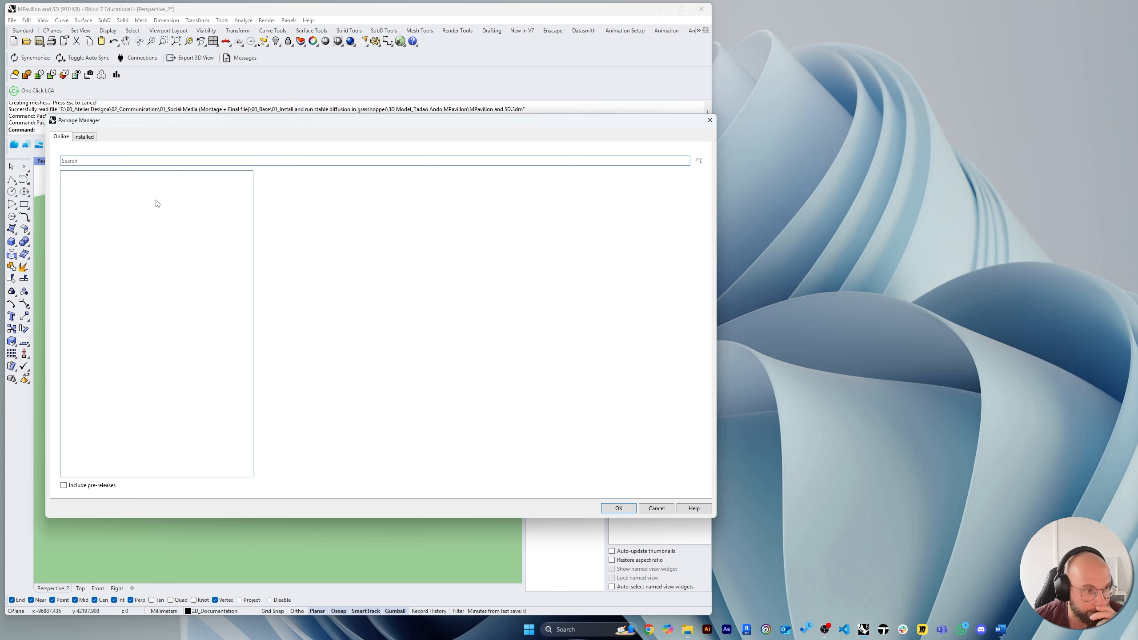
Search the online packages for ambro with pre-releases included, view the versions offered for Ambrosinus-Toolkit, and cancel the dialog.
click(84, 485)
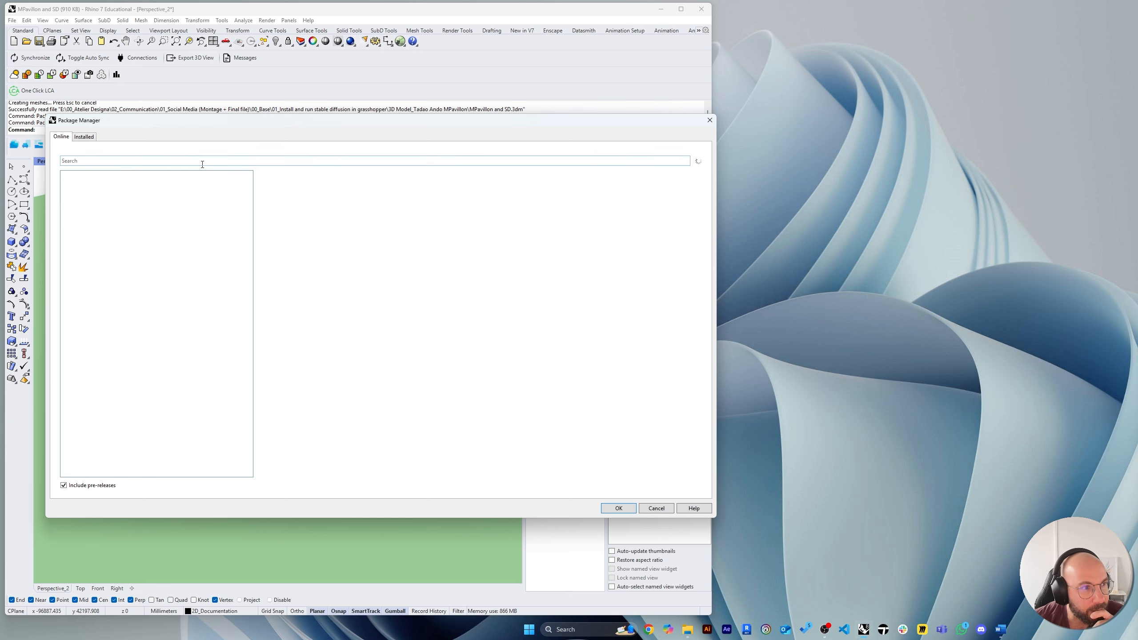
click(87, 161)
text(ambro)
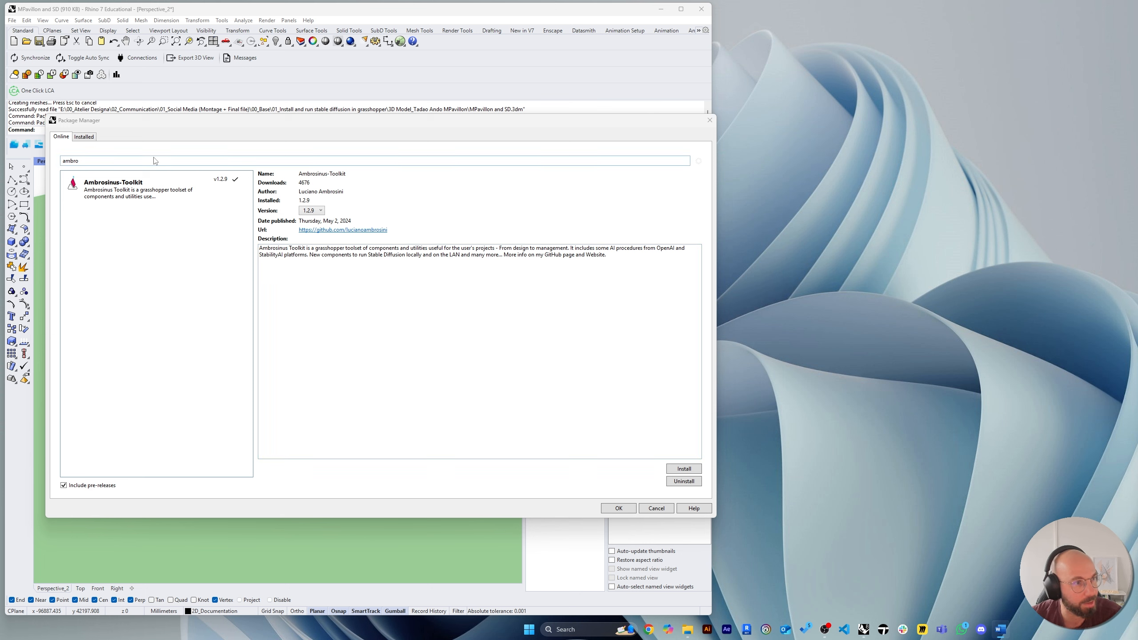
click(140, 161)
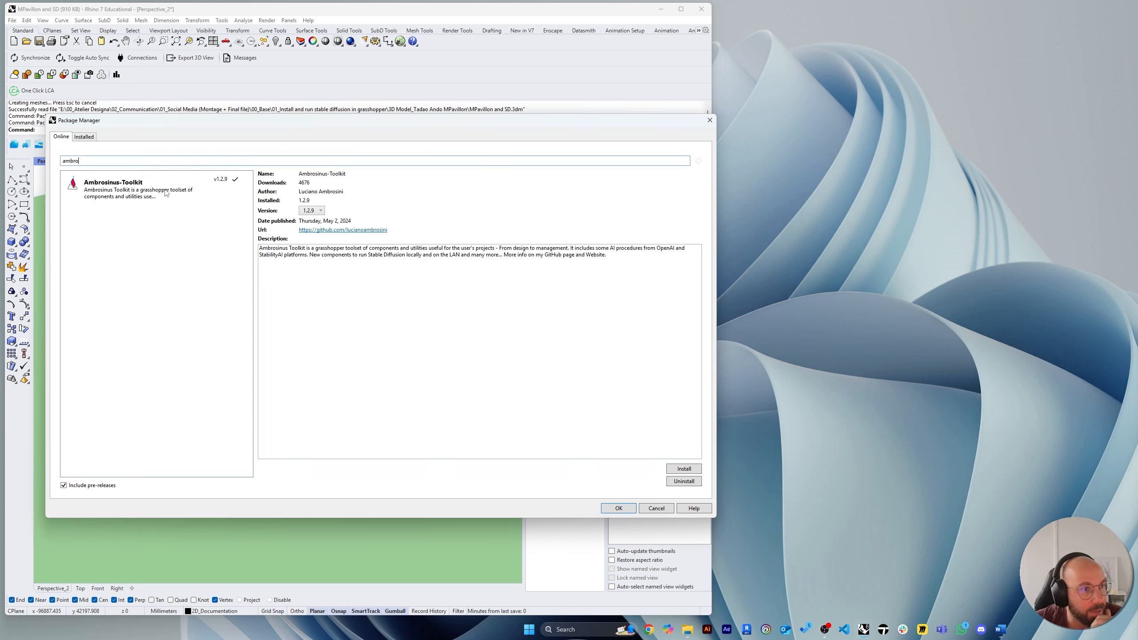
click(322, 212)
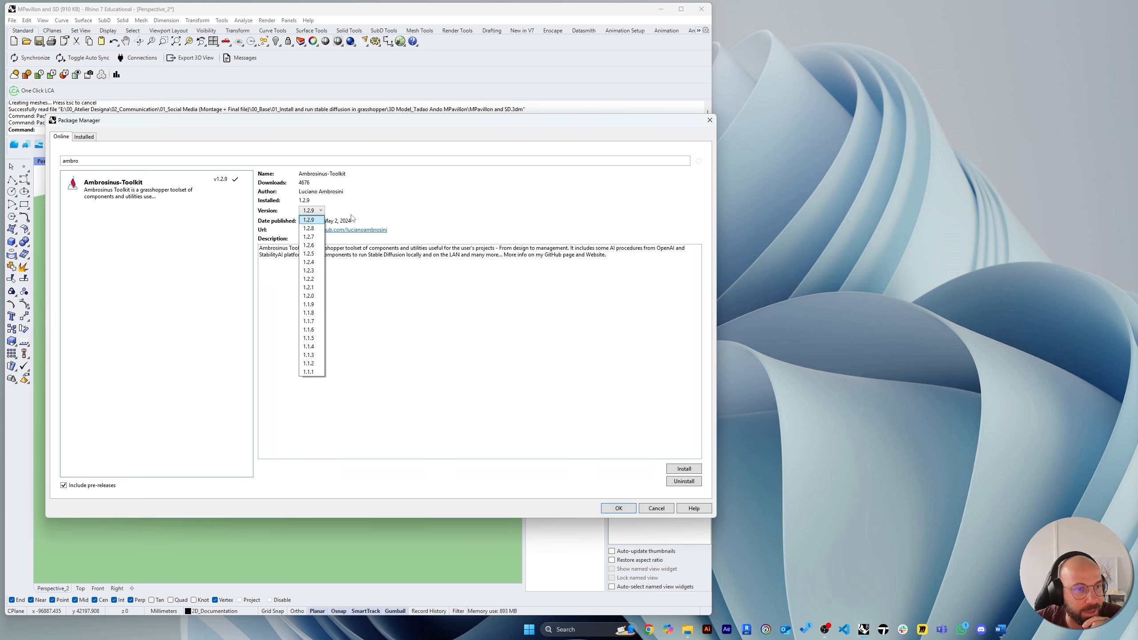
click(363, 209)
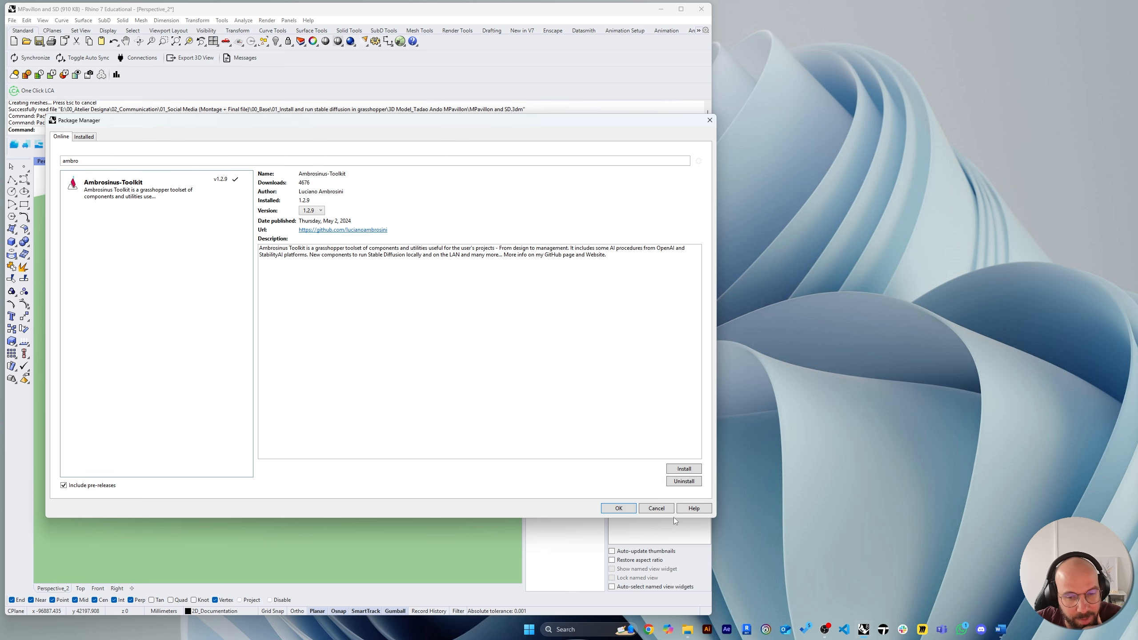
click(657, 510)
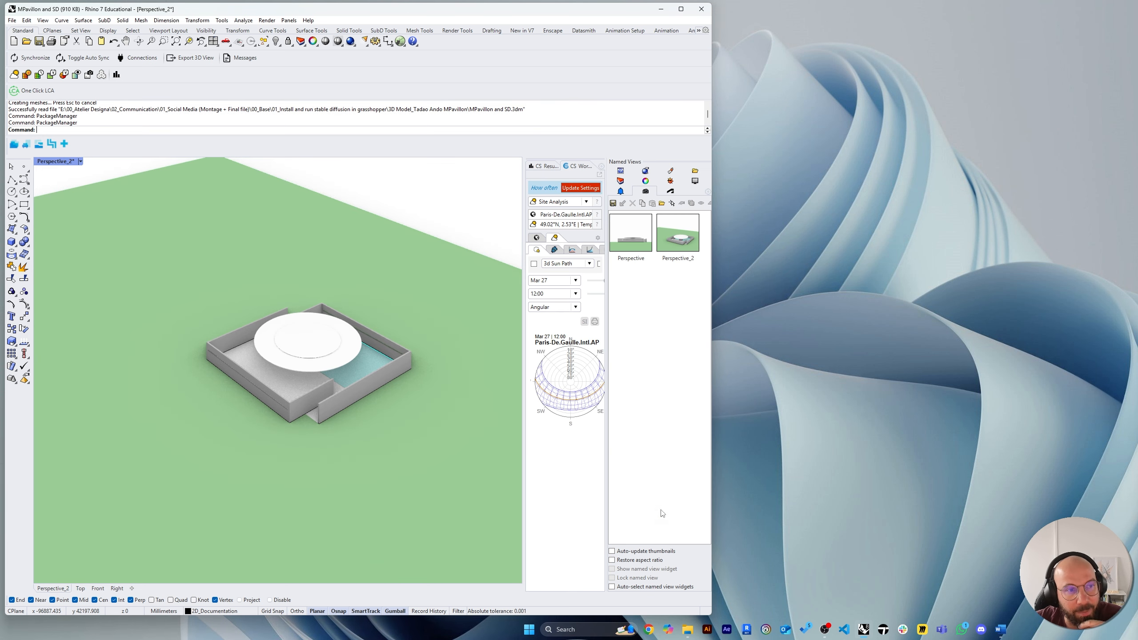
Switch to Chrome, search the web for foodforrhino, and open the Food4Rhino site from the results.
click(650, 630)
click(763, 348)
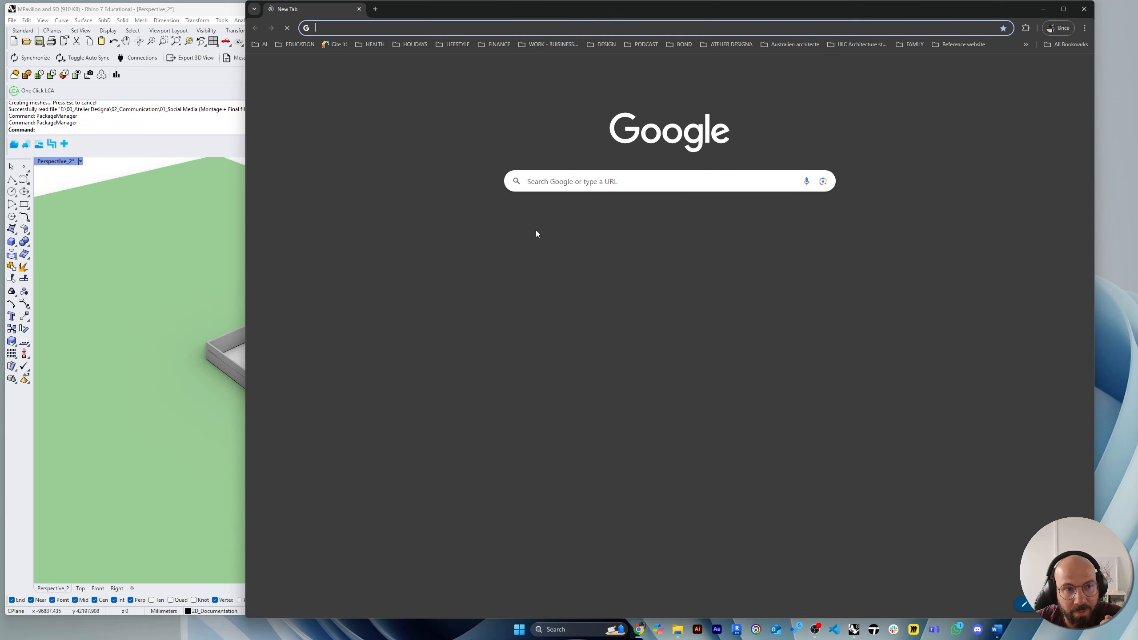
text(food)
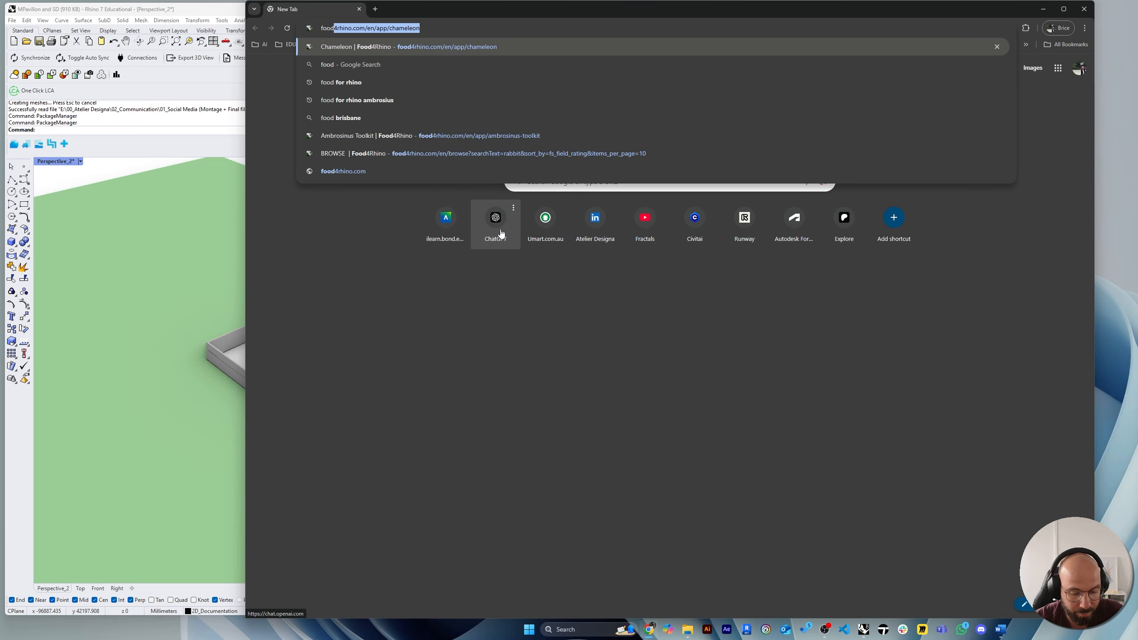
text(forrhino)
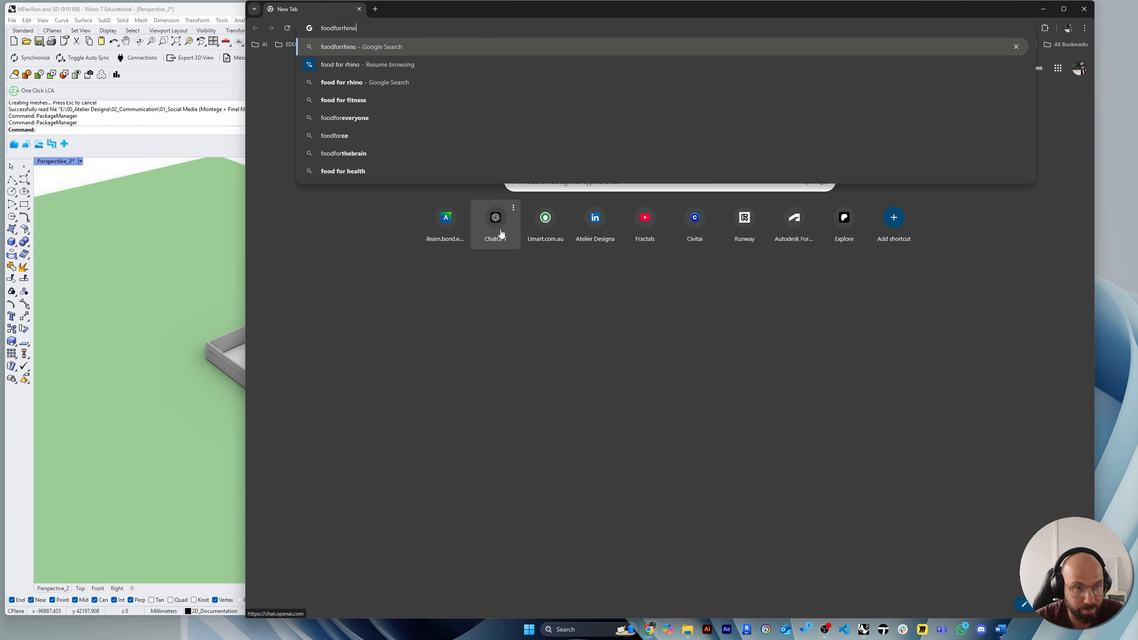
key(Return)
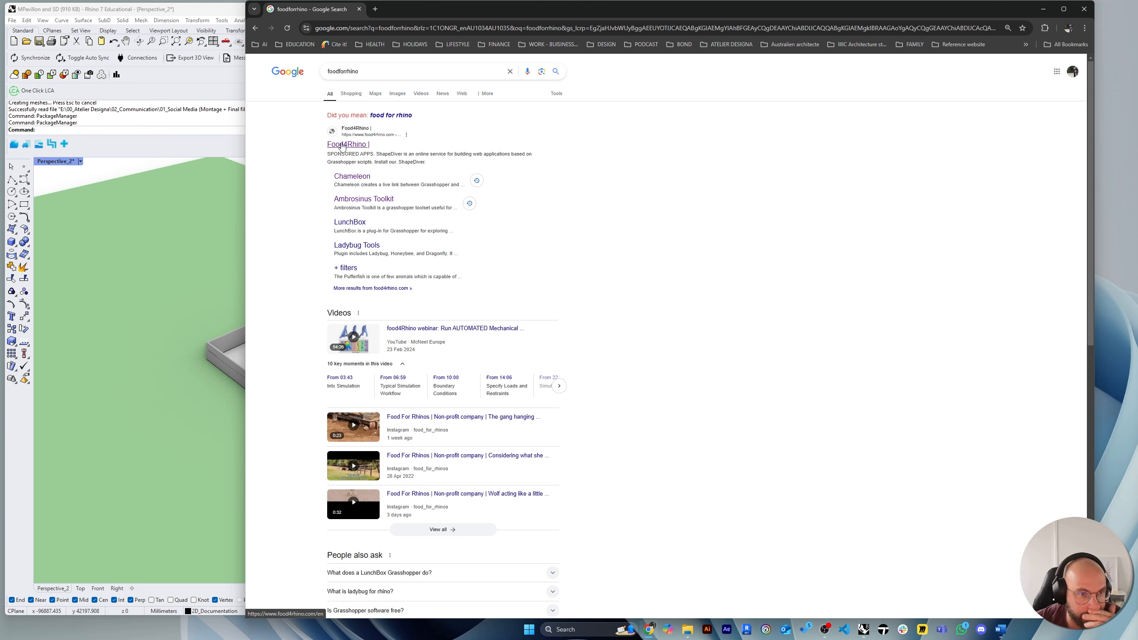
click(343, 145)
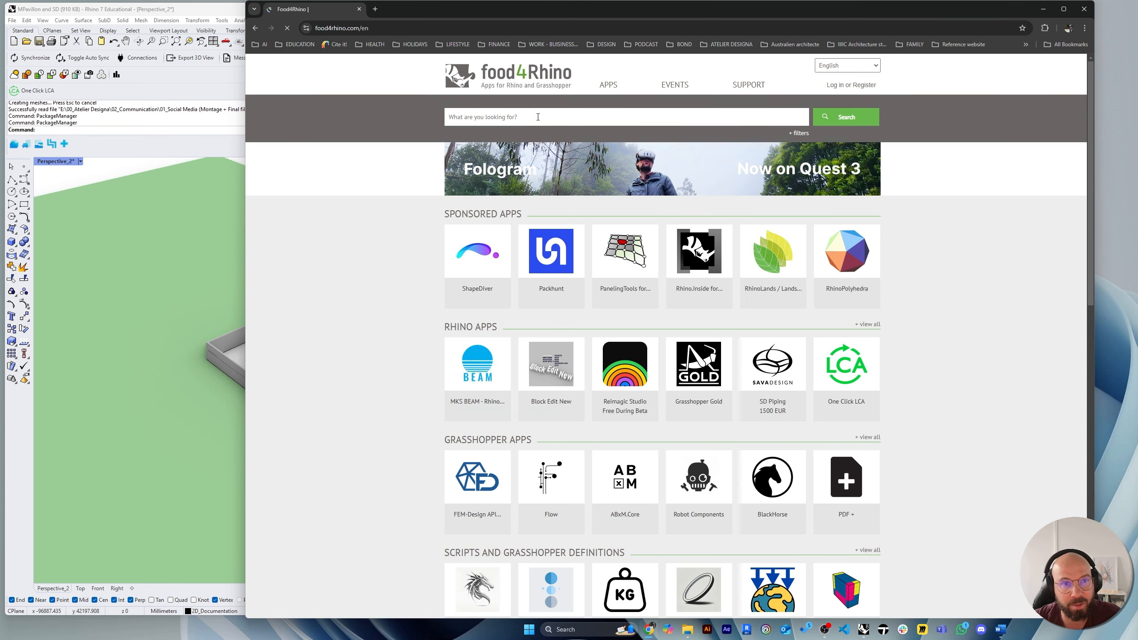
Search Food4Rhino for Ambrosinus and open the Ambrosinus Toolkit page.
click(537, 117)
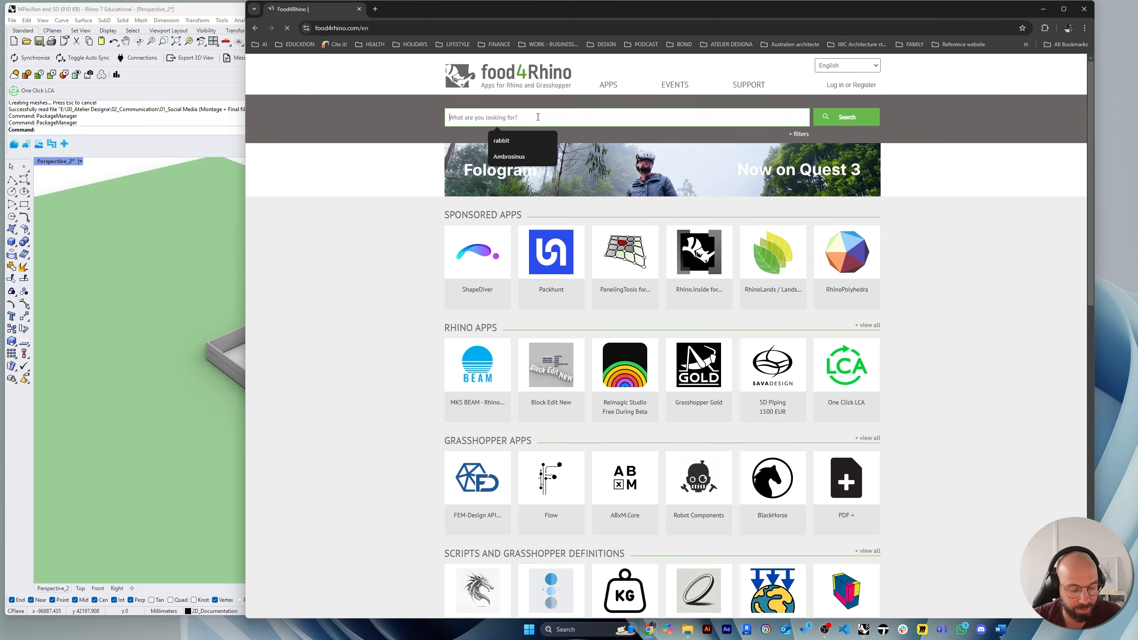
text(am)
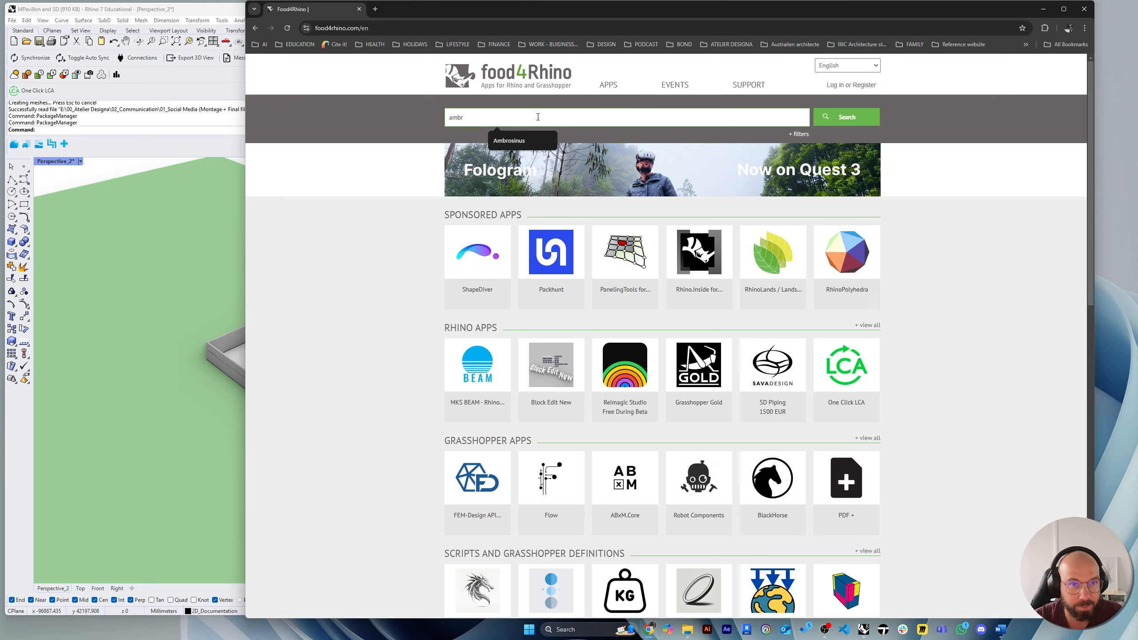
text(br)
click(519, 134)
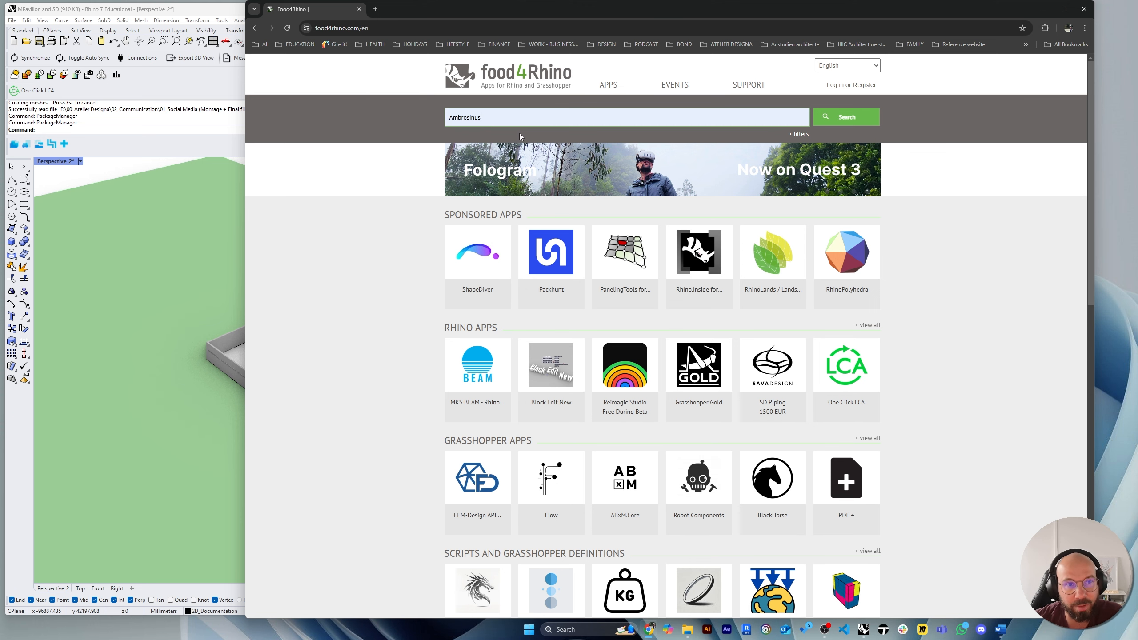
click(839, 117)
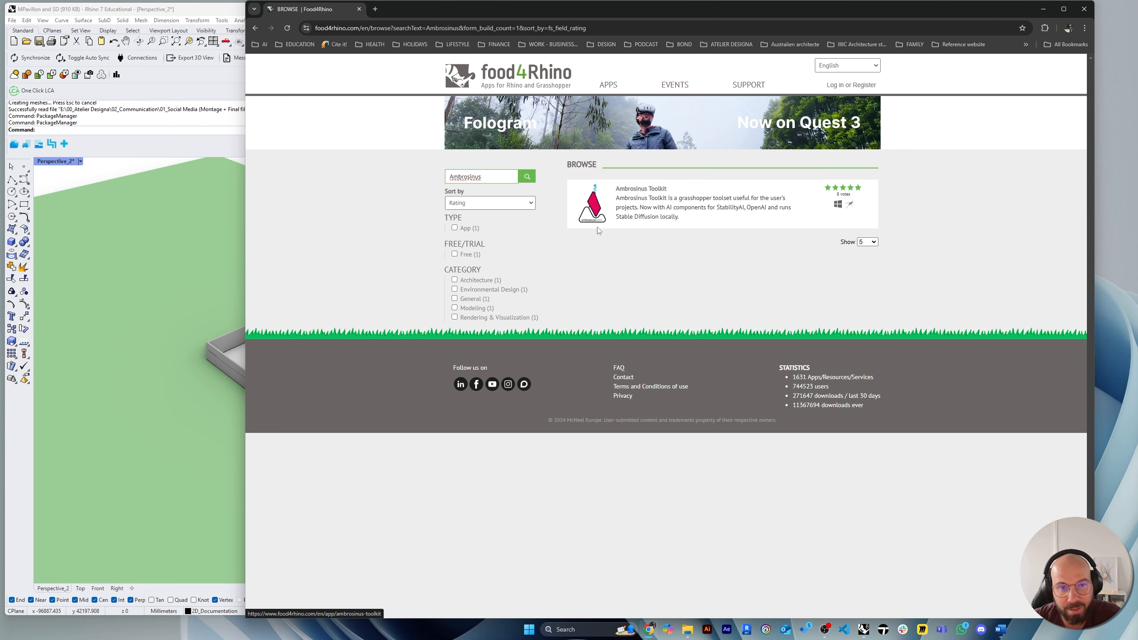
click(660, 192)
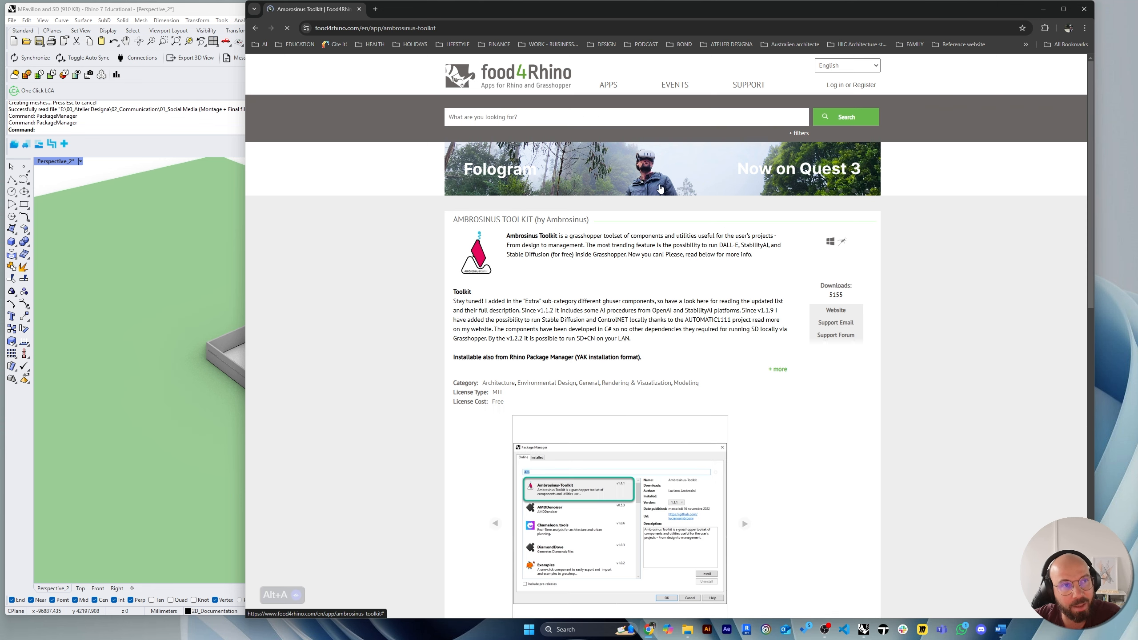
Review the toolkit's downloads, view the Rhino account login required for Ambrosinus_Toolkit_v1.2.9, and return to the toolkit page.
scroll(596, 368, down, 2)
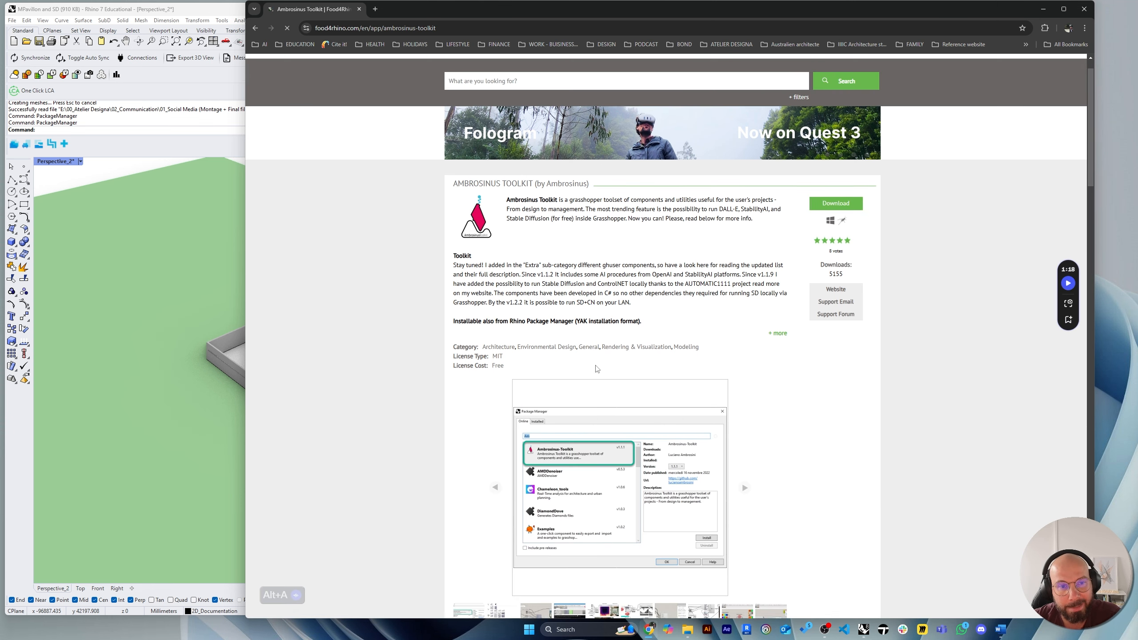
scroll(628, 341, down, 10)
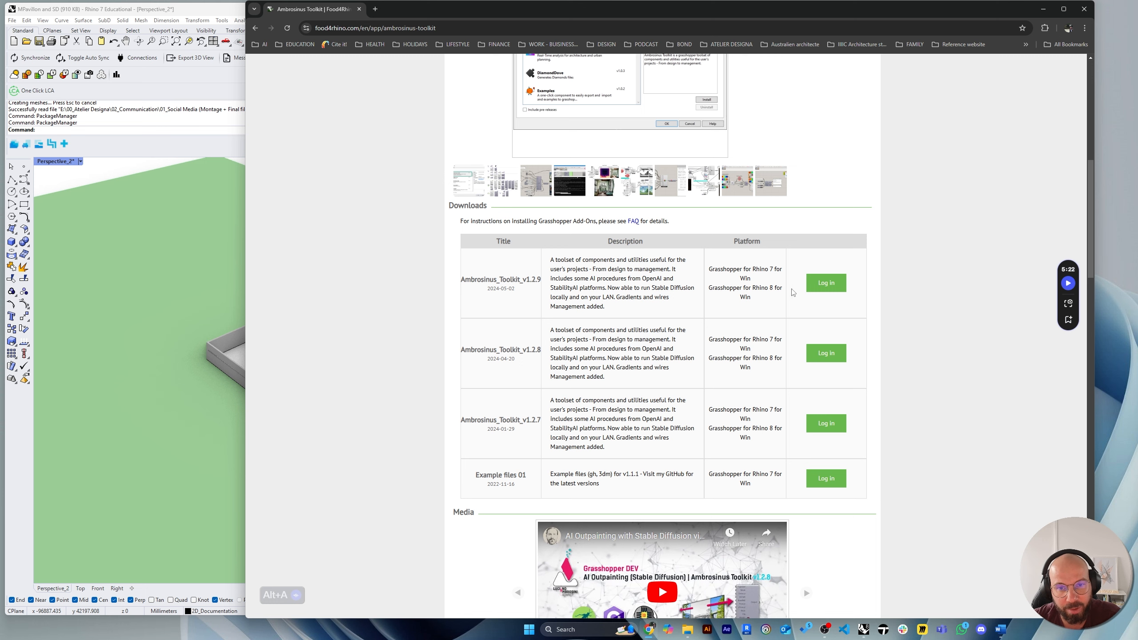
click(822, 285)
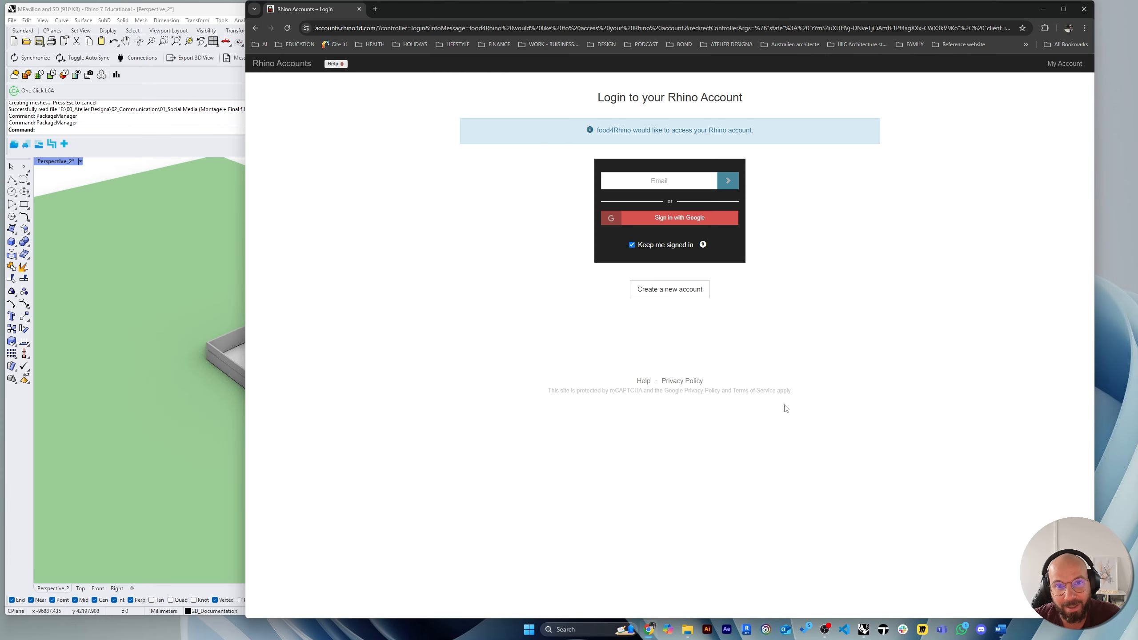
click(668, 183)
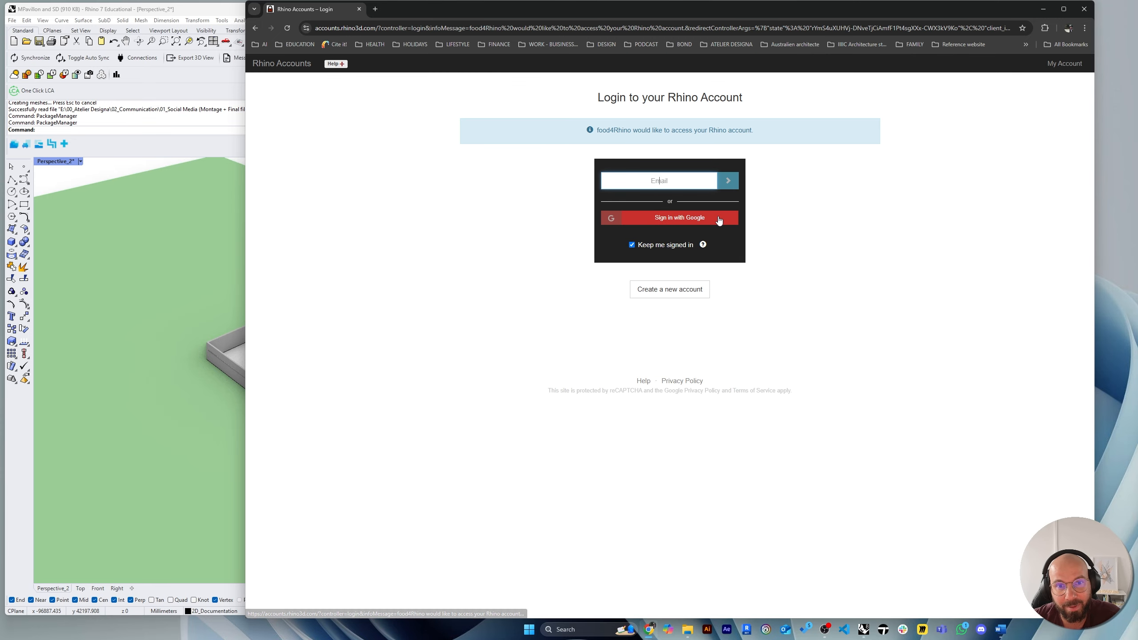
click(254, 28)
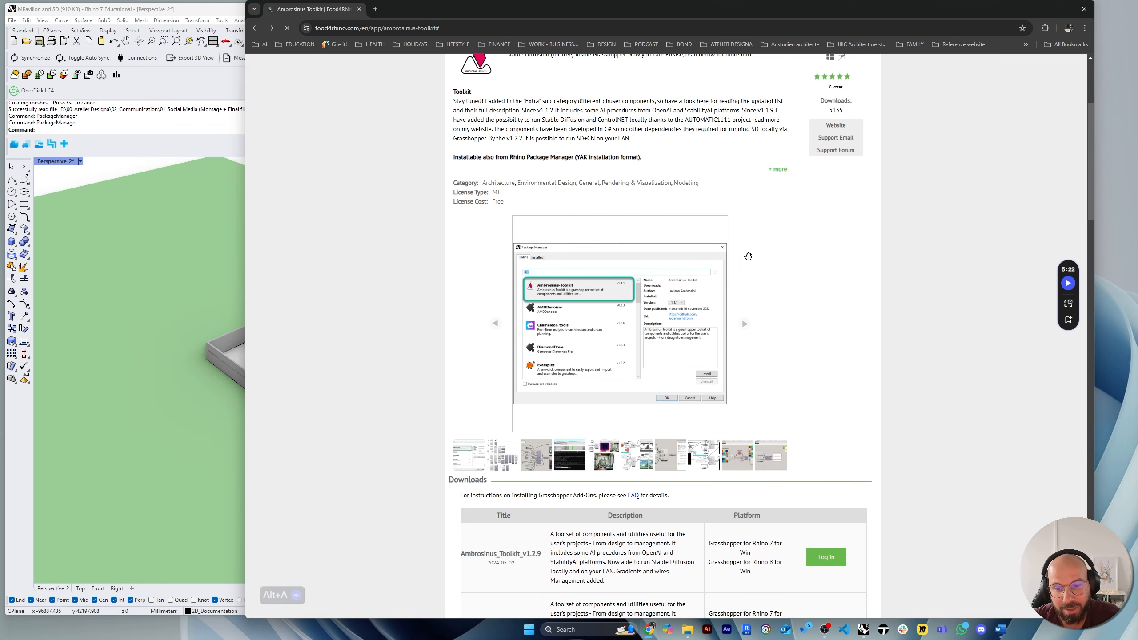
scroll(762, 277, down, 1)
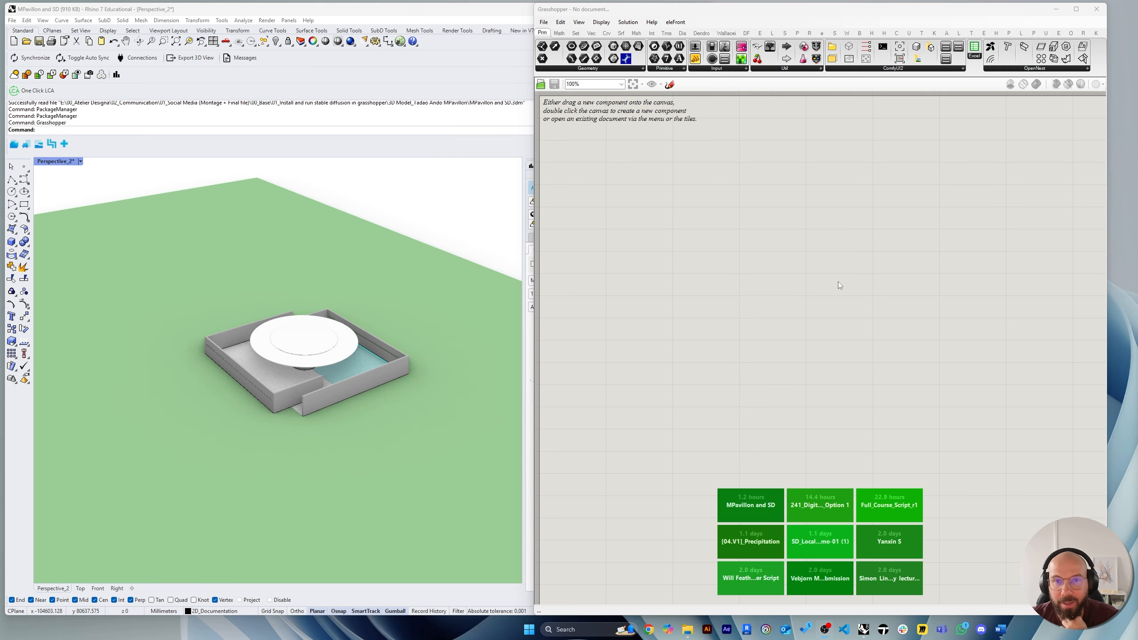
Widen the Grasshopper window and download the v129 AIimg2img_base&server_demo-01 definition from the SD_ControlNET_locally folder of the Ambrosinus-Toolkit GitHub repository.
drag(1115, 248, 1137, 249)
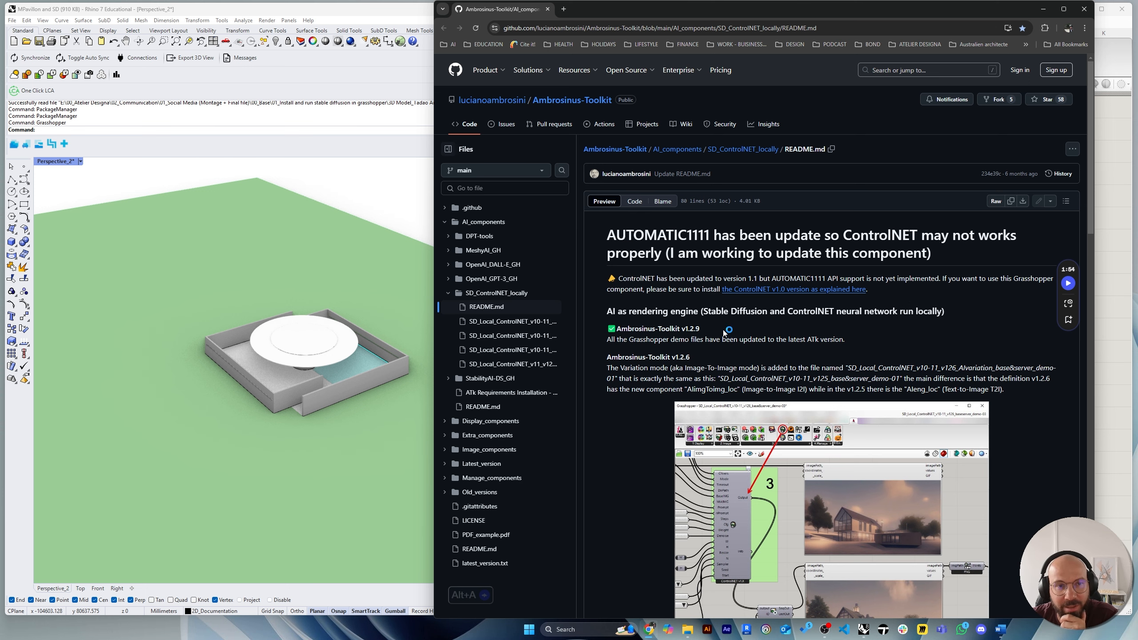
scroll(759, 364, down, 1)
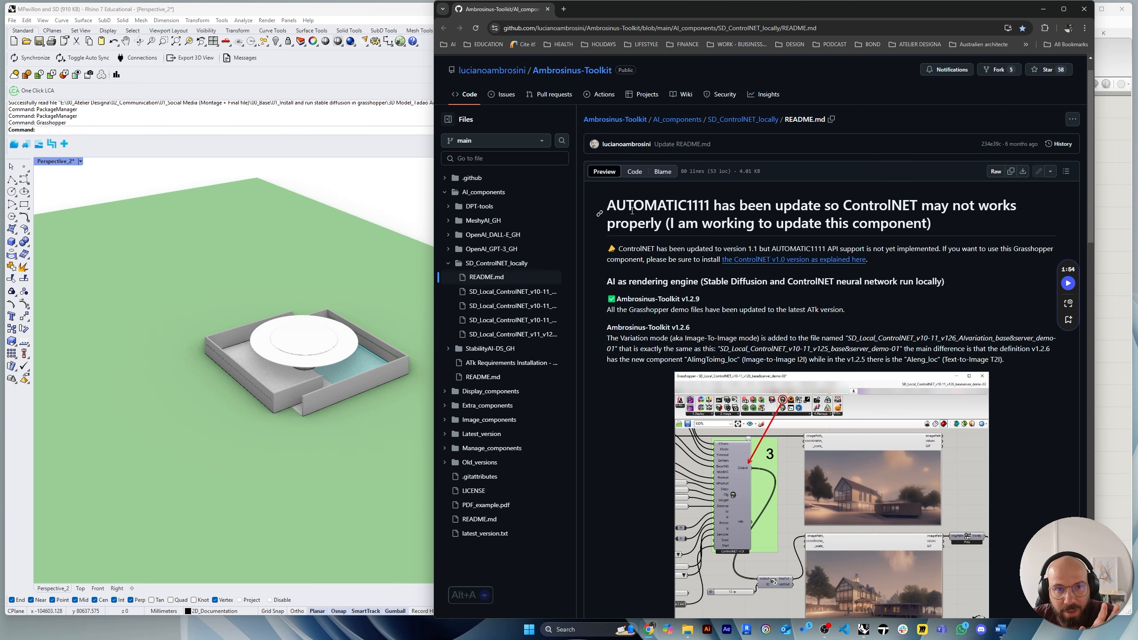
scroll(633, 211, down, 2)
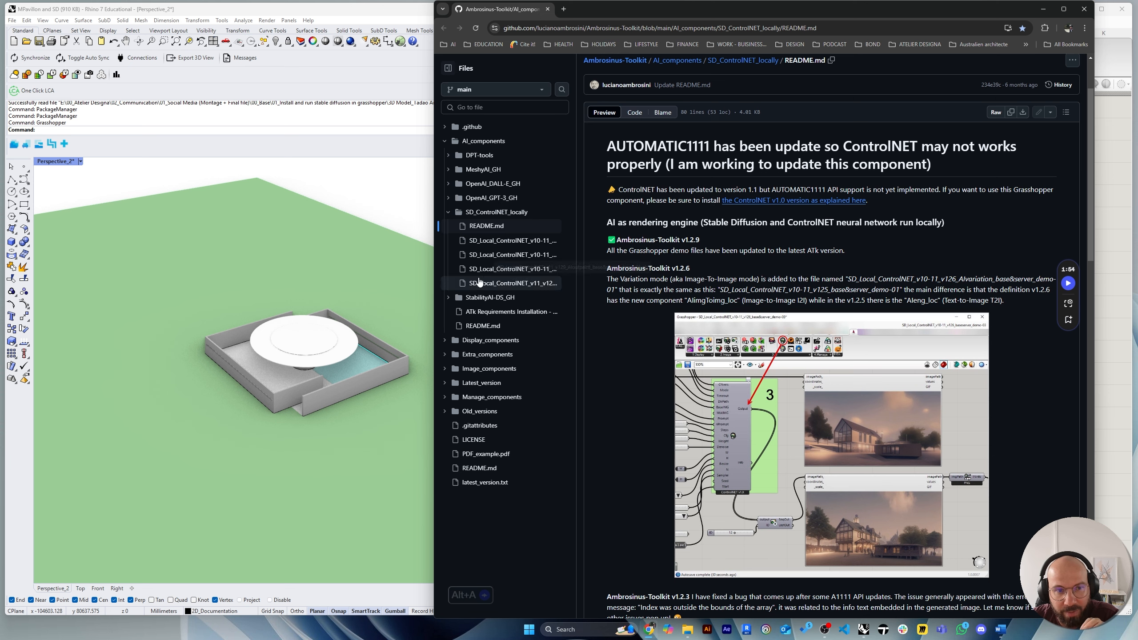
click(511, 241)
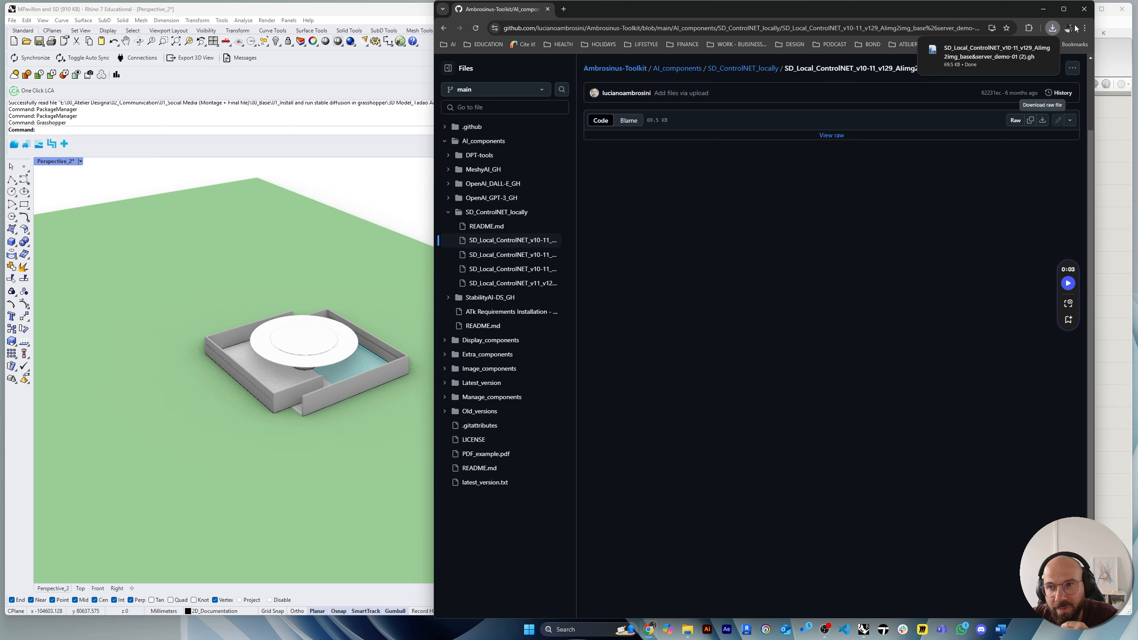
click(1042, 10)
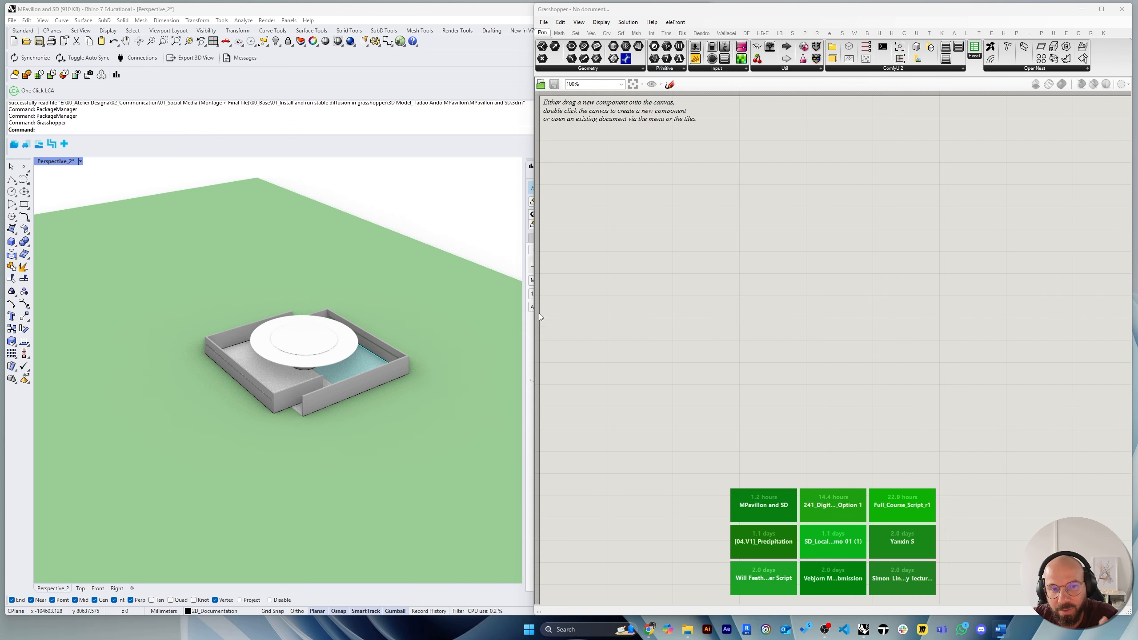
Narrow the Grasshopper window to sit beside Rhino, and bring up the models folder window and move it off the Grasshopper canvas.
drag(540, 317, 579, 299)
drag(583, 299, 714, 309)
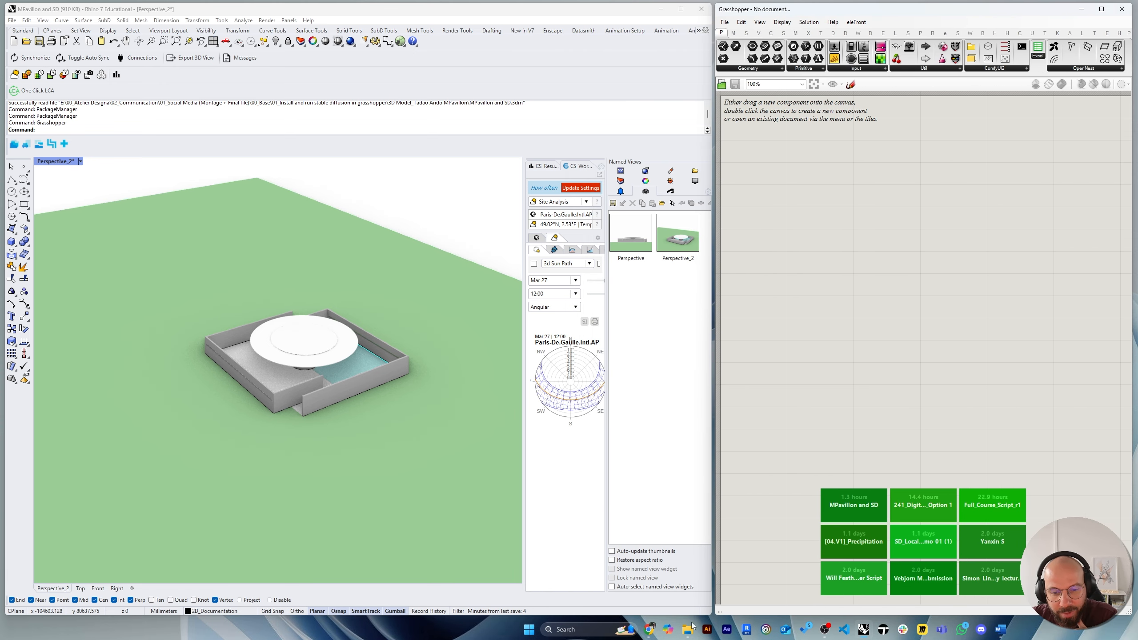
mouse_move(690, 627)
click(707, 600)
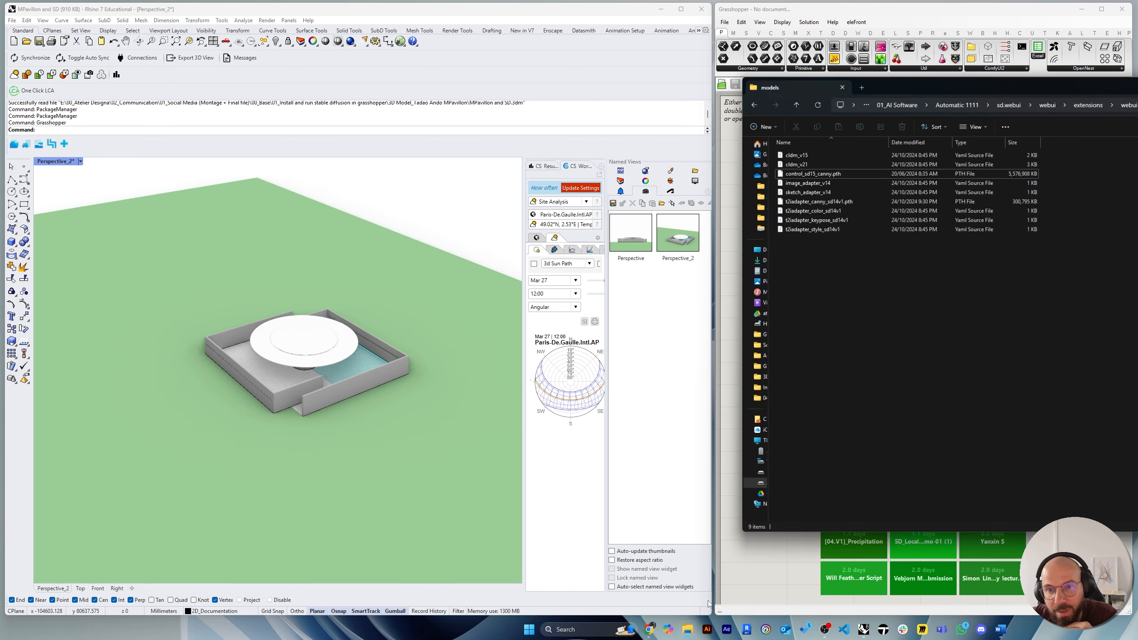
drag(998, 81, 401, 94)
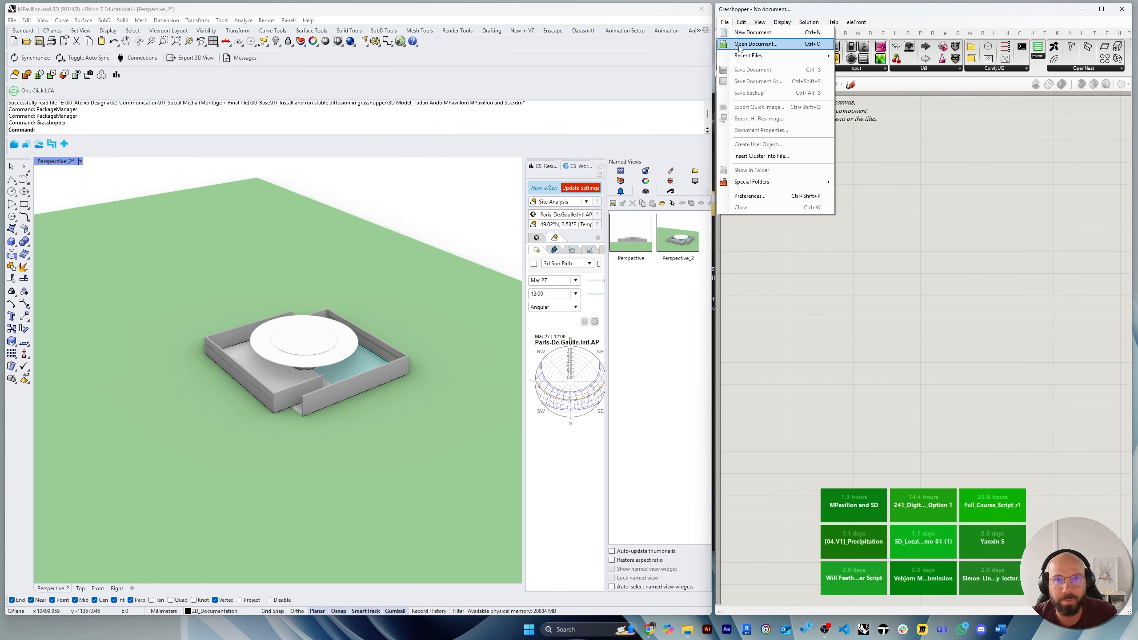
Open the MPavillon and SD Grasshopper definition from the 3D Model_Tadao Ando MPavillon folder.
click(761, 44)
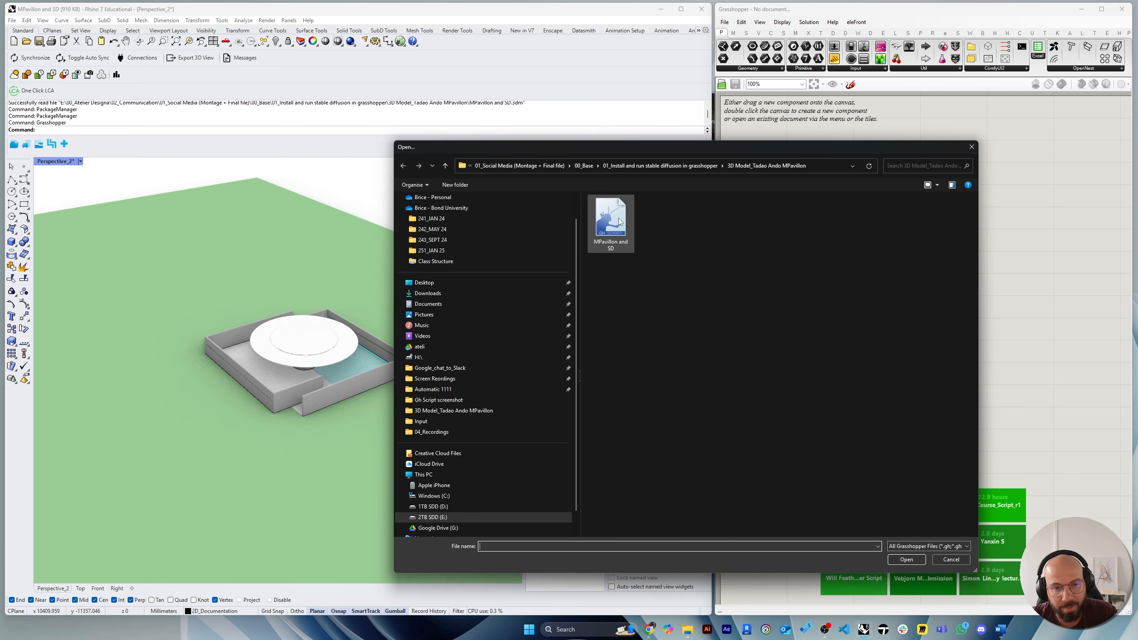
click(620, 221)
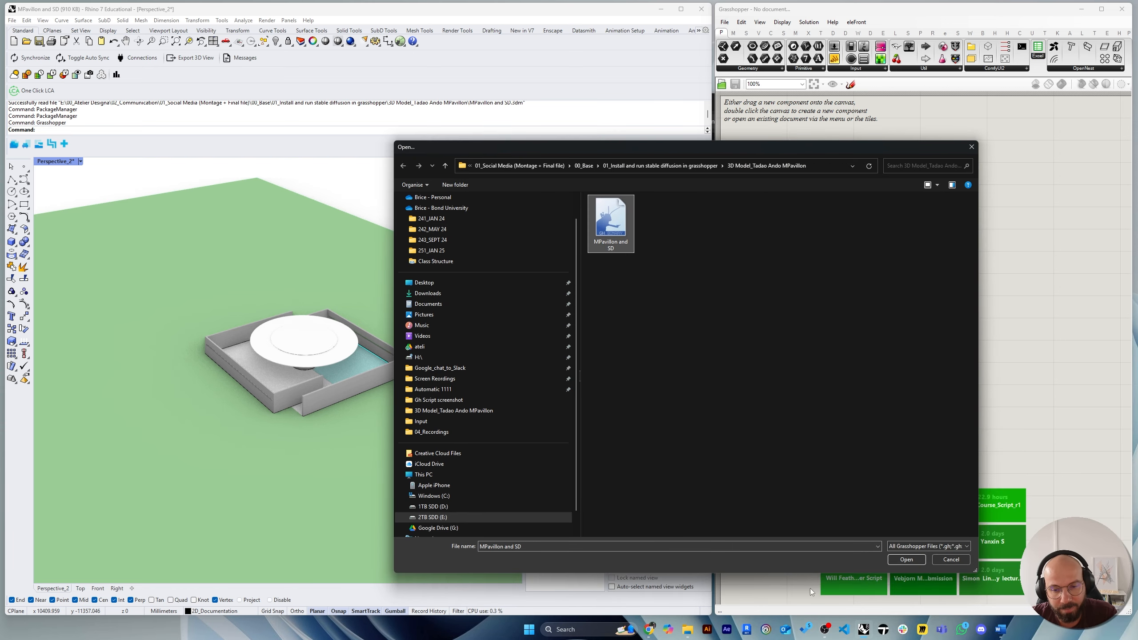
click(909, 565)
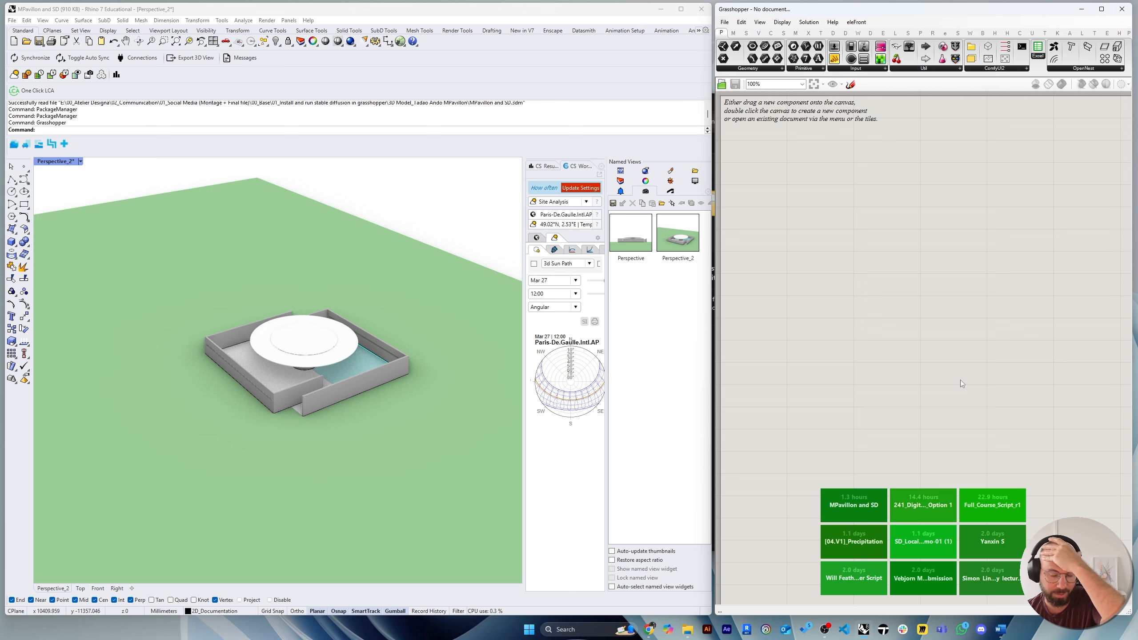
Examine the Open Automatic 1111, Pick your model and Generate your image groups of the Grasshopper definition.
scroll(876, 254, down, 4)
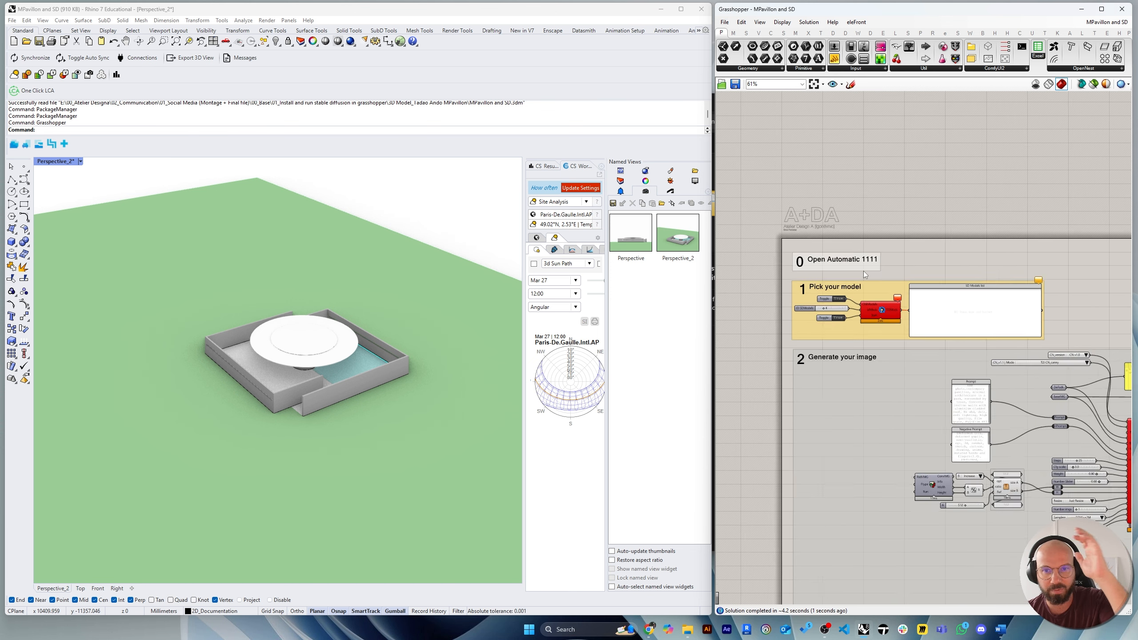
scroll(791, 250, up, 4)
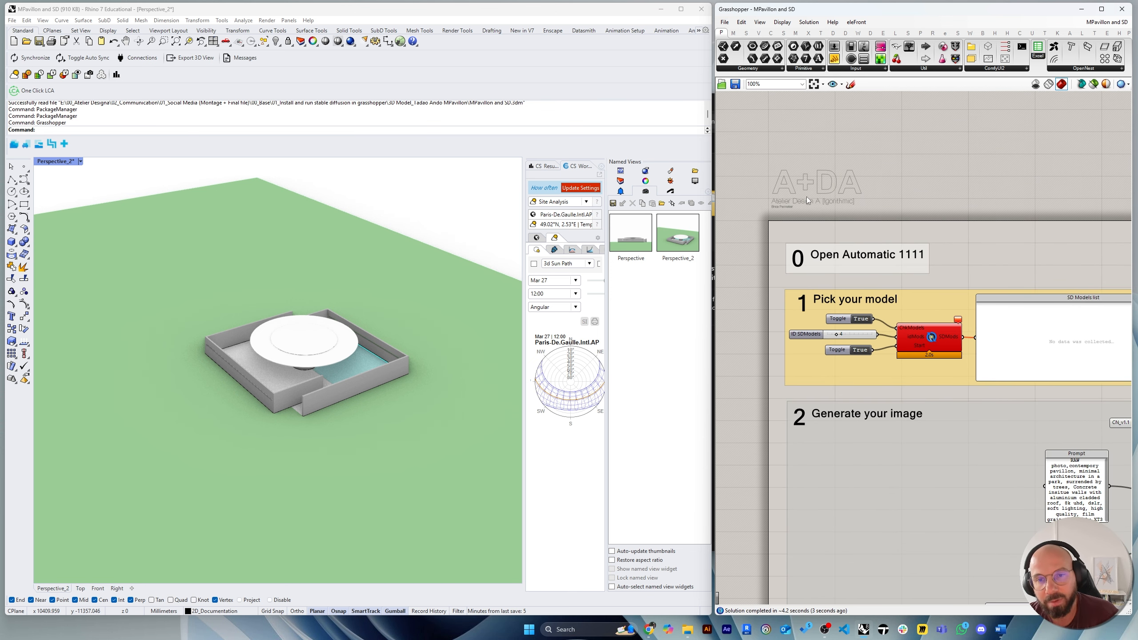
scroll(807, 198, up, 3)
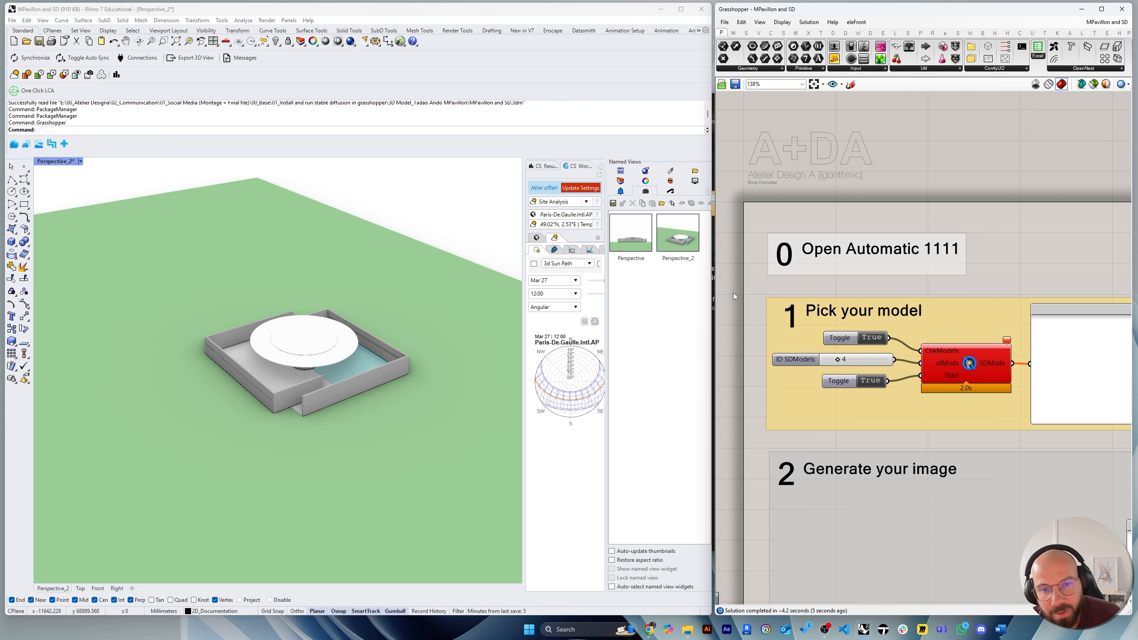
drag(712, 294, 708, 294)
scroll(824, 340, down, 4)
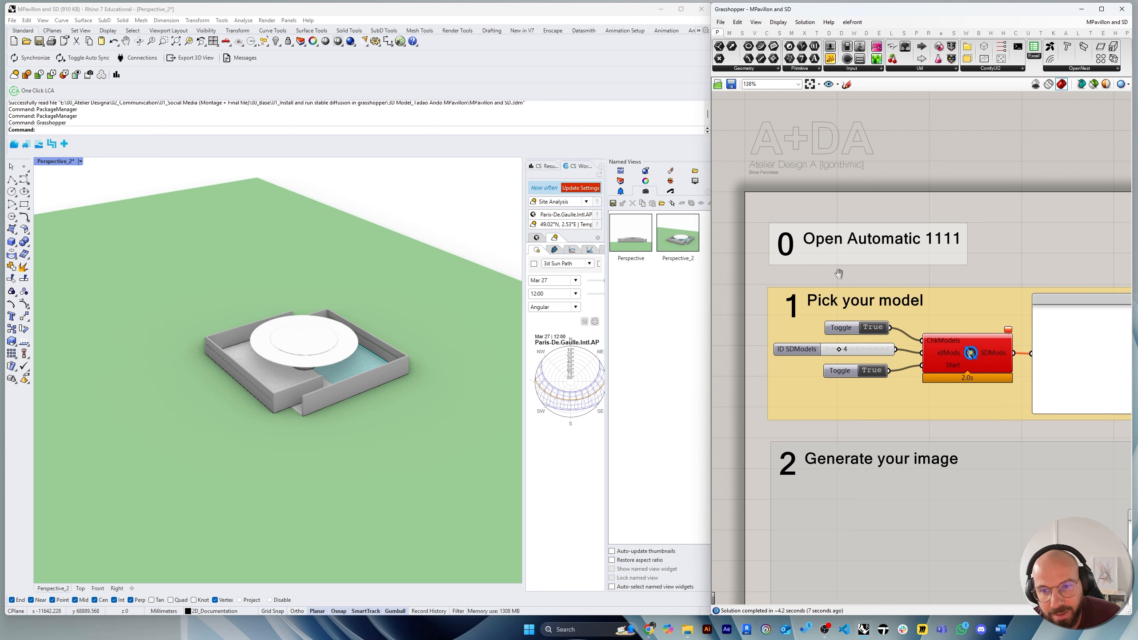
scroll(833, 342, up, 8)
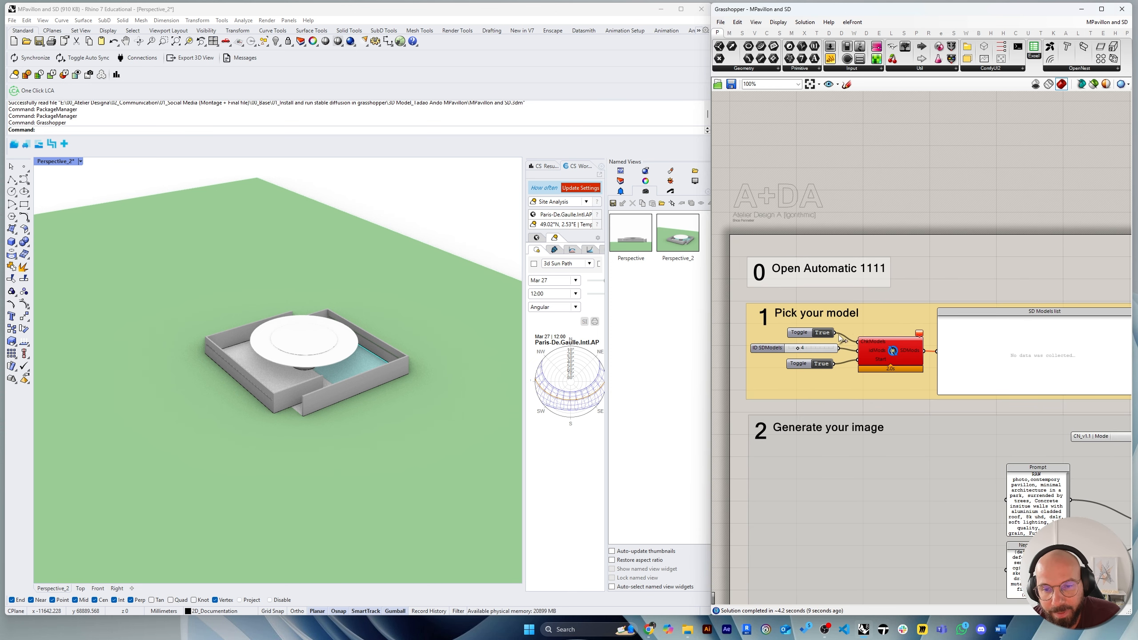
scroll(818, 292, down, 5)
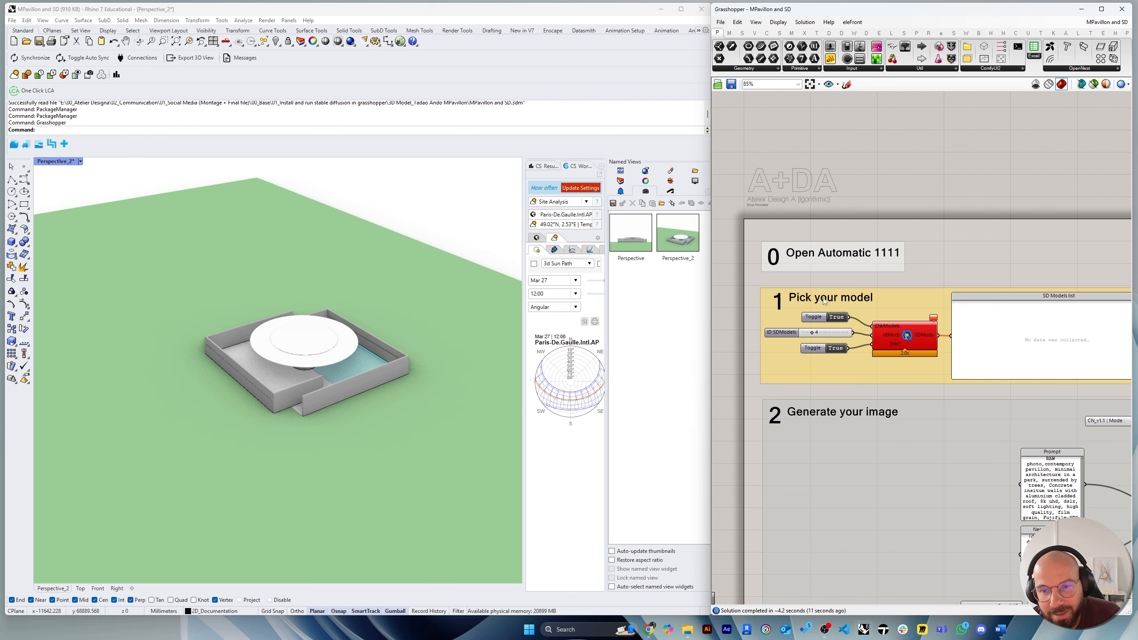
scroll(811, 281, down, 3)
right_drag(853, 338, 838, 332)
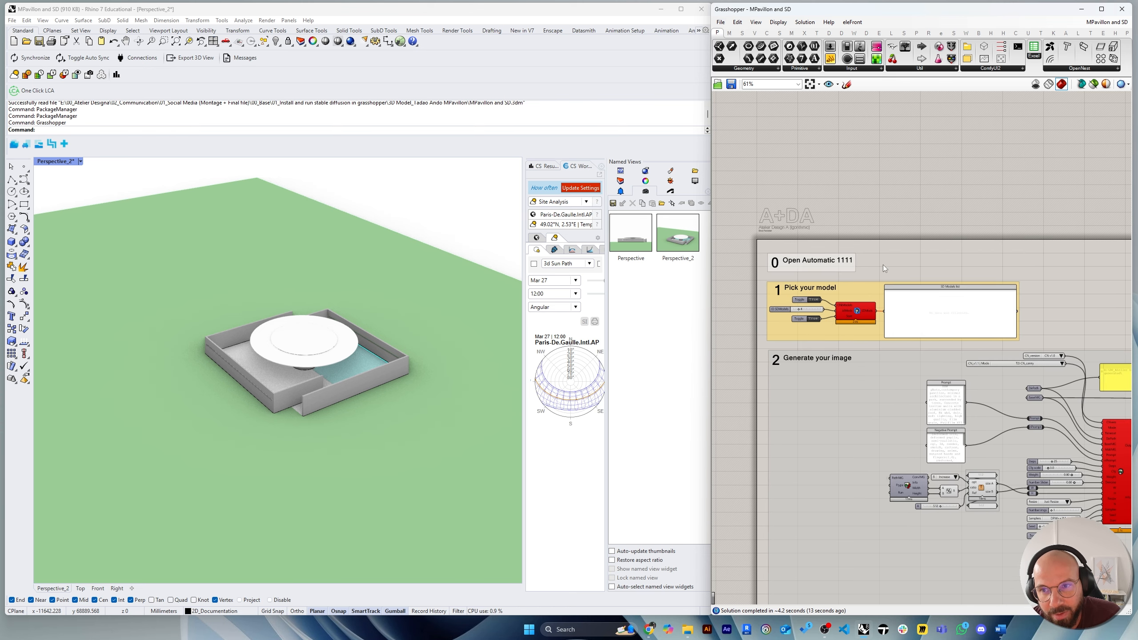
scroll(897, 251, up, 5)
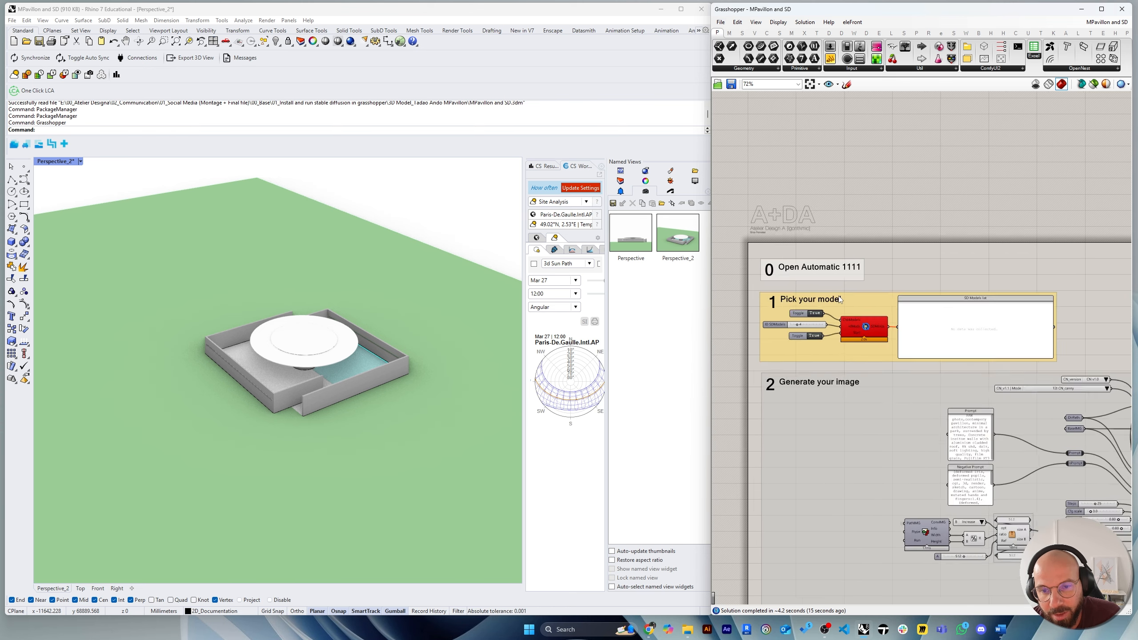
Open the sd.webui folder under 01_AI Software and Automatic 1111 on the 2TB SDD (E:) drive.
scroll(907, 287, down, 4)
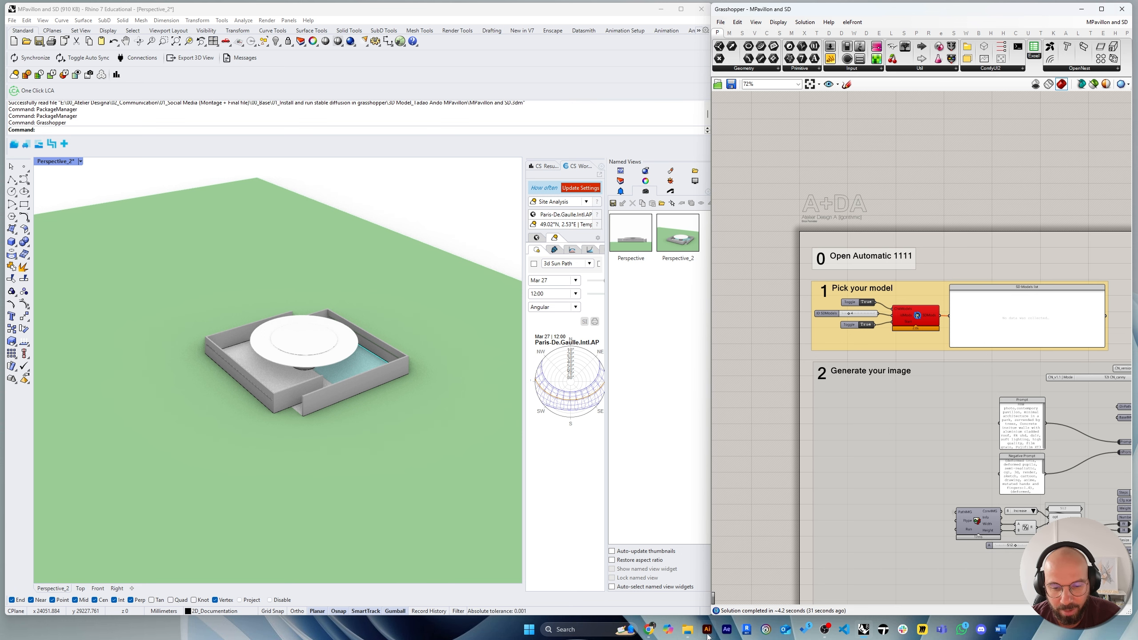
mouse_move(684, 635)
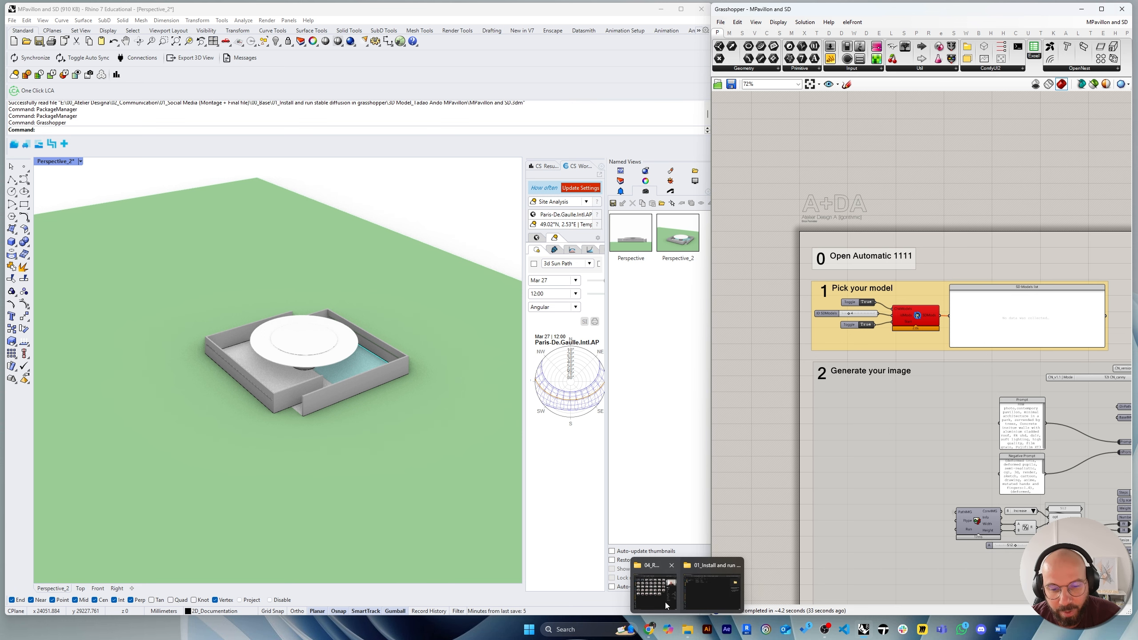
click(712, 592)
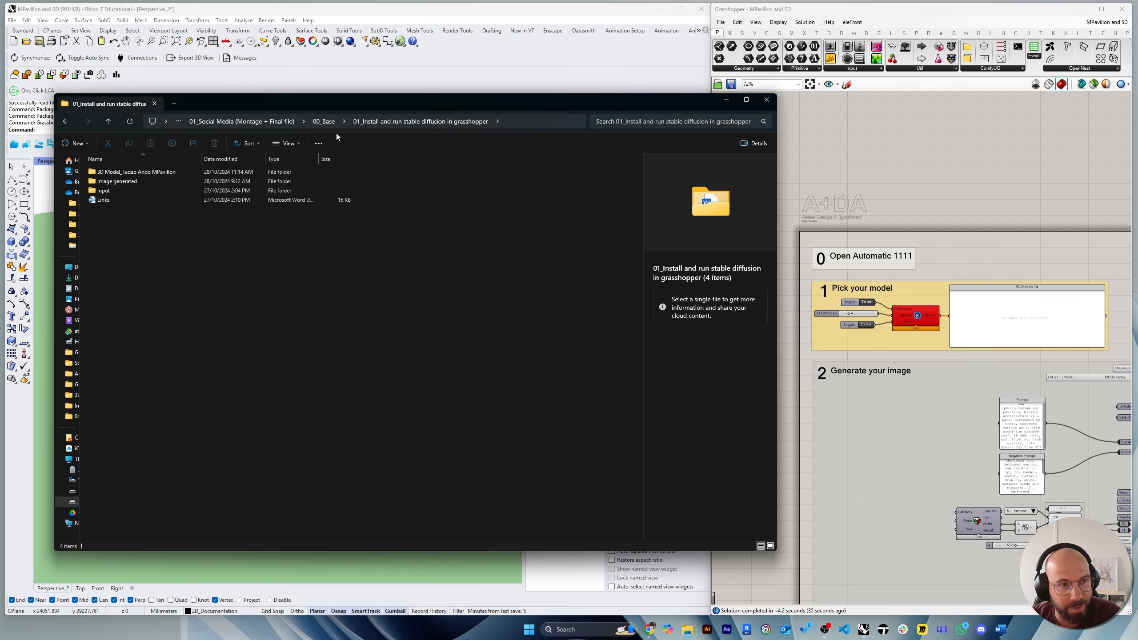
drag(285, 103, 394, 117)
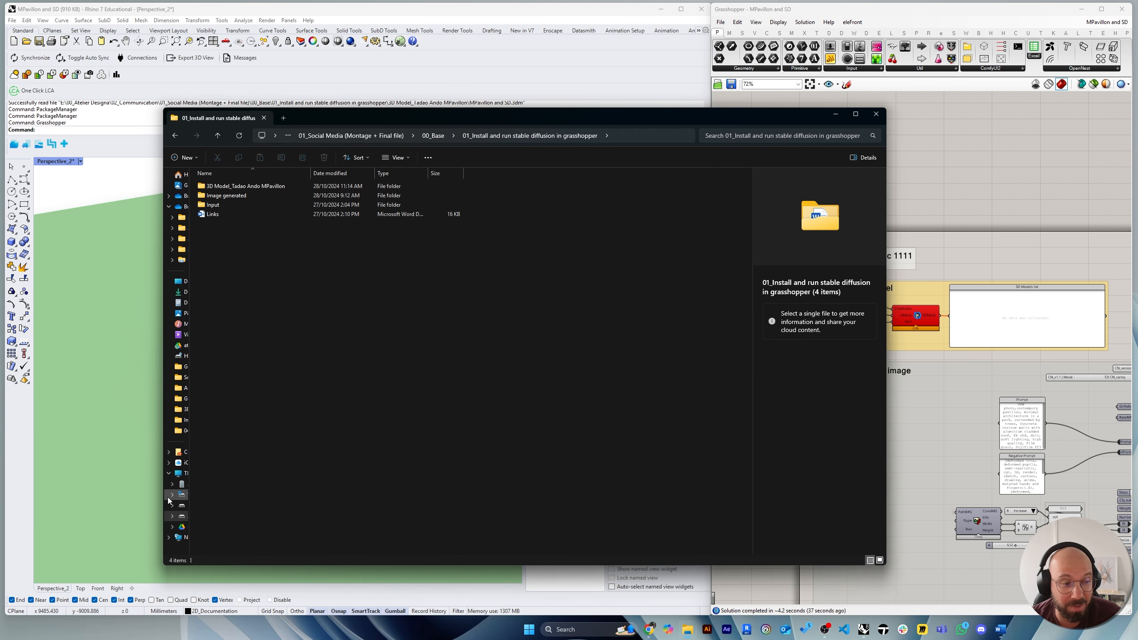
click(179, 516)
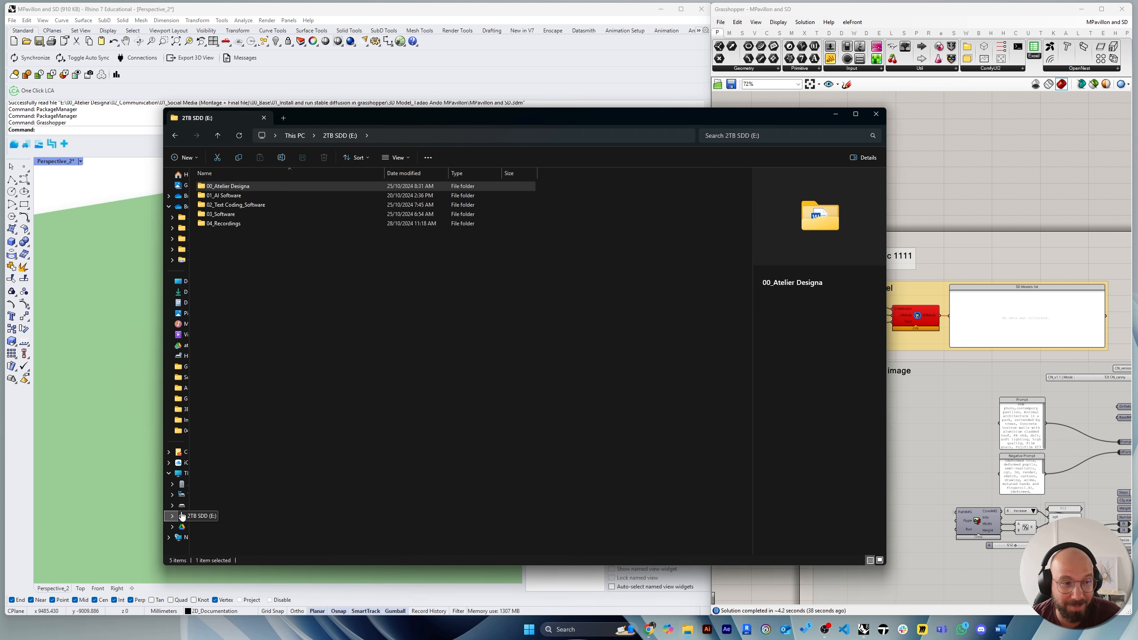
double_click(249, 196)
click(253, 186)
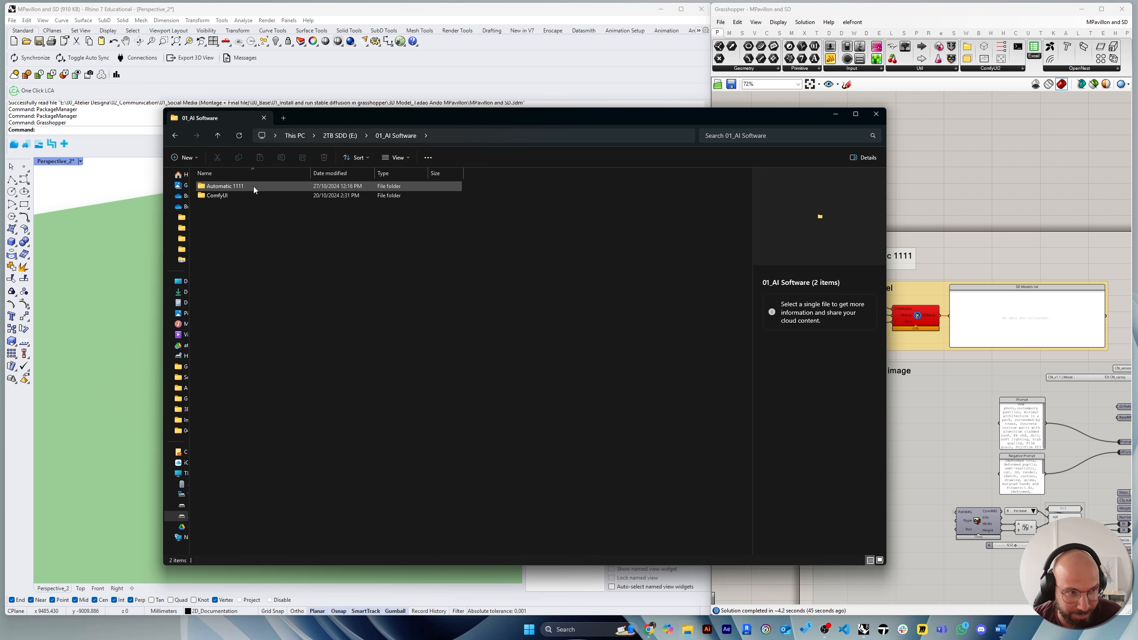
double_click(254, 185)
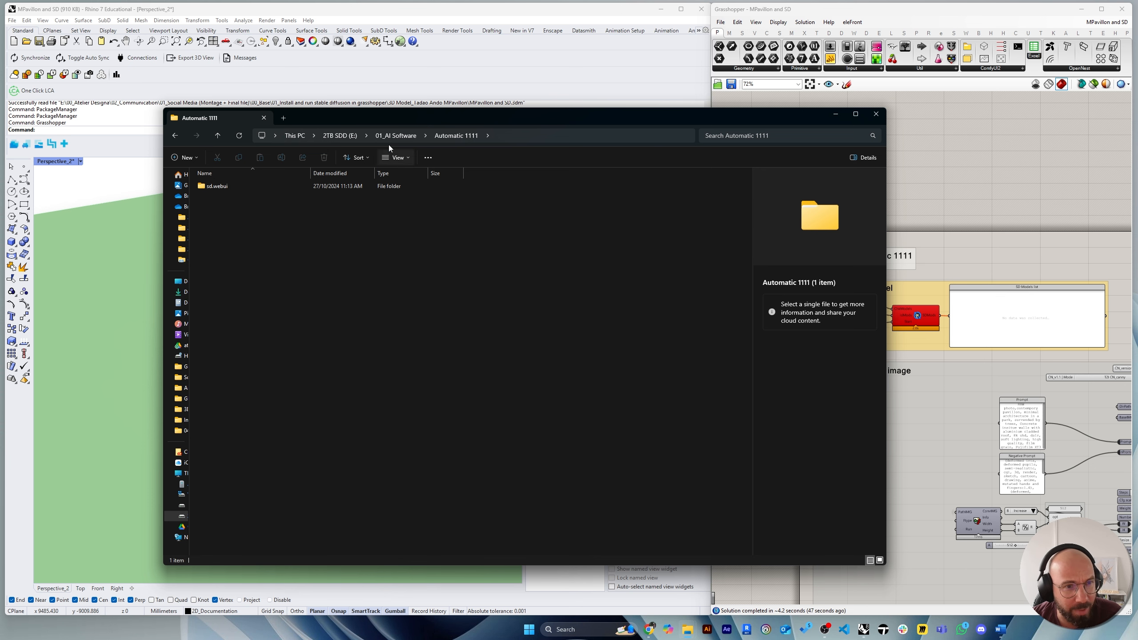
double_click(255, 188)
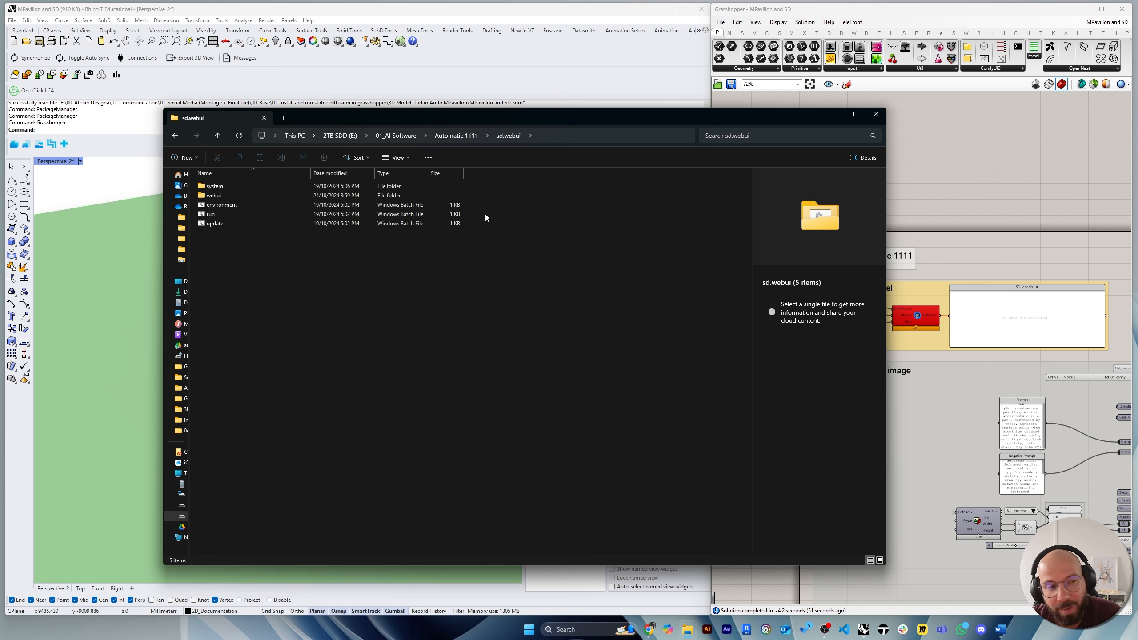
Launch AUTOMATIC1111 with the run batch file, and minimize the browser, folder and console windows to return to Grasshopper.
double_click(219, 215)
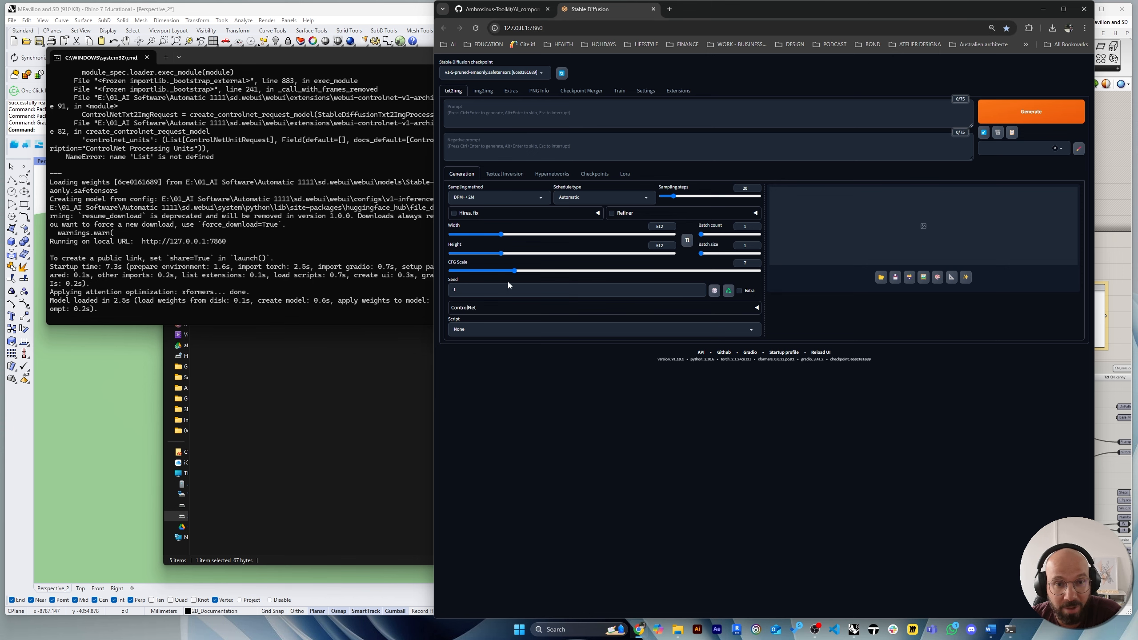
click(1043, 9)
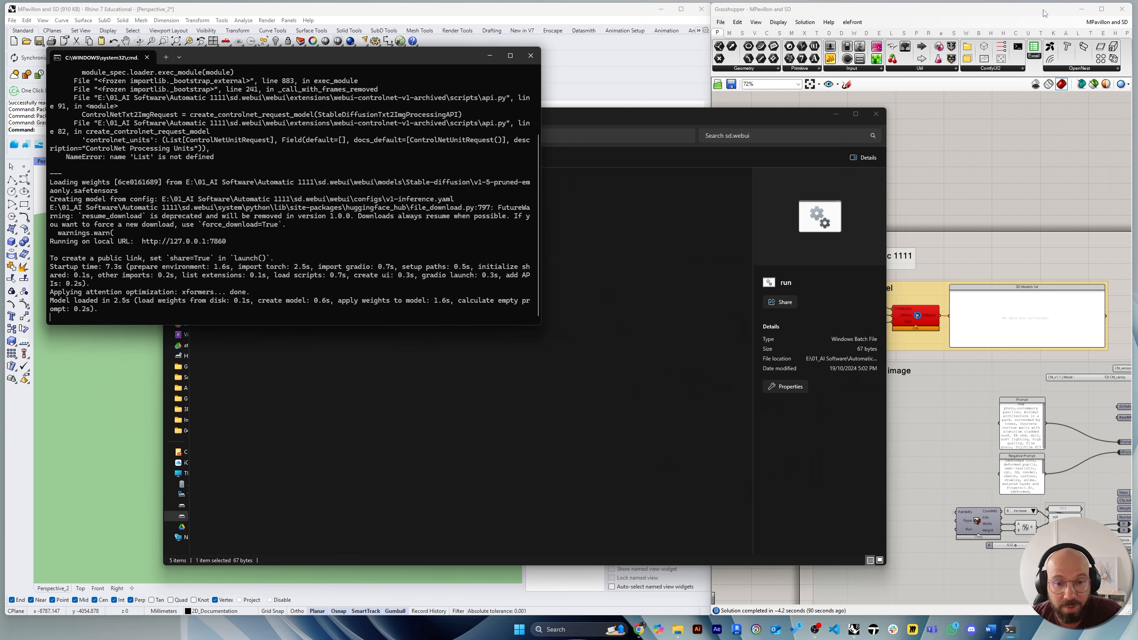
click(836, 115)
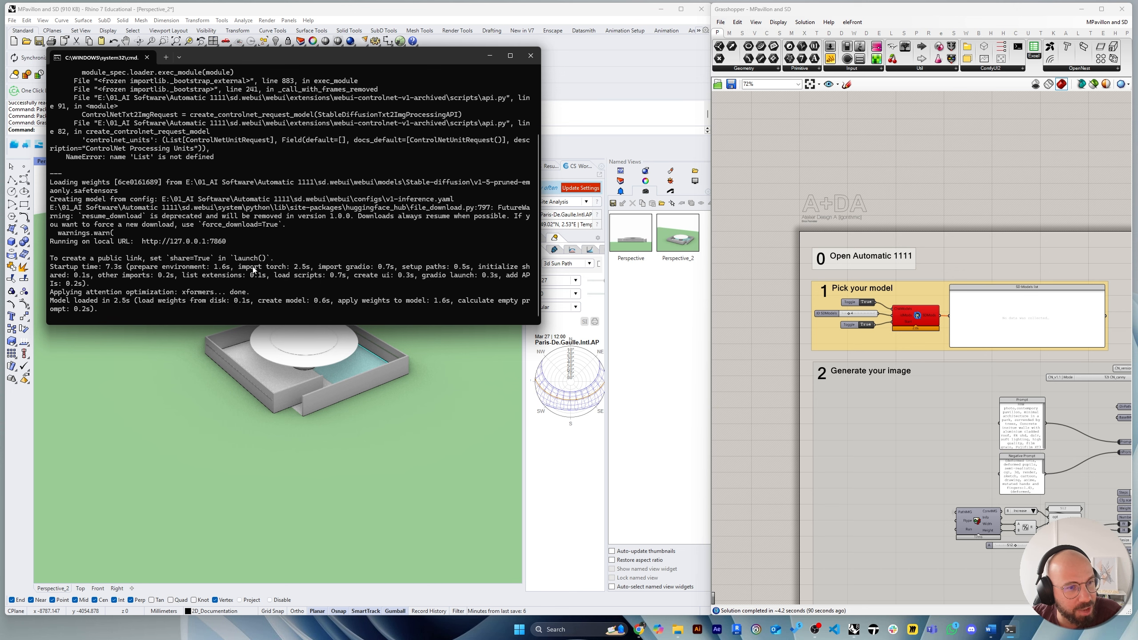
click(489, 57)
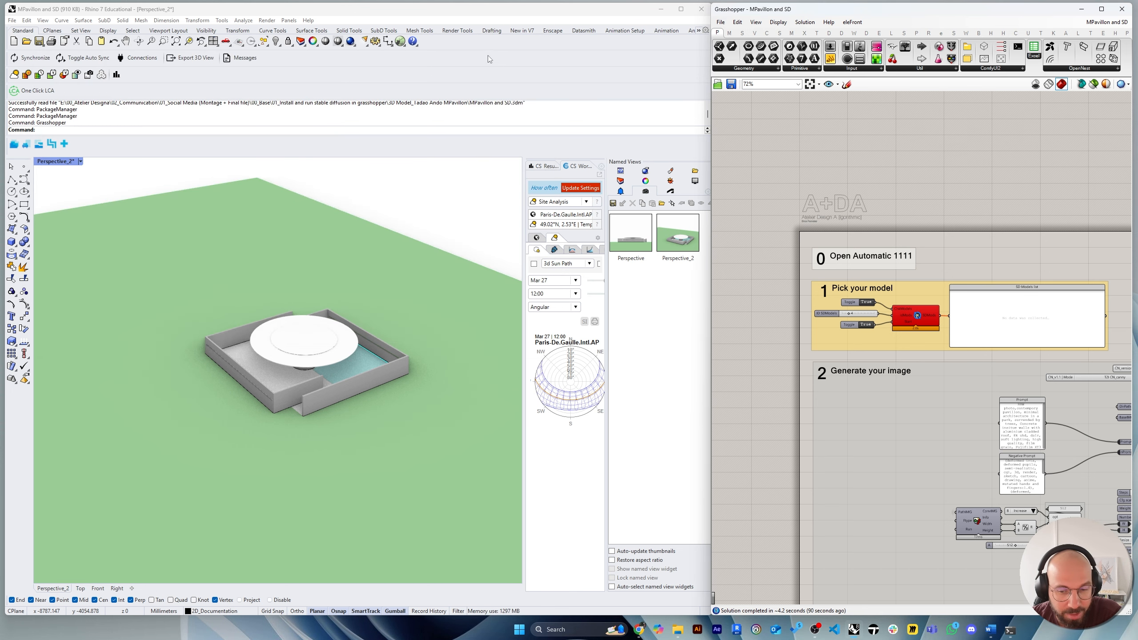
Set both toggles in the Pick your model group to False.
right_drag(841, 296, 848, 257)
scroll(795, 263, up, 1)
click(801, 251)
click(801, 278)
scroll(865, 231, up, 2)
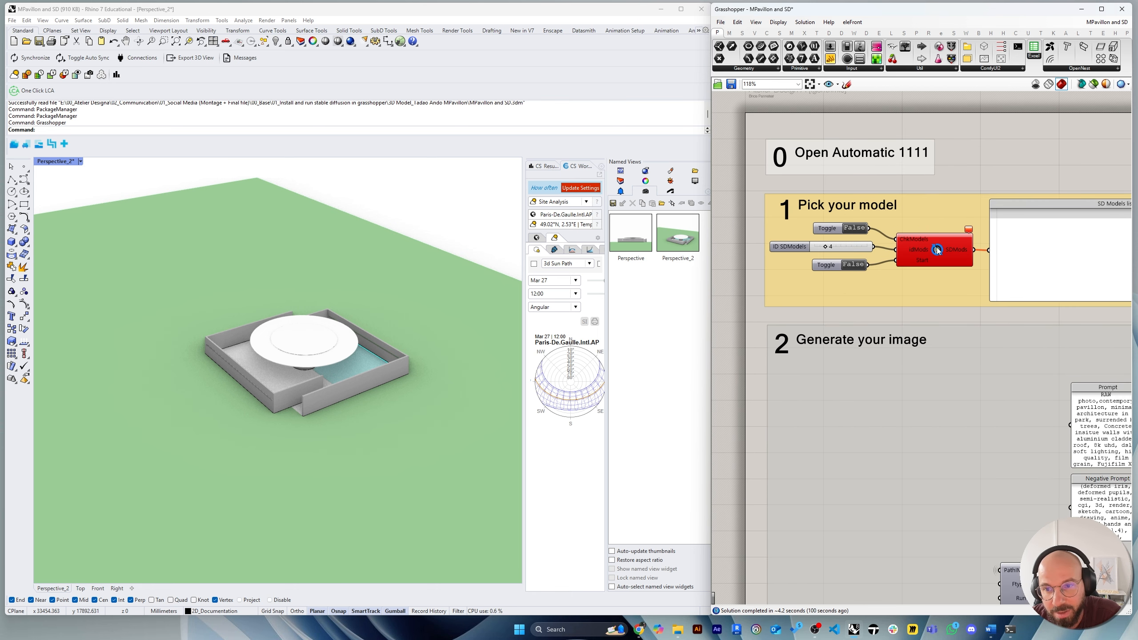
Place a new SDopts_loc component from the Ambrosinus toolkit's AI components beside the Open Automatic 1111 label.
click(939, 250)
right_drag(941, 250, 944, 299)
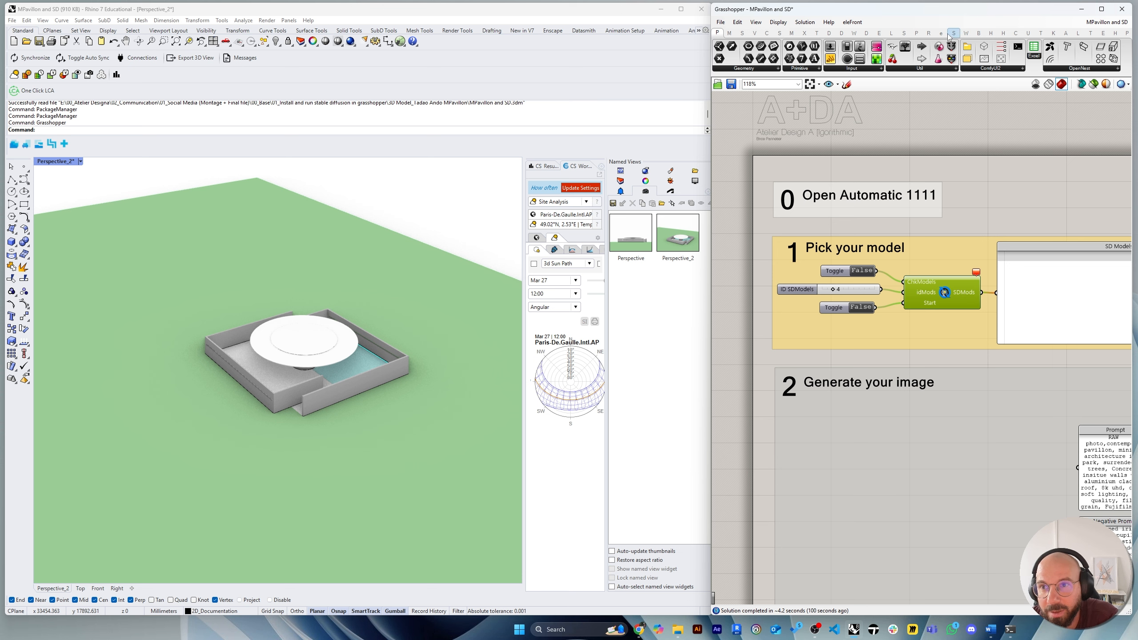
click(1066, 35)
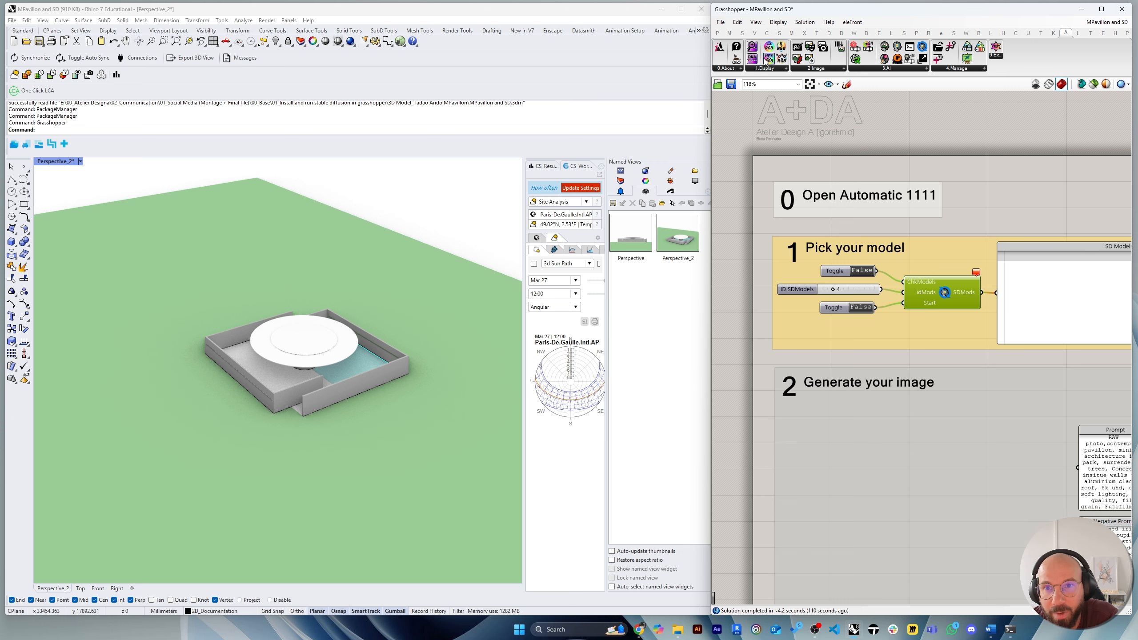
click(919, 69)
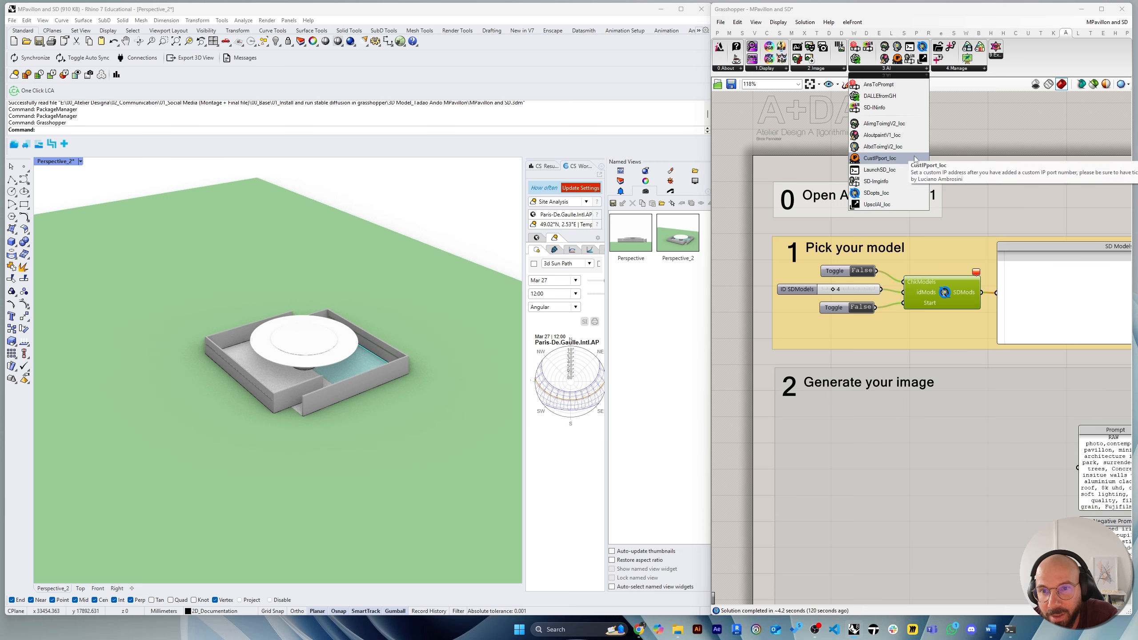
click(950, 160)
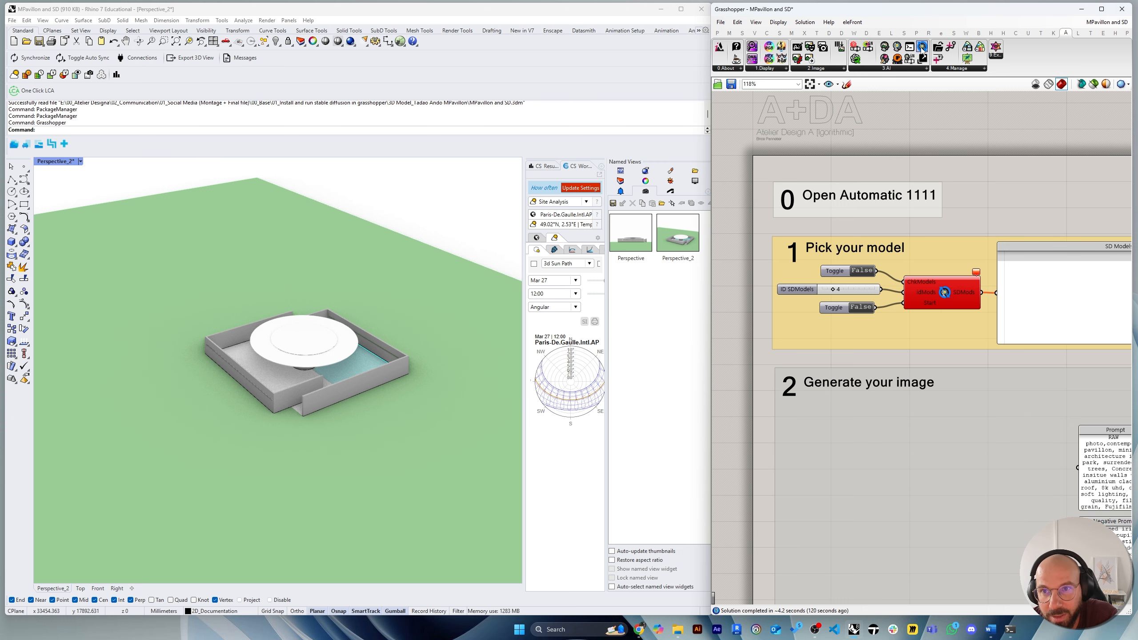
drag(923, 49, 1020, 189)
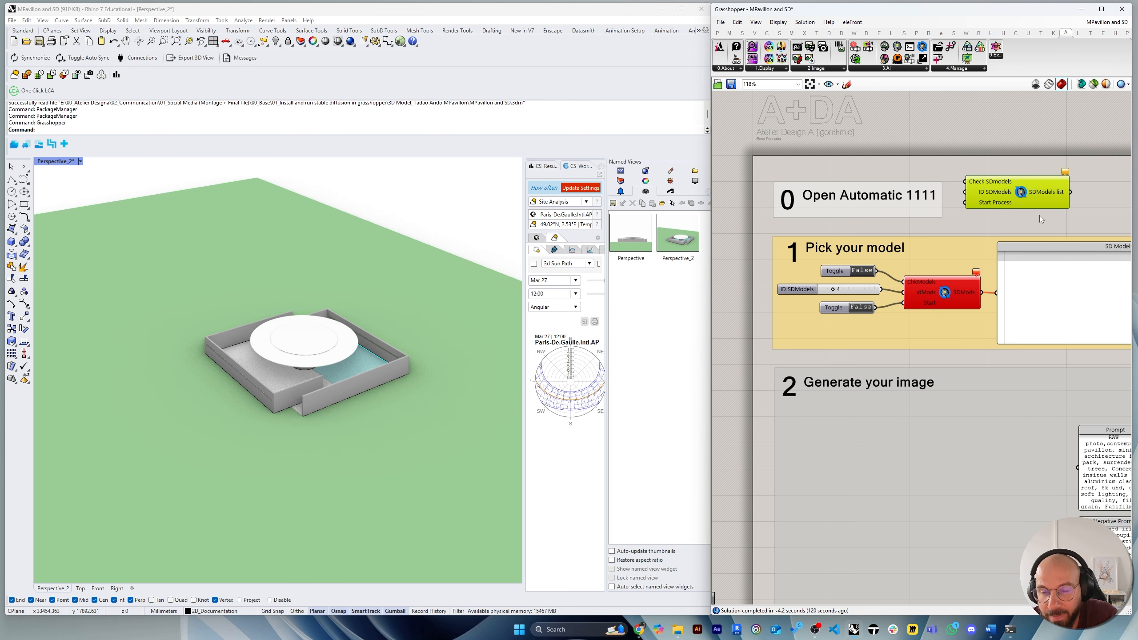
right_drag(1040, 215, 990, 203)
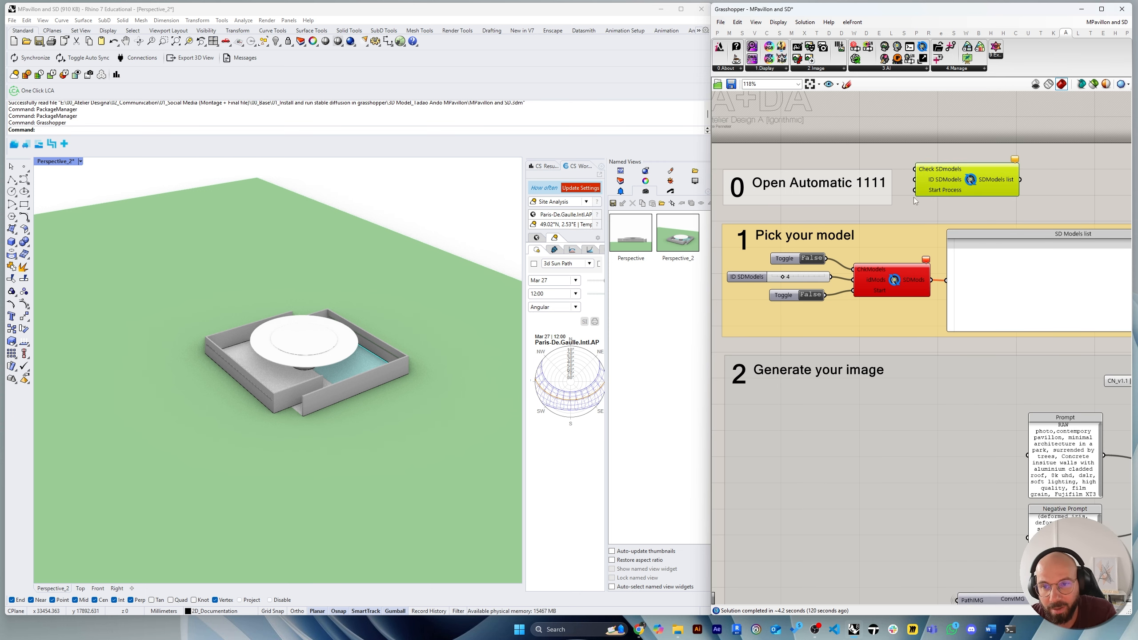
Add a Boolean Toggle near the new SDopts_loc component and move the component up beside it.
click(717, 33)
drag(873, 62, 867, 141)
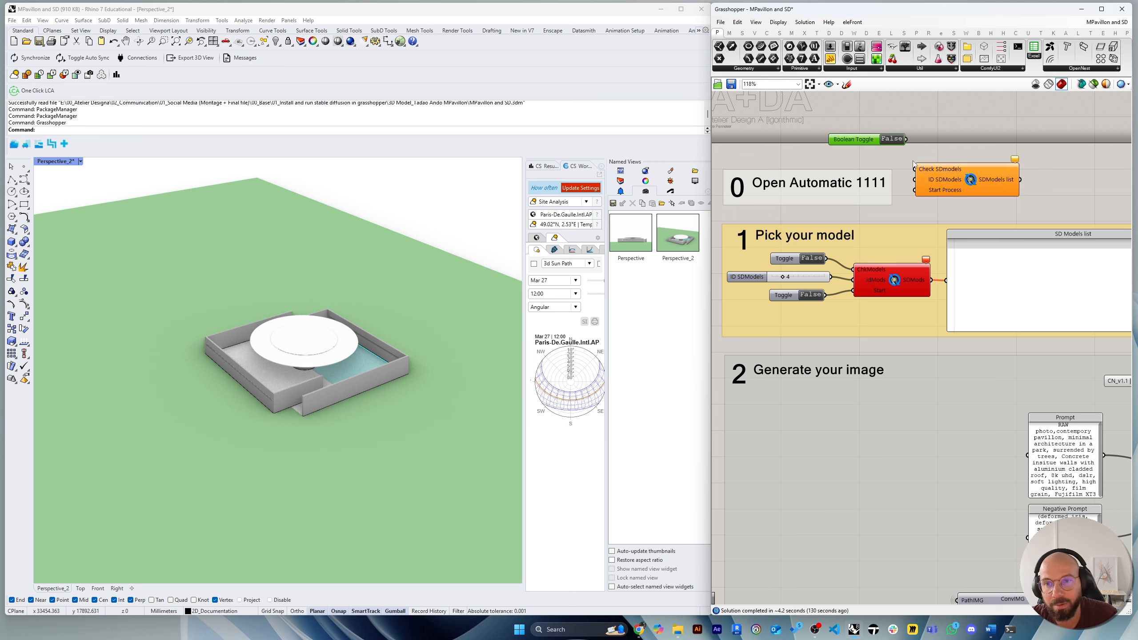
drag(942, 189, 965, 171)
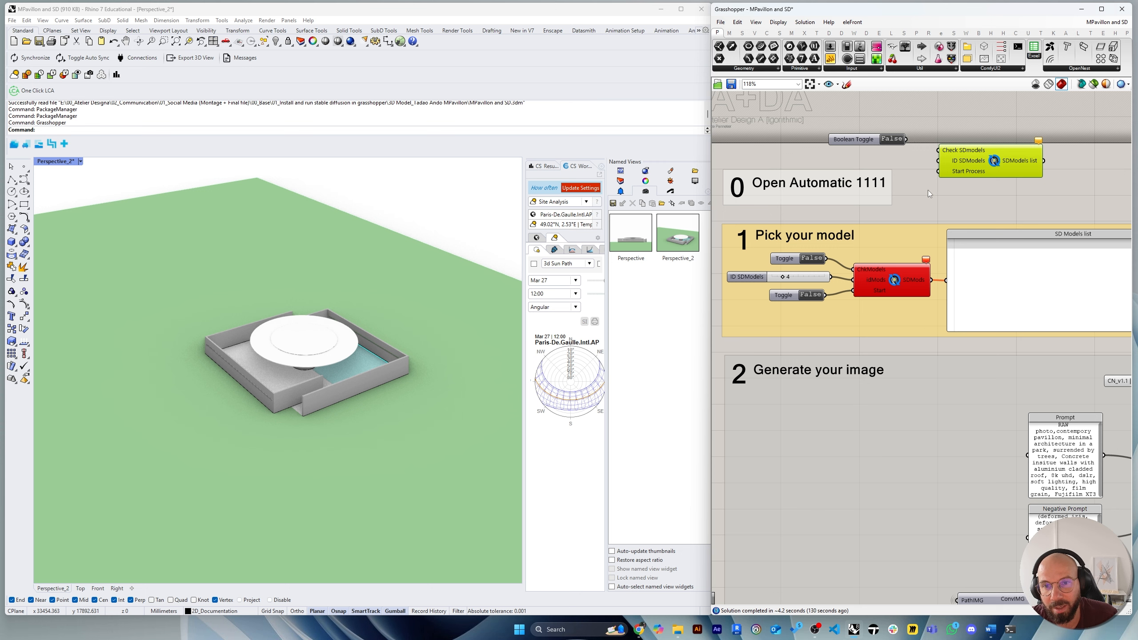
Add a Number Slider below the new Boolean Toggle and set its accuracy to 0 digits.
double_click(892, 158)
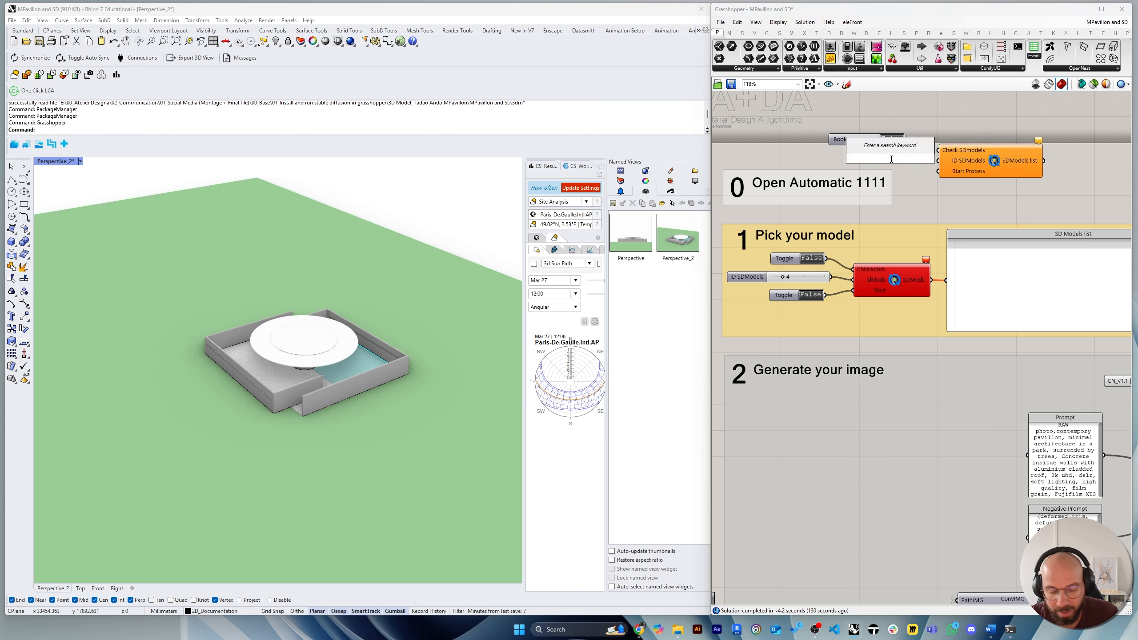
text(slider)
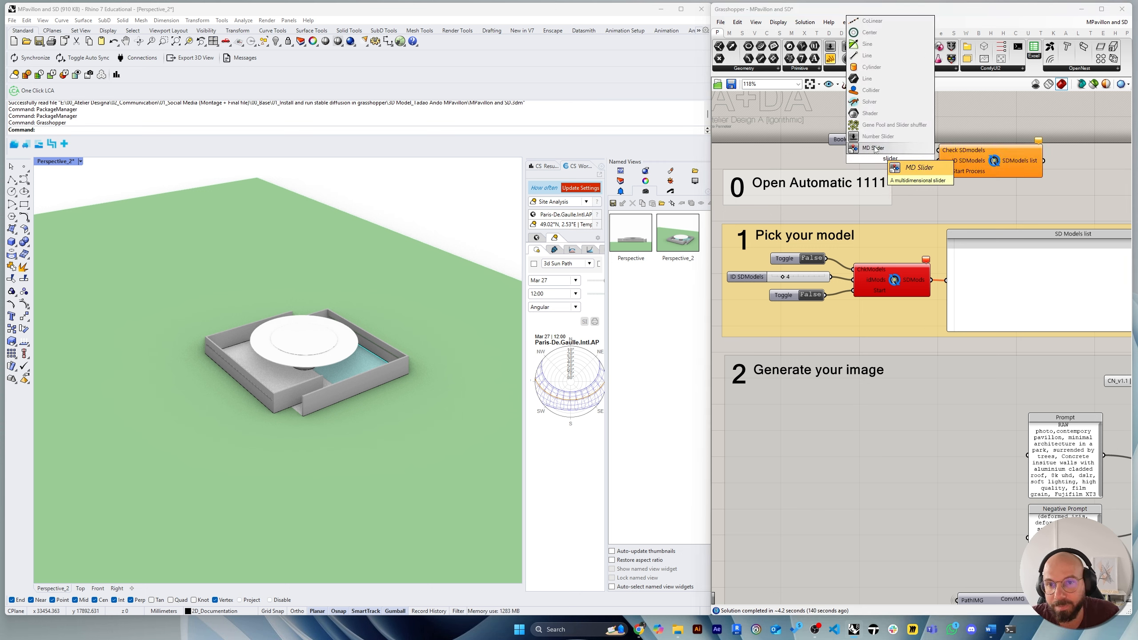
click(878, 136)
right_click(859, 160)
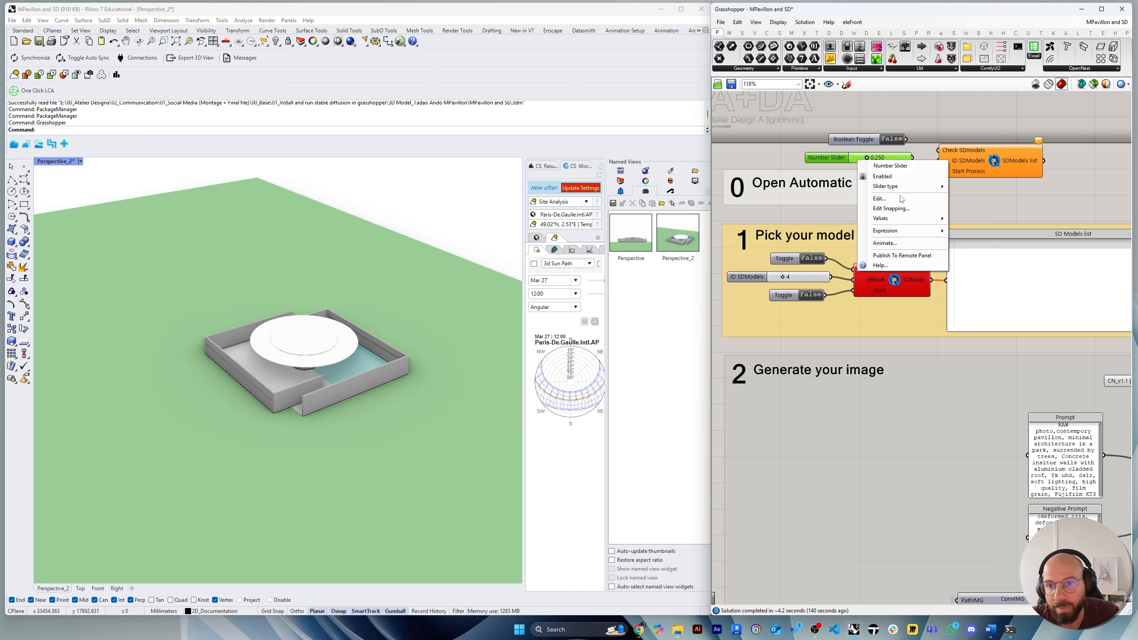
click(902, 199)
drag(915, 184, 890, 183)
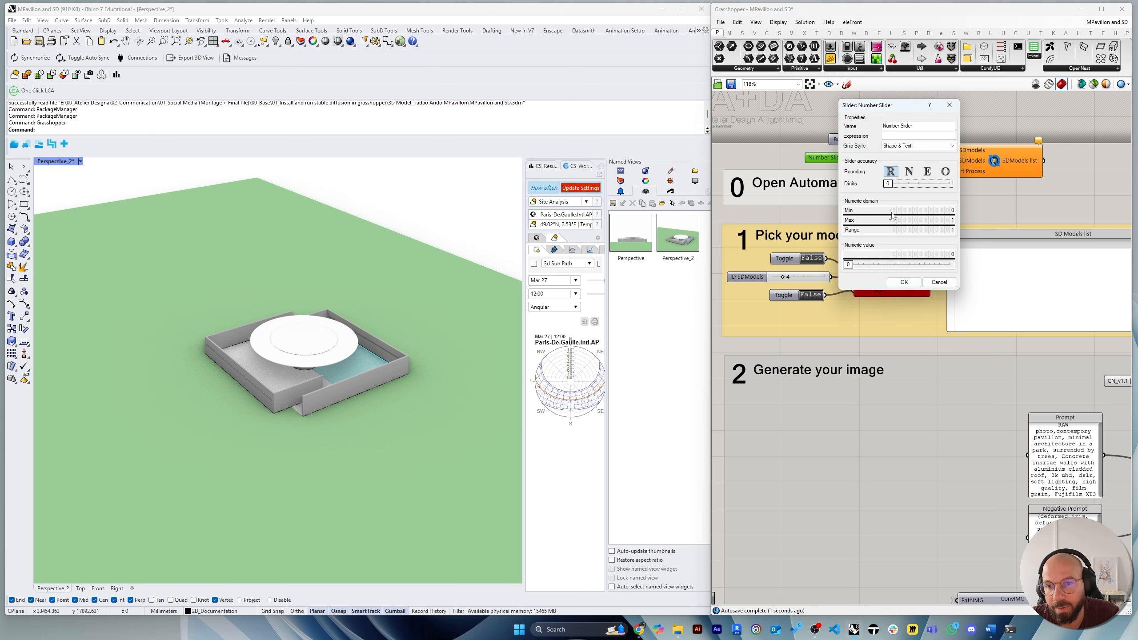
double_click(937, 220)
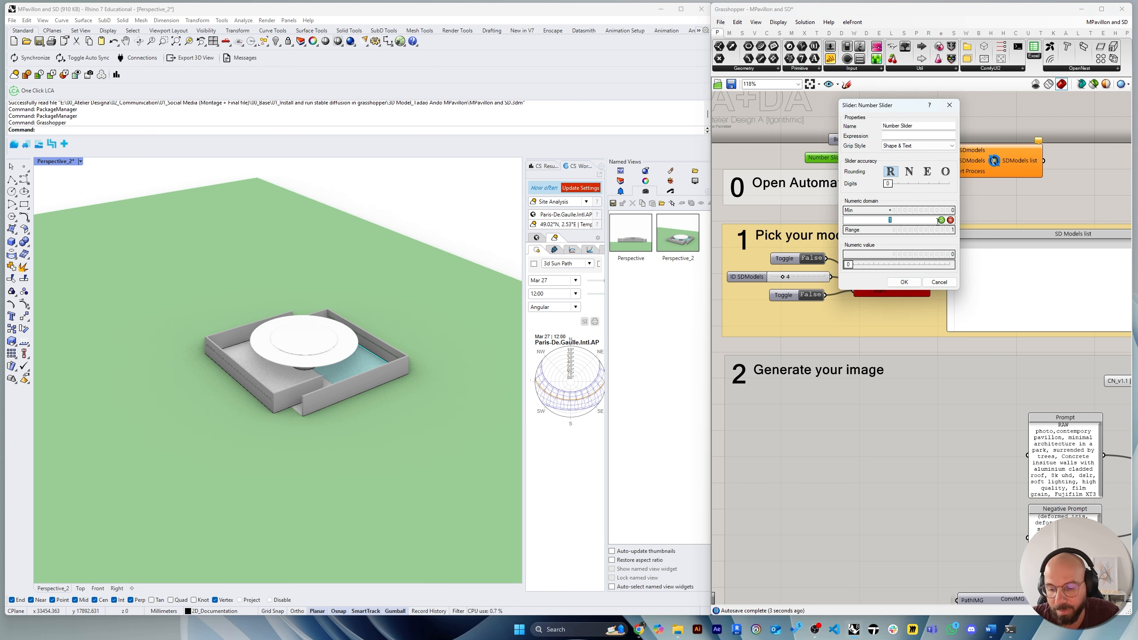
key(Return)
click(904, 282)
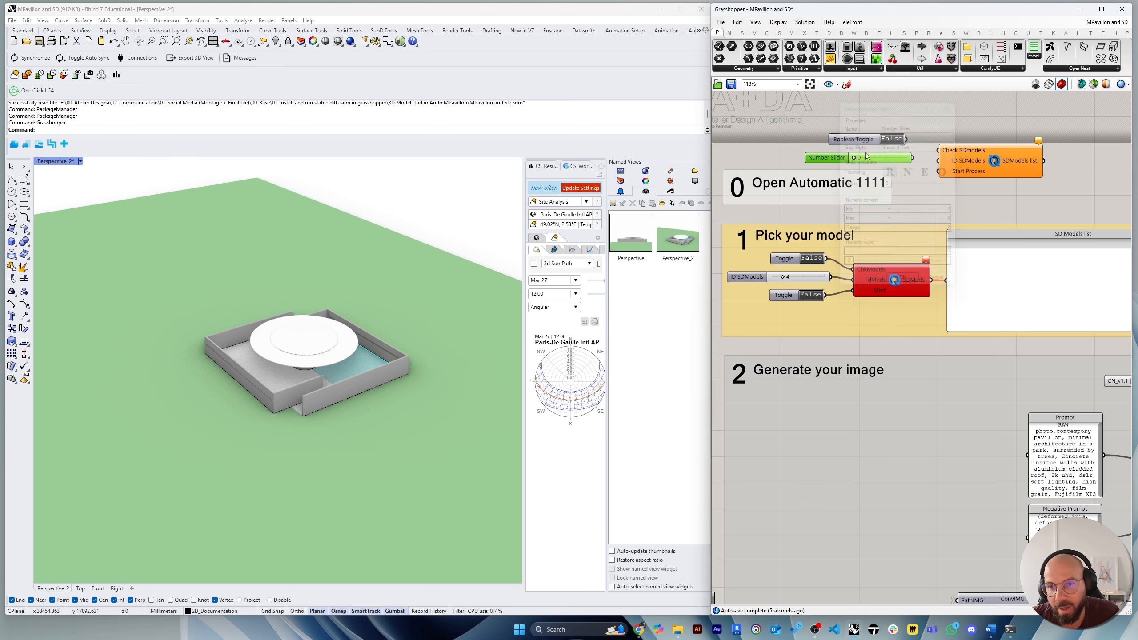
Delete the newly added Boolean Toggle, Number Slider and SDopts_loc component above the Pick your model group.
drag(965, 198, 901, 126)
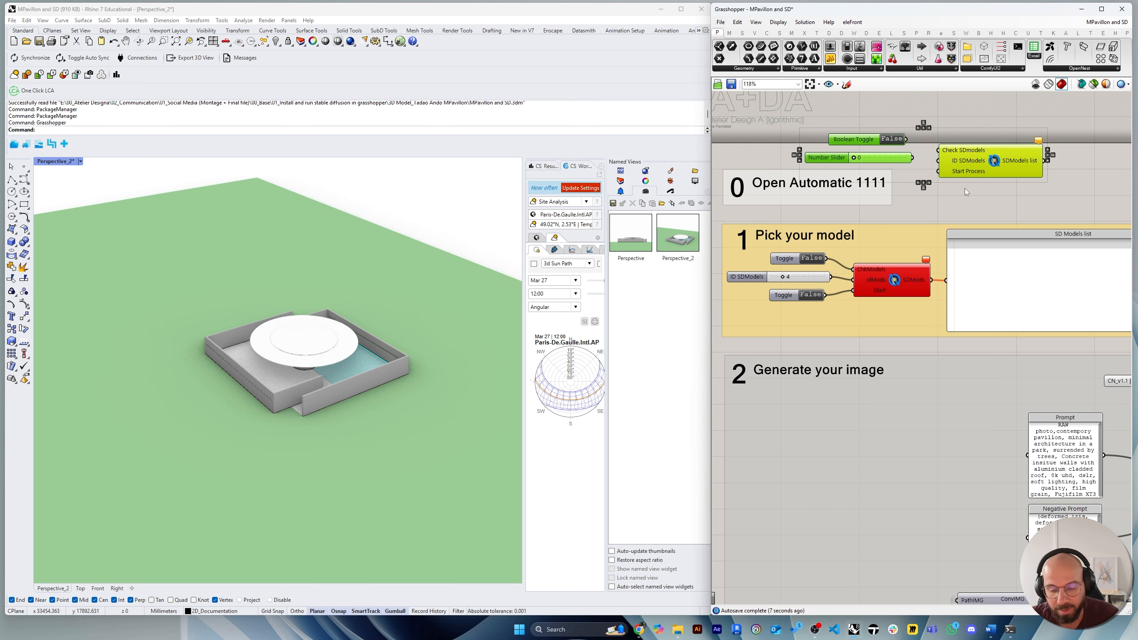
key(Delete)
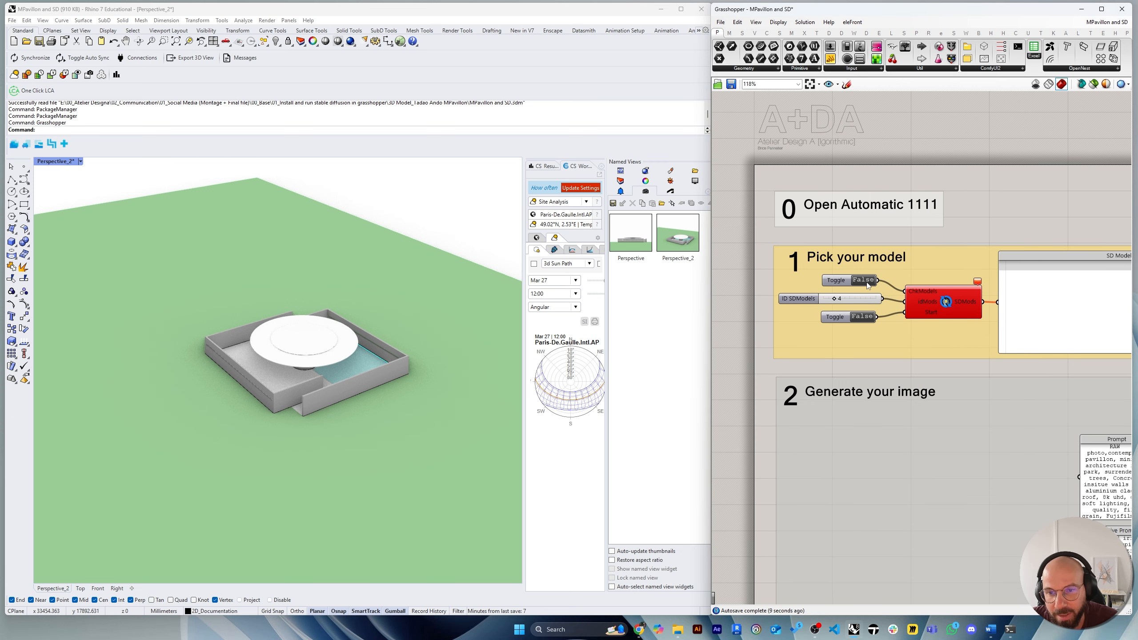
Set the ChkModels toggle to True to load the installed models into the SD Models list panel.
double_click(868, 285)
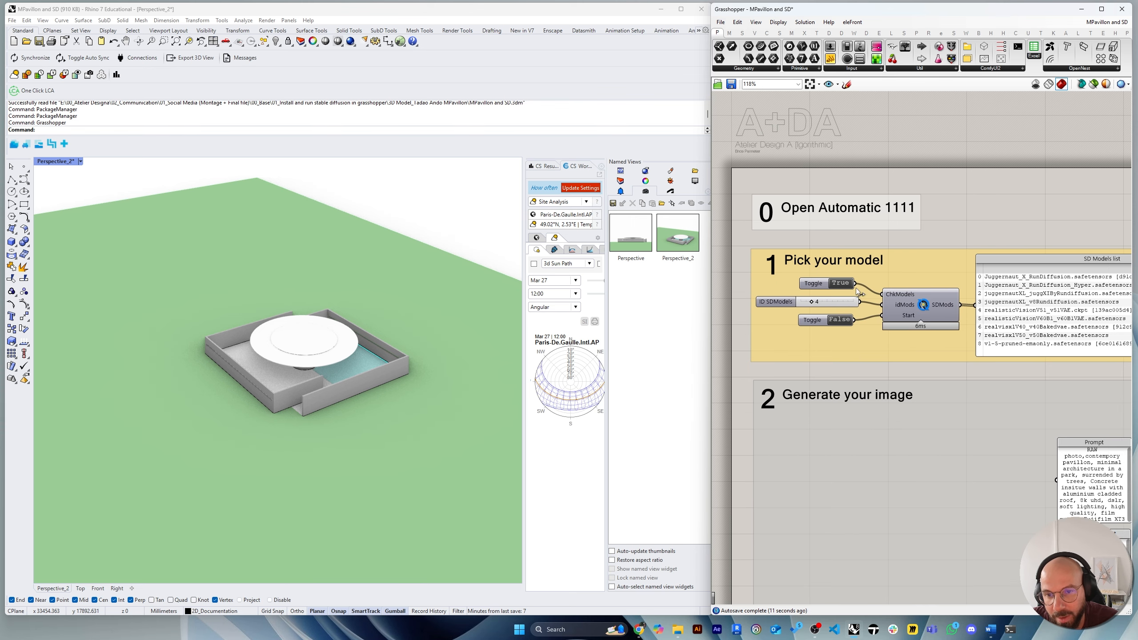
scroll(897, 294, up, 5)
scroll(933, 299, down, 5)
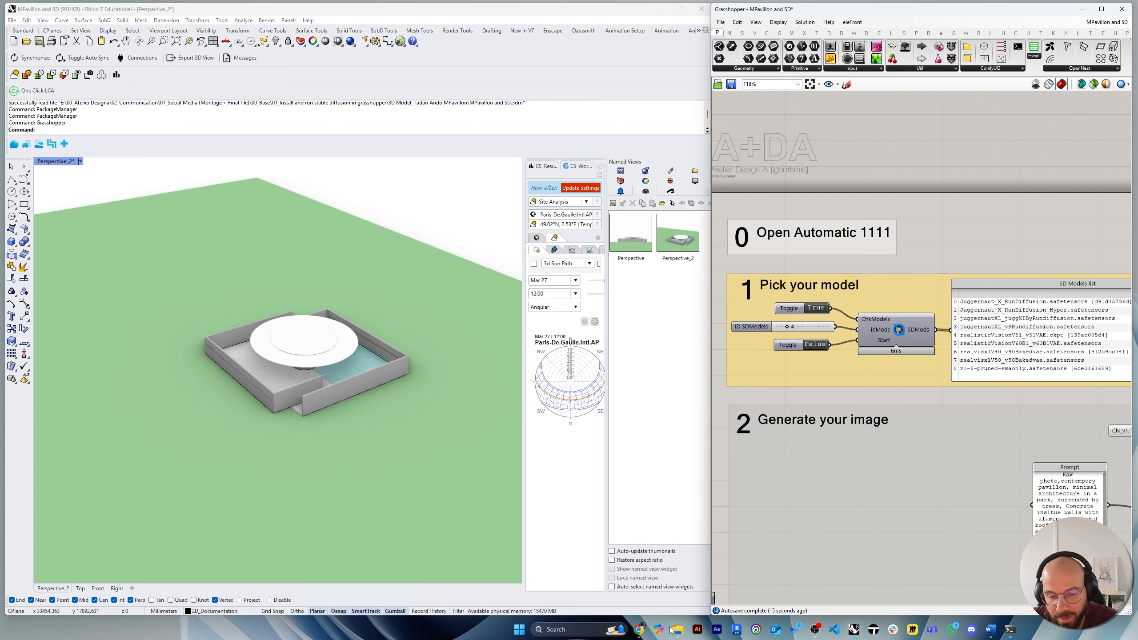
Bring up the sd.webui folder window and move it over the Rhino viewport.
mouse_move(675, 632)
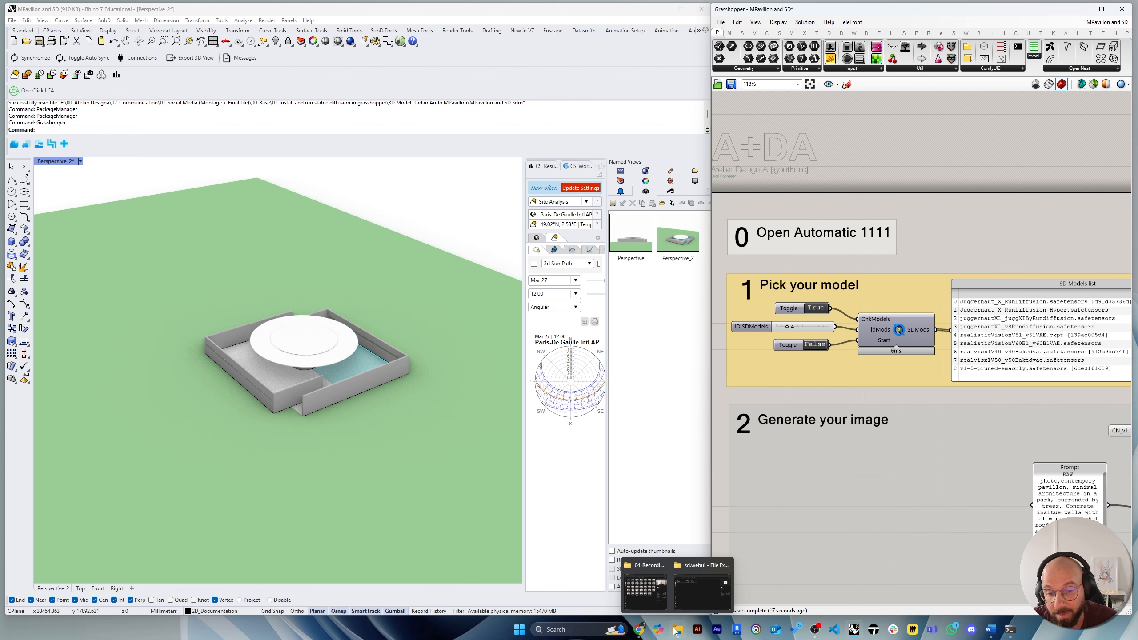
click(702, 588)
drag(591, 116, 458, 96)
Switch to the browser, open civitai.com in a new tab to show where models are downloaded, and minimize the browser.
mouse_move(639, 629)
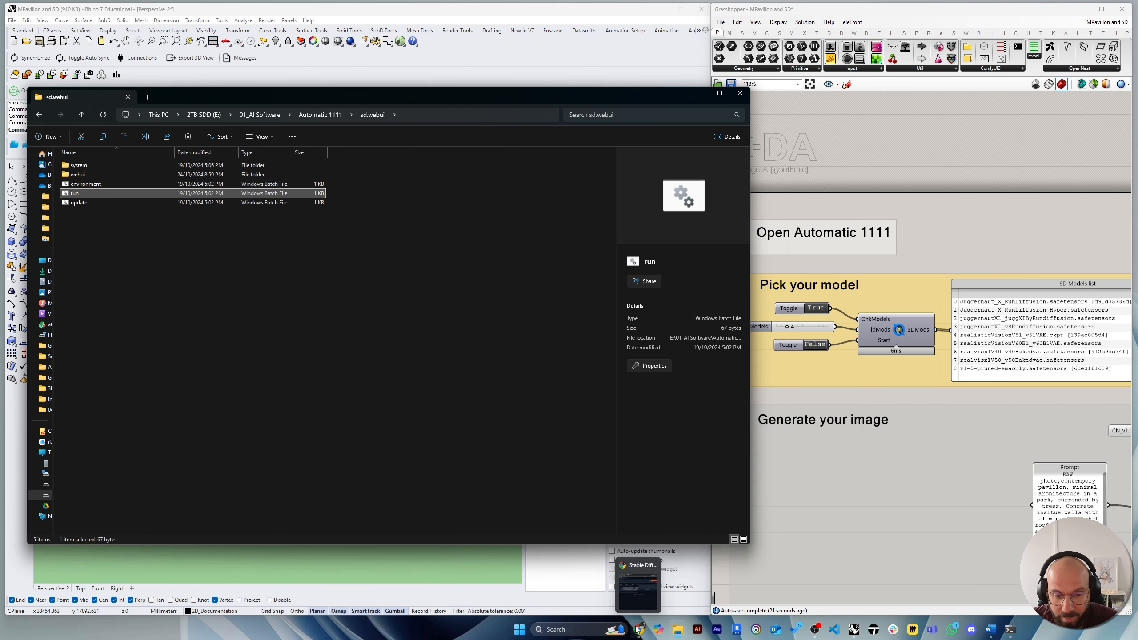
click(652, 587)
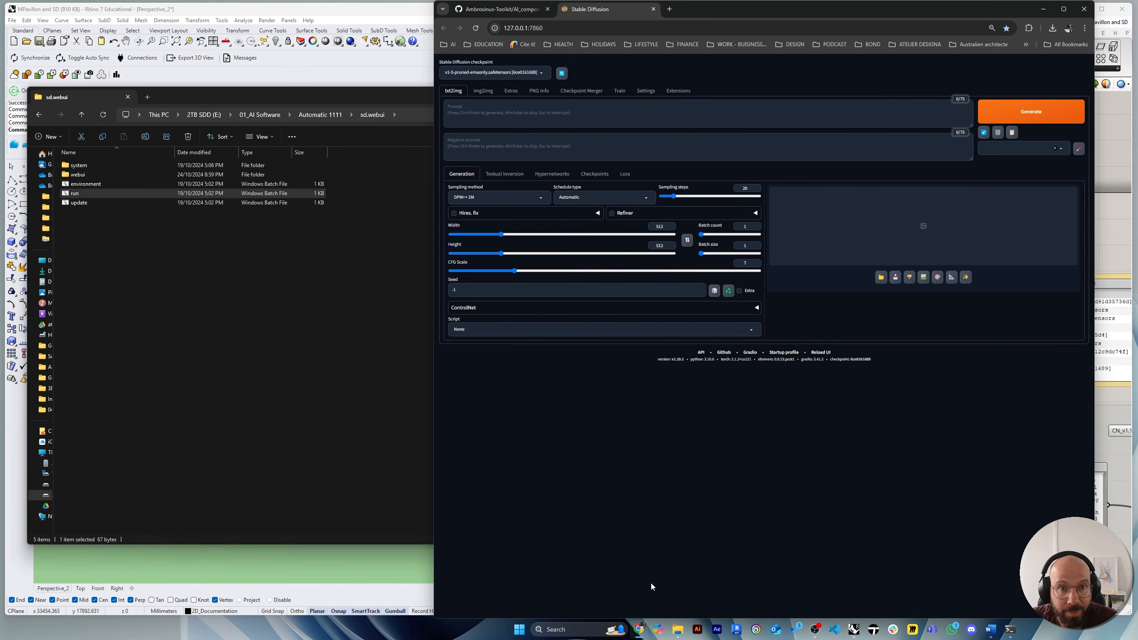
click(669, 9)
text(ci)
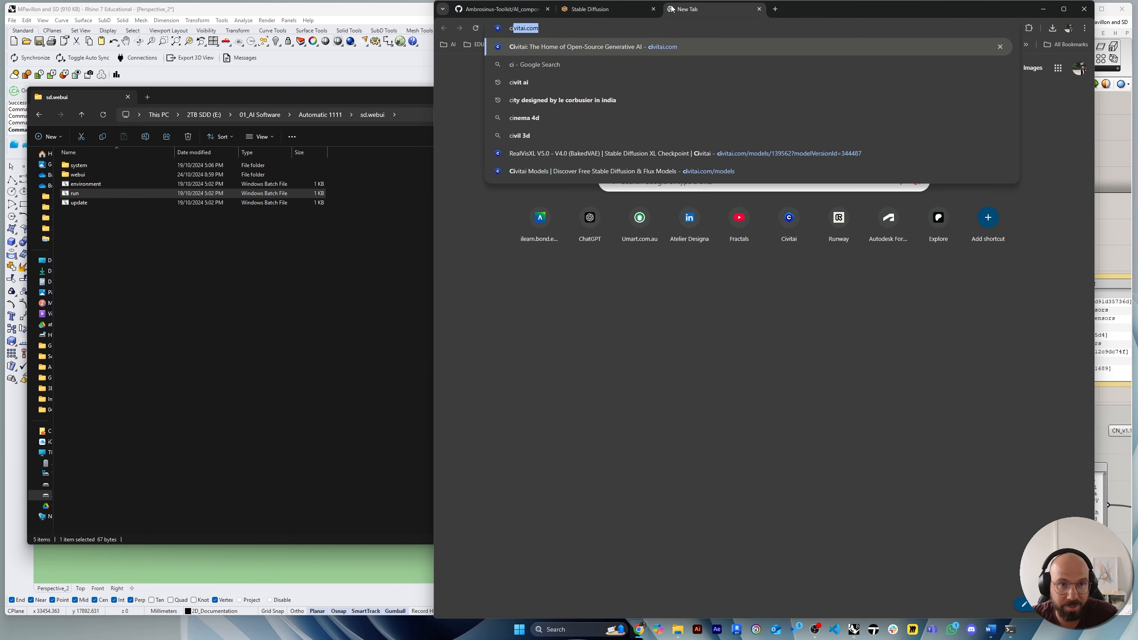
key(Return)
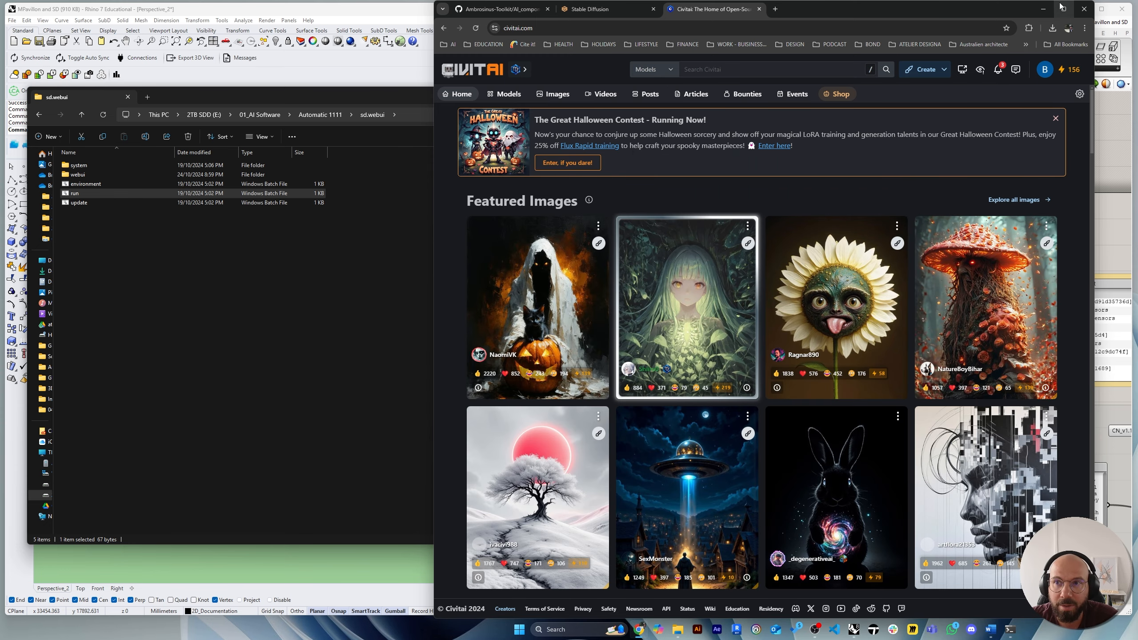
click(1052, 28)
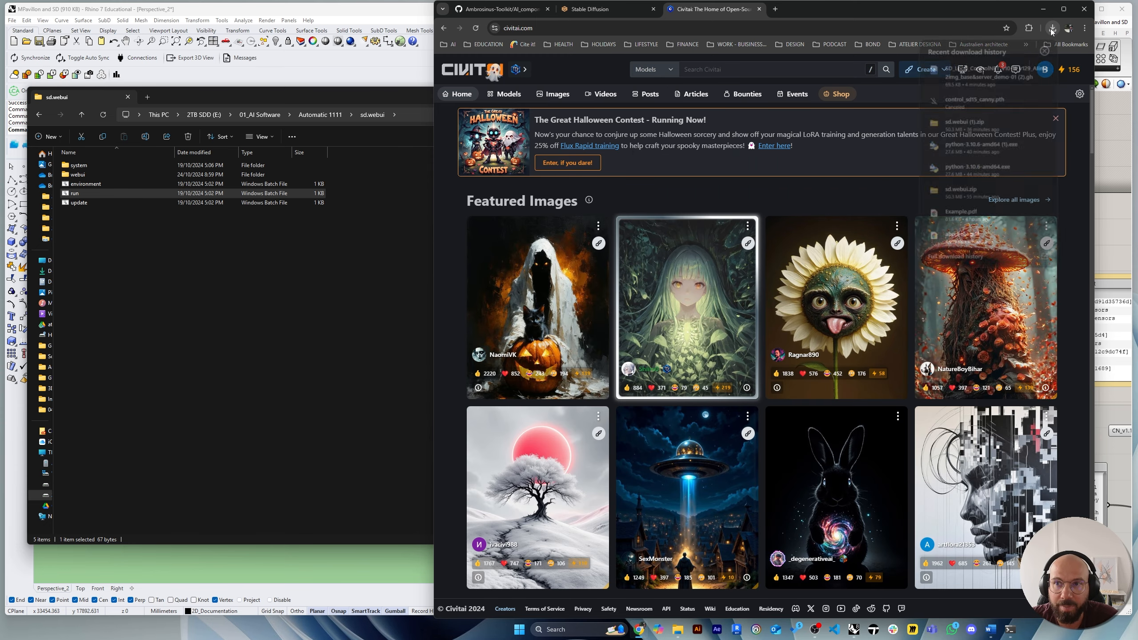
click(1044, 9)
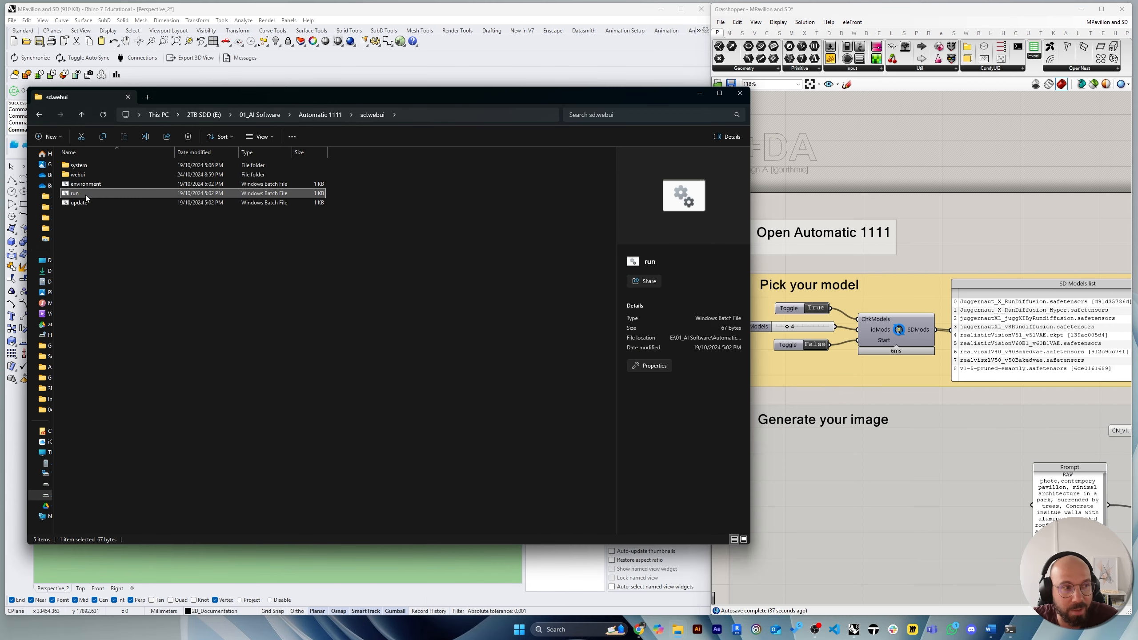
Reposition the sd.webui folder window and open its webui > models > Stable-diffusion subfolder.
drag(302, 96, 302, 86)
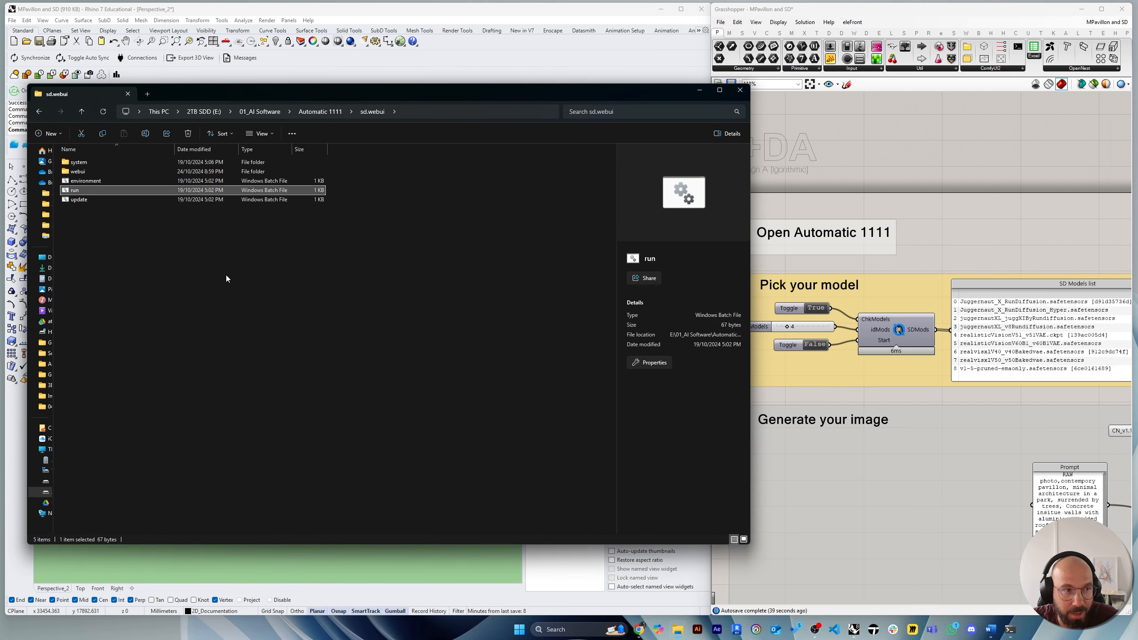
drag(213, 97, 384, 122)
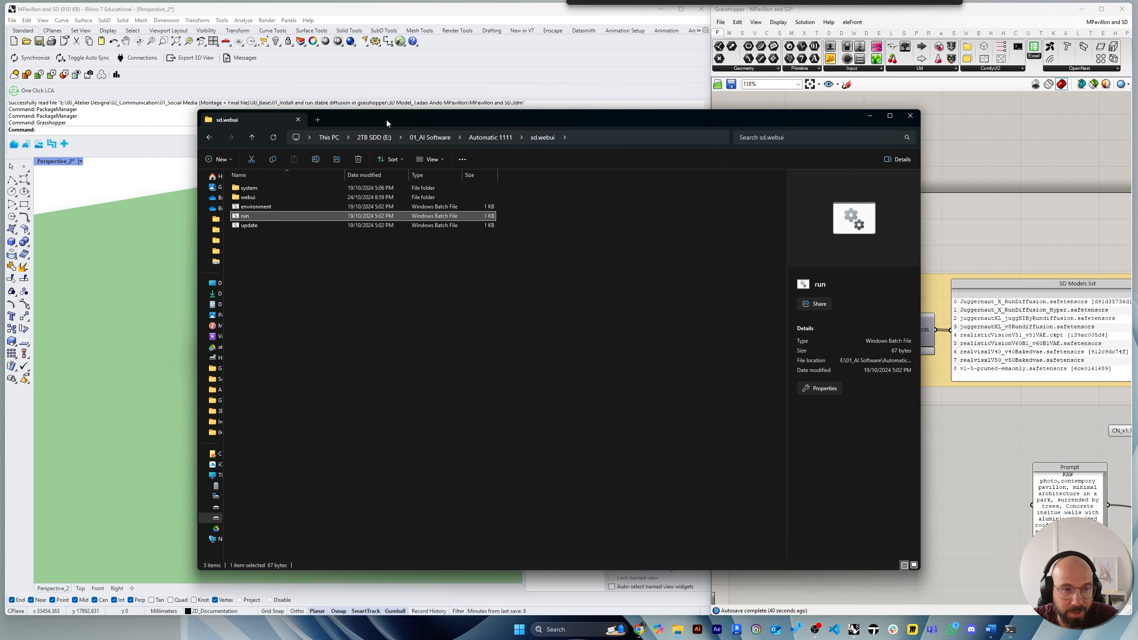
double_click(245, 198)
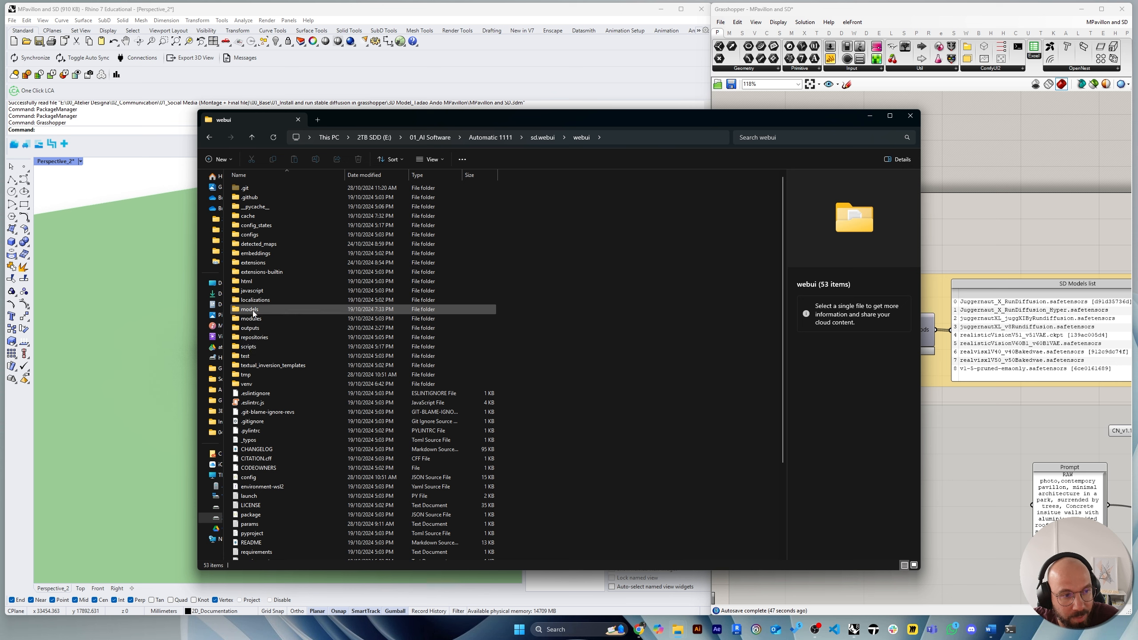
double_click(250, 310)
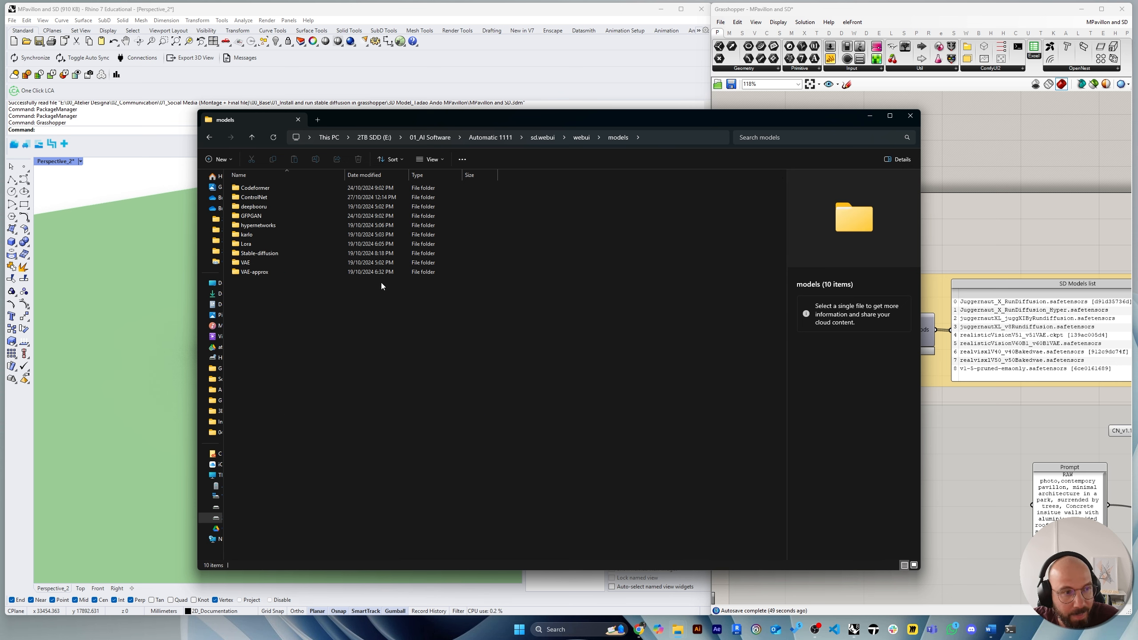
double_click(251, 254)
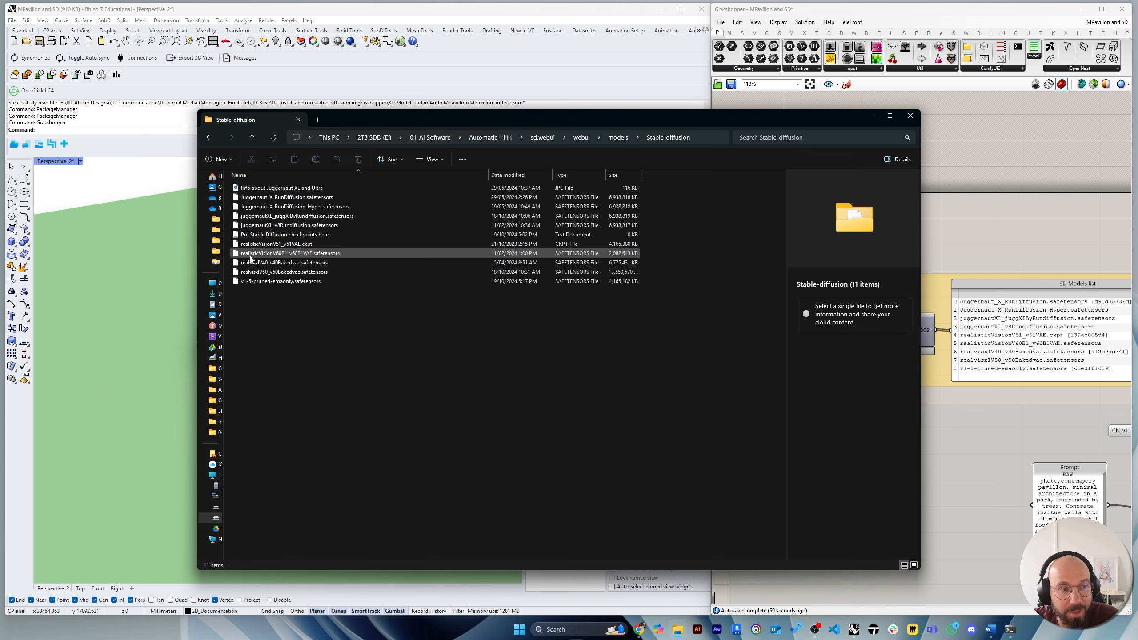
Examine the checkpoint files in the Stable-diffusion folder, including realvisxlV40, realisticVisionV51 and realisticVisionV60B1, and close the folder window.
drag(412, 357, 278, 187)
drag(365, 355, 263, 184)
click(372, 376)
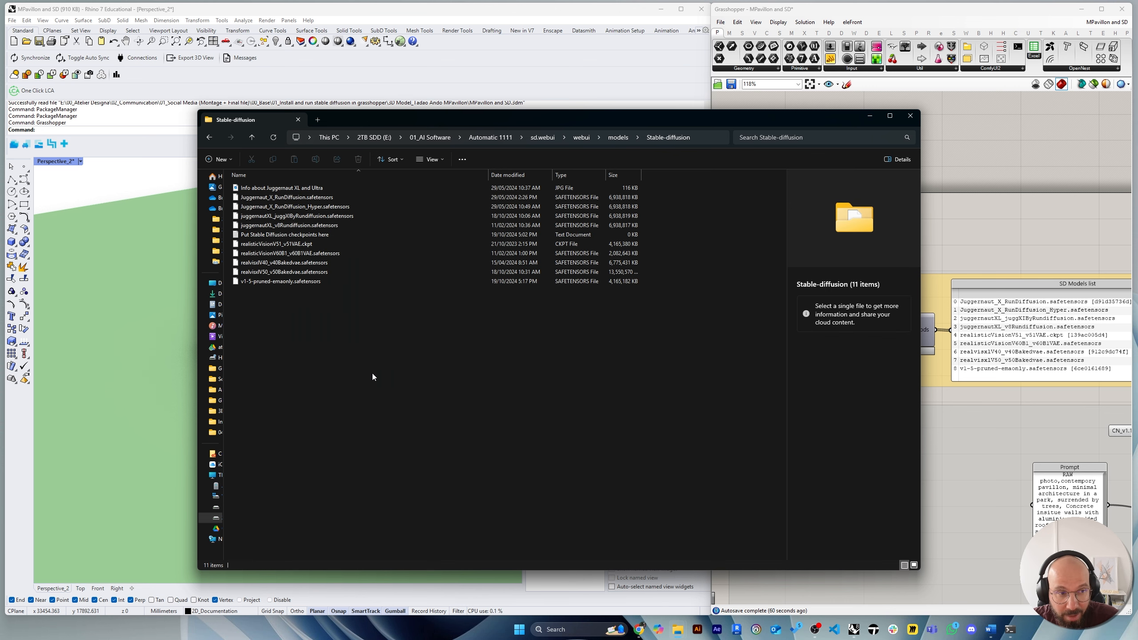
click(266, 263)
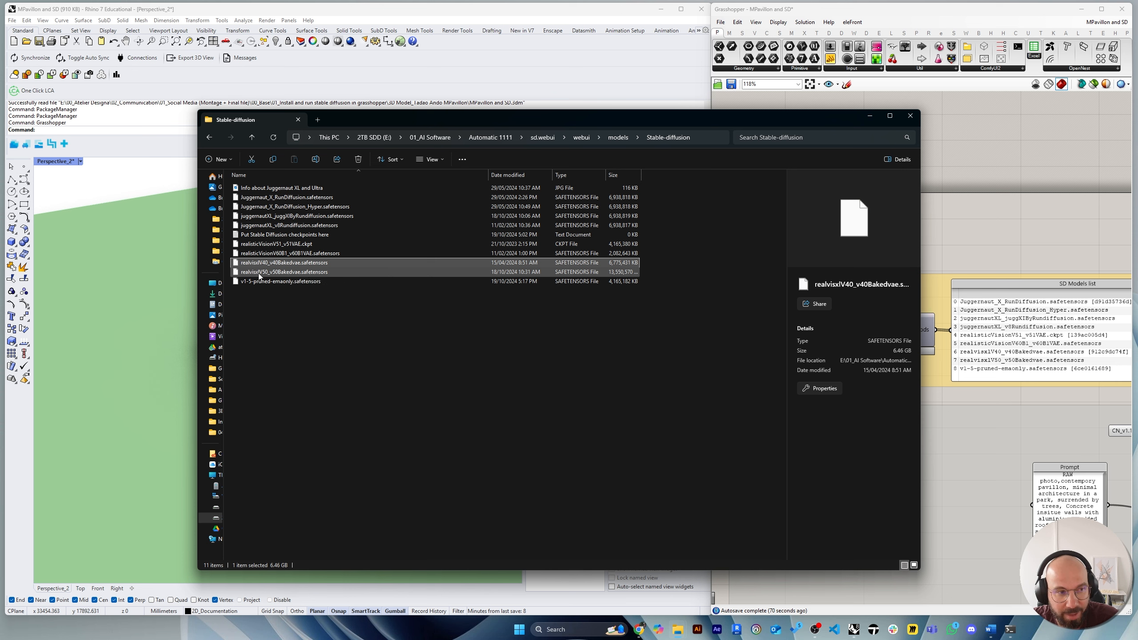
click(261, 245)
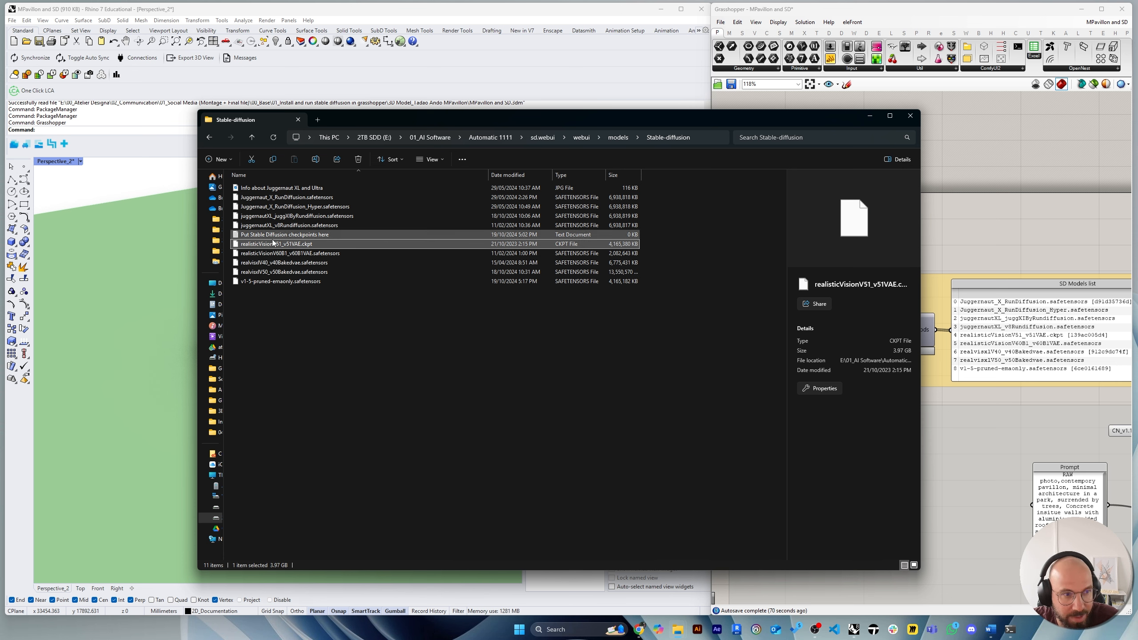
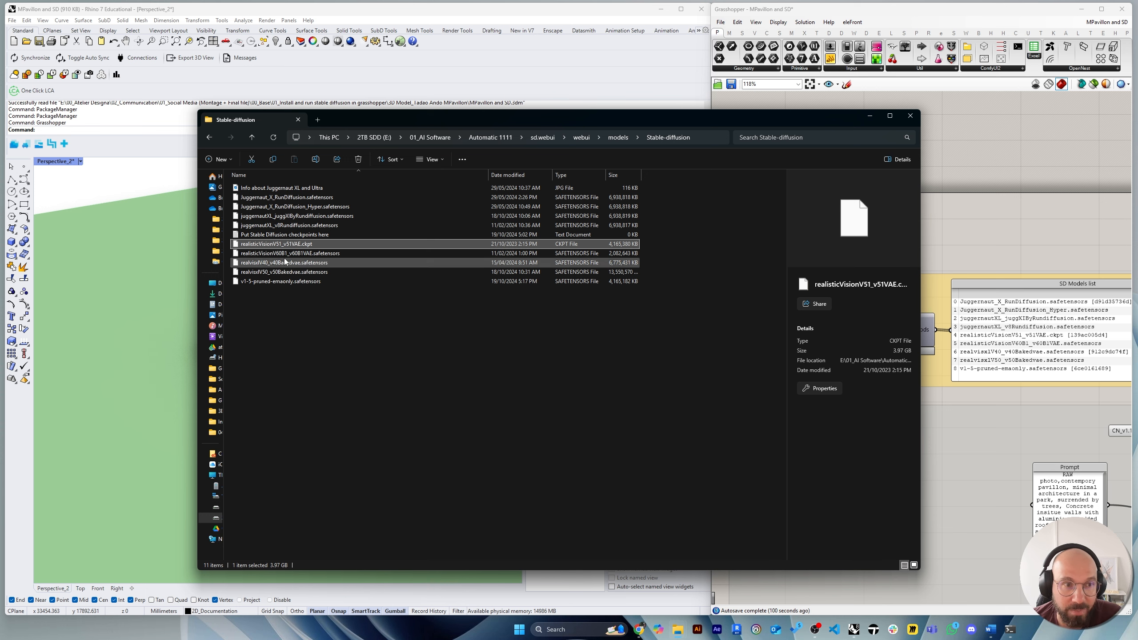
click(285, 322)
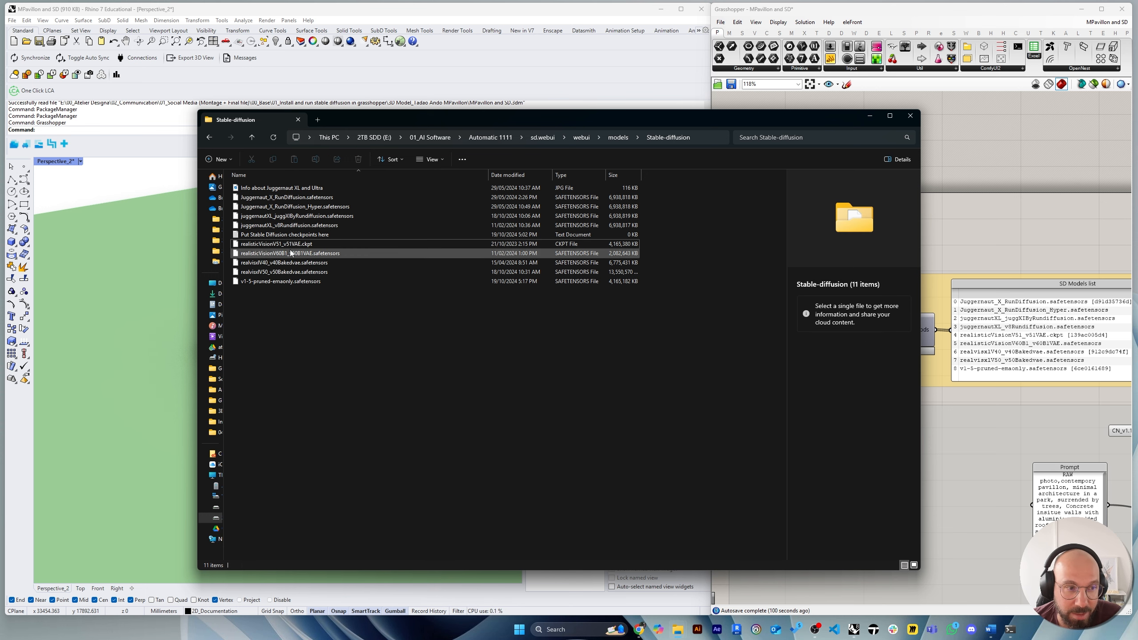
click(292, 245)
click(287, 254)
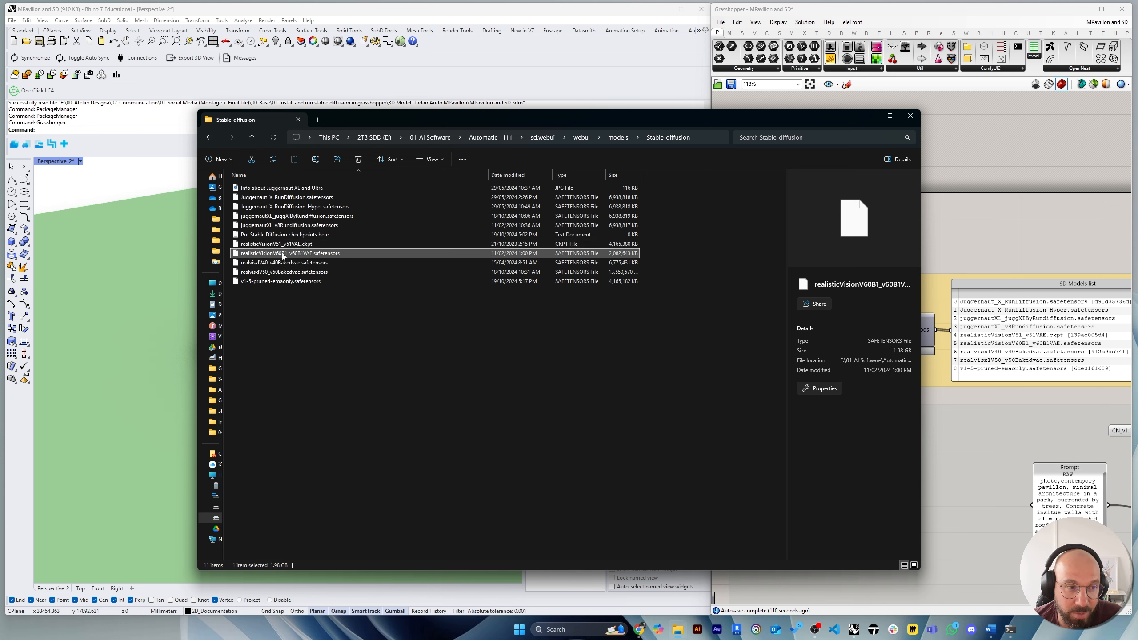
click(274, 247)
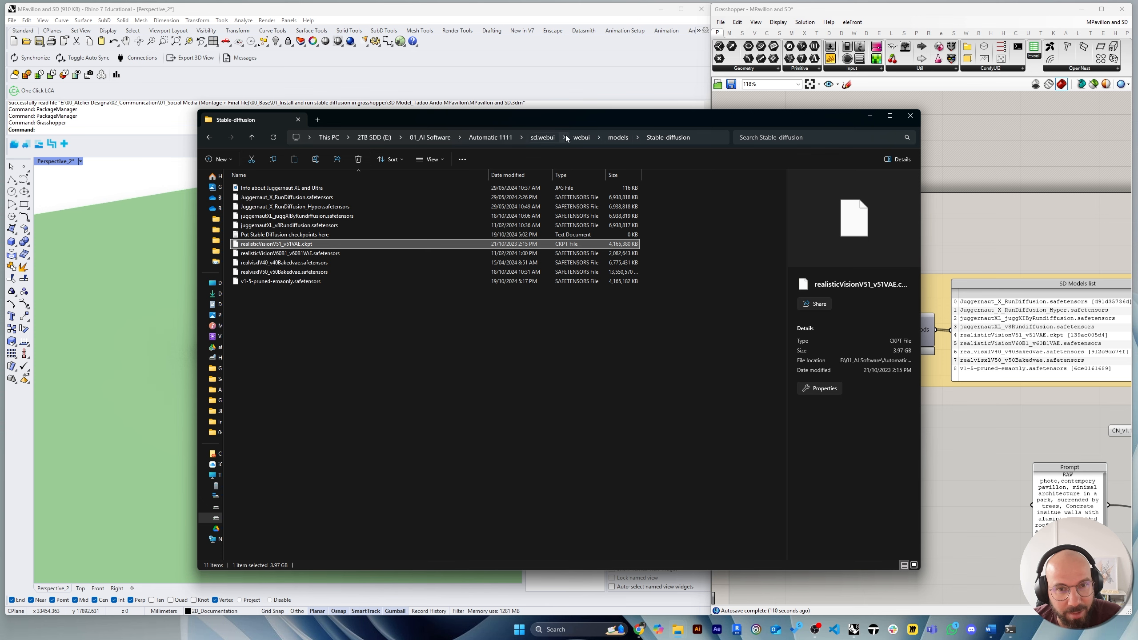
click(912, 119)
Compare the SD Models list with the ID SDModels slider and examine the ControlNET component's inputs in the Generate your image group.
right_drag(898, 253, 904, 211)
right_drag(1028, 277, 999, 274)
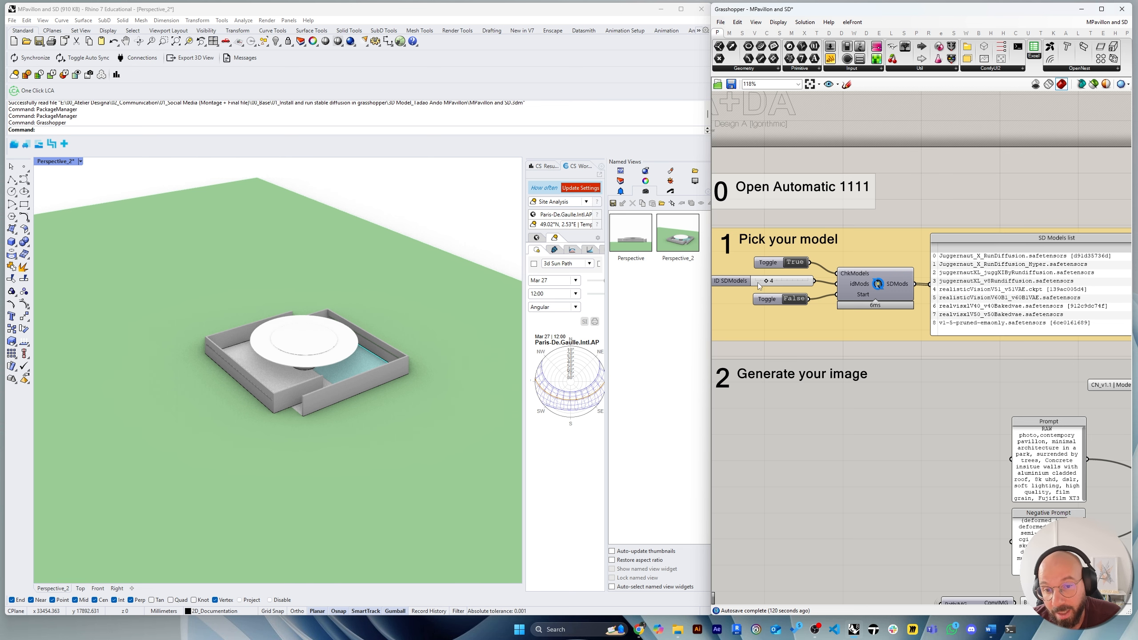
right_drag(932, 300, 955, 301)
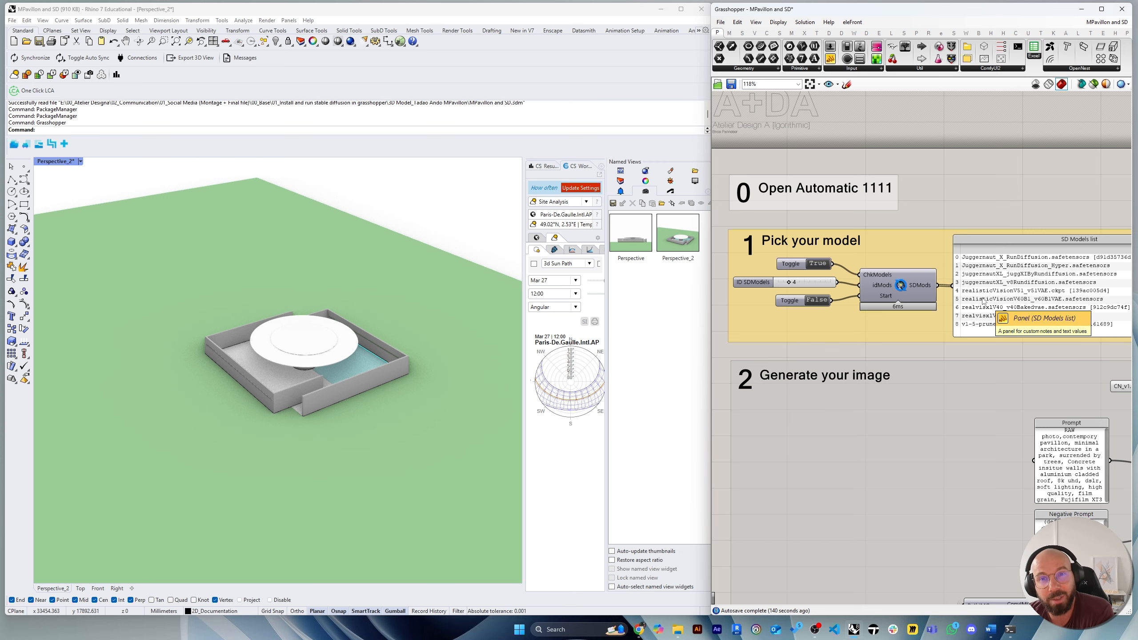
mouse_move(983, 300)
right_down()
mouse_move(968, 284)
mouse_move(982, 313)
right_up()
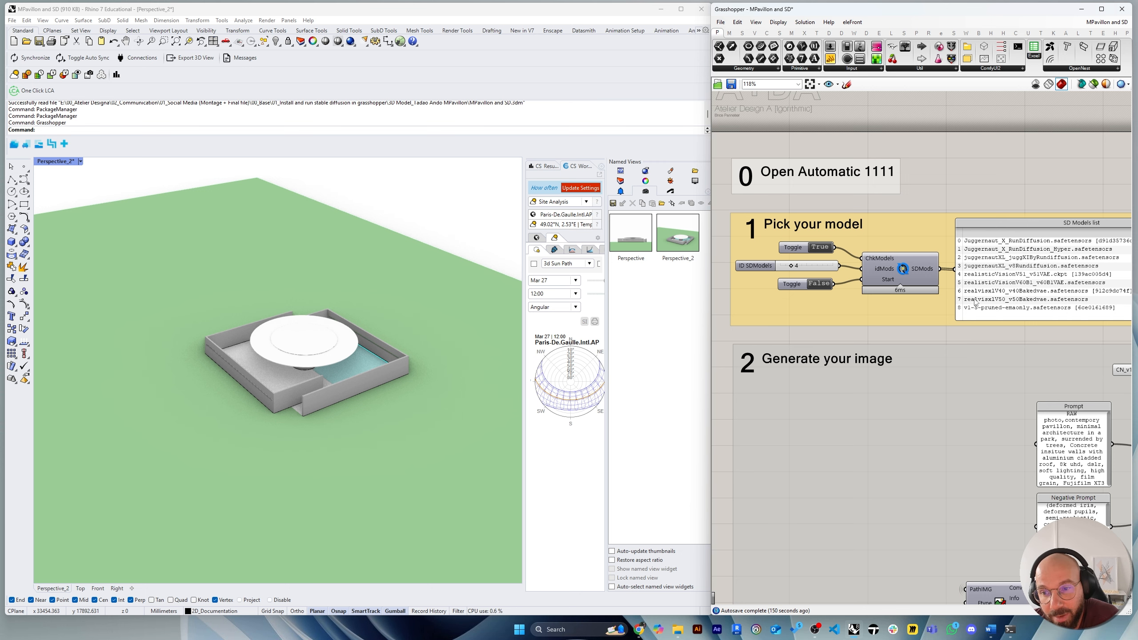
scroll(974, 305, down, 4)
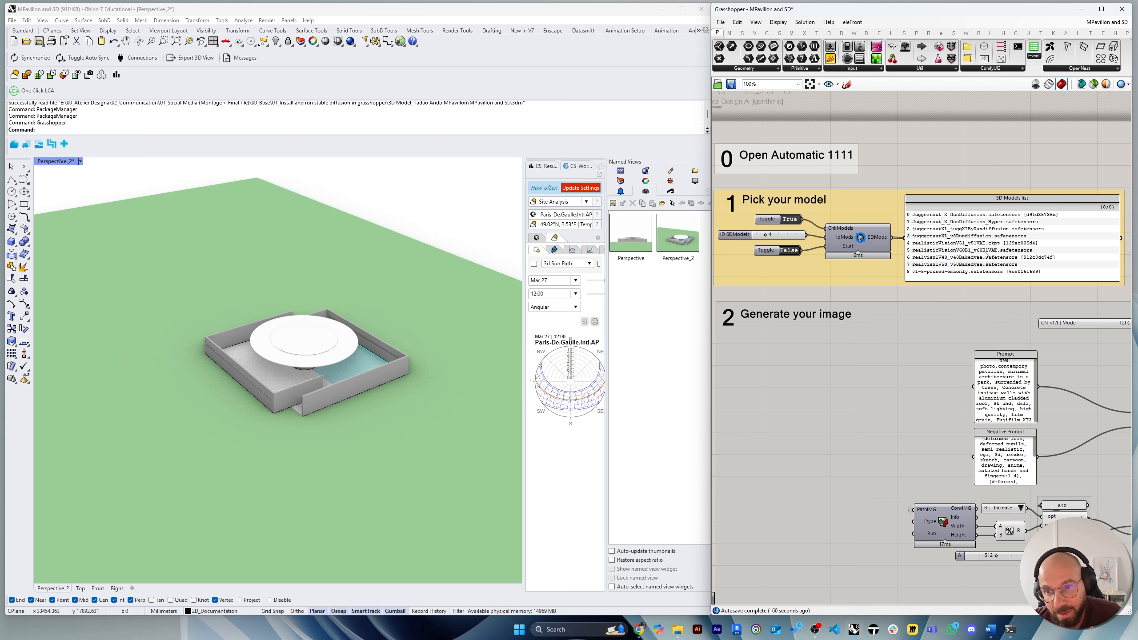
scroll(959, 254, down, 5)
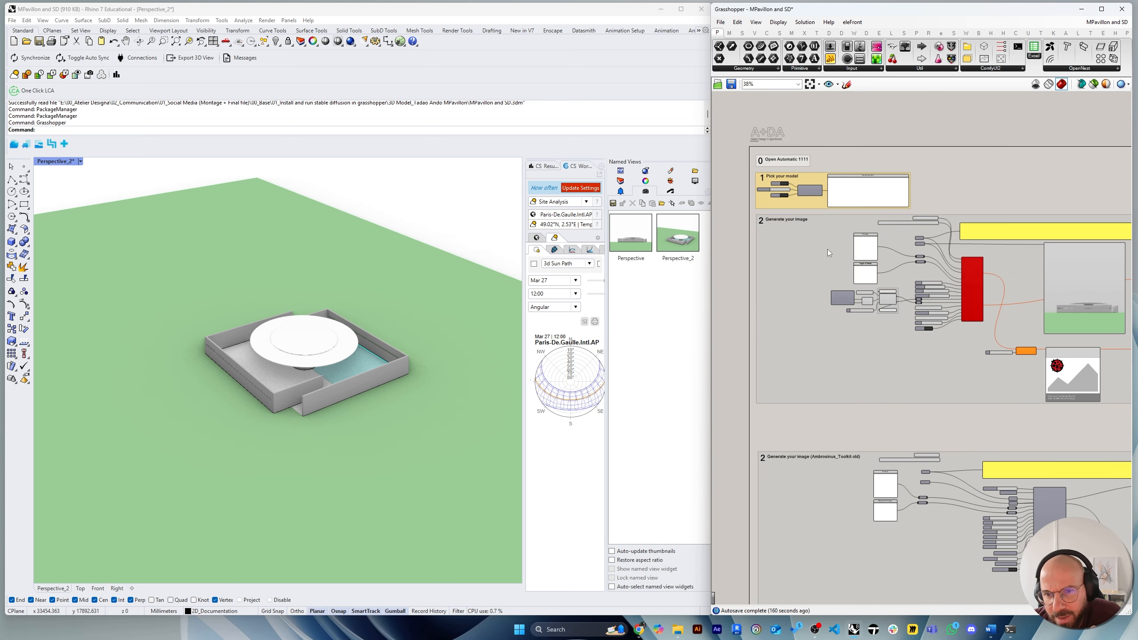
scroll(835, 234, up, 4)
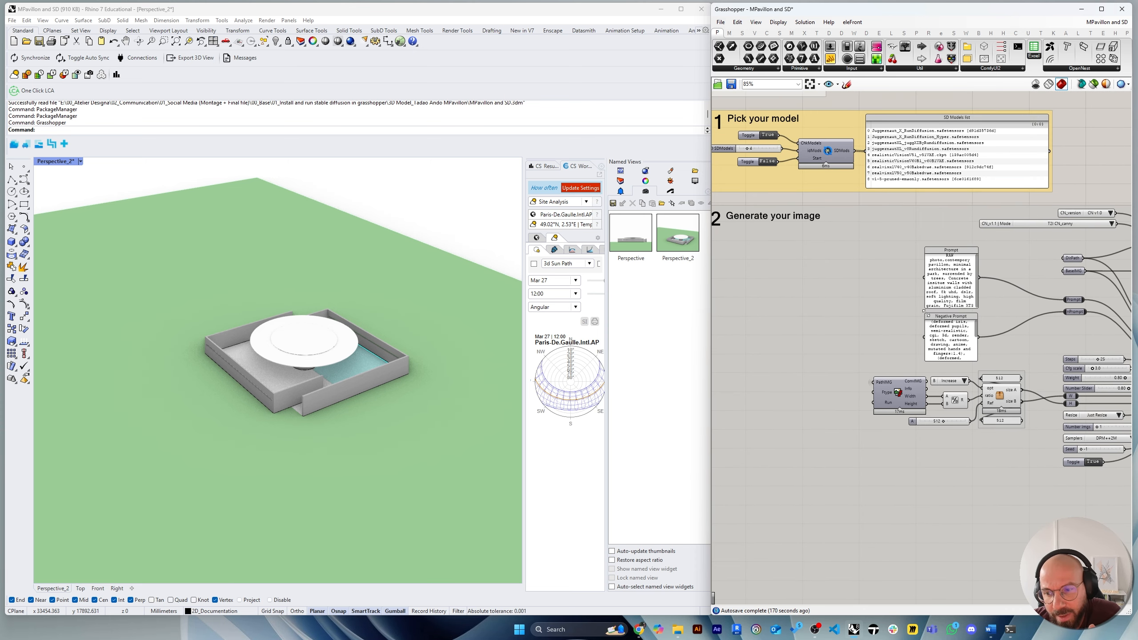
scroll(896, 292, down, 3)
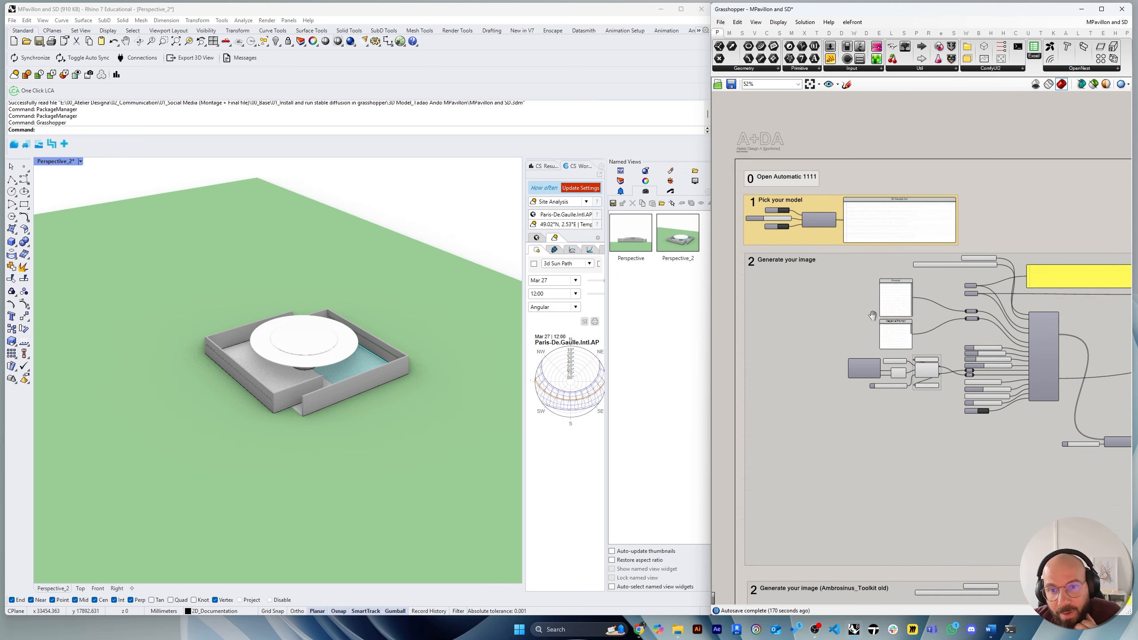
scroll(854, 262, down, 2)
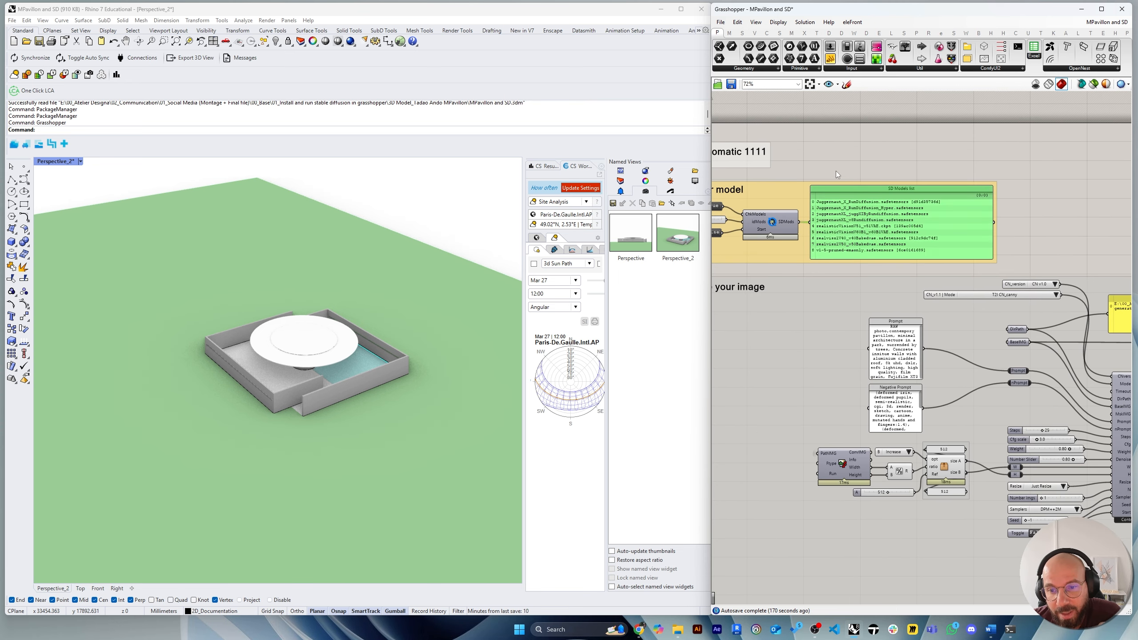
scroll(989, 284, up, 6)
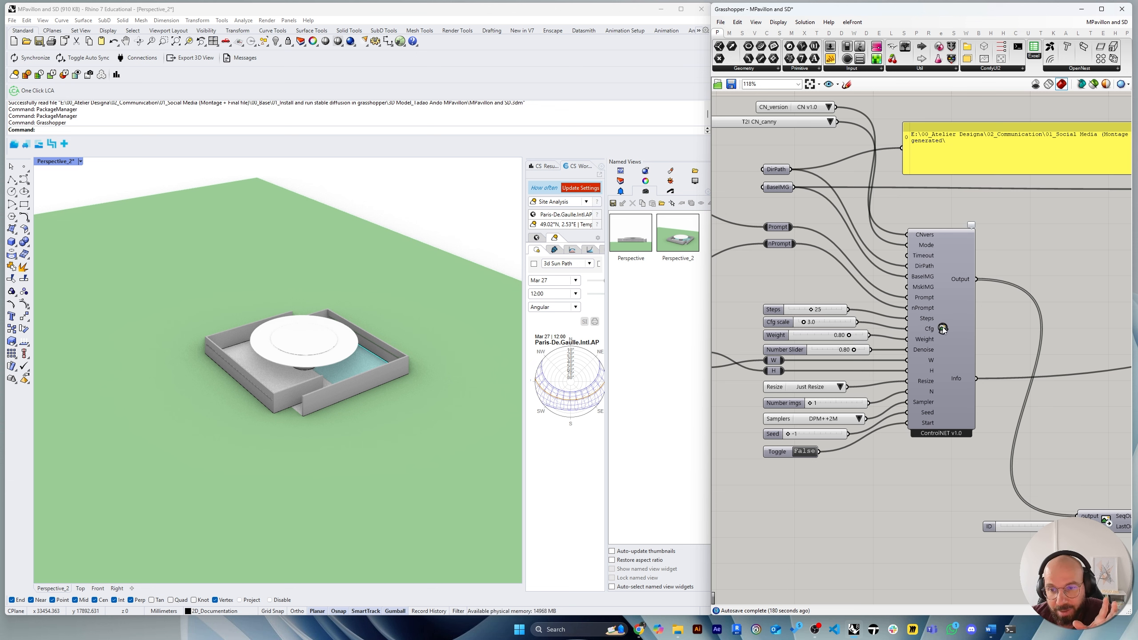
Add a new Ambrosinus Toolkit ControlNet component and move it to the empty canvas beyond the Image Info panels.
click(1067, 35)
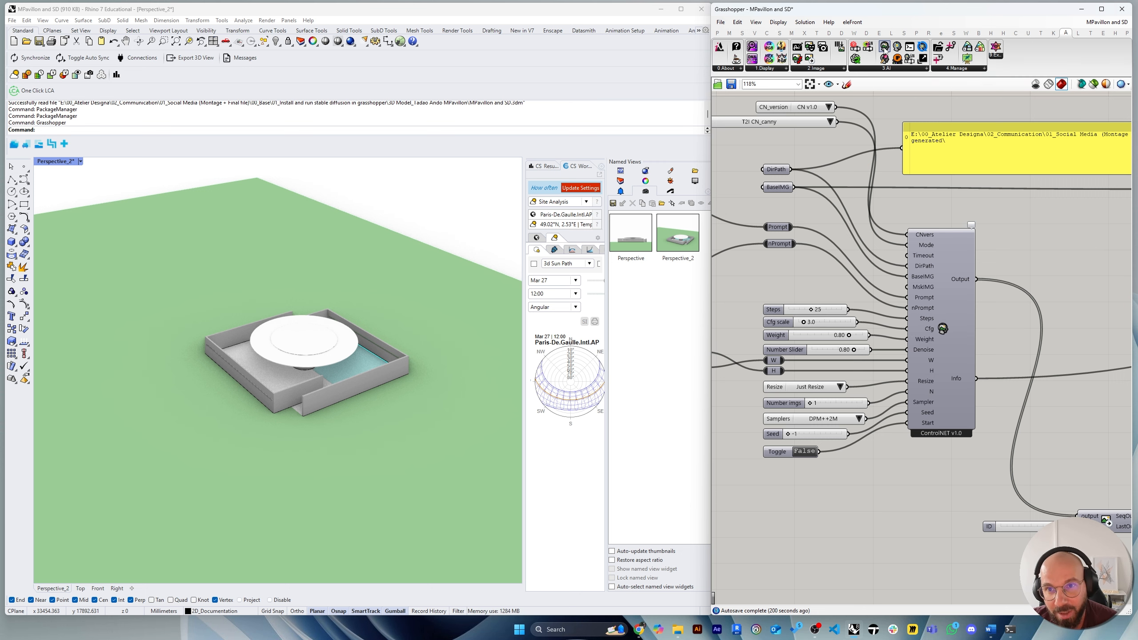
click(885, 49)
scroll(919, 331, down, 4)
click(979, 188)
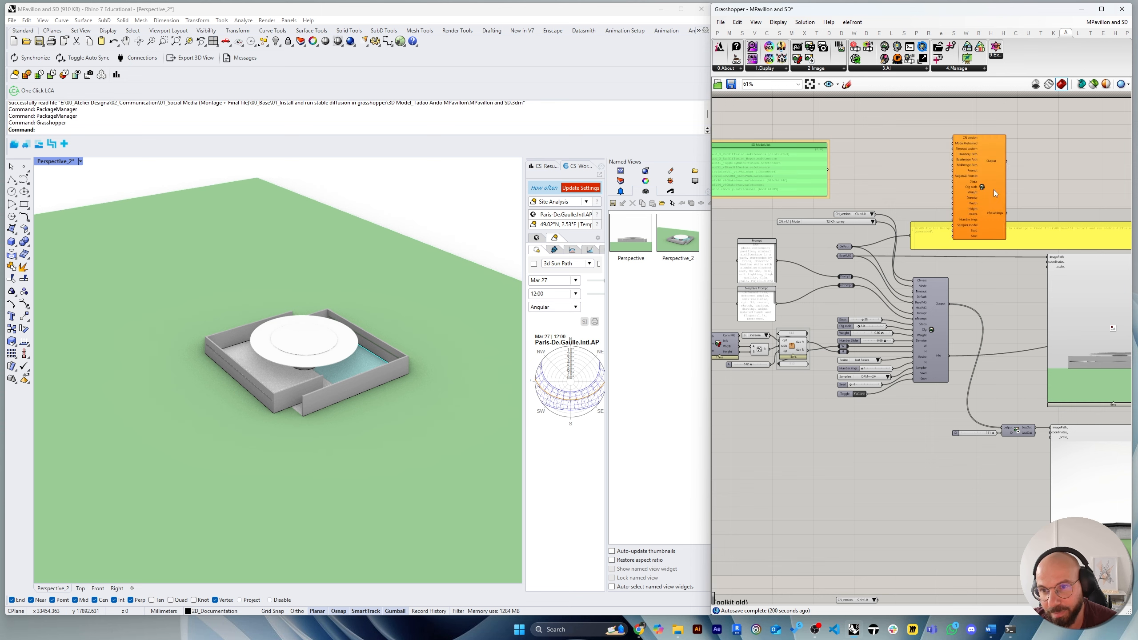
drag(983, 186, 1080, 271)
scroll(884, 225, down, 5)
scroll(1078, 267, up, 9)
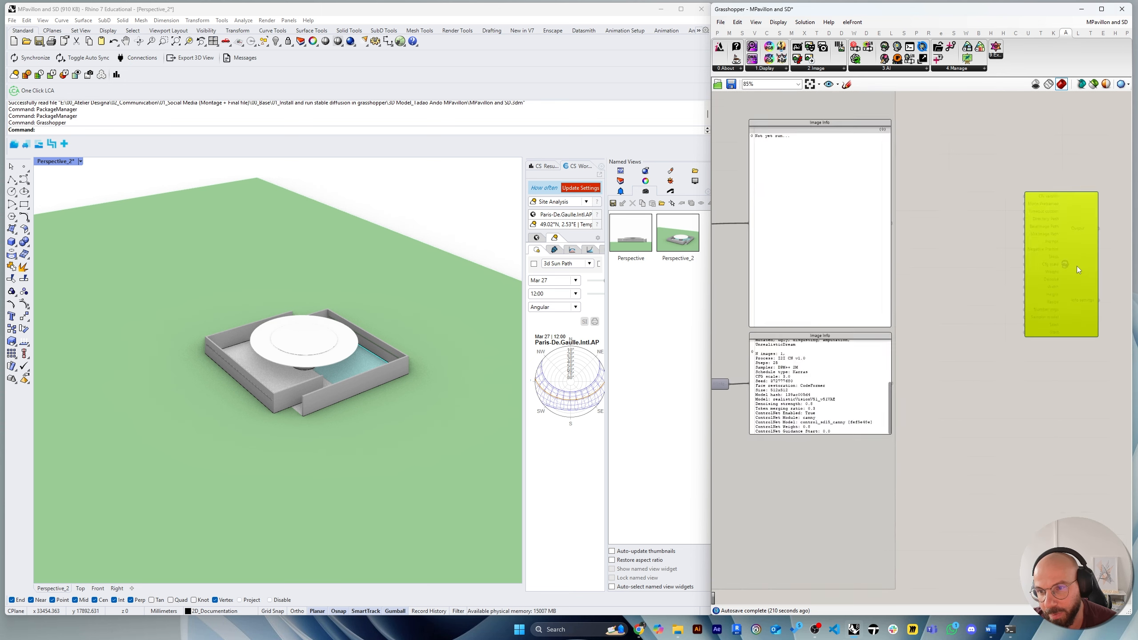
right_drag(1054, 265, 913, 316)
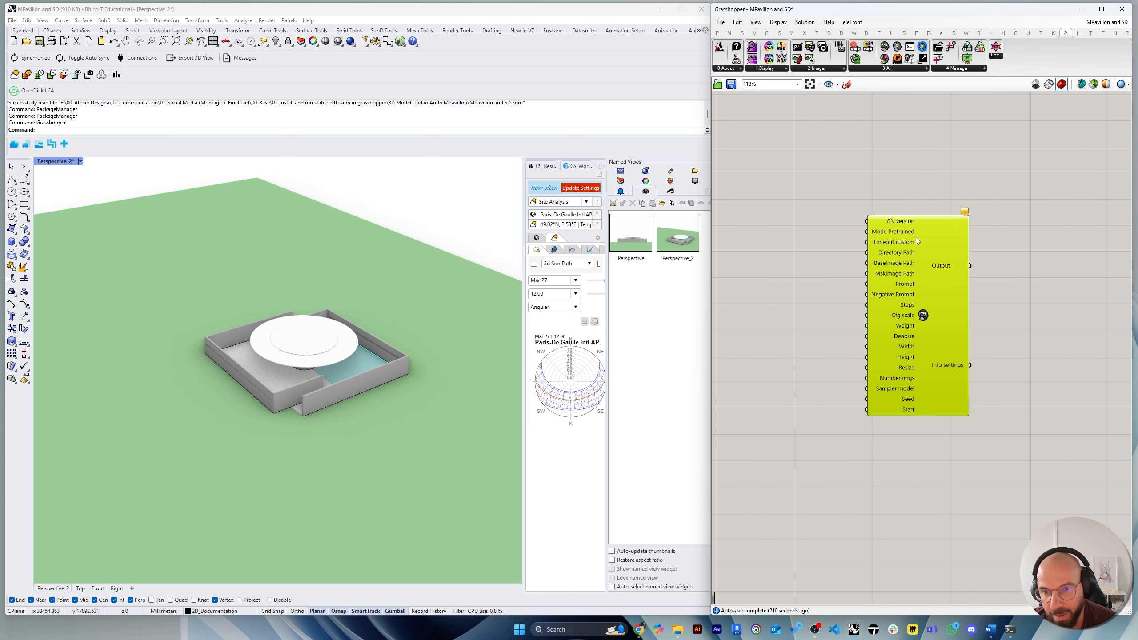
Check the new component's CN version input description, widen the Grasshopper window over the Rhino viewport, and deselect the component.
mouse_move(901, 224)
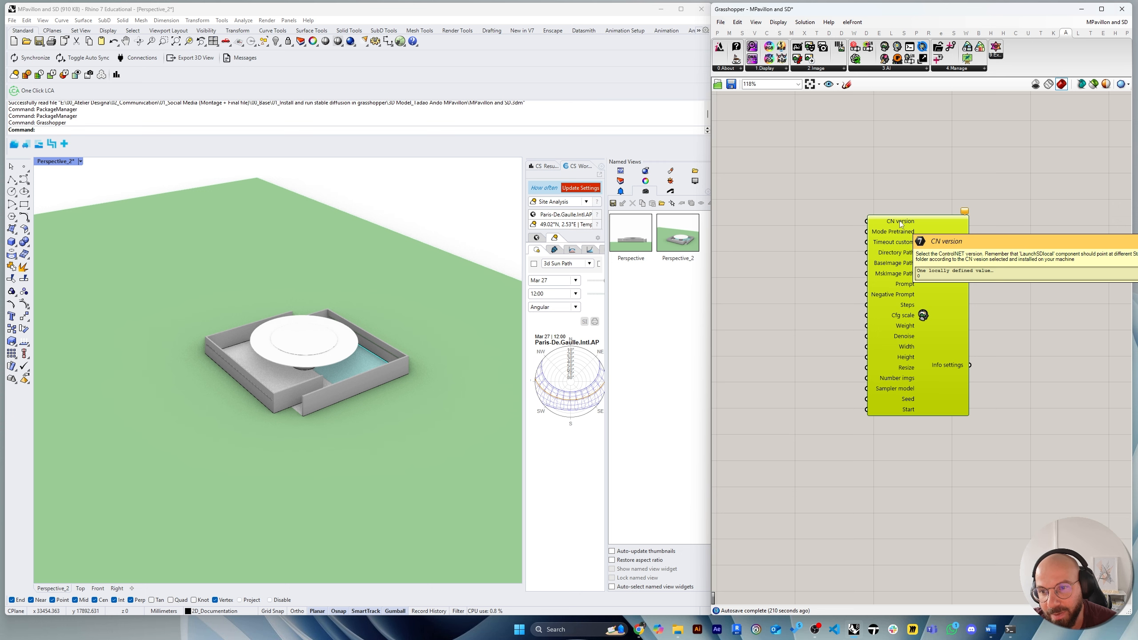
scroll(901, 224, up, 2)
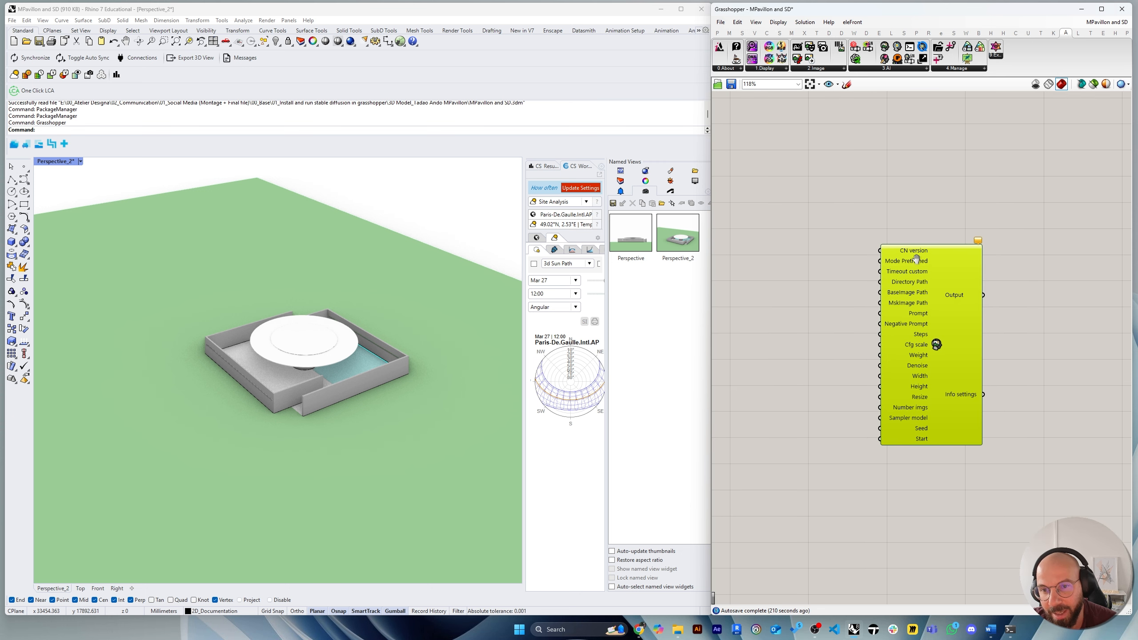
drag(714, 301, 465, 300)
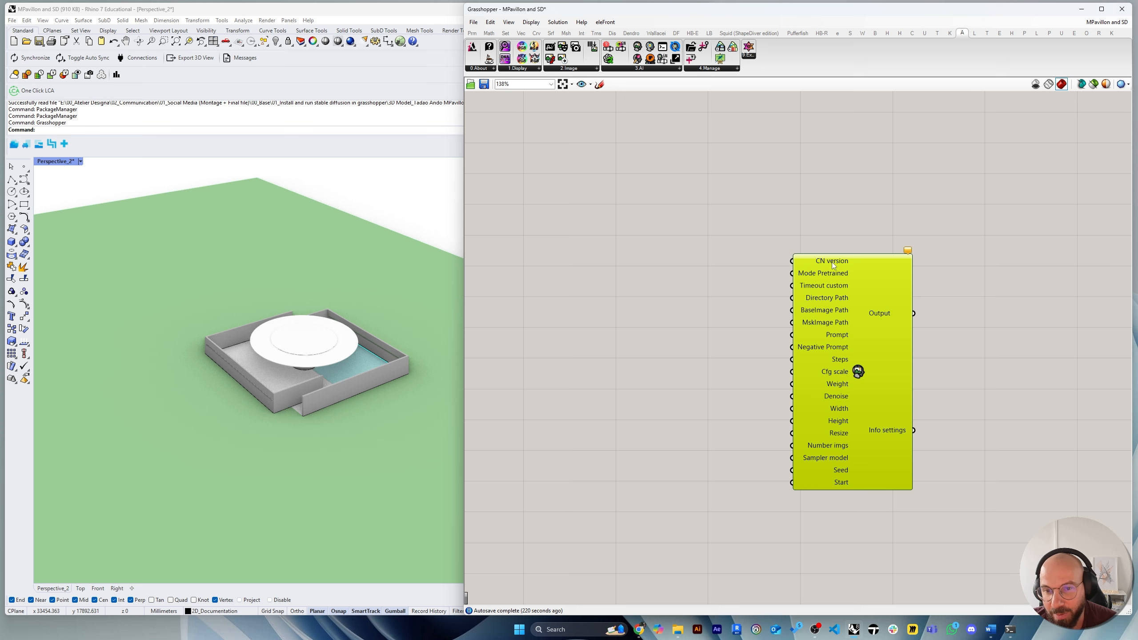
click(812, 219)
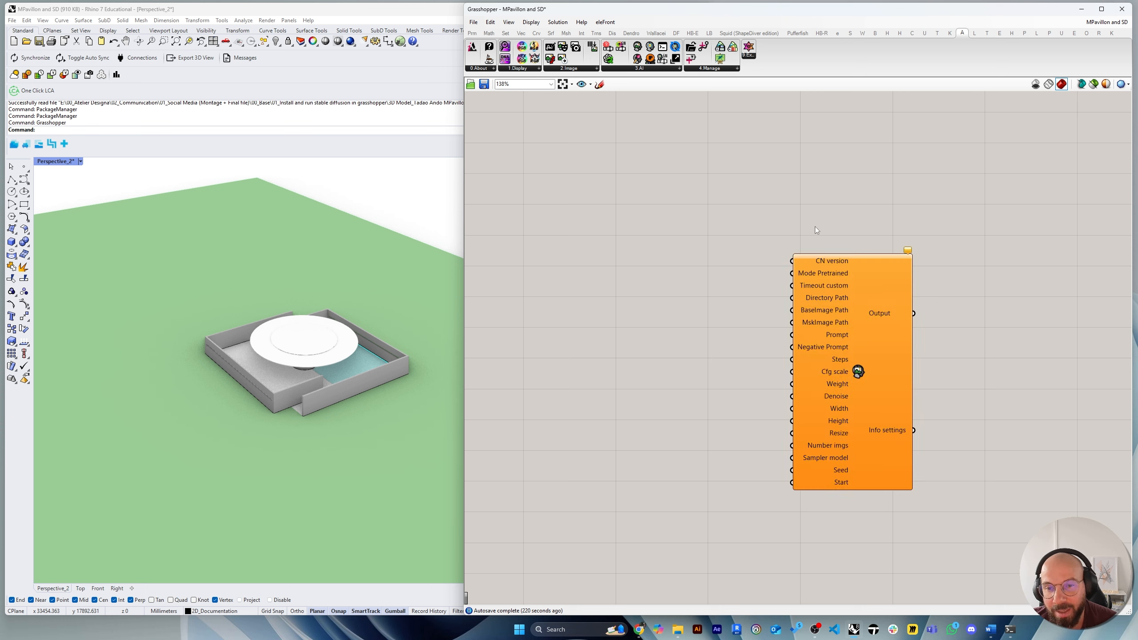
Add a number slider set to 0, wire it into the new ControlNET component's CN version input, and place it above the component.
mouse_move(829, 262)
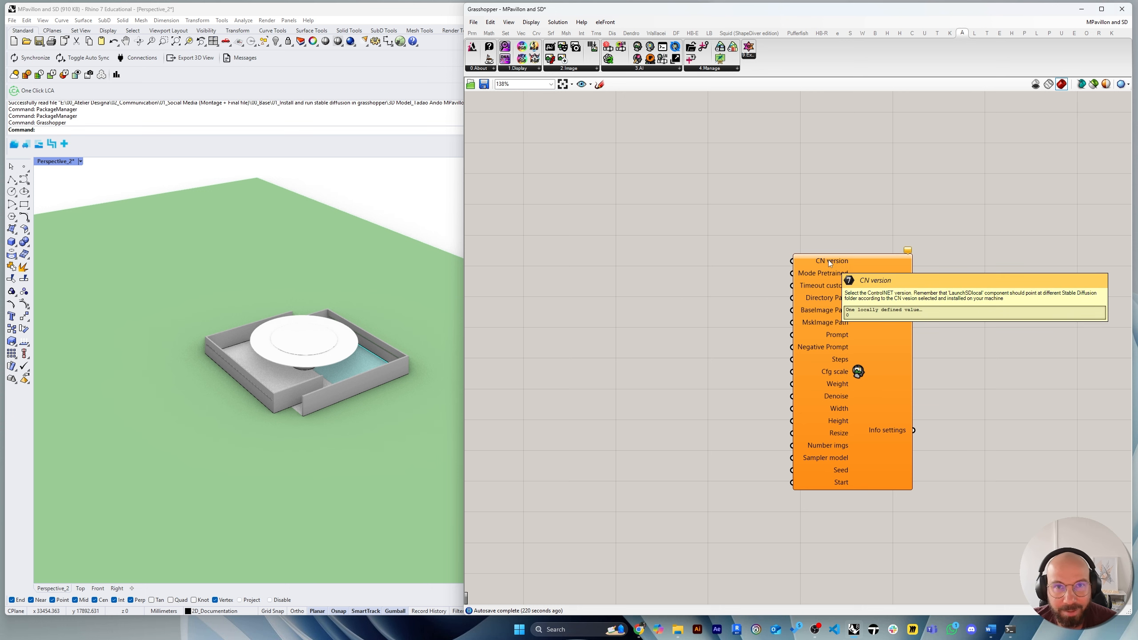
double_click(816, 206)
text(0)
key(Return)
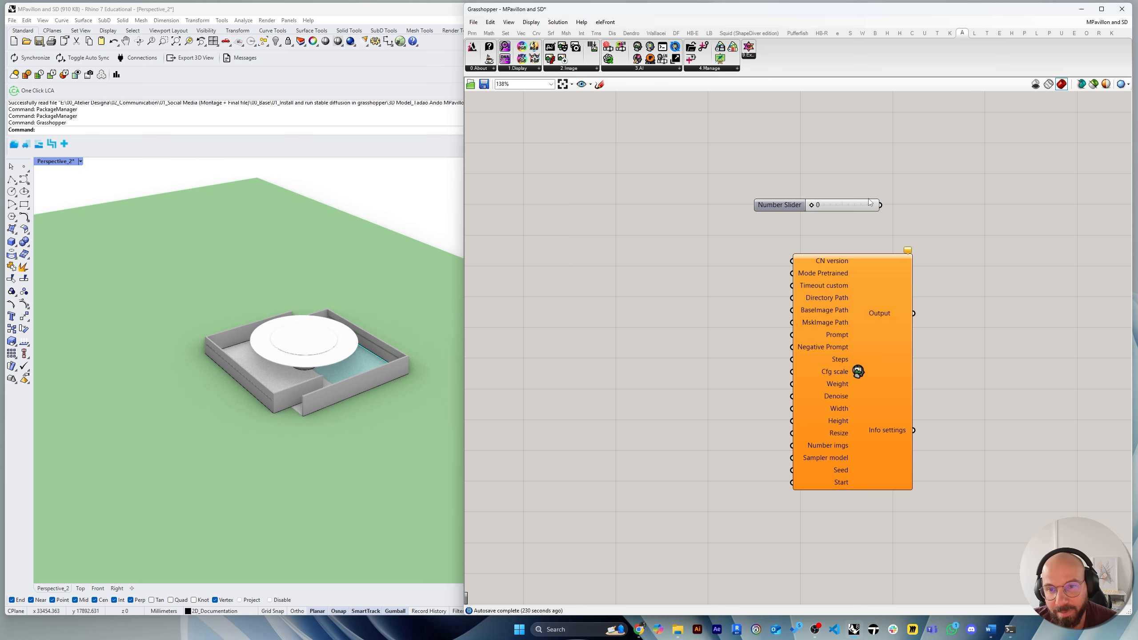
drag(831, 206, 792, 260)
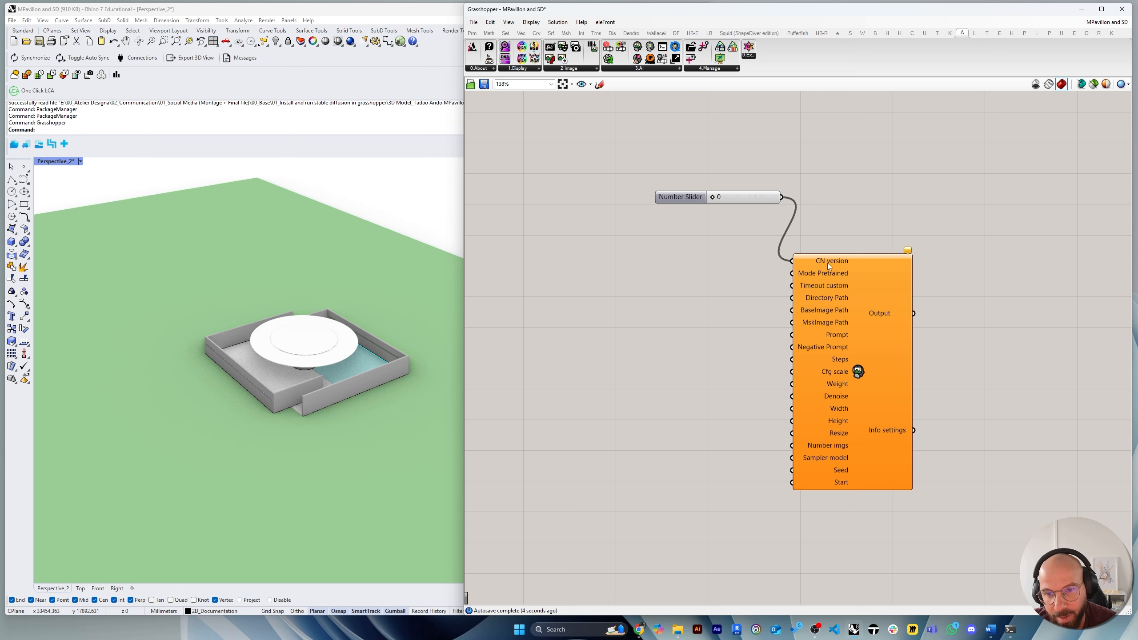
mouse_move(828, 262)
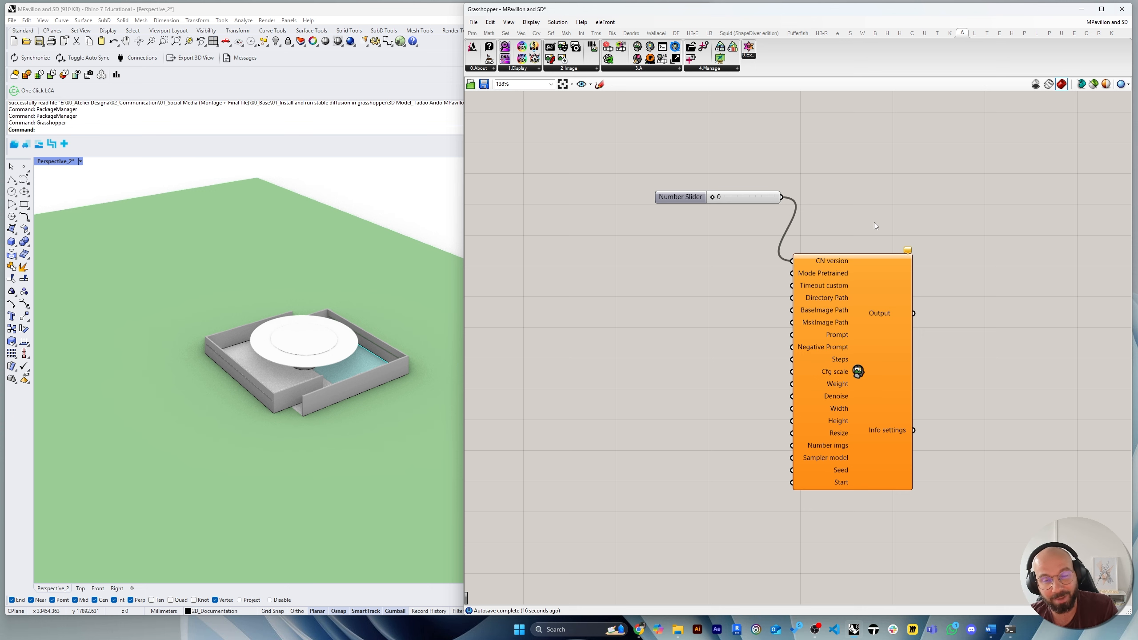
right_drag(817, 248, 826, 241)
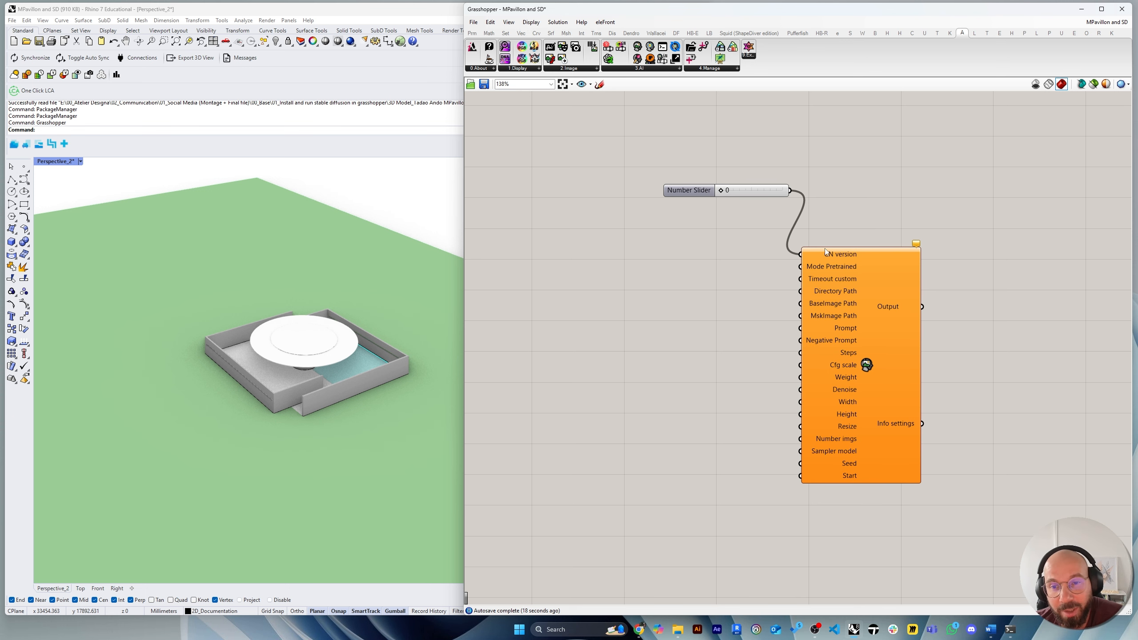
click(771, 187)
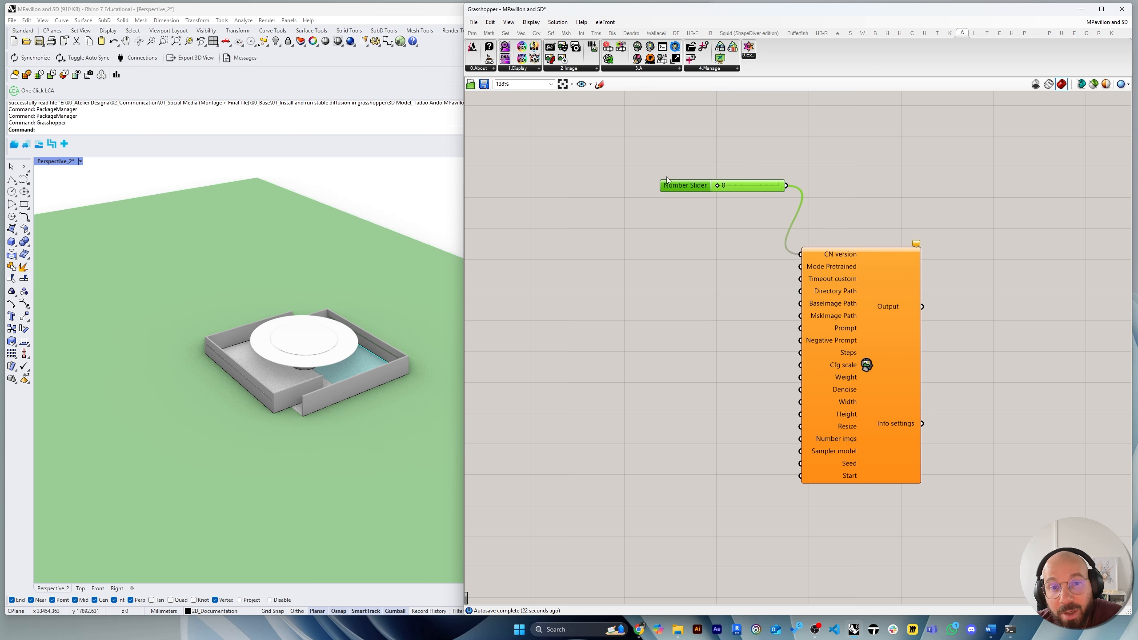
drag(644, 147, 992, 516)
click(958, 530)
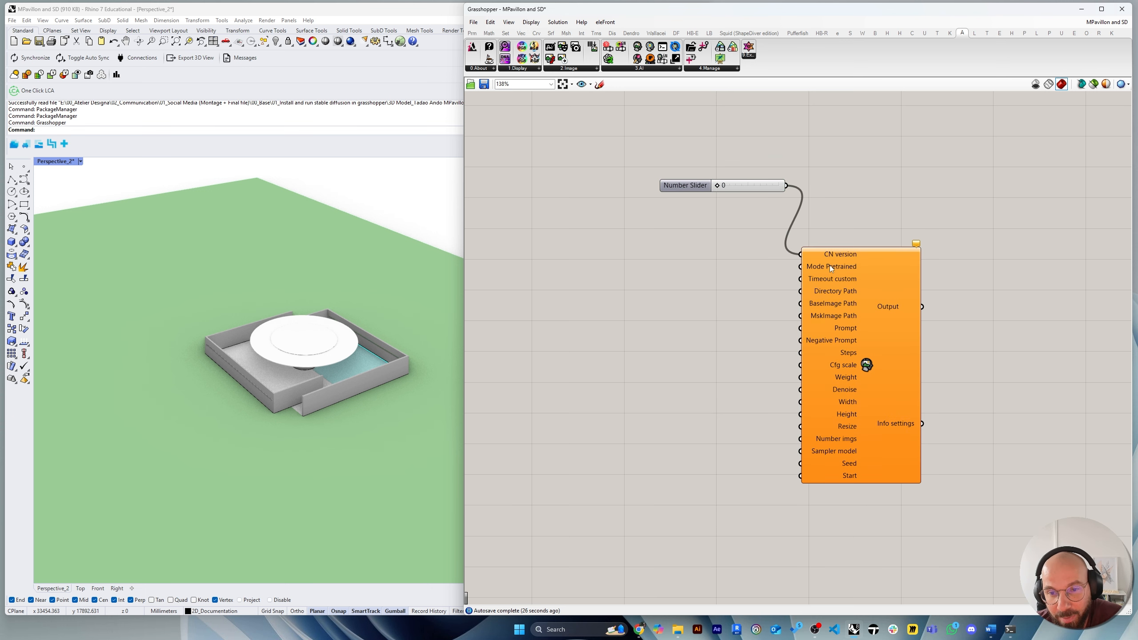
Check the Mode Pretrained input's description and examine the constants defined in the existing CN_v1.1 | Mode value list.
mouse_move(829, 267)
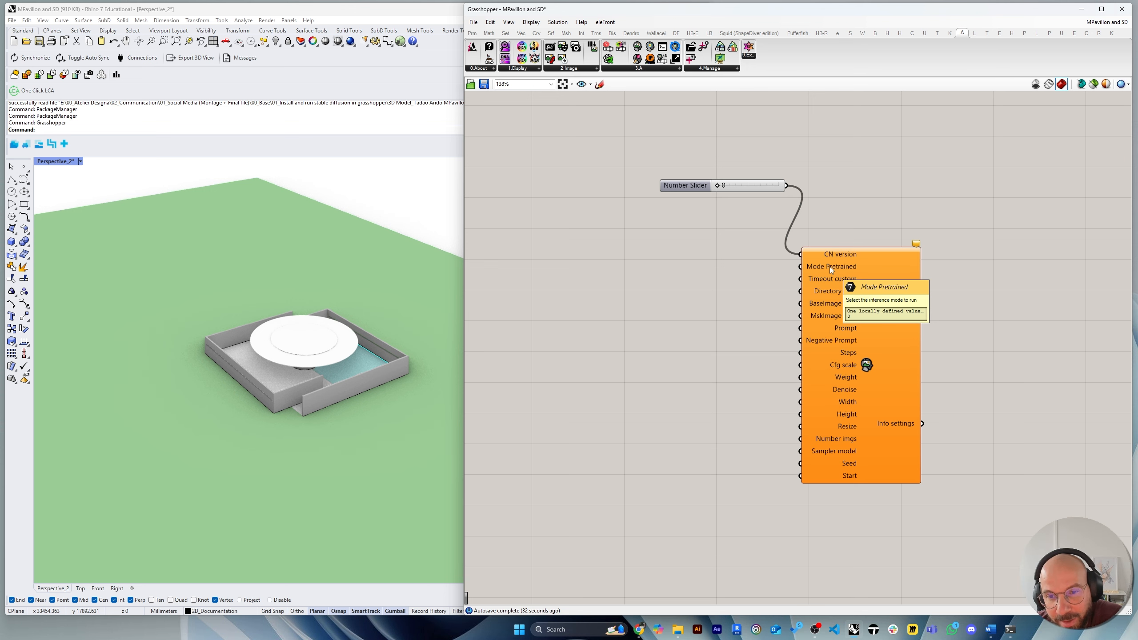
scroll(884, 310, down, 4)
right_drag(556, 331, 903, 300)
scroll(616, 221, up, 4)
right_drag(656, 203, 740, 226)
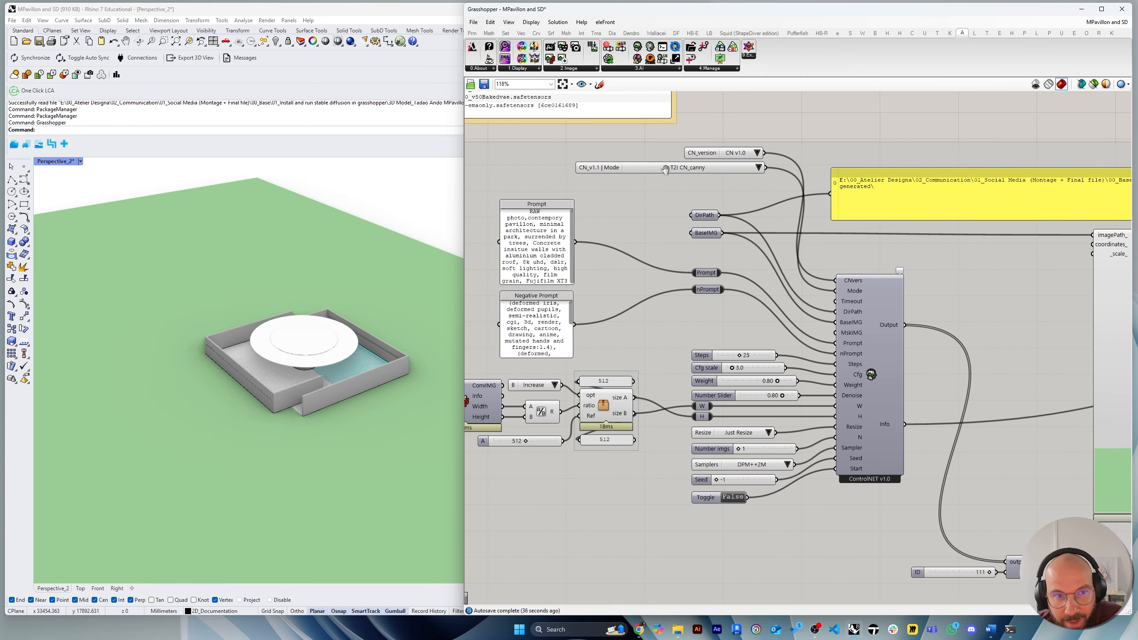
click(719, 168)
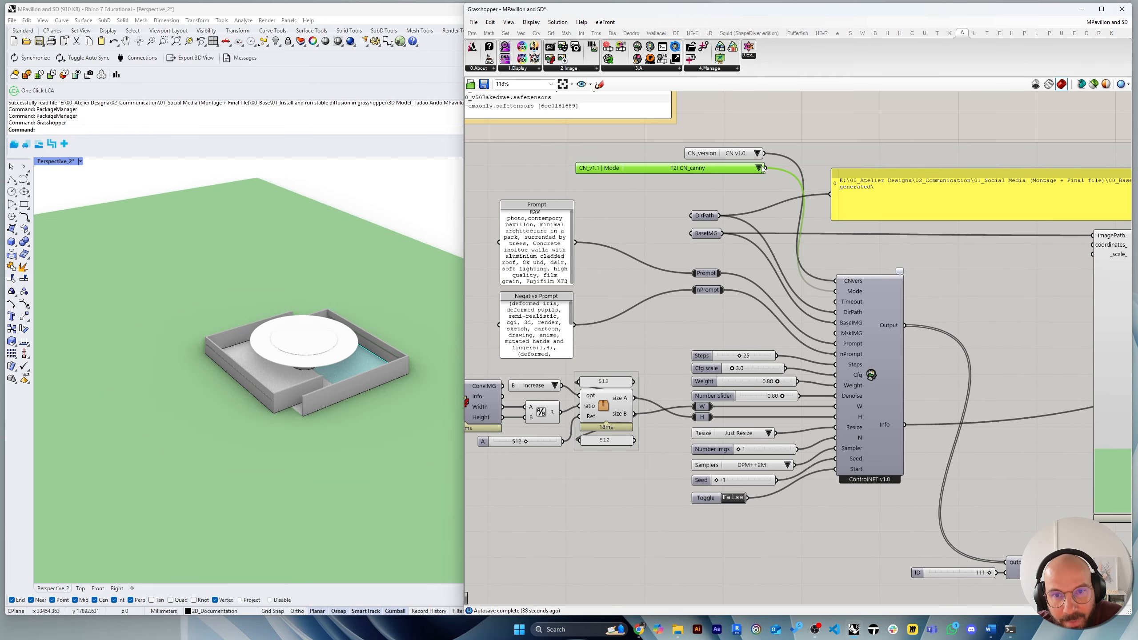
right_click(682, 173)
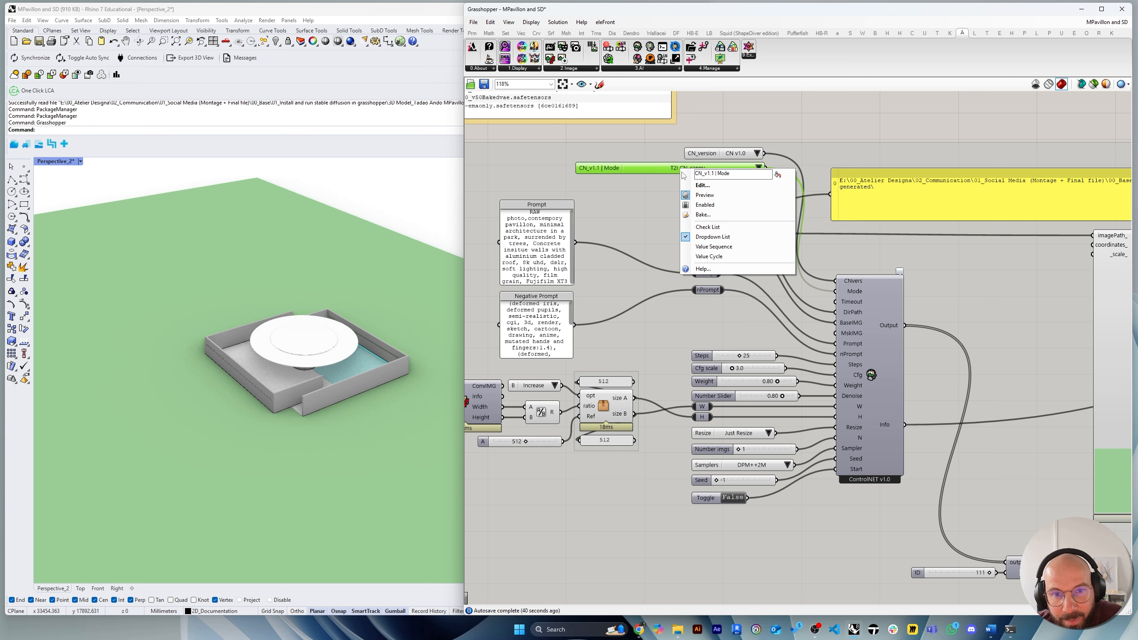
click(702, 185)
drag(651, 127, 651, 171)
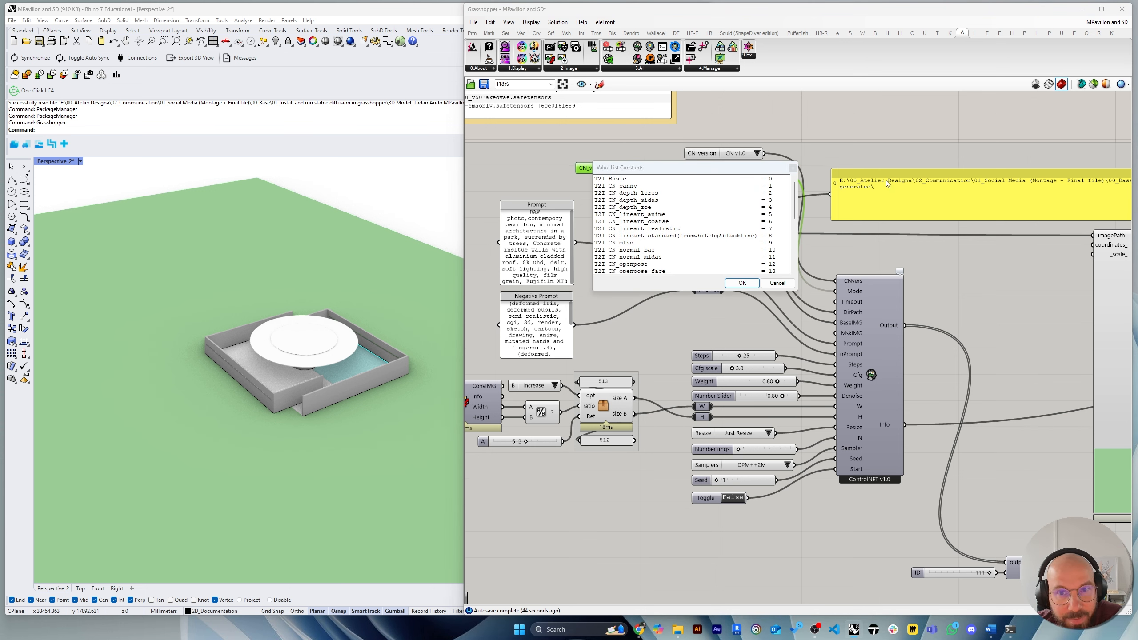
click(794, 168)
Add a Value List below the CN_v1.1 | Mode list and rename it blabala.
click(473, 33)
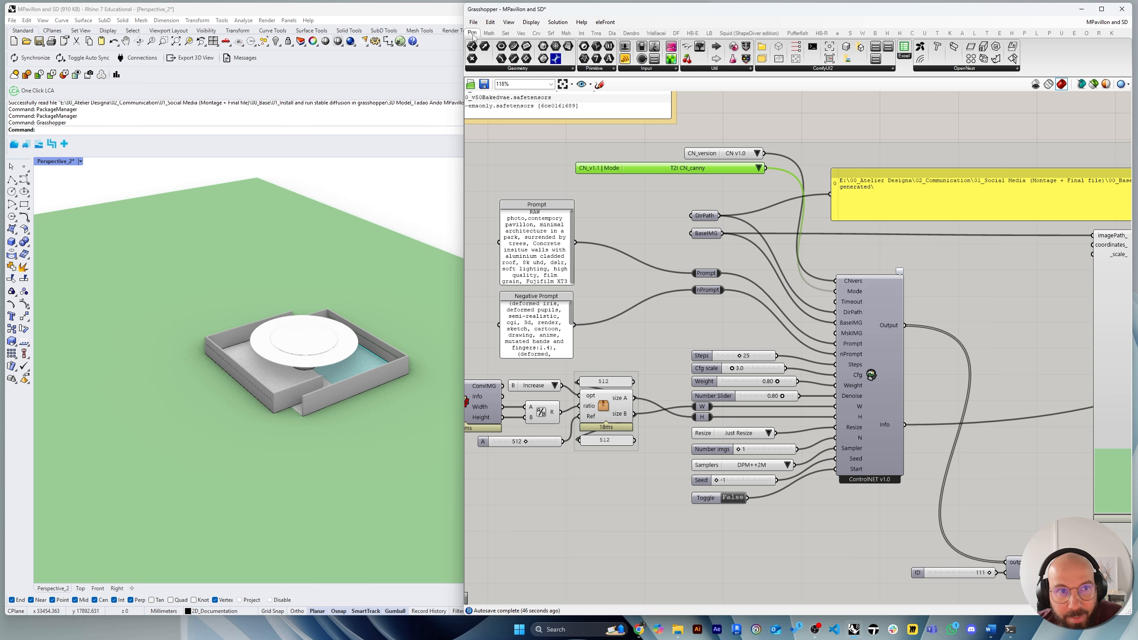
click(650, 70)
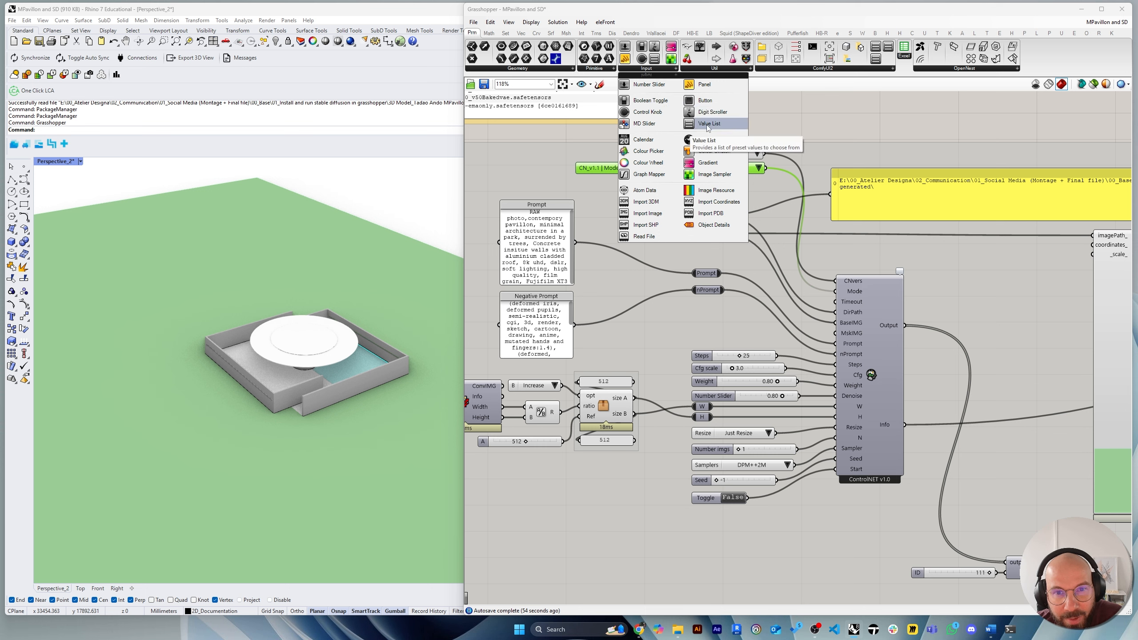
drag(707, 129, 686, 199)
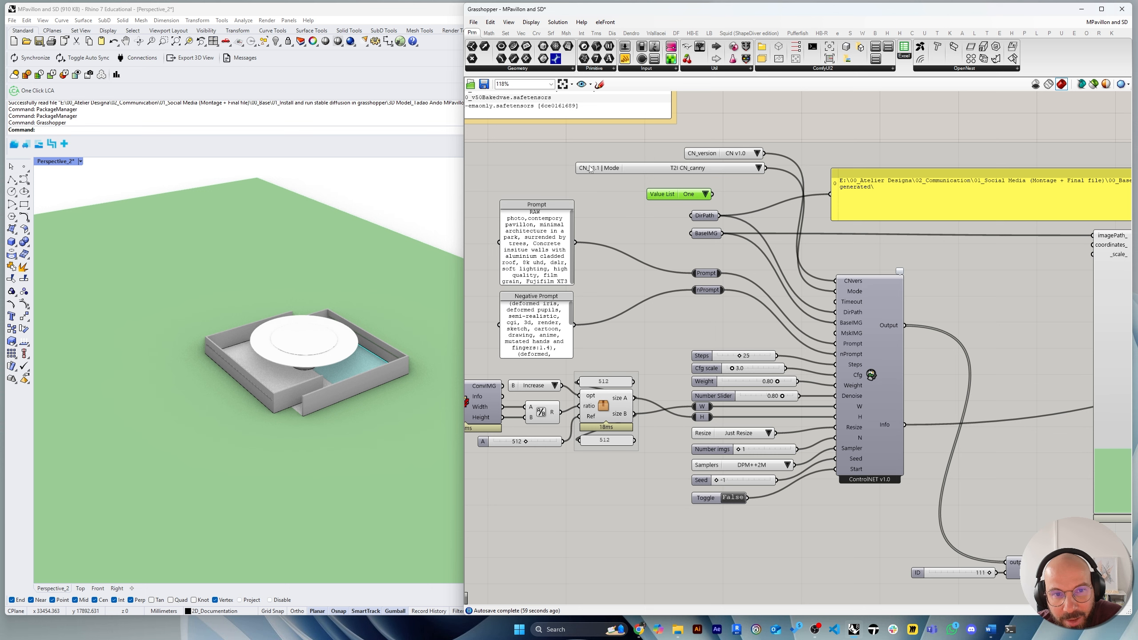
right_click(666, 198)
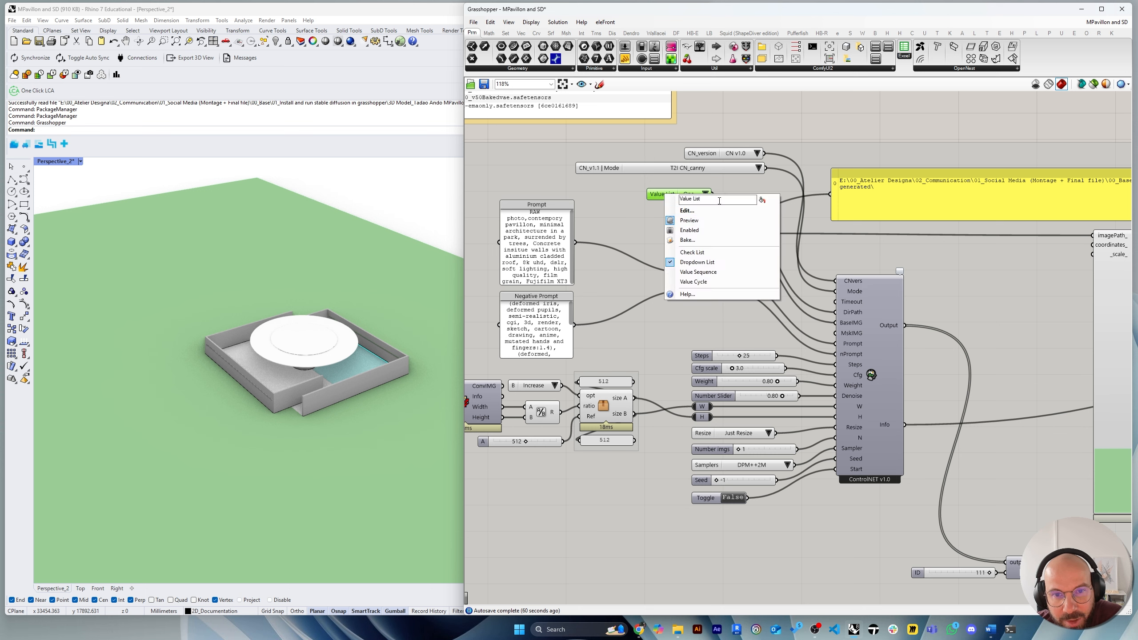
text(blabab)
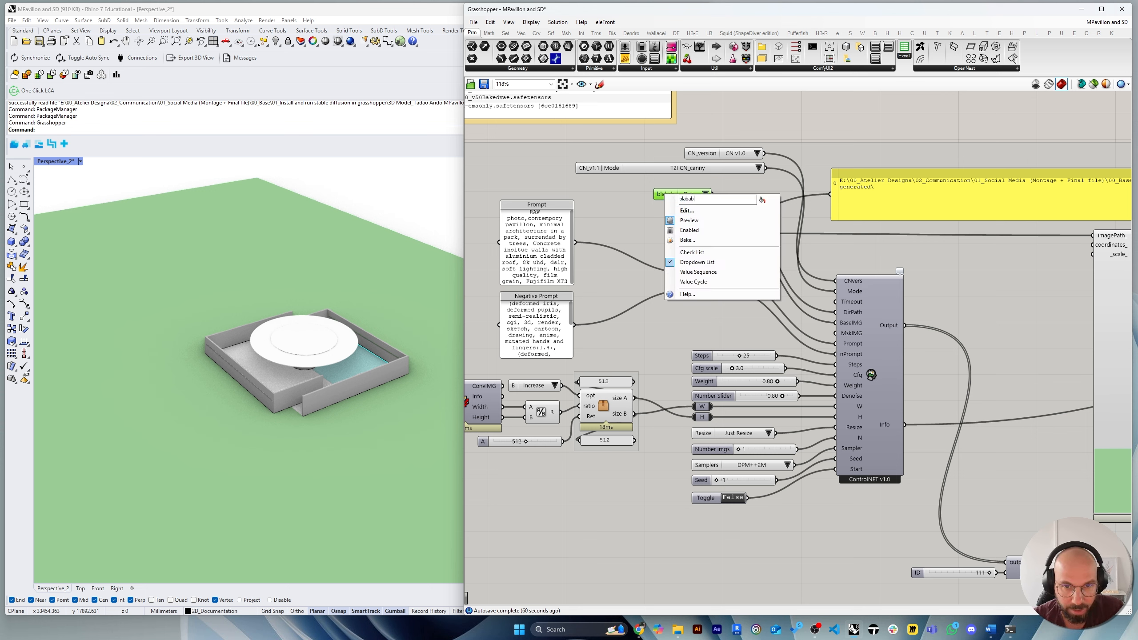
key(BackSpace)
text(la)
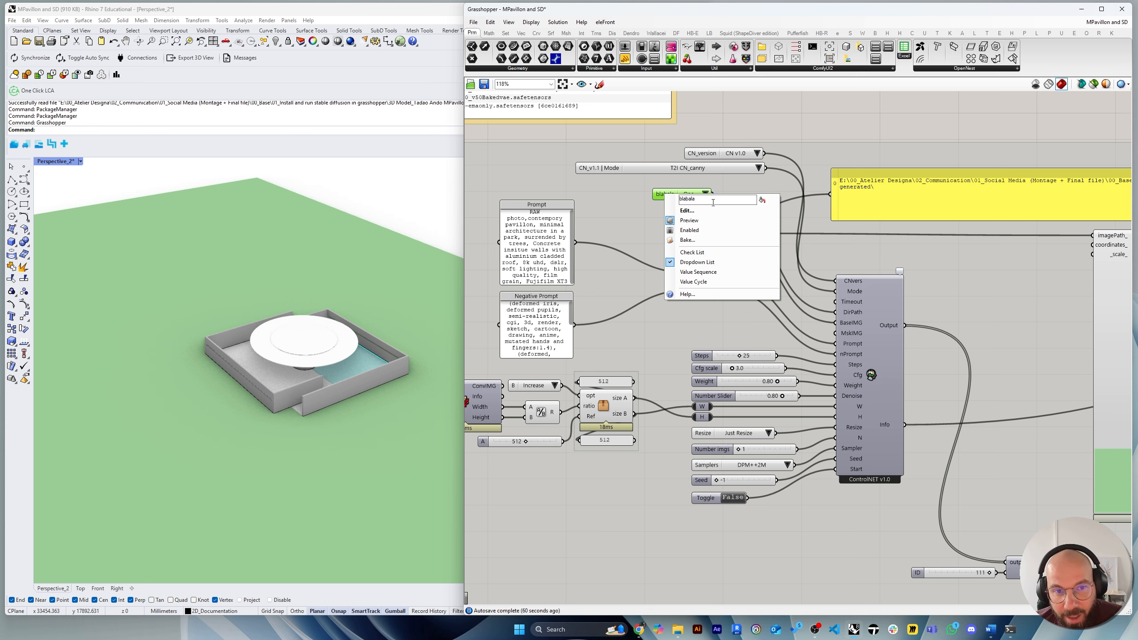
click(808, 107)
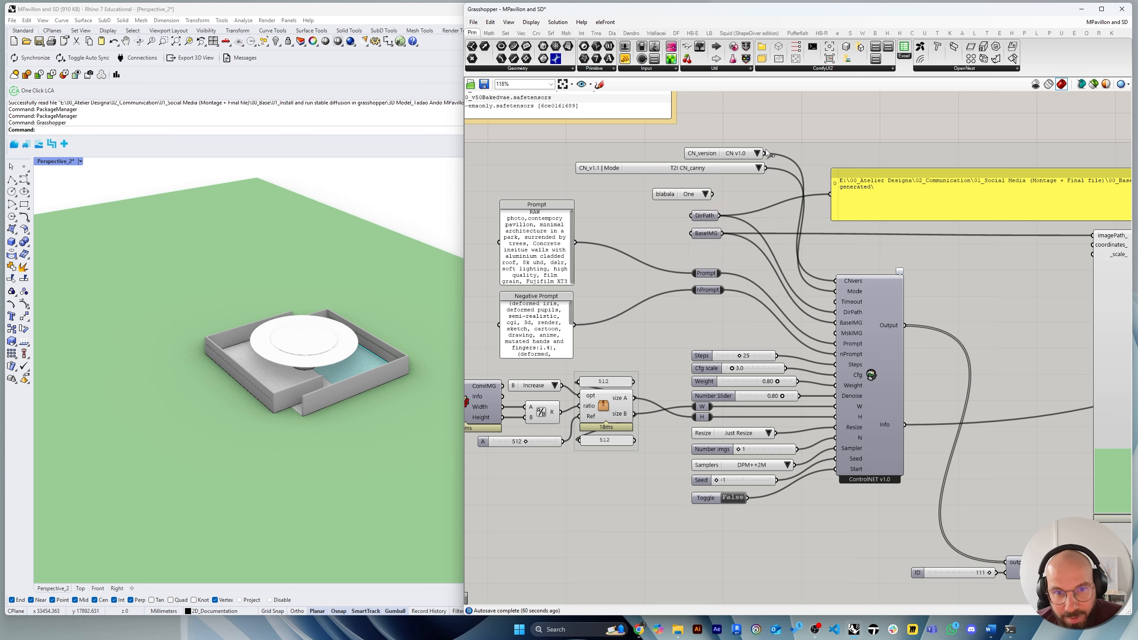
Change the first constant of the blabala value list to X = 0 and select X as its option.
click(691, 195)
right_click(688, 193)
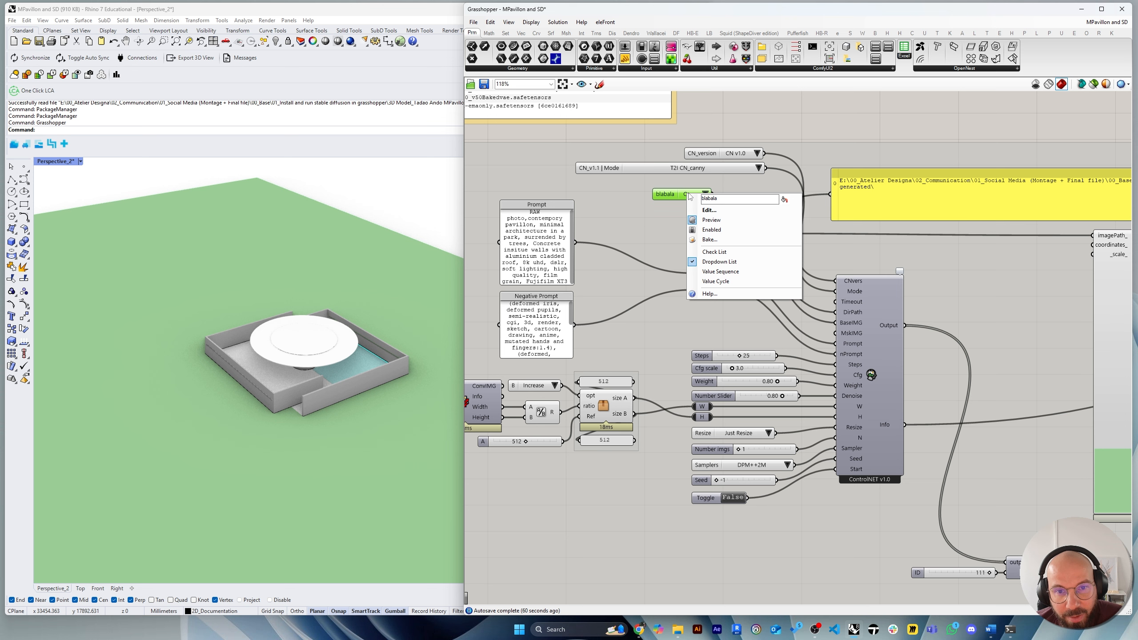
click(726, 211)
drag(640, 163, 621, 162)
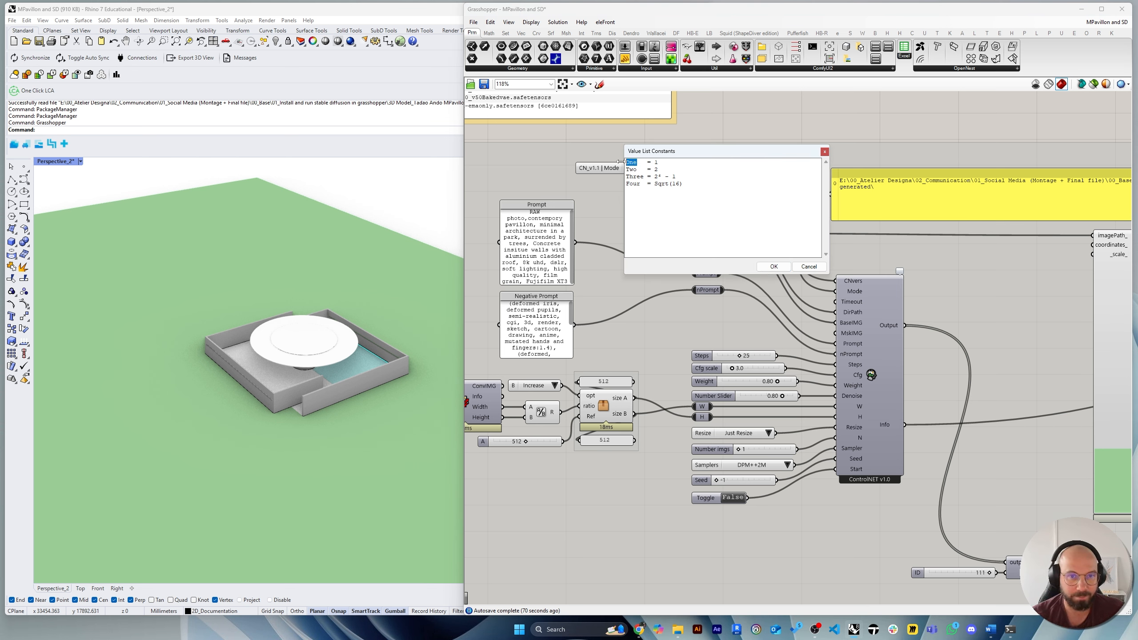
text(x)
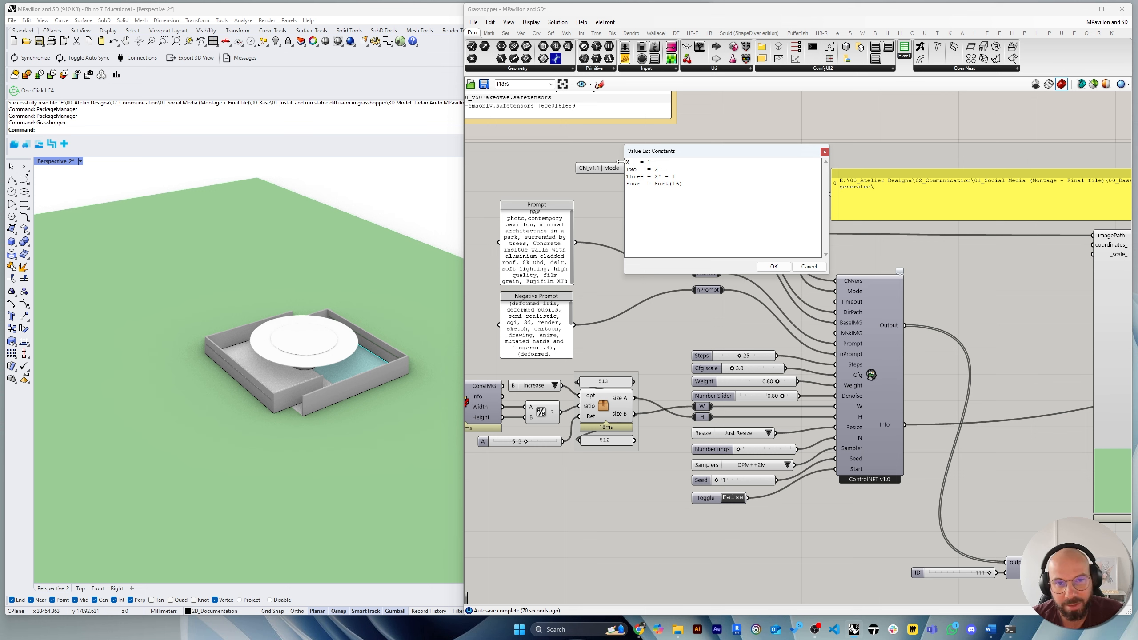
drag(652, 162, 648, 162)
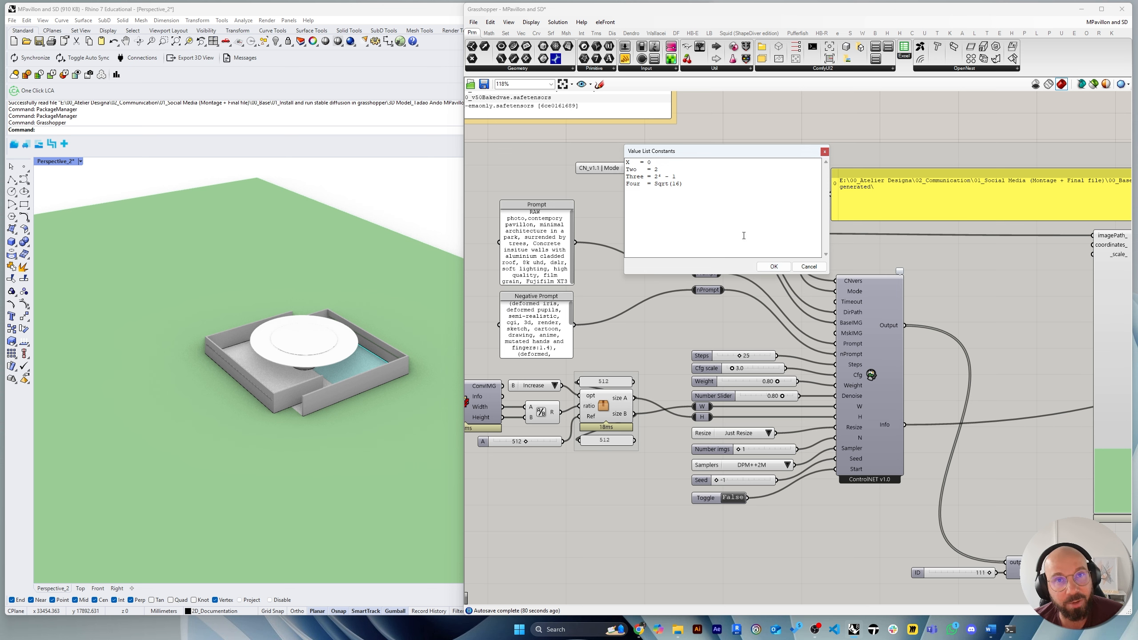
drag(660, 170, 616, 168)
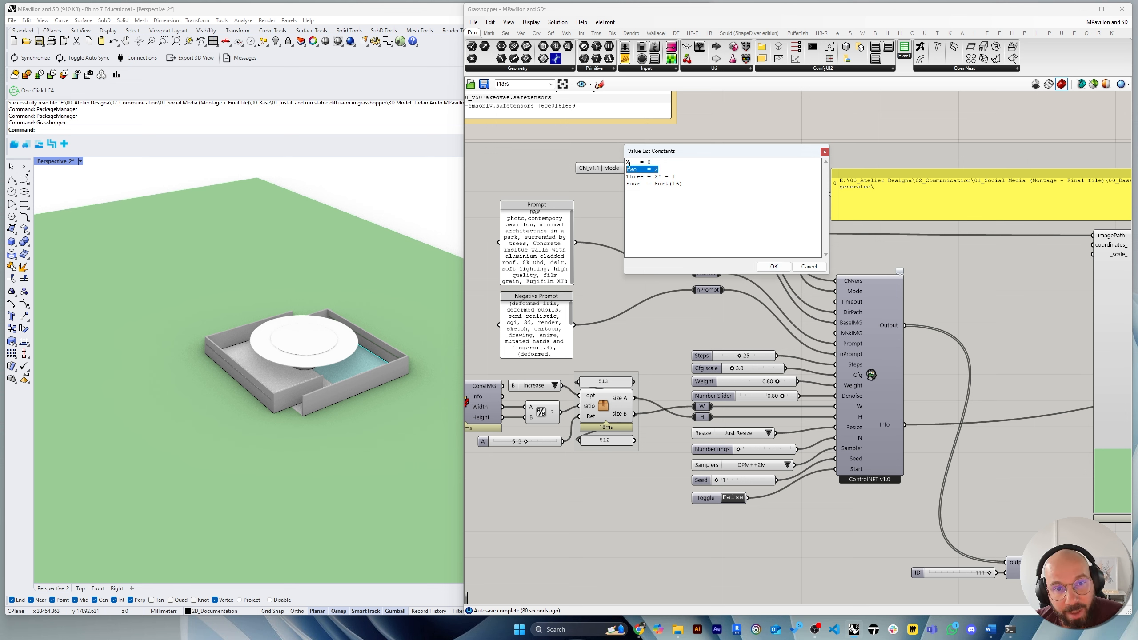
click(775, 266)
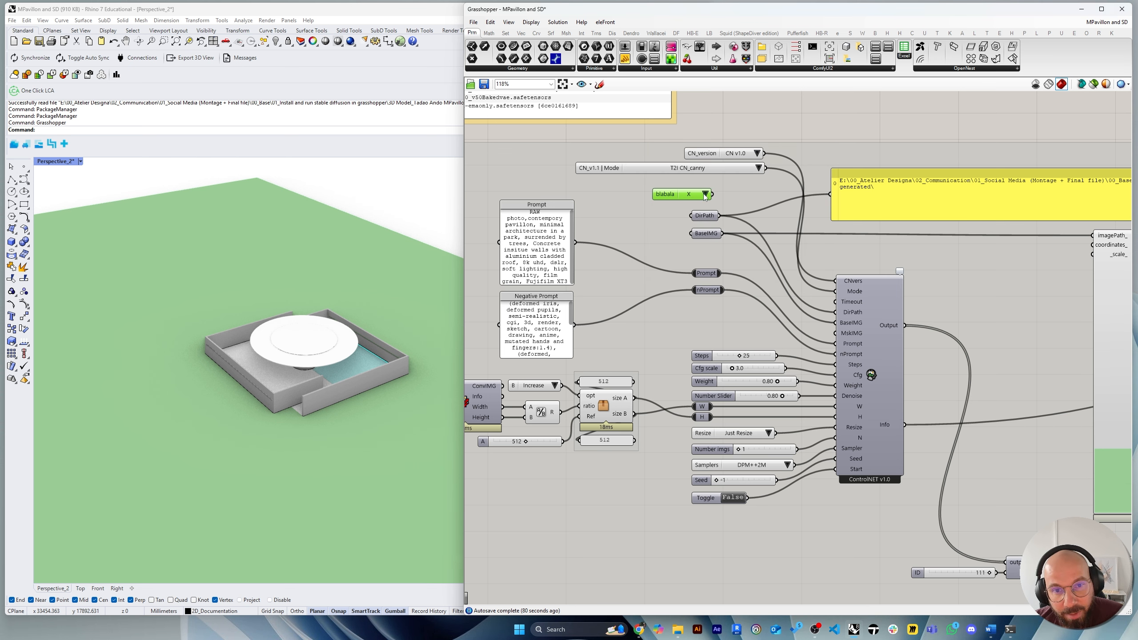
click(705, 198)
click(717, 201)
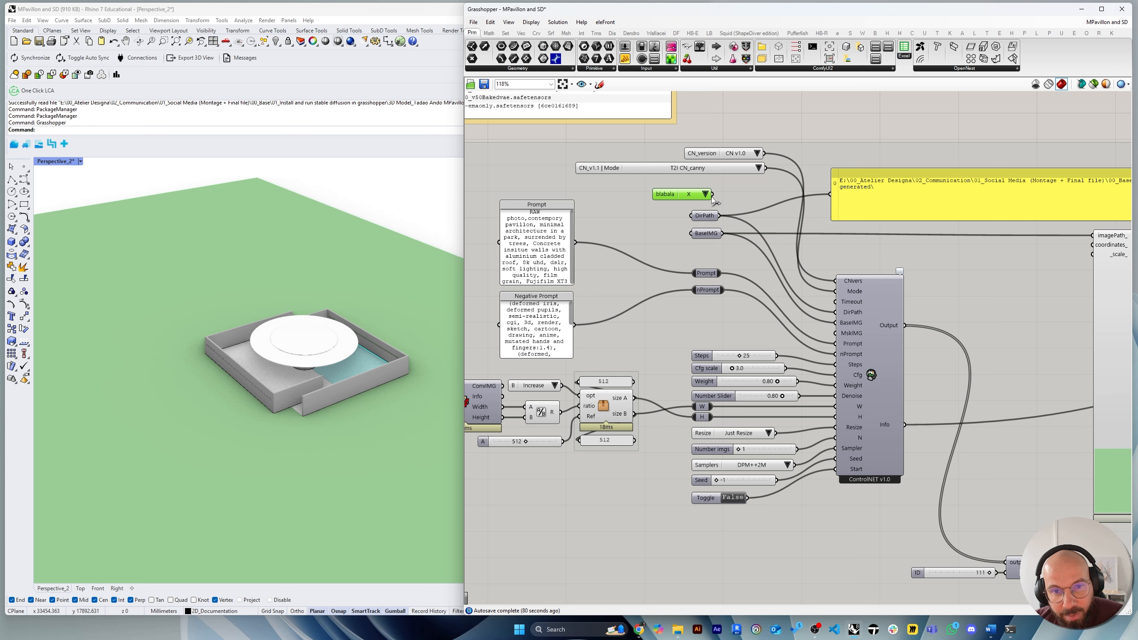
Add a panel, connect the blabala value list to it, and switch the list's selection to Two.
double_click(838, 130)
text(panel)
key(Return)
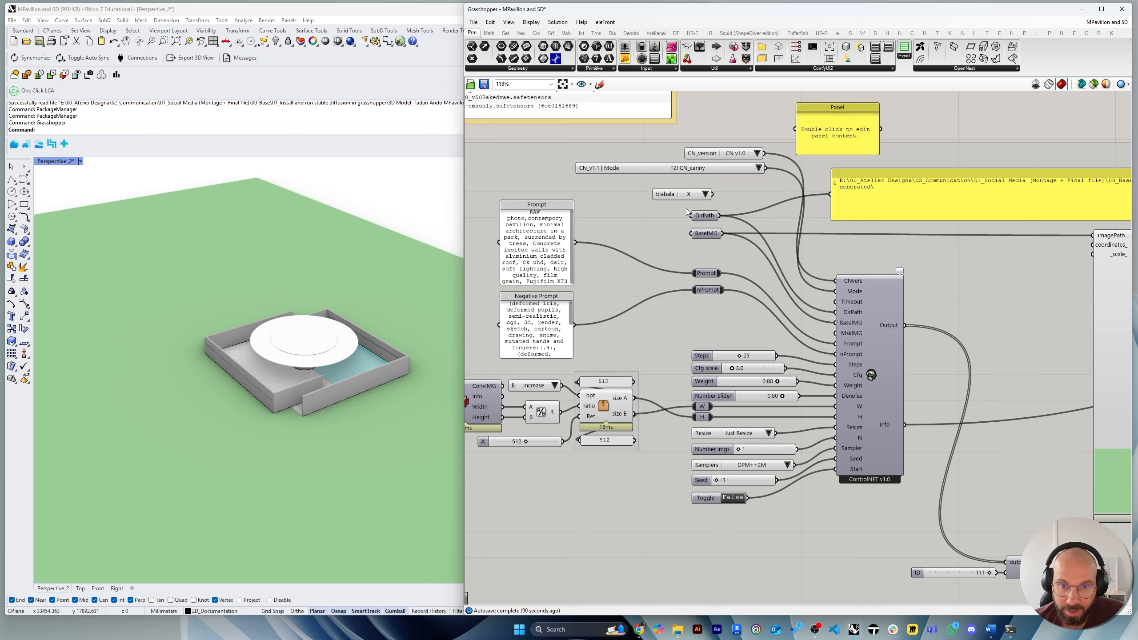
drag(712, 193, 810, 166)
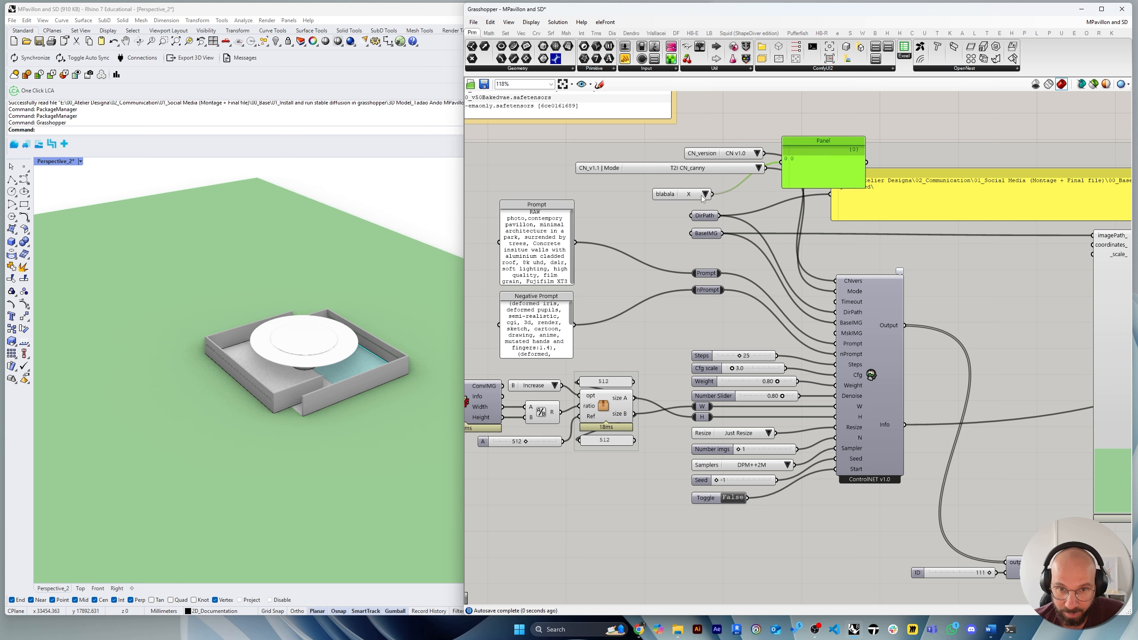
click(704, 195)
click(721, 212)
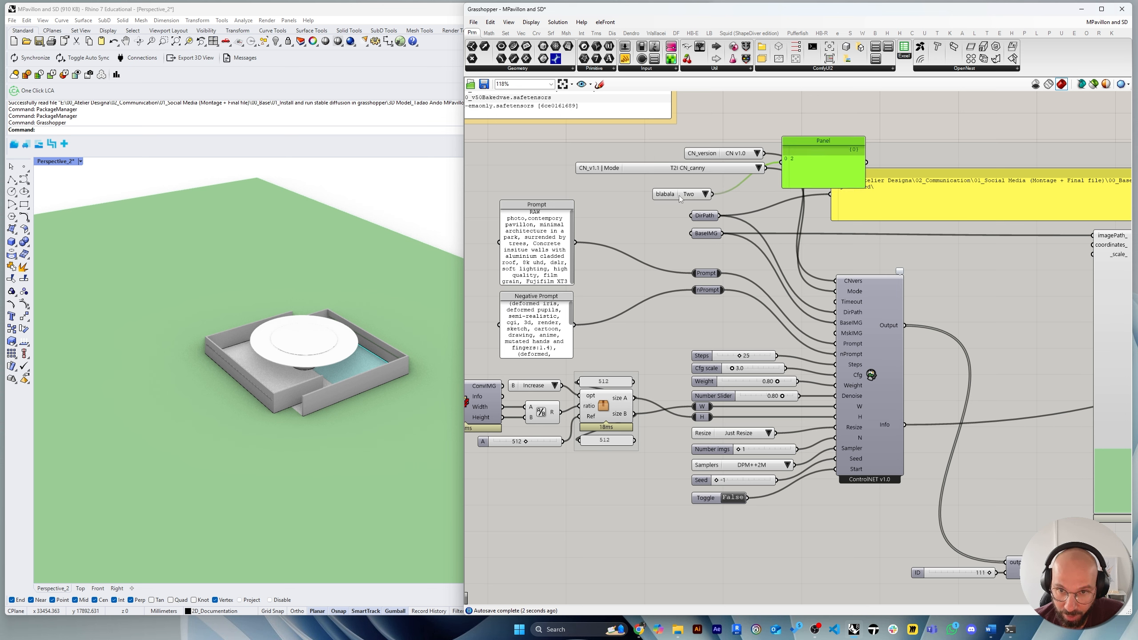
Compare the Two entry's name and value in the blabala constants, and switch the list's selection to Three.
right_click(680, 197)
click(706, 212)
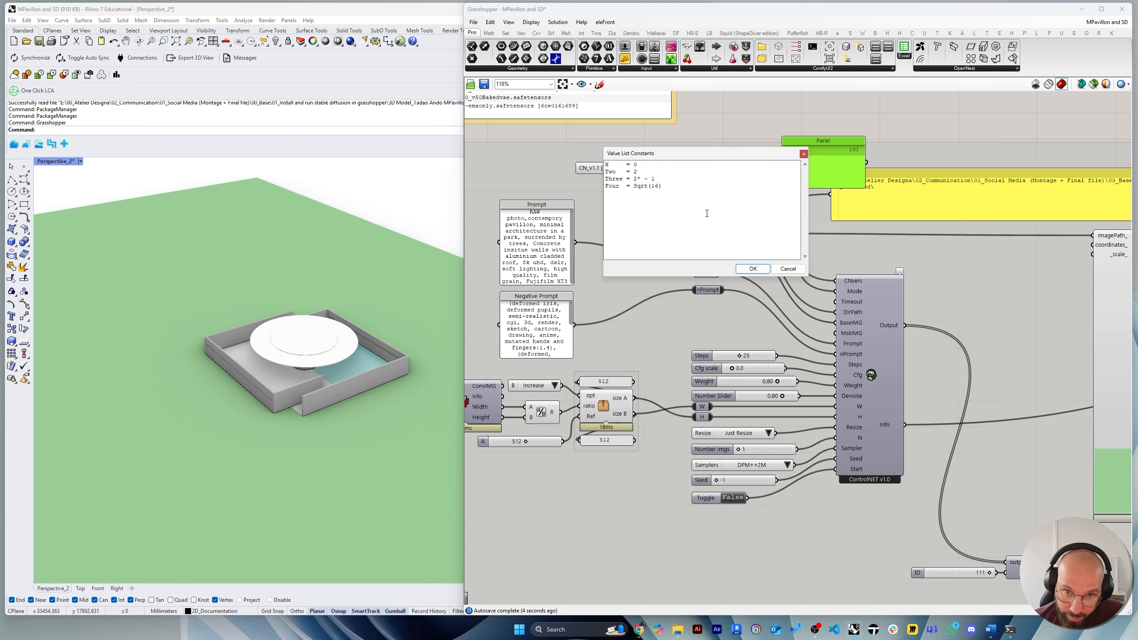
double_click(617, 171)
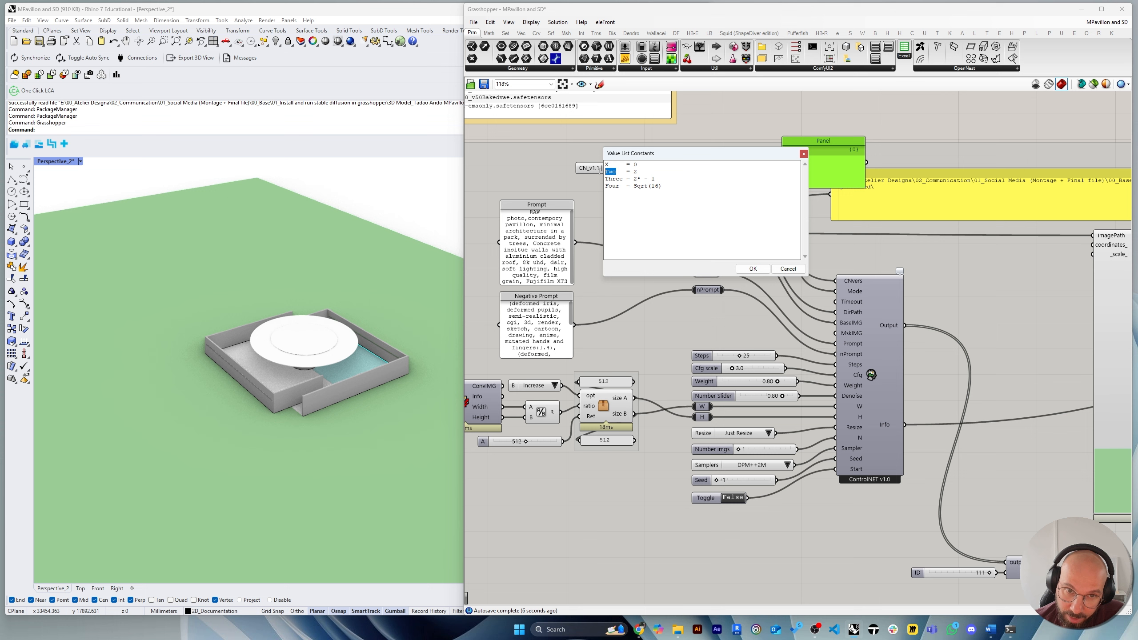
double_click(635, 172)
click(796, 272)
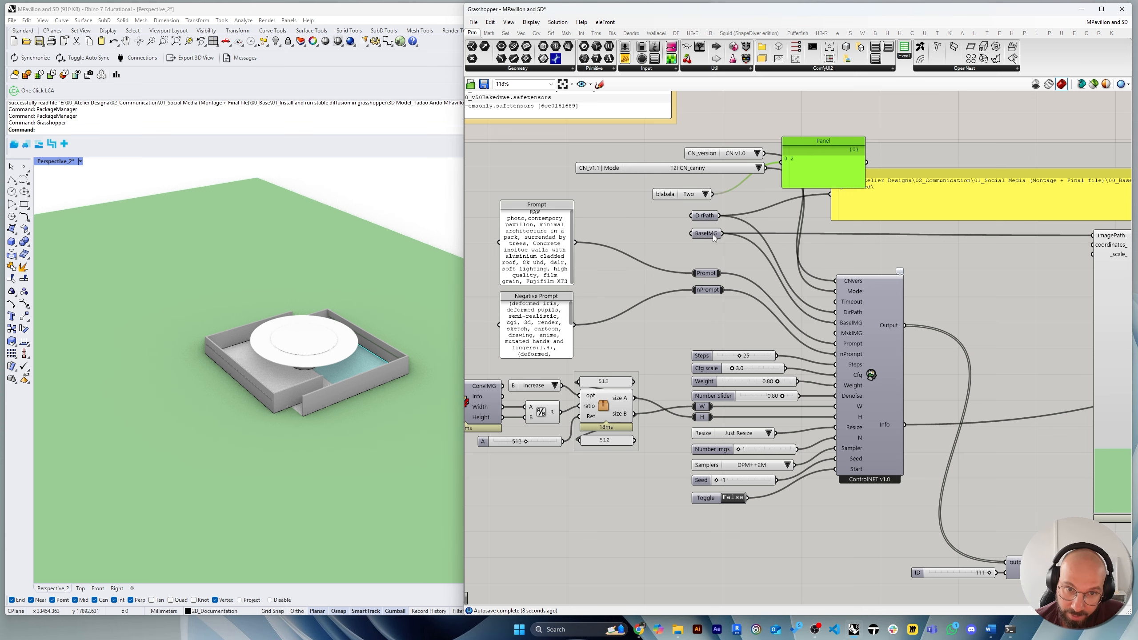
click(706, 194)
click(717, 220)
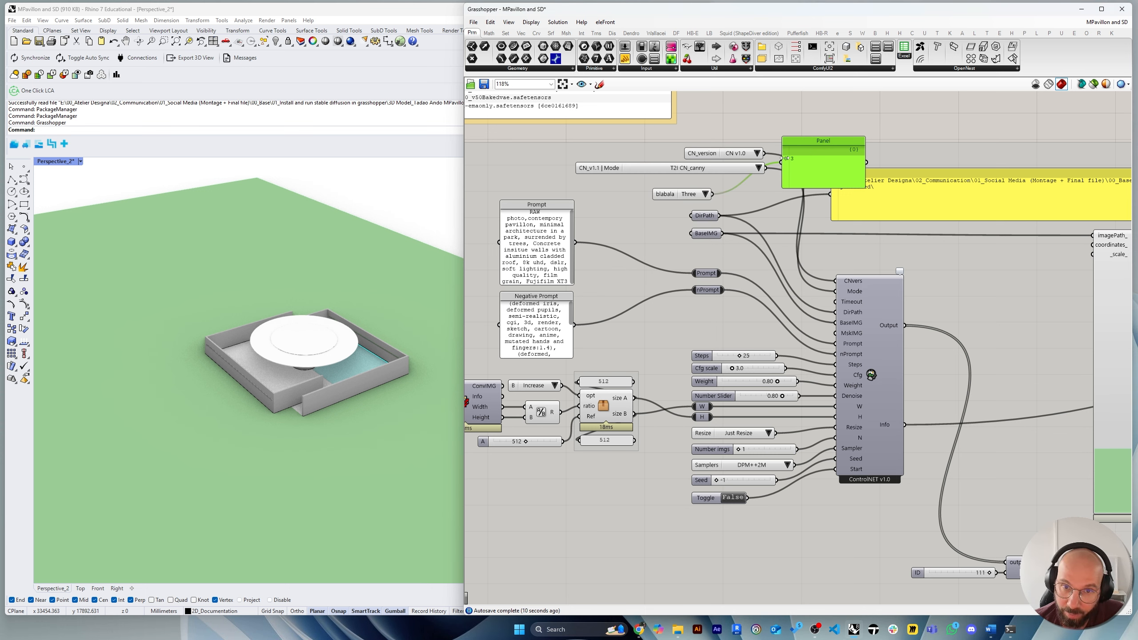
Delete the test panel and the blabala value list.
drag(820, 158, 843, 187)
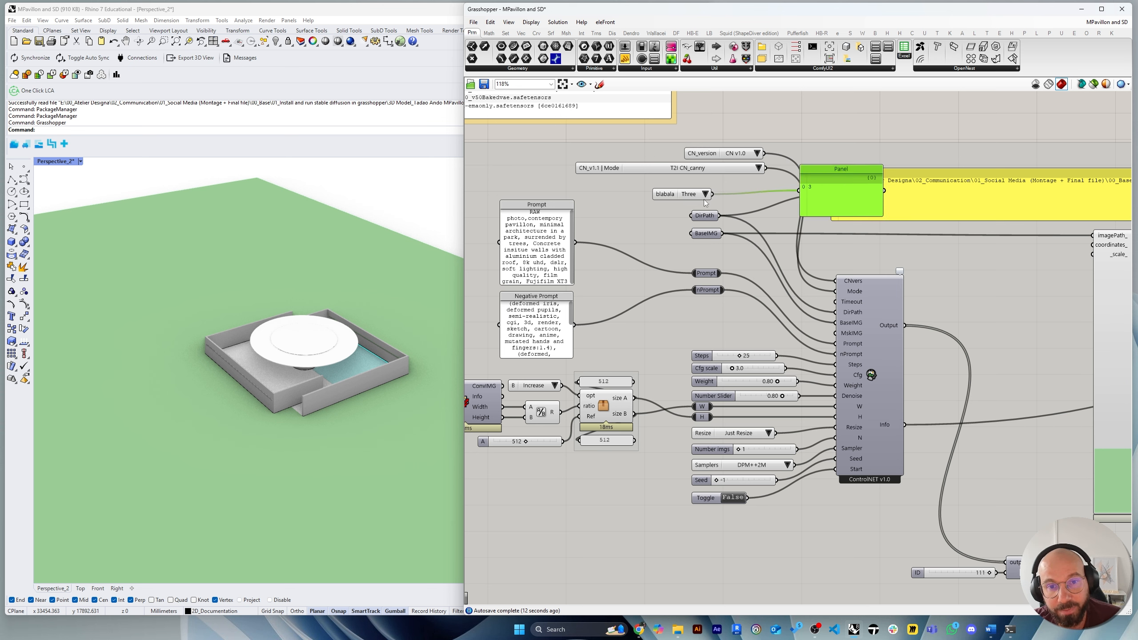
key(Delete)
click(666, 195)
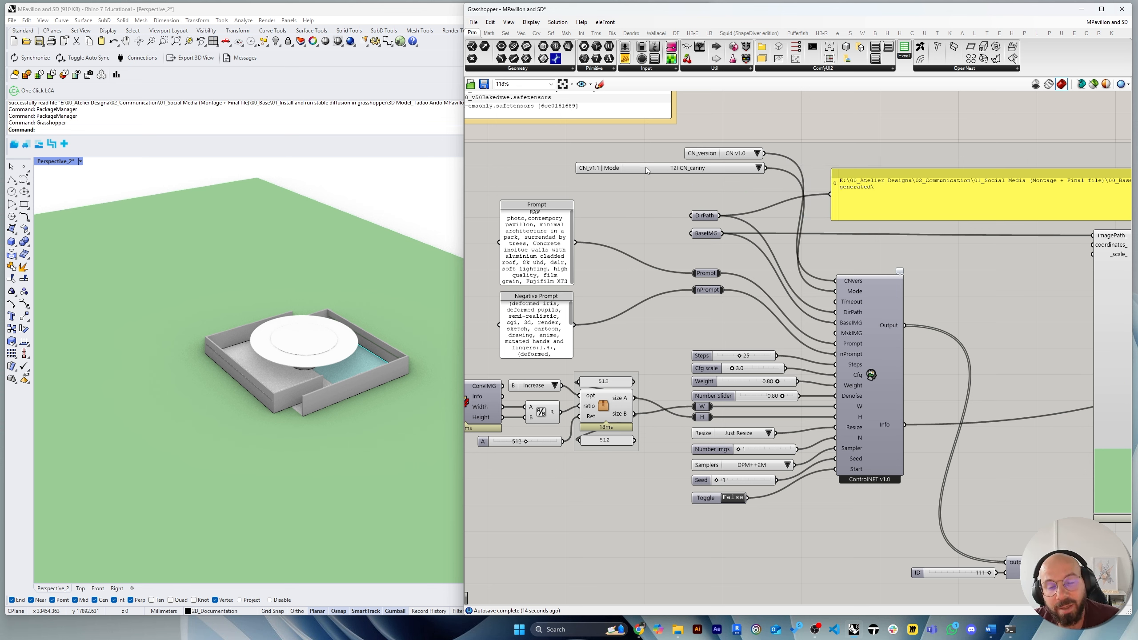
Reposition the CN_v1.1 | Mode and CN_version value lists slightly on the canvas.
drag(657, 172, 683, 156)
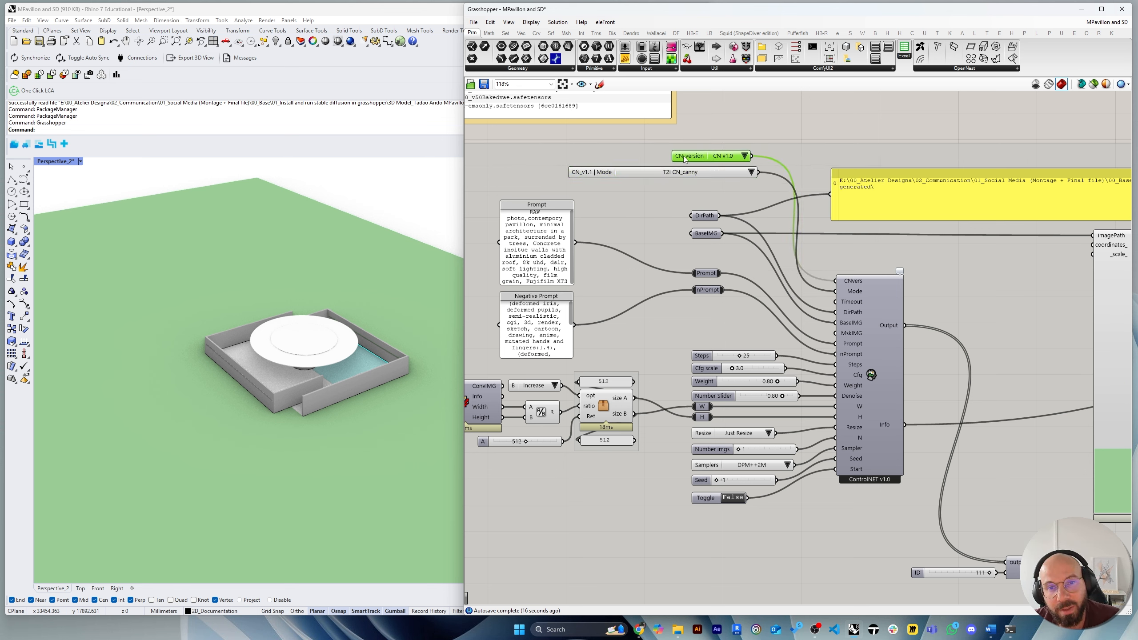
Review the available ControlNet modes in the CN_v1.1 Mode list and pick T2I CN_canny.
click(632, 173)
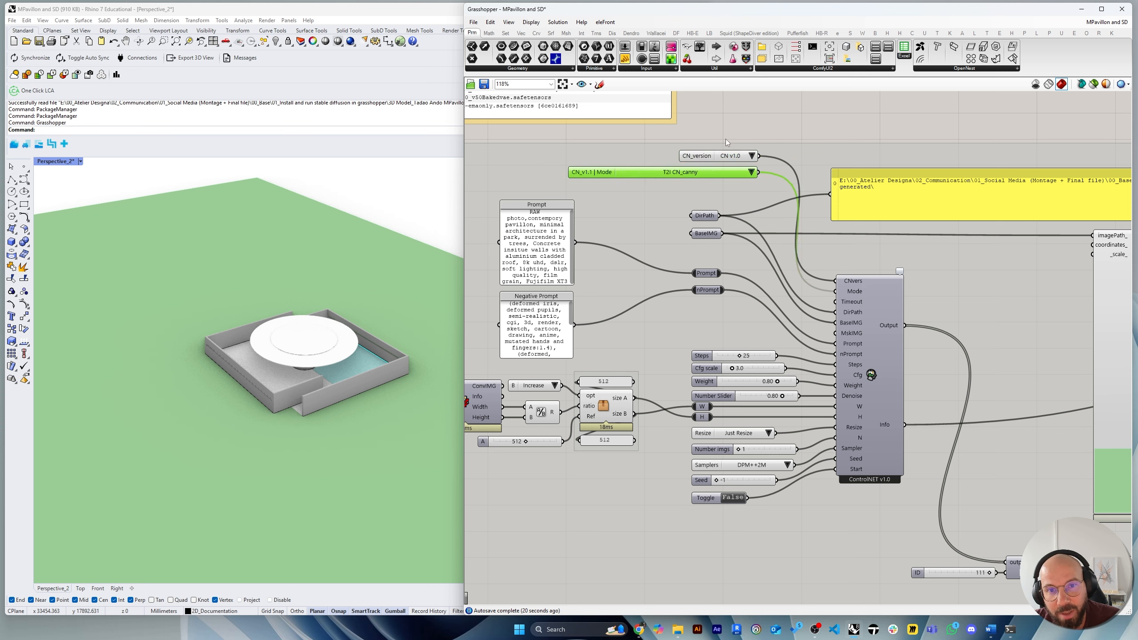
click(751, 172)
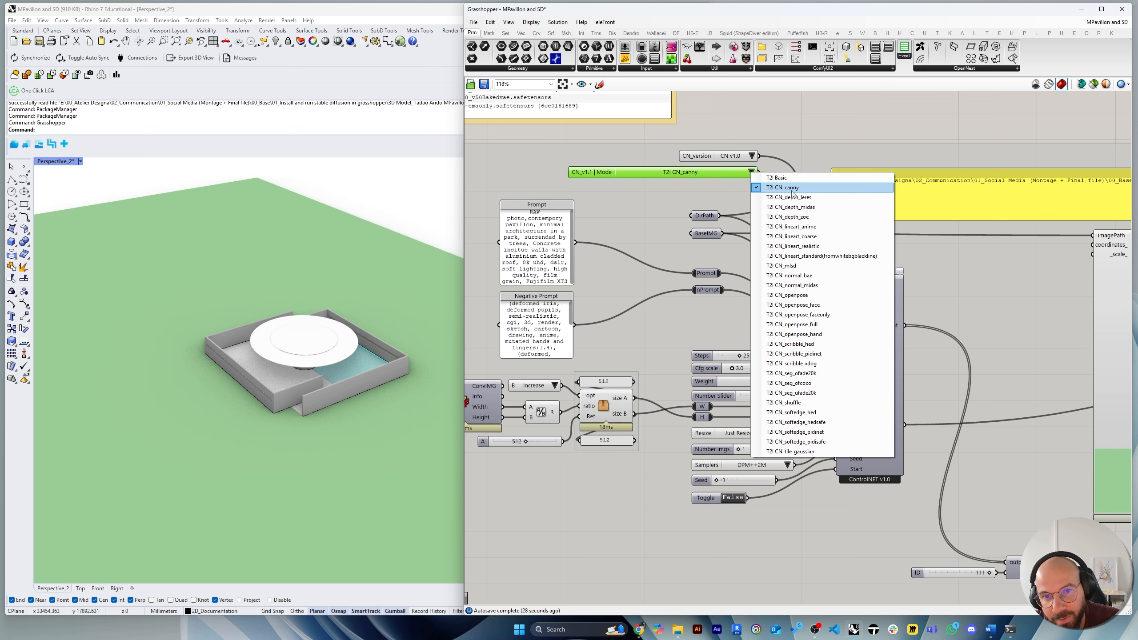
click(799, 189)
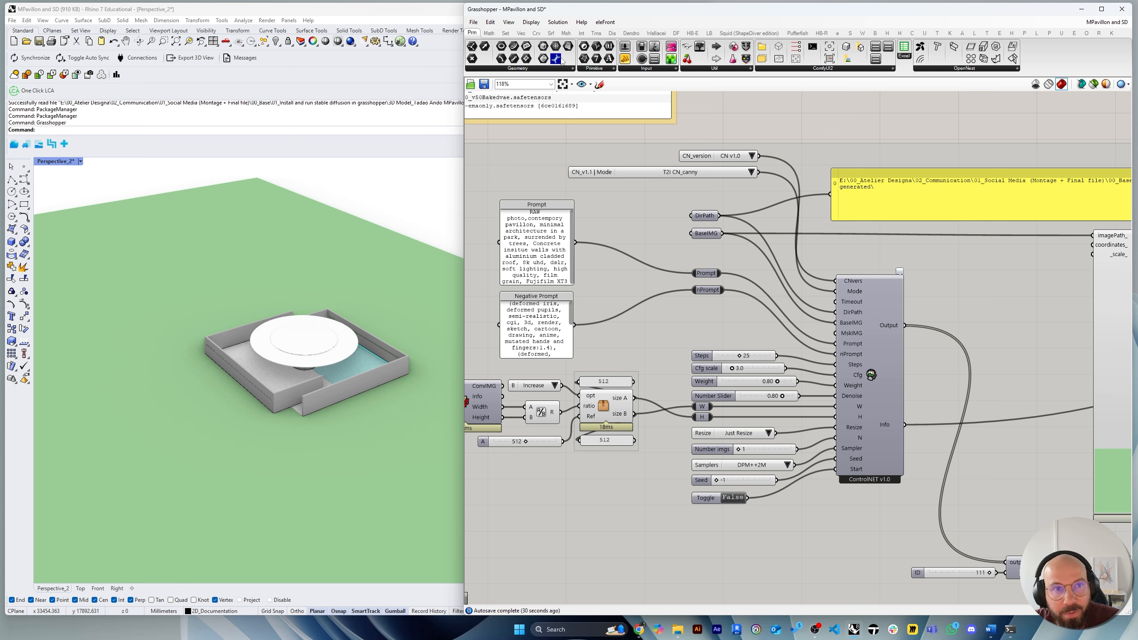
Add a Value List above the connected ControlNET component's inputs and name it CN_1.
drag(654, 59, 830, 114)
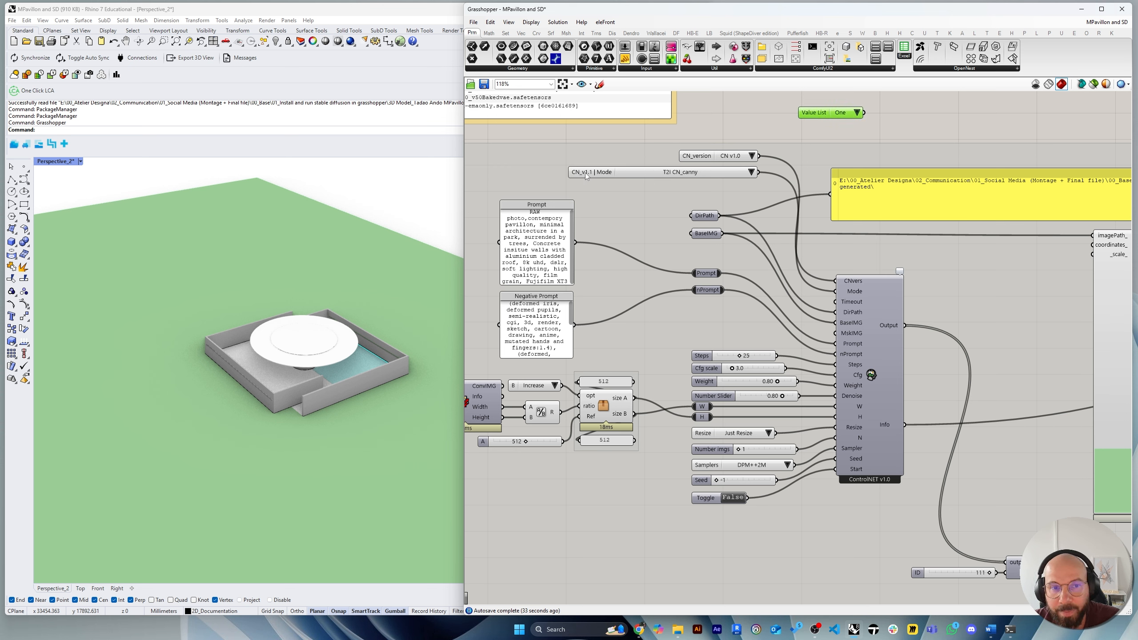
right_click(817, 112)
text(C)
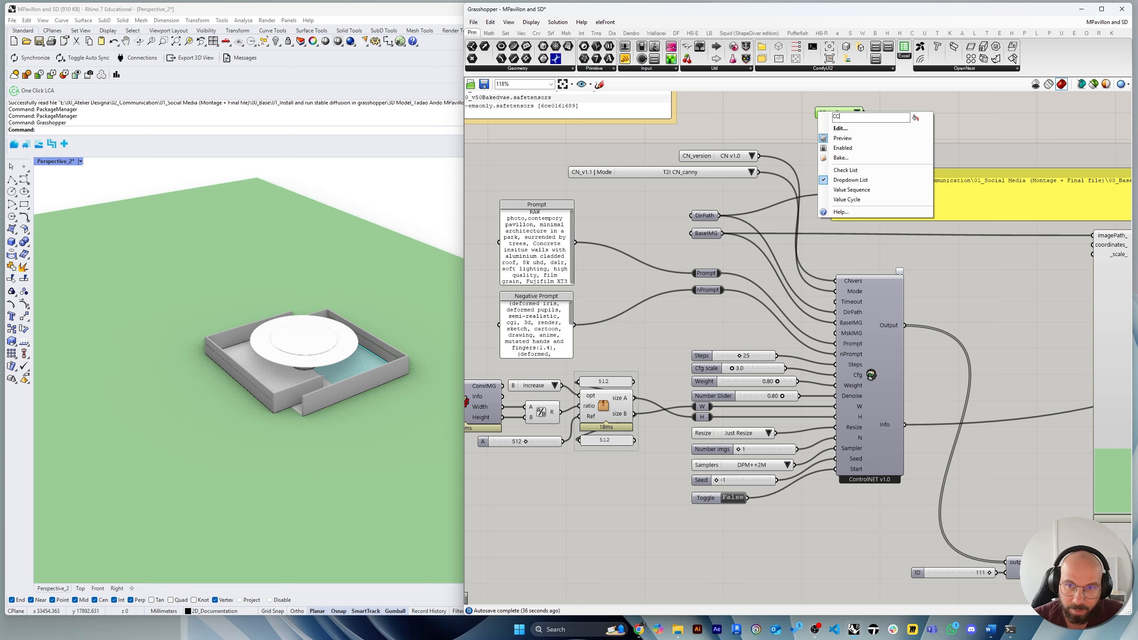
text(N)
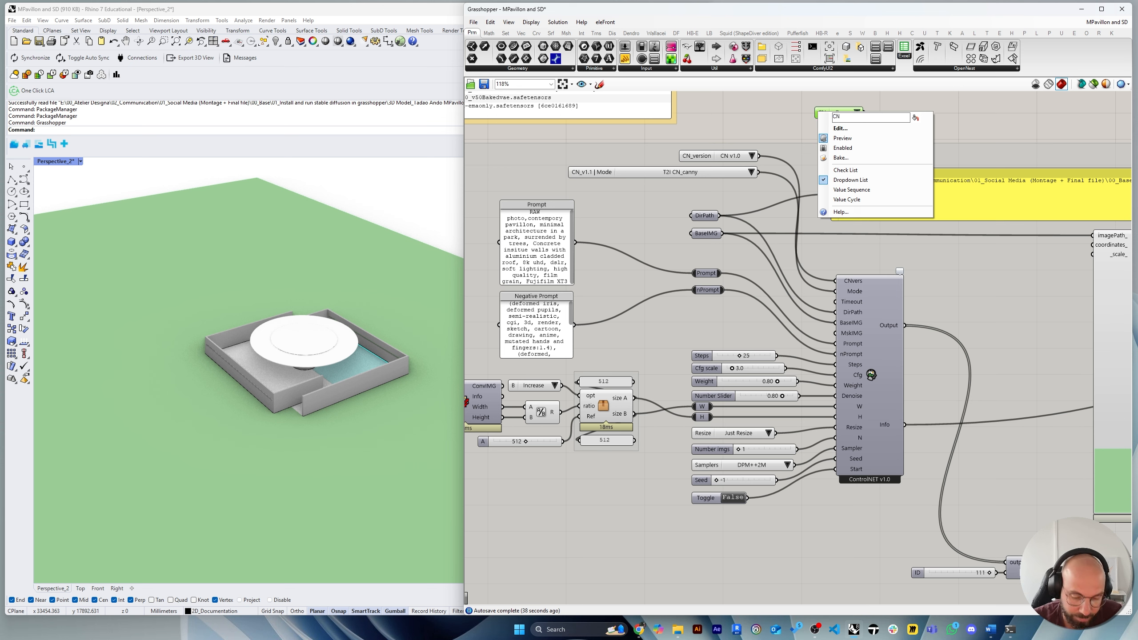
text(_1)
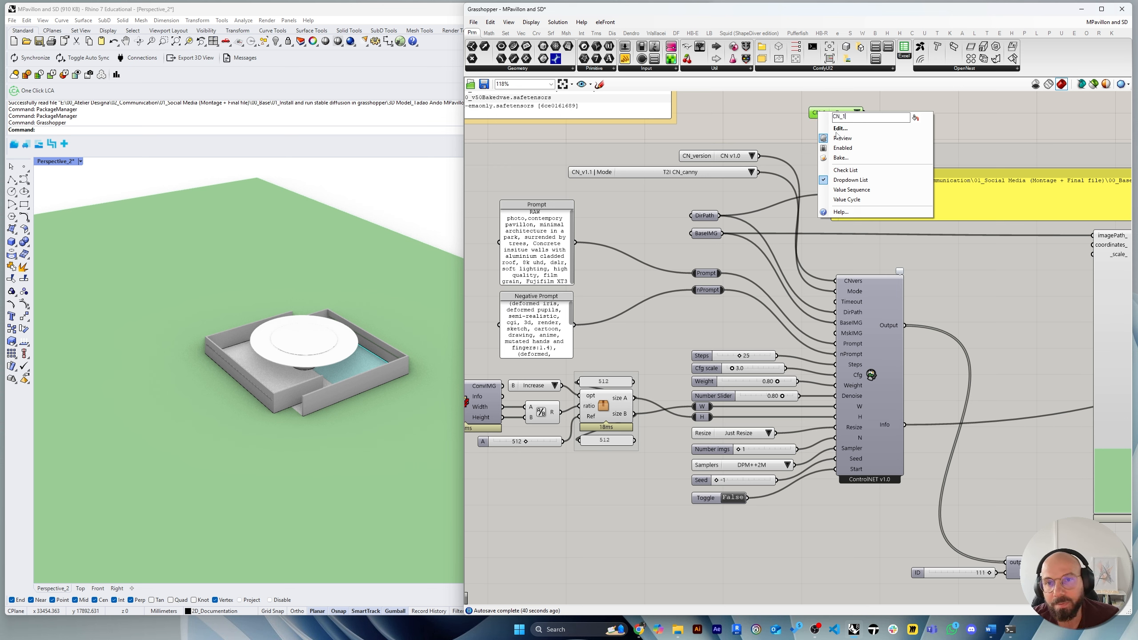
Replace the CN_1 list's default constants with Base = 0 and Canny = 1.
click(842, 129)
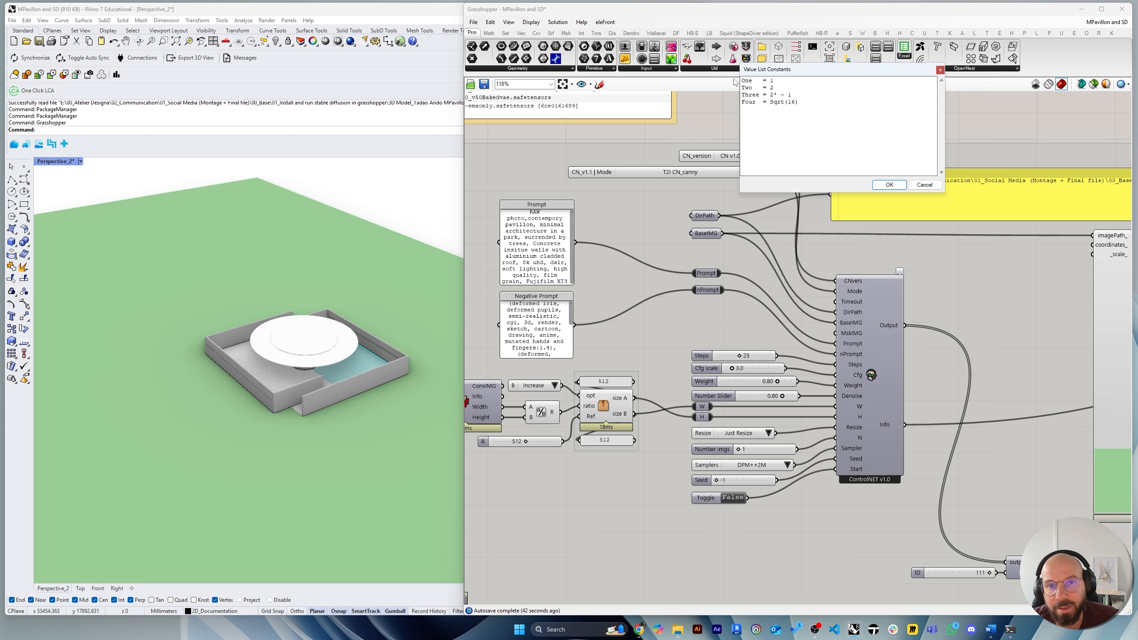
double_click(753, 82)
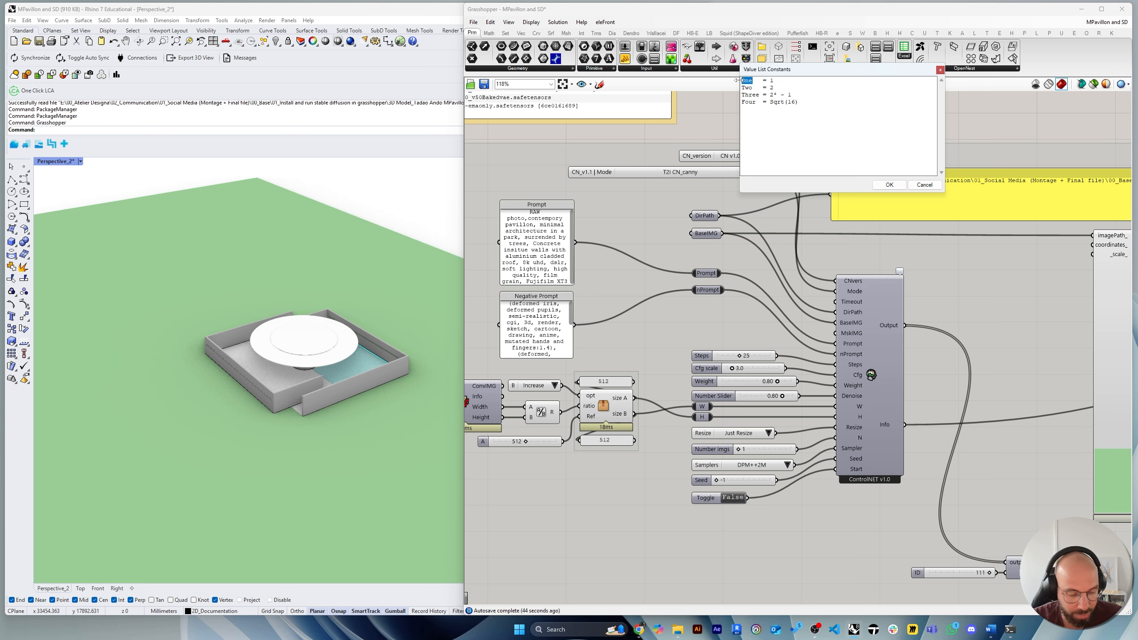
key(BackSpace)
text(Ba)
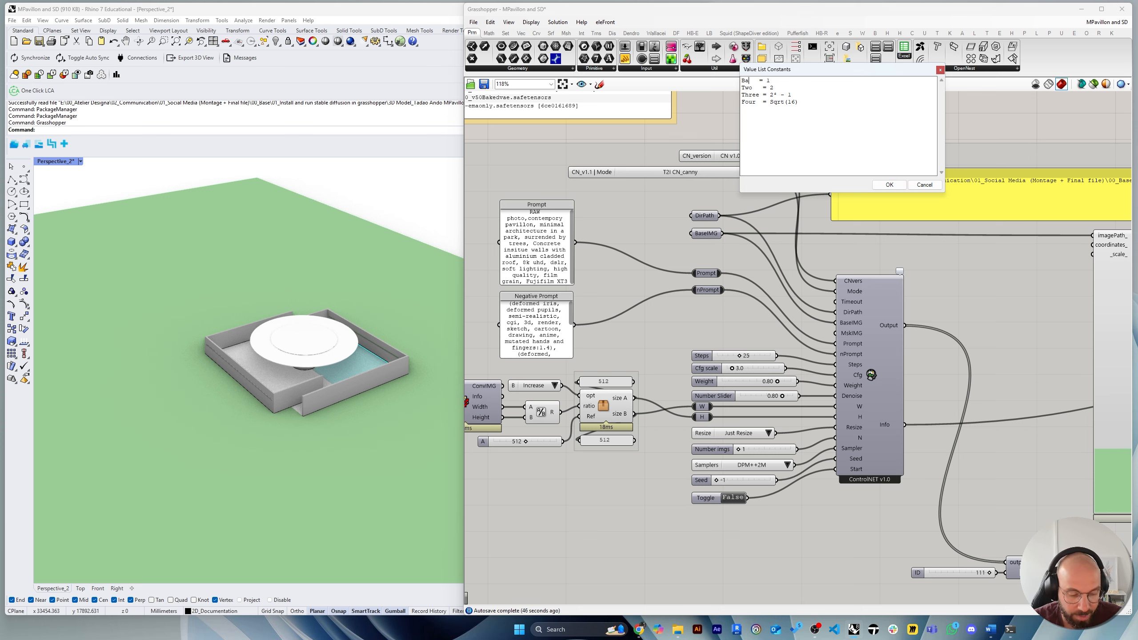
text(se  = )
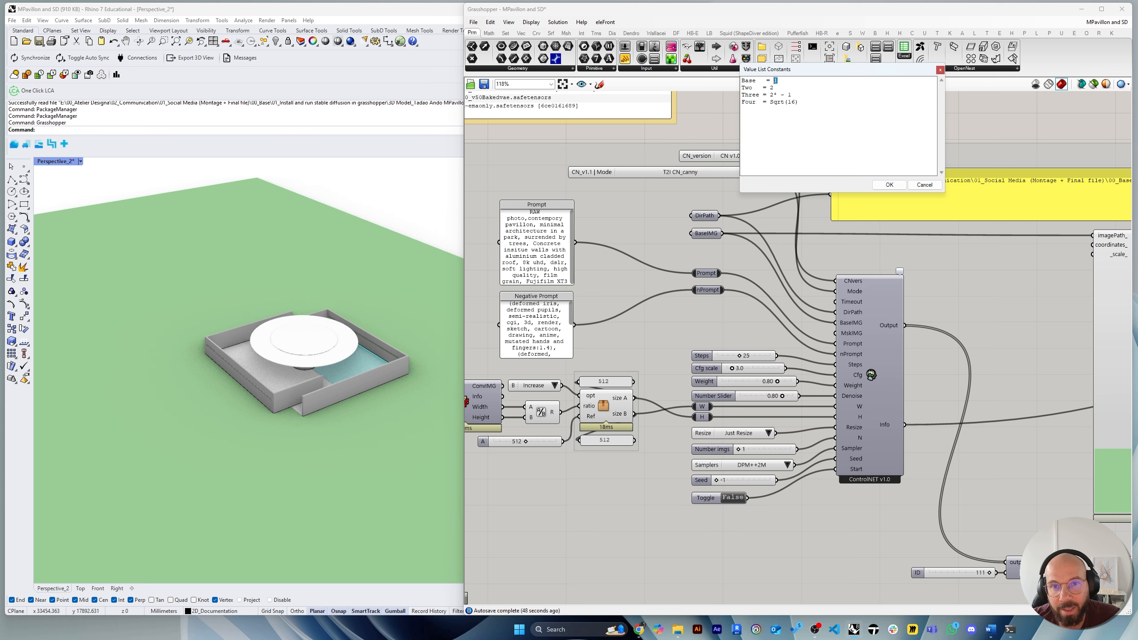
text(0)
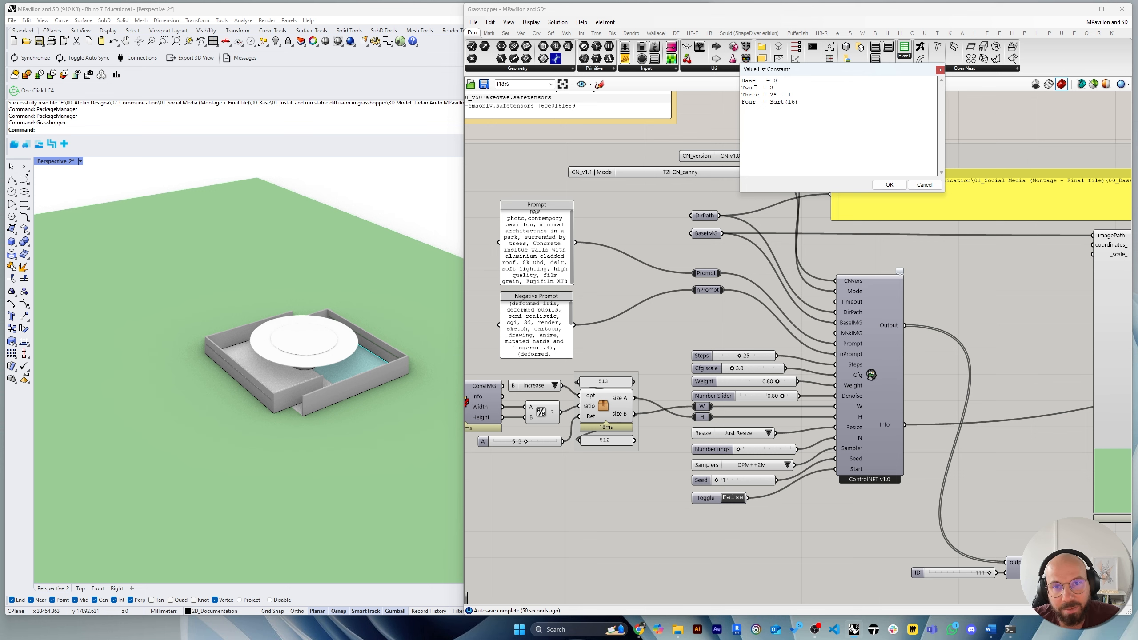
drag(756, 89, 738, 87)
text(Canny)
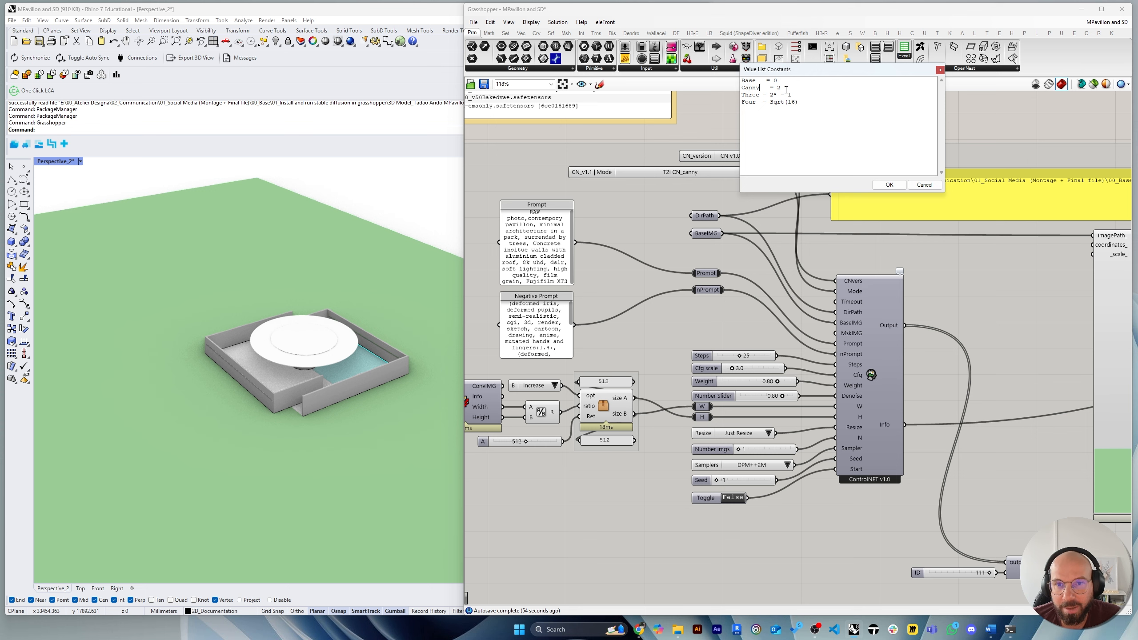
drag(786, 90, 741, 95)
key(BackSpace)
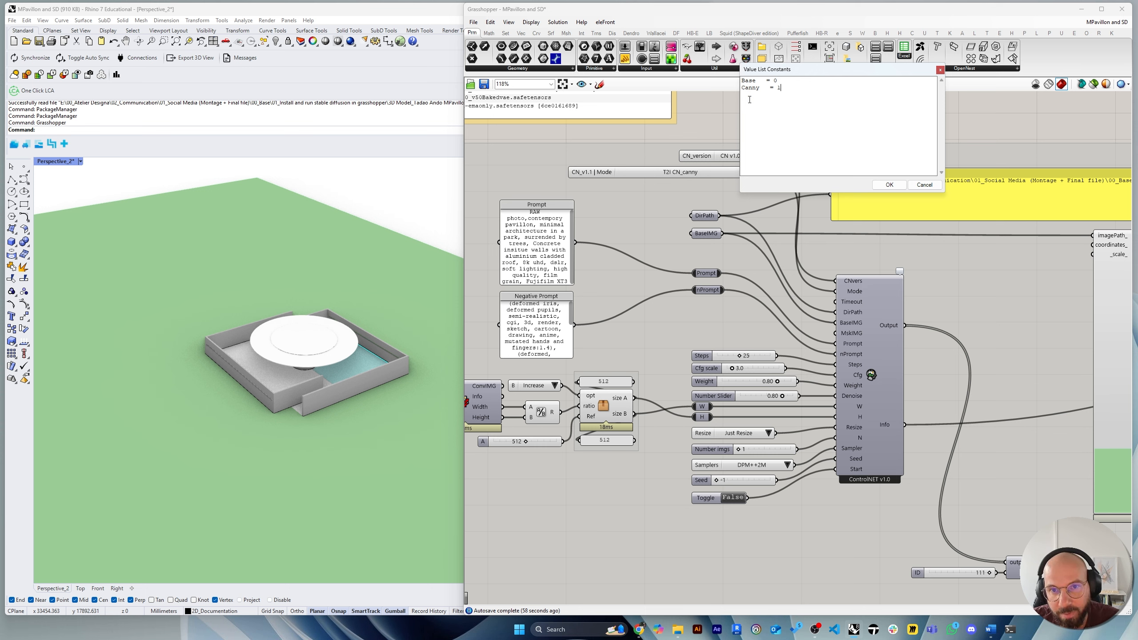
click(889, 185)
Reposition the CN_1 value list near the existing CN_version and mode lists.
drag(823, 115, 652, 204)
scroll(652, 205, down, 6)
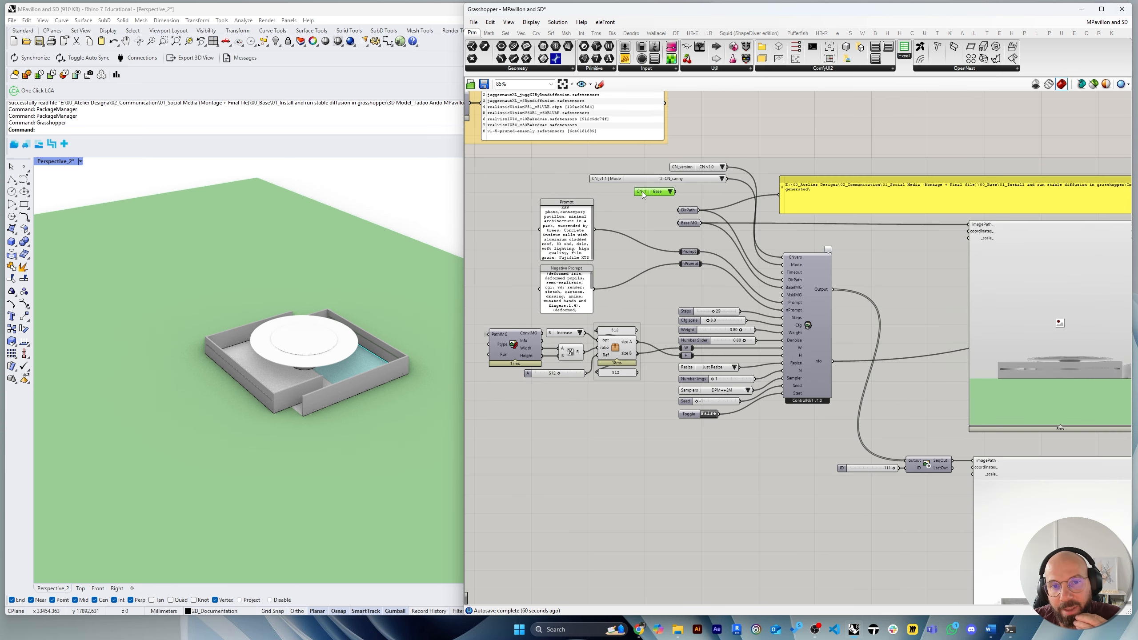
scroll(675, 161, up, 5)
scroll(651, 172, up, 1)
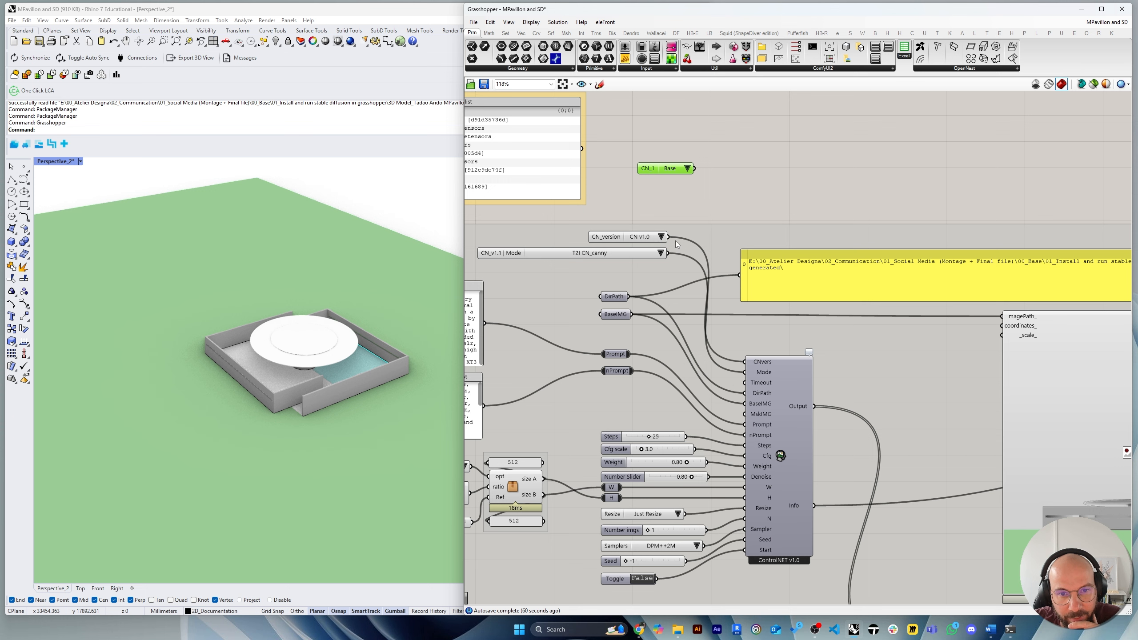
Check the CN_version list's output value with a temporary panel, and delete the panel.
double_click(716, 208)
text(panel)
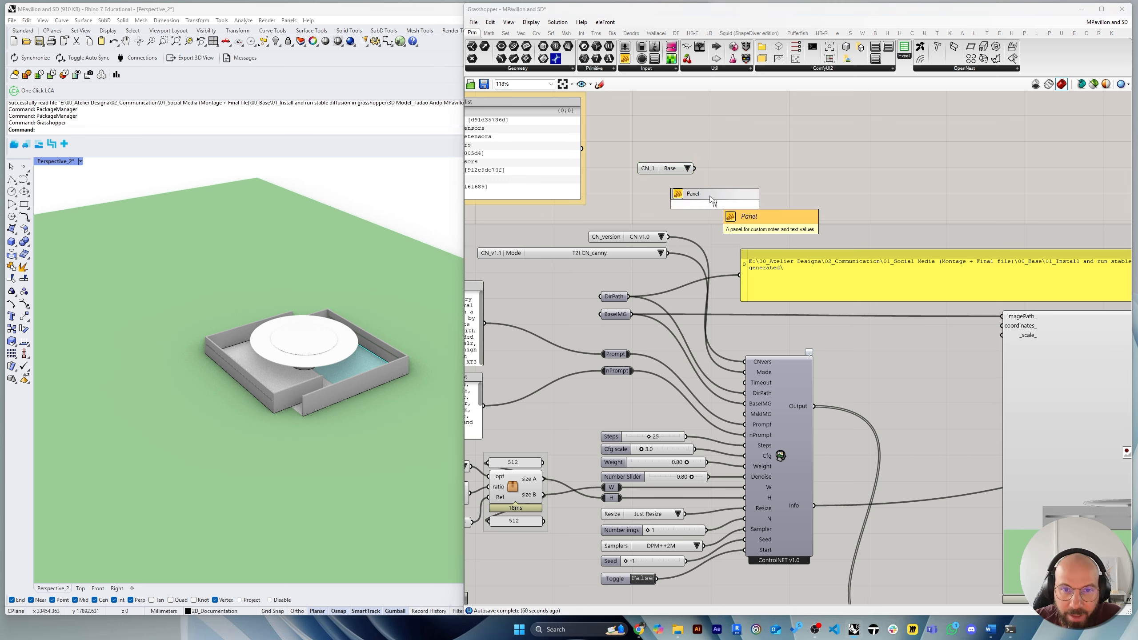
key(Return)
drag(672, 236, 769, 247)
click(661, 237)
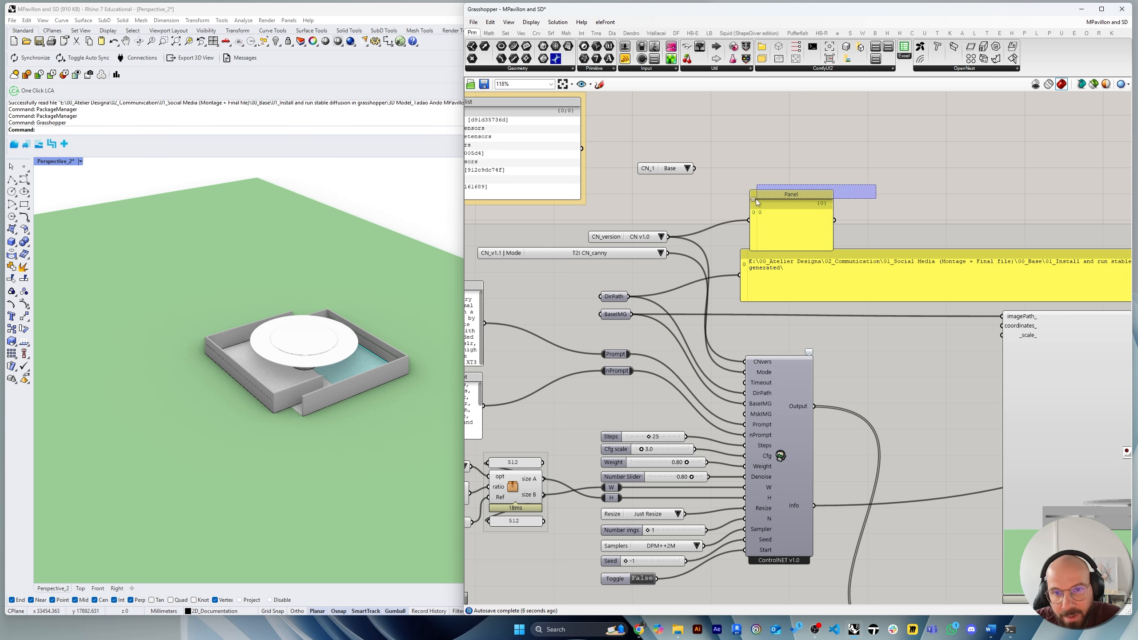
right_drag(728, 243, 666, 238)
key(Delete)
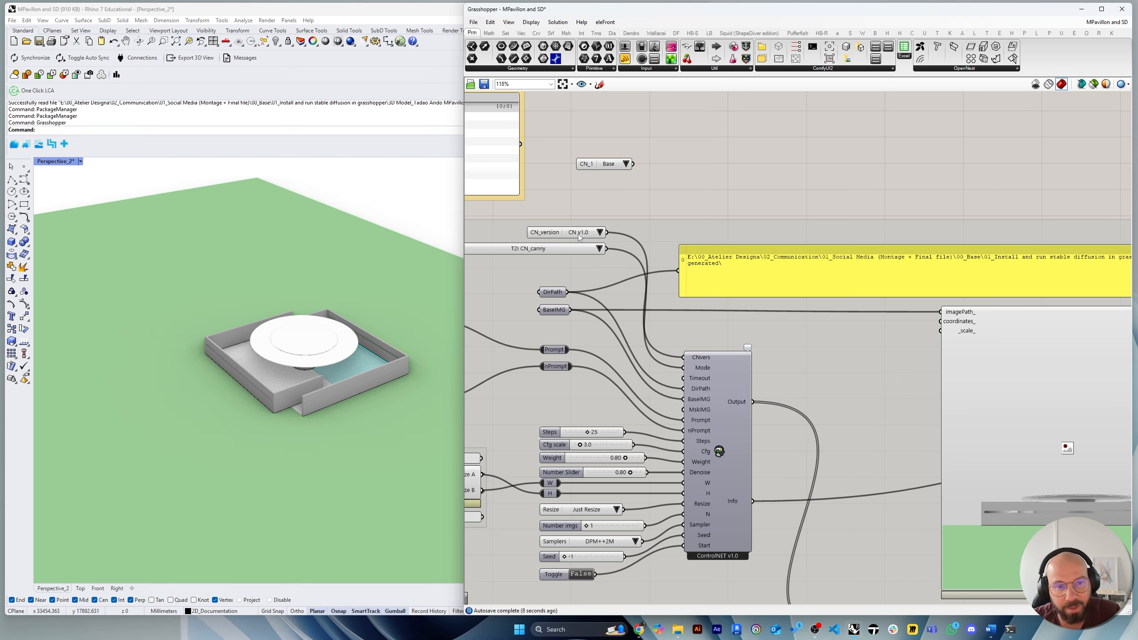
Move the CN_1 value list beside the orange ControlNet component and place a duplicate above it.
right_drag(578, 236, 620, 262)
drag(594, 169, 809, 261)
scroll(587, 198, down, 8)
scroll(863, 233, up, 9)
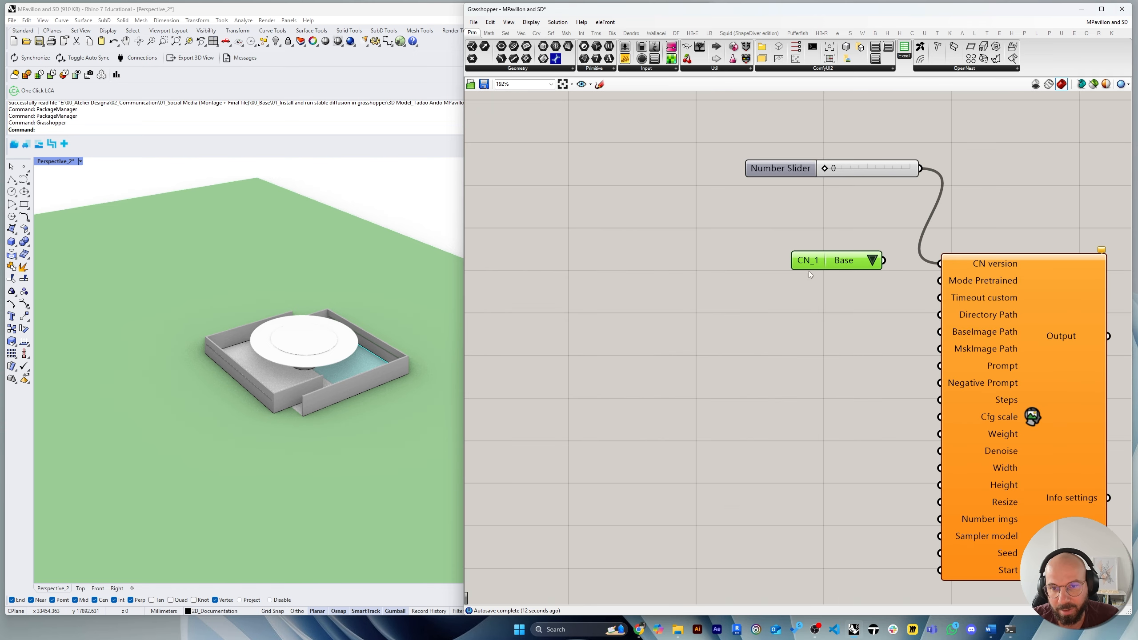
right_drag(809, 260, 779, 268)
drag(777, 267, 757, 220)
Rename the upper copy of the CN_1 value list to CN_version.
right_click(759, 220)
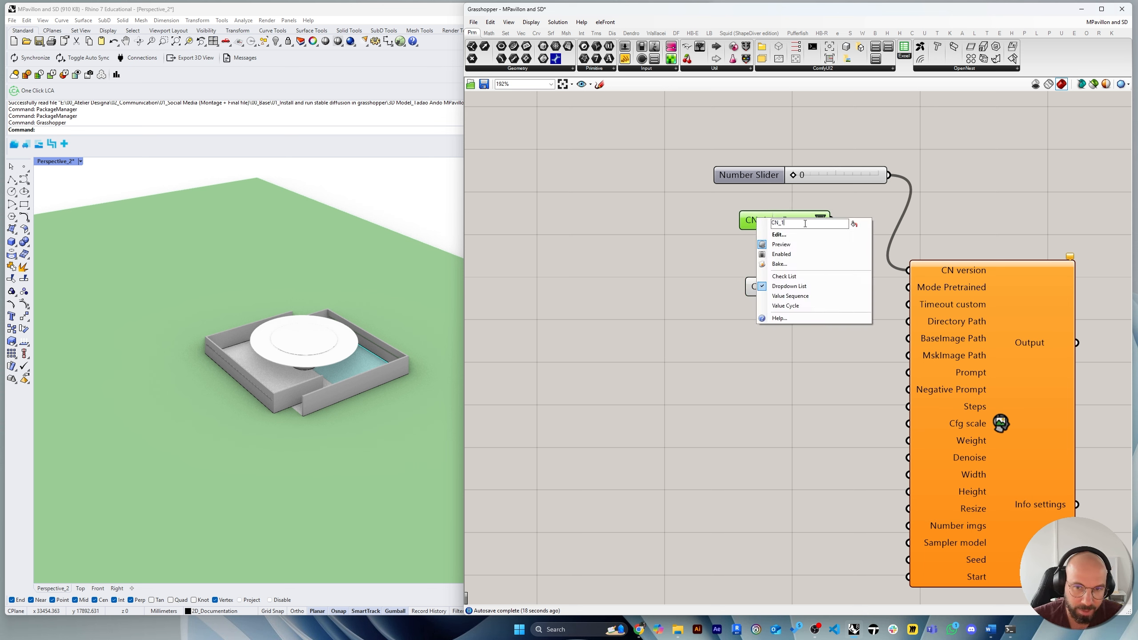
key(BackSpace)
text(versio)
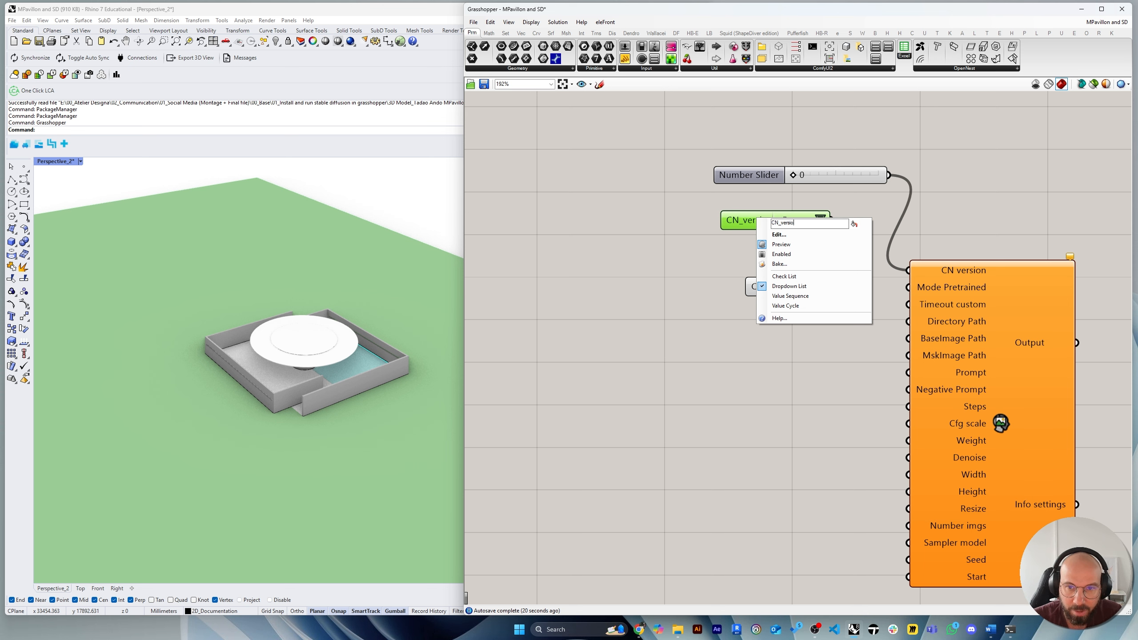
text(n)
Set the copied CN_version list's constants to V1 = 0 and V1.X = 1.
click(782, 234)
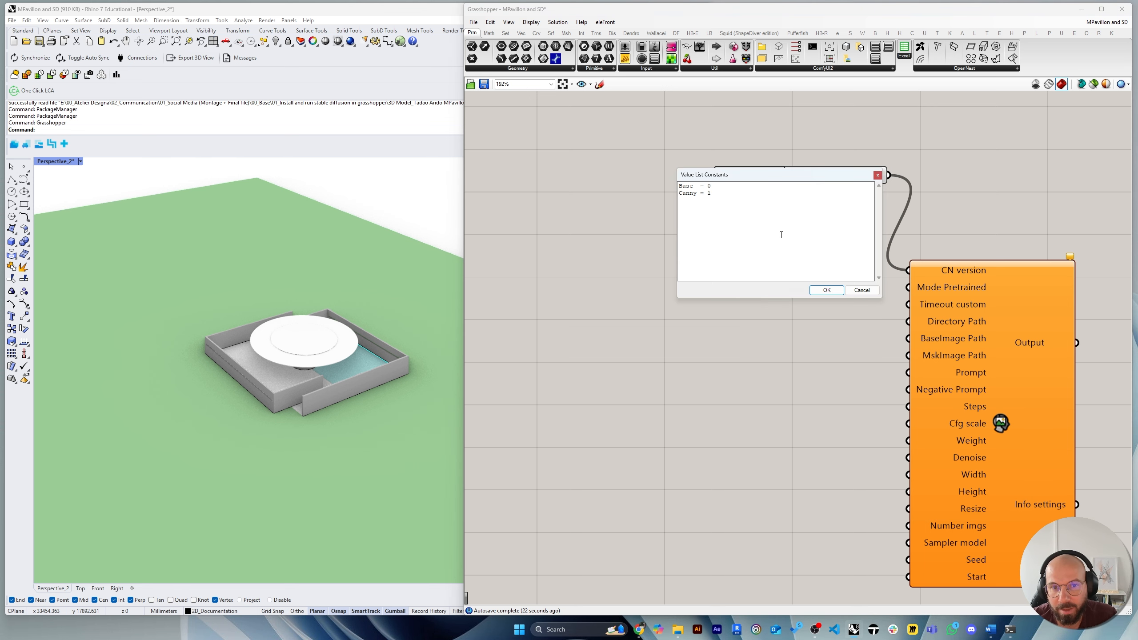
drag(727, 174, 733, 242)
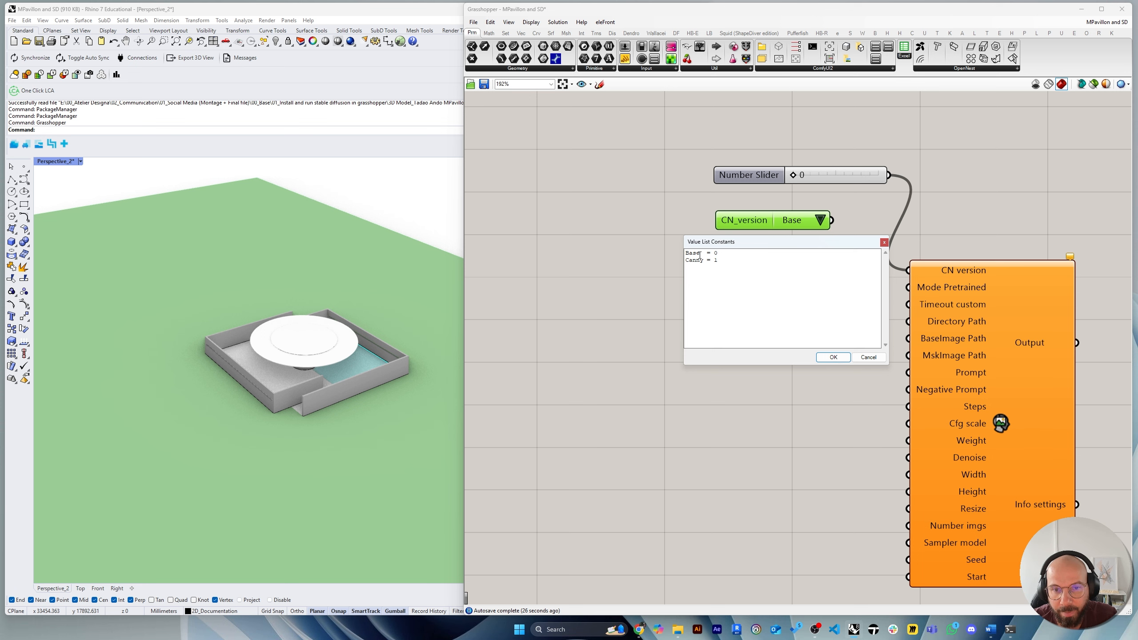
double_click(699, 255)
text(V1)
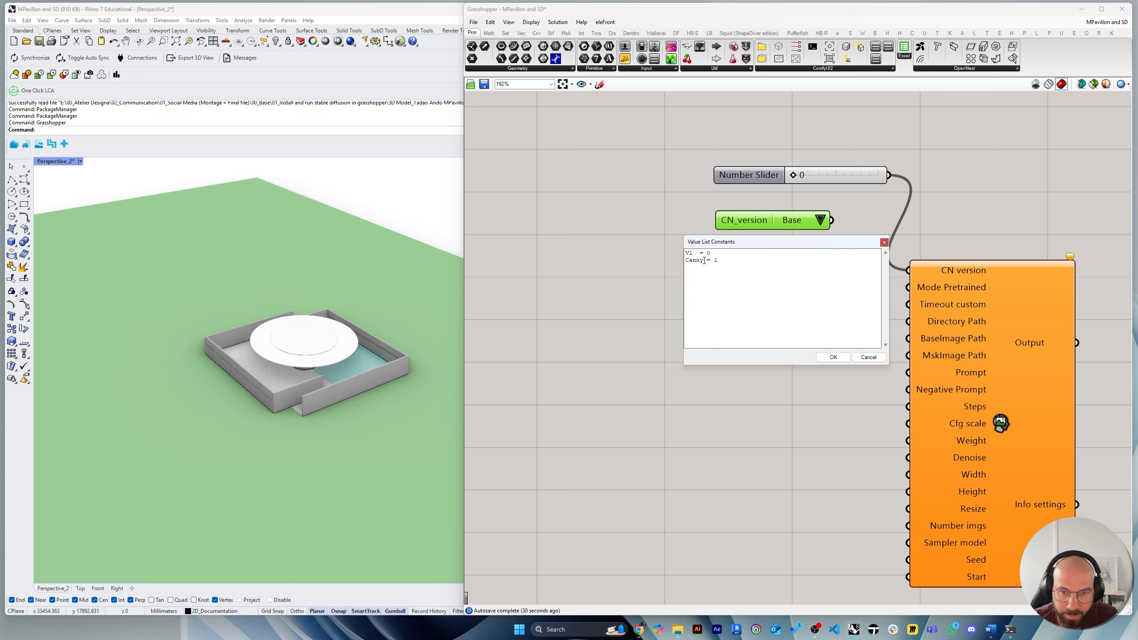
drag(704, 261, 685, 262)
text(V1.X)
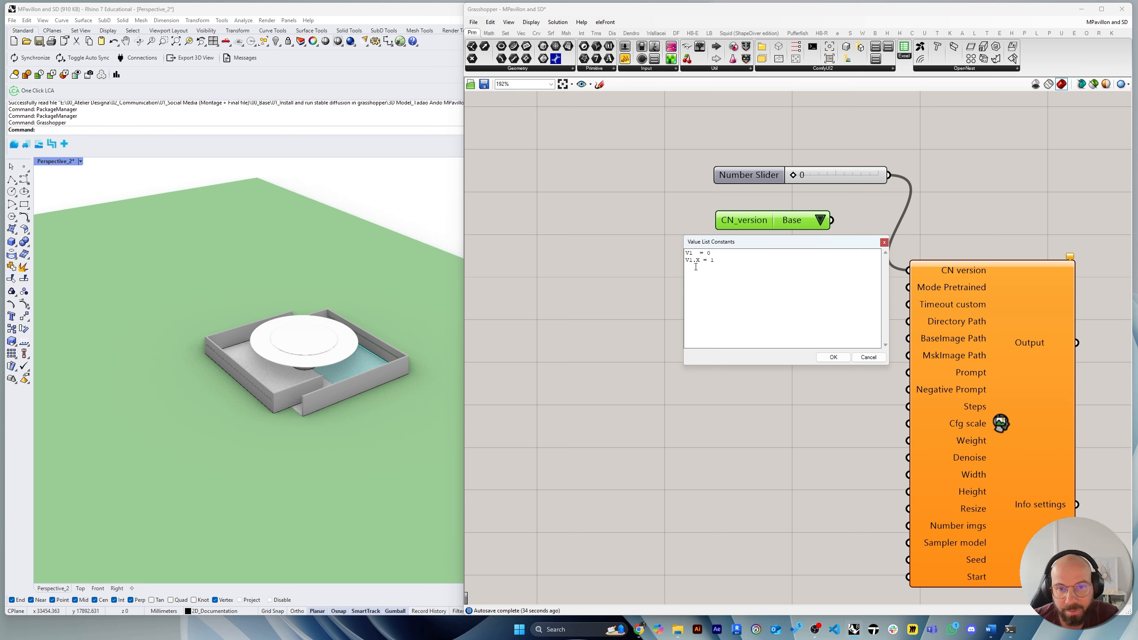
click(835, 357)
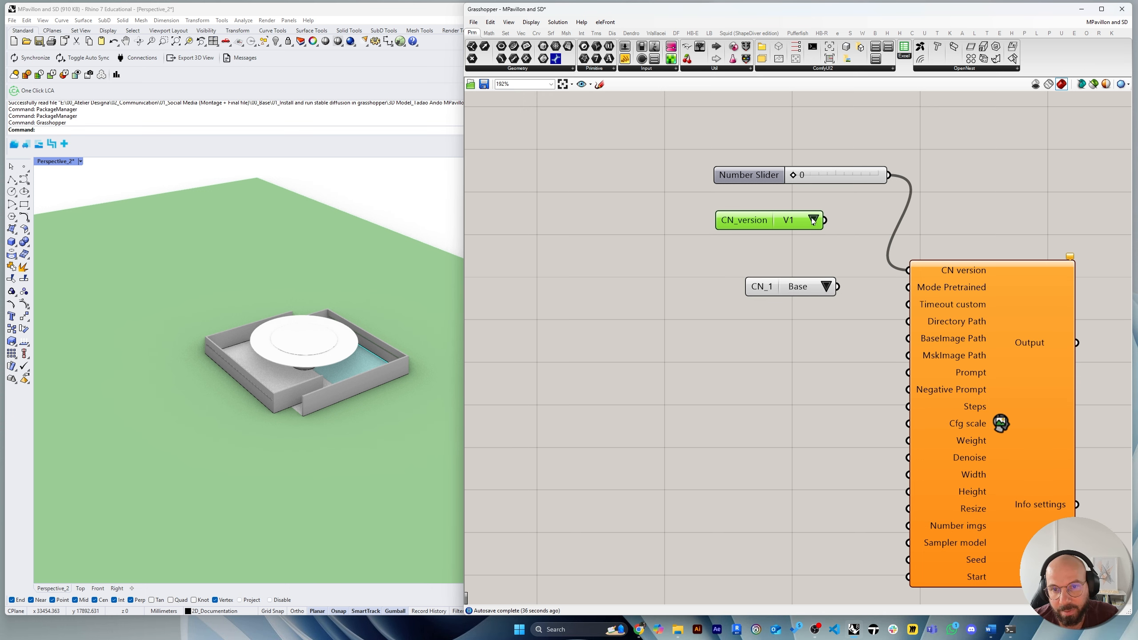
Move the custom CN_version list closer to the orange component and connect it to the CN version input.
mouse_move(814, 221)
mouse_down()
mouse_move(842, 217)
mouse_move(823, 206)
mouse_up()
click(830, 207)
drag(847, 214, 909, 270)
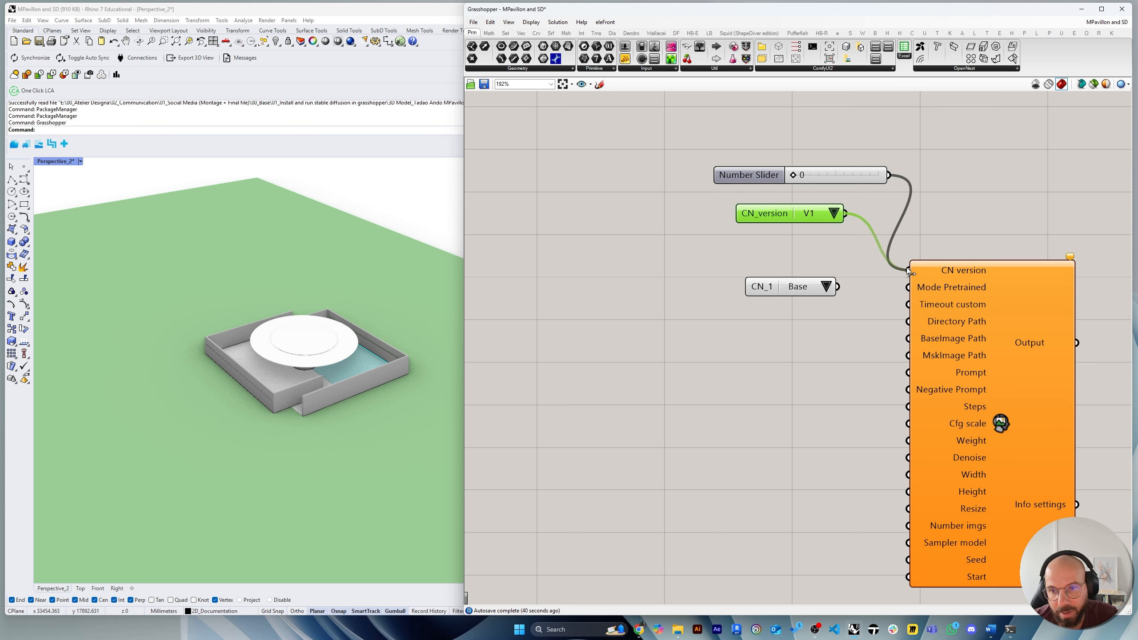
Connect the CN_1 list to the Mode Pretrained input and arrange both value lists before the component.
drag(806, 279, 909, 287)
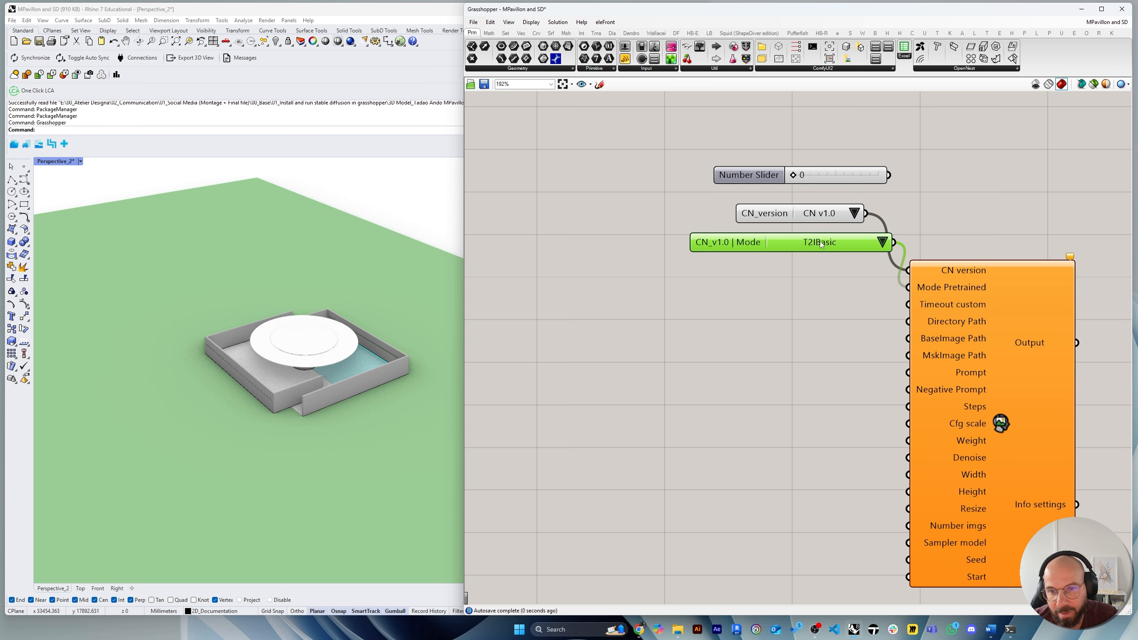
drag(820, 244, 772, 248)
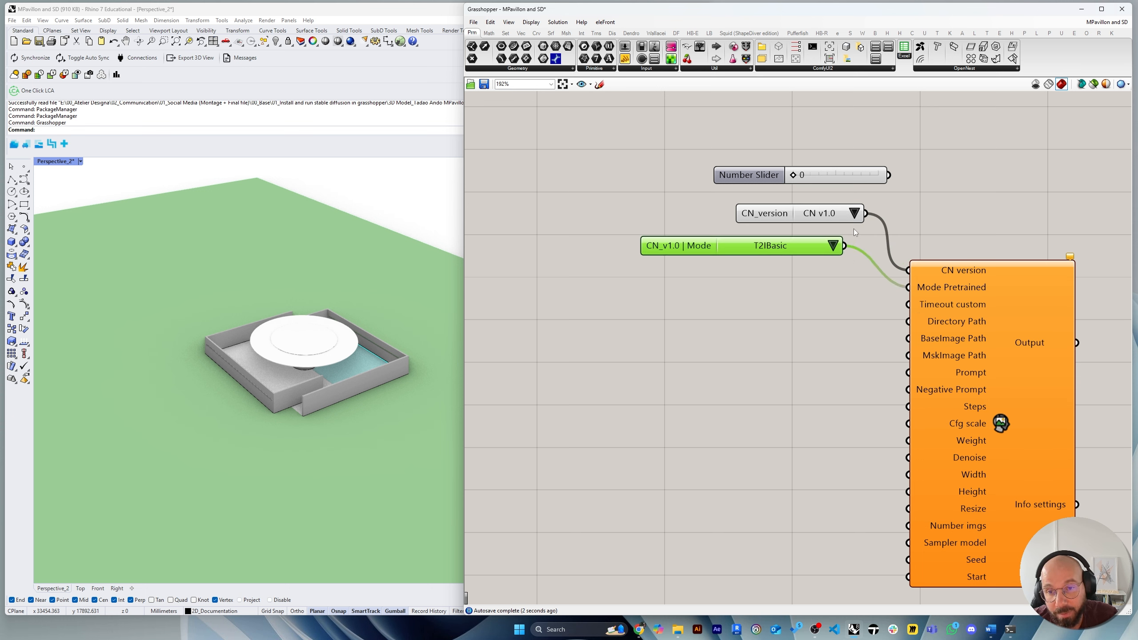
mouse_move(818, 218)
mouse_down()
mouse_move(780, 221)
mouse_move(809, 220)
mouse_up()
click(811, 226)
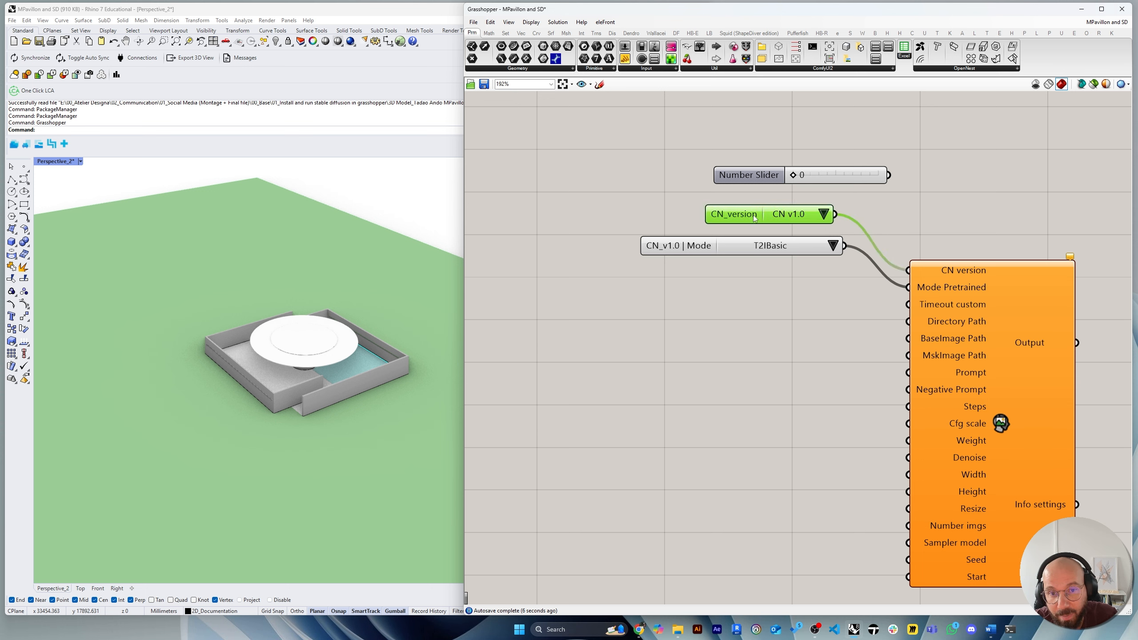
Add a fresh default Value List and connect it to the orange component's CN version input.
key(ctrl+v)
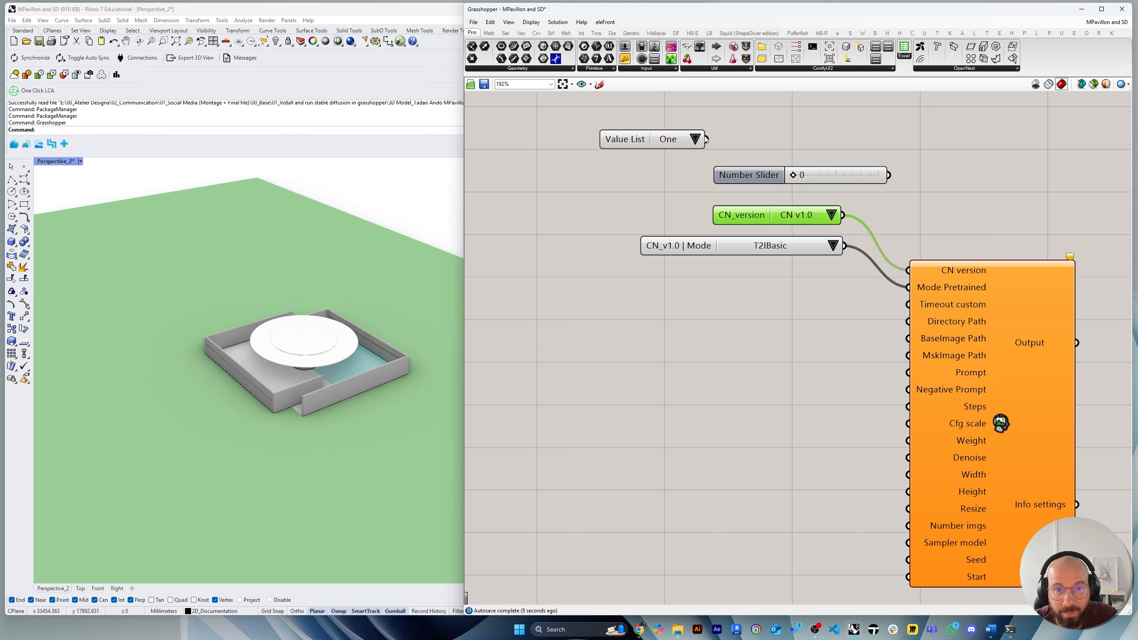
drag(723, 139, 908, 270)
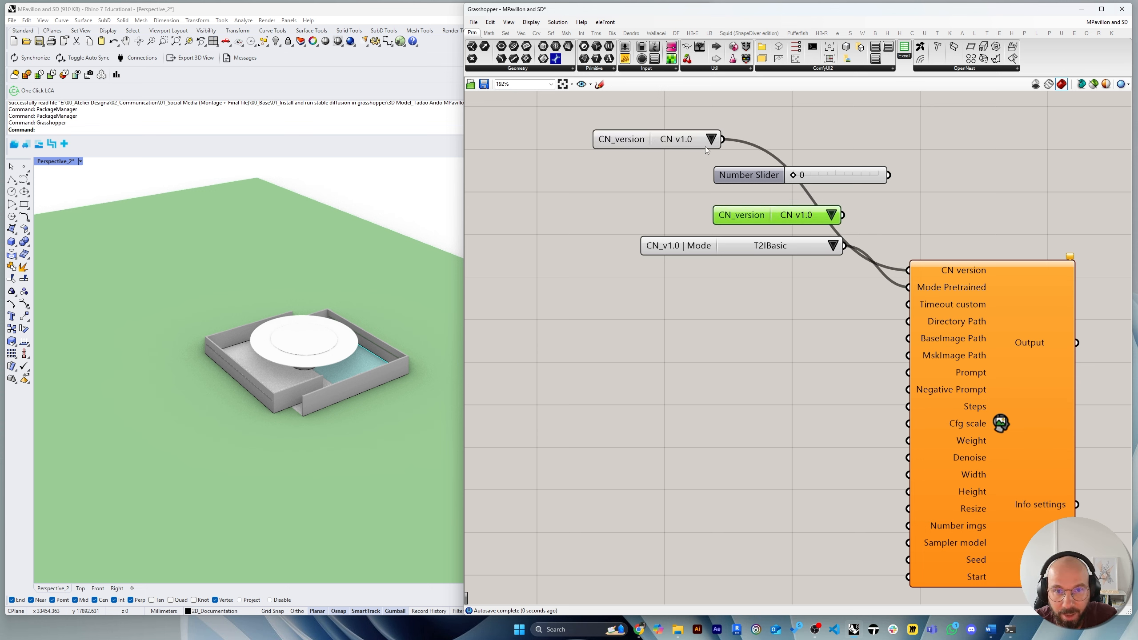
click(747, 156)
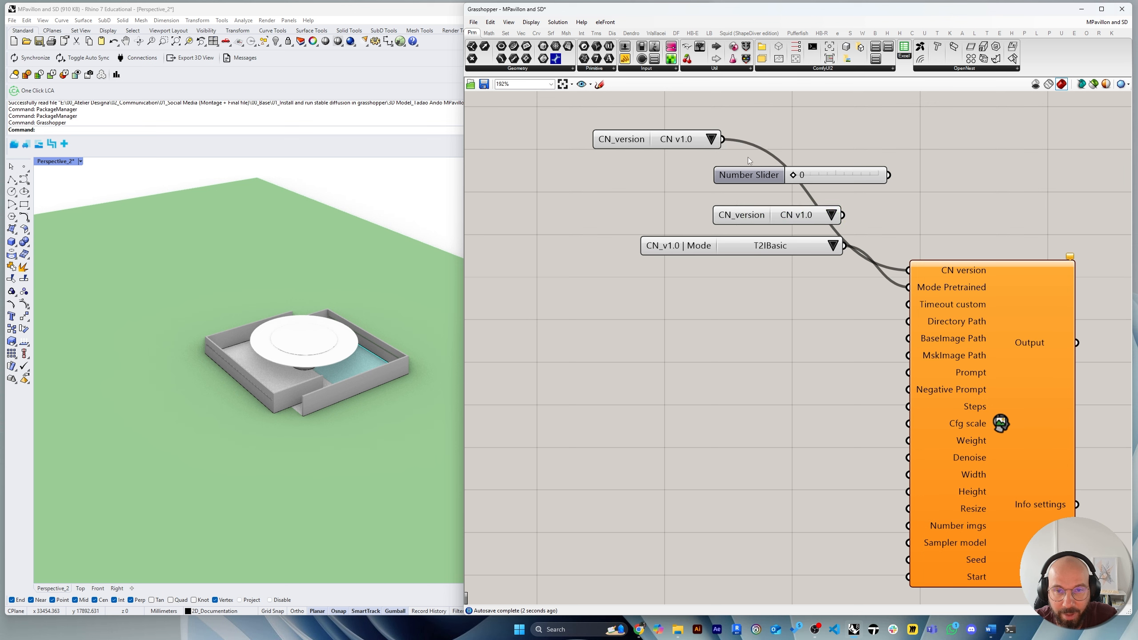
Delete the number slider, the disconnected CN_version list and the mode list, keeping the connected CN_version list.
drag(779, 284, 783, 199)
key(Delete)
click(840, 143)
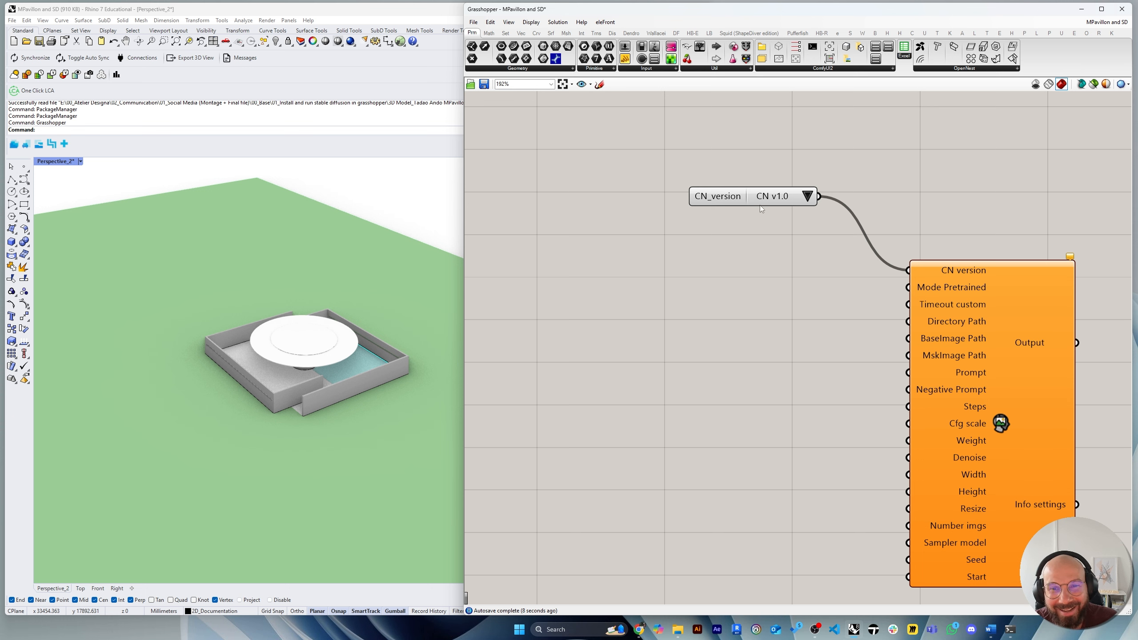
Move the CN_version list up, add a new Value List below it and connect it to the Mode Pretrained input.
drag(760, 205, 749, 190)
click(670, 228)
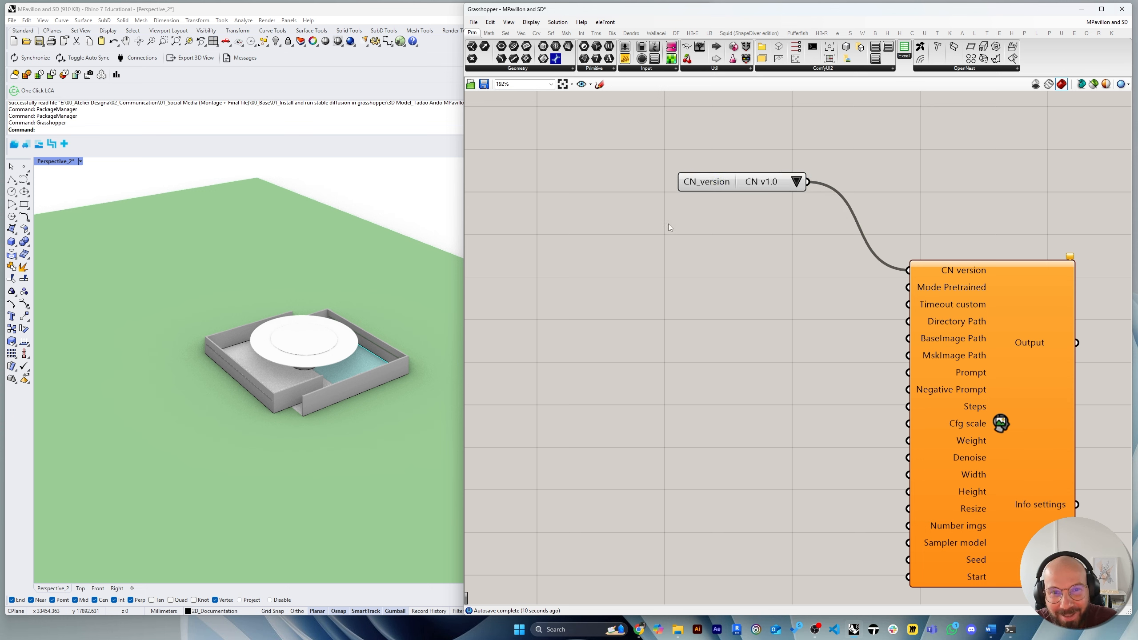
drag(655, 58, 745, 244)
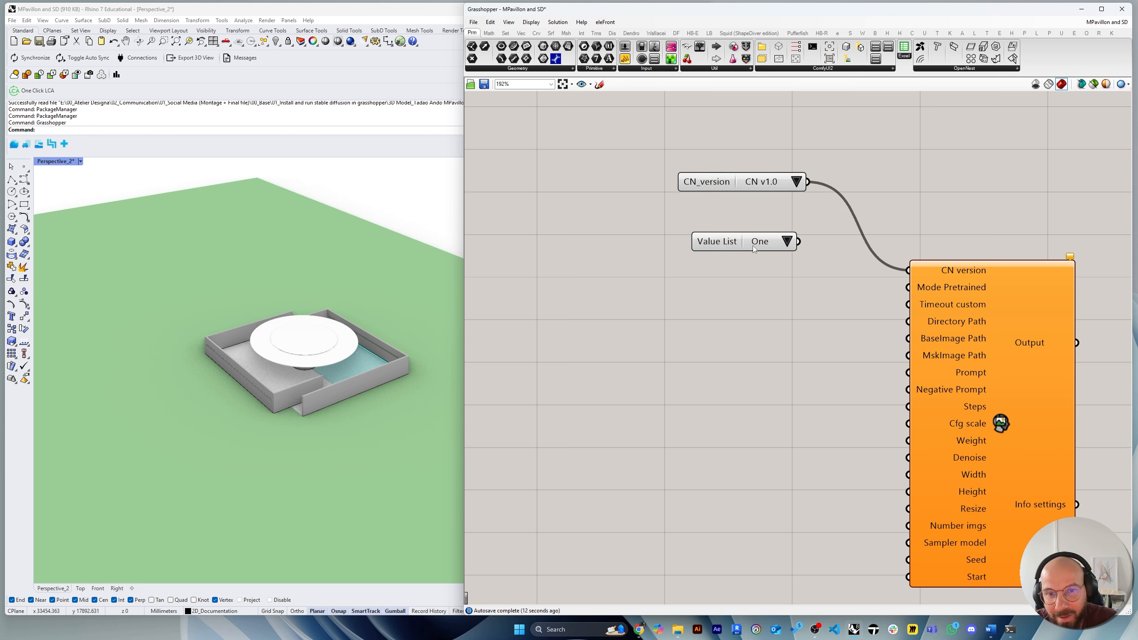
click(756, 225)
click(795, 221)
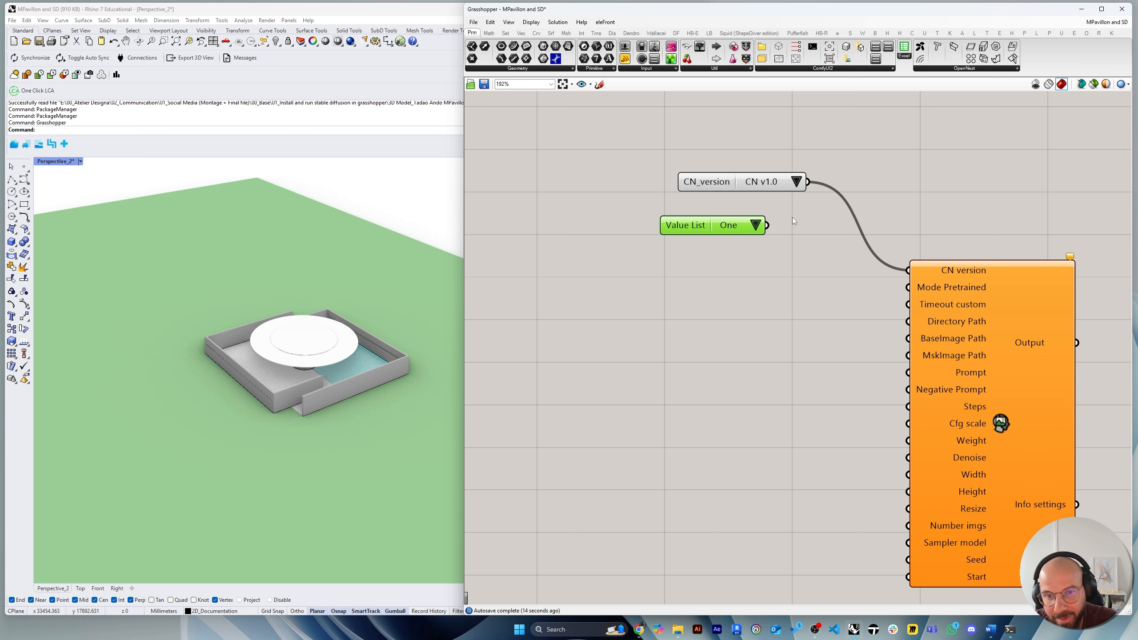
drag(767, 225, 902, 292)
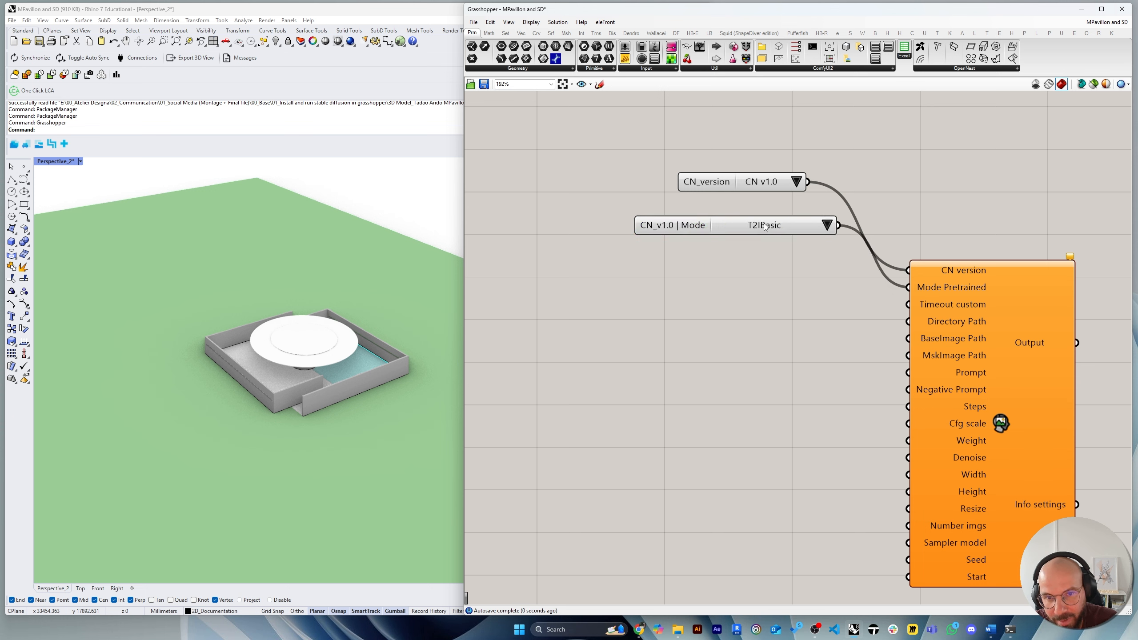
Shift the CN_v1.0 mode list away from the component and set its mode to T2ICN-canny.
click(766, 224)
click(786, 223)
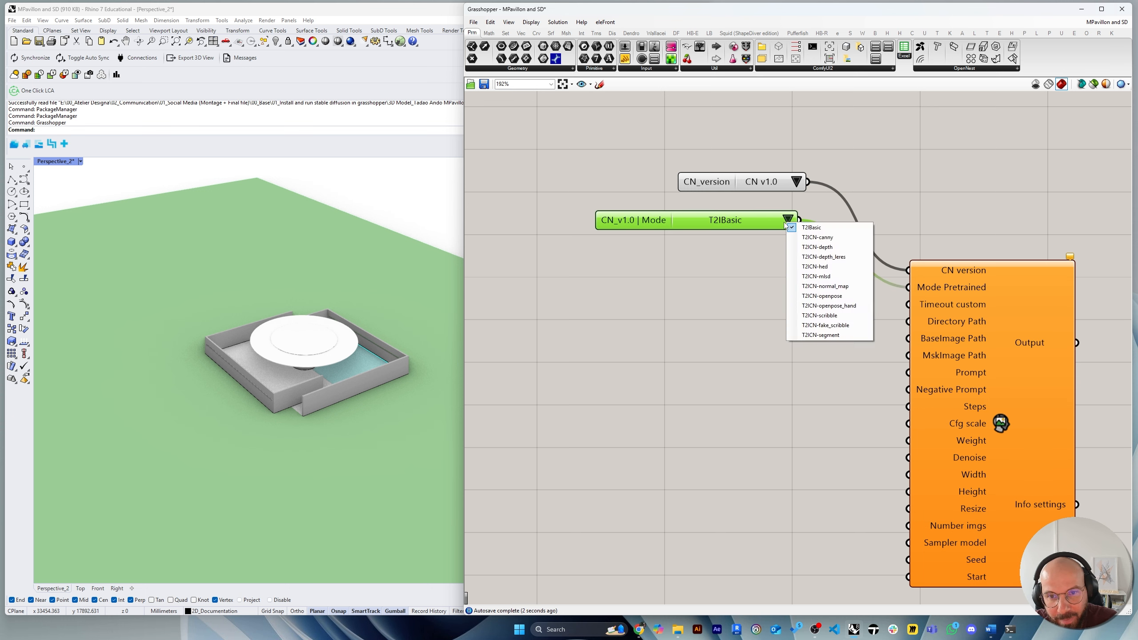
click(835, 238)
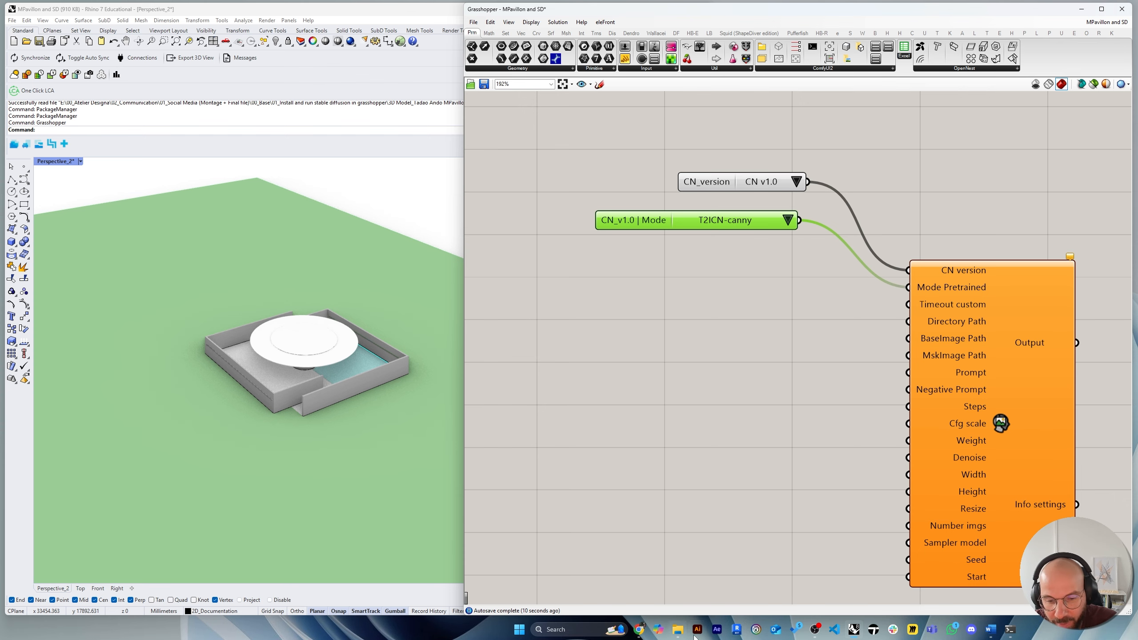
Switch to Chrome, look at the Ambrosinus-Toolkit GitHub page and return to Grasshopper.
click(639, 630)
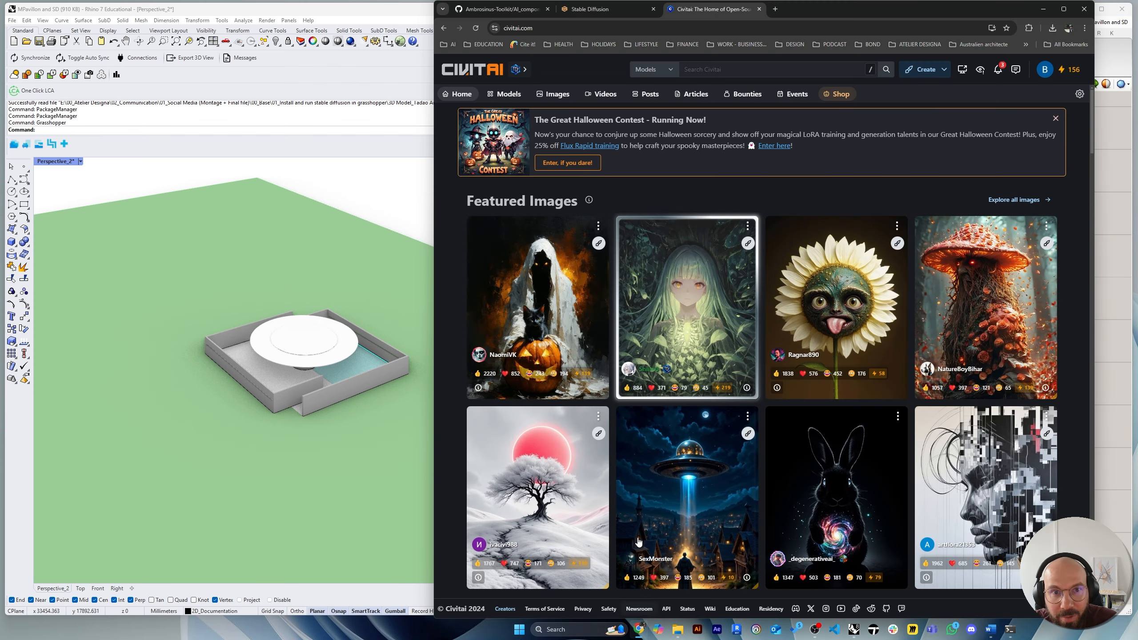
click(518, 17)
click(712, 8)
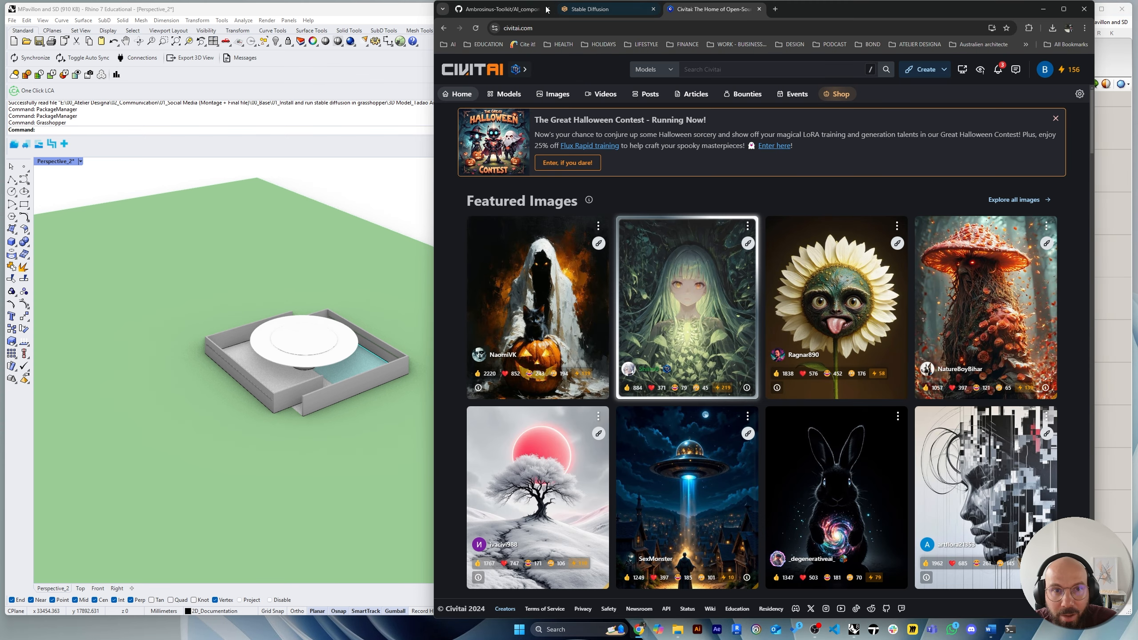
click(519, 13)
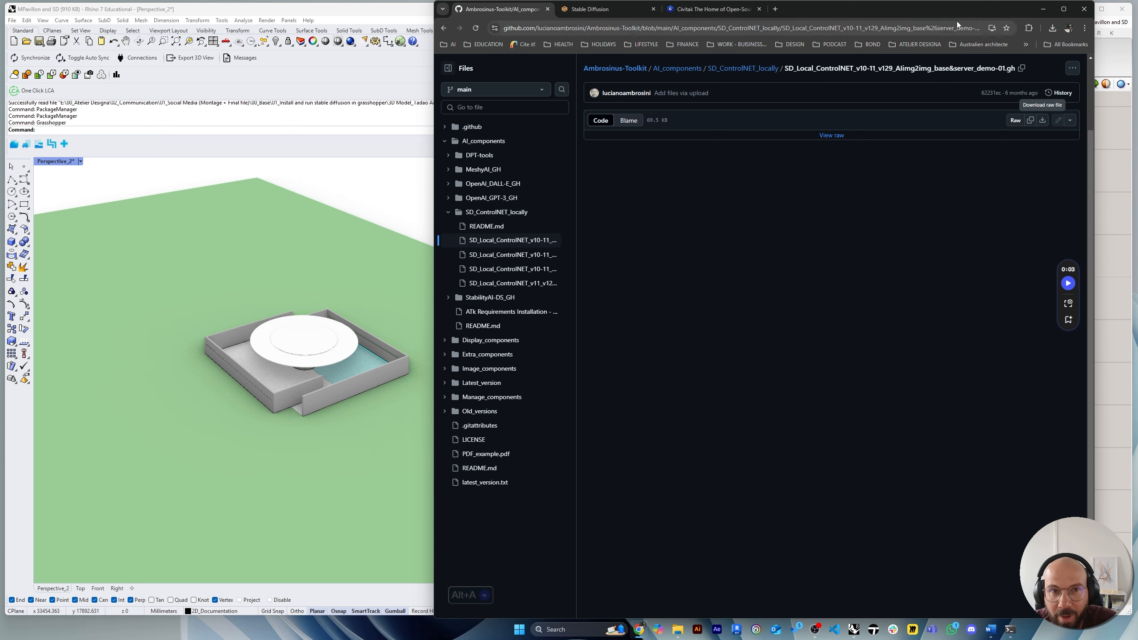
click(1043, 9)
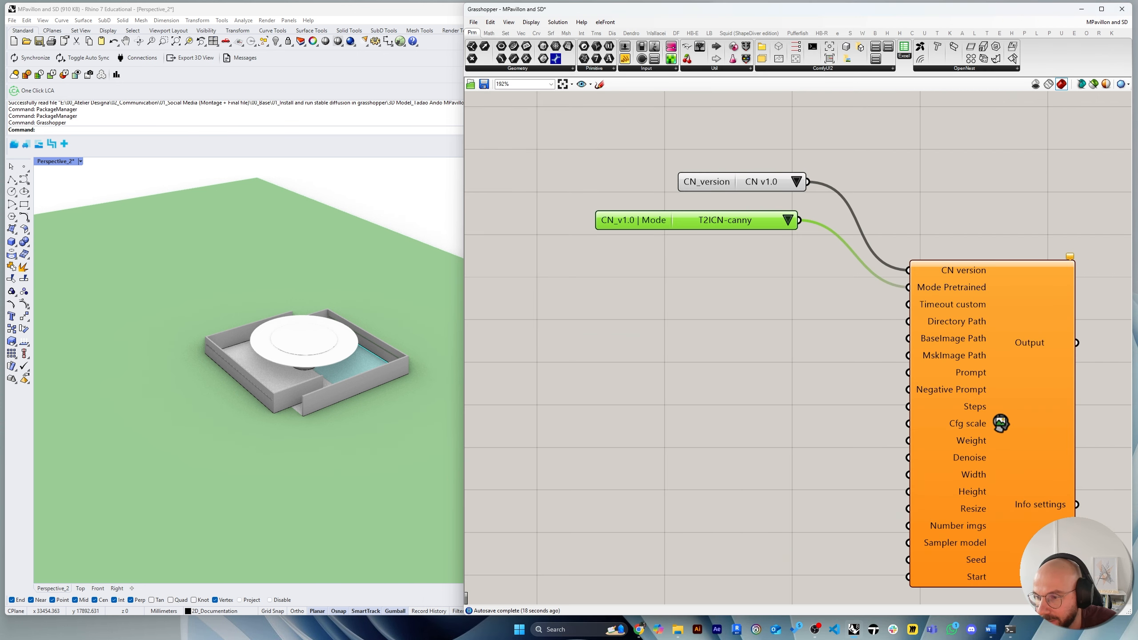
Review the available modes in the mode list and align it directly beneath the CN_version list.
click(788, 220)
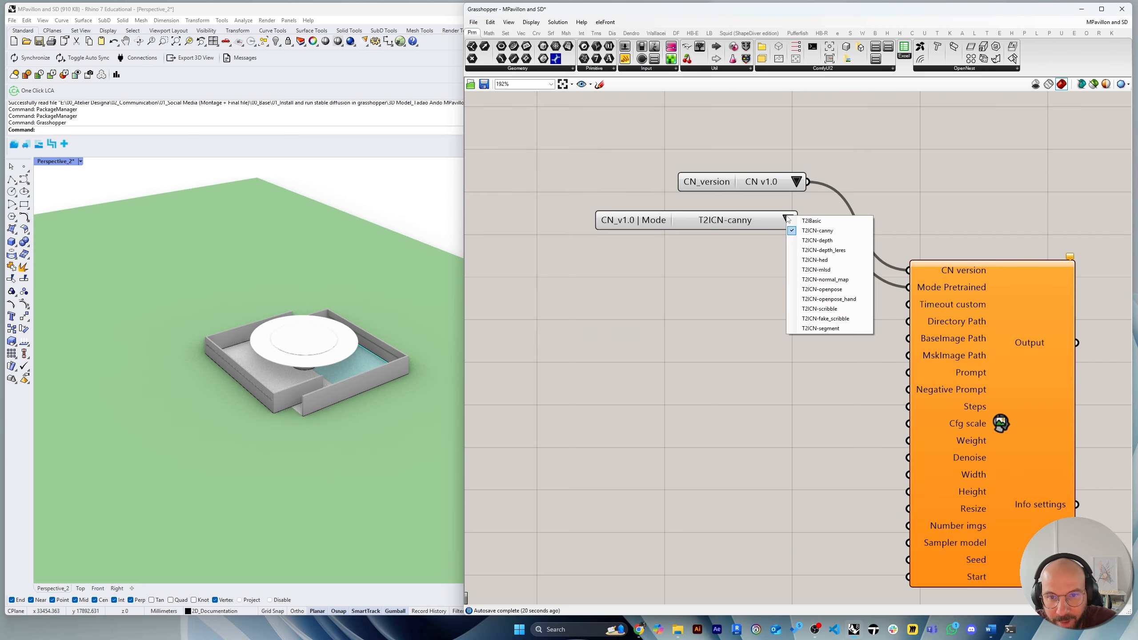
click(716, 296)
drag(698, 222, 705, 211)
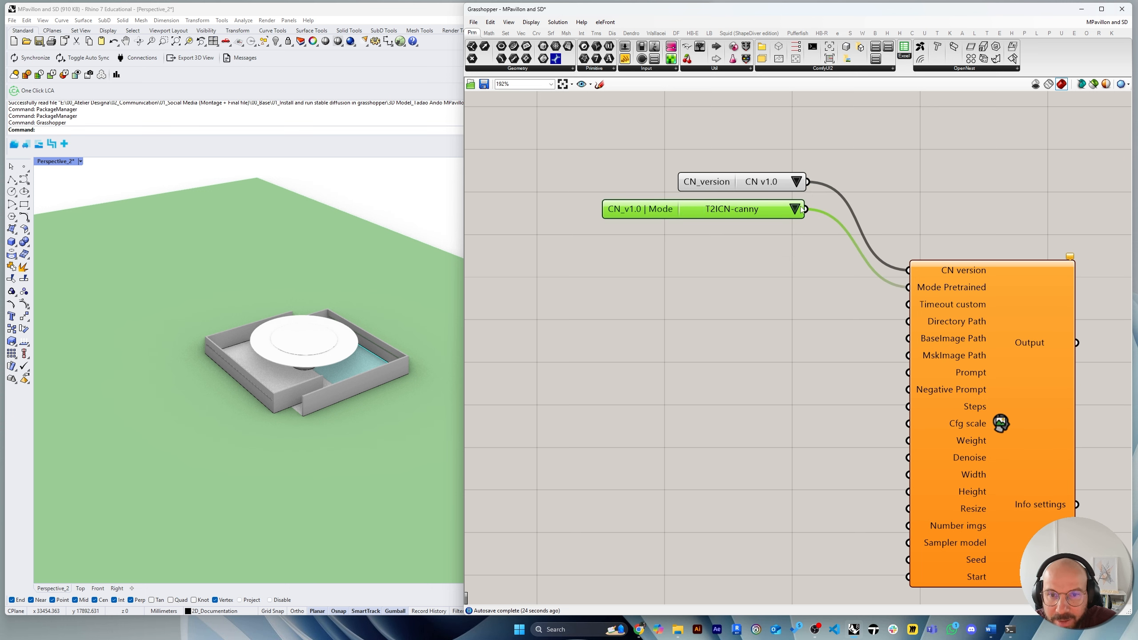
click(796, 209)
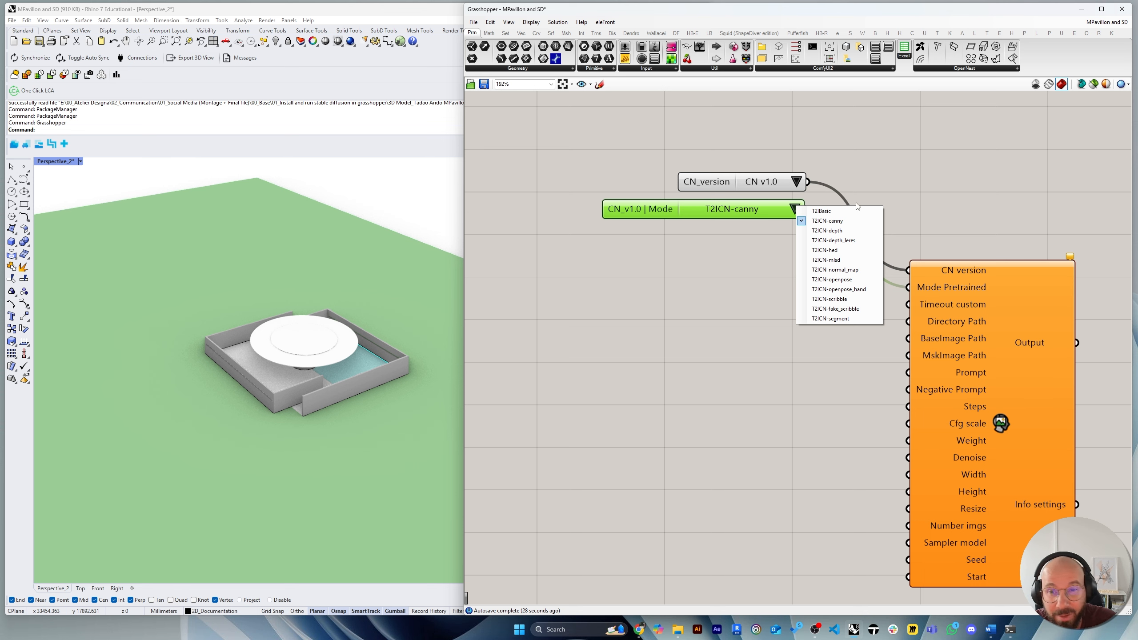
click(906, 158)
drag(744, 218, 762, 217)
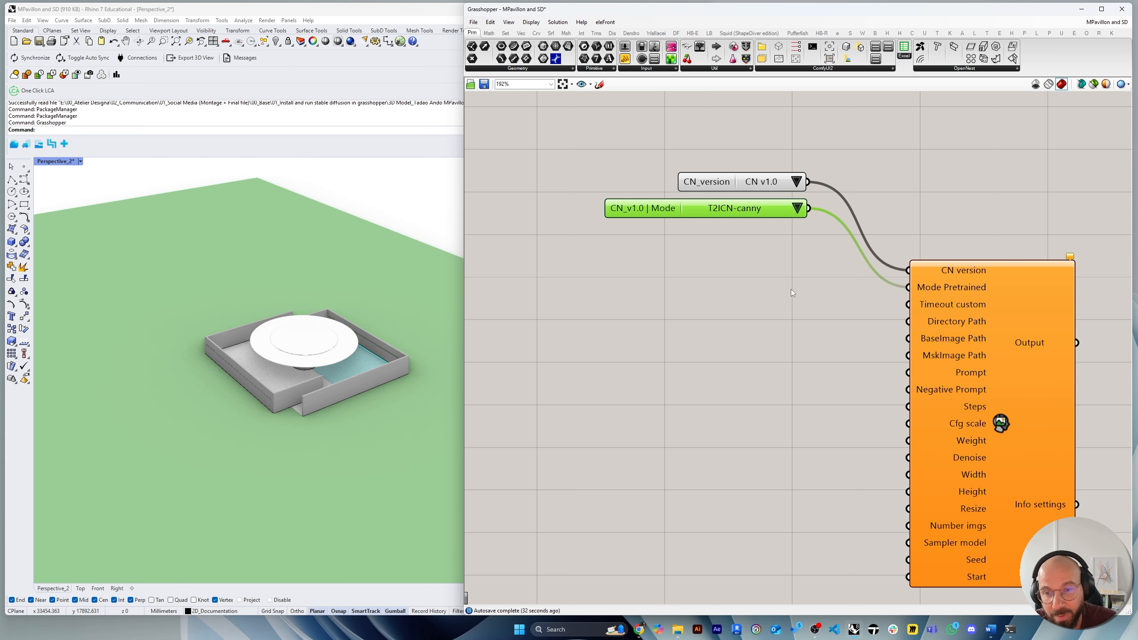
Add a File Path parameter to the canvas below the mode list for the component's Directory Path input.
right_drag(791, 280, 777, 290)
mouse_move(933, 319)
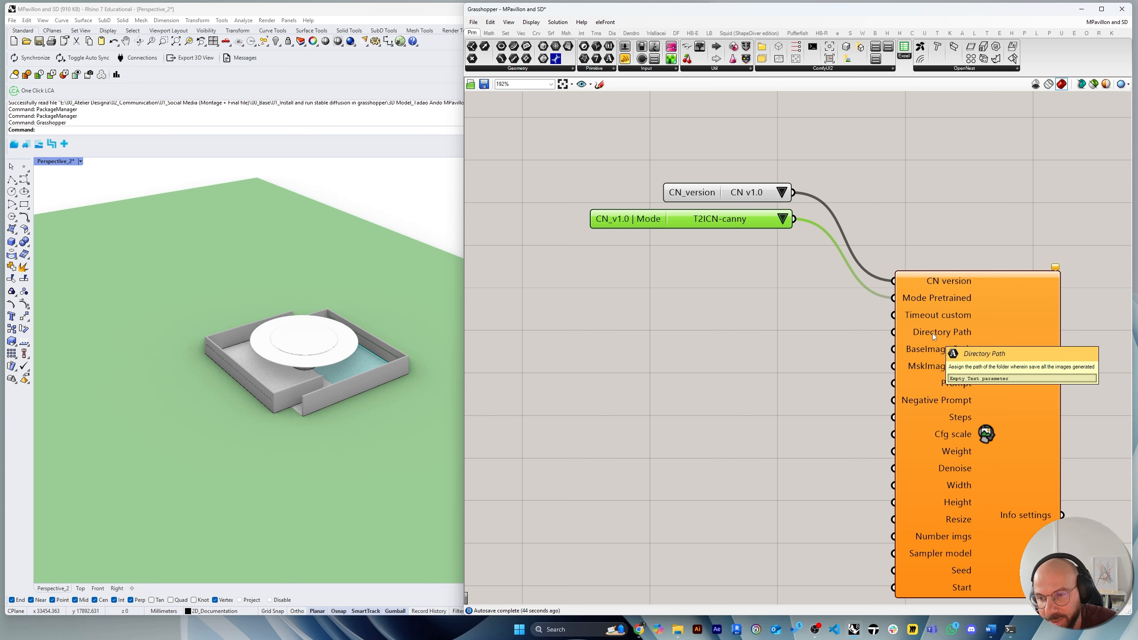
double_click(685, 332)
text(c)
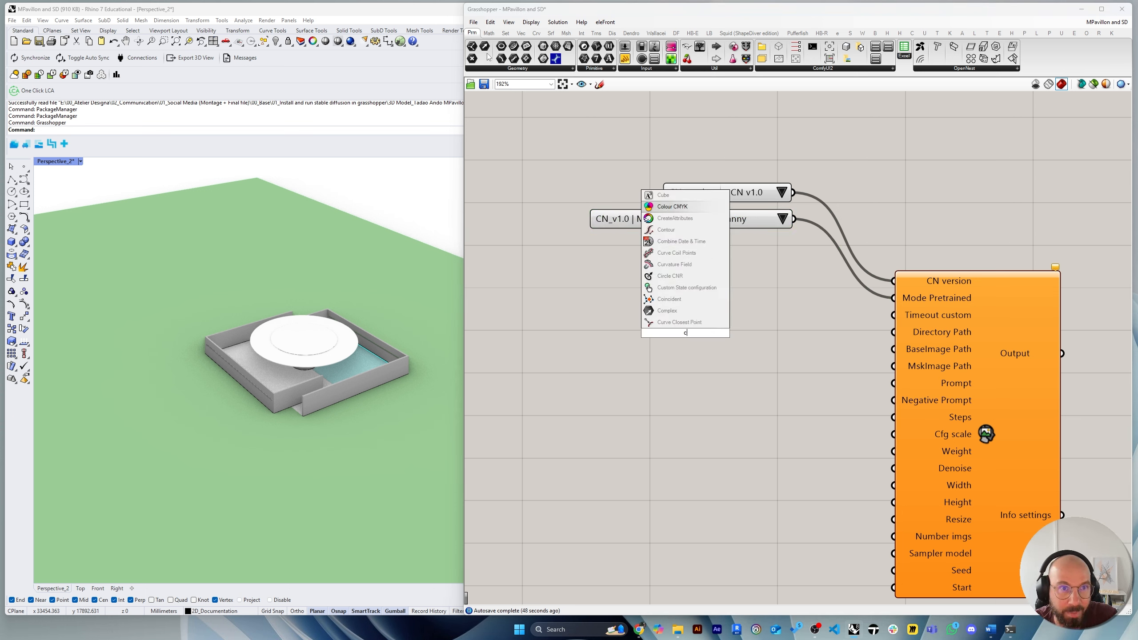
click(646, 68)
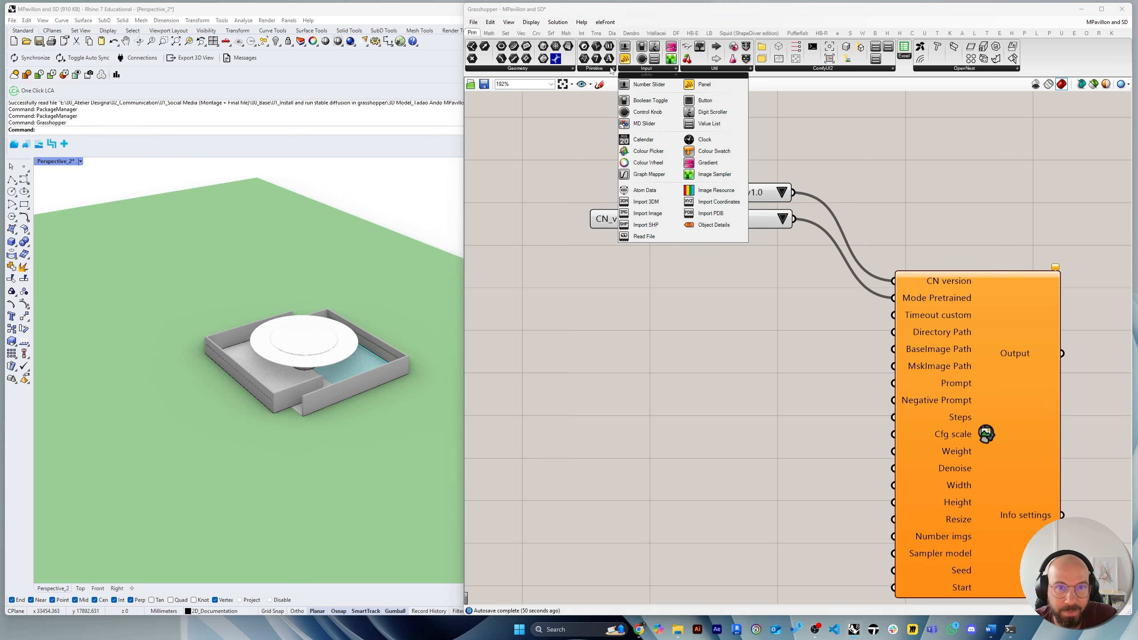
mouse_move(544, 72)
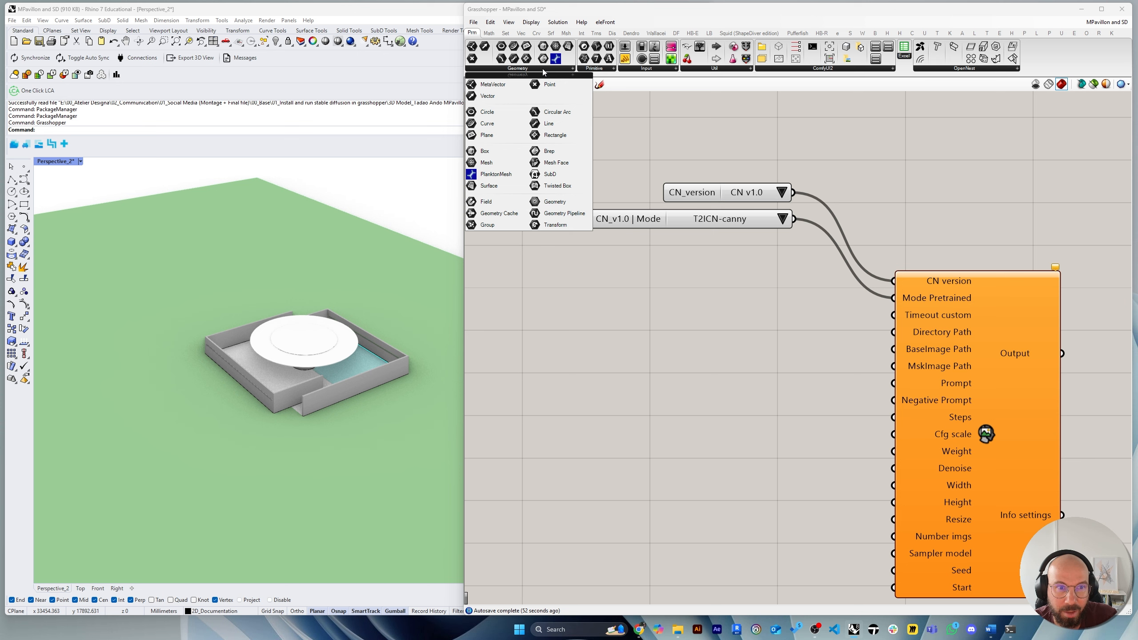
mouse_move(664, 68)
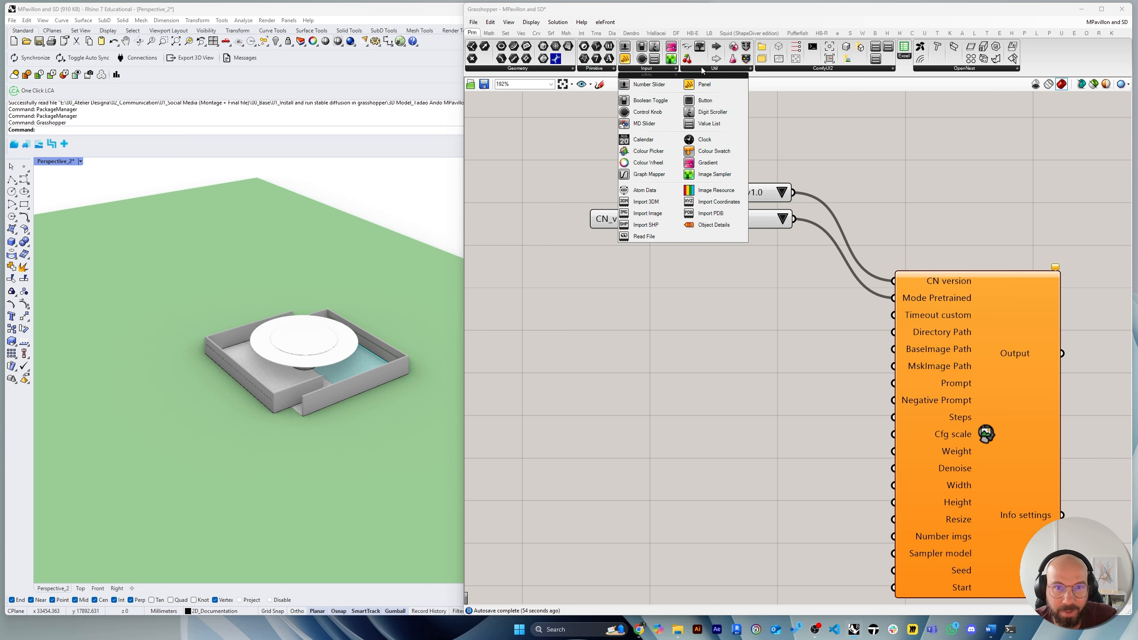
mouse_move(702, 71)
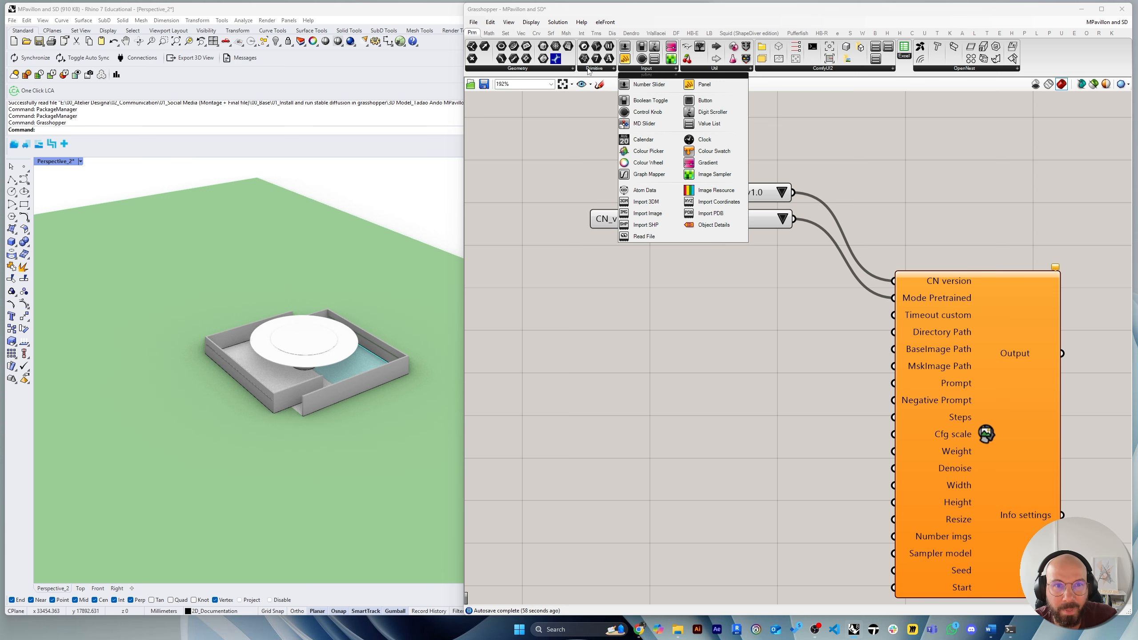
mouse_move(589, 70)
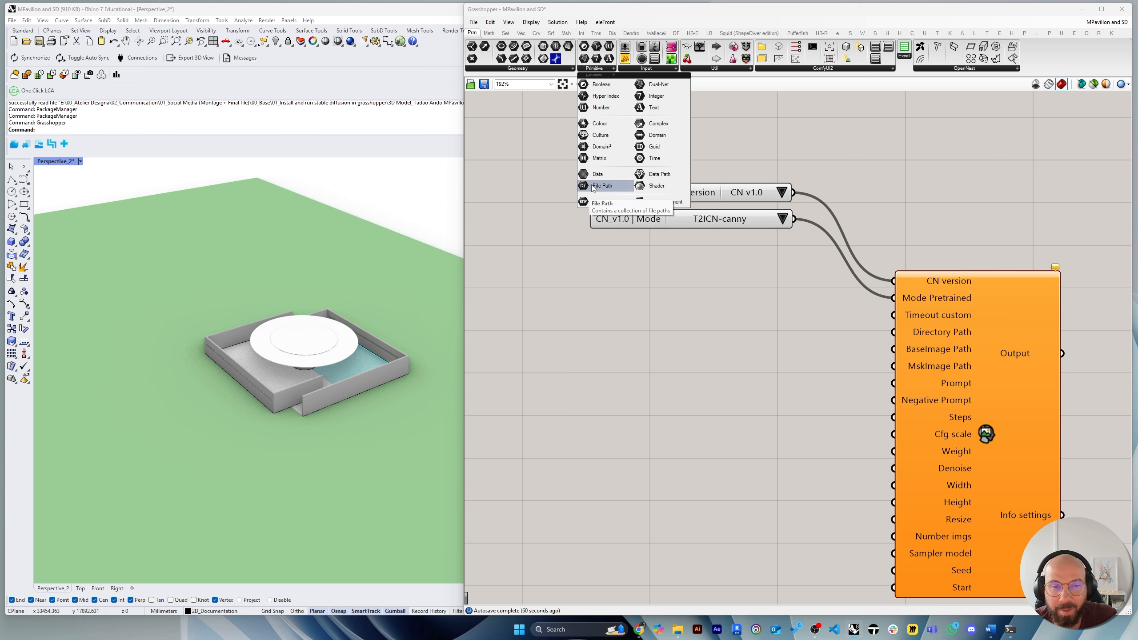
drag(593, 188, 711, 284)
click(603, 304)
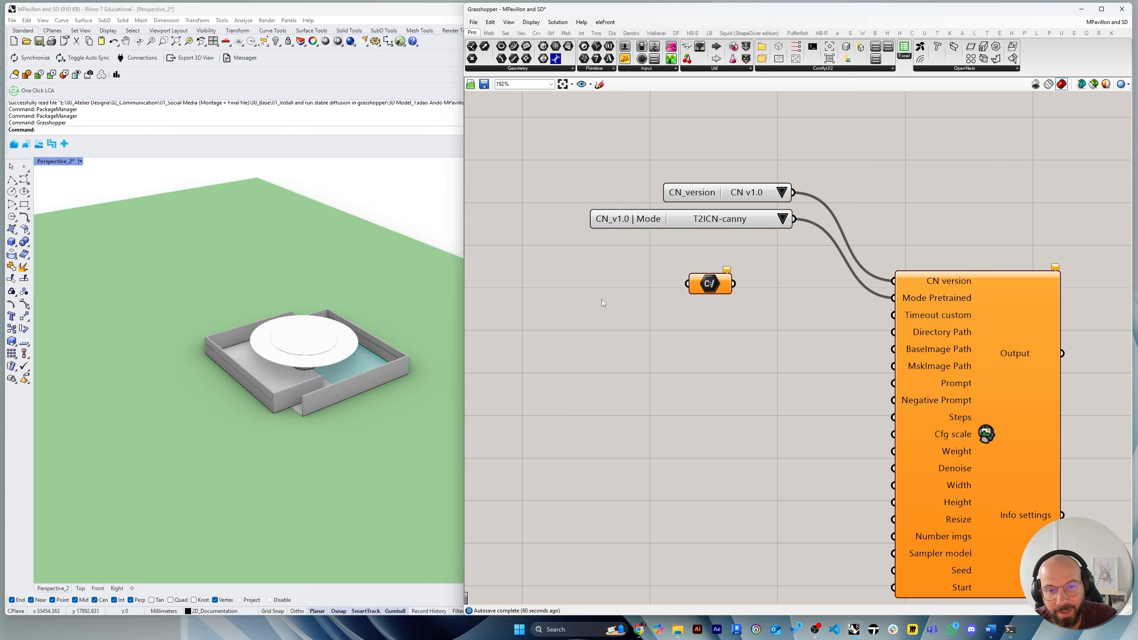
Add an empty Panel, reduce its height and place it just before the File Path parameter.
double_click(603, 303)
text(panel)
key(Return)
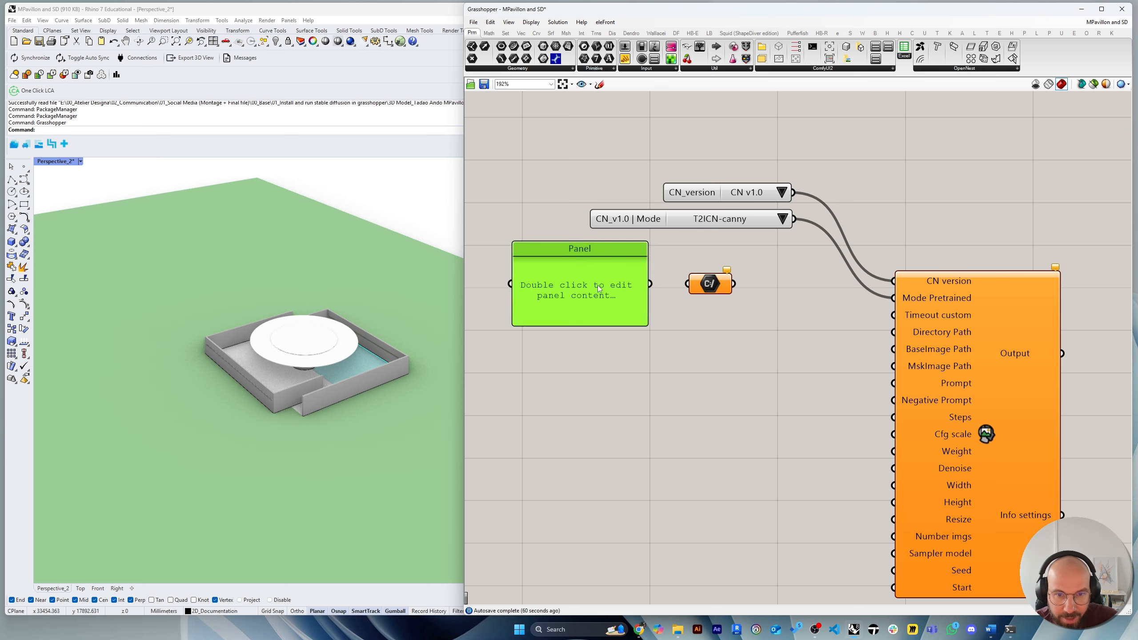
drag(598, 285, 605, 283)
drag(611, 325, 606, 312)
drag(607, 298, 612, 303)
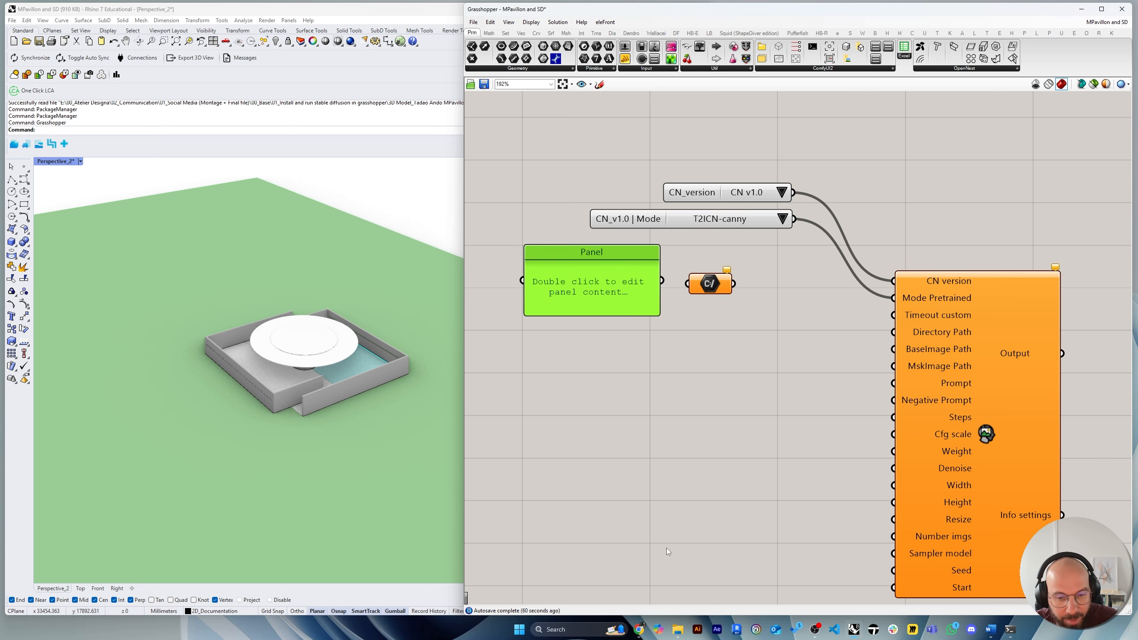
Switch to File Explorer and open the folder "01_Install and run stable diffusion in grasshopper" under 00_Atelier Designa, 02_Communication, 01_Social Media, 00_Base.
click(677, 630)
drag(415, 85, 350, 246)
click(376, 376)
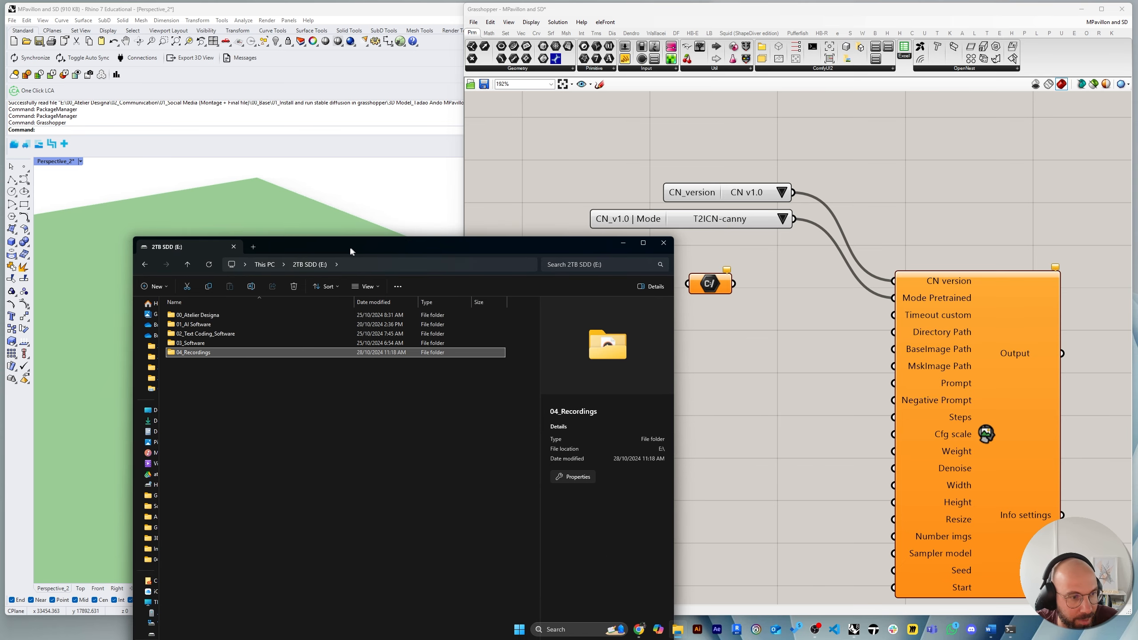
click(228, 326)
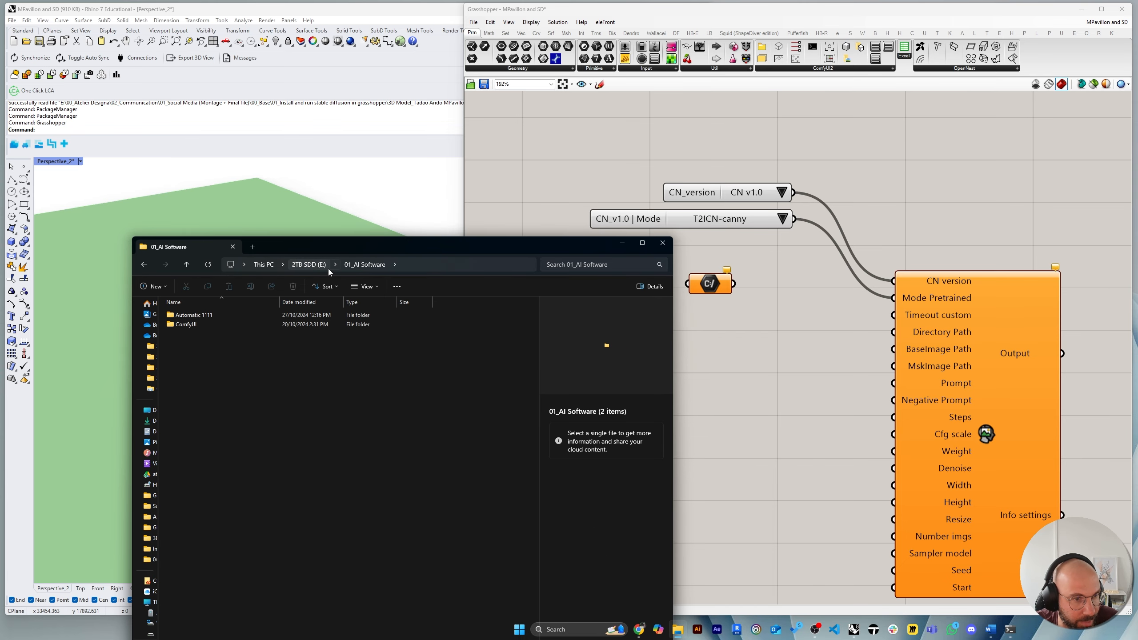
double_click(231, 315)
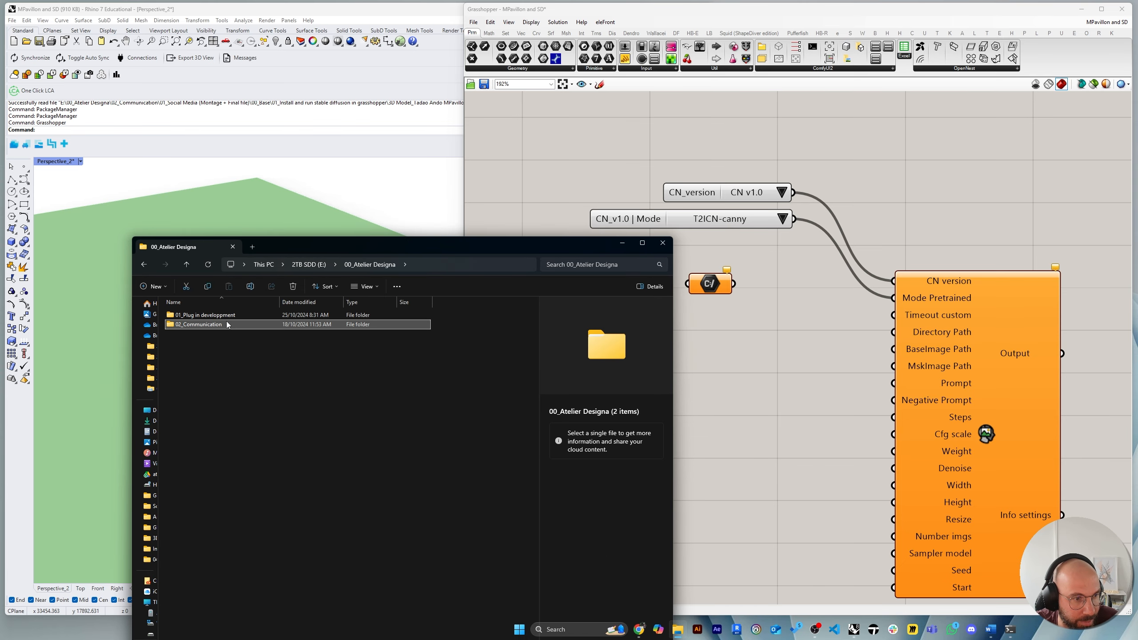
double_click(226, 322)
double_click(226, 323)
double_click(220, 318)
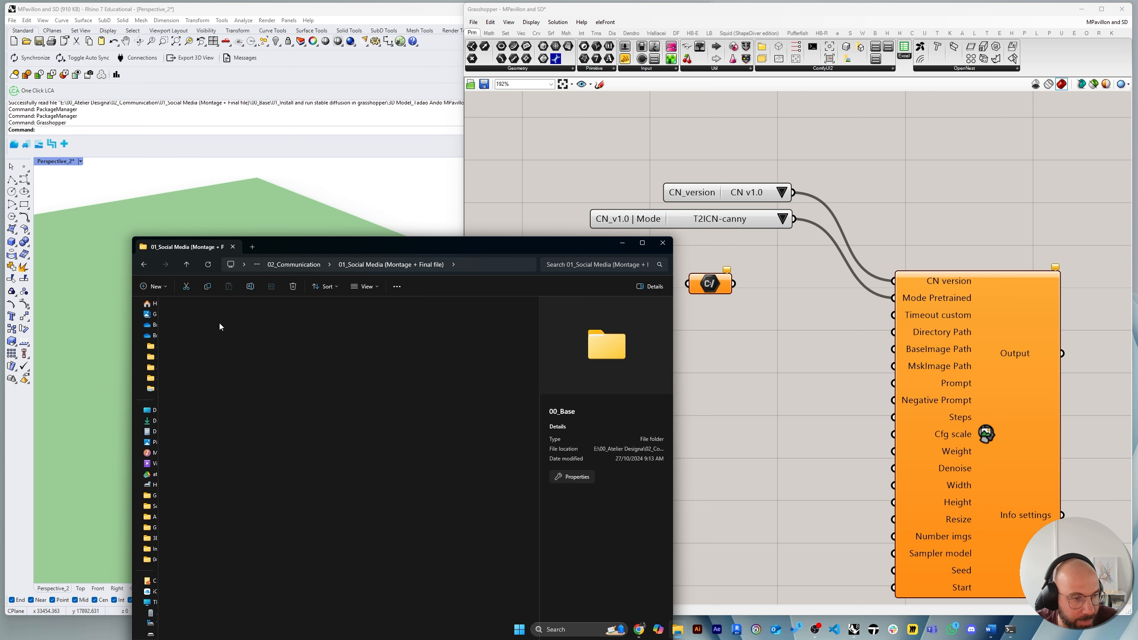
double_click(252, 315)
drag(286, 244, 213, 61)
drag(595, 343, 530, 343)
Open the "Image generated" folder, preview a few of its images and return to the parent folder.
click(137, 139)
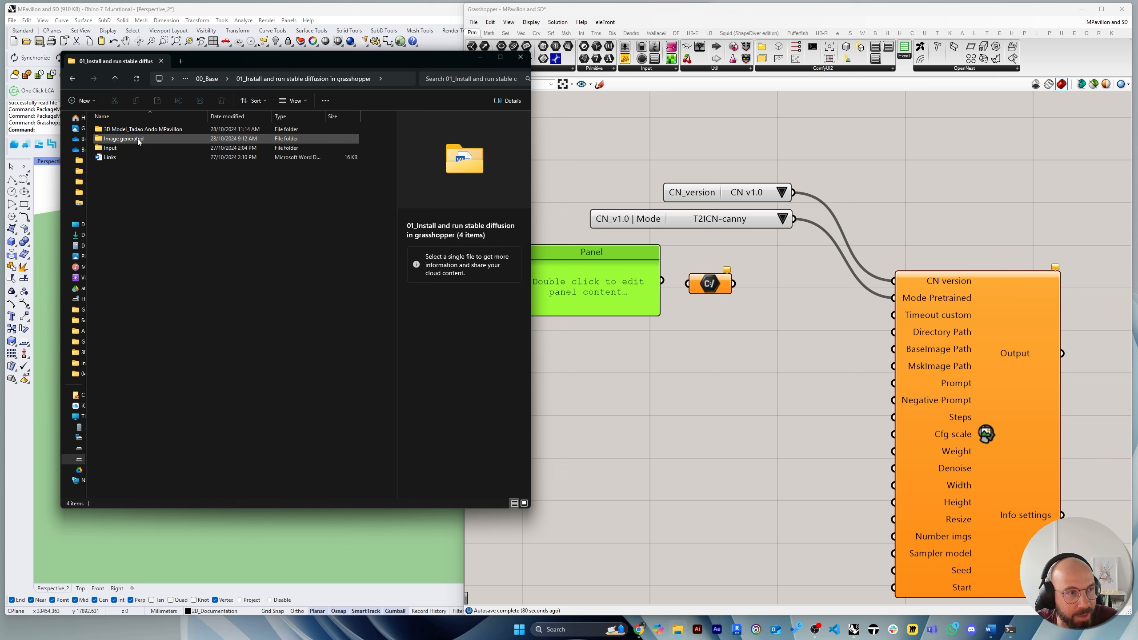
click(139, 142)
double_click(138, 141)
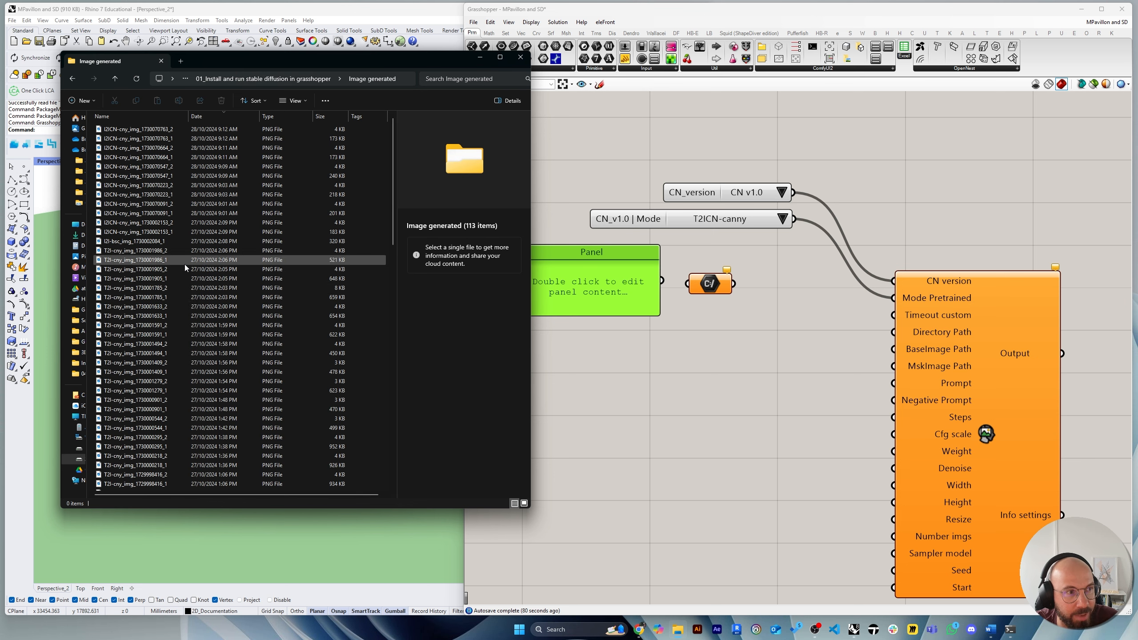
click(148, 176)
click(144, 335)
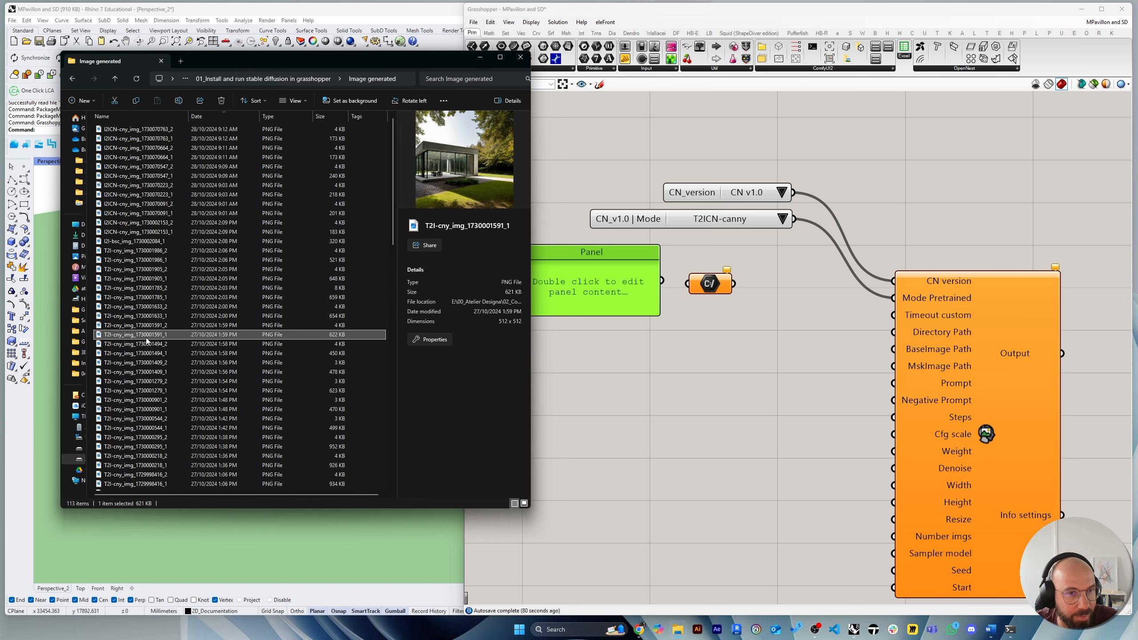
click(267, 80)
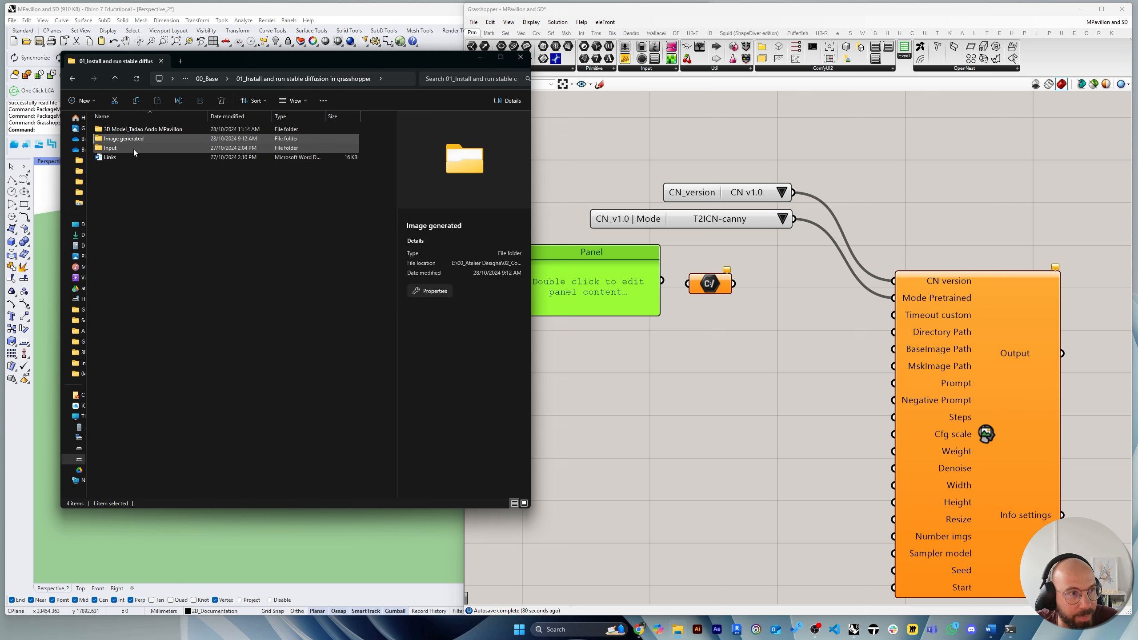
Look through the contents of the Input folder and the "3D Model_Tadao Ando MPavillon" folder.
double_click(133, 150)
drag(310, 251, 320, 140)
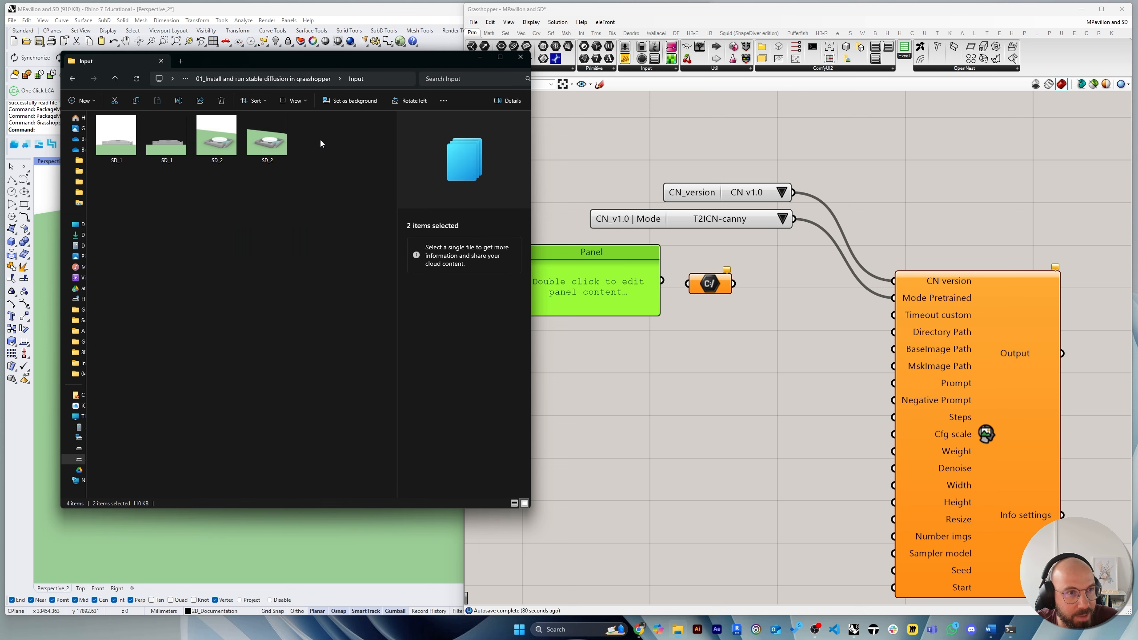
click(299, 78)
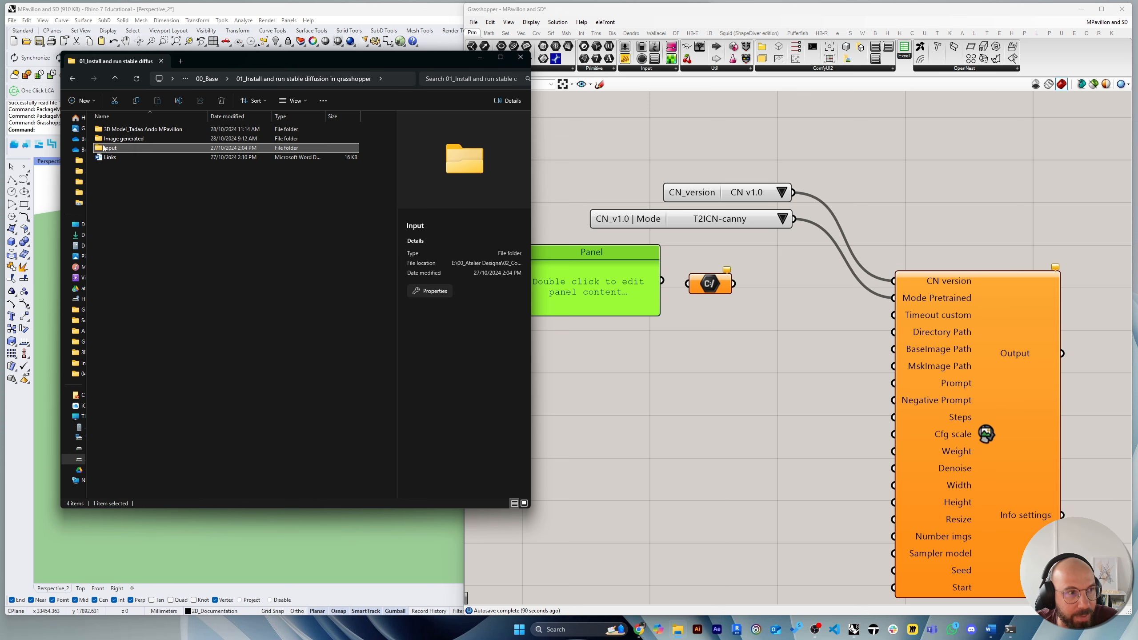
double_click(147, 129)
drag(377, 245, 308, 272)
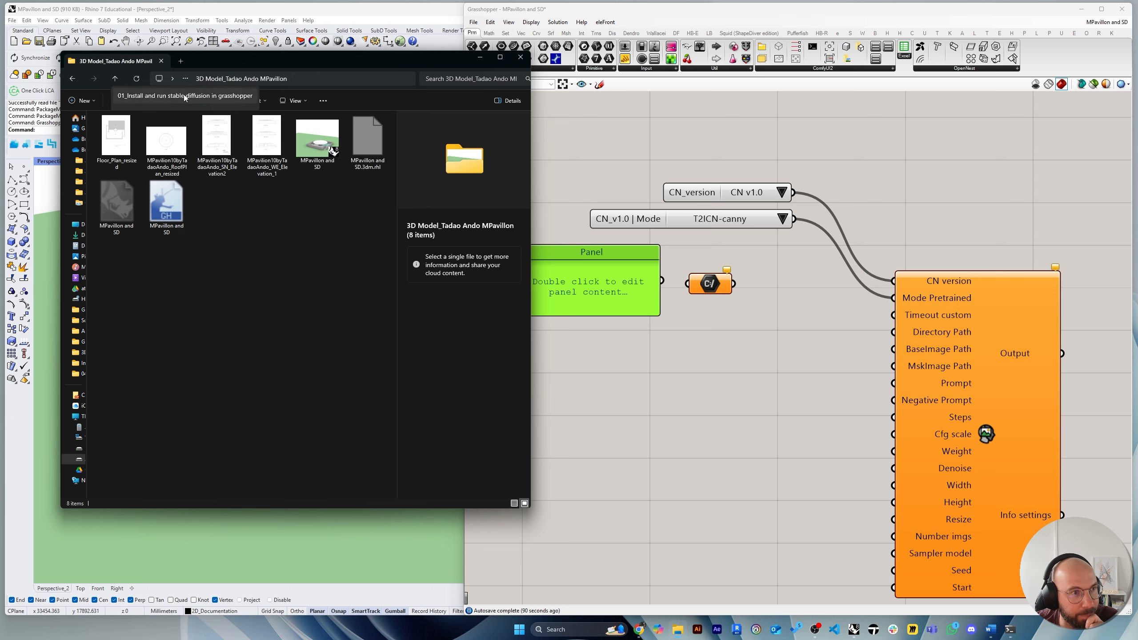
Return to the "01_Install and run stable diffusion in grasshopper" folder and copy the path of the "Image generated" folder.
click(183, 95)
click(132, 139)
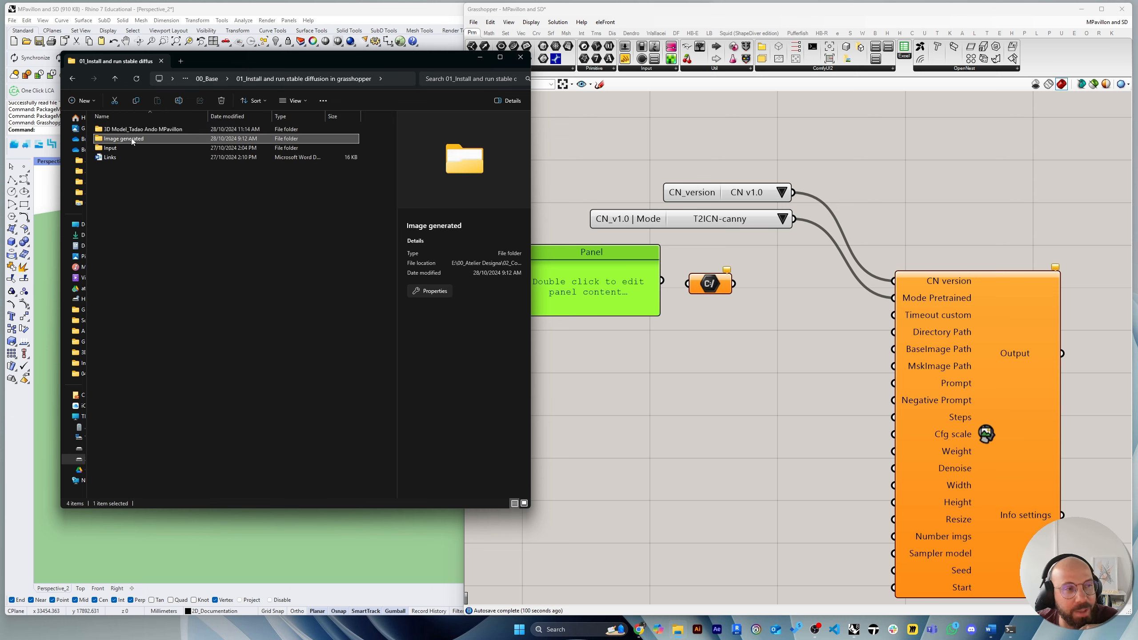
click(113, 151)
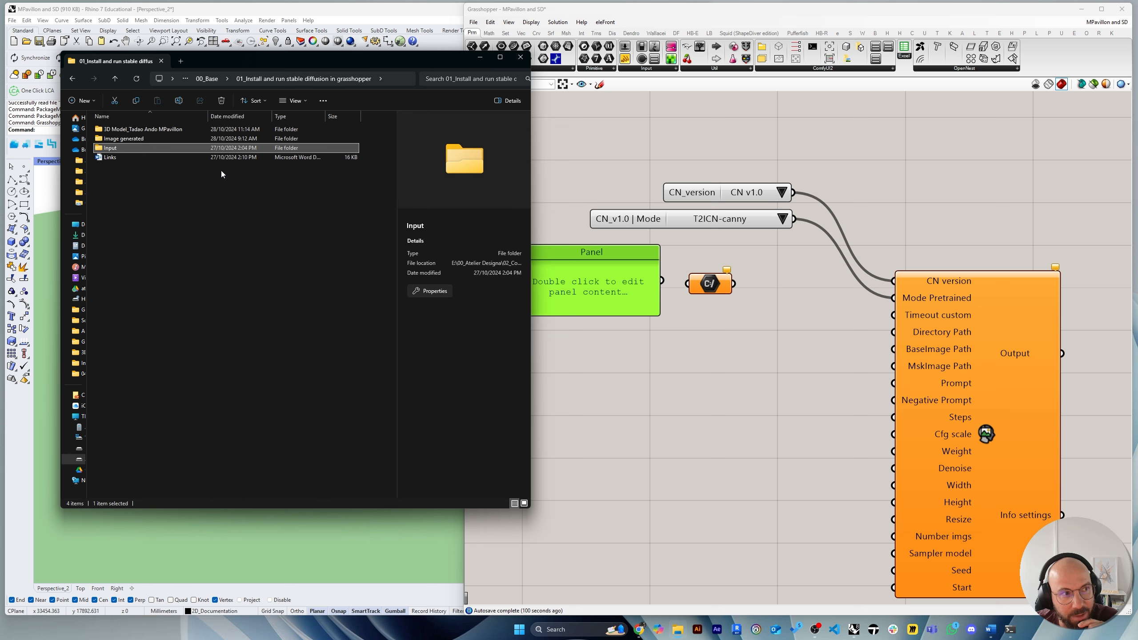
click(127, 140)
right_click(128, 140)
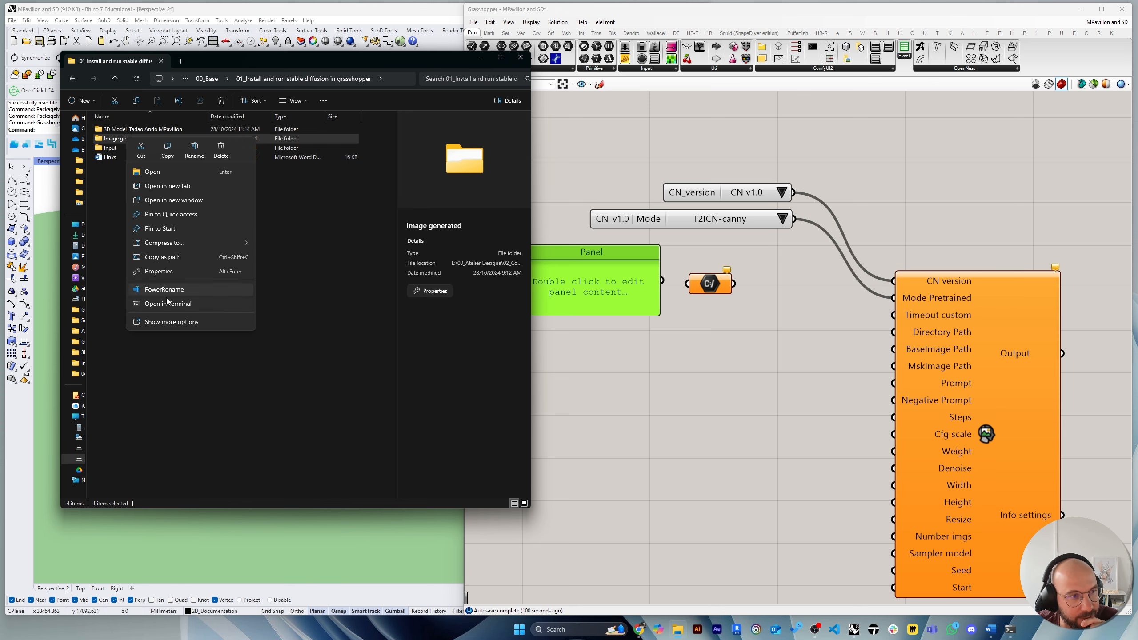
click(163, 257)
Switch back to Grasshopper, paste the folder path into the empty Panel and remove its opening and closing quotation marks.
click(603, 287)
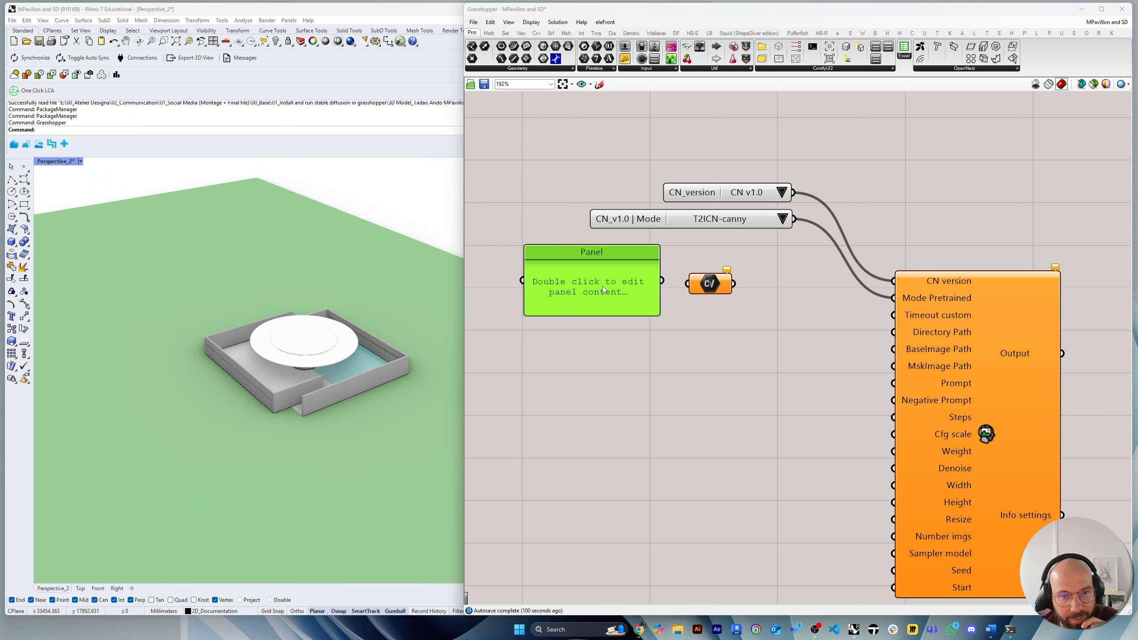
double_click(603, 286)
key(ctrl+v)
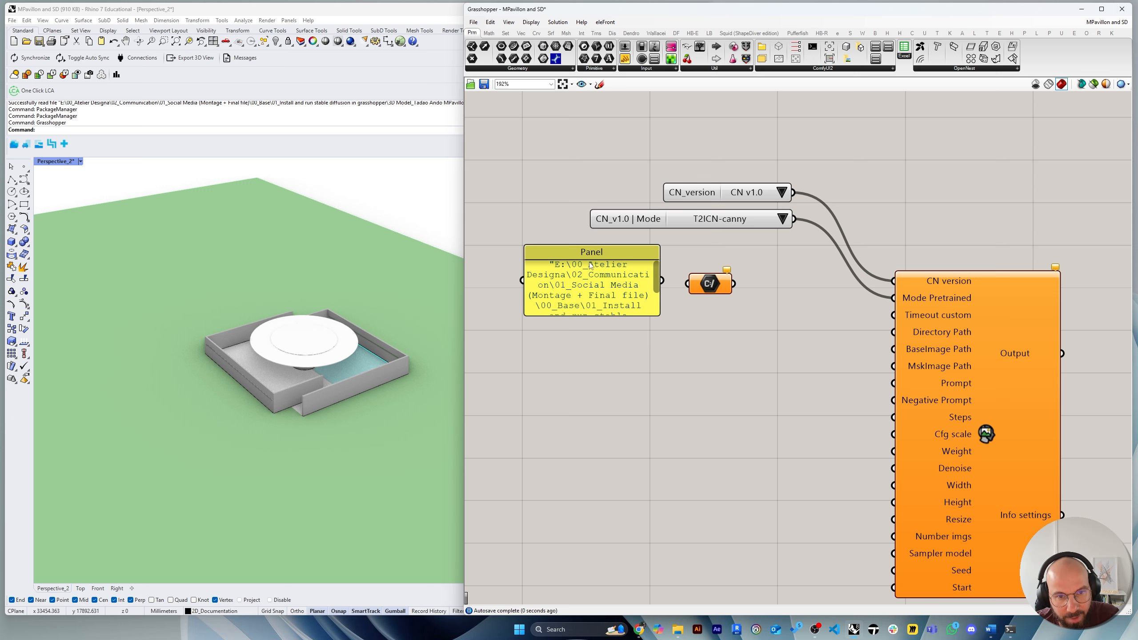
double_click(562, 269)
click(533, 251)
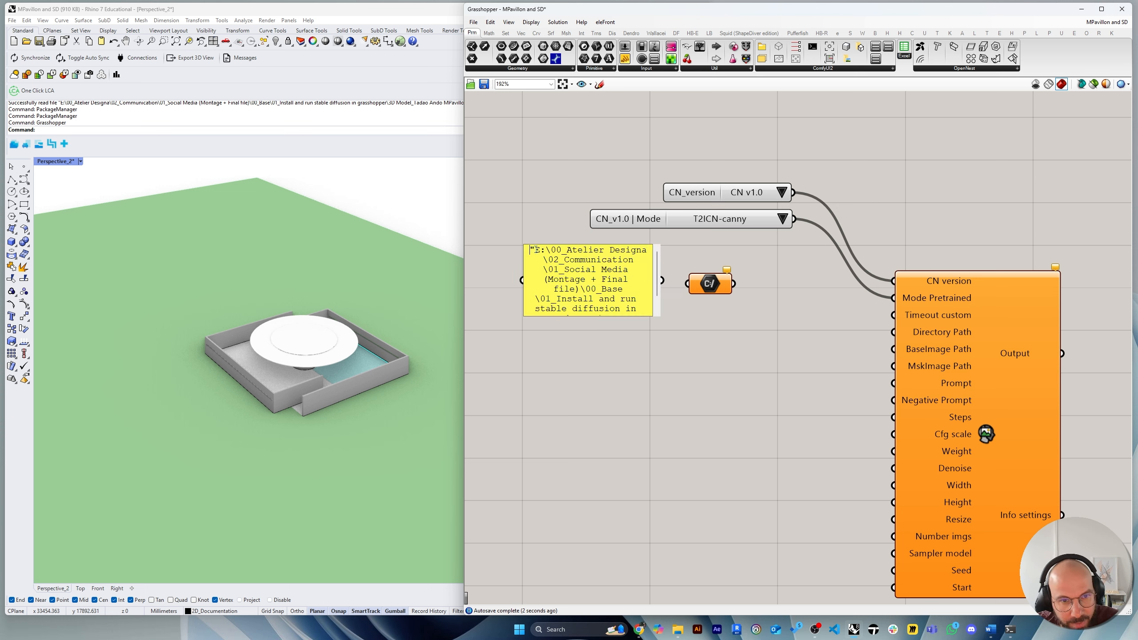
drag(535, 250, 530, 251)
key(BackSpace)
click(633, 290)
scroll(631, 296, down, 1)
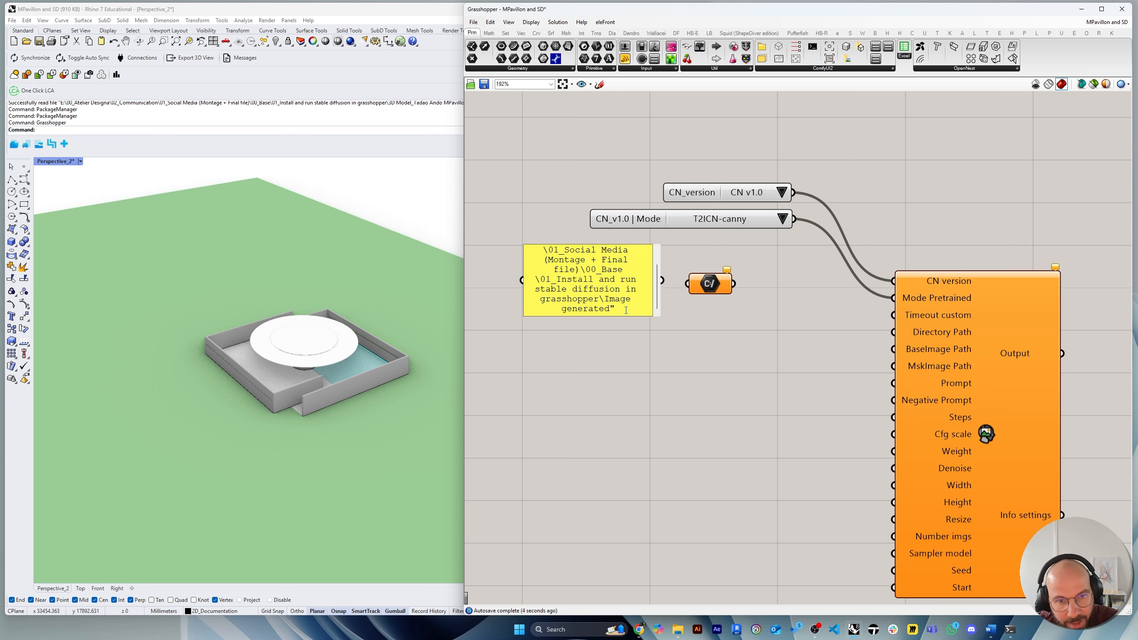
key(BackSpace)
click(654, 324)
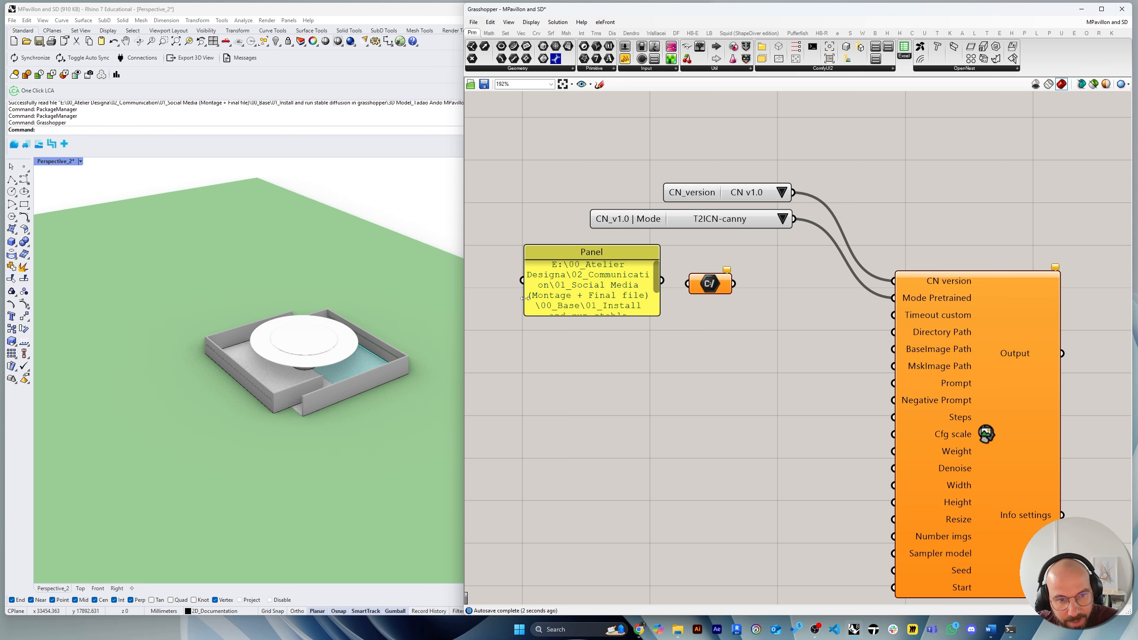
Widen the path Panel and wire it through the File Path parameter into the ControlNet component's Directory Path input.
scroll(683, 281, down, 1)
drag(552, 291, 465, 290)
right_click(709, 282)
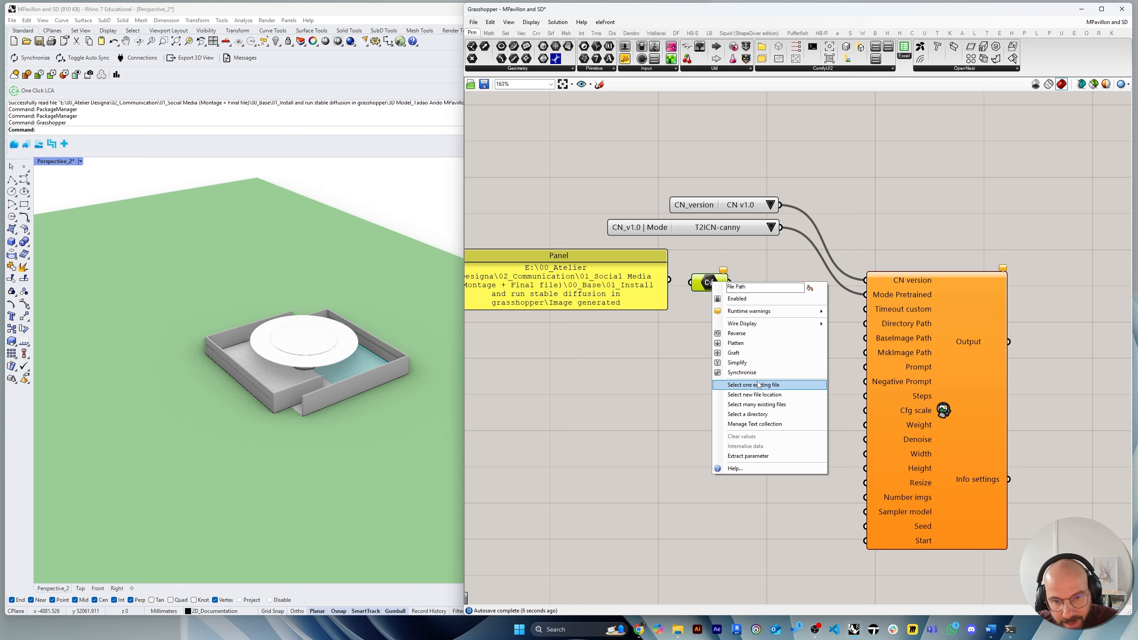
click(759, 271)
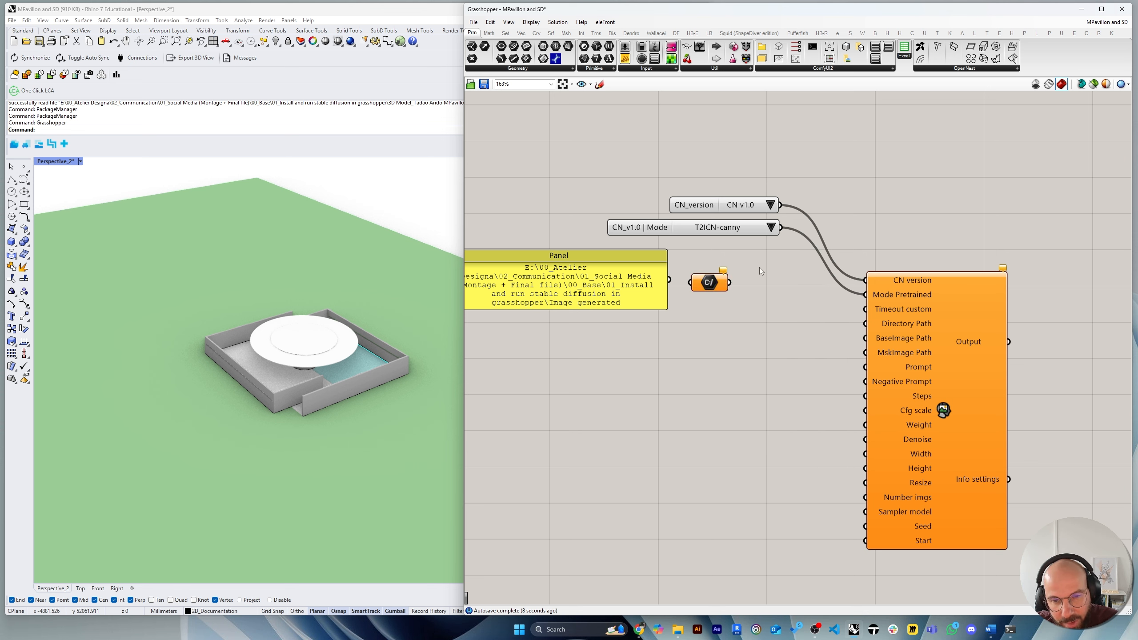
drag(716, 282, 639, 282)
scroll(806, 298, down, 1)
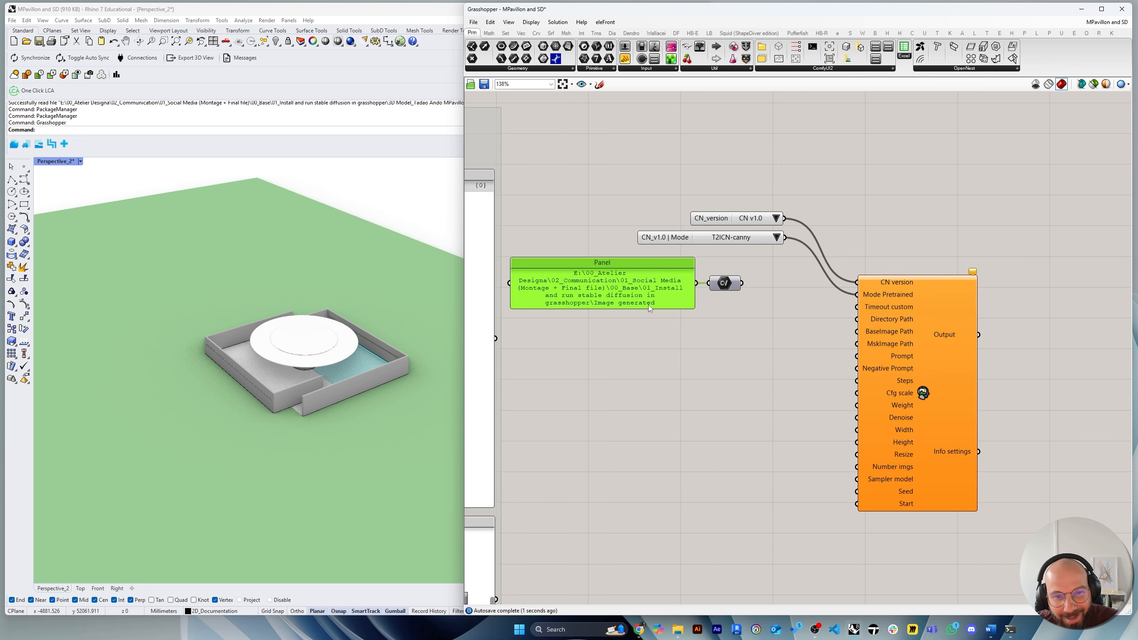
drag(644, 285, 647, 283)
scroll(758, 274, up, 1)
drag(740, 284, 872, 333)
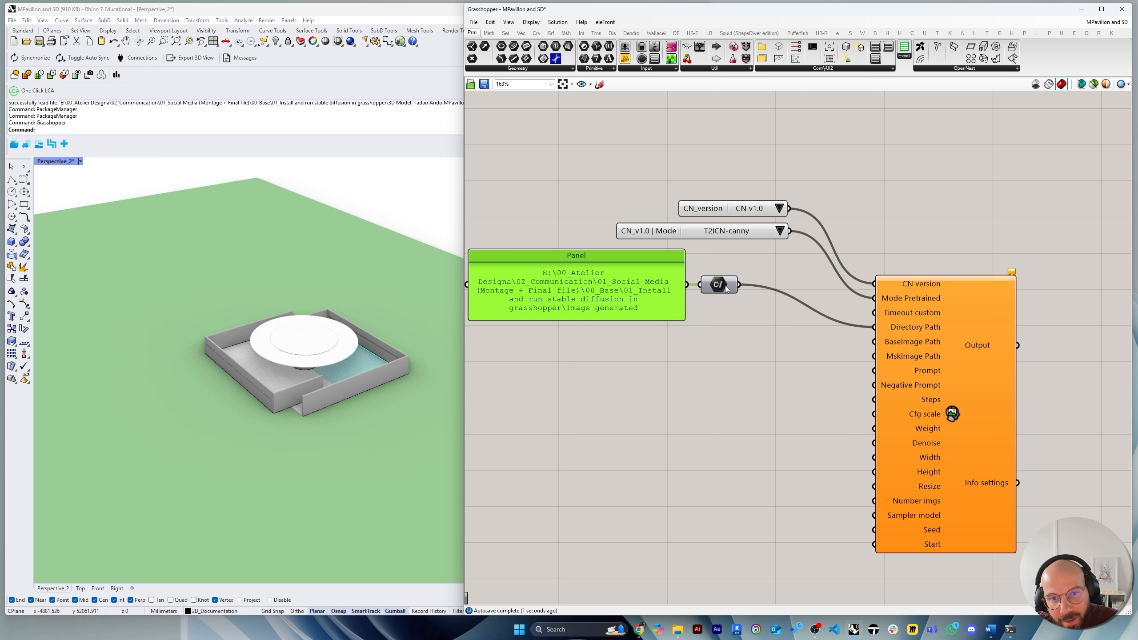
drag(727, 286, 738, 287)
Duplicate the path Panel and File Path parameter below the originals and connect the copied parameter to the BaseImage Path input.
drag(777, 354, 623, 275)
right_drag(629, 313, 645, 277)
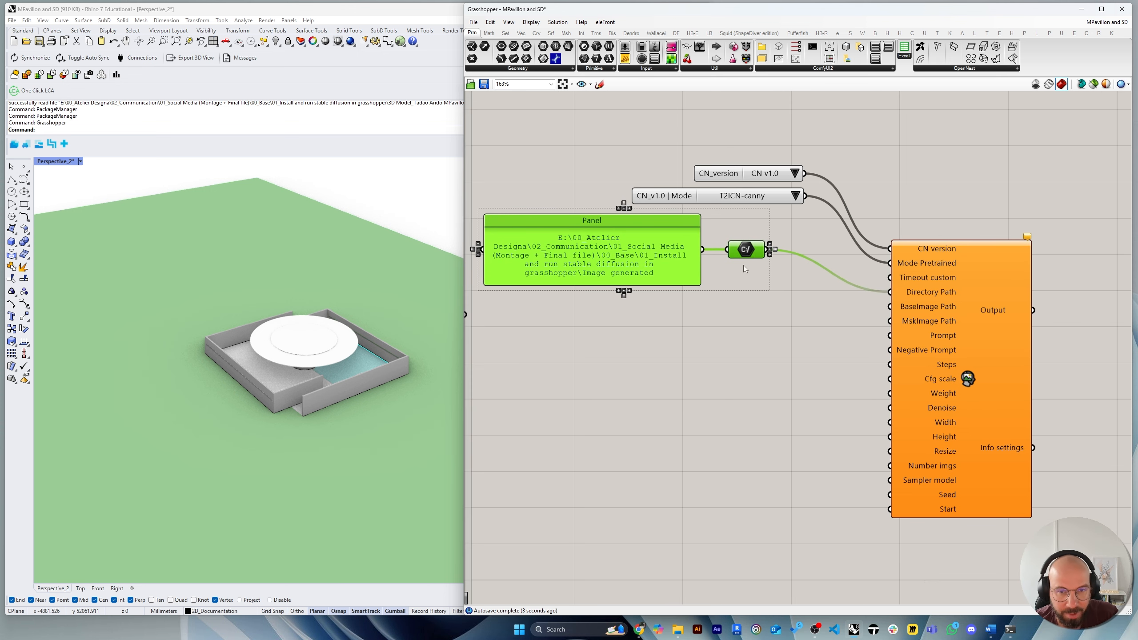
alt+drag(746, 251, 889, 315)
click(769, 335)
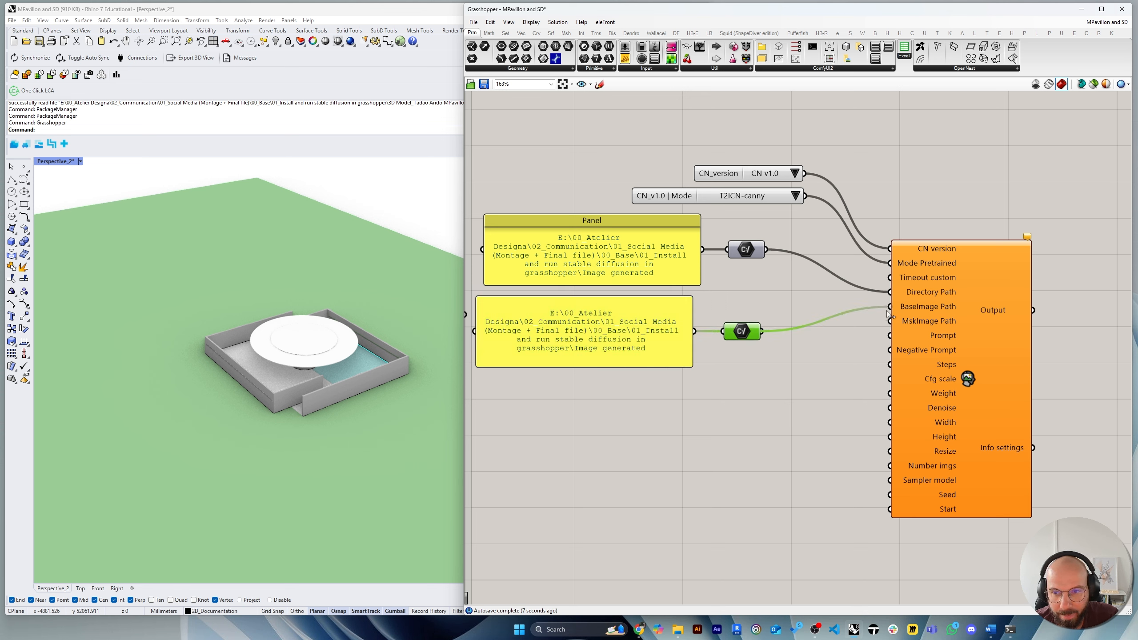
mouse_move(922, 306)
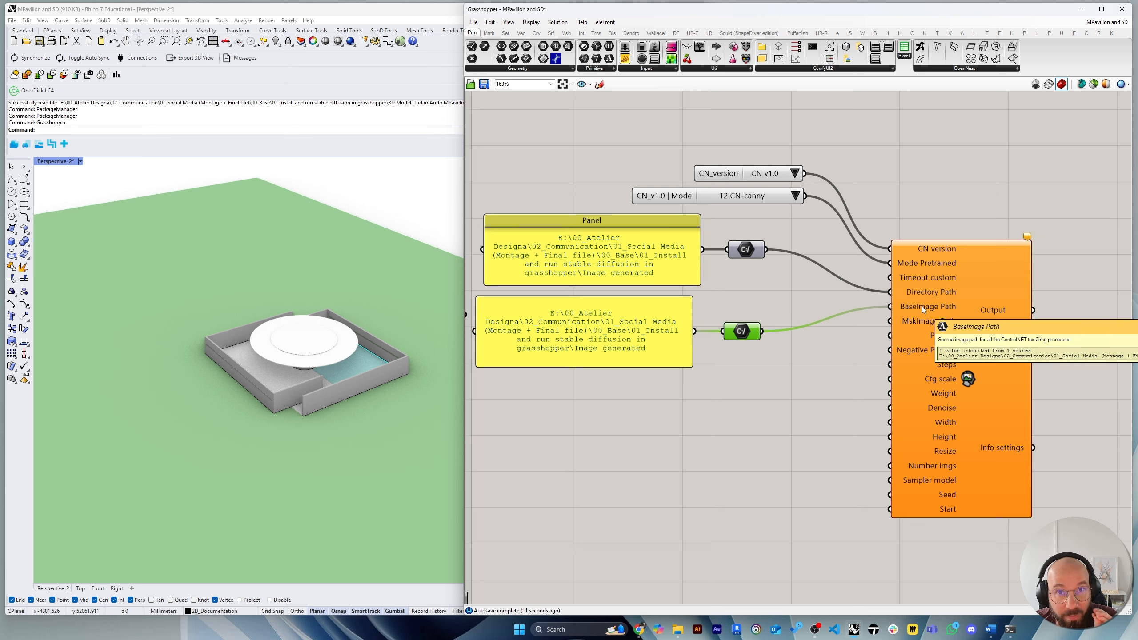
drag(741, 335, 745, 335)
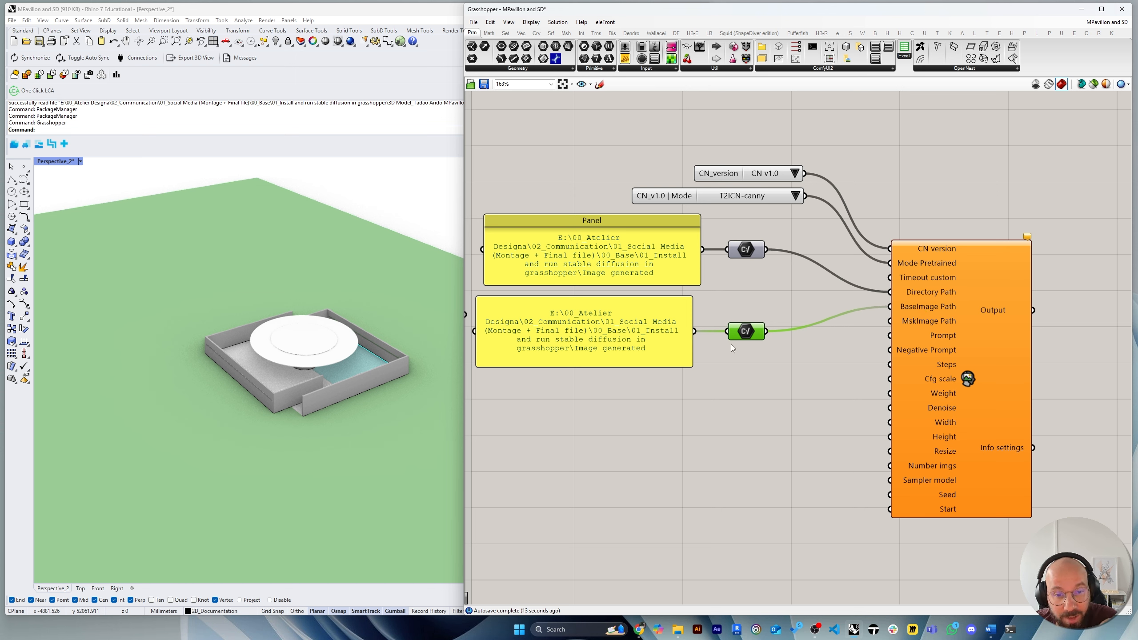
Disconnect the duplicated Panel from the File Path parameter that feeds the BaseImage Path input.
right_click(738, 338)
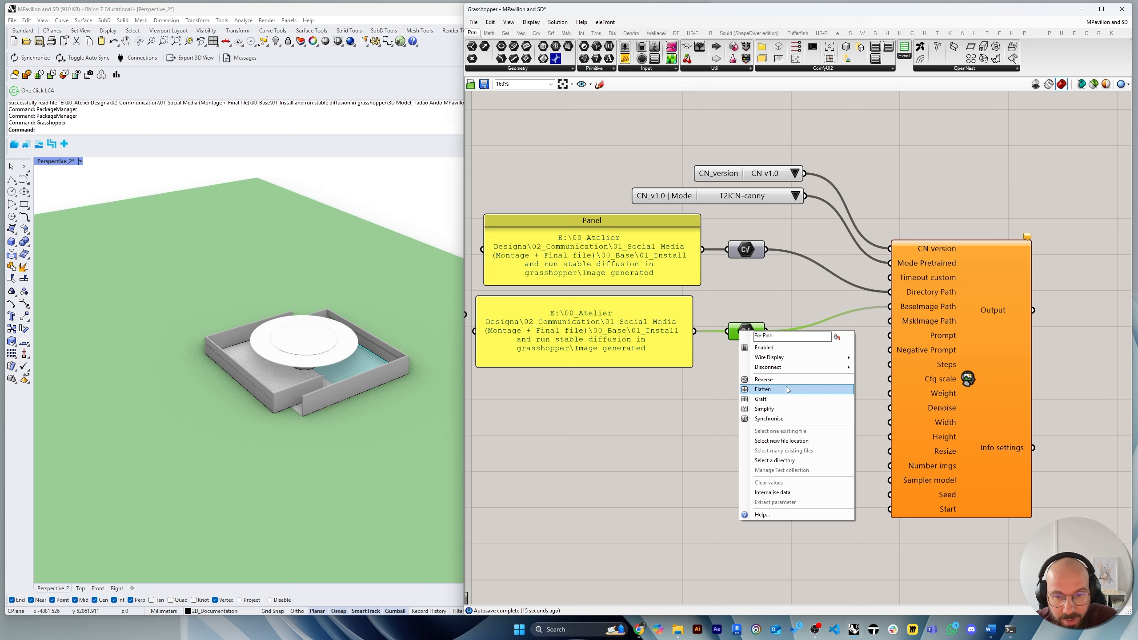
mouse_move(800, 361)
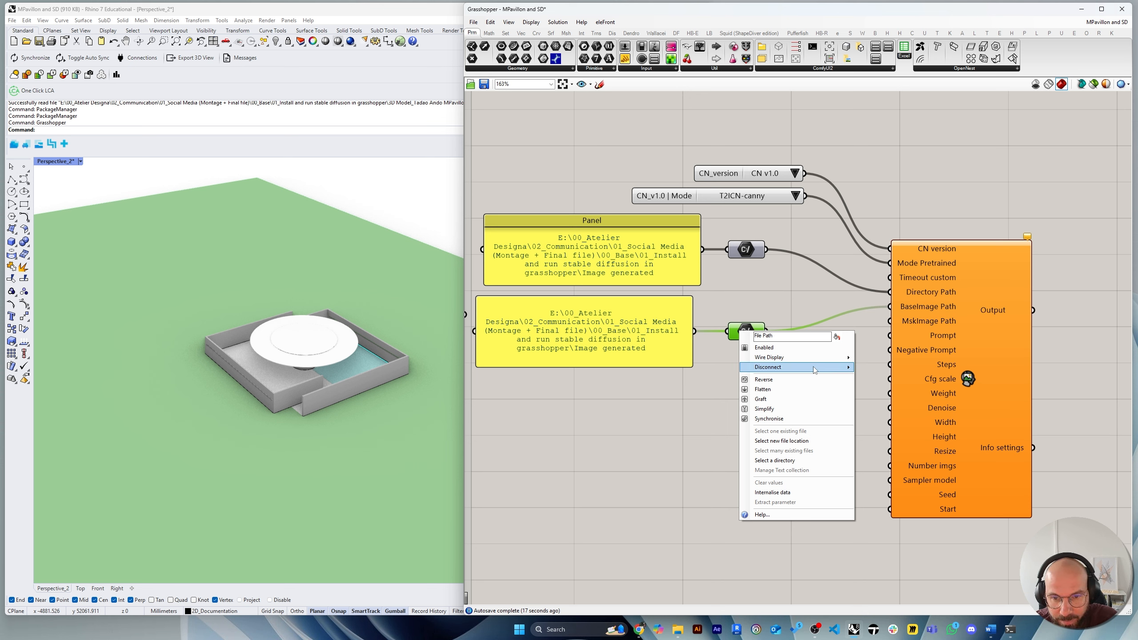
click(902, 378)
Set the BaseImage File Path parameter to one existing file, the dark-background SD_1 image in the Input folder.
right_click(747, 332)
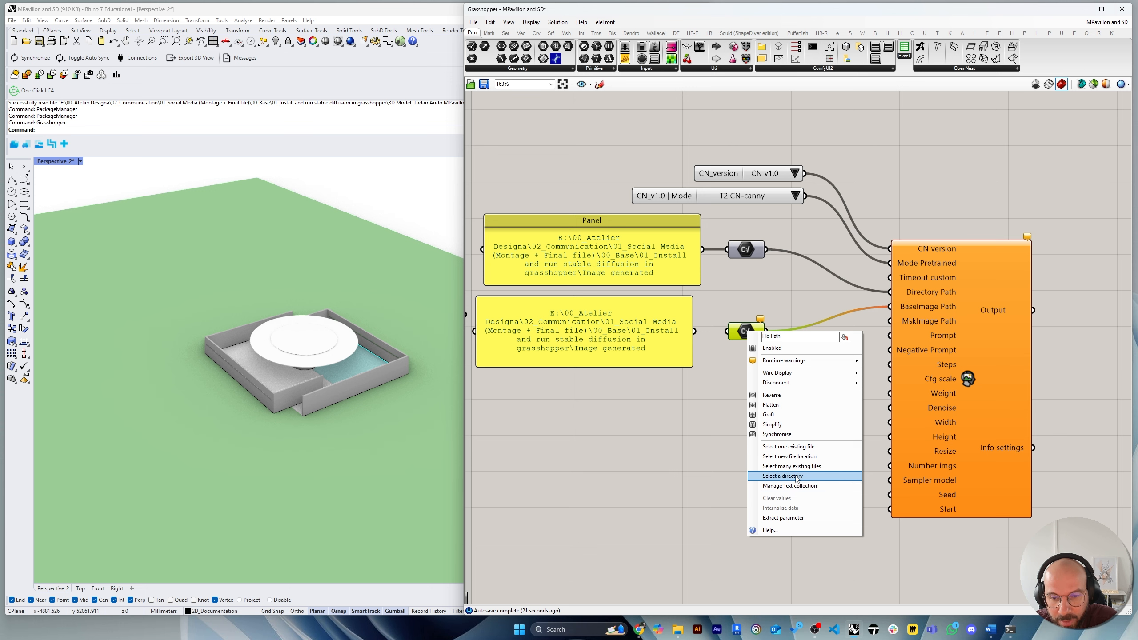
click(796, 447)
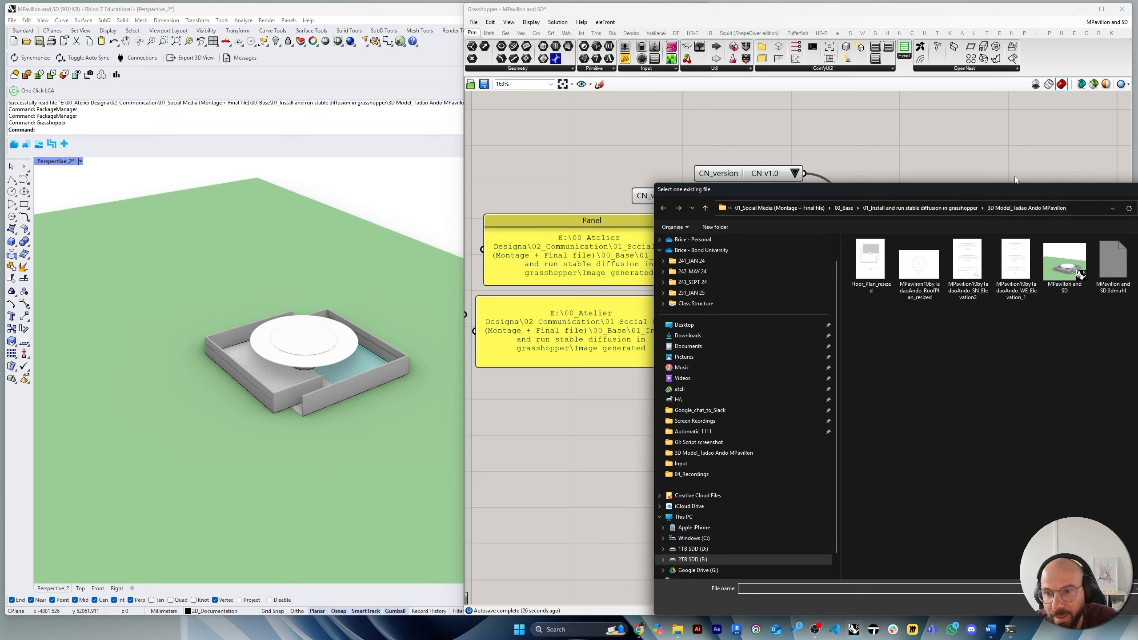
mouse_move(854, 176)
mouse_down()
mouse_move(869, 183)
mouse_move(869, 169)
mouse_up()
click(923, 200)
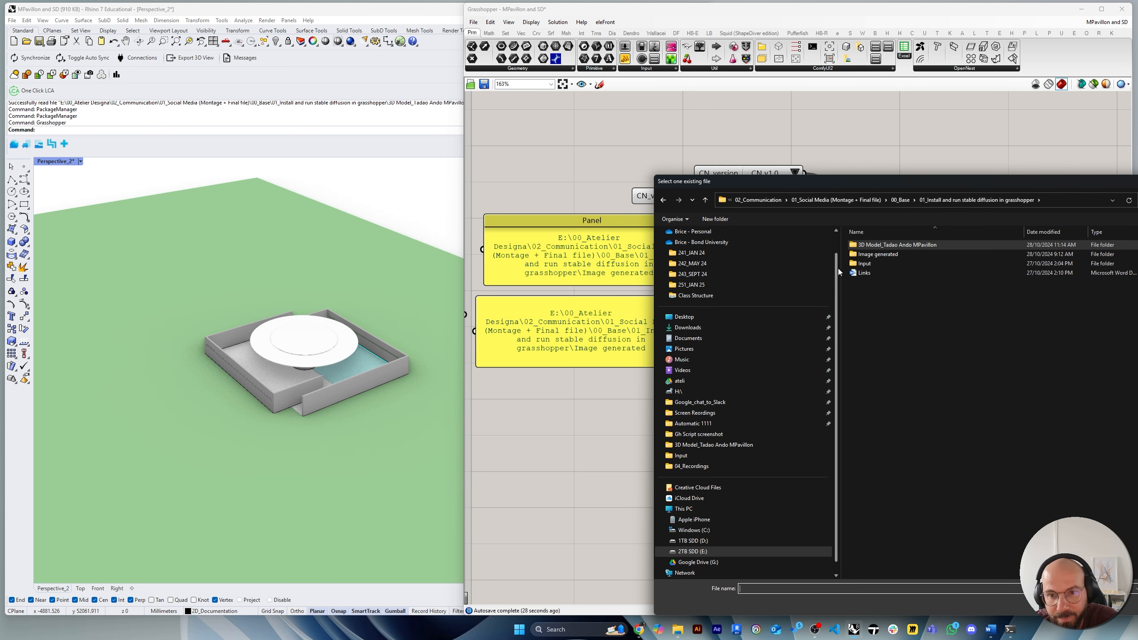
drag(841, 270, 675, 271)
drag(699, 181, 374, 145)
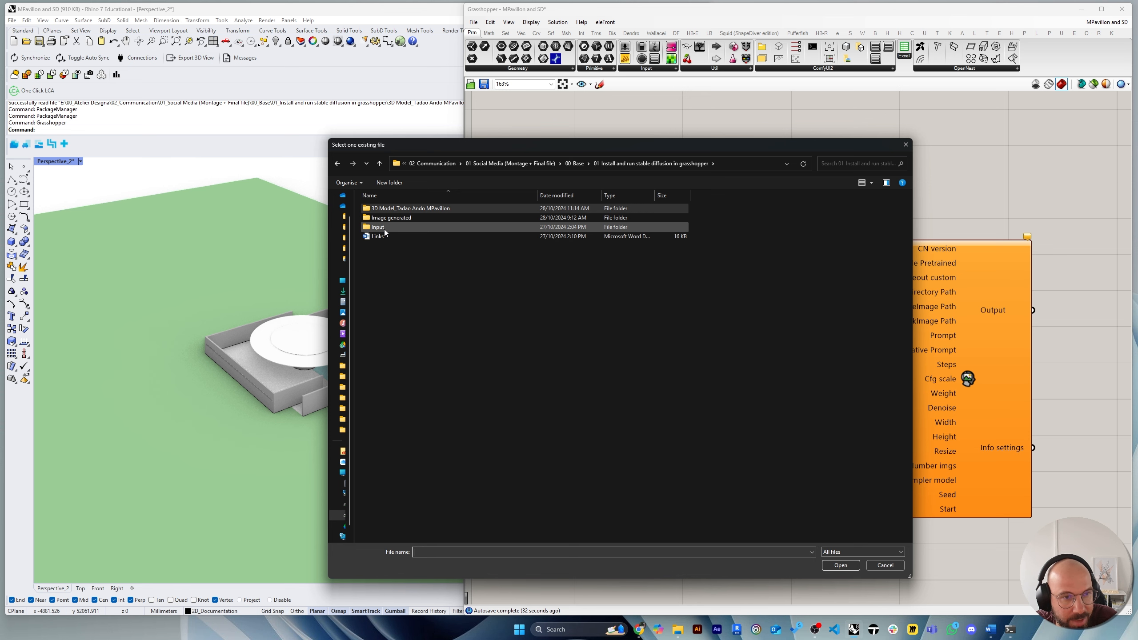
click(385, 228)
double_click(385, 229)
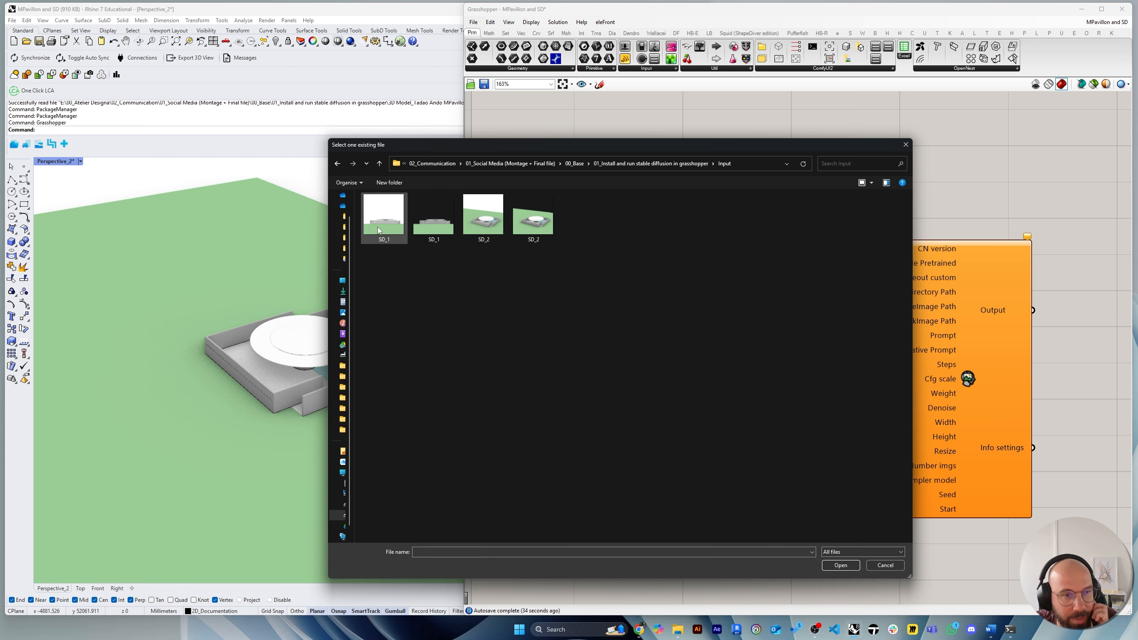
click(433, 222)
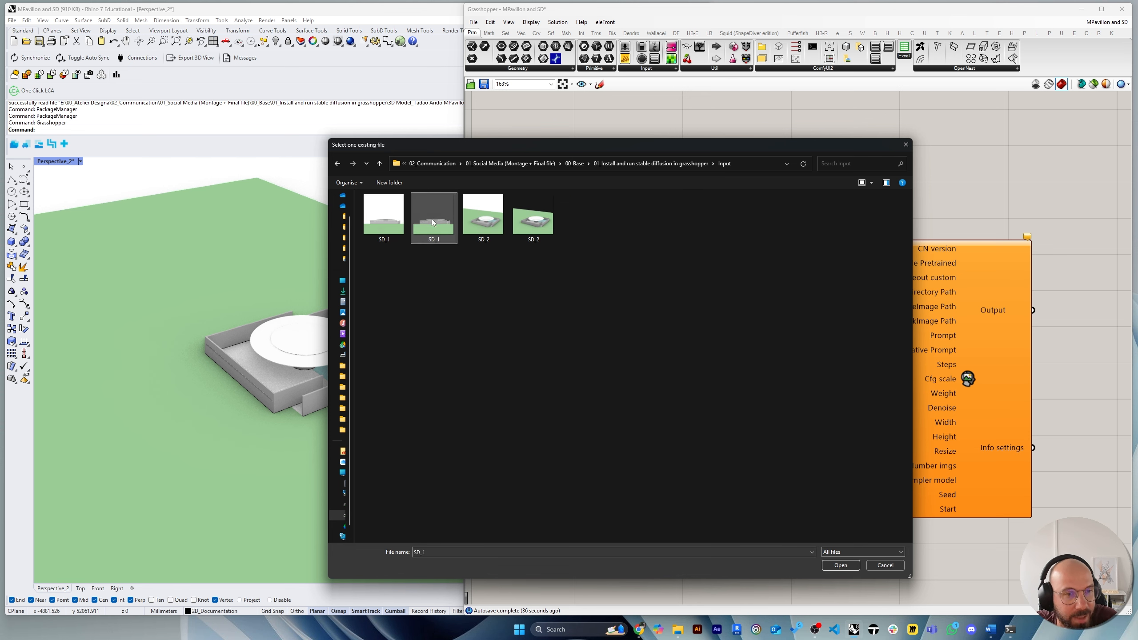
click(842, 564)
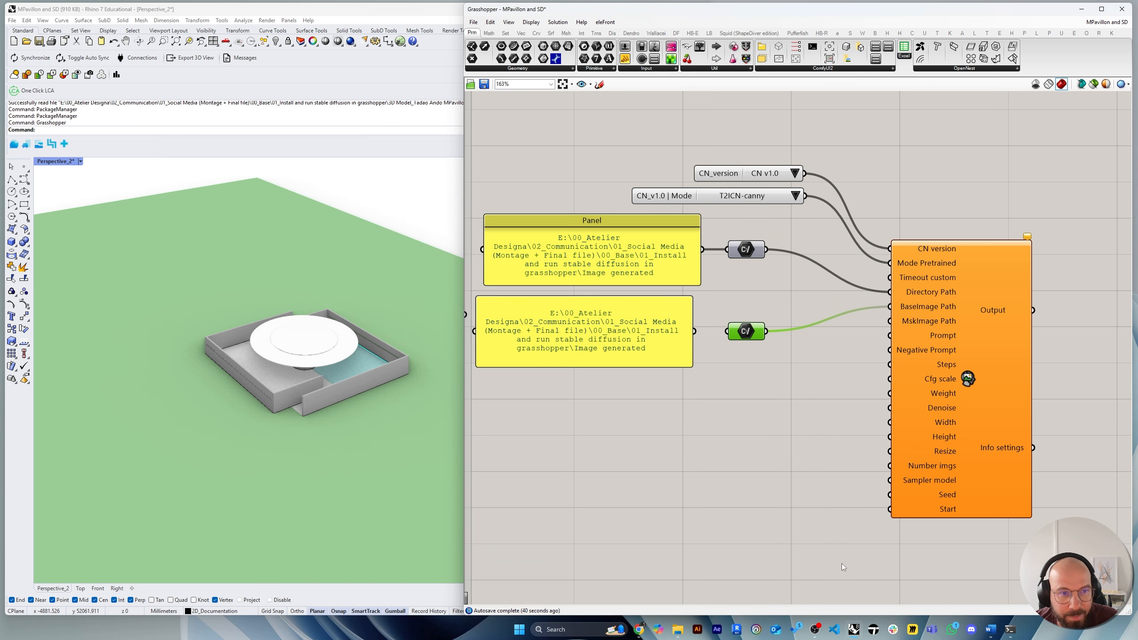
Switch to Rhino, enlarge its workspace beside the Grasshopper canvas, and restore the named views Perspective and Perspective_2 in turn.
right_drag(851, 349, 894, 348)
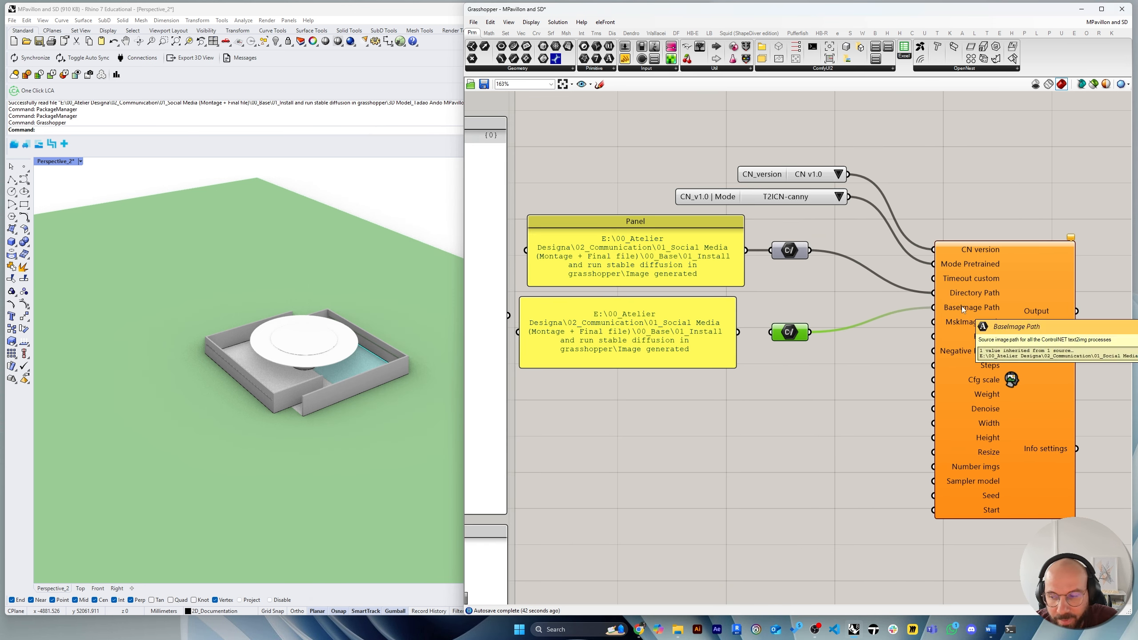
right_drag(962, 307, 925, 311)
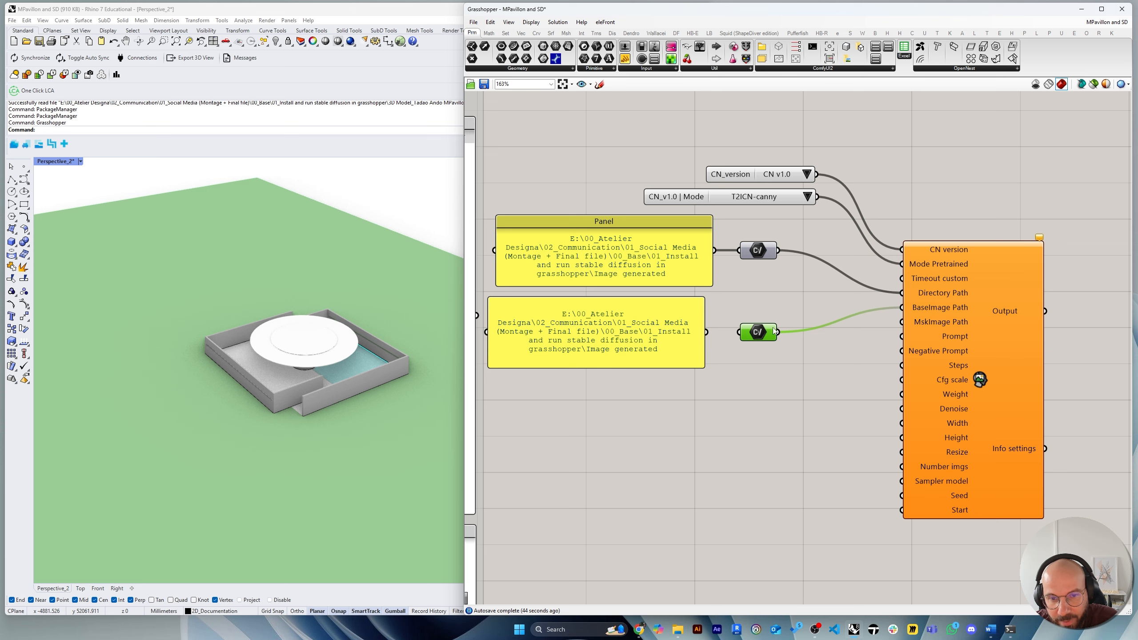
right_drag(353, 247, 130, 235)
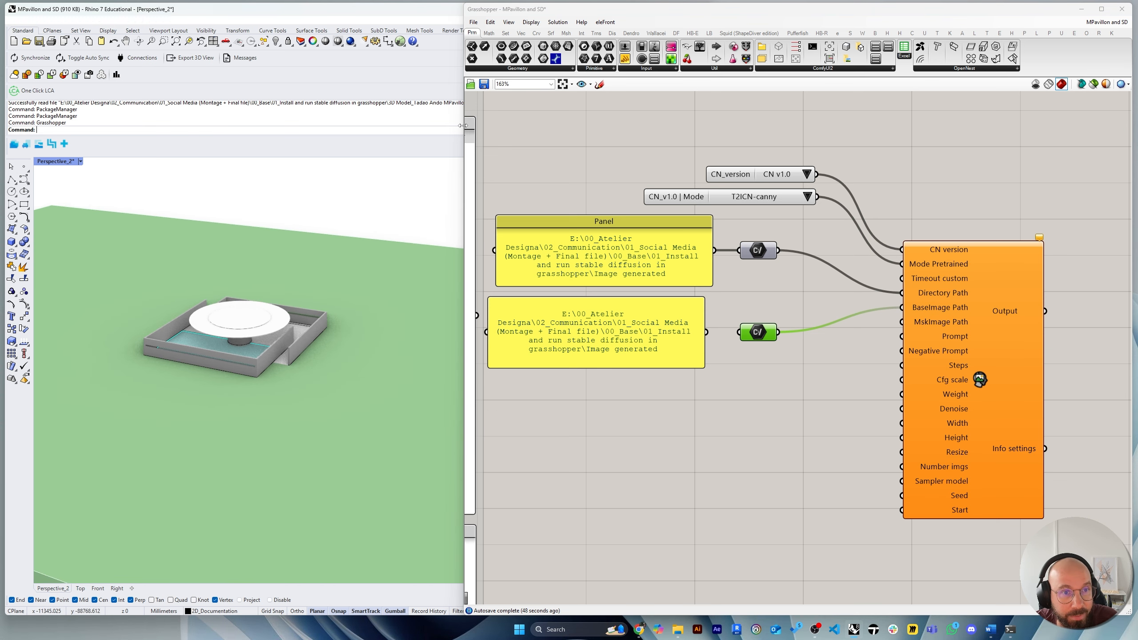
drag(465, 145, 718, 145)
right_drag(284, 303, 357, 307)
double_click(631, 233)
double_click(678, 233)
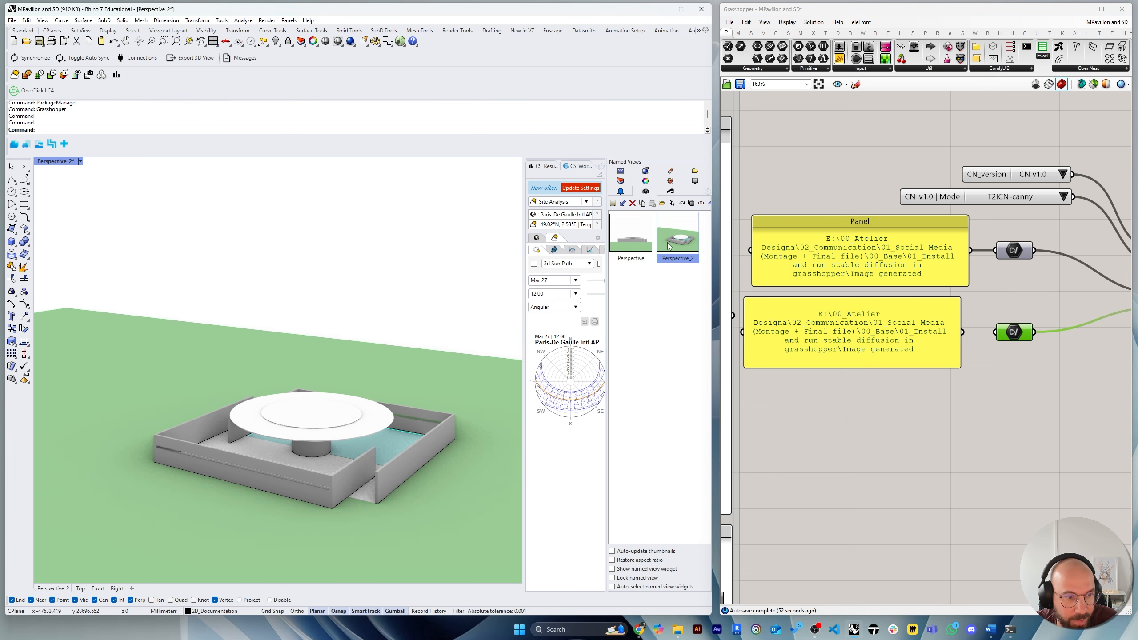
Examine the pavilion model from several angles and distances in the Perspective_2 viewport.
right_drag(365, 281, 355, 332)
scroll(285, 461, up, 5)
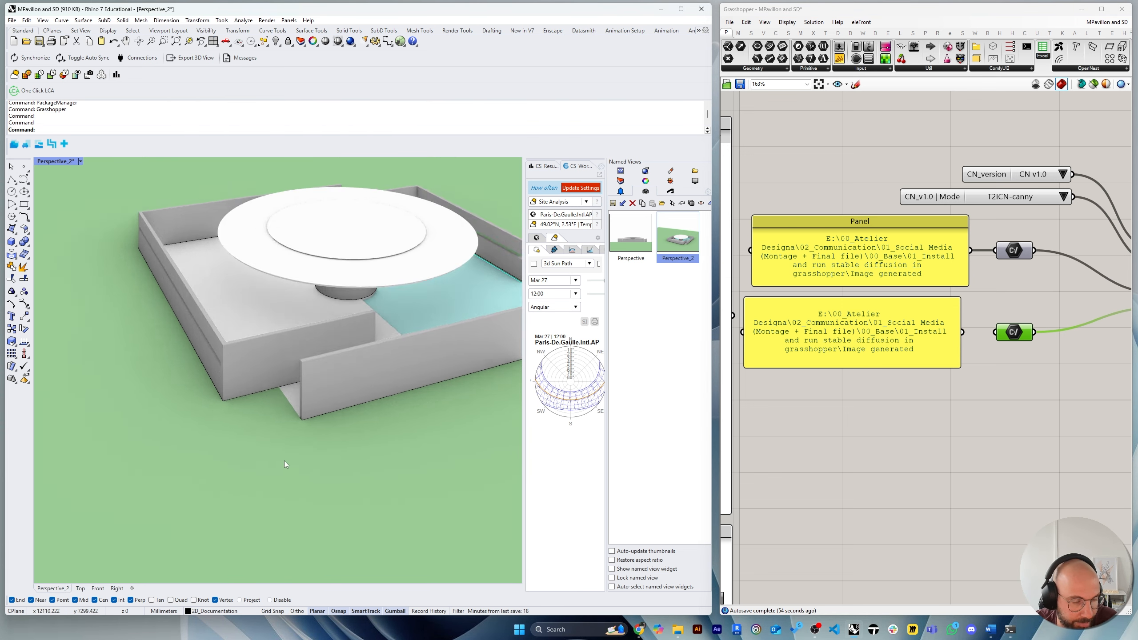
right_drag(284, 462, 265, 446)
scroll(296, 439, down, 5)
right_drag(289, 399, 297, 334)
scroll(276, 347, down, 4)
scroll(285, 347, up, 7)
scroll(377, 310, down, 2)
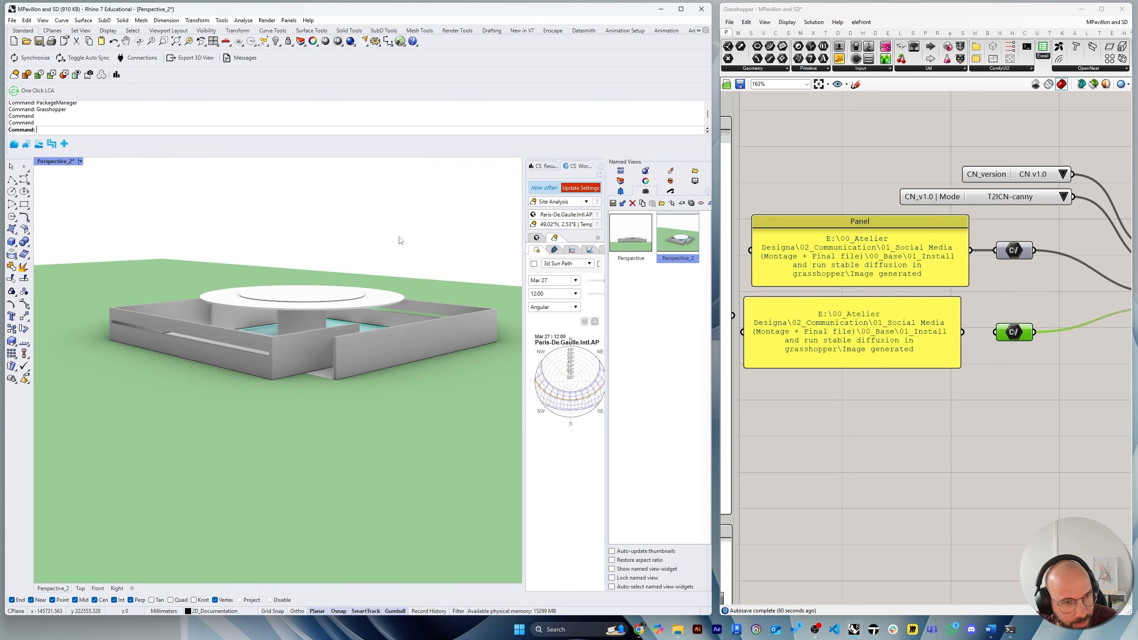
scroll(400, 238, up, 2)
scroll(420, 245, down, 2)
right_drag(428, 252, 421, 277)
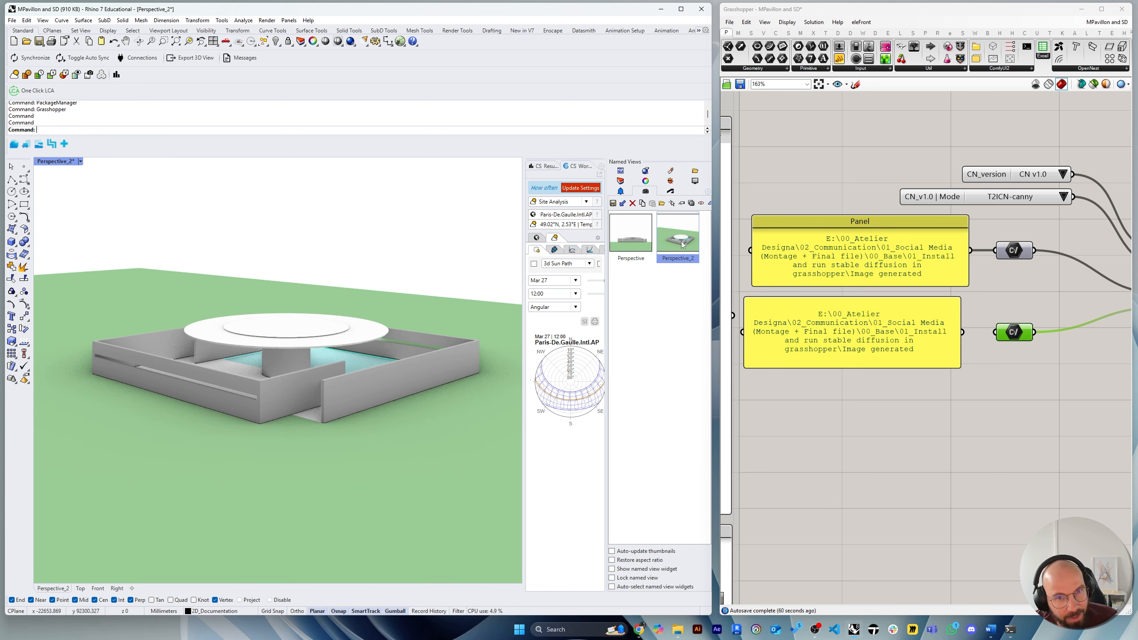
Show the Perspective_2 viewport properties in a wider panel and cycle the projection through Parallel and Perspective back to Two Point Perspective.
click(651, 184)
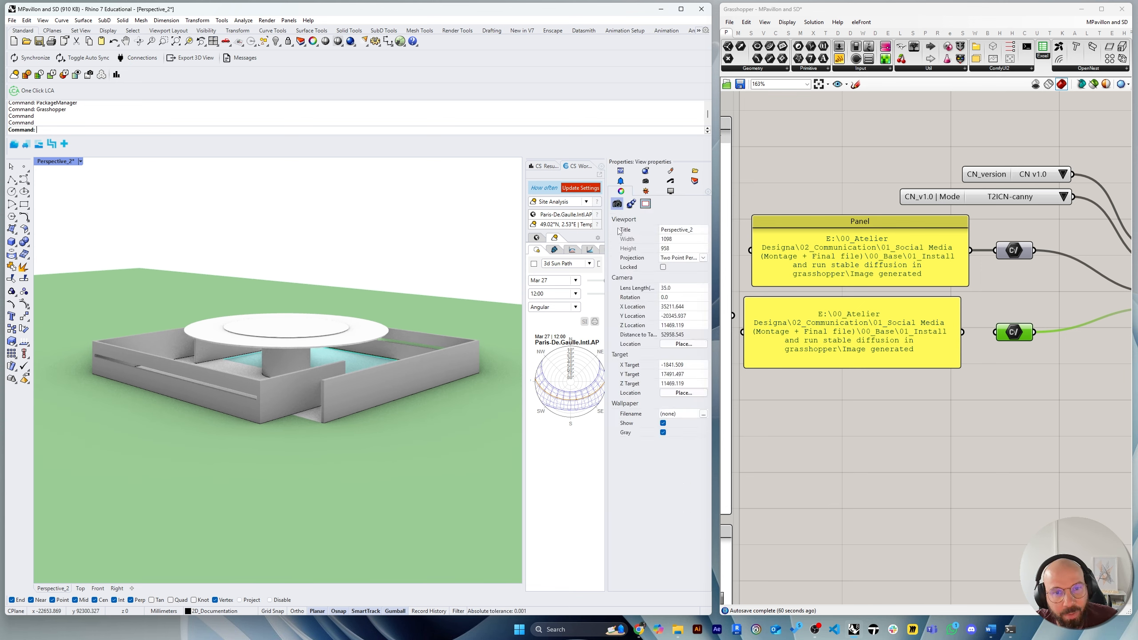
drag(611, 254, 423, 248)
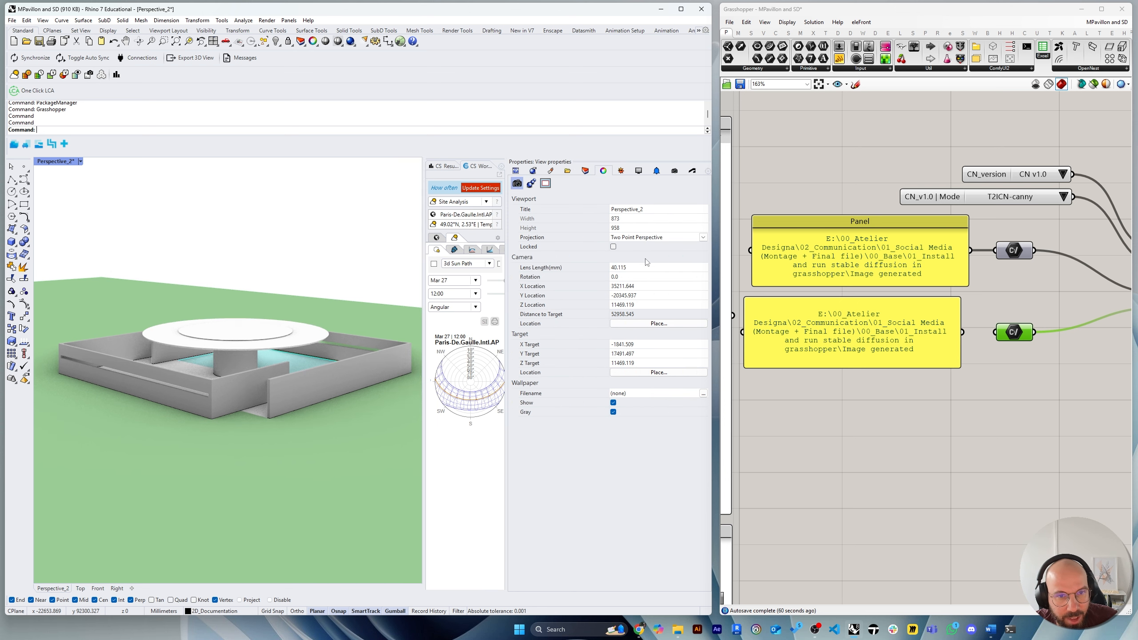
click(704, 237)
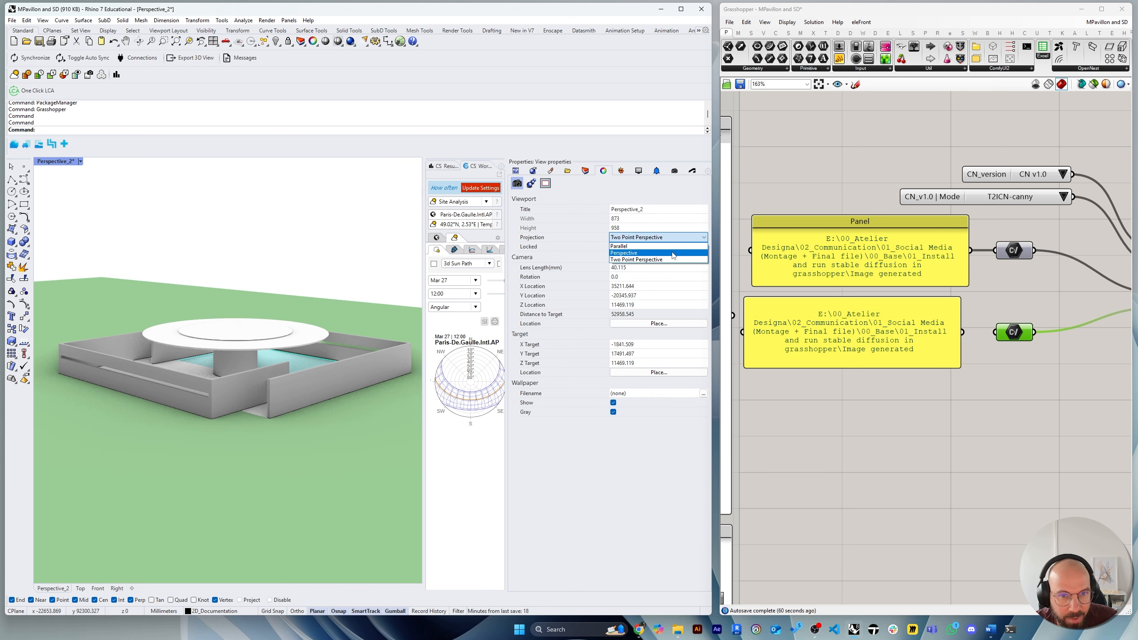
click(671, 247)
click(696, 241)
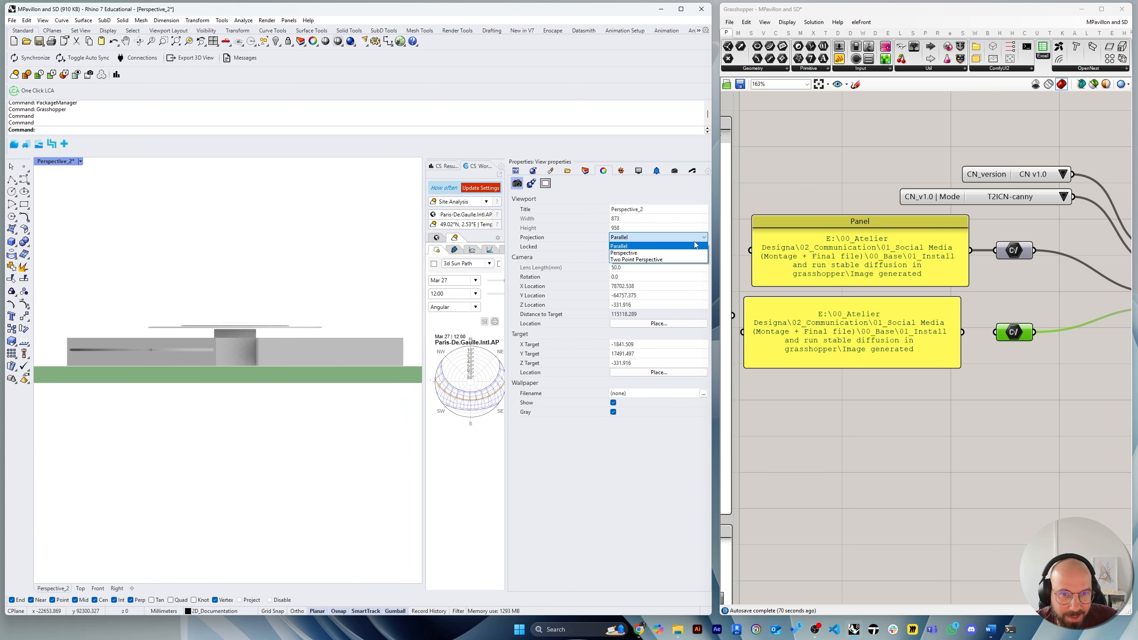
click(679, 253)
right_drag(260, 278, 258, 297)
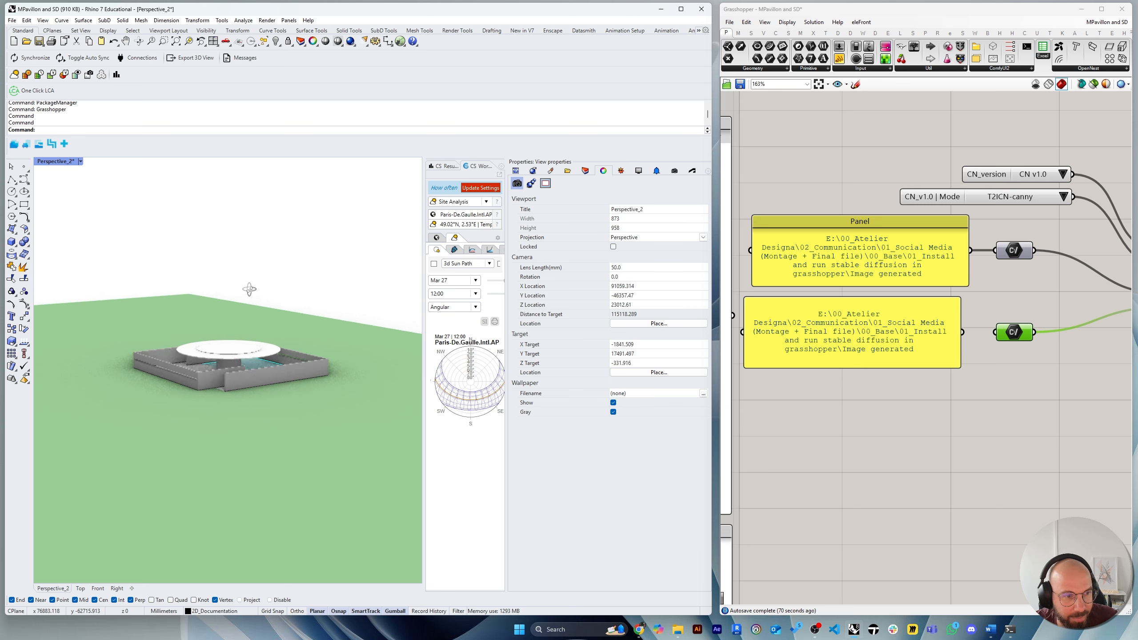
click(703, 237)
click(637, 259)
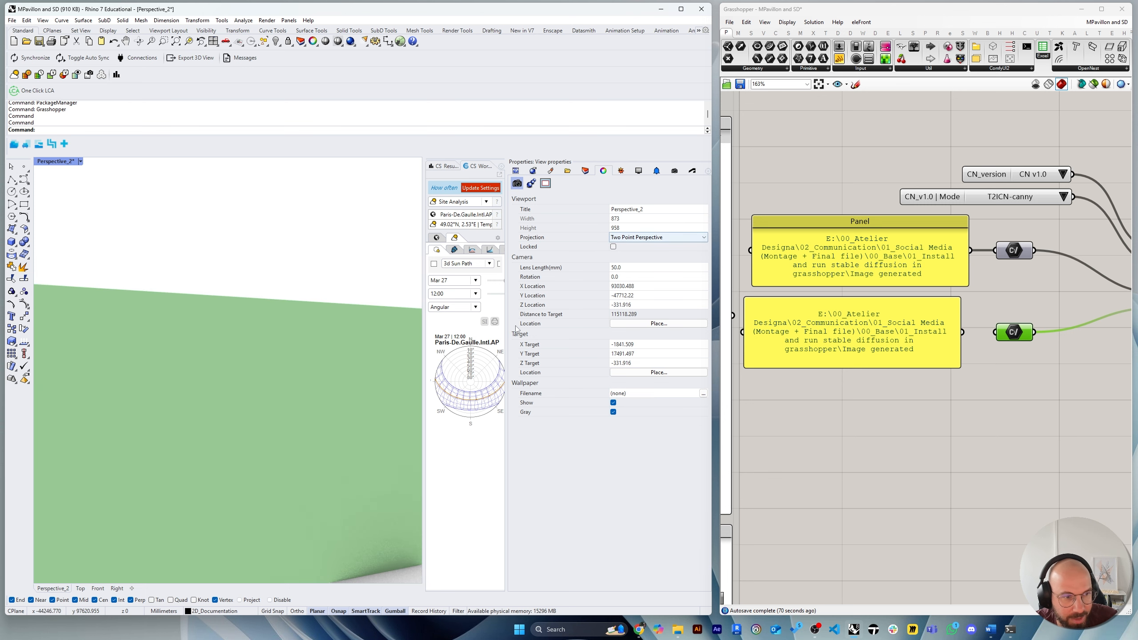
Reframe the whole pavilion from a raised corner angle and save the viewport as the named view Perspective_3.
scroll(254, 356, down, 6)
scroll(254, 356, up, 8)
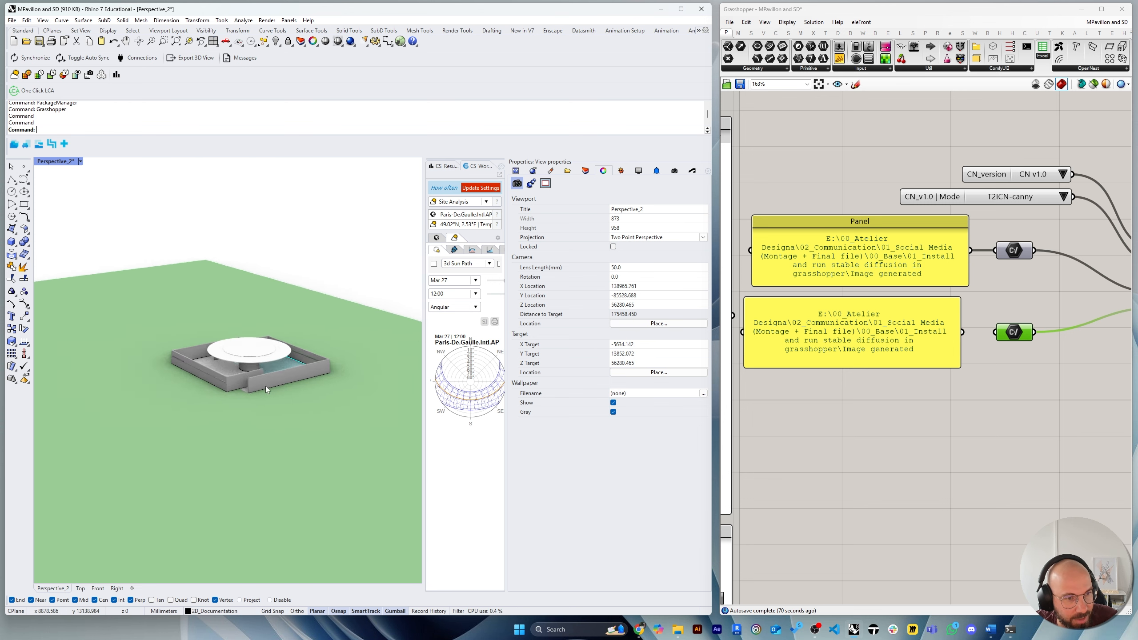
shift+right_drag(288, 355, 323, 383)
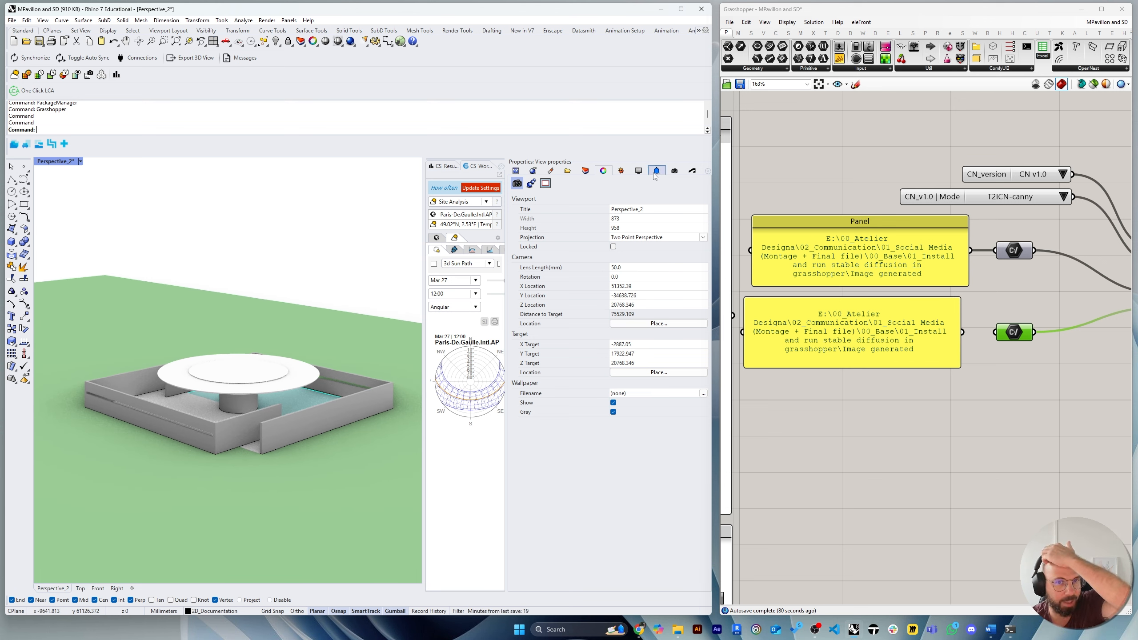
click(675, 171)
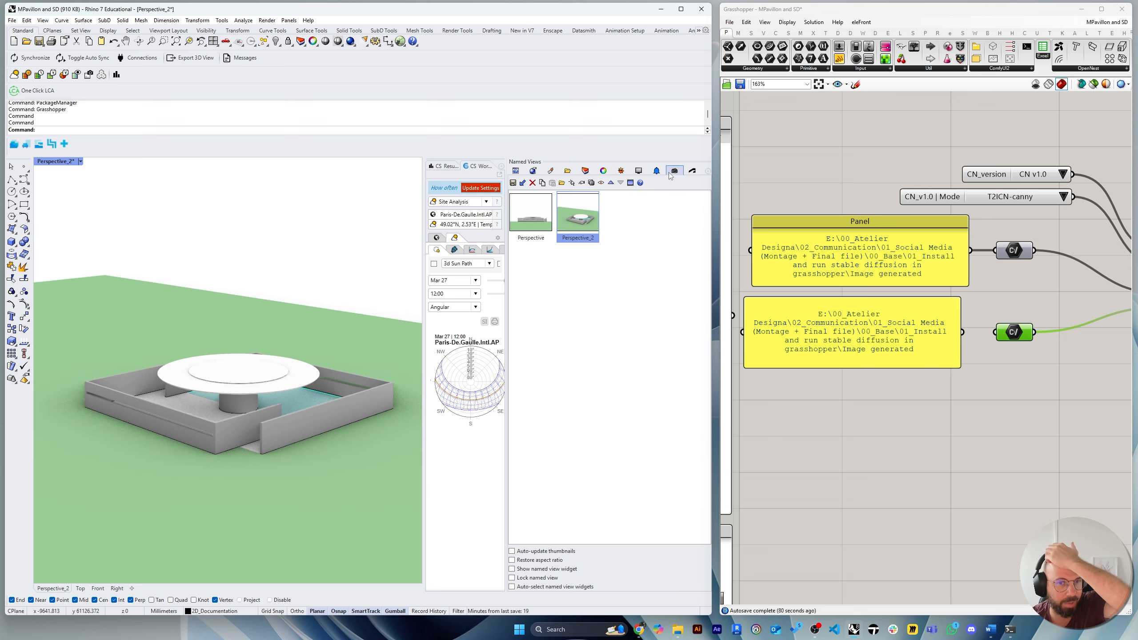
click(513, 183)
click(377, 315)
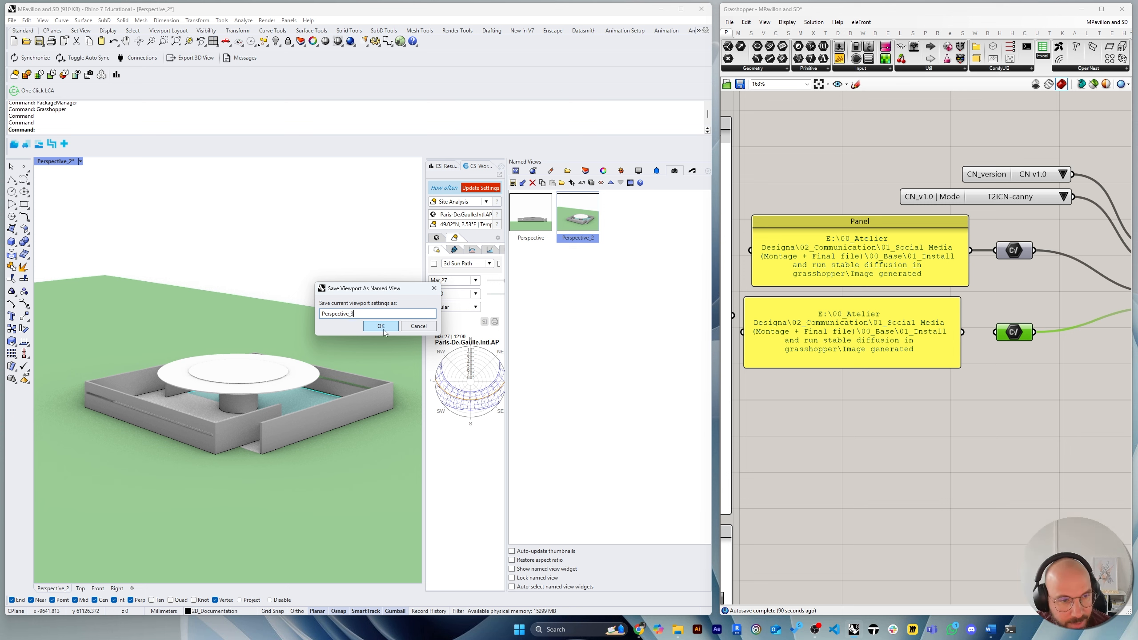
text(3)
click(381, 326)
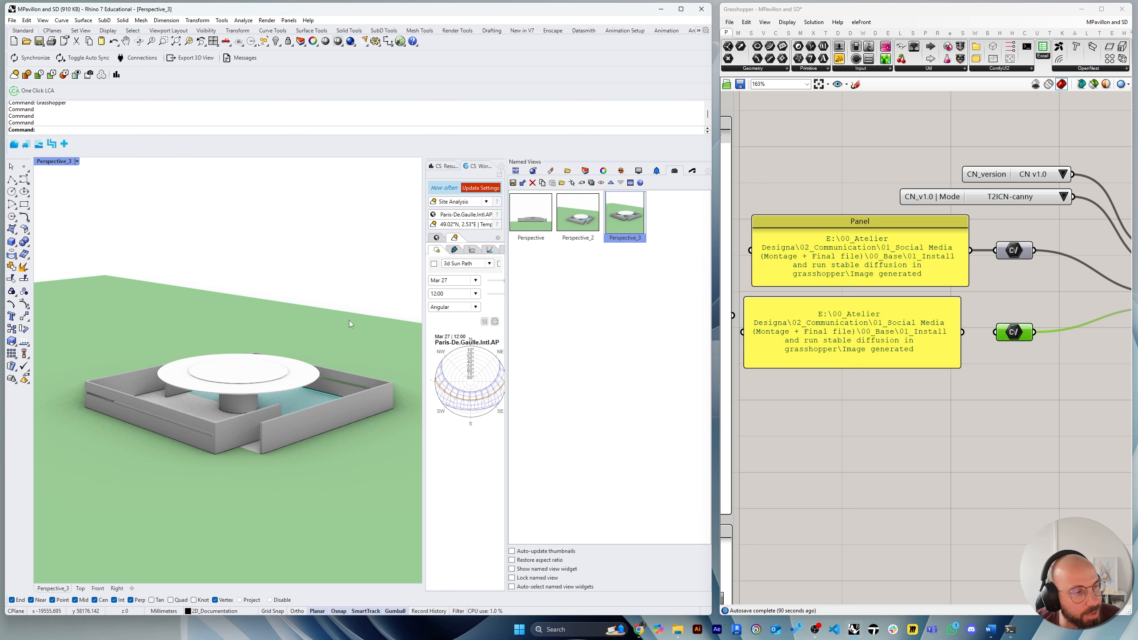
Start a capture of the Perspective_3 view to file with a transparent background at 512 x 512 pixels and scale 1.
click(78, 162)
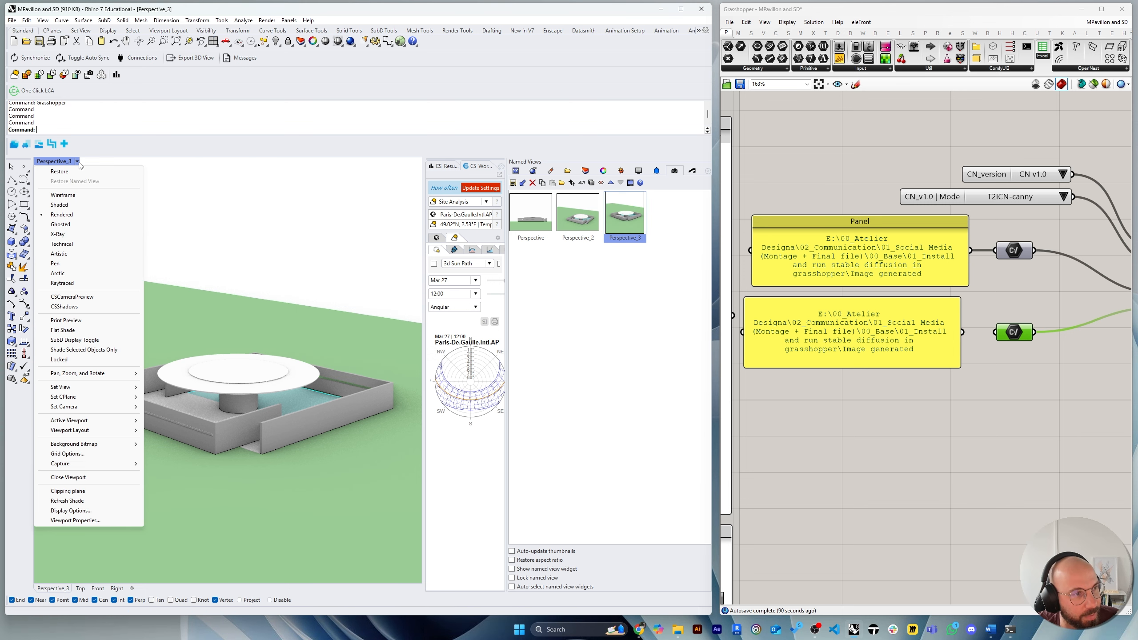
mouse_move(96, 465)
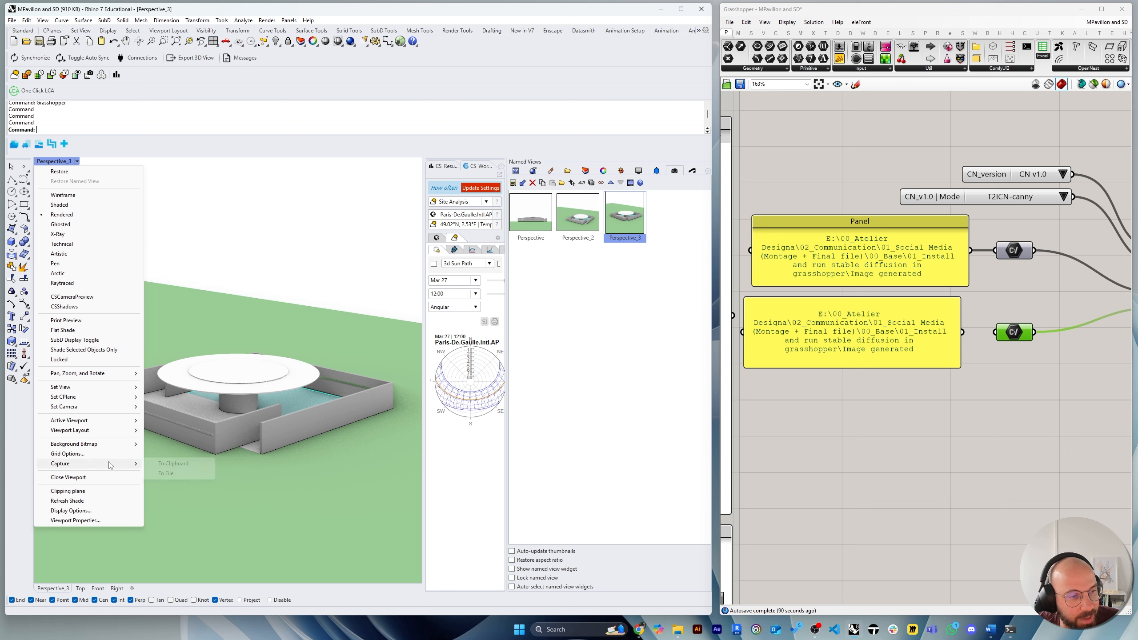
click(171, 475)
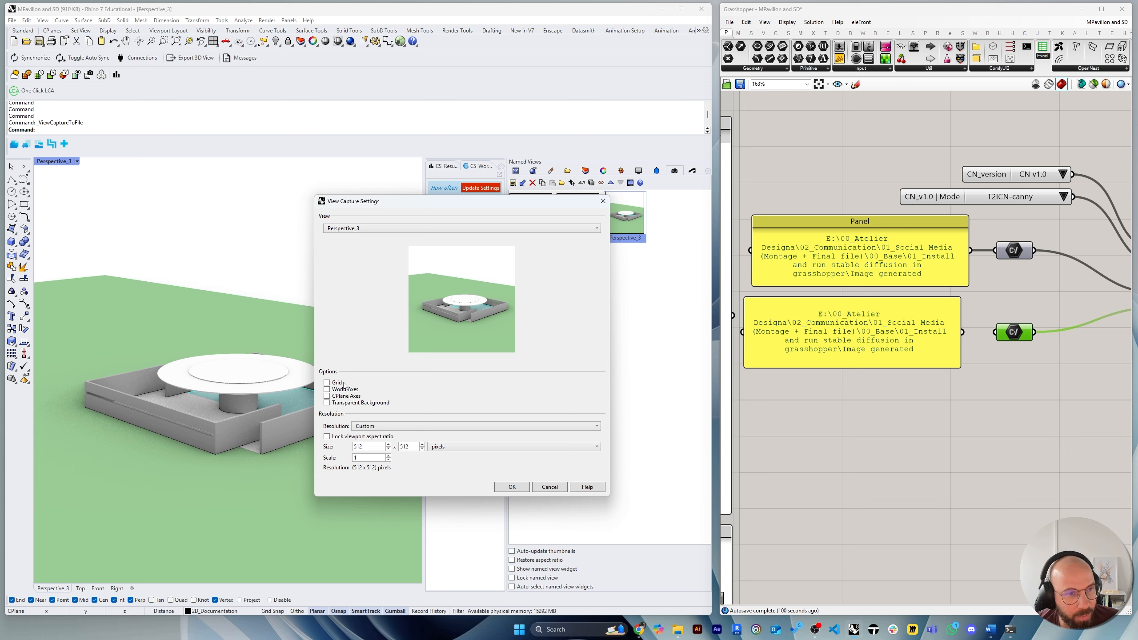
click(341, 405)
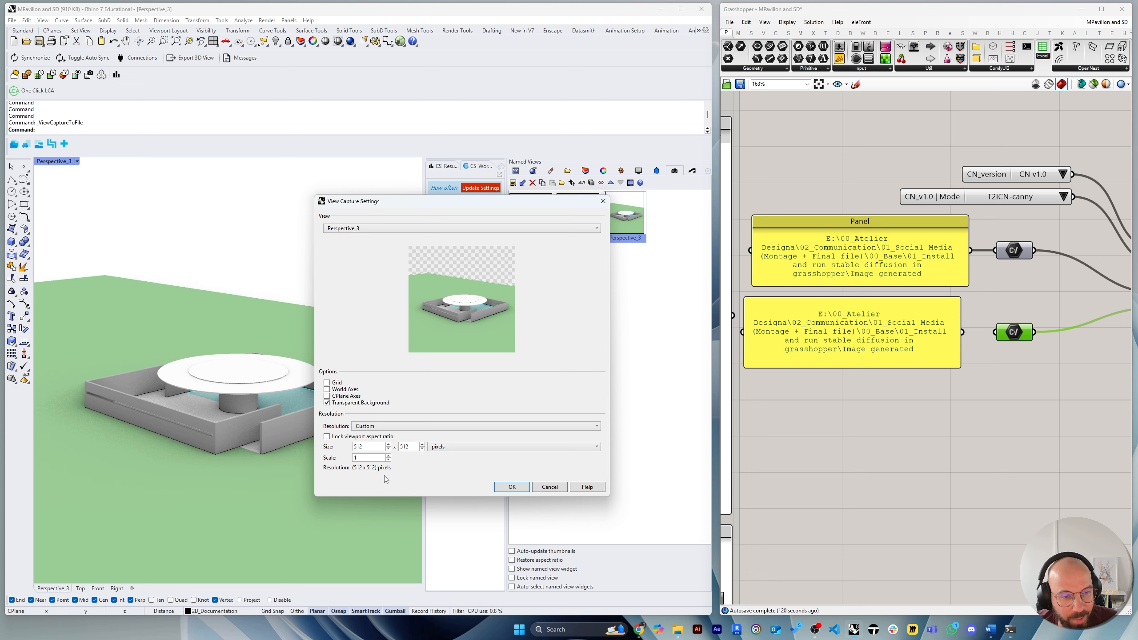
double_click(358, 446)
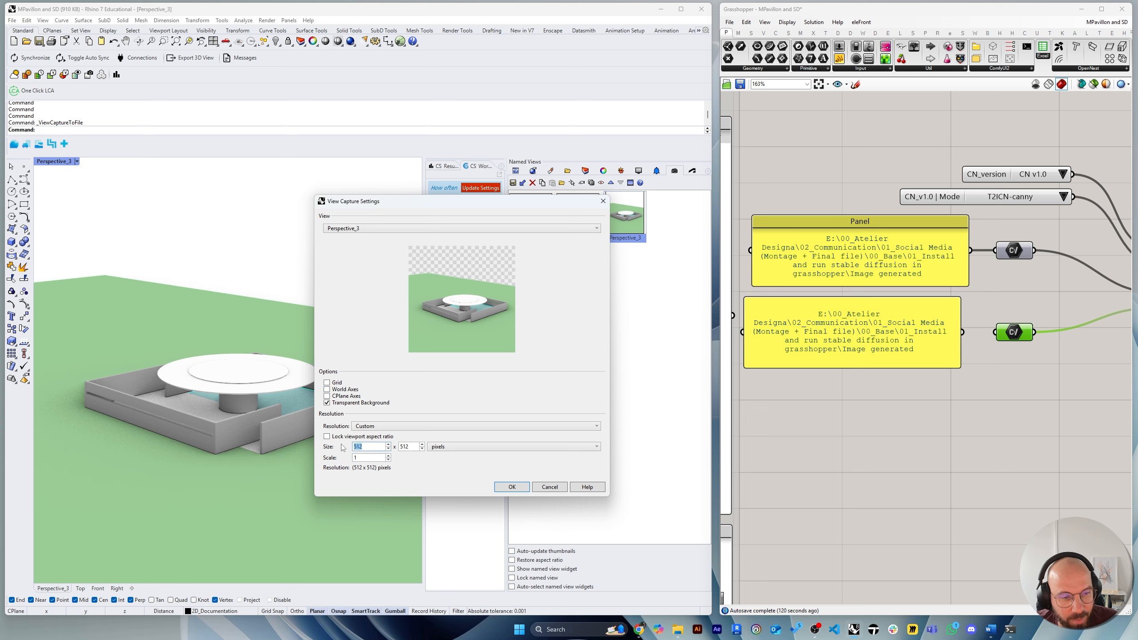
double_click(407, 446)
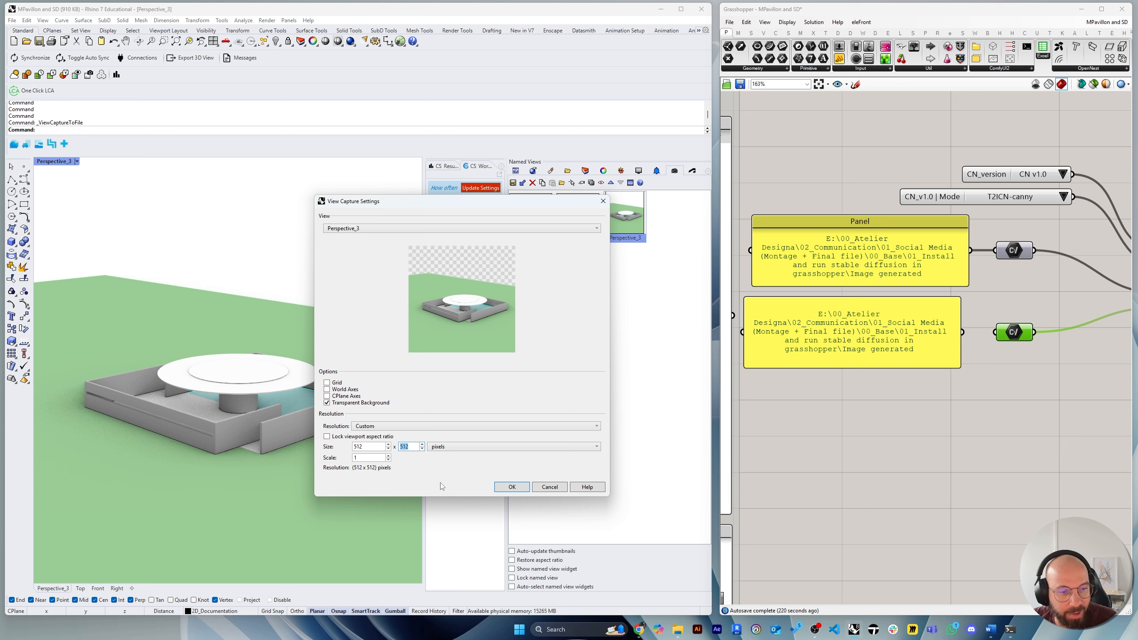
click(368, 458)
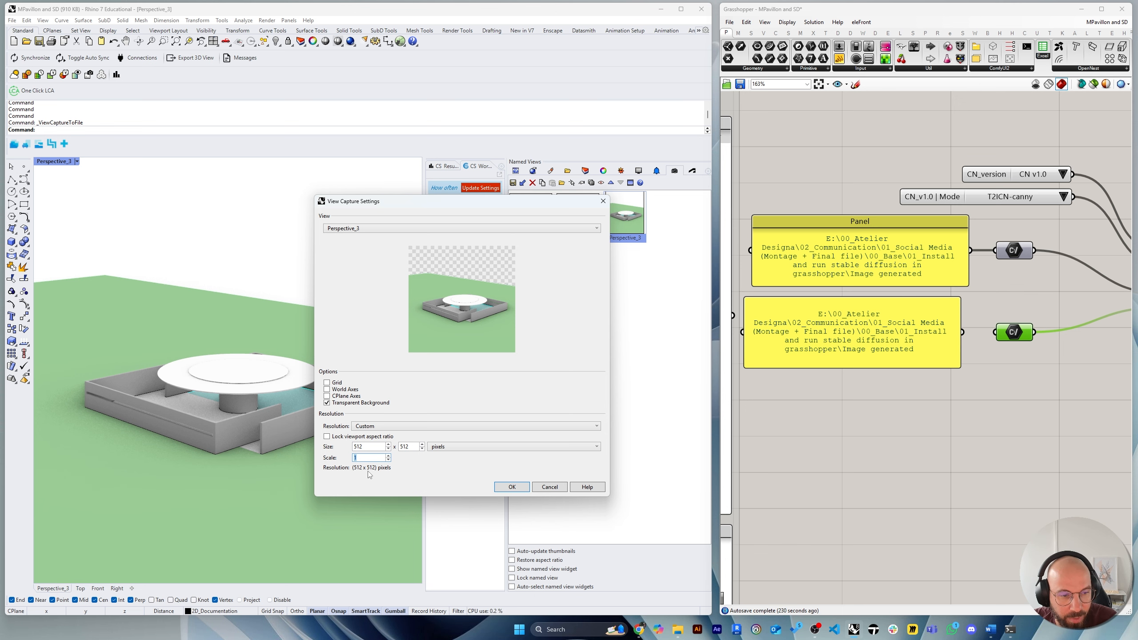
click(512, 487)
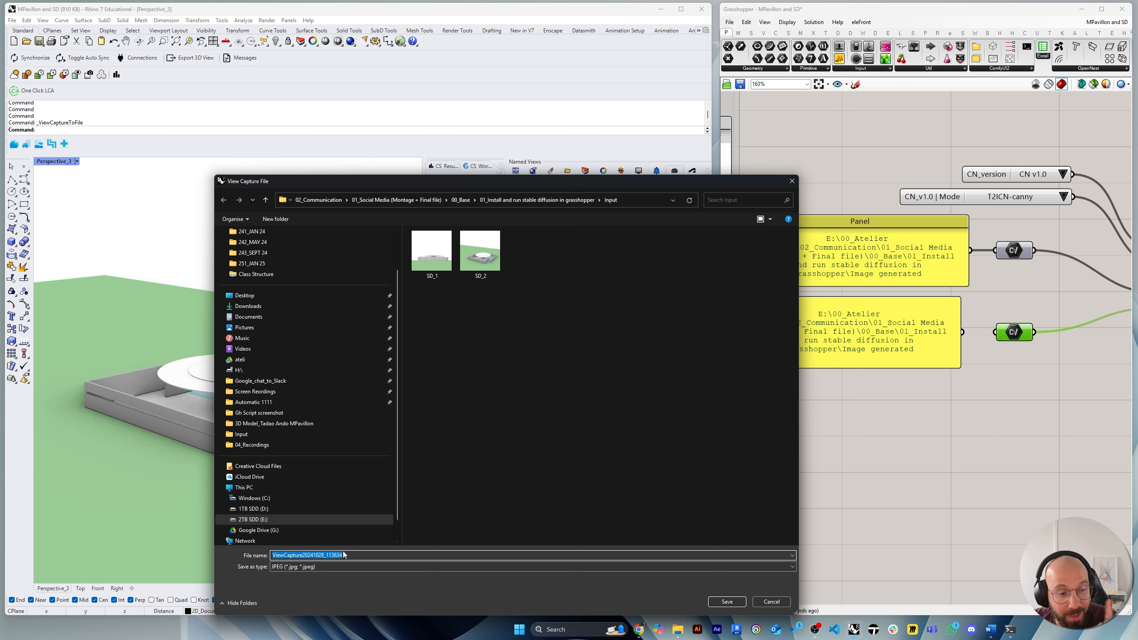
Save the view capture as SD_3 in PNG format in the Input folder.
click(479, 252)
click(318, 555)
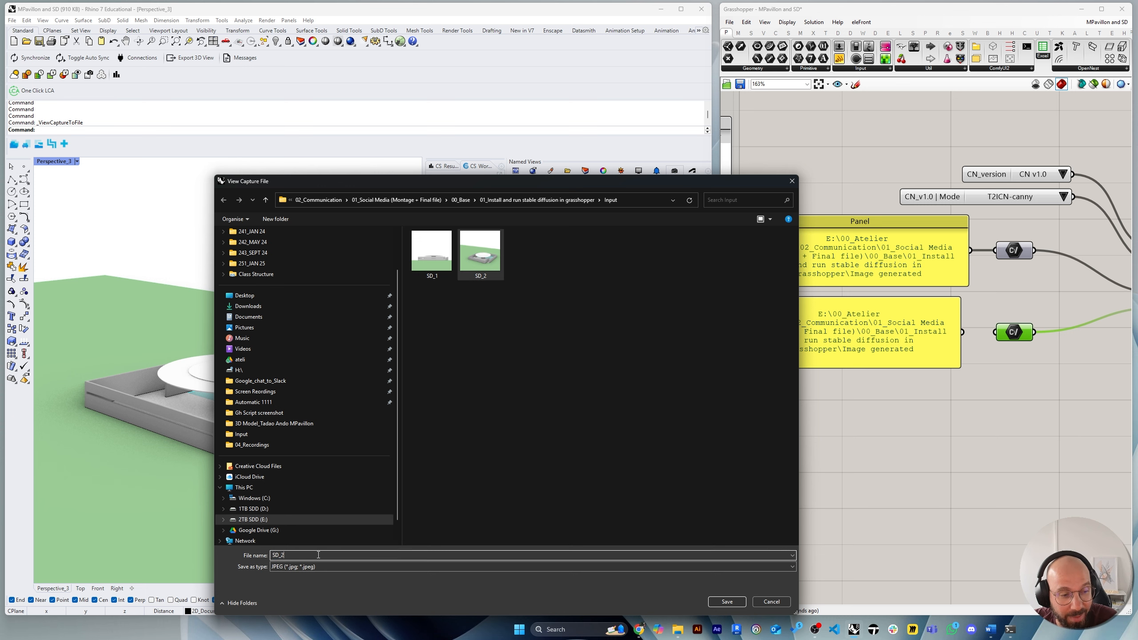
key(BackSpace)
text(3)
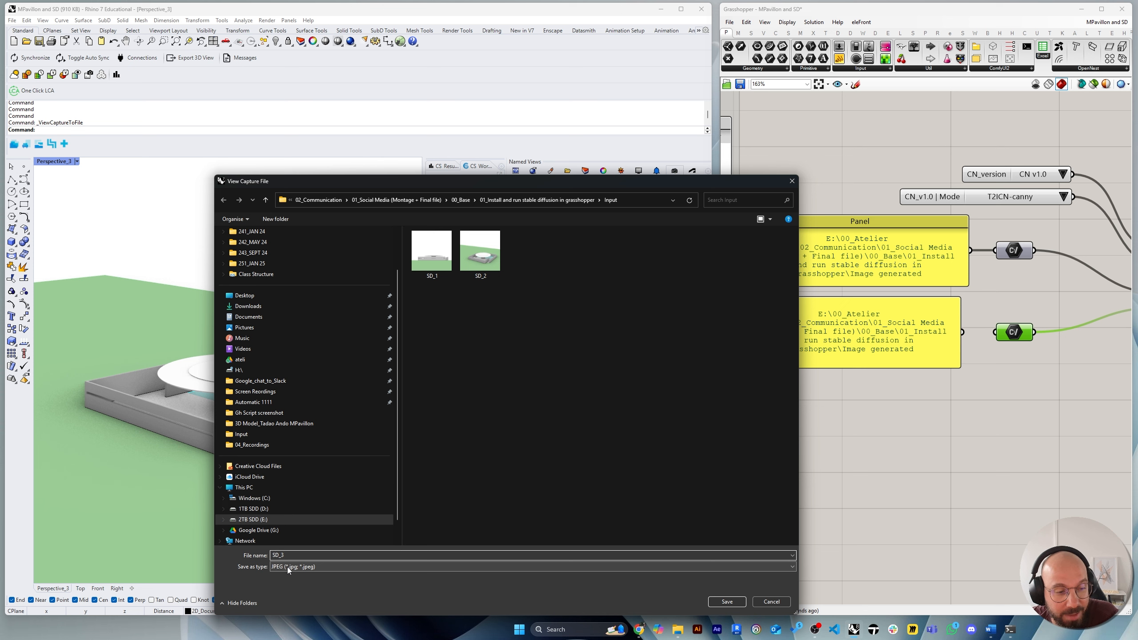
drag(398, 502, 236, 502)
click(309, 567)
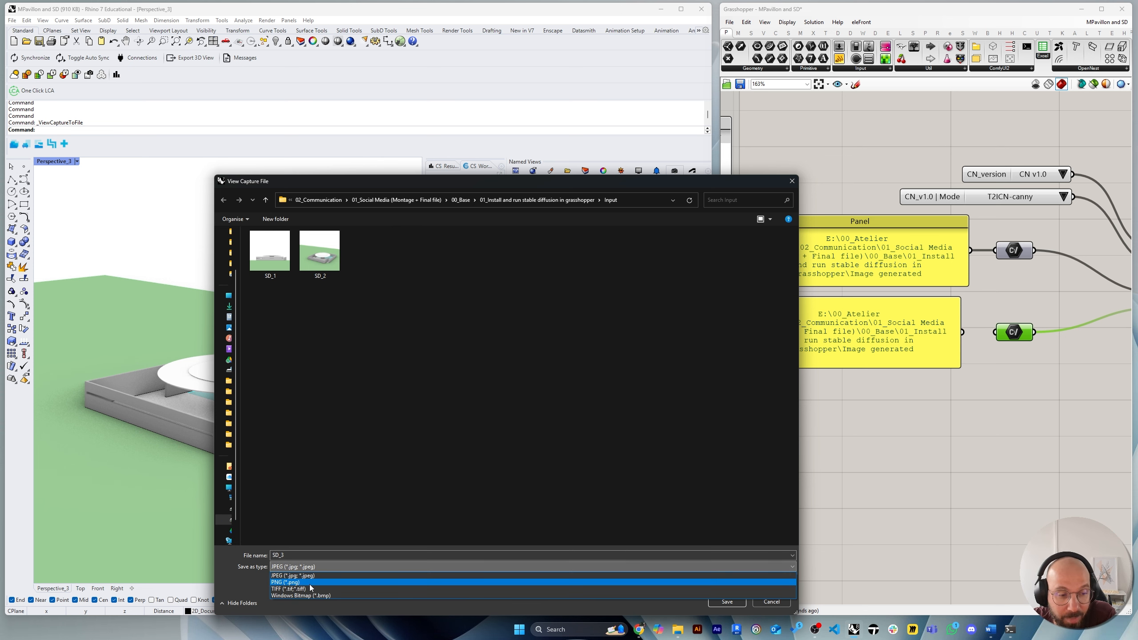
click(318, 582)
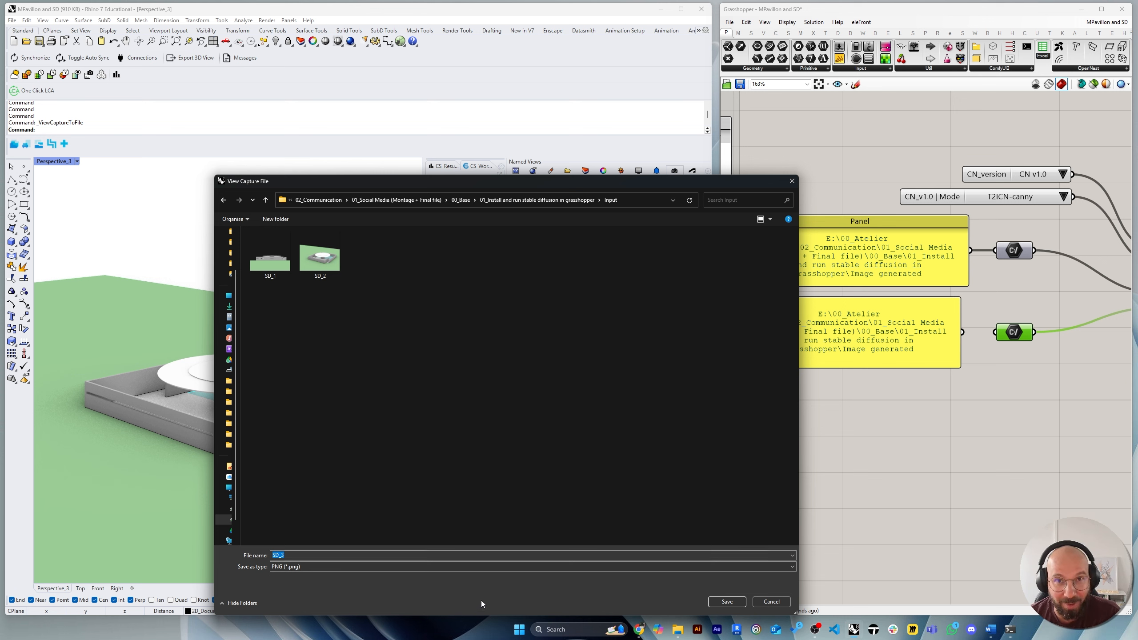
click(727, 602)
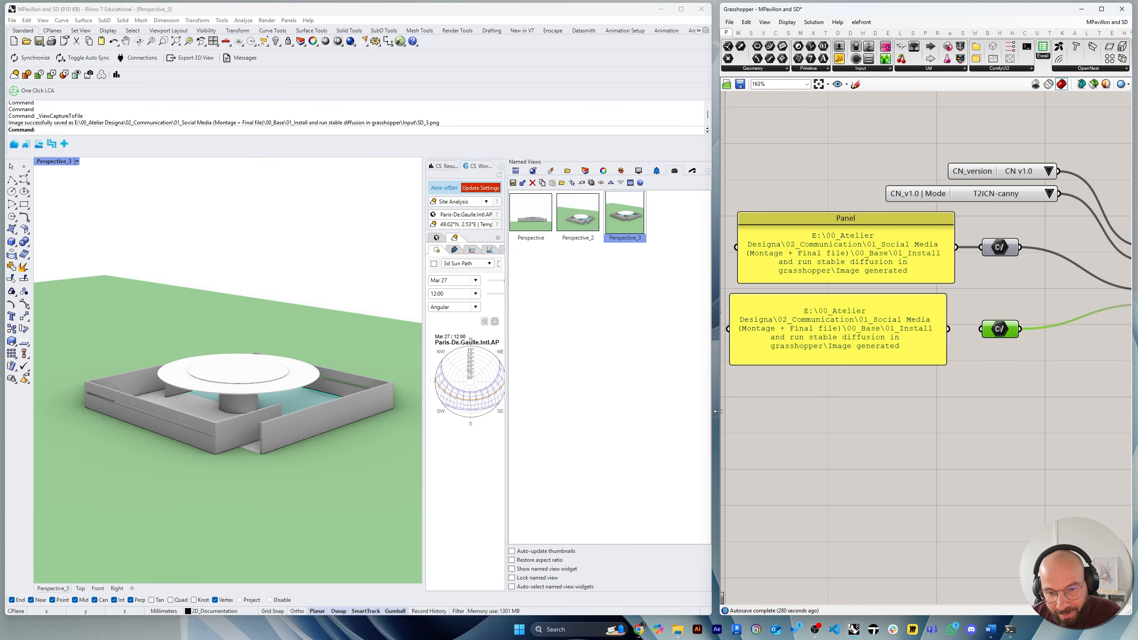
Switch to Grasshopper, widen its window slightly, and delete the disconnected duplicate Panel beside the BaseImage File Path parameter.
drag(721, 413, 710, 414)
right_drag(841, 426, 848, 405)
click(871, 327)
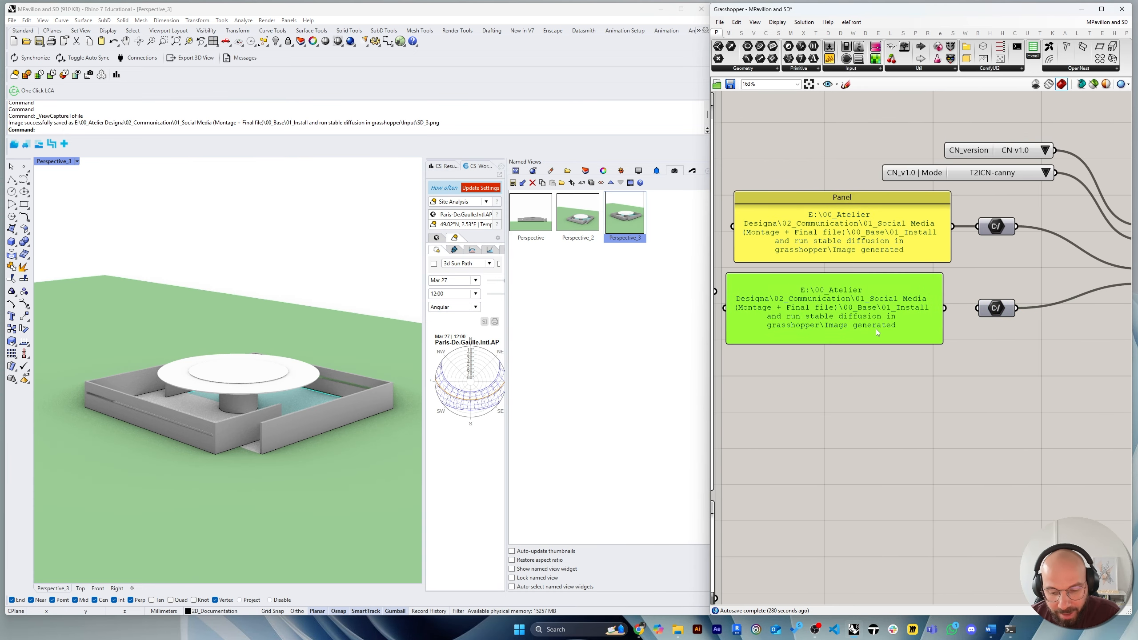
key(Delete)
Set the BaseImage File Path parameter to one existing file, SD_3 (PNG), picking it from the detailed file list.
right_click(999, 311)
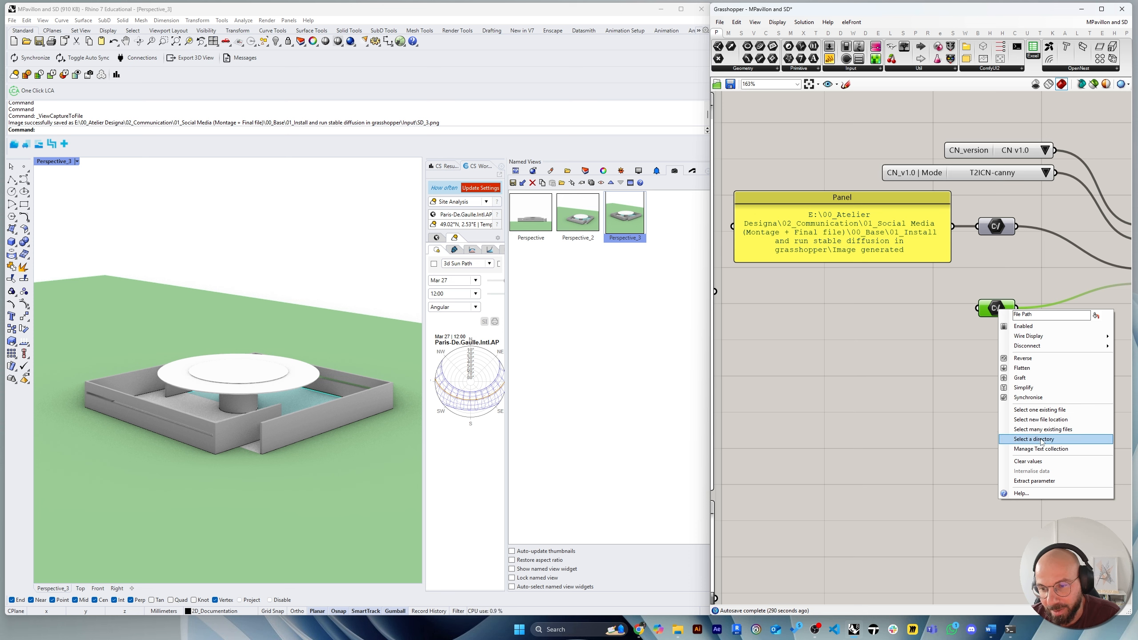
click(1041, 410)
drag(1032, 184, 440, 166)
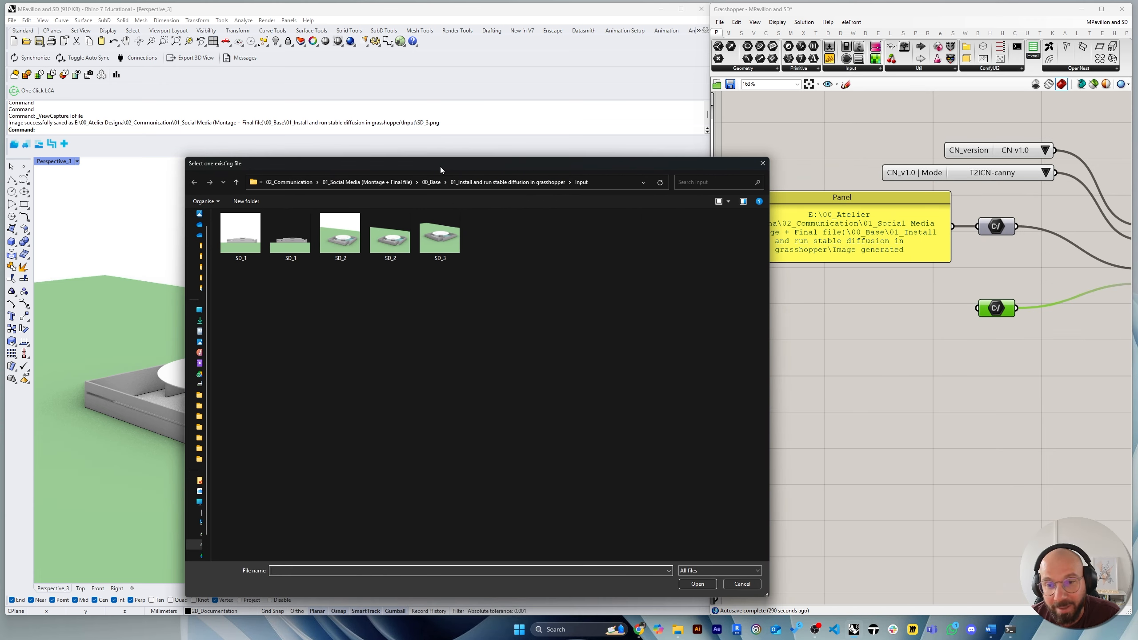
click(439, 245)
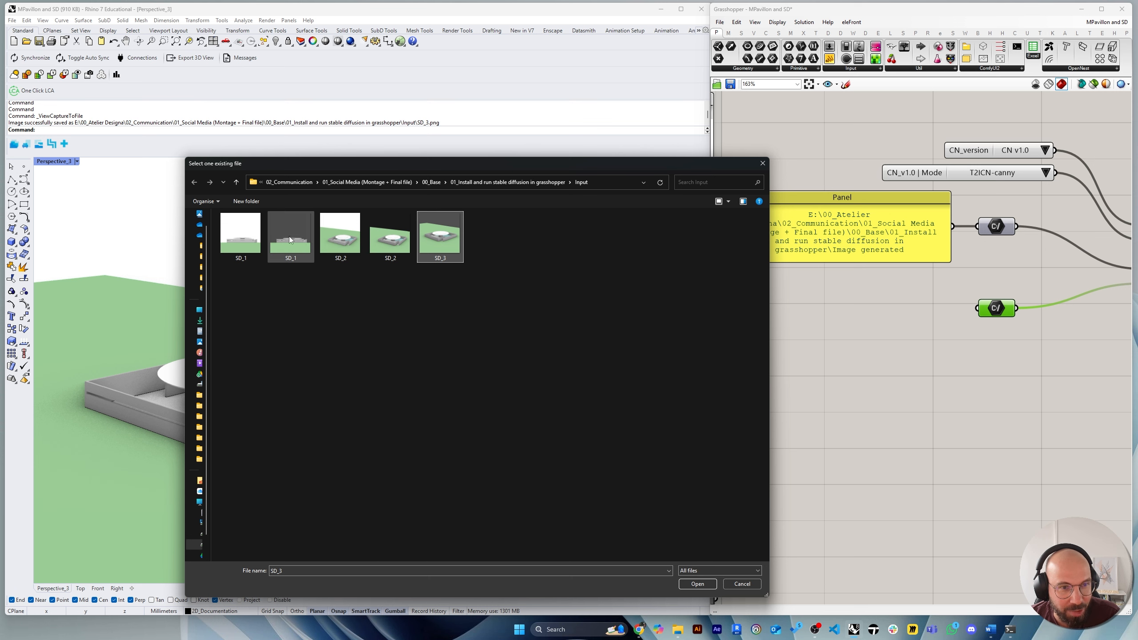
click(729, 204)
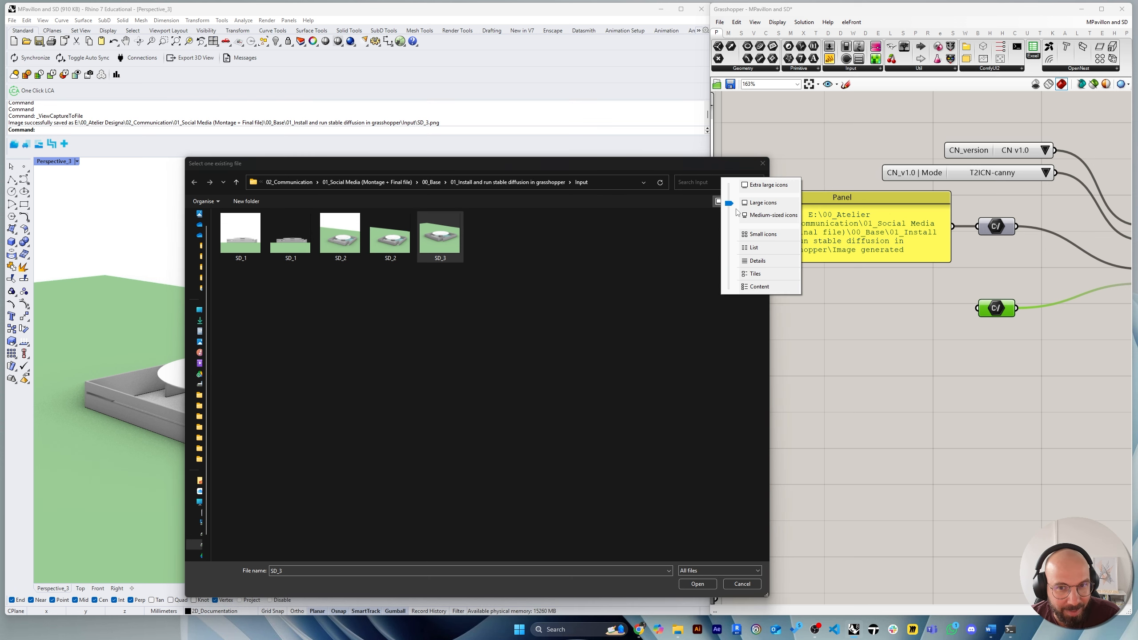
drag(730, 212, 736, 264)
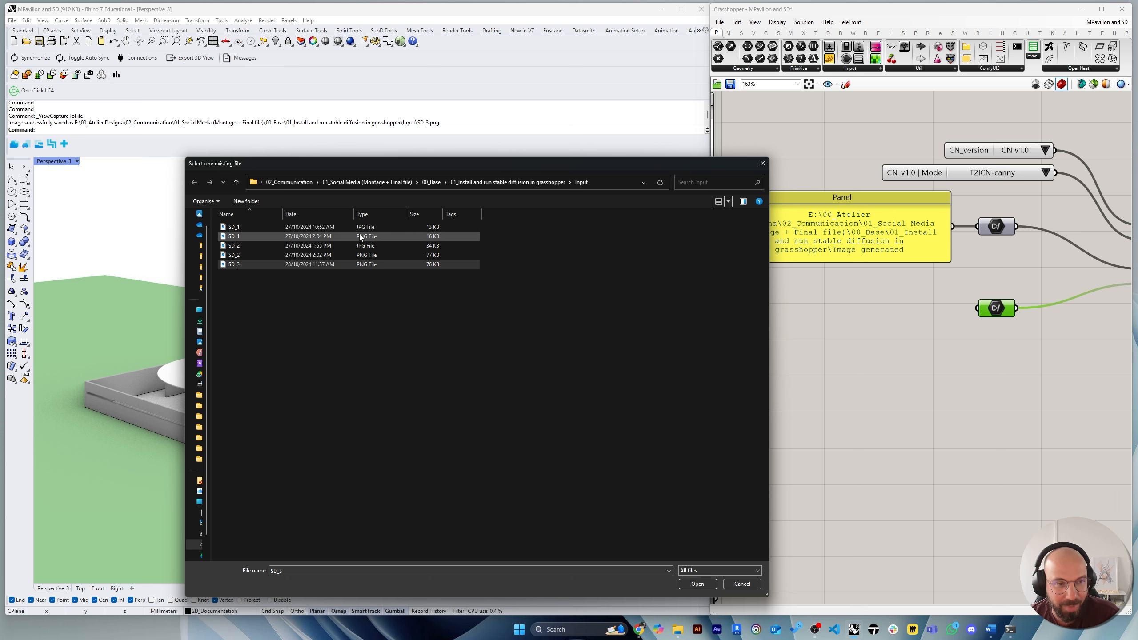
click(359, 263)
click(709, 583)
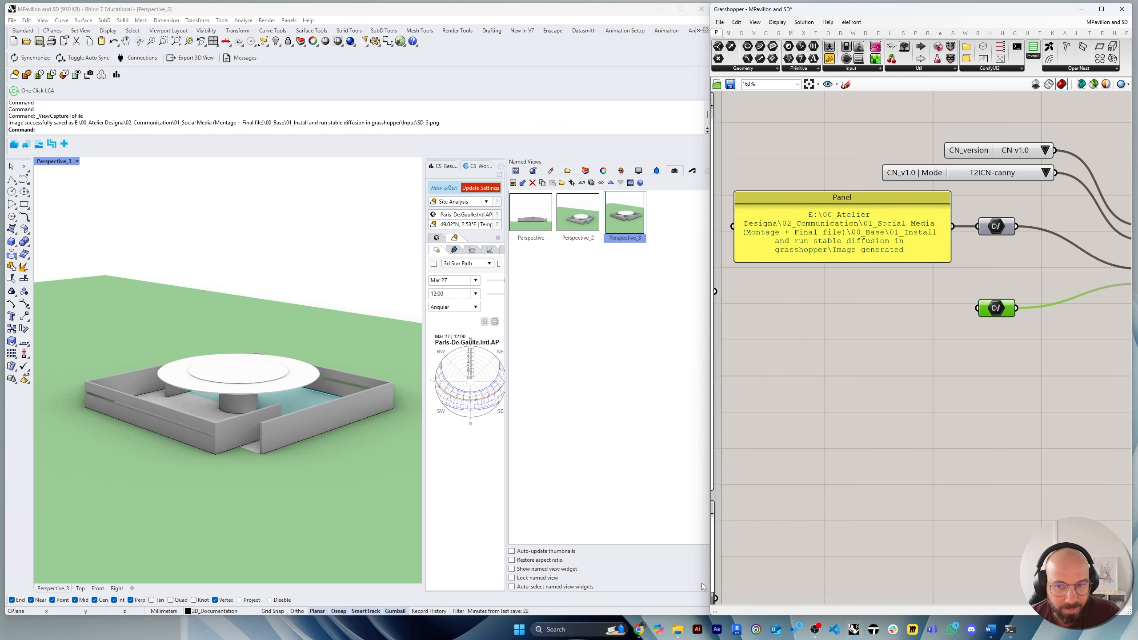
Move the BaseImage File Path parameter up so its wire runs straight into the BaseImage Path input.
right_drag(928, 417, 862, 404)
scroll(861, 404, down, 1)
right_drag(950, 393, 910, 381)
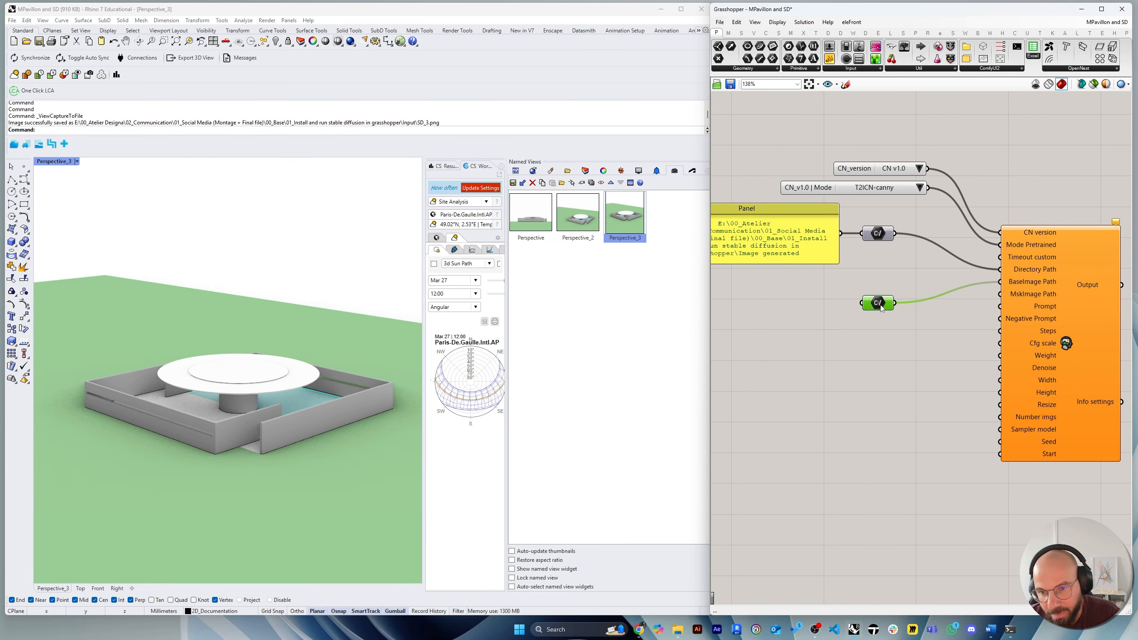
drag(881, 305, 884, 284)
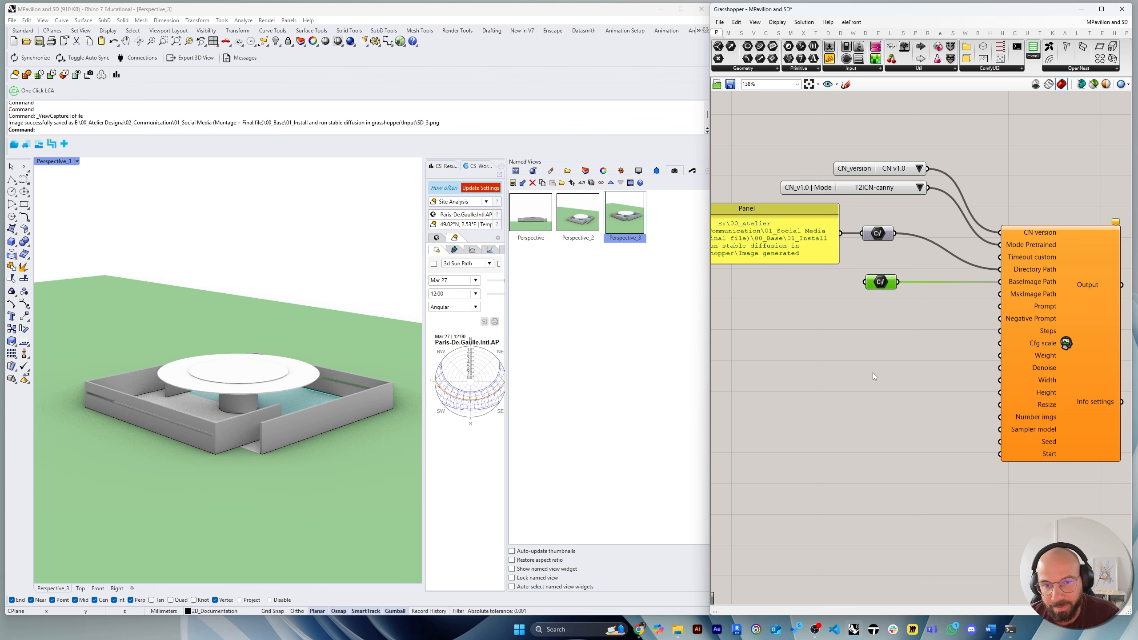
Copy the Prompt and Negative Prompt panels from the existing ControlNet group and place the copies beside the new ControlNet component, below the Directory Path panel.
scroll(874, 373, down, 10)
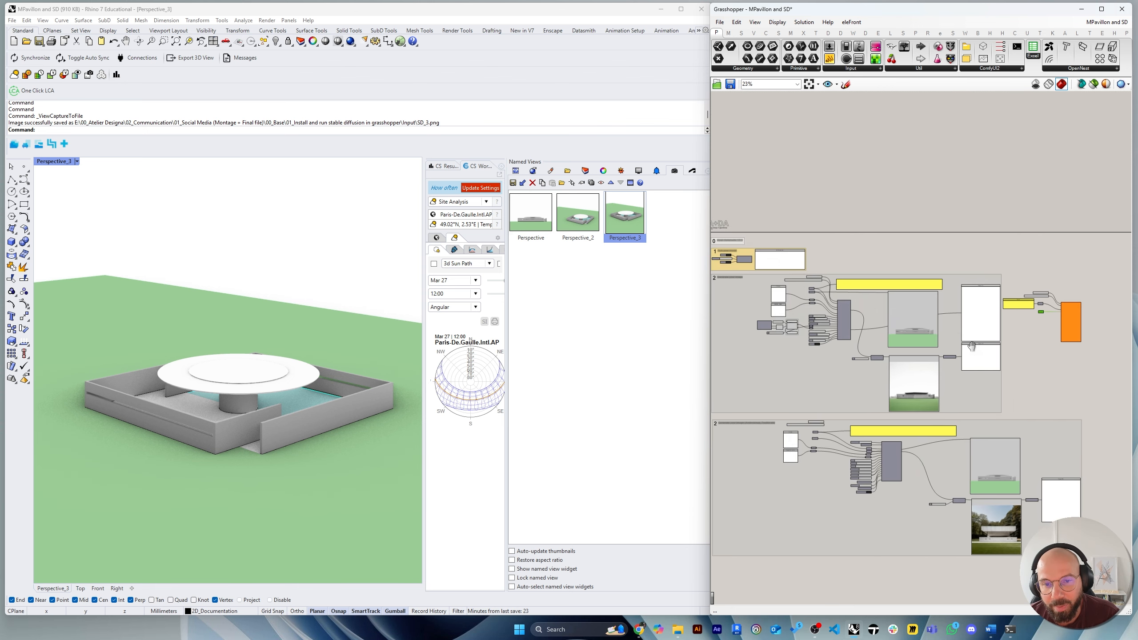
scroll(763, 293, up, 7)
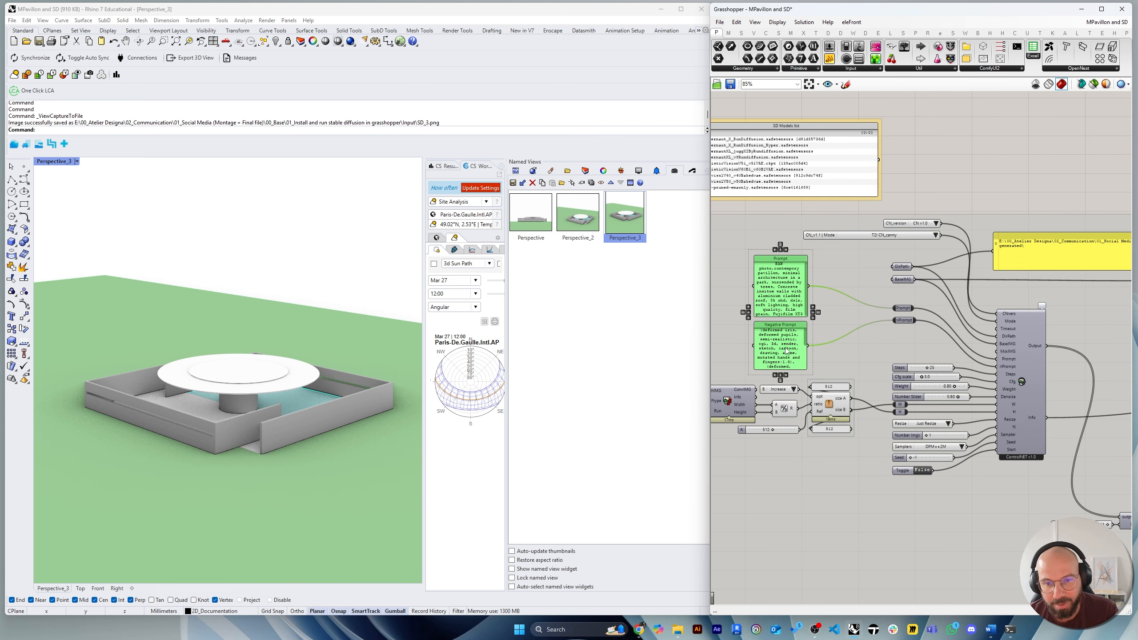
right_drag(786, 352, 731, 331)
alt+drag(731, 301, 881, 323)
scroll(735, 314, down, 13)
scroll(939, 332, up, 5)
scroll(881, 322, up, 4)
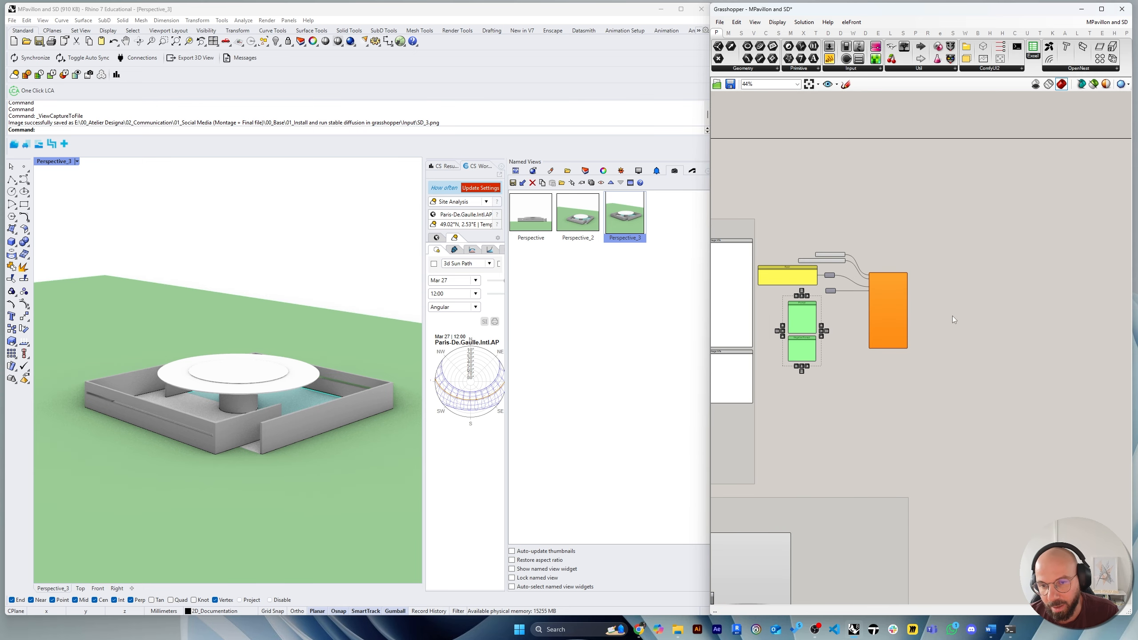
drag(765, 405, 950, 251)
scroll(901, 289, up, 4)
click(978, 272)
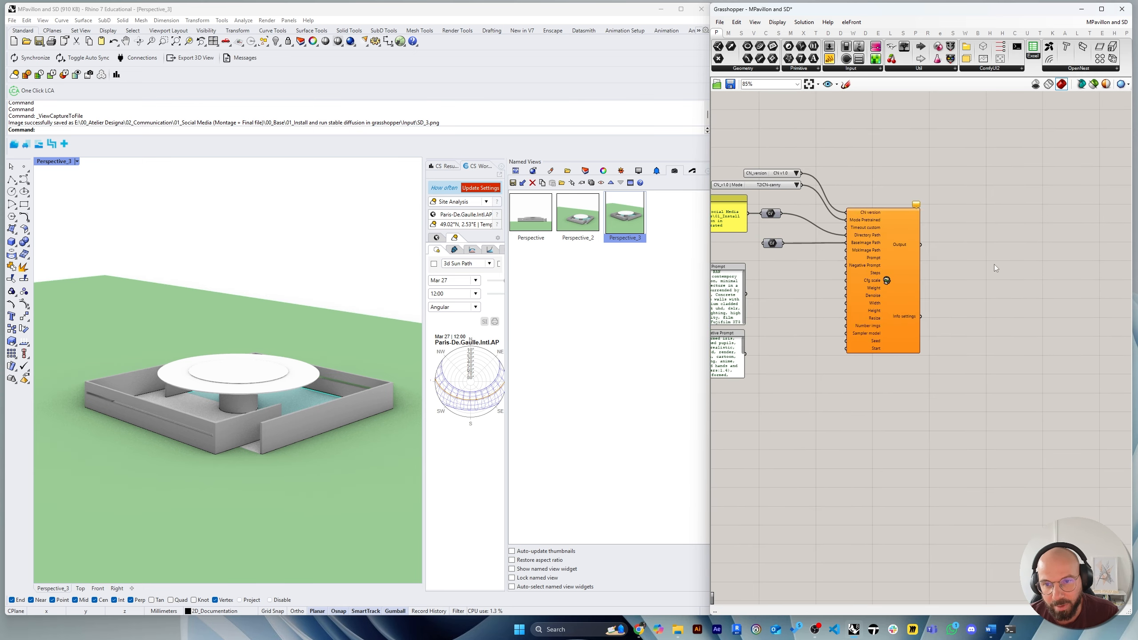
Lengthen the copied Prompt and Negative Prompt panels, keeping the negative one below the other, and widen the Grasshopper window.
drag(835, 327, 817, 317)
drag(812, 356, 782, 308)
click(796, 339)
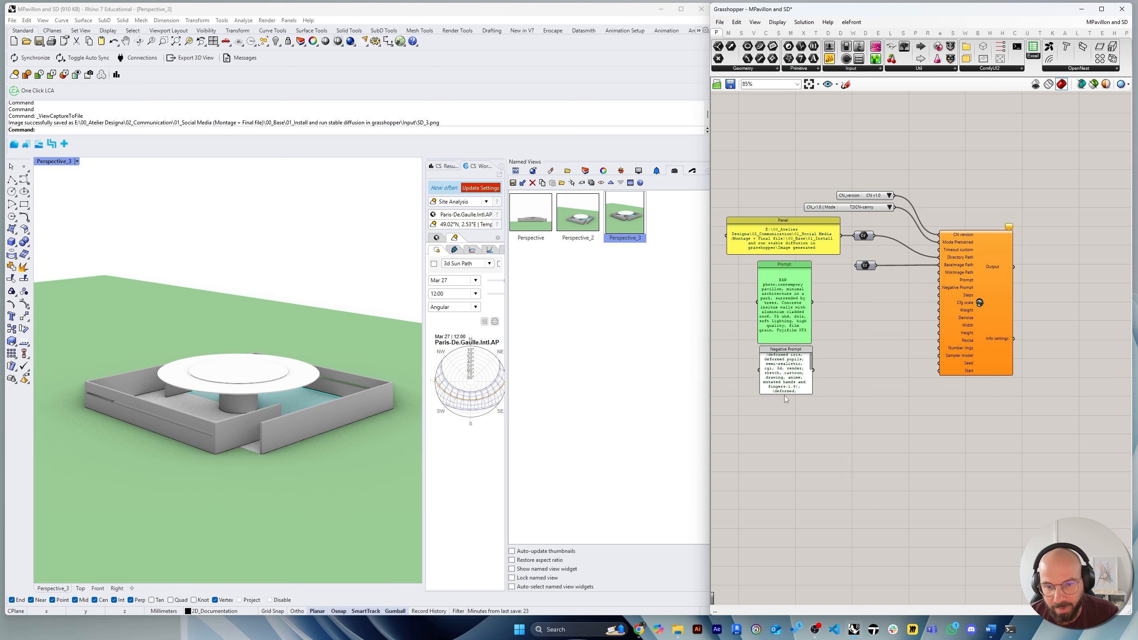
drag(785, 395, 785, 410)
scroll(826, 334, up, 3)
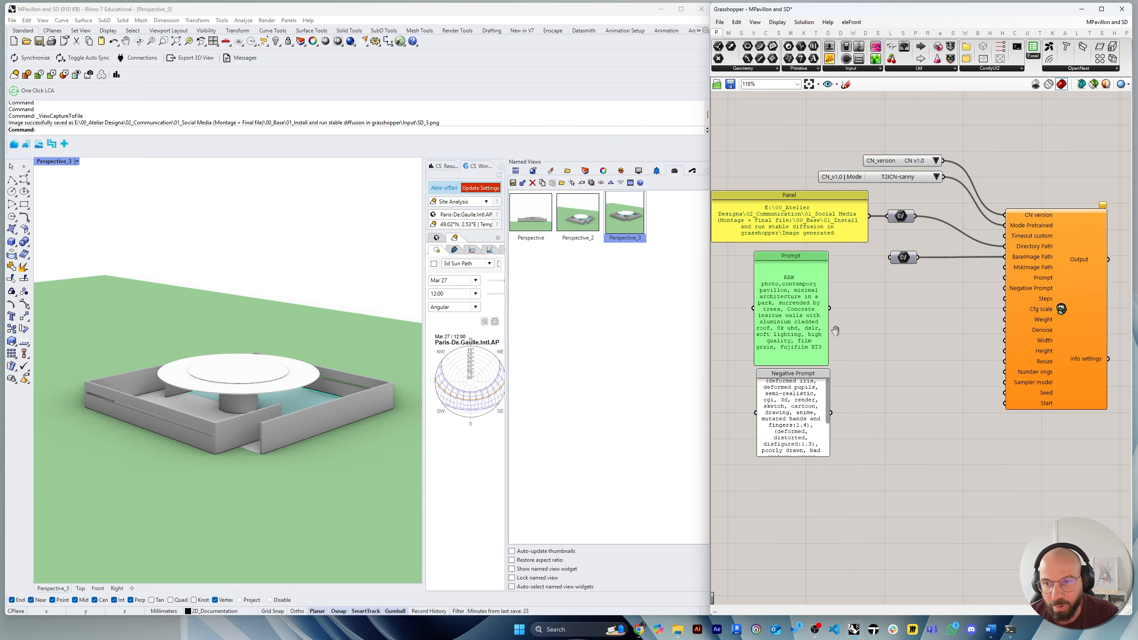
right_drag(836, 331, 838, 351)
drag(708, 292, 561, 293)
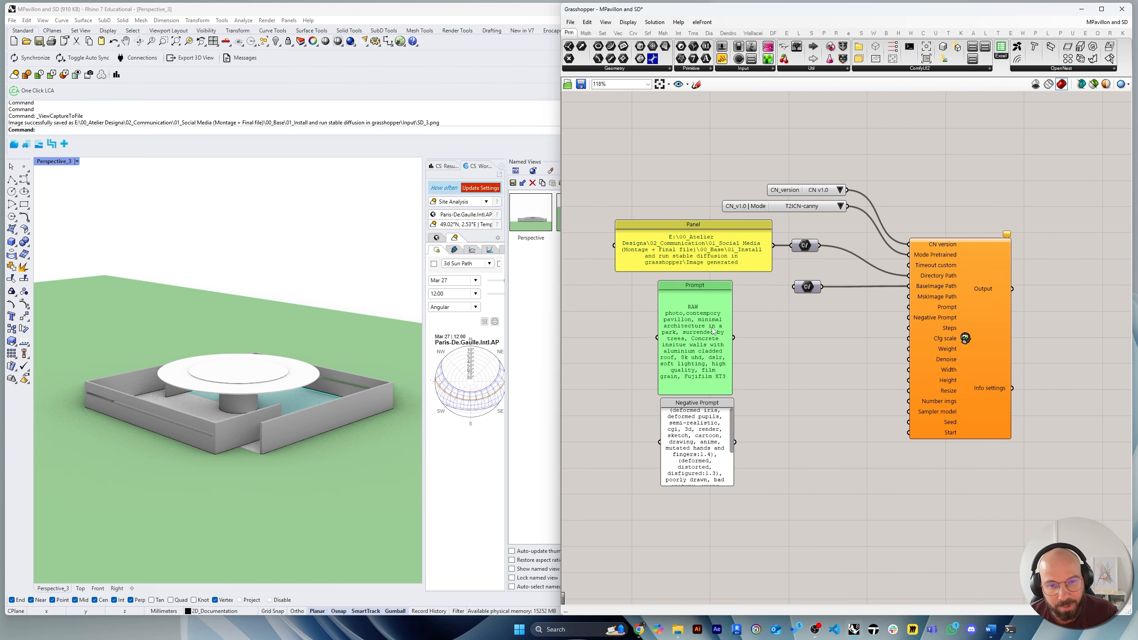
Switch to the Civitai page in Chrome, search the models for "real", and open Realistic Vision V6.0 B1.
click(640, 630)
click(713, 9)
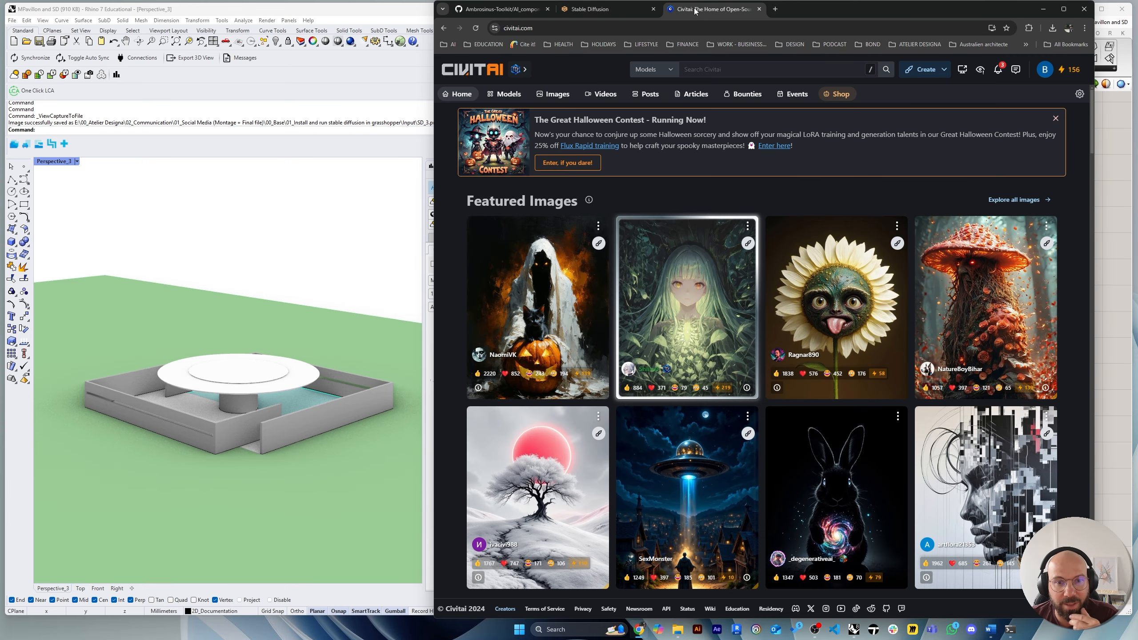
click(719, 70)
text(real)
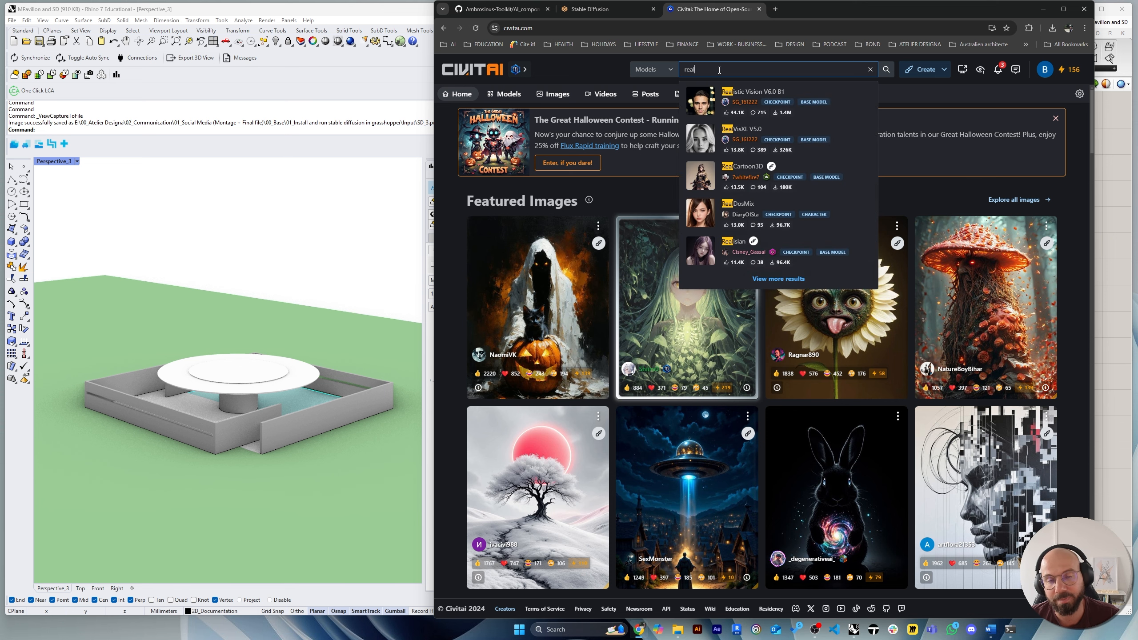
click(747, 93)
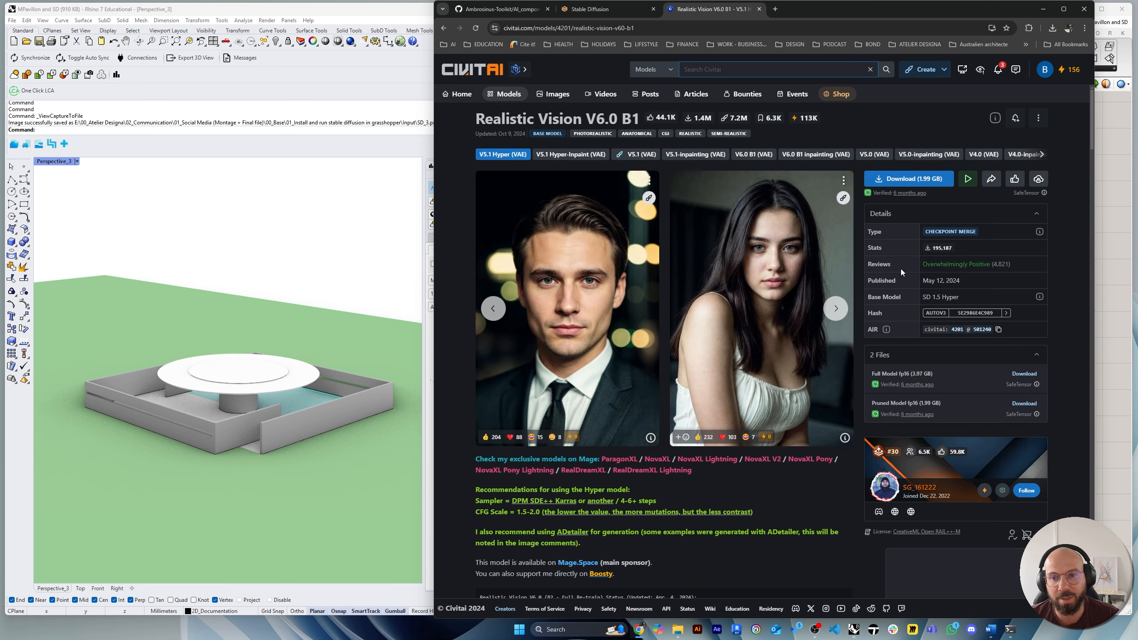
Check the base model of the V5.1 Hyper (VAE) version and of the V5.1 (VAE) version.
drag(941, 297, 922, 297)
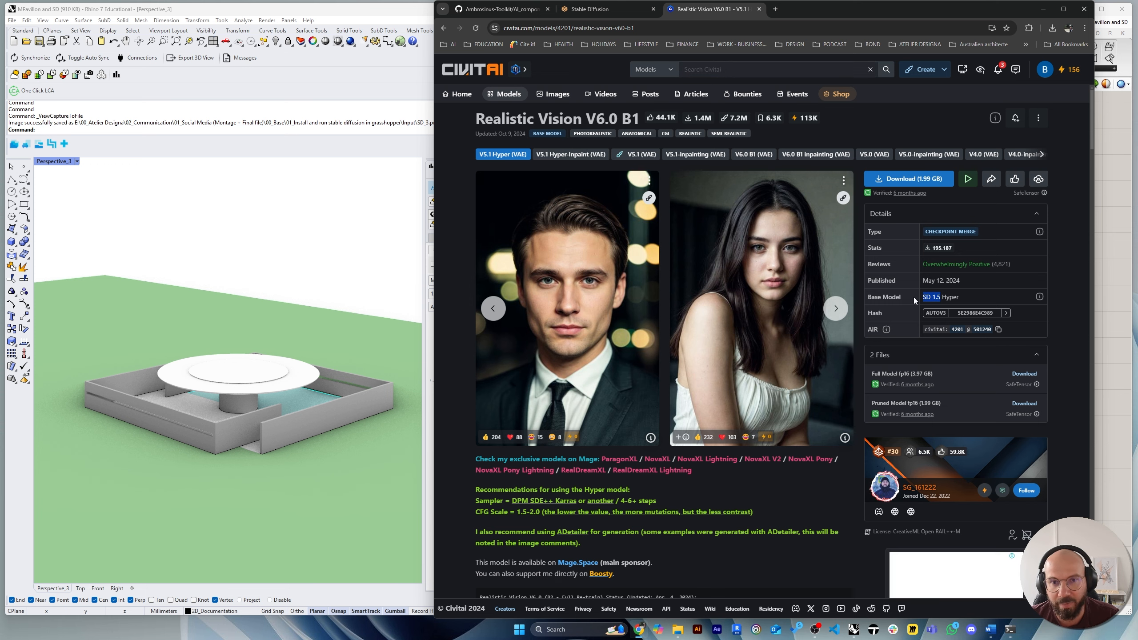
click(638, 157)
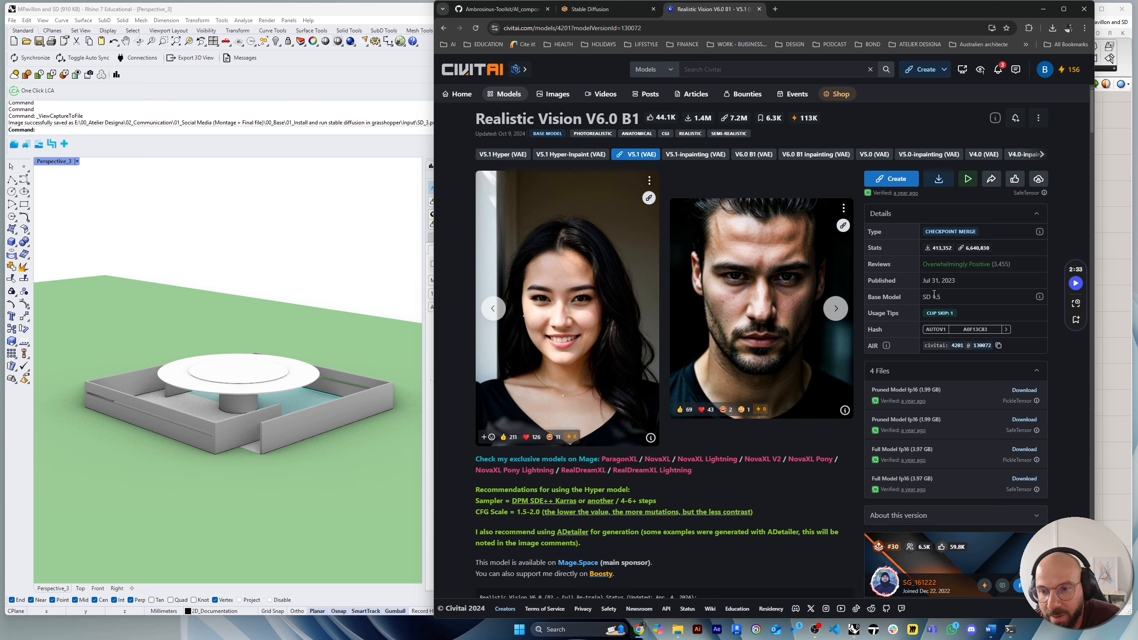
drag(941, 298, 917, 296)
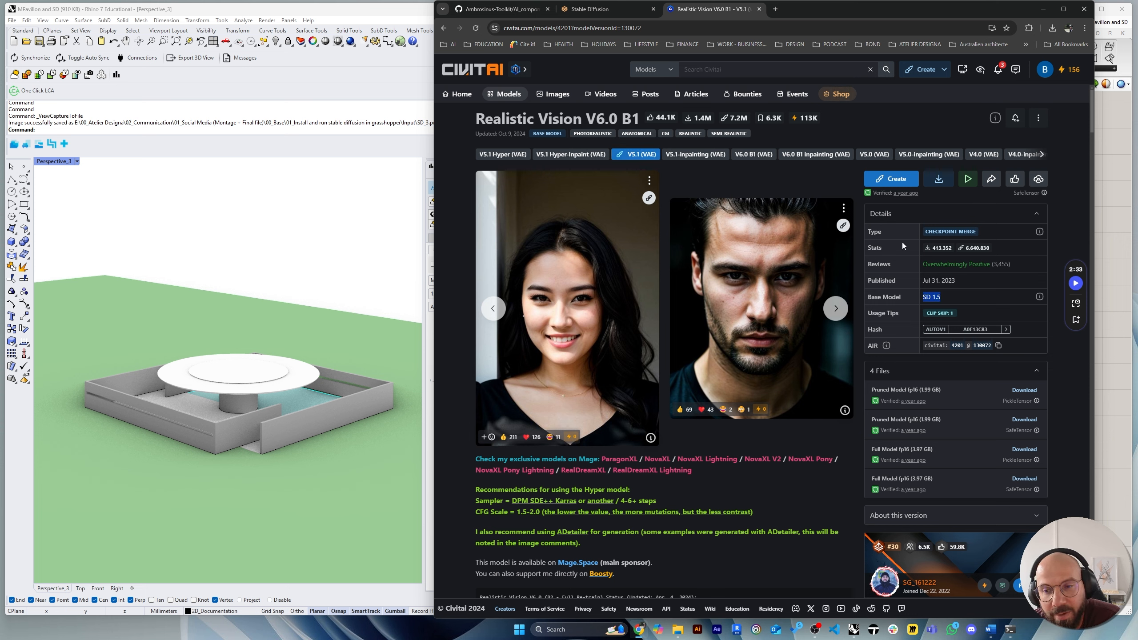
Expand the model's full description and examine its recommended Prompt template and first Negative Prompt example.
scroll(668, 328, down, 4)
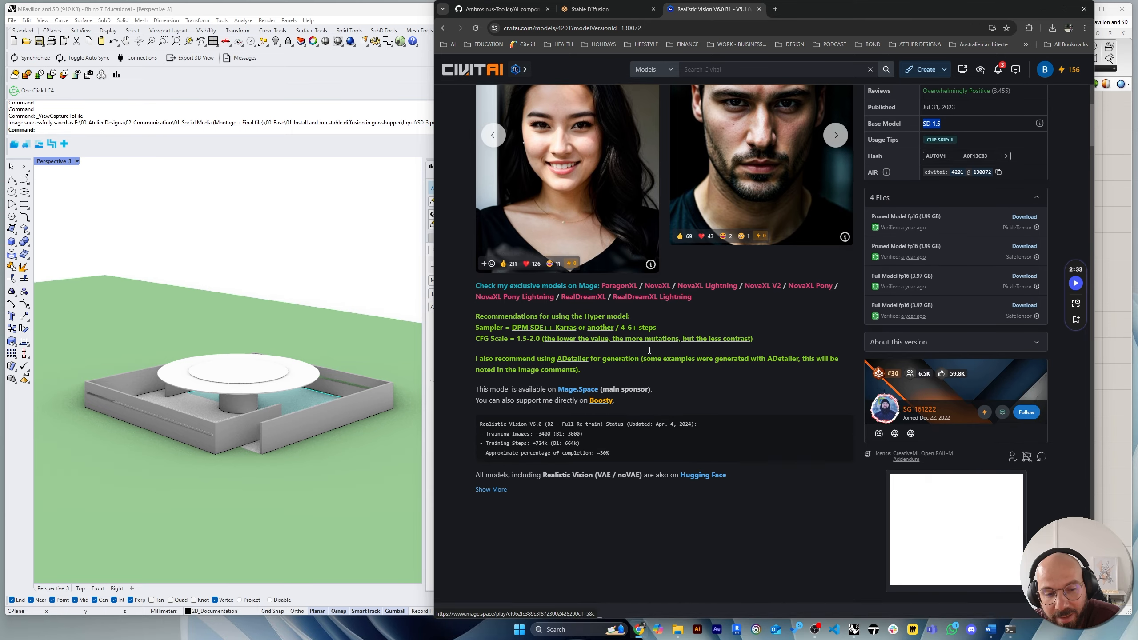
click(493, 396)
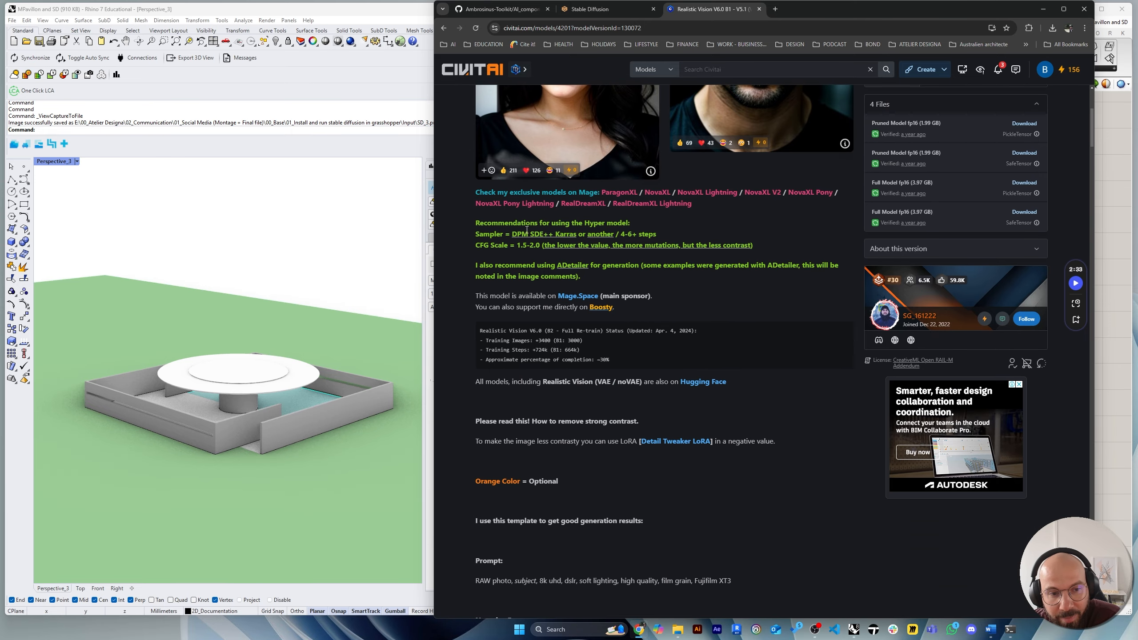
scroll(503, 361, down, 1)
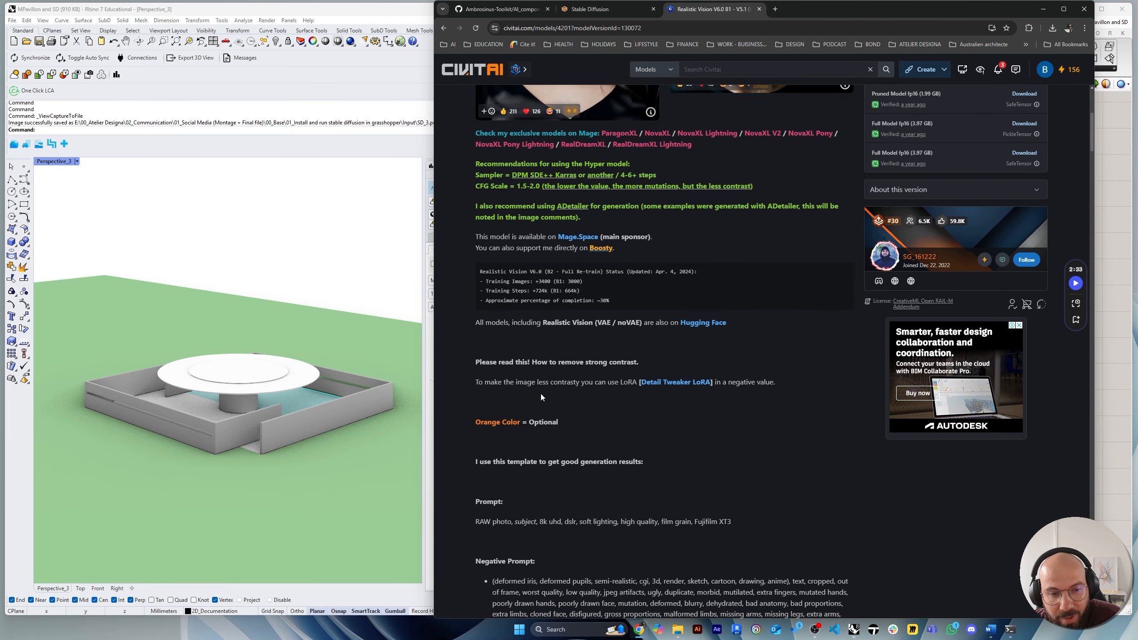
scroll(540, 392, down, 1)
scroll(539, 394, down, 2)
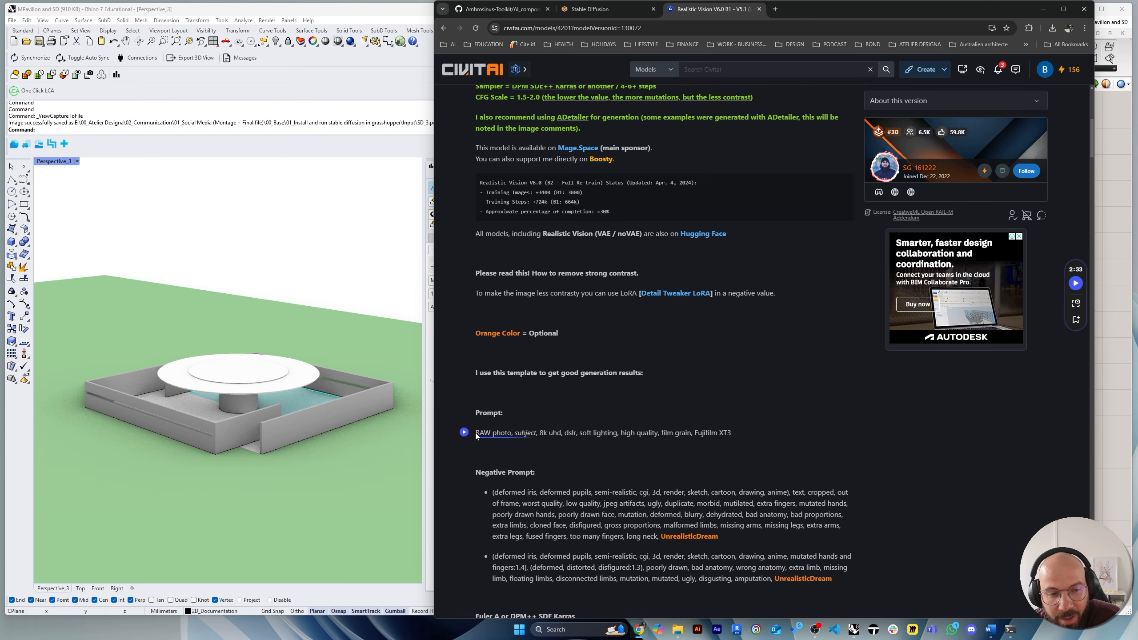
drag(475, 433, 733, 435)
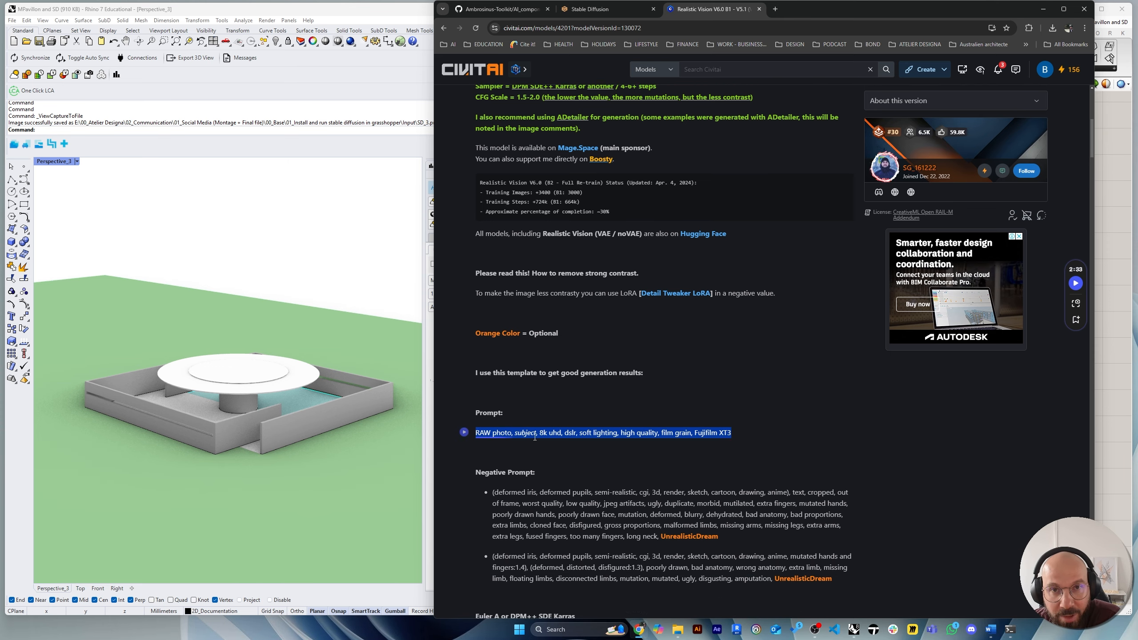
click(526, 463)
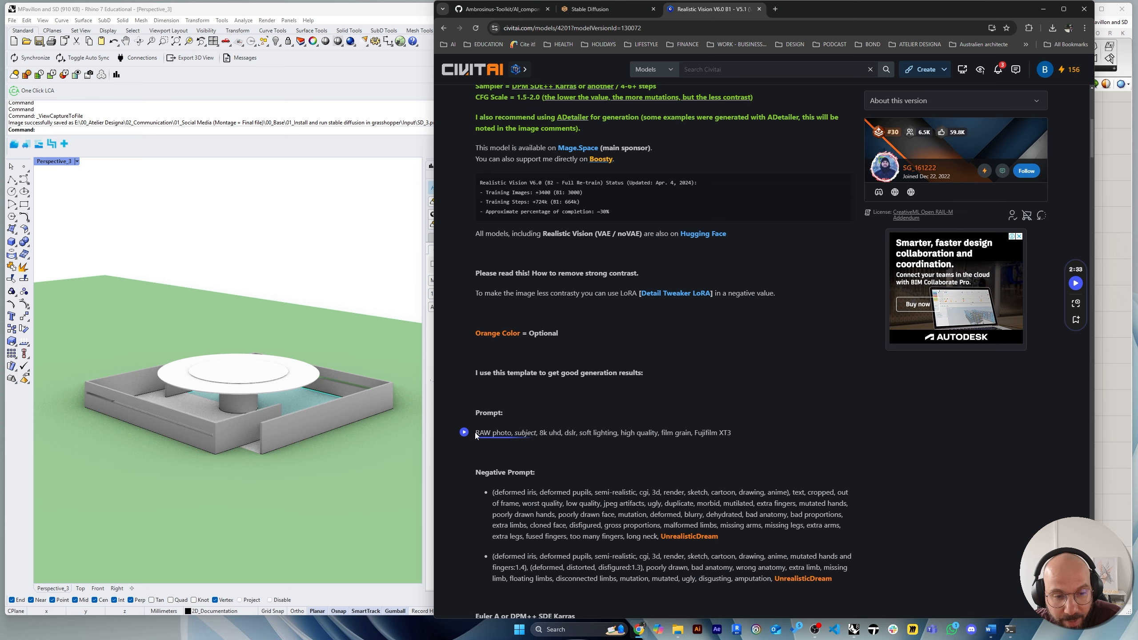
drag(476, 435, 725, 433)
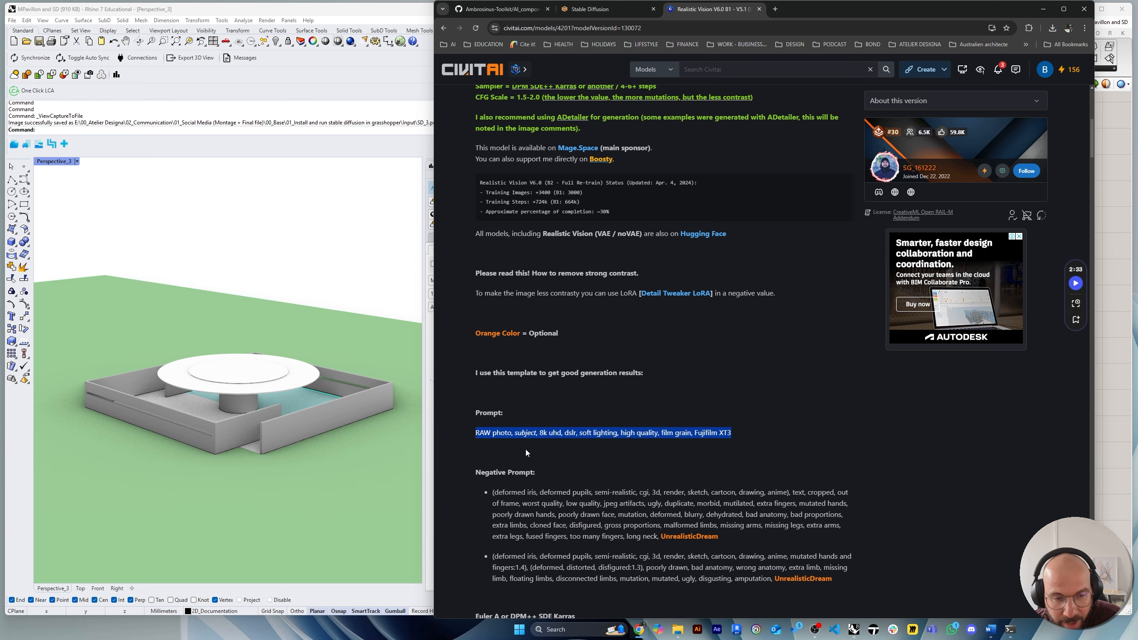
drag(476, 433, 445, 431)
click(580, 479)
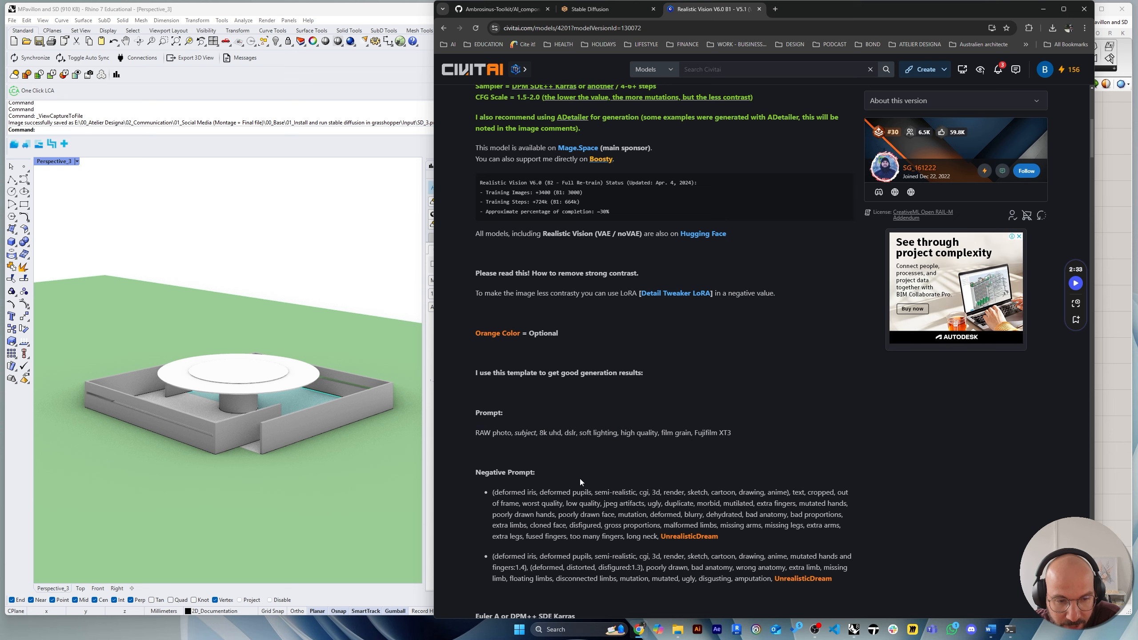
drag(493, 491, 740, 542)
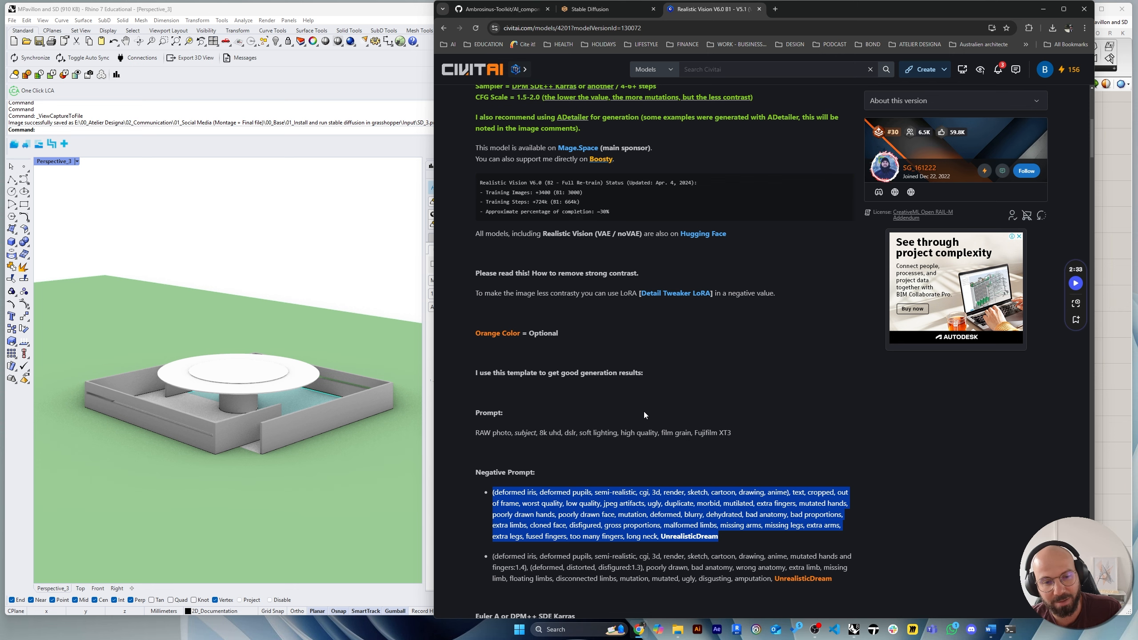
drag(476, 432, 658, 432)
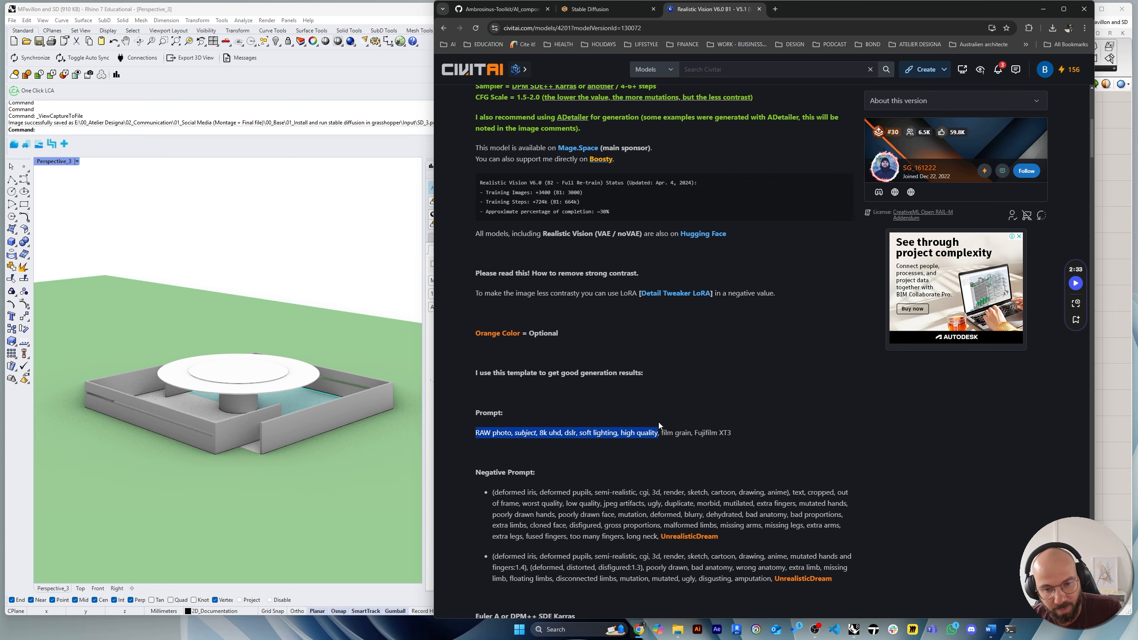
Switch back to Grasshopper and review how the Prompt panel's text combines the template wording with the pavilion description, leaving the text unedited.
key(alt+Tab)
scroll(686, 336, up, 2)
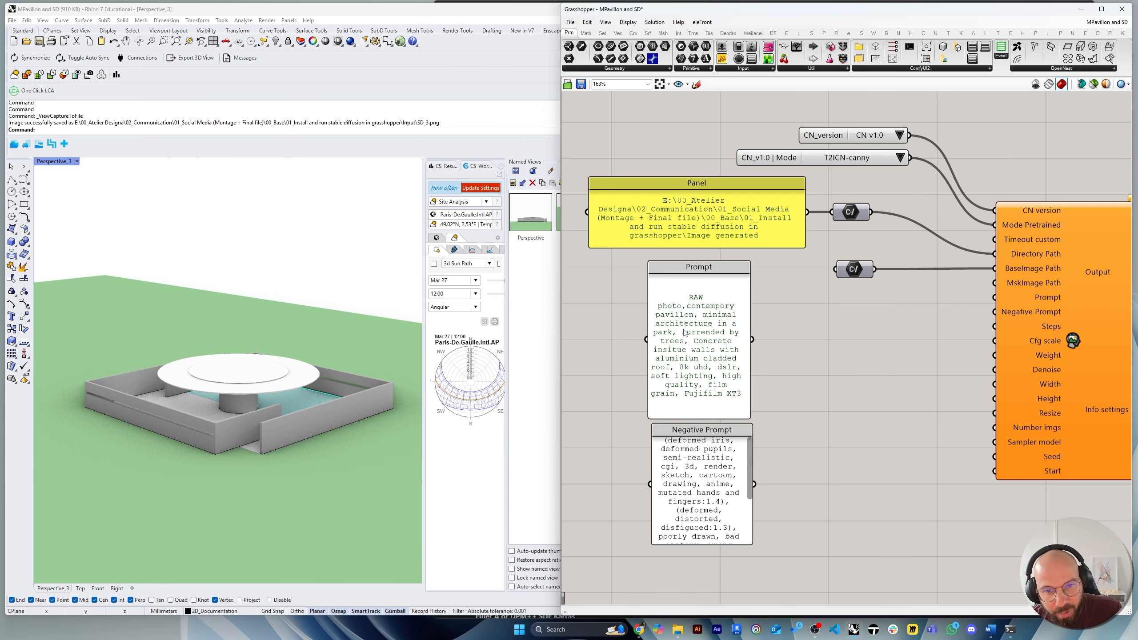
click(686, 333)
double_click(684, 305)
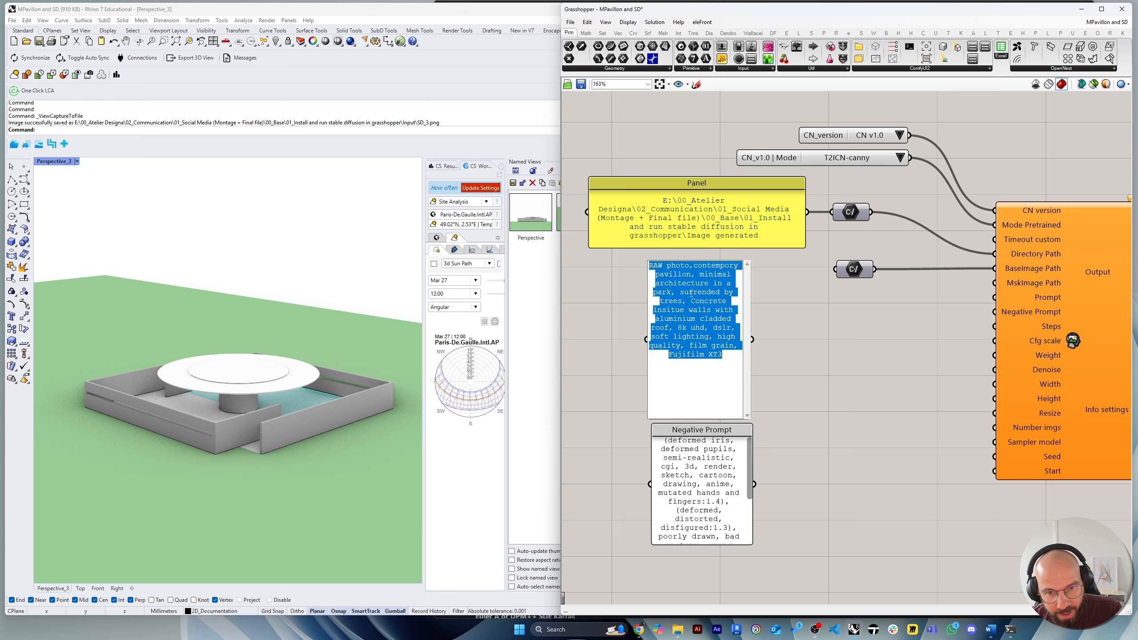
click(684, 275)
drag(692, 266, 645, 268)
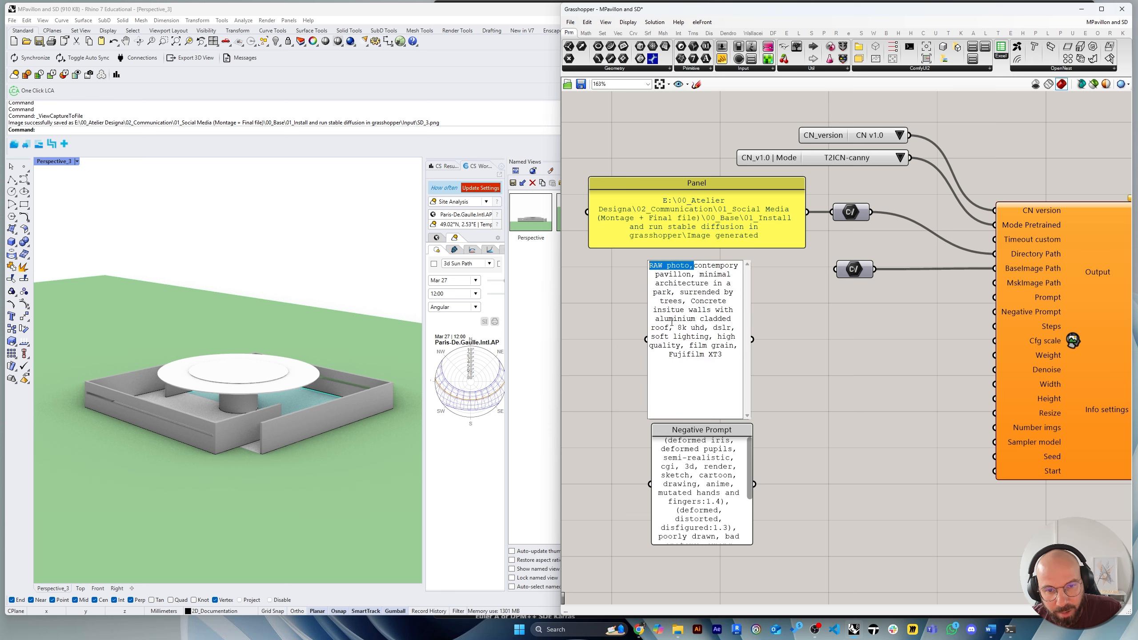
drag(676, 328, 724, 355)
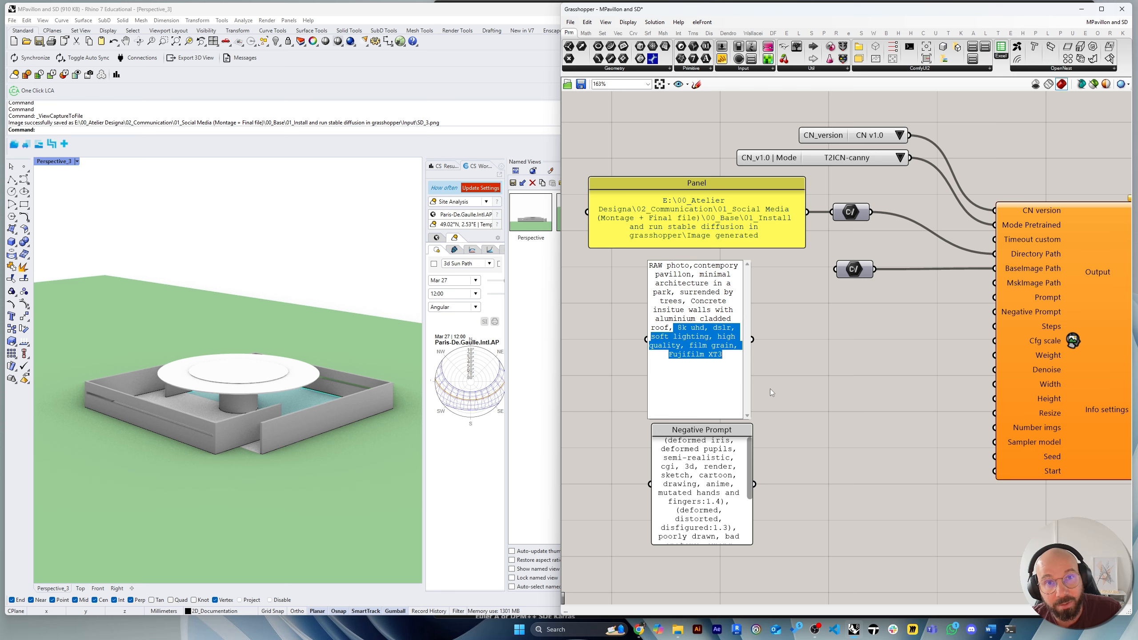
shift+click(695, 265)
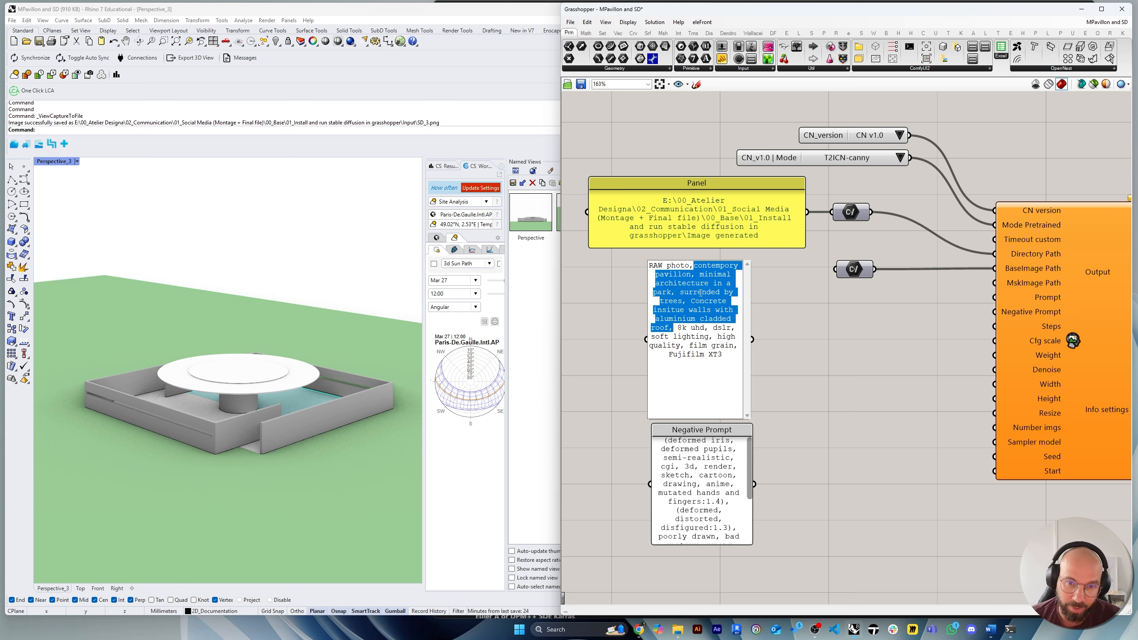
click(706, 272)
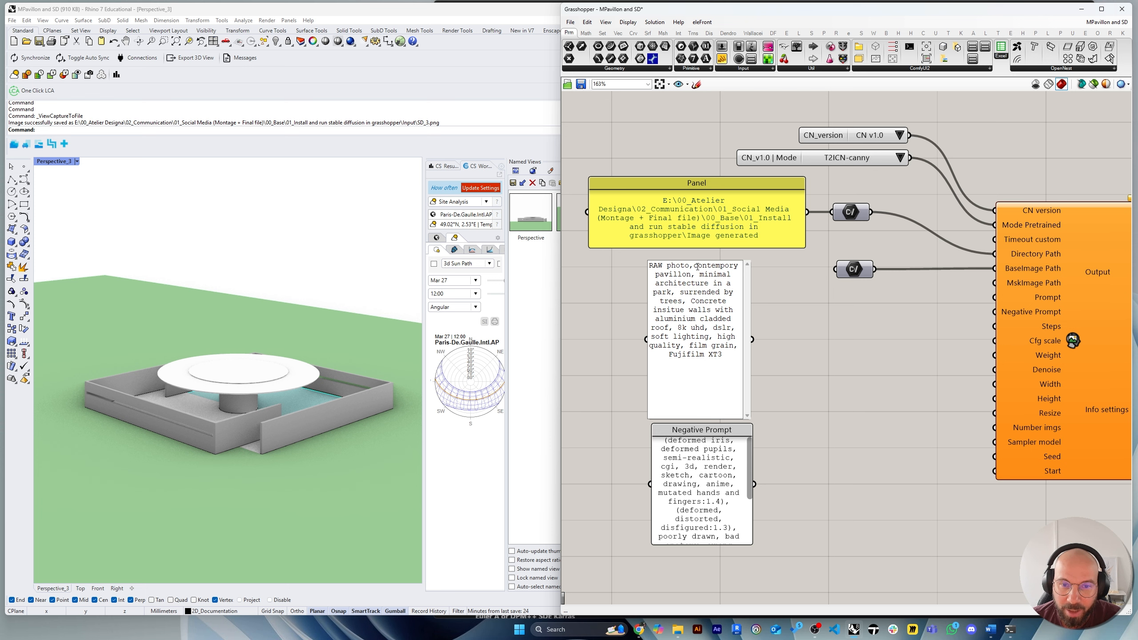
drag(695, 266, 671, 329)
click(804, 340)
Shorten the Prompt panel and look through the Negative Prompt panel's text down to its end.
scroll(742, 336, down, 1)
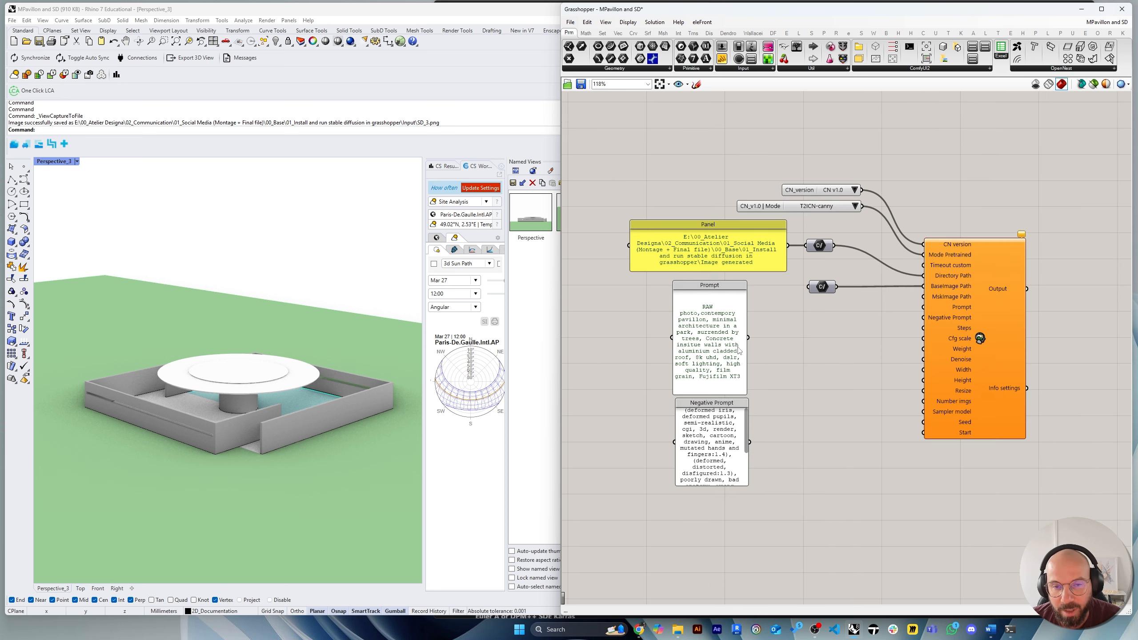
scroll(702, 406, up, 3)
drag(701, 406, 702, 314)
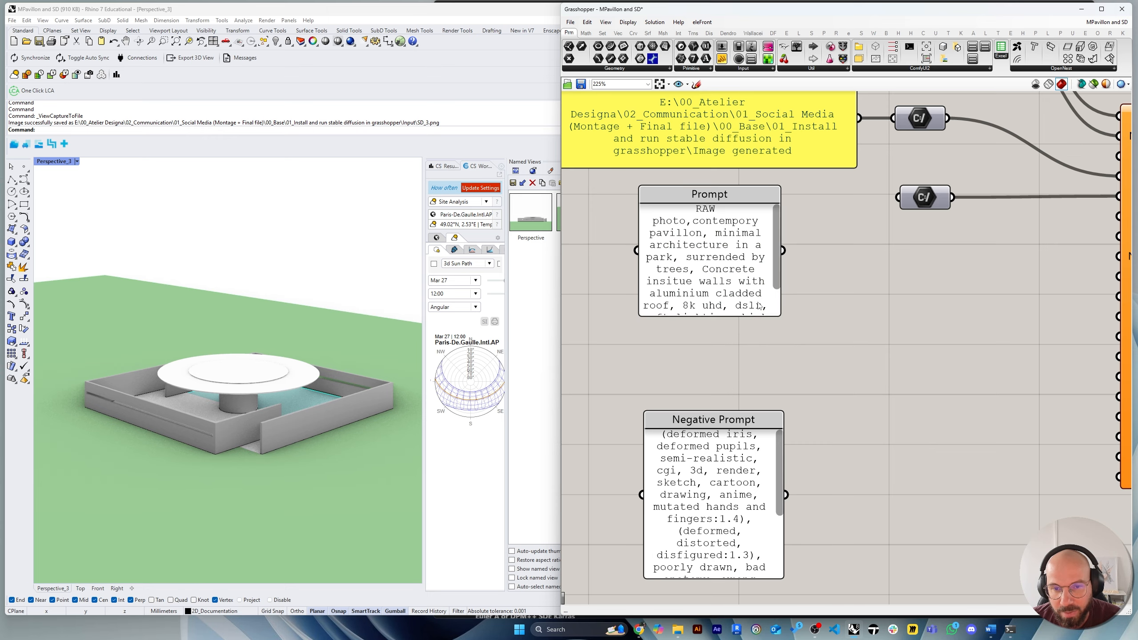
scroll(733, 332, down, 5)
click(725, 369)
scroll(725, 369, up, 2)
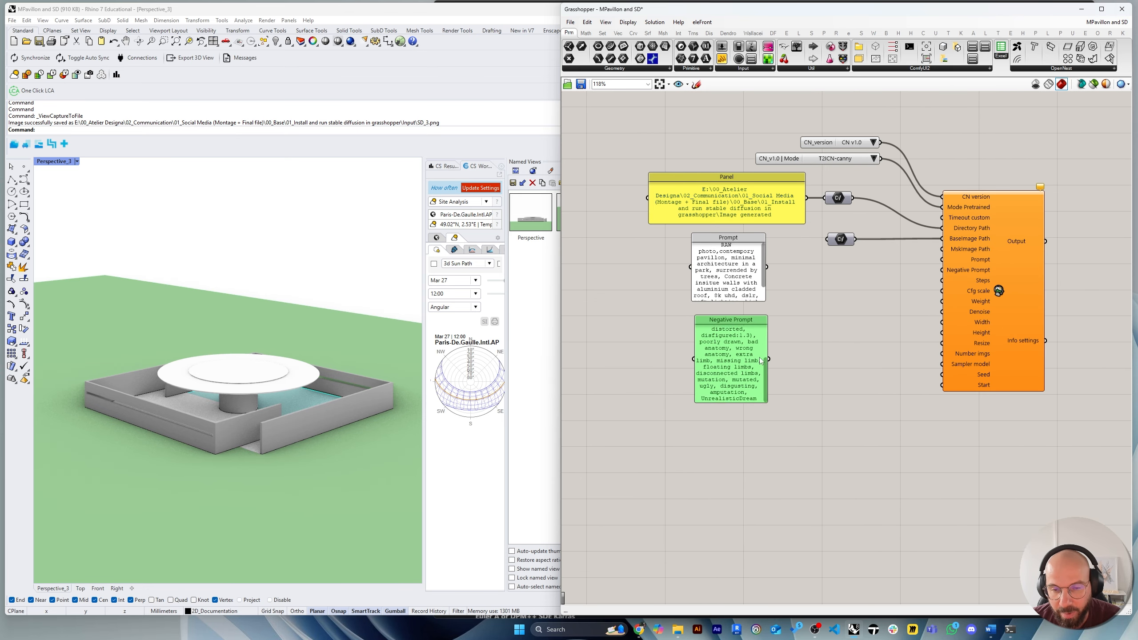
click(795, 318)
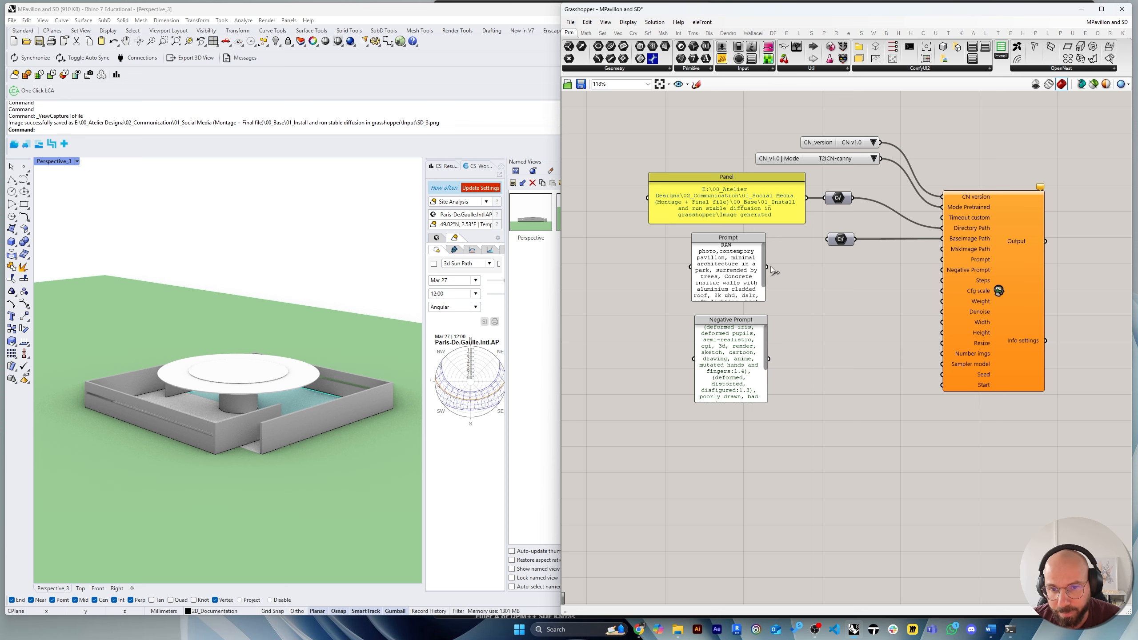
Wire the Prompt and Negative Prompt panels into the matching Prompt and Negative Prompt inputs of the new ControlNet component.
drag(767, 266, 943, 259)
drag(770, 359, 944, 270)
scroll(983, 260, up, 4)
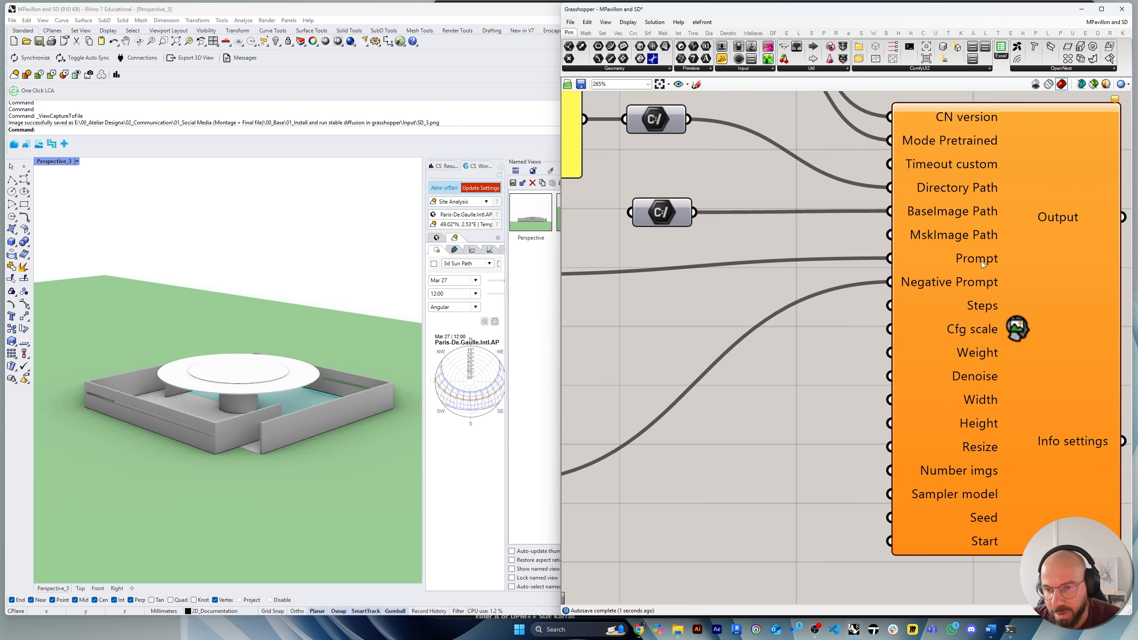
scroll(975, 262, down, 2)
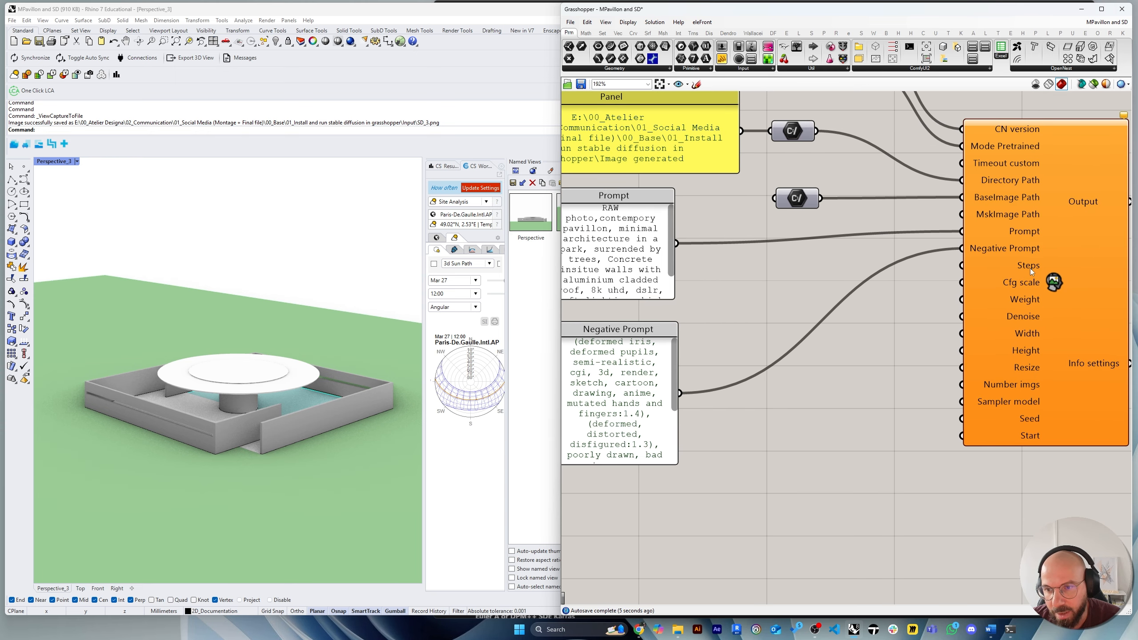
Switch to the Civitai model page and examine its recommended sampler, CFG scale, denoising strength and Hyper model settings.
double_click(826, 382)
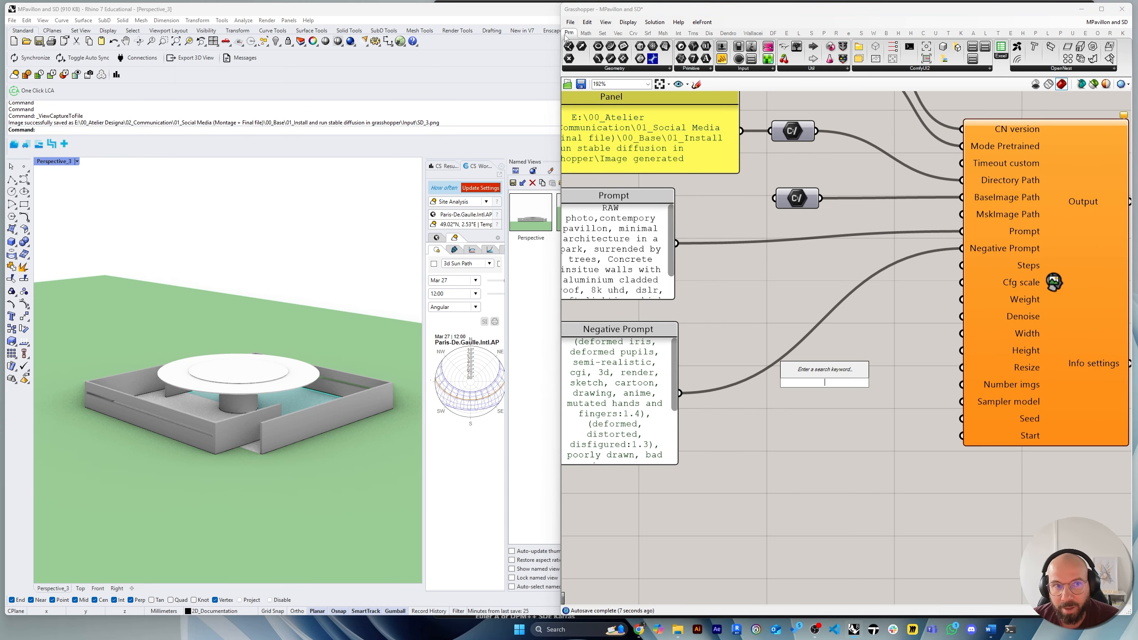
click(639, 630)
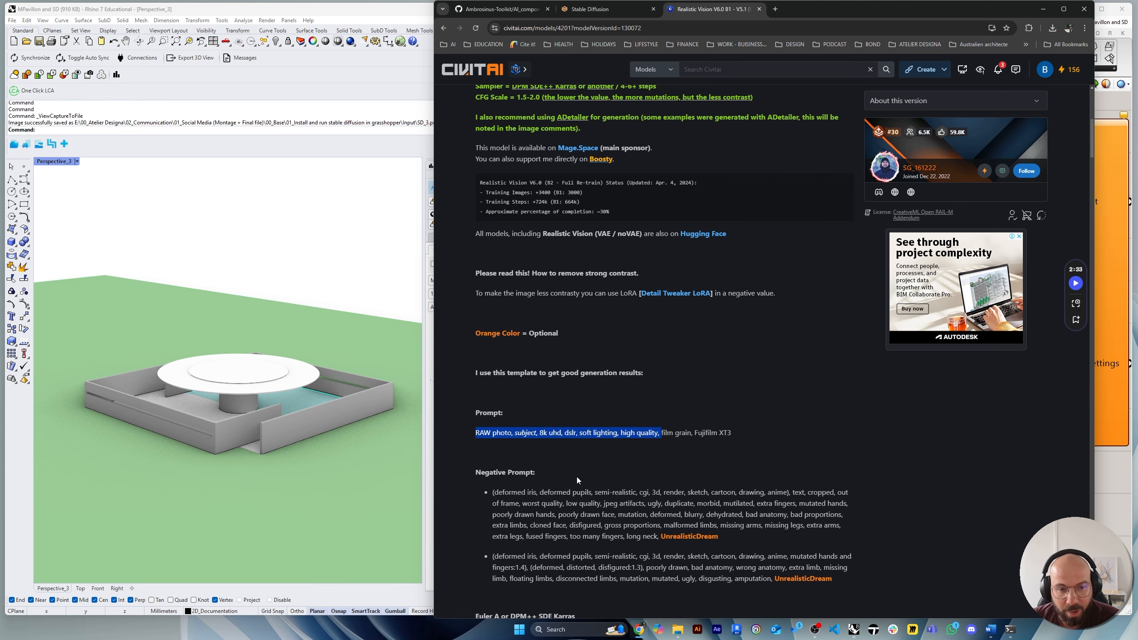
scroll(579, 466, up, 2)
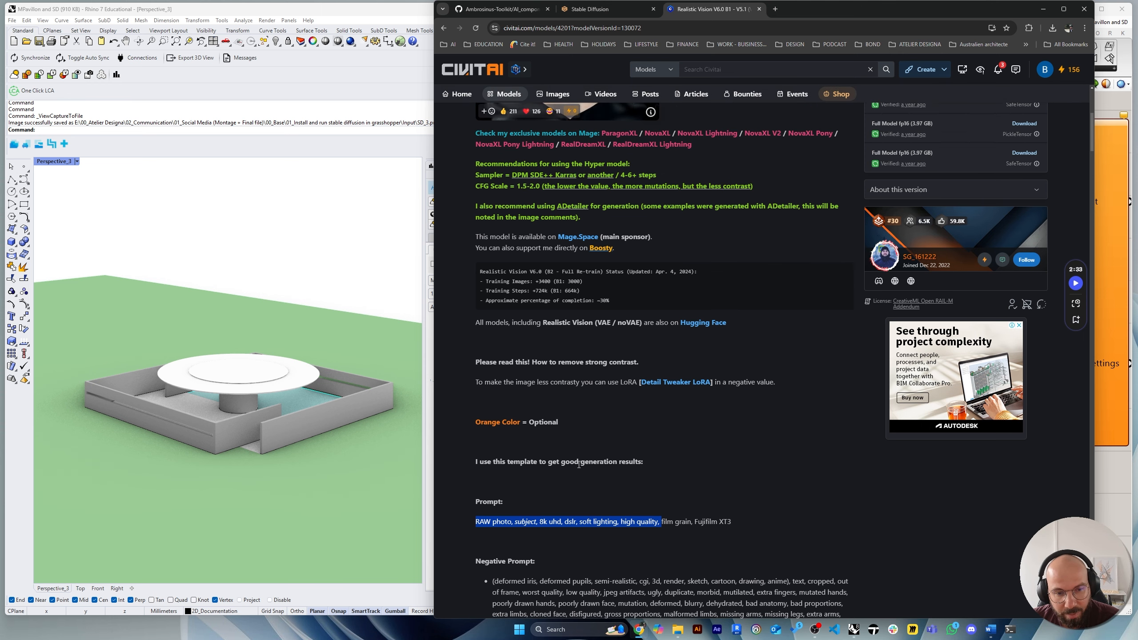
scroll(579, 465, down, 4)
scroll(579, 461, down, 1)
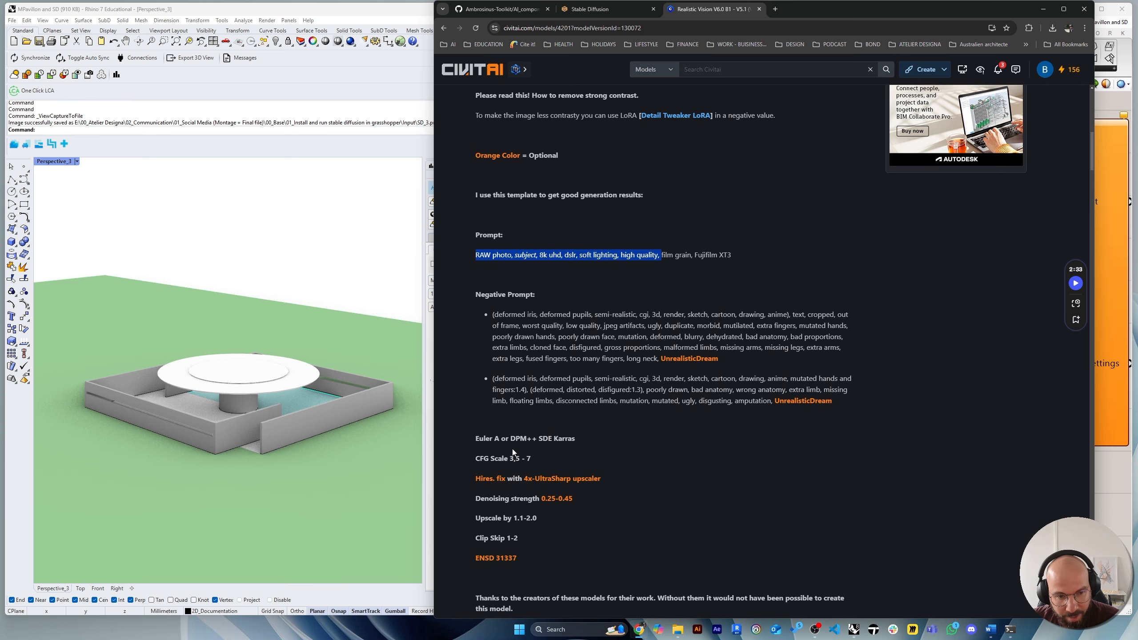
drag(534, 458, 501, 438)
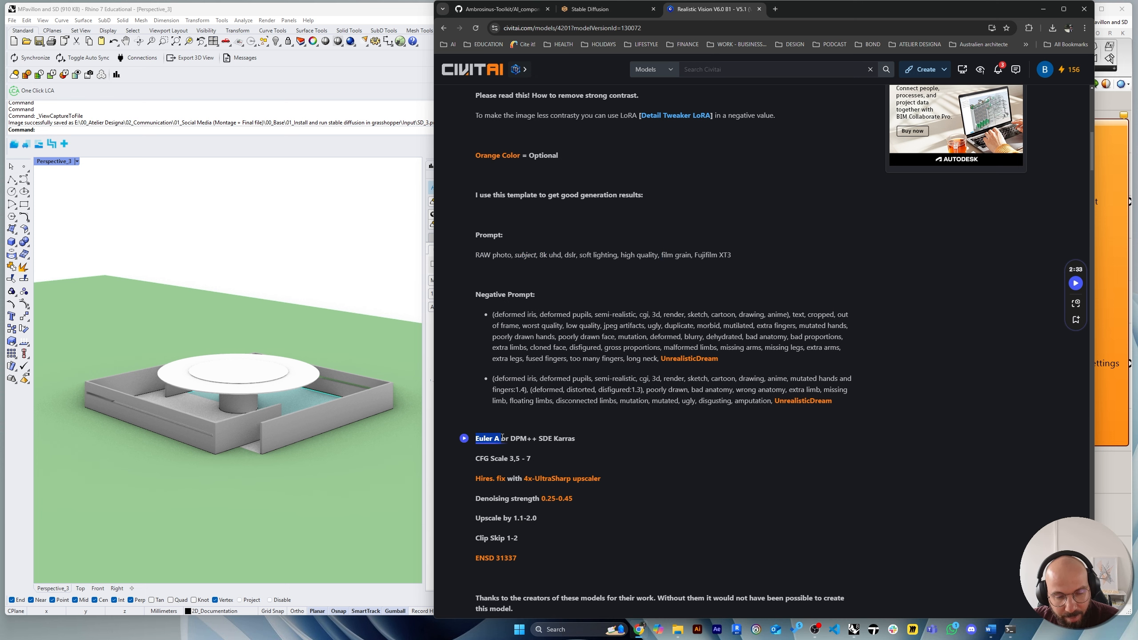
click(578, 430)
scroll(537, 473, down, 1)
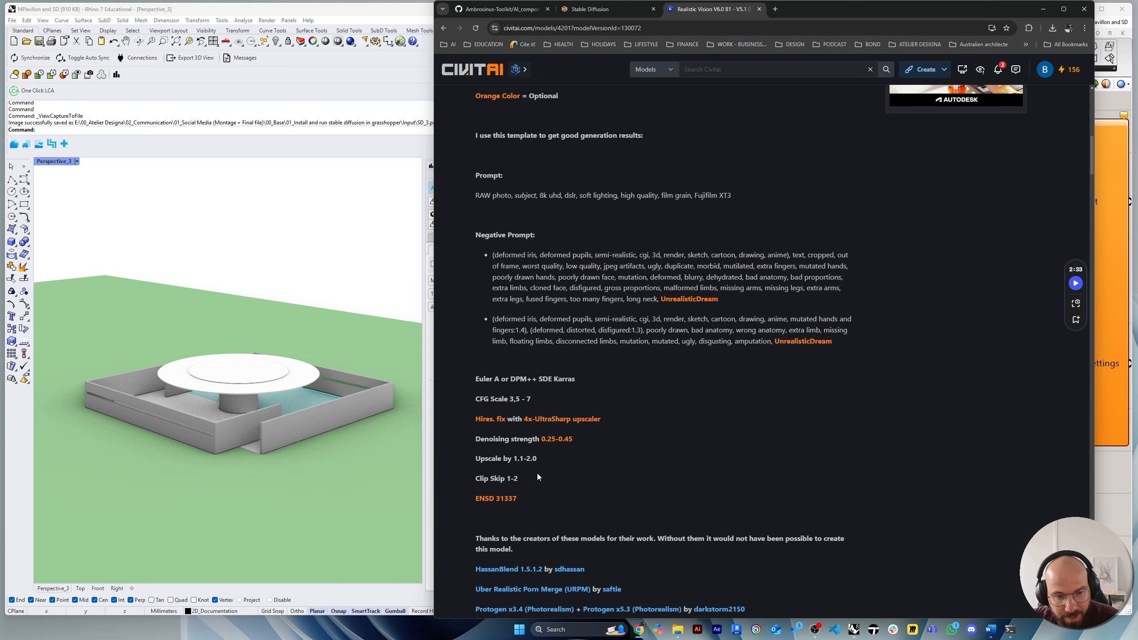
scroll(537, 469, up, 3)
scroll(538, 468, up, 6)
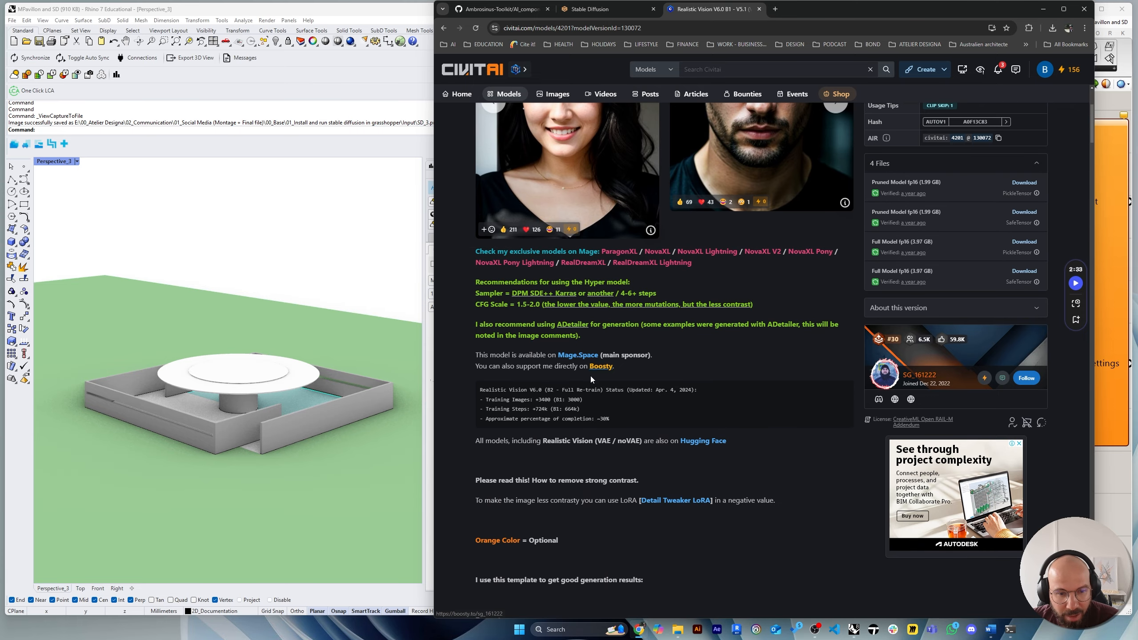
scroll(583, 433, up, 3)
scroll(583, 432, down, 1)
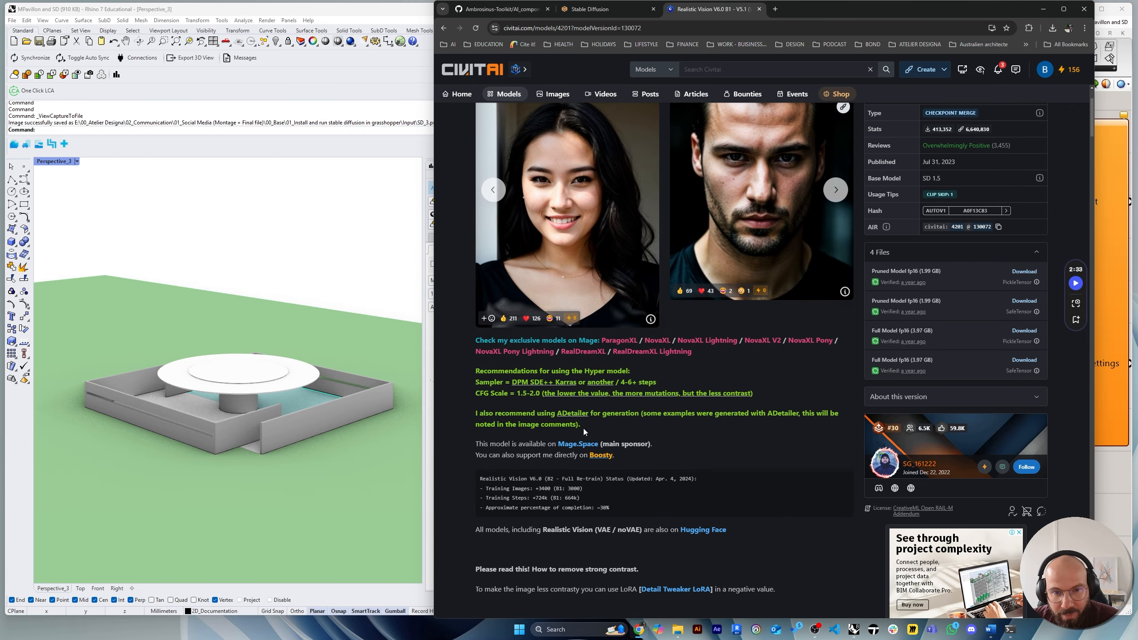
Open the sample portrait images and examine their generation data, including prompts, guidance, steps and sampler.
click(700, 204)
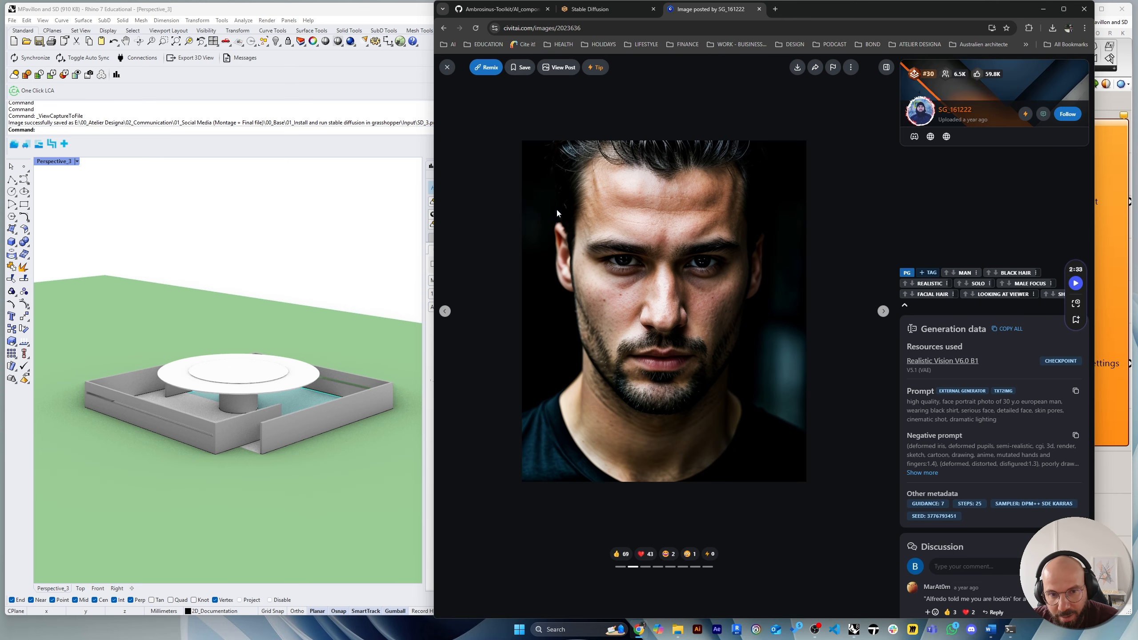
triple_click(923, 405)
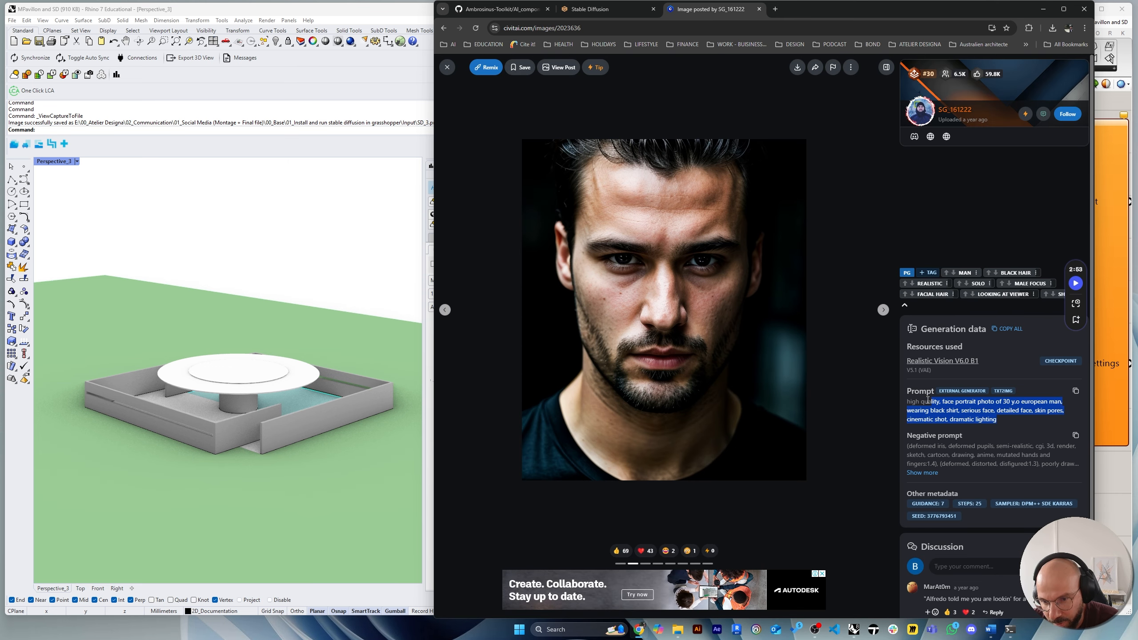
click(922, 473)
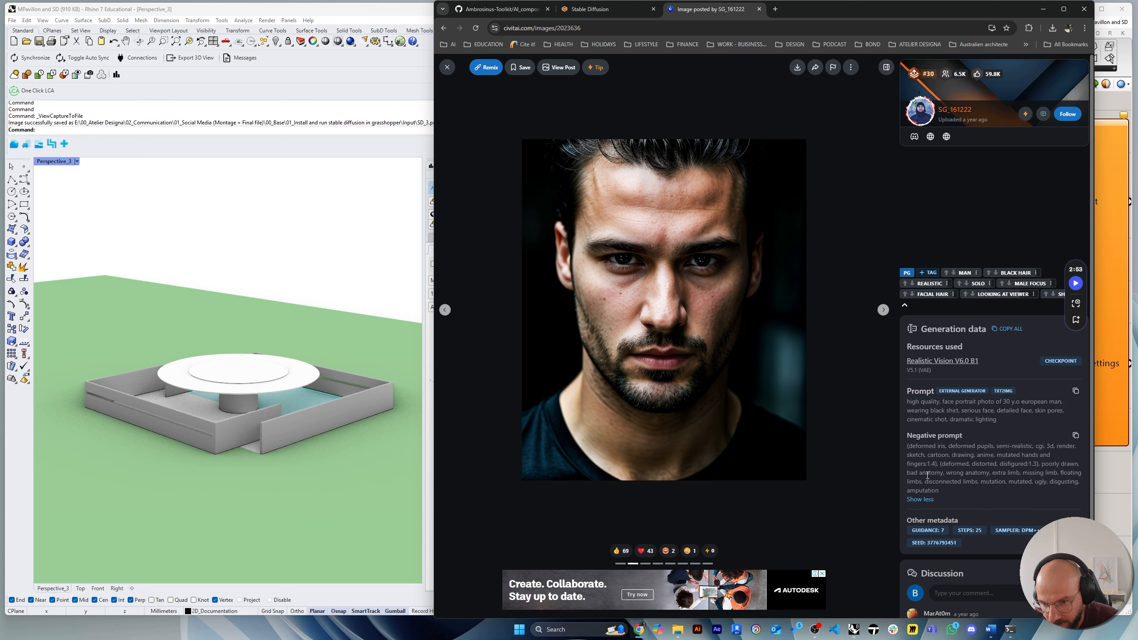
scroll(922, 472, down, 1)
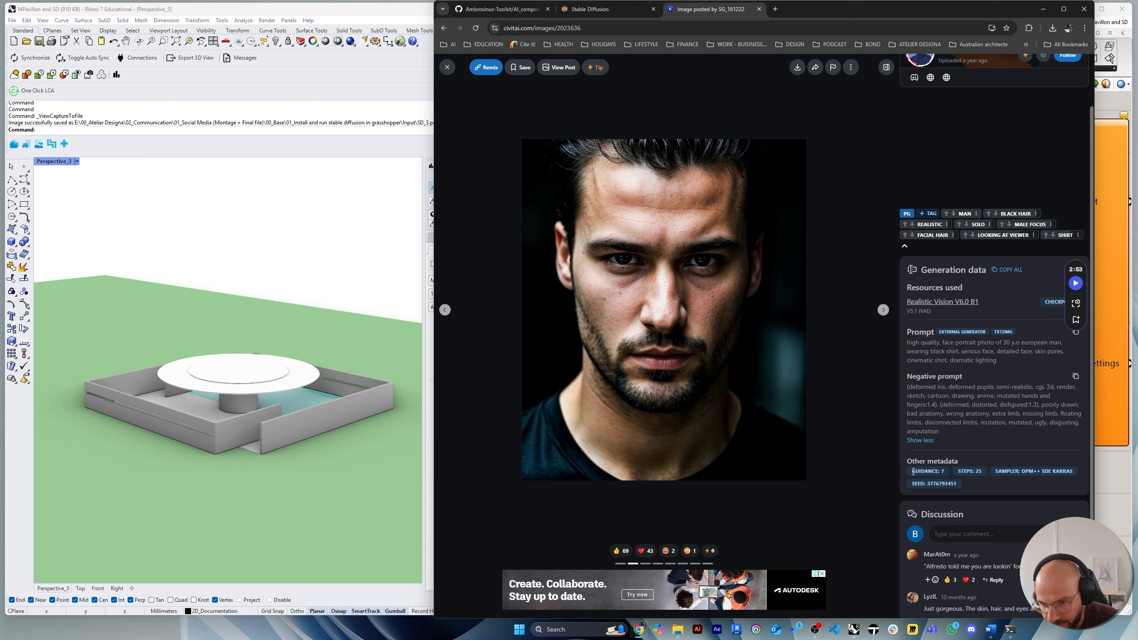
drag(912, 472, 985, 472)
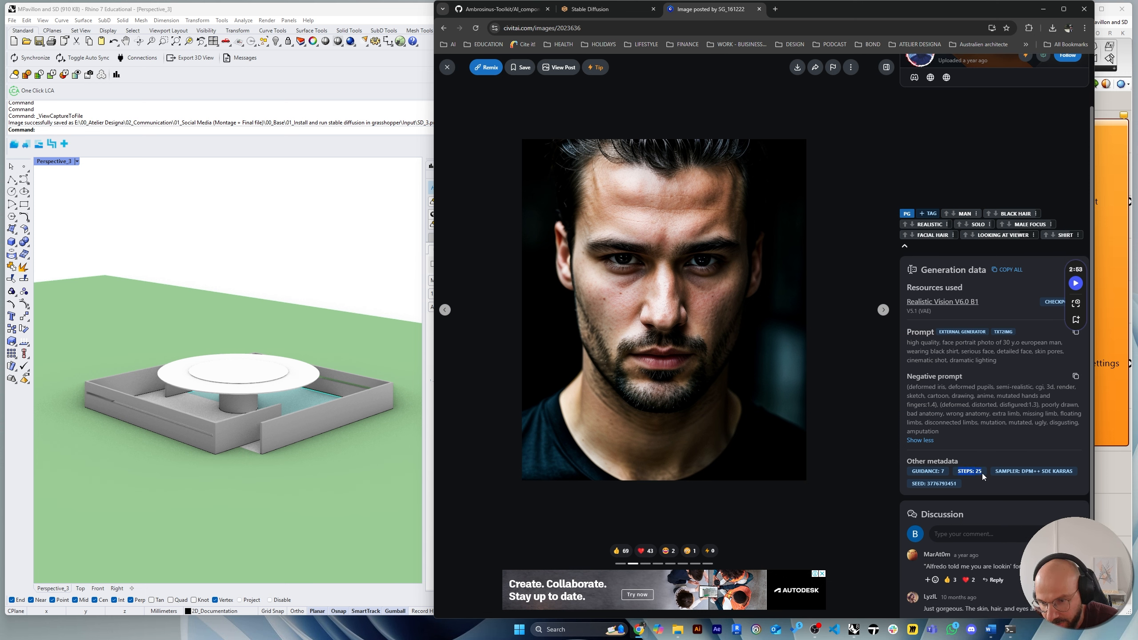
click(445, 310)
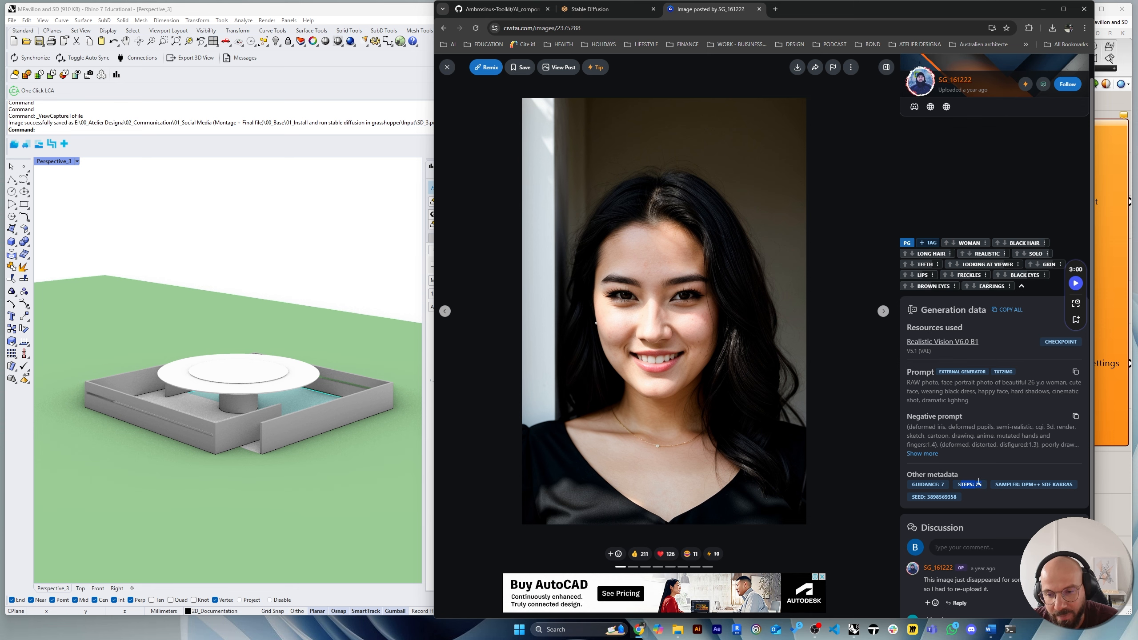
Return to Grasshopper, add a number slider set to 25 and wire it into the ControlNet component's Steps input.
click(1042, 10)
double_click(835, 388)
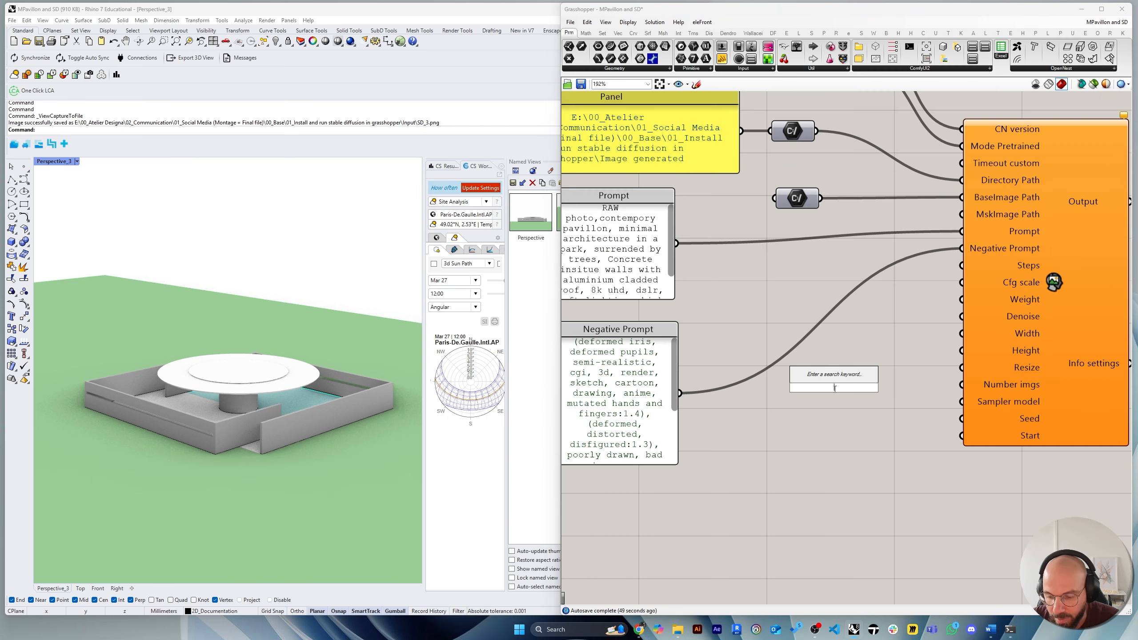
text(25)
key(Return)
drag(782, 388, 747, 315)
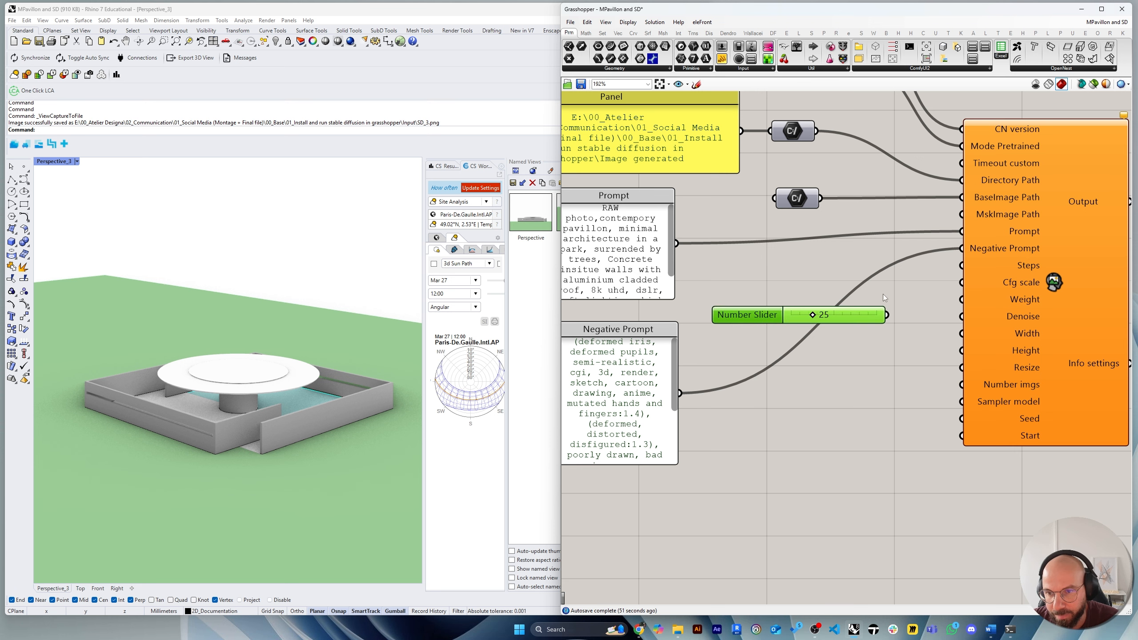
drag(887, 315, 962, 266)
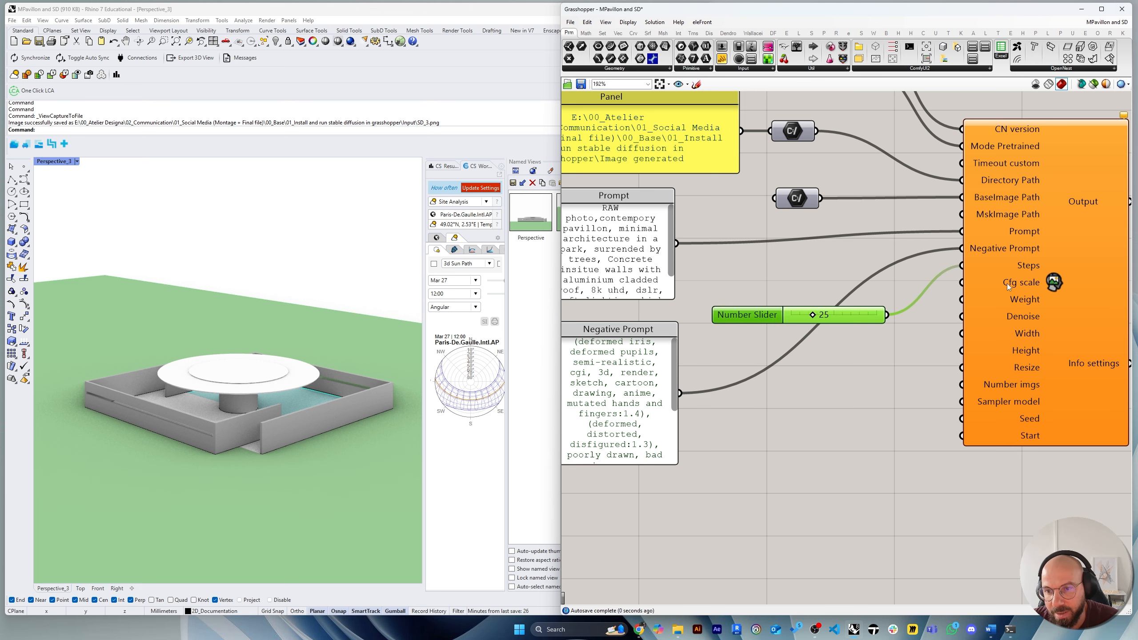
Check the sample image's guidance on Civitai, then add a Grasshopper number slider set to 7 and wire it into Cfg scale.
click(638, 630)
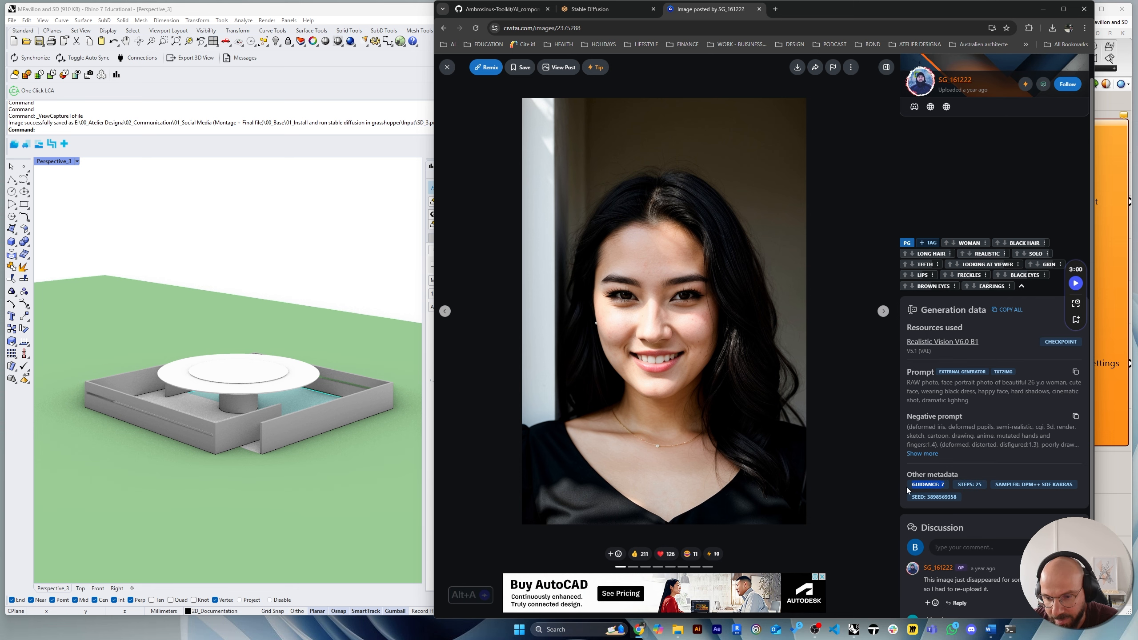
click(1040, 9)
click(869, 443)
double_click(870, 443)
text(7)
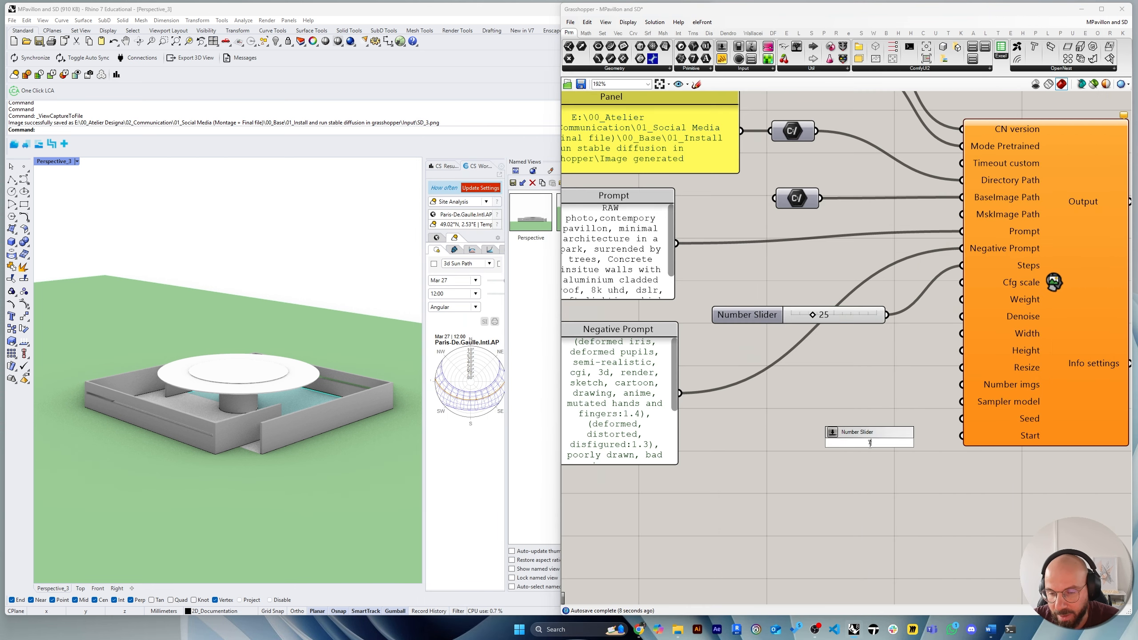
key(Return)
drag(868, 443, 782, 357)
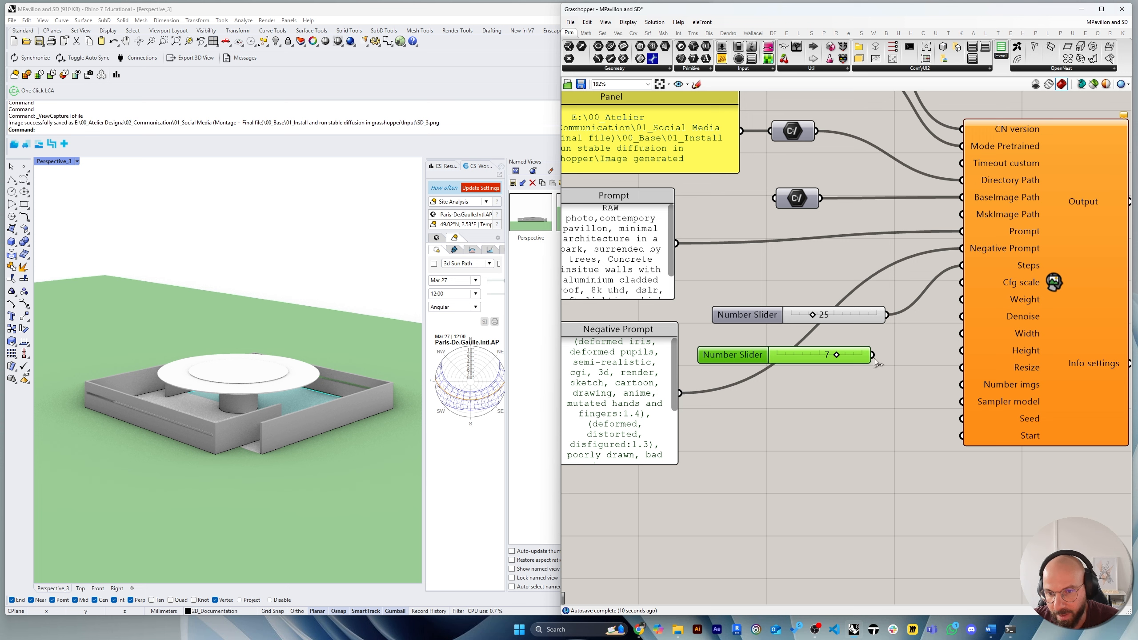
drag(873, 355, 962, 282)
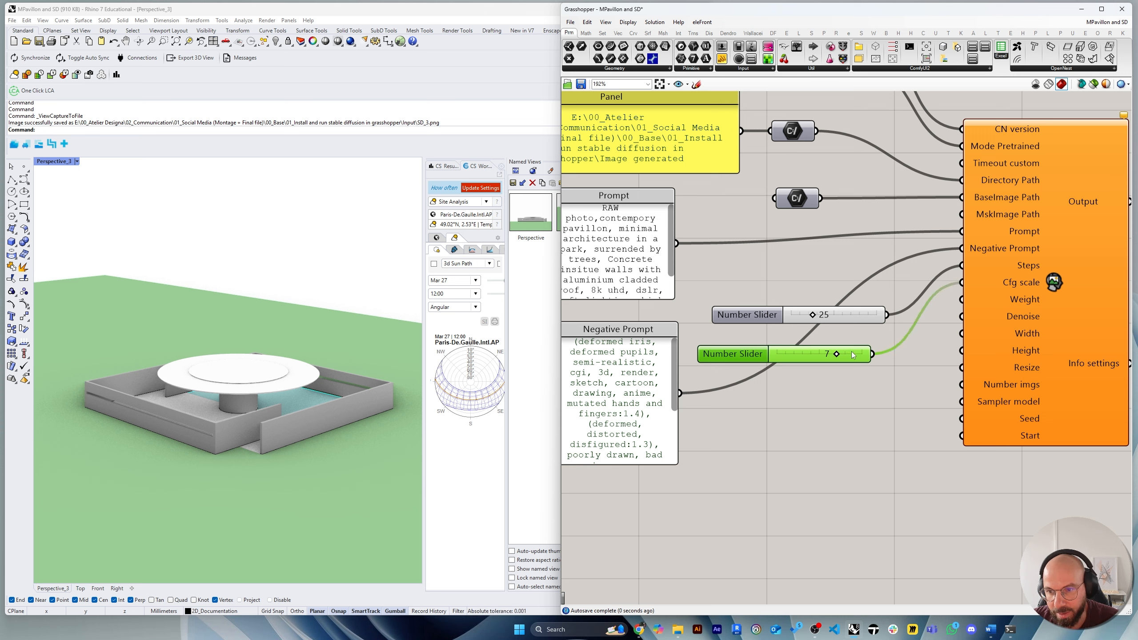
Stack the 25 and 7 sliders closely beside the component's Steps and Cfg scale inputs.
drag(853, 355, 865, 266)
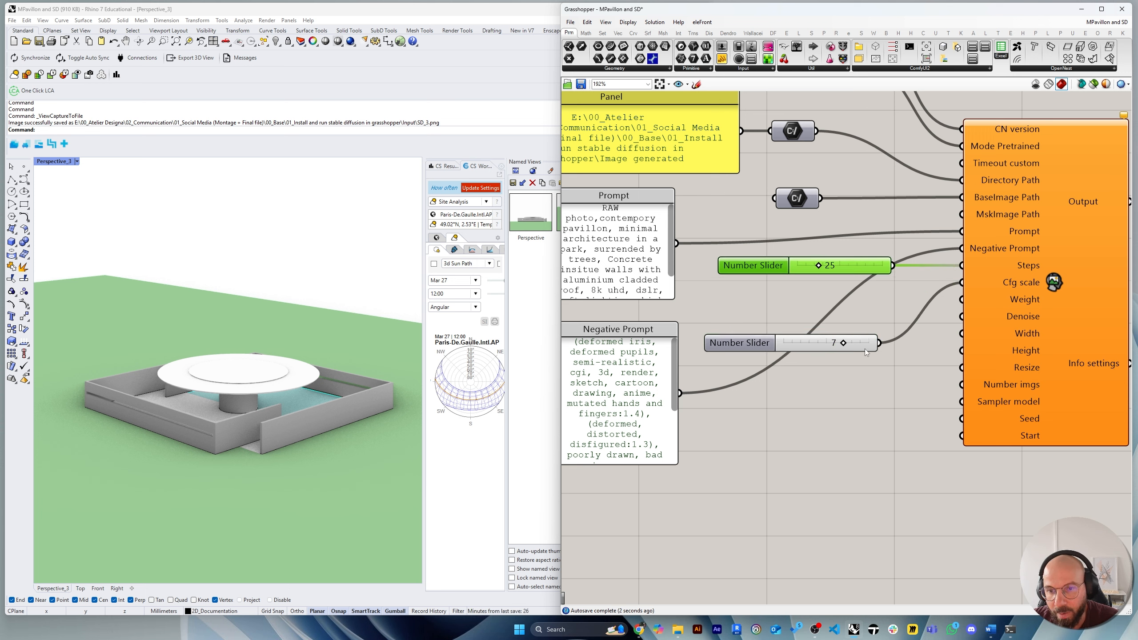
drag(867, 350, 878, 301)
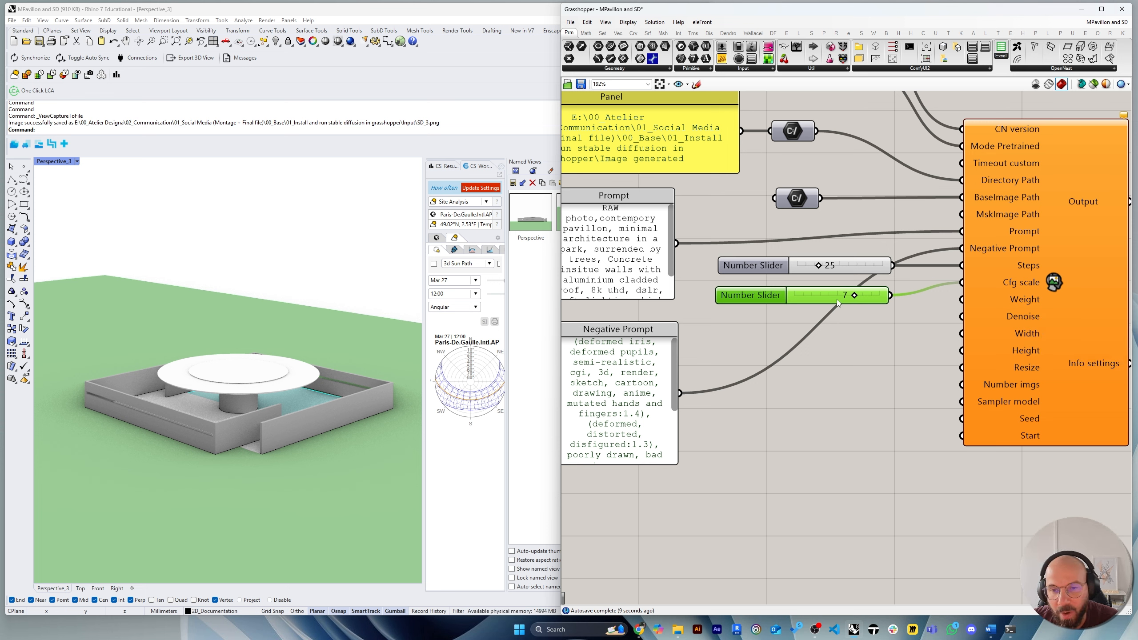
drag(866, 299, 869, 291)
right_drag(869, 291, 846, 370)
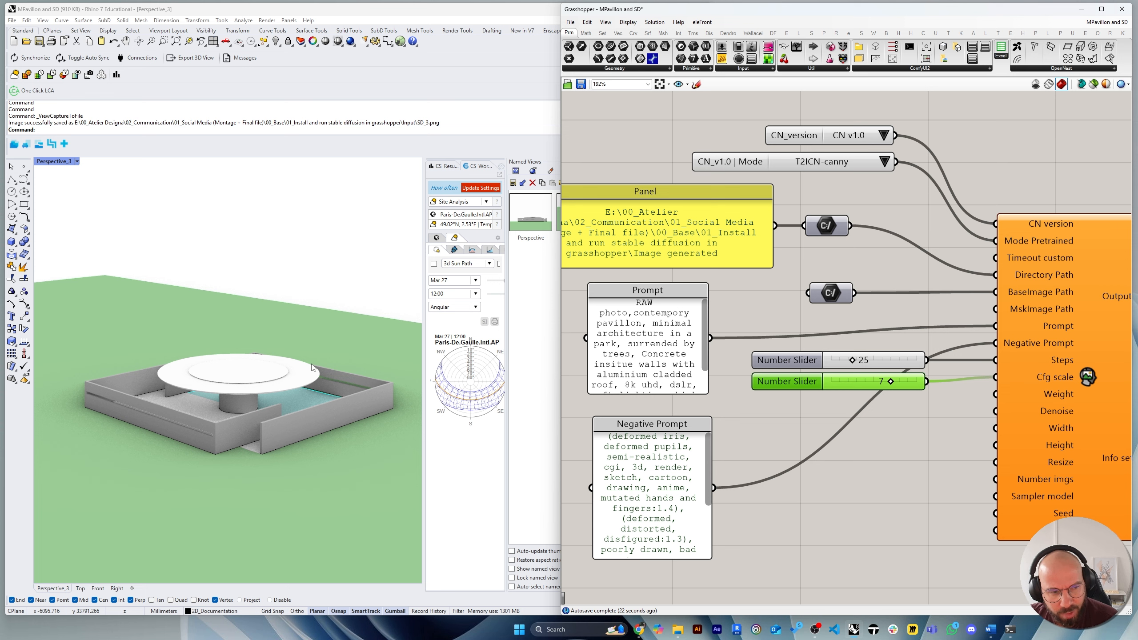
Add a number slider set to 1 just below the Cfg scale slider and wire it into the Weight input.
click(845, 468)
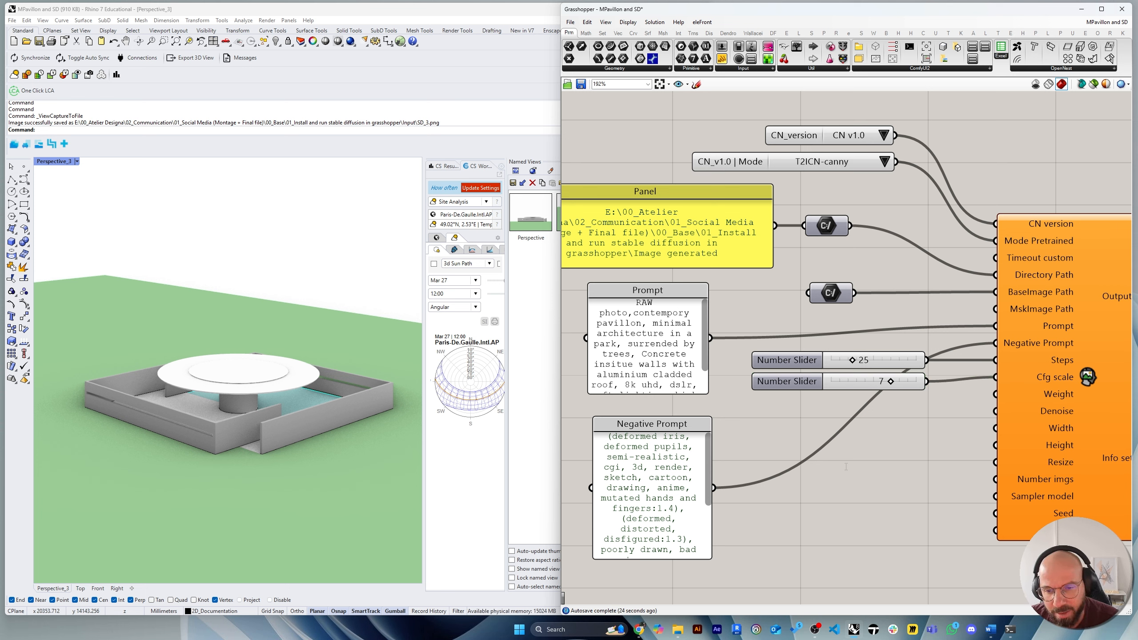
double_click(846, 467)
text(1)
key(Return)
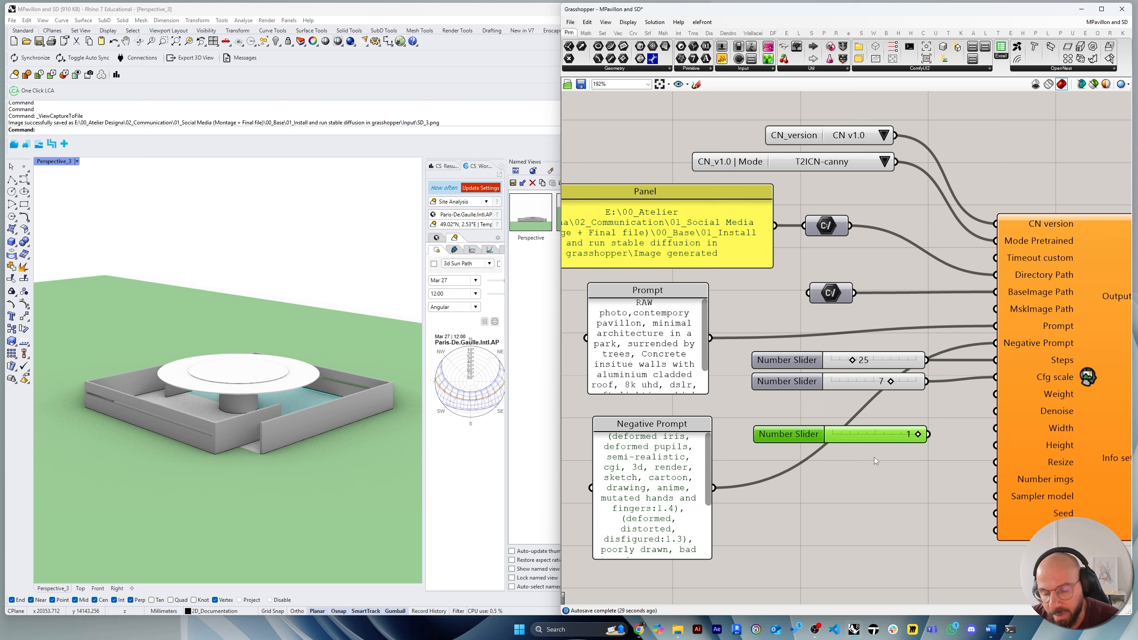
drag(873, 431, 886, 410)
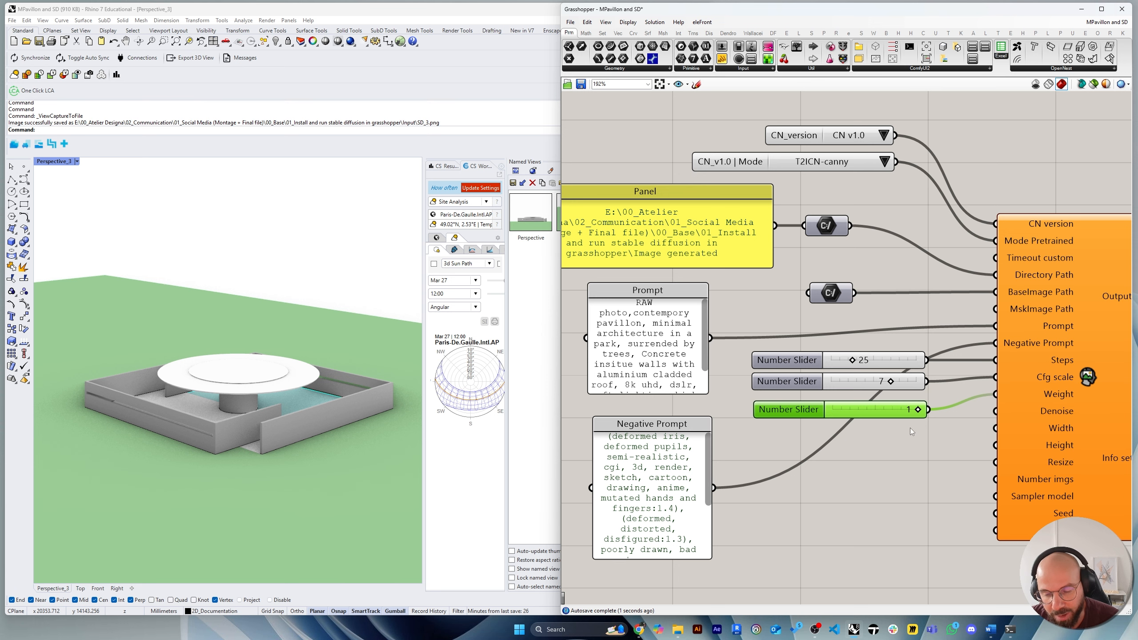
right_drag(890, 444, 891, 424)
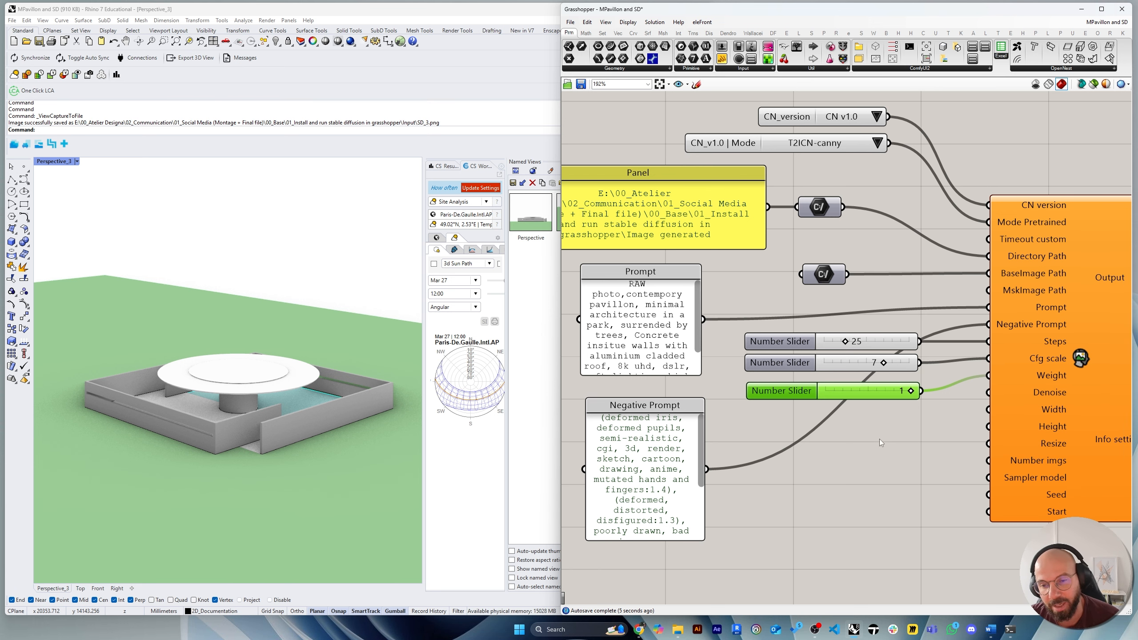
mouse_move(836, 395)
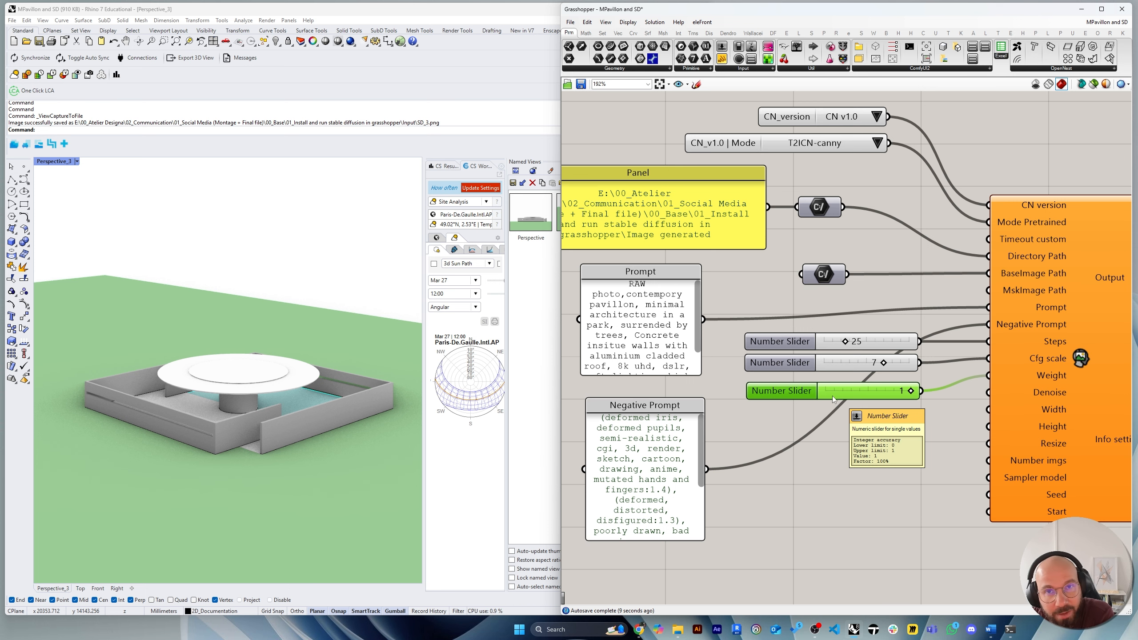
right_drag(883, 400, 881, 385)
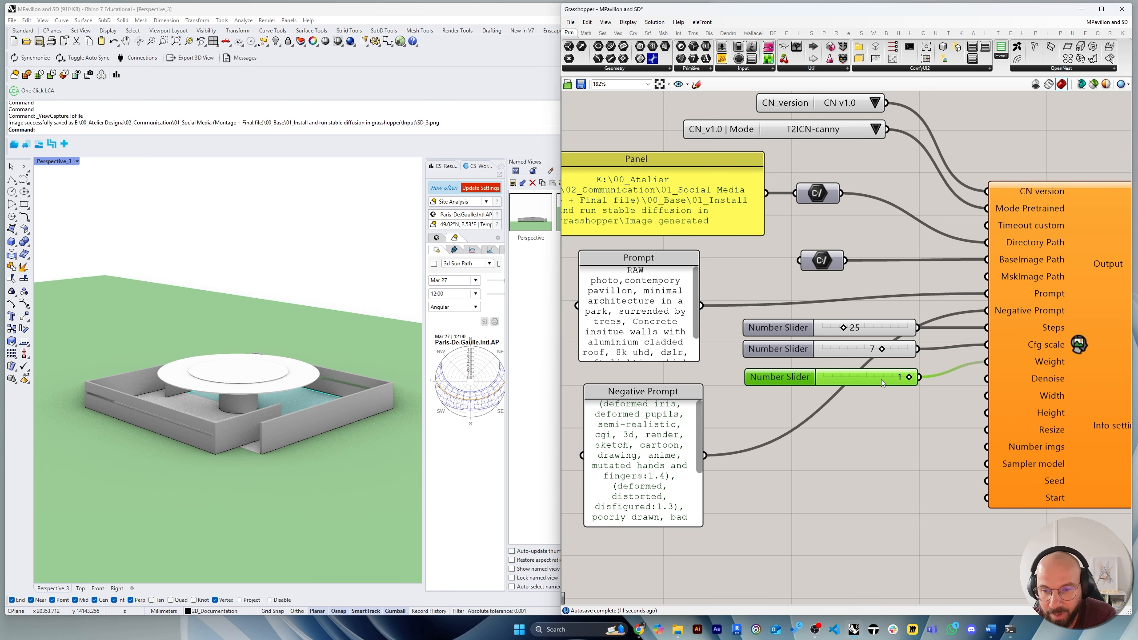
drag(881, 379, 881, 376)
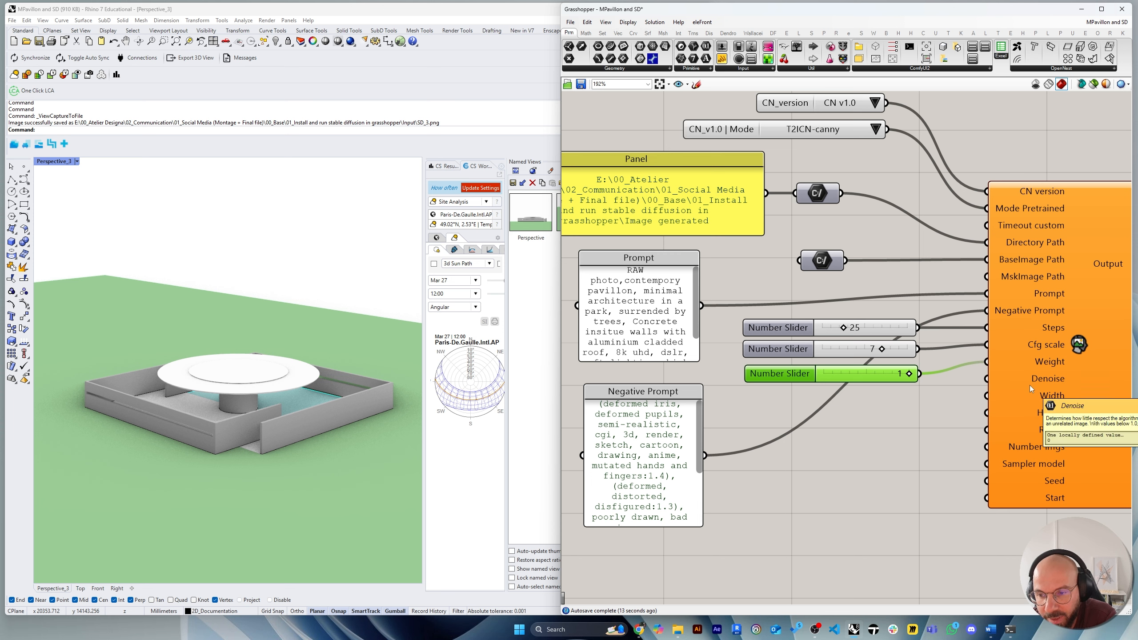
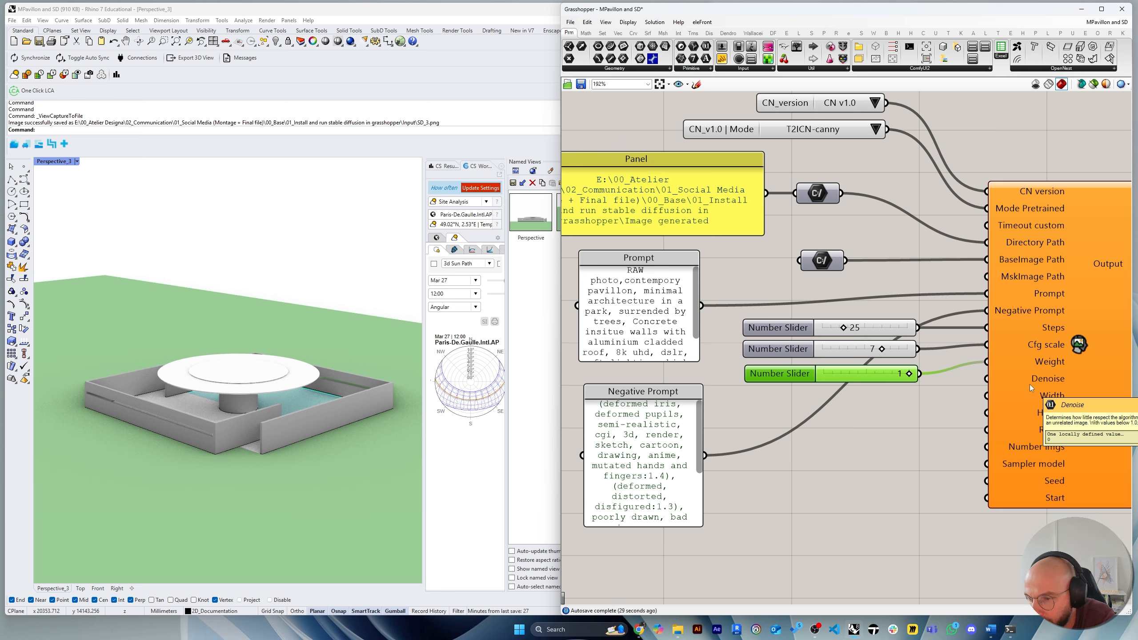
Add a number slider set to 0.2 and place it just below the Weight slider, near the Denoise input.
double_click(891, 417)
text(0.)
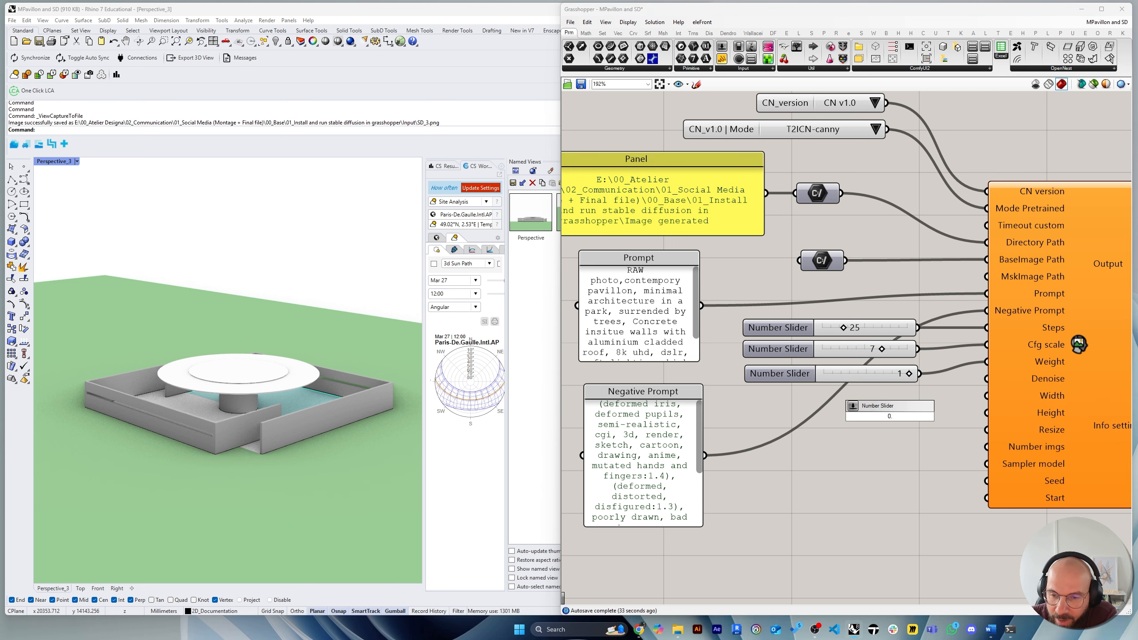
text(2)
key(Return)
drag(951, 418, 906, 399)
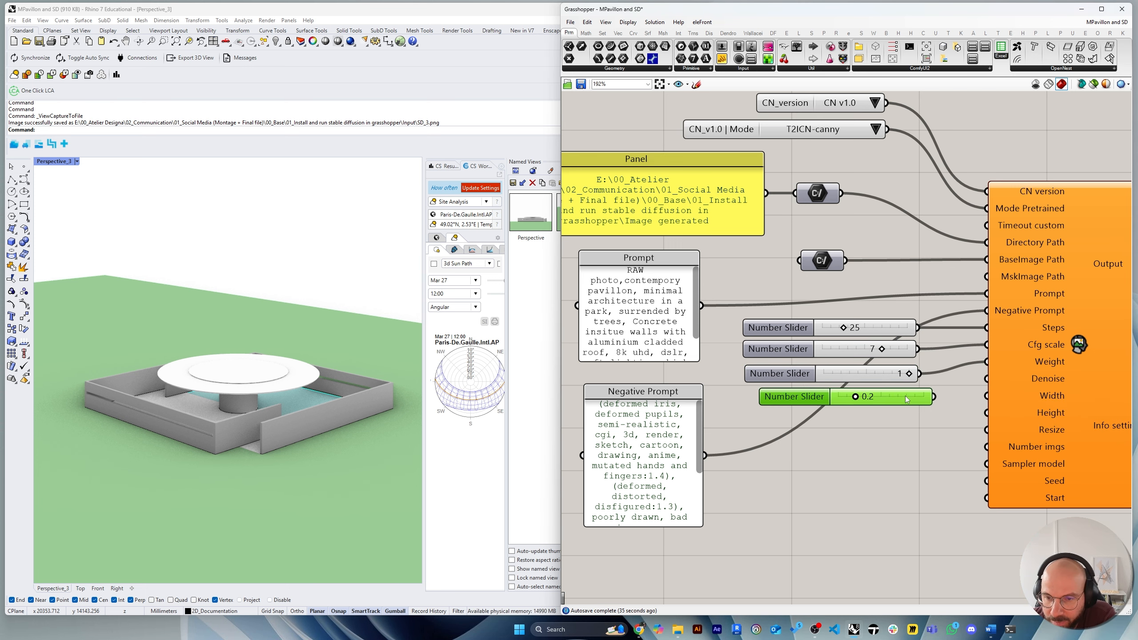
scroll(998, 367, down, 4)
scroll(288, 424, down, 3)
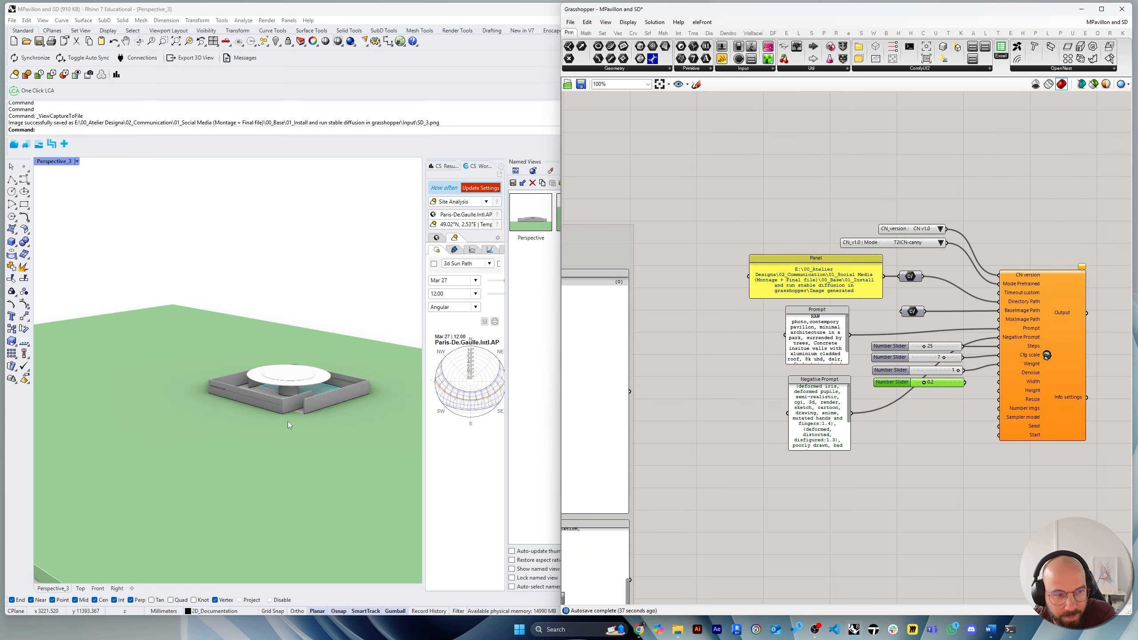
Set the number slider feeding the Denoise input of the older ControlNET v1.0 component to 0.2.
scroll(288, 422, up, 3)
scroll(1047, 381, down, 2)
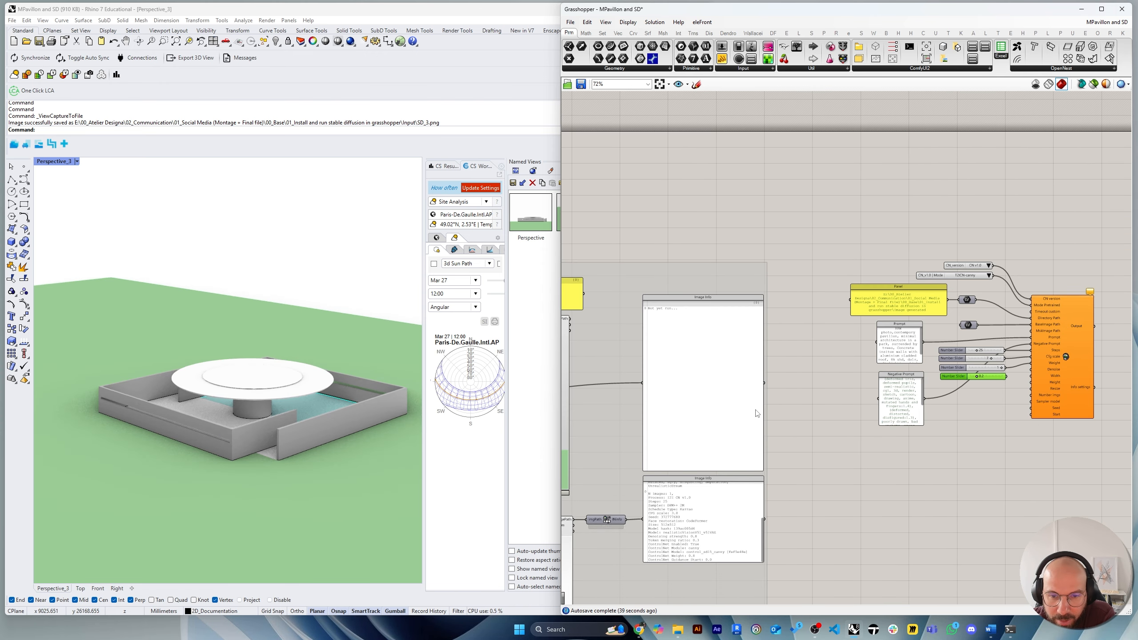
right_drag(673, 402, 1121, 315)
right_drag(686, 374, 779, 388)
scroll(686, 340, up, 3)
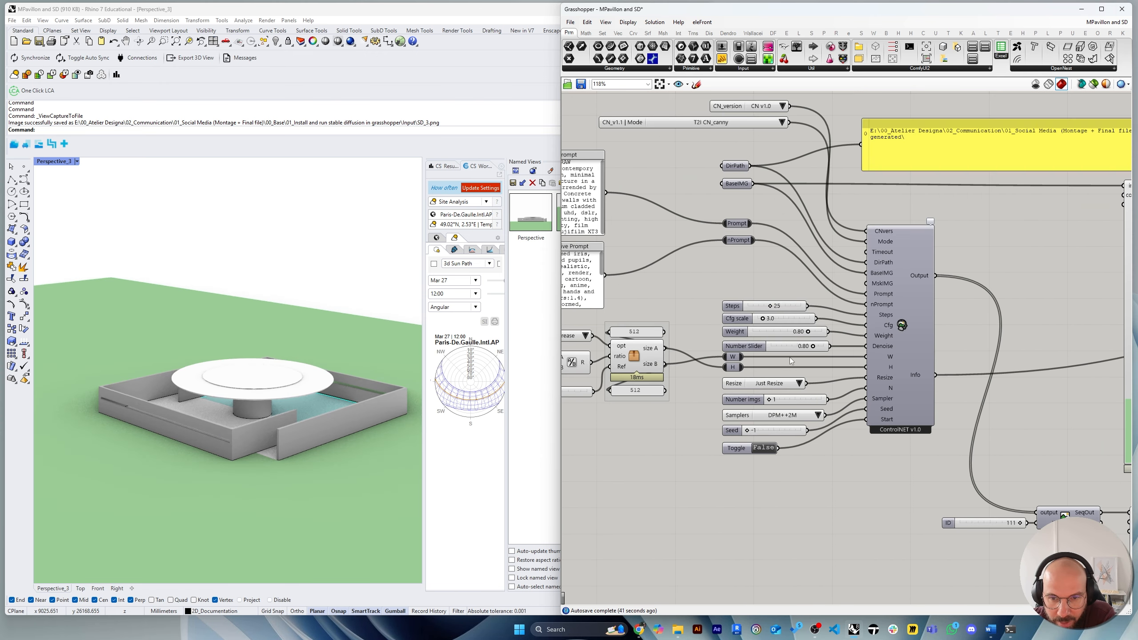
scroll(786, 351, up, 1)
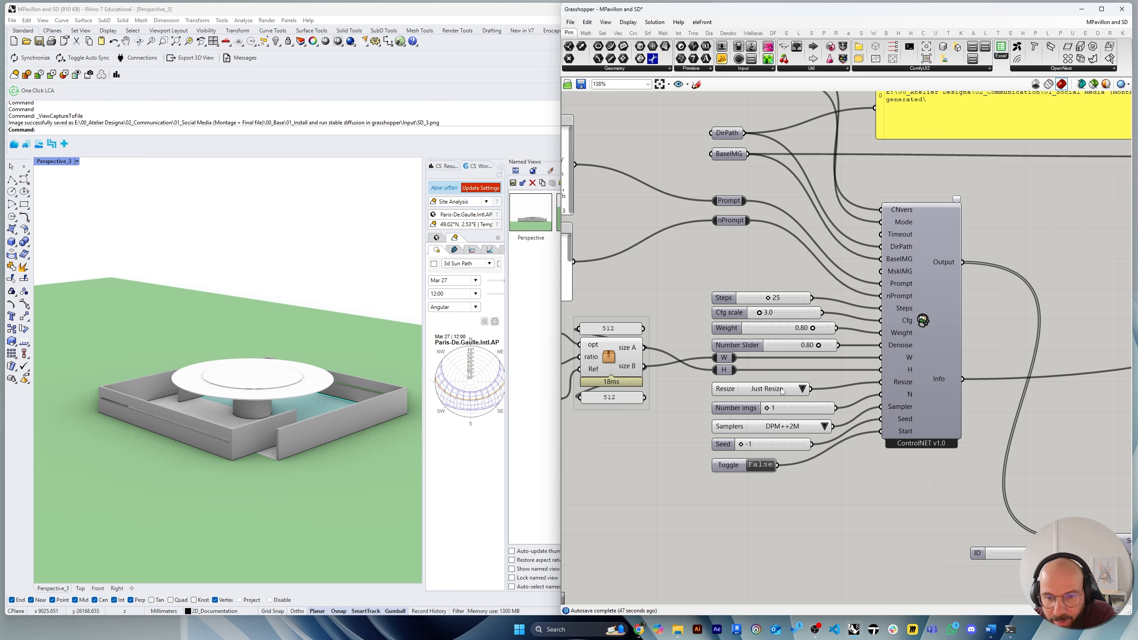
click(795, 346)
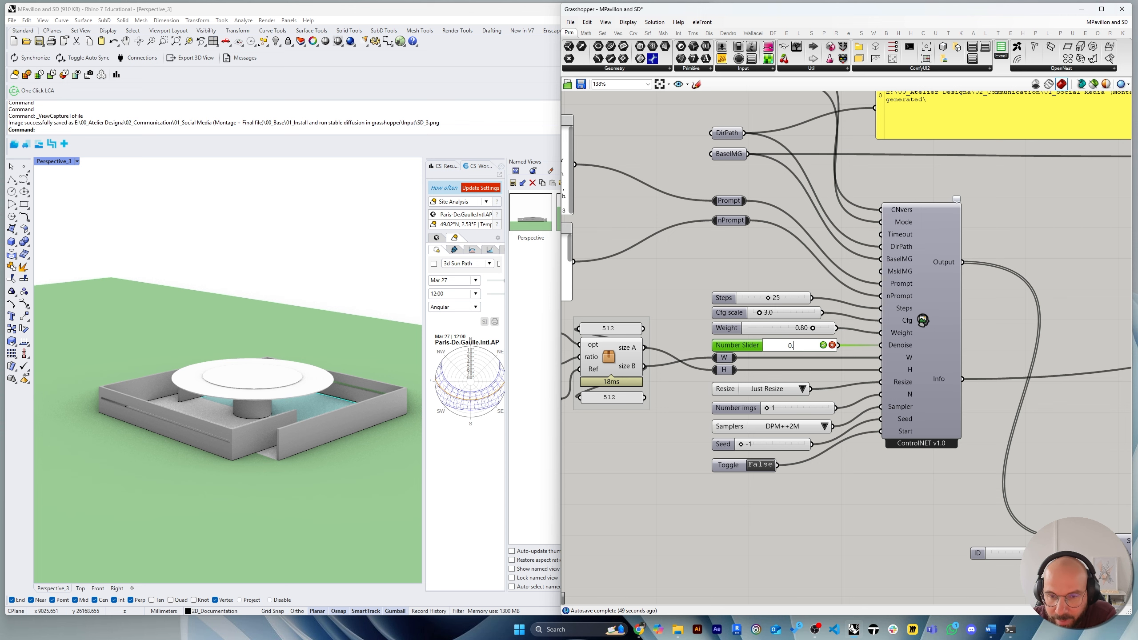
double_click(794, 345)
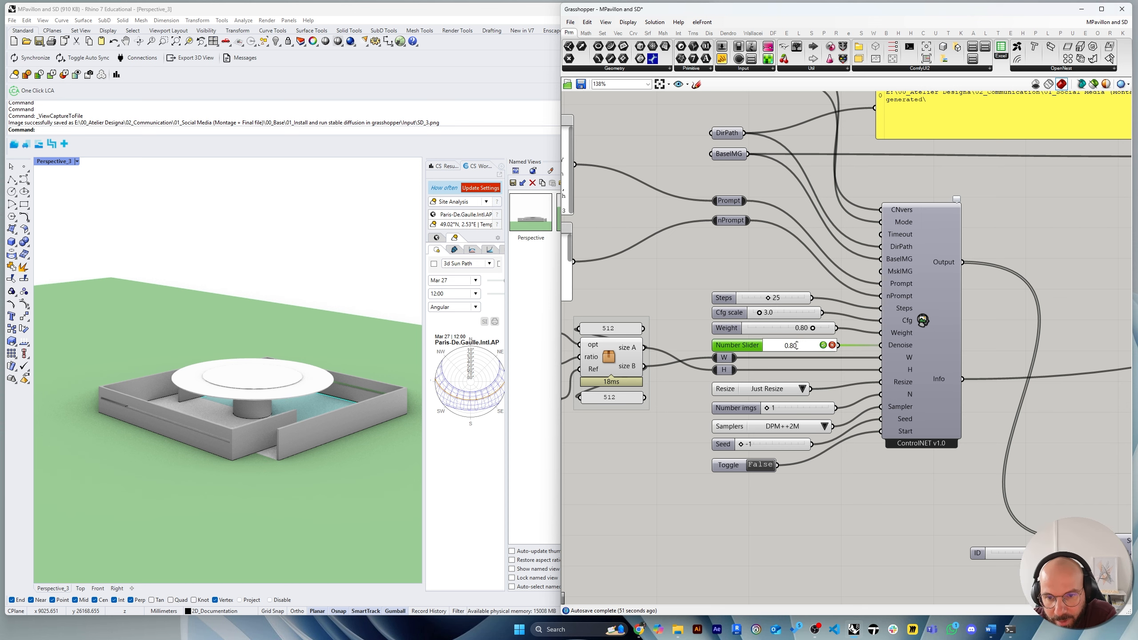
text(2)
key(Return)
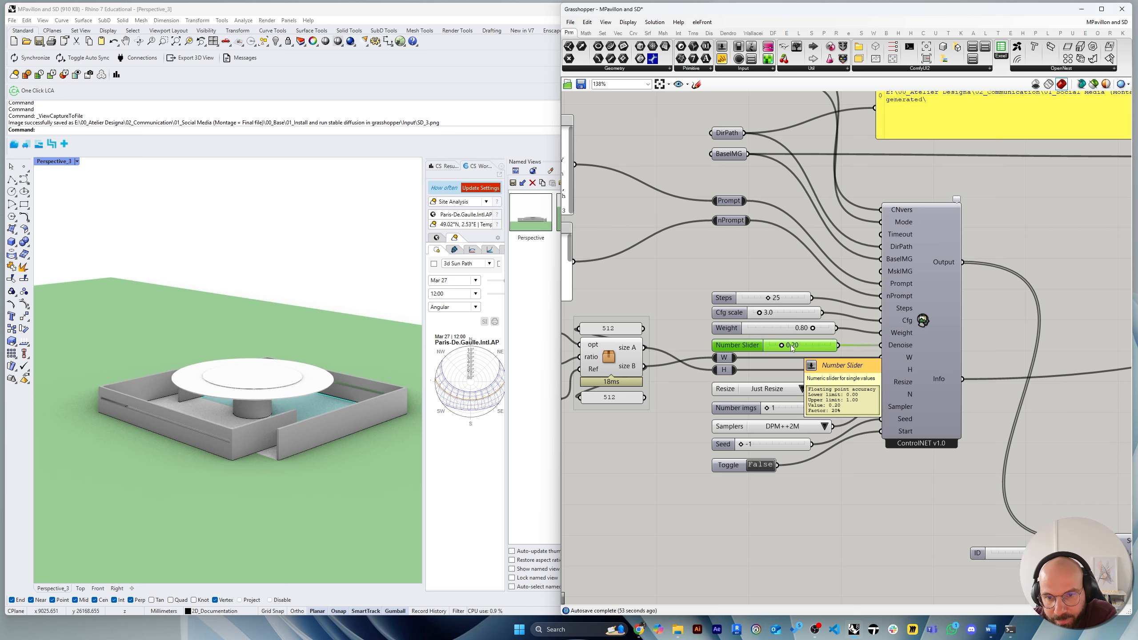
Return to the new ControlNet component and wire its 0.2 number slider into the Denoise input.
scroll(791, 345, down, 4)
scroll(834, 372, down, 1)
right_drag(925, 377, 692, 362)
scroll(692, 361, down, 1)
right_drag(1009, 372, 657, 360)
scroll(900, 304, up, 5)
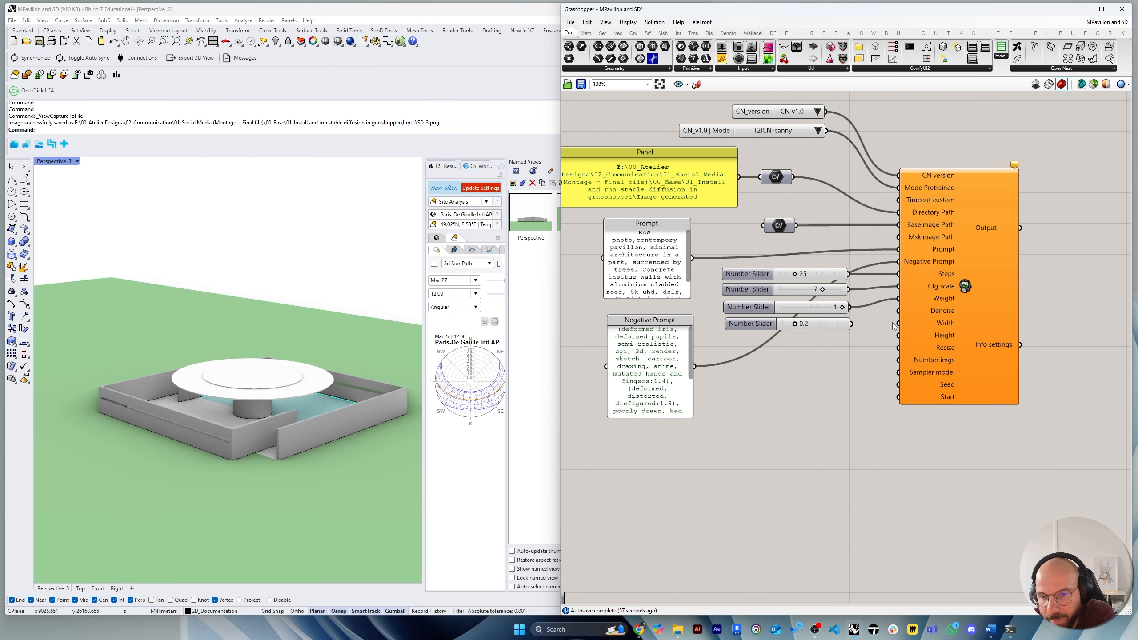
drag(852, 324, 930, 327)
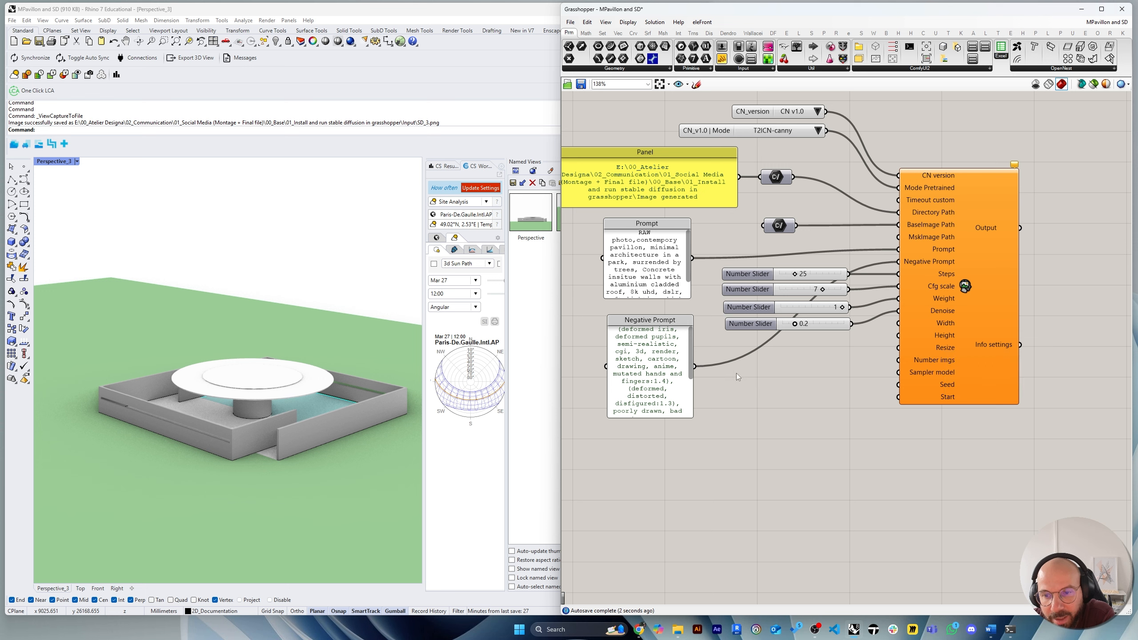
Add a number slider set to 512, wire it into both Width and Height, and stack it just below the Denoise slider.
mouse_move(932, 322)
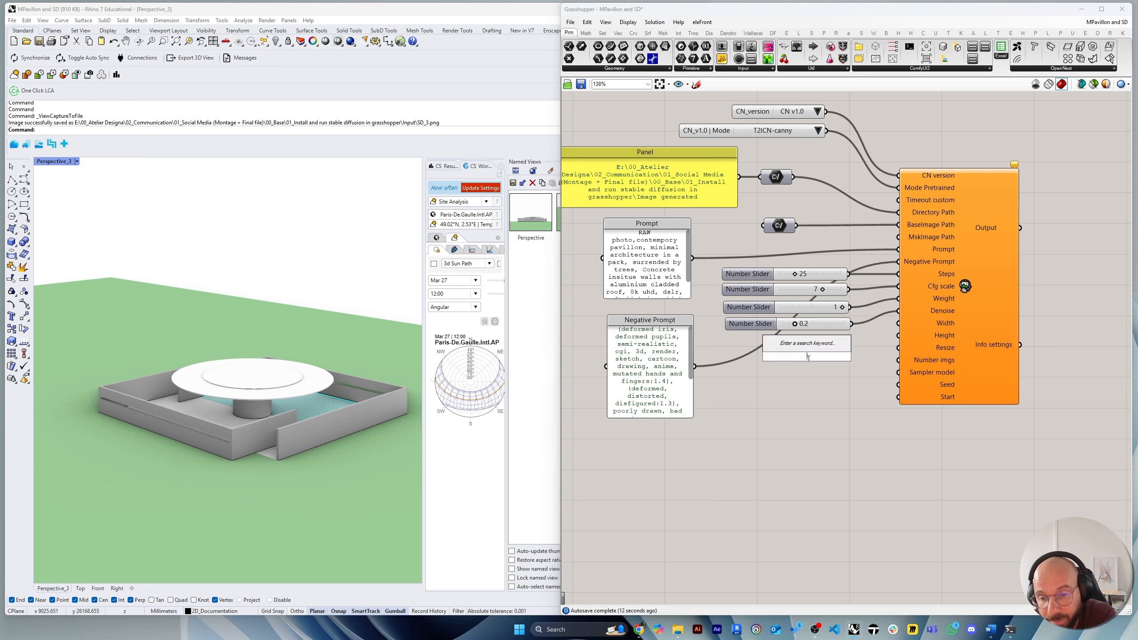
double_click(807, 357)
text(512)
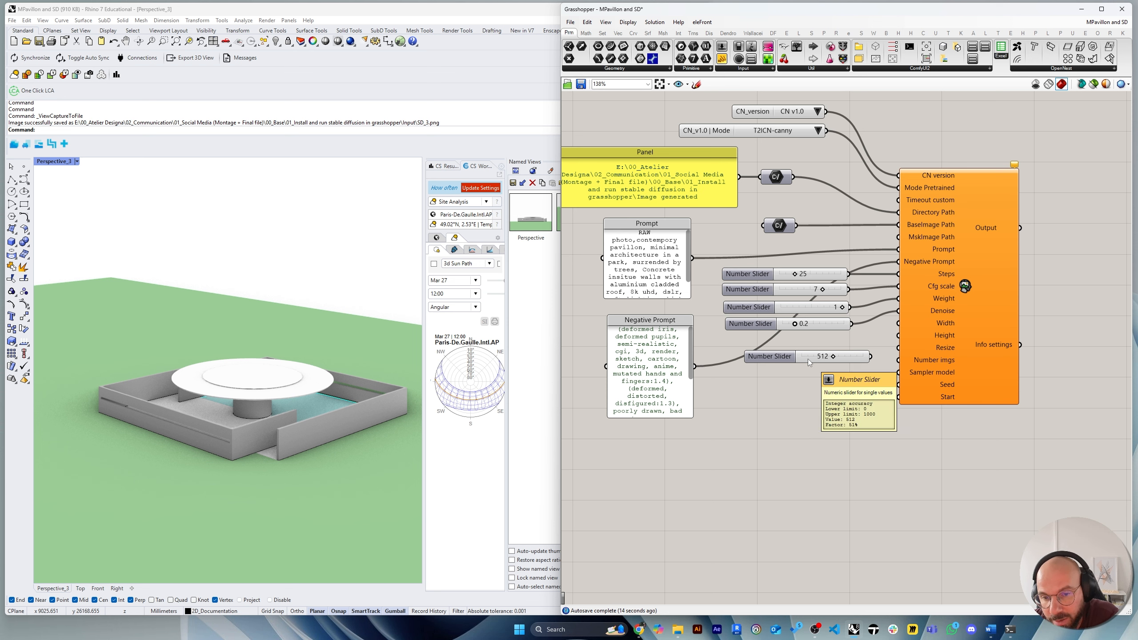
key(Return)
drag(854, 344, 904, 336)
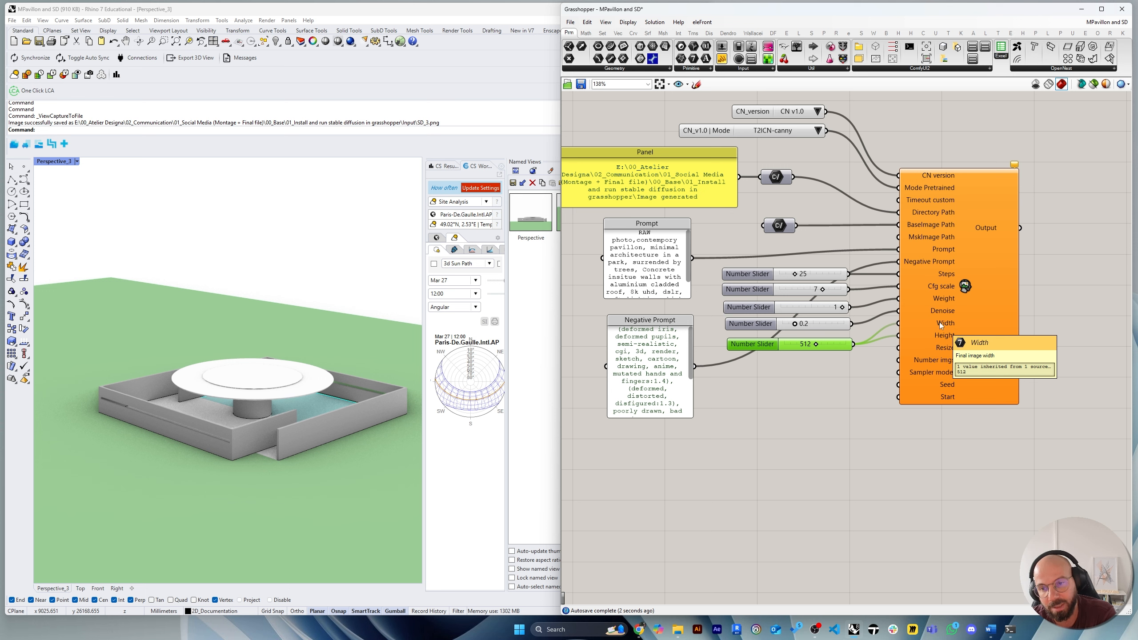
drag(837, 345, 838, 343)
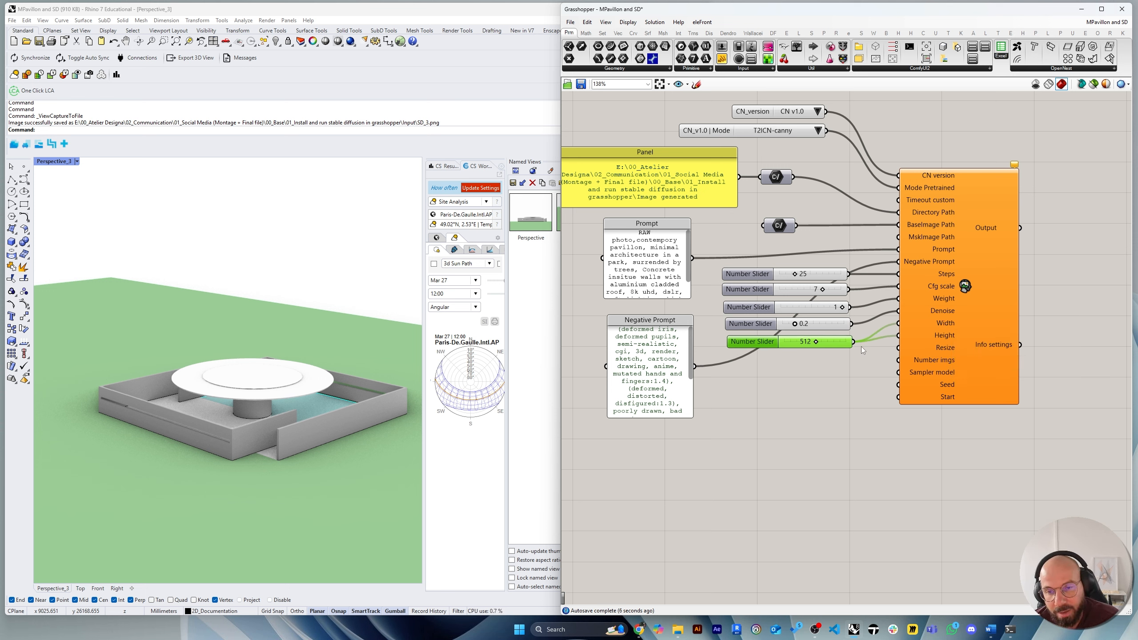
drag(841, 346, 841, 343)
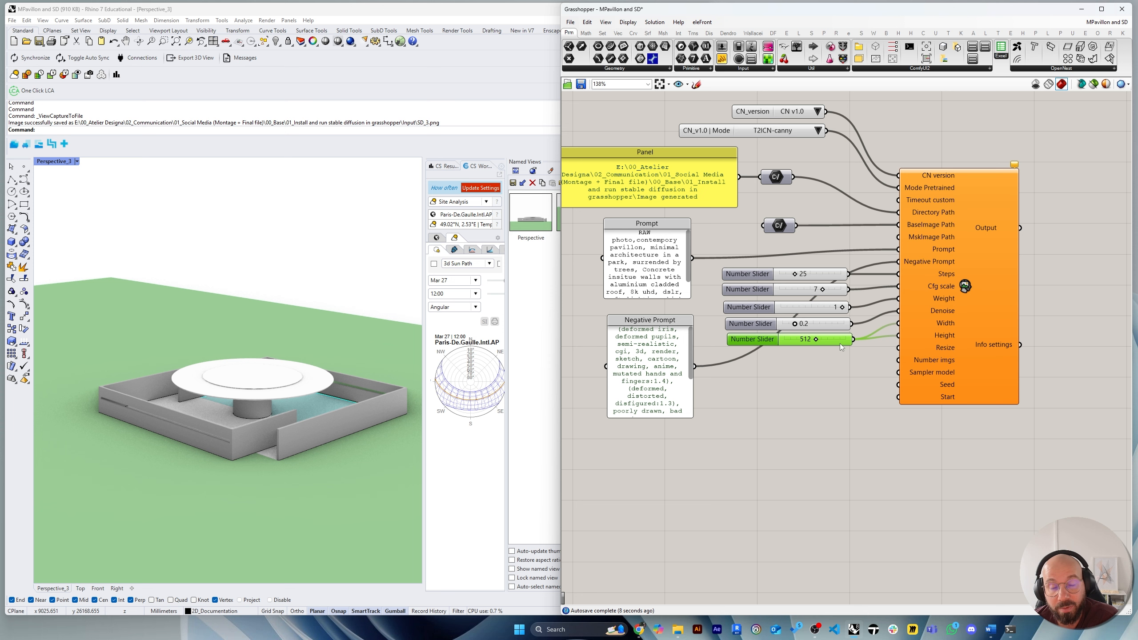
click(838, 366)
Duplicate the Mode value list, wire the copy into Resize with Just Resize selected, and place it below the 512 slider.
mouse_move(941, 348)
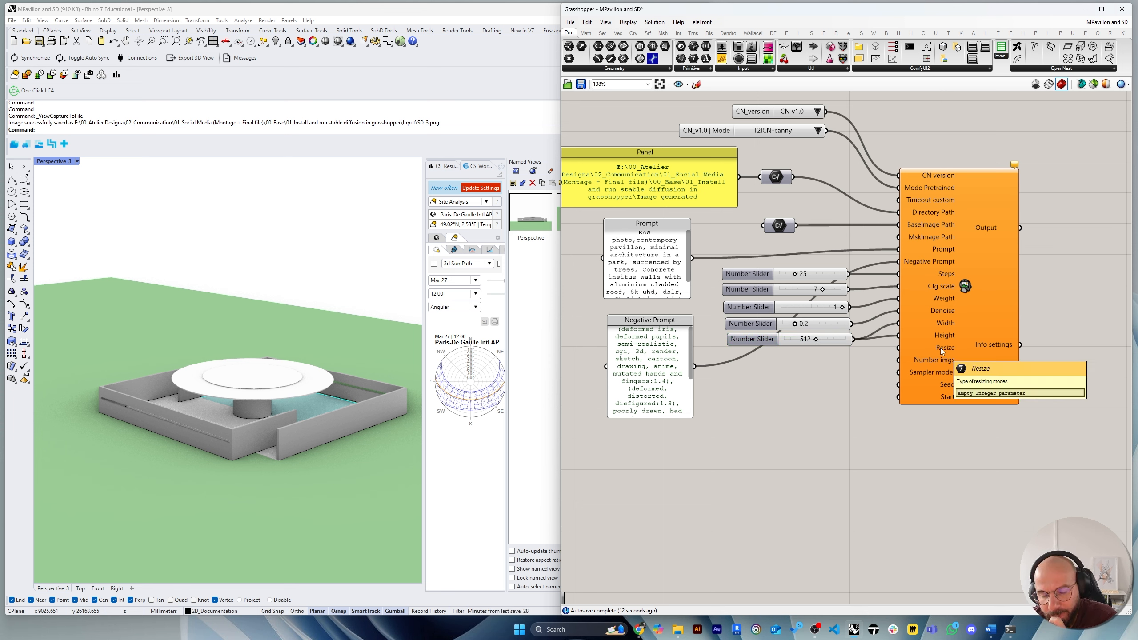
click(725, 132)
key(ctrl+c)
key(ctrl+v)
drag(729, 136, 720, 443)
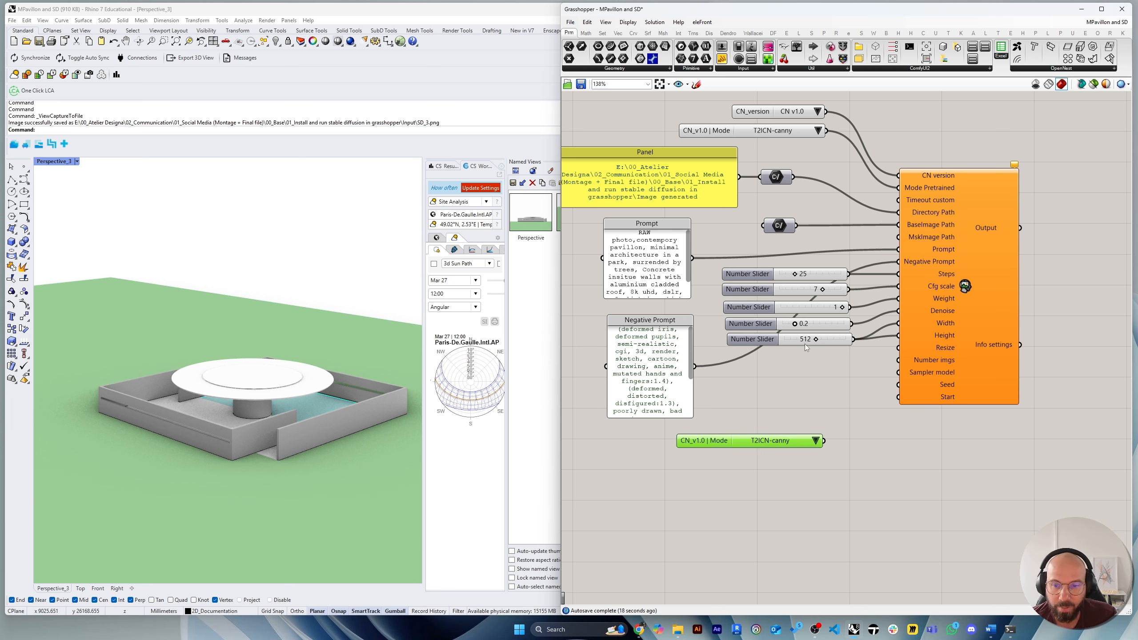
drag(824, 440, 900, 355)
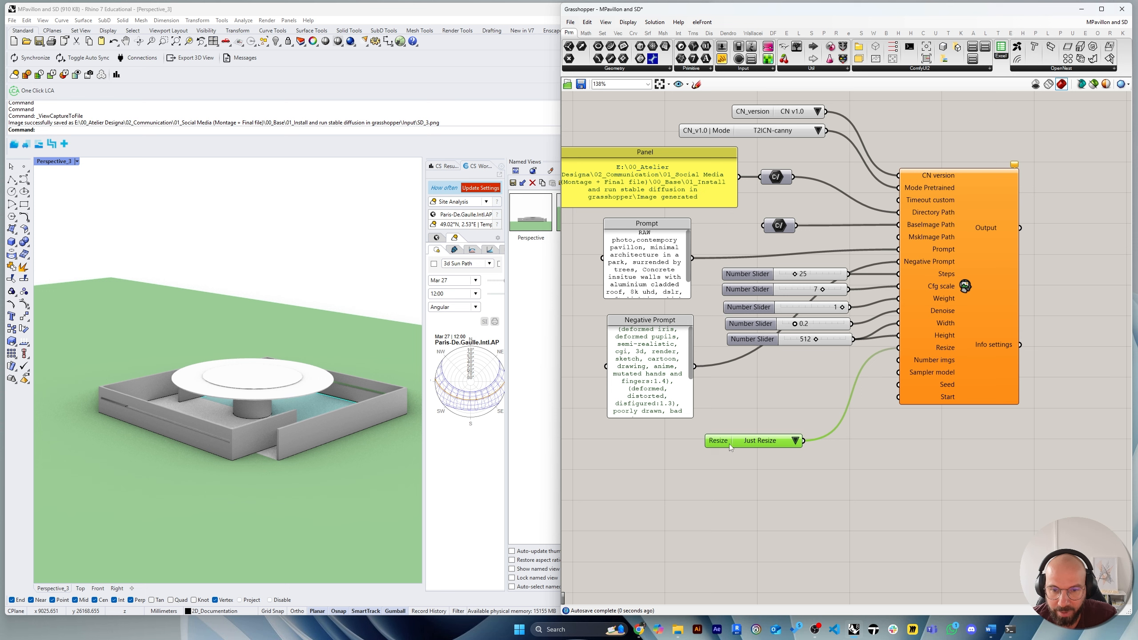
drag(730, 446, 738, 362)
click(817, 363)
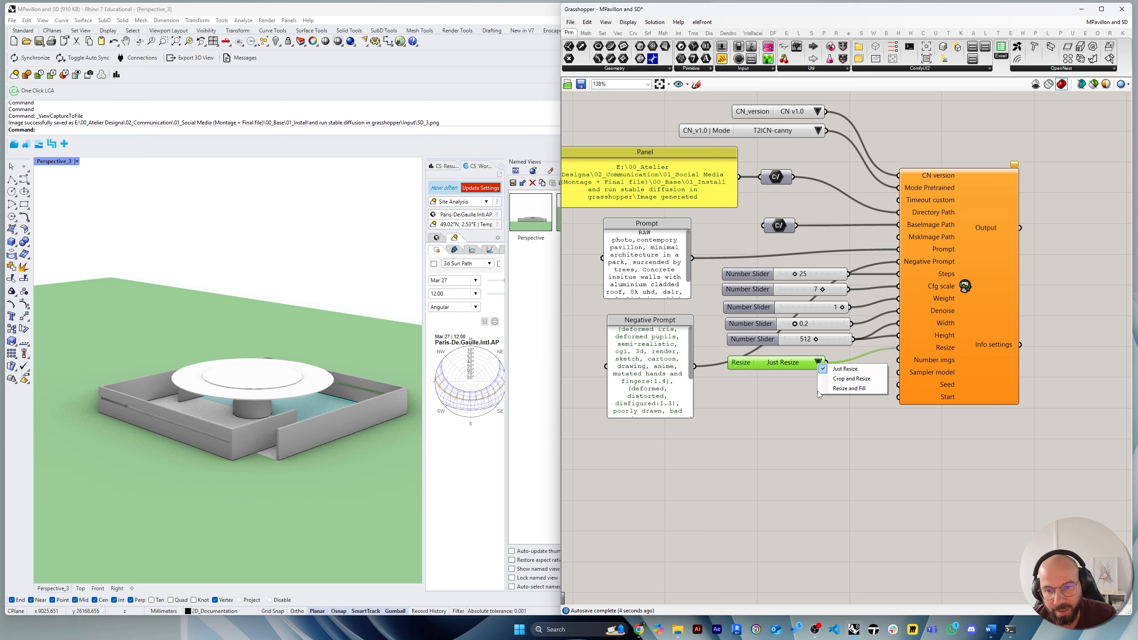
click(857, 372)
Replace the extra Resize list on Number imgs with a wired number slider set to 1, stacked just below the remaining Resize list.
drag(808, 367, 898, 360)
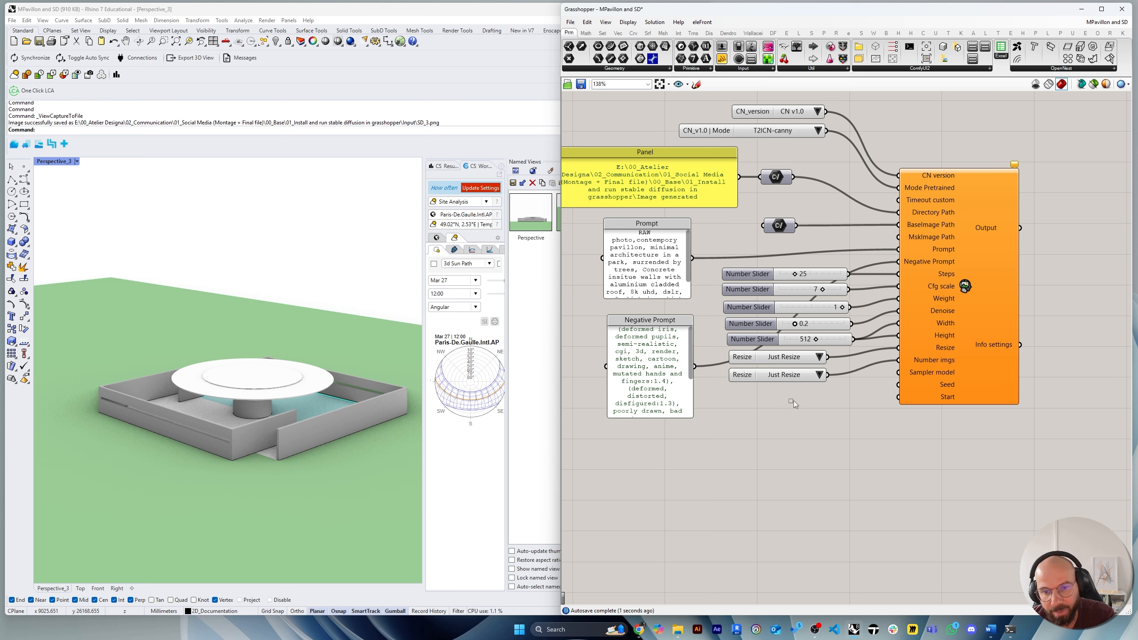
key(Delete)
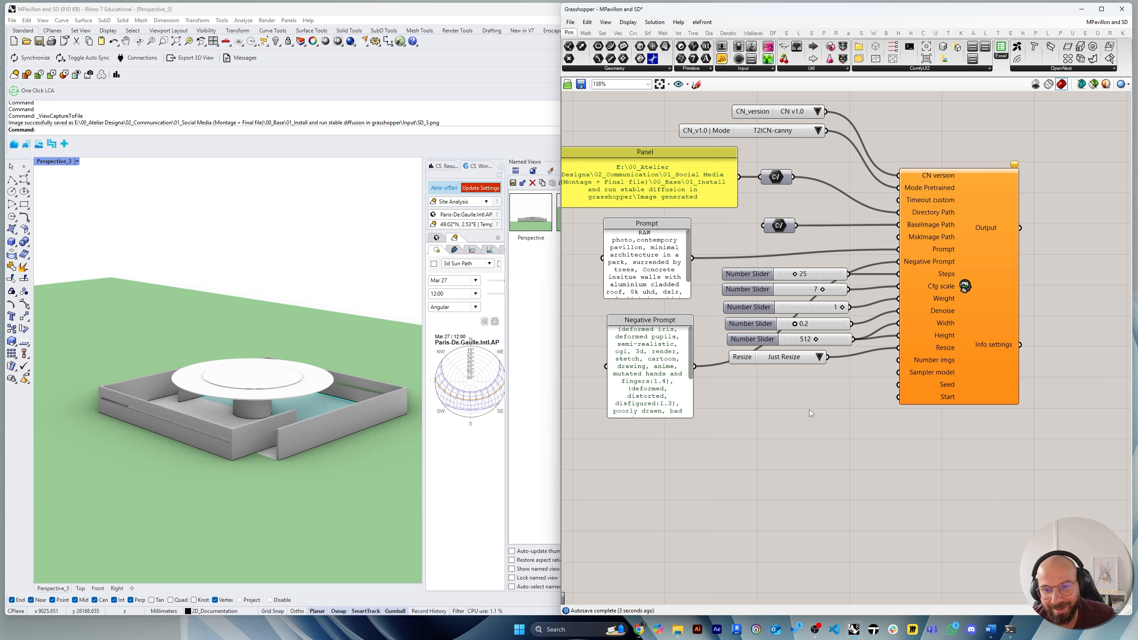
double_click(788, 365)
text(5)
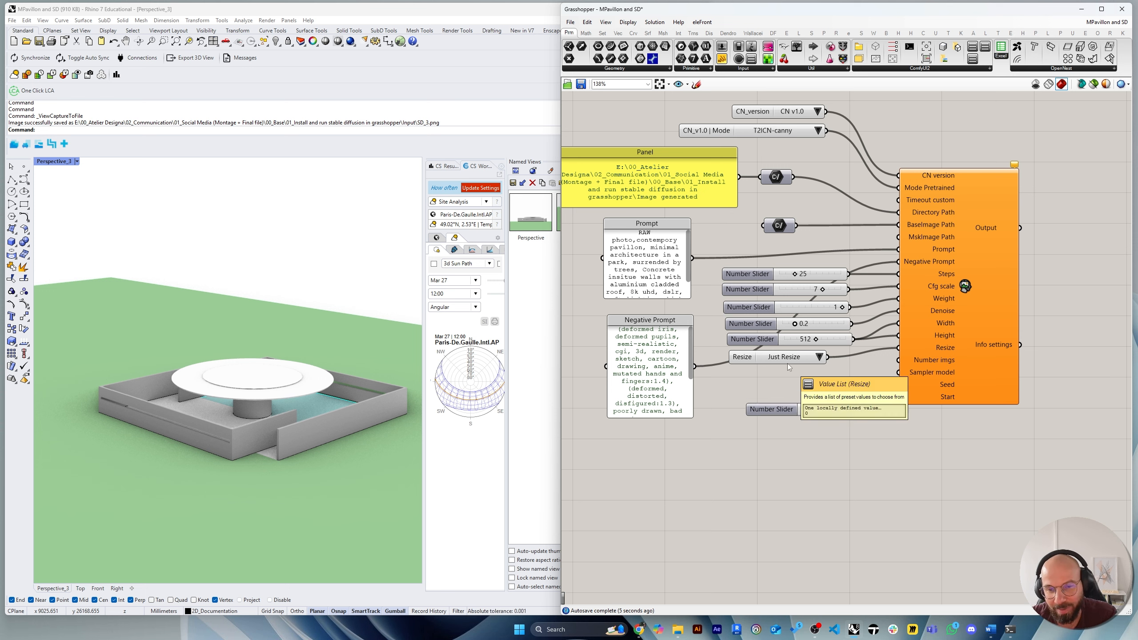
key(Return)
drag(771, 365, 800, 379)
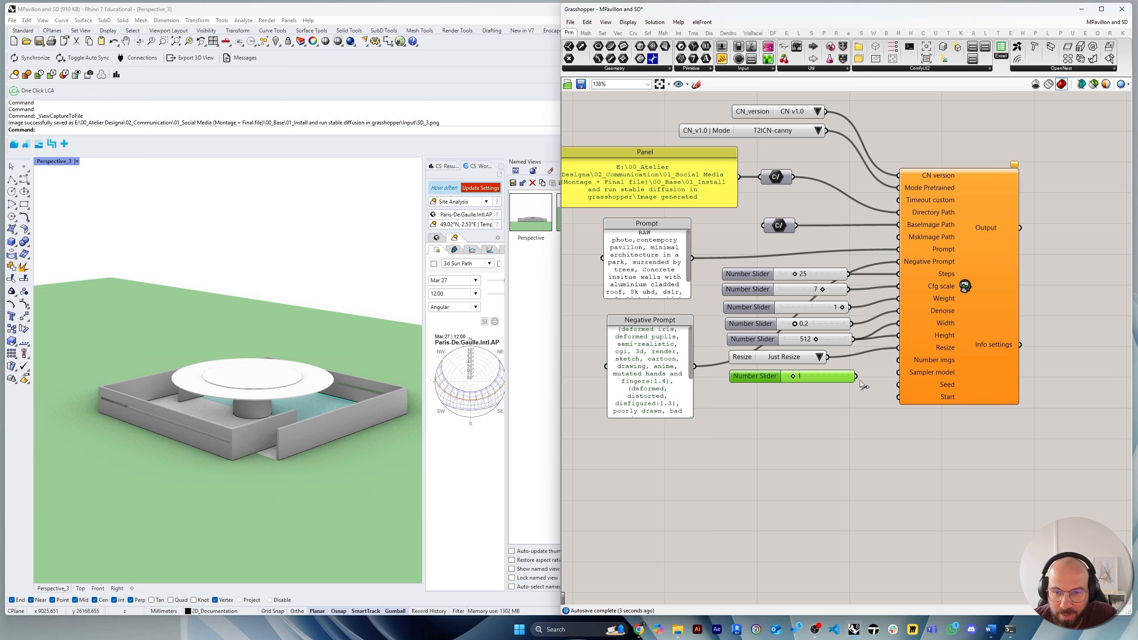
mouse_move(856, 376)
mouse_down()
mouse_move(898, 360)
mouse_move(845, 376)
mouse_up()
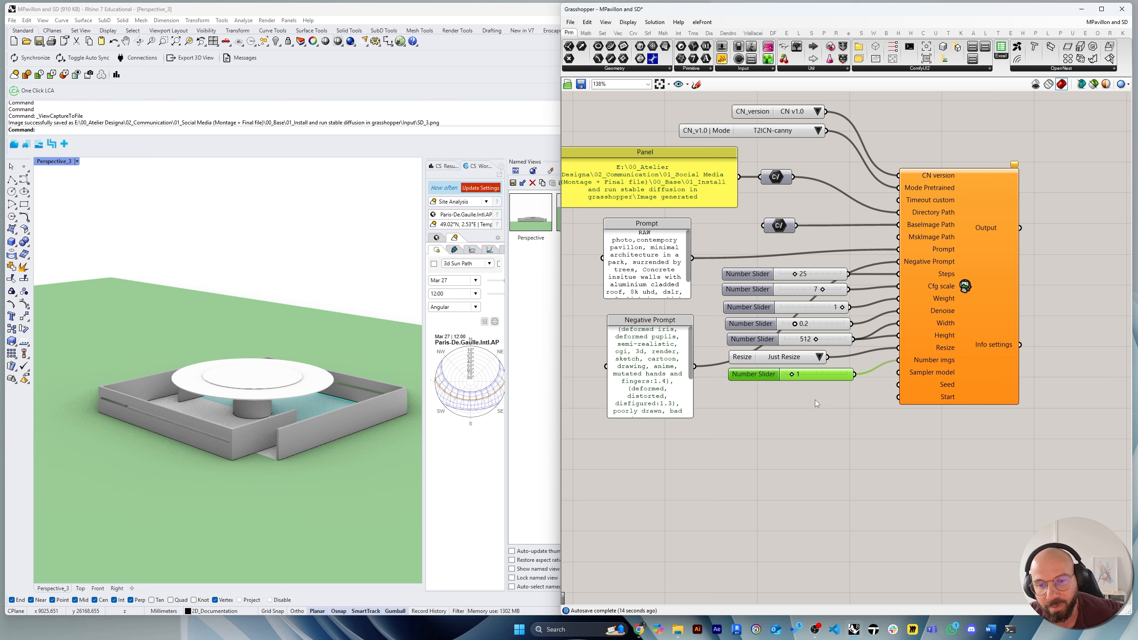
drag(822, 377, 820, 374)
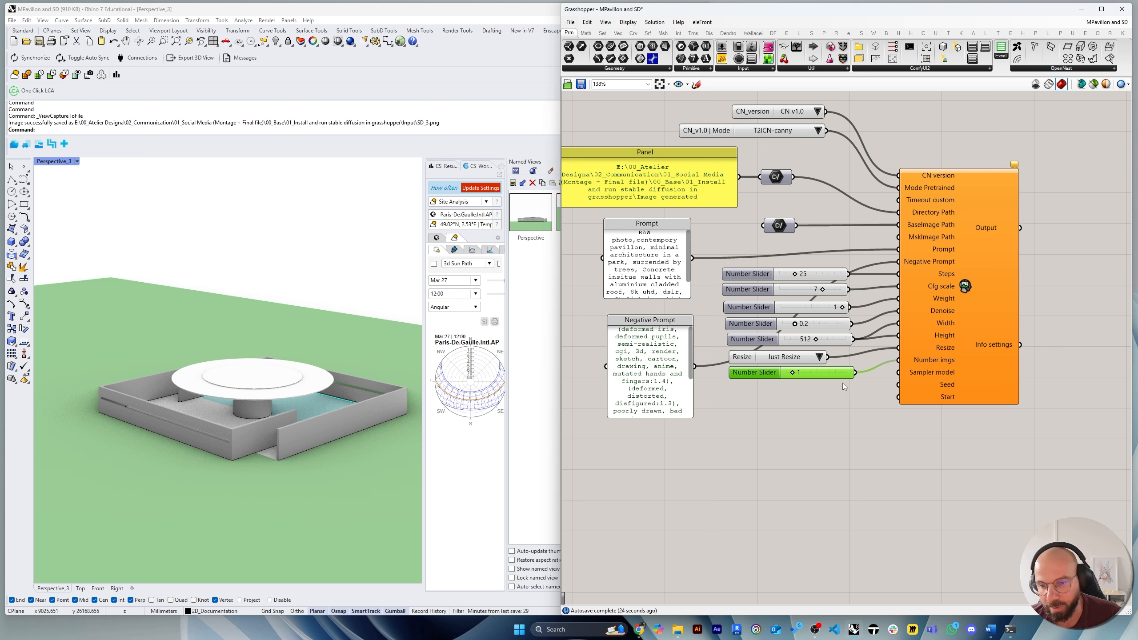
Duplicate the Resize value list below the Number imgs slider and wire the copy into Sampler model, leaving DPM++2M selected.
click(784, 355)
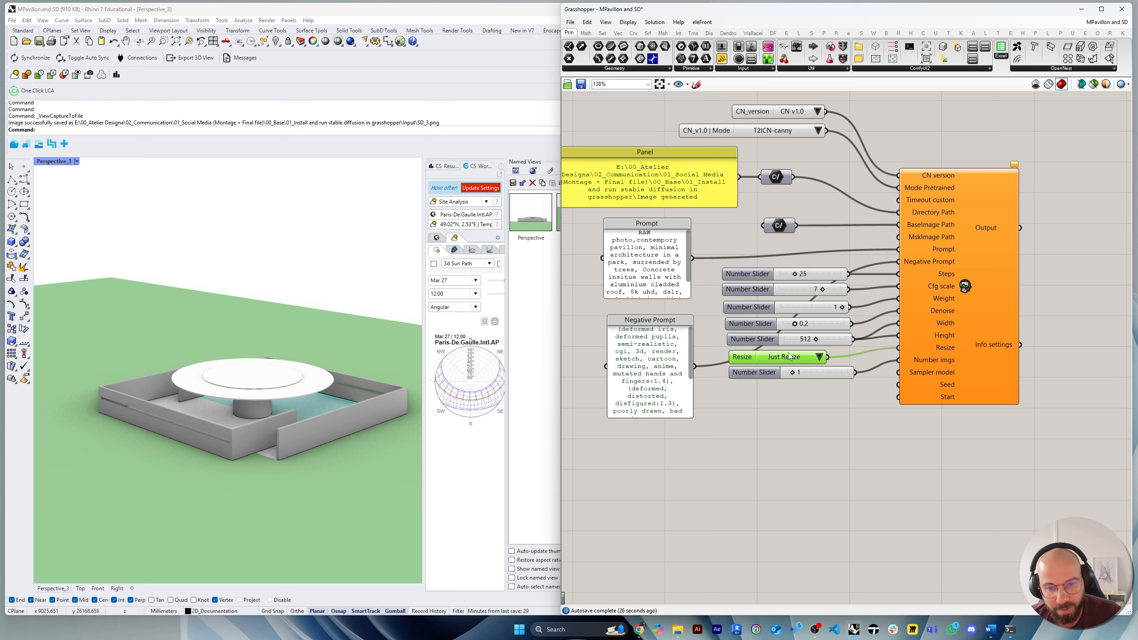
drag(785, 355, 898, 373)
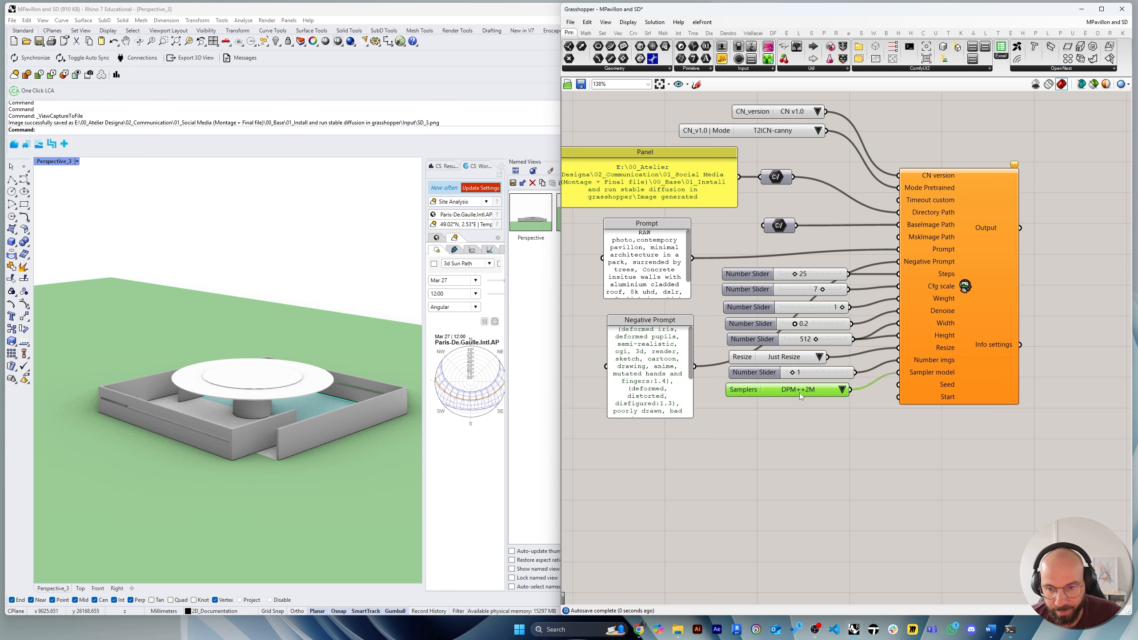
click(842, 393)
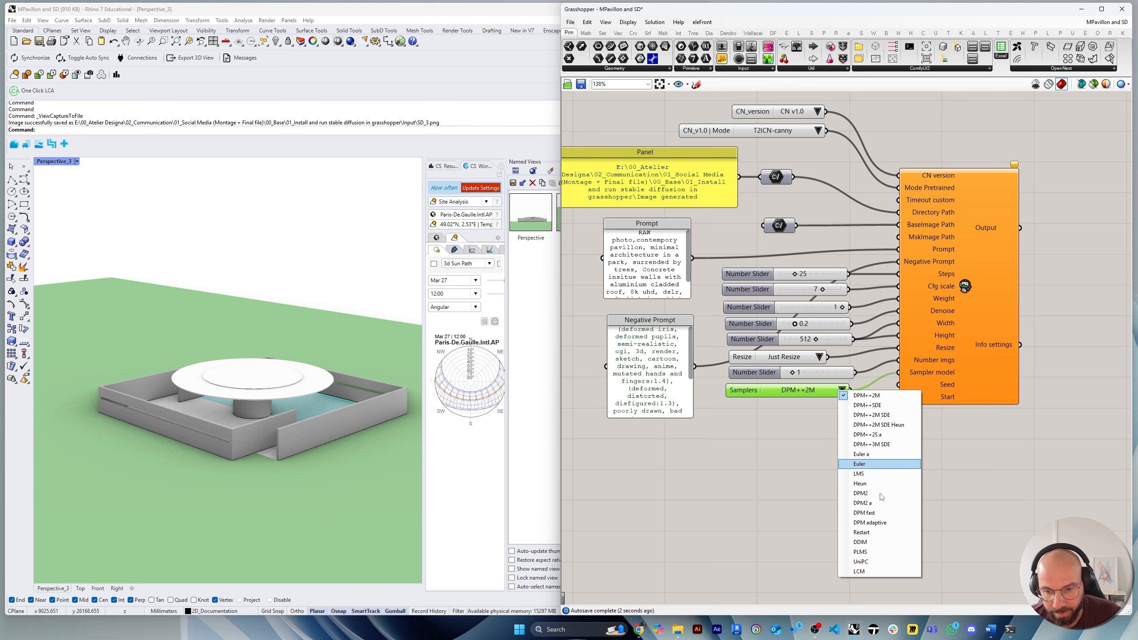
click(809, 499)
click(784, 393)
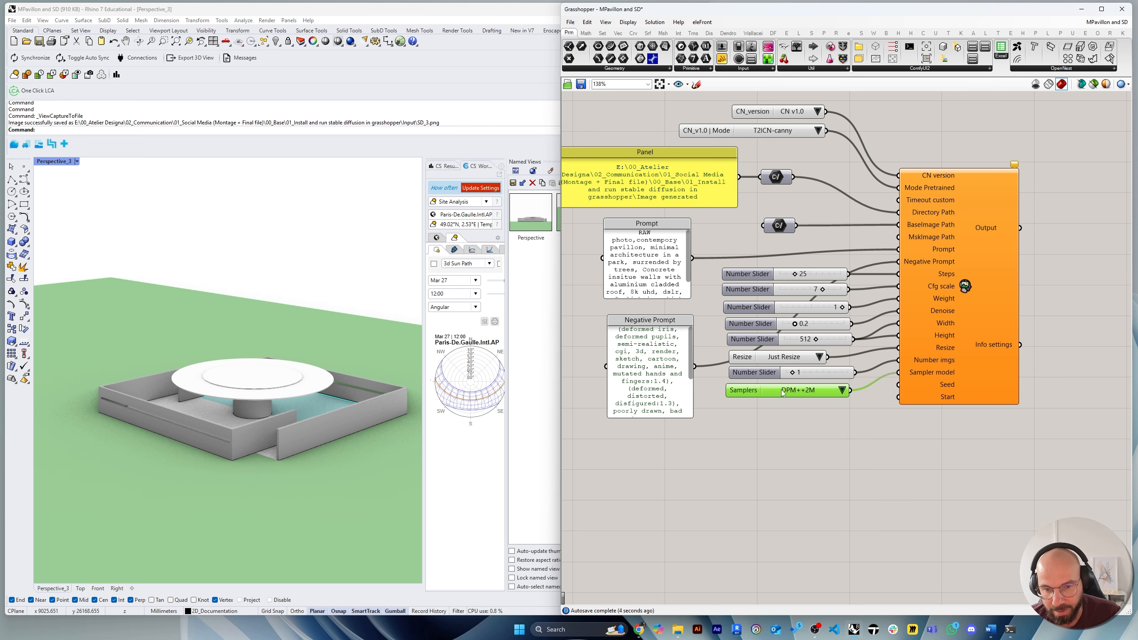
scroll(792, 397, up, 3)
scroll(810, 413, down, 3)
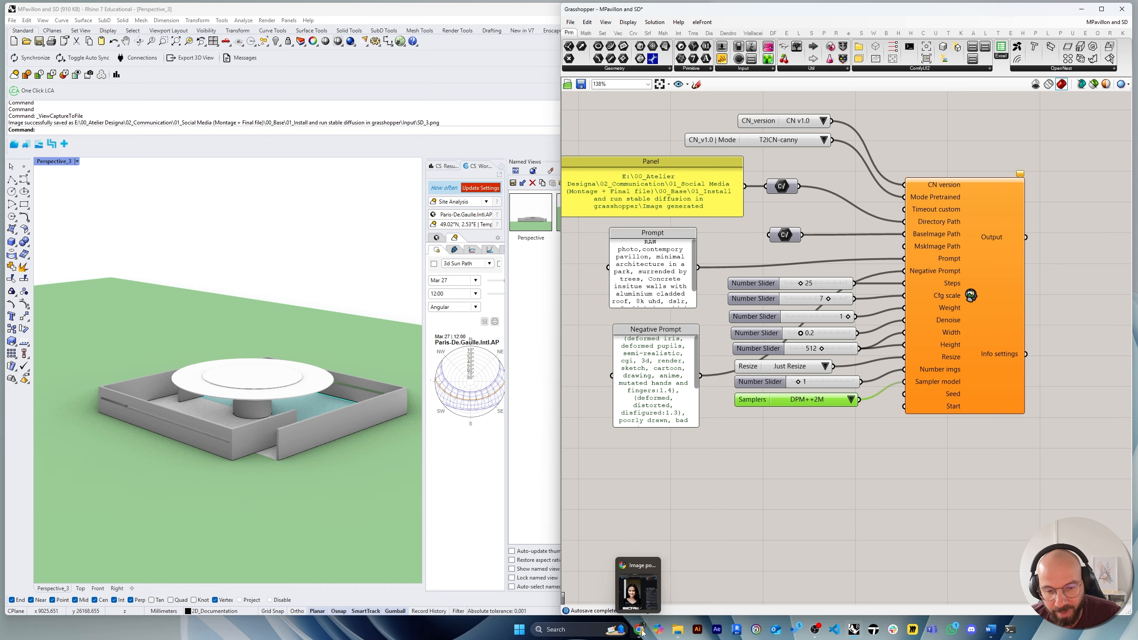
Switch to Civitai, check the sampler in the sample images' generation data, and return to the Realistic Vision model page.
click(641, 583)
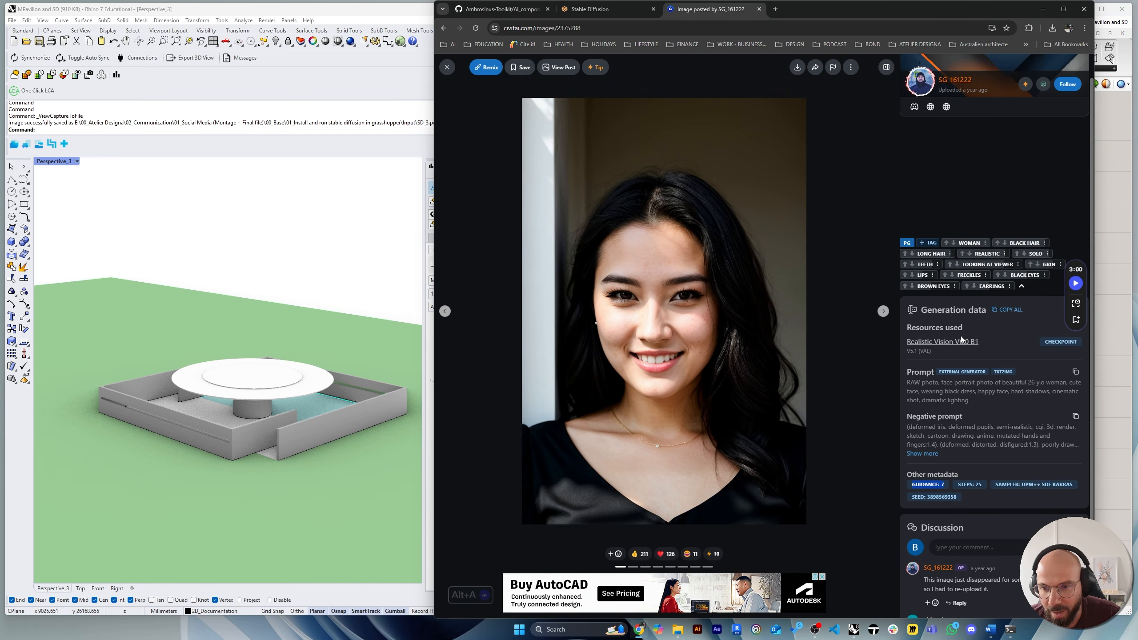
scroll(956, 380, down, 2)
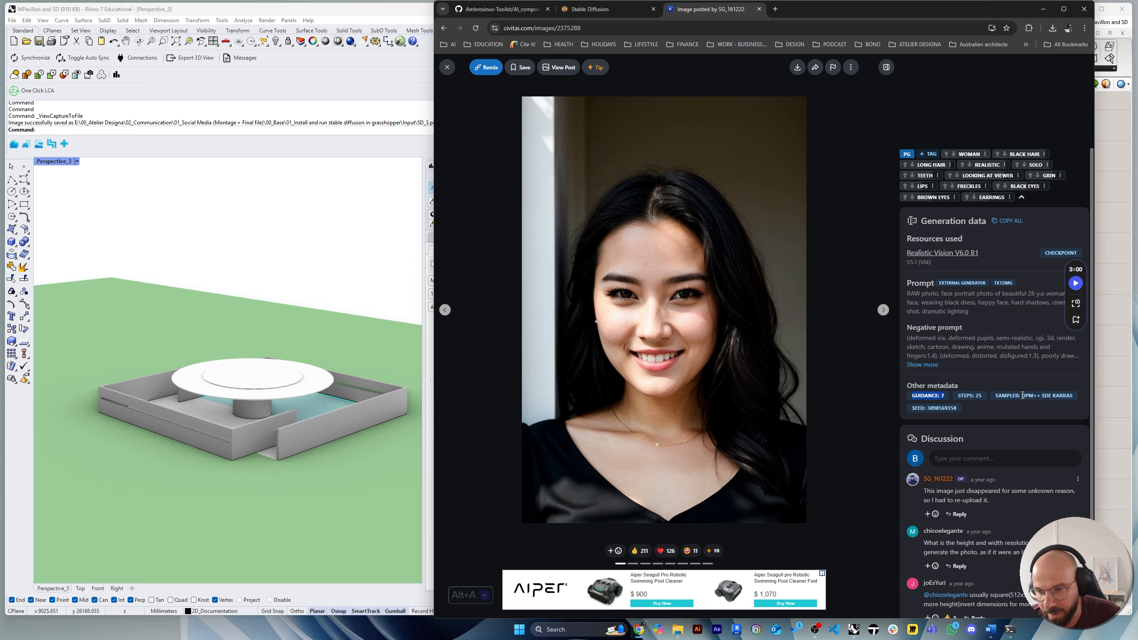
click(1023, 395)
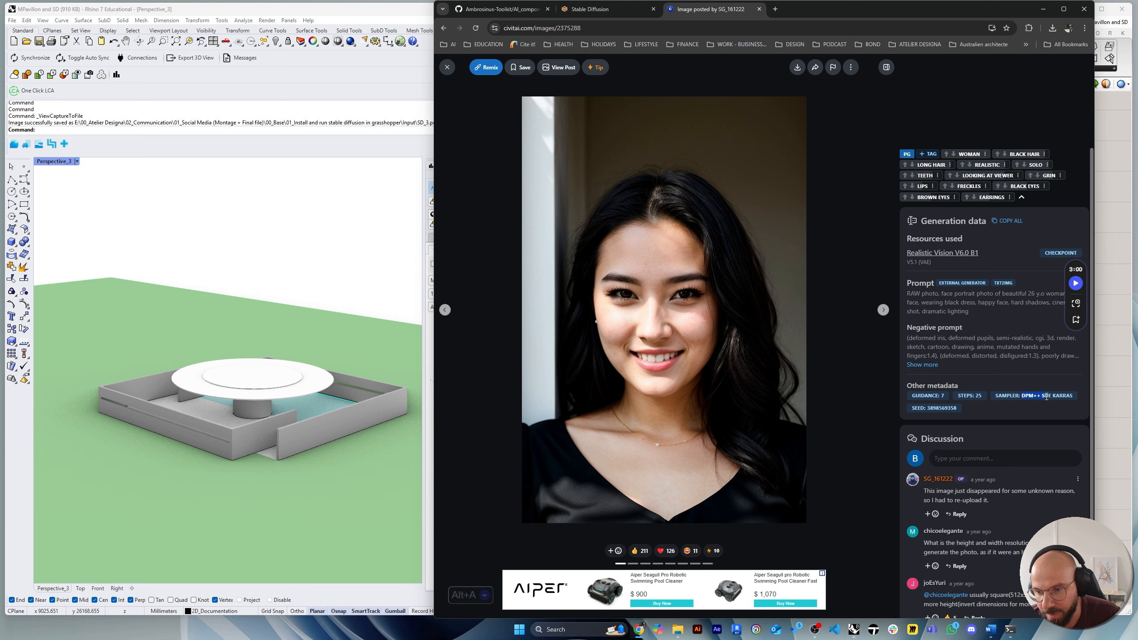
drag(1051, 396, 1070, 397)
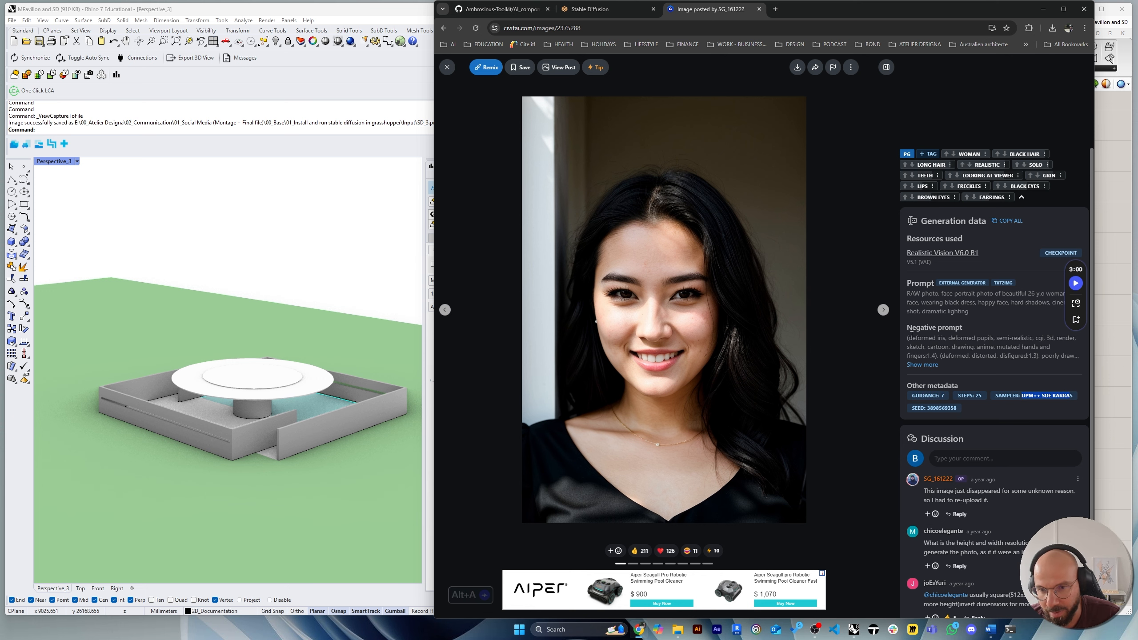
key(Right)
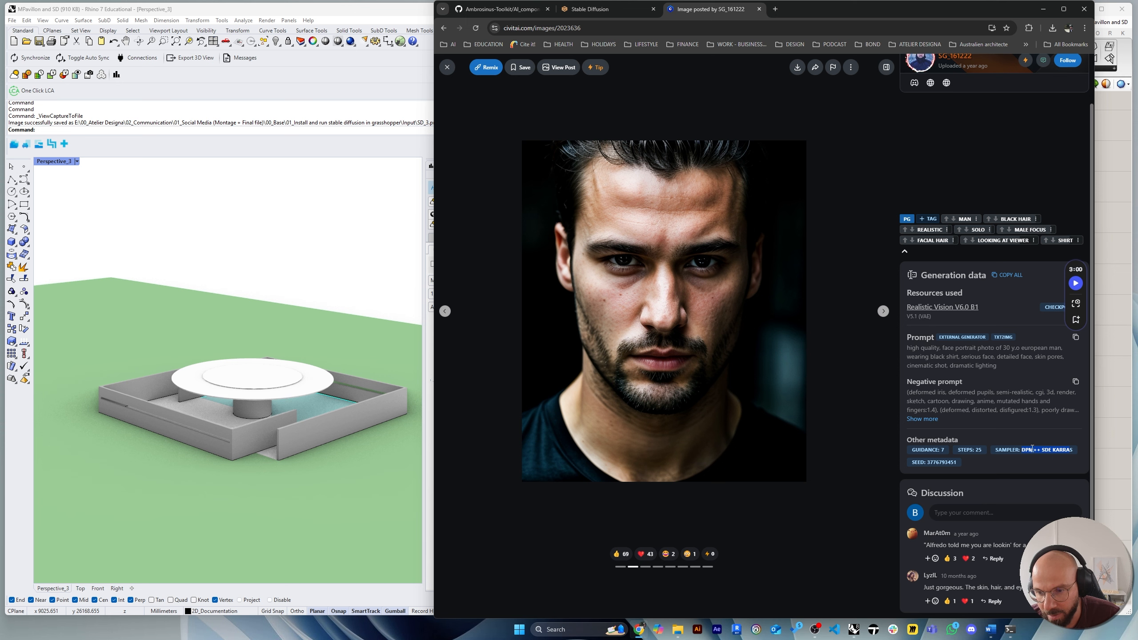
click(883, 314)
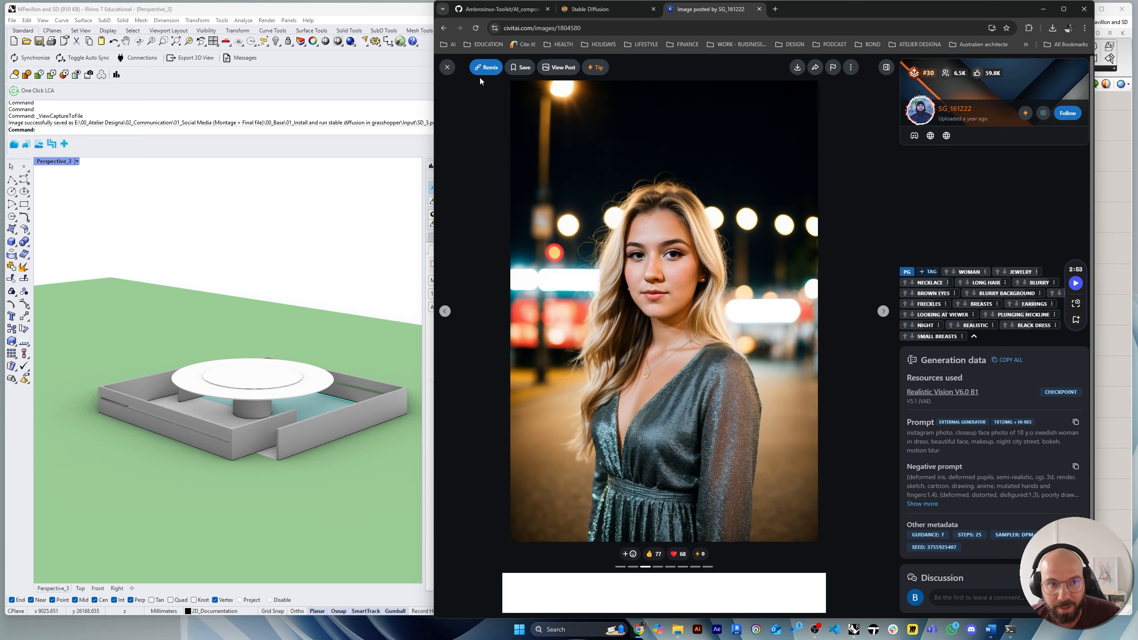
click(447, 66)
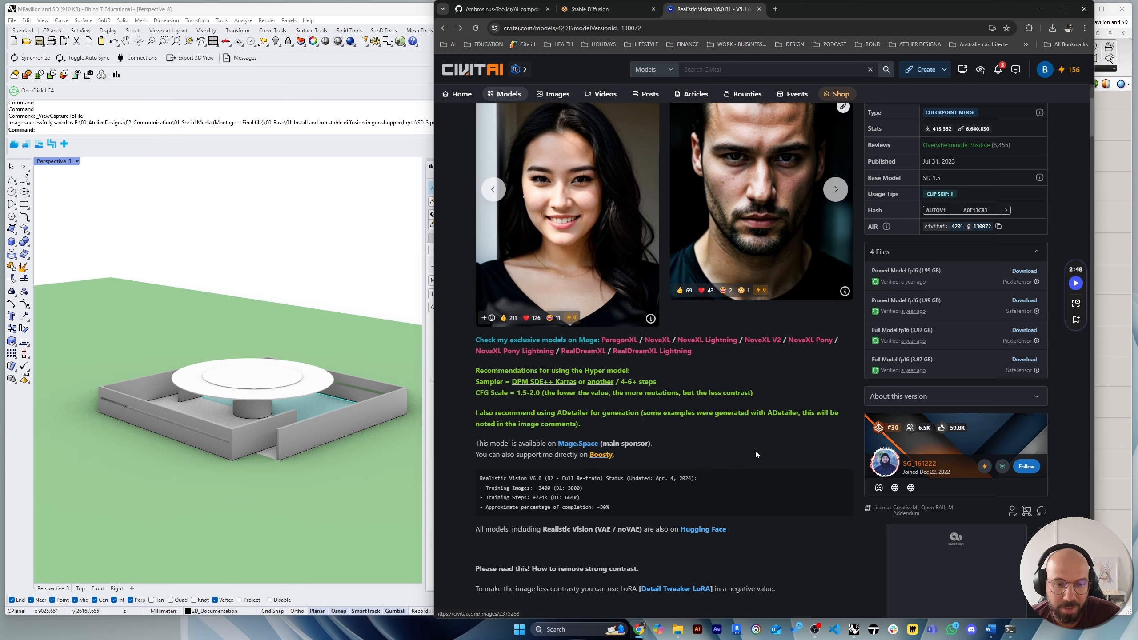
Read the author's recommended sampler and CFG settings in the Realistic Vision model description on Civitai.
scroll(705, 428, down, 3)
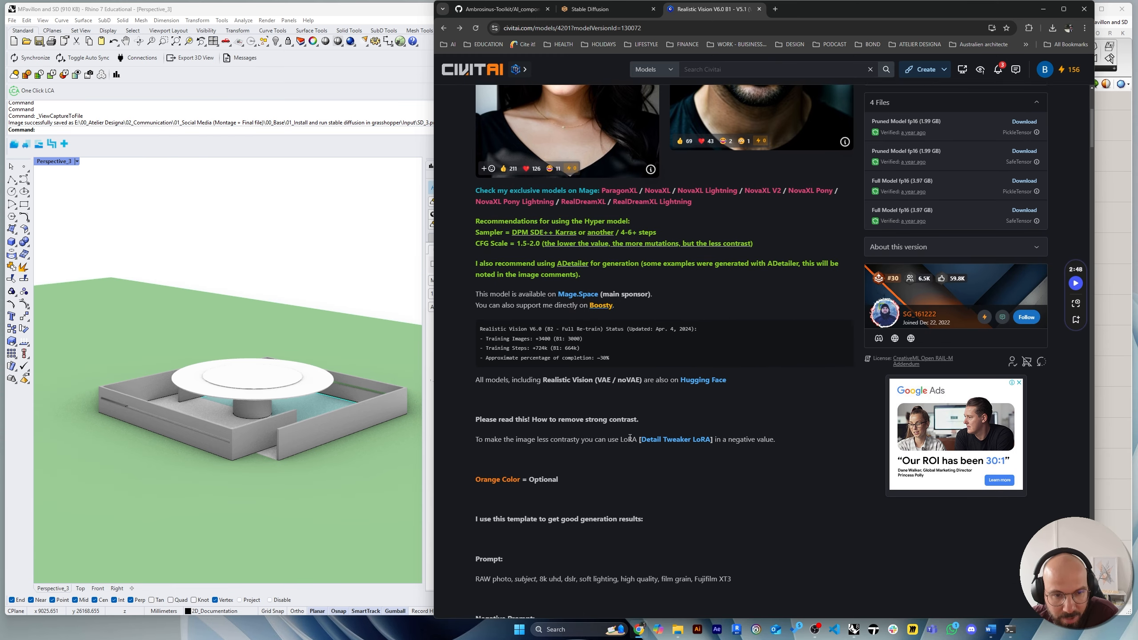
scroll(630, 438, down, 5)
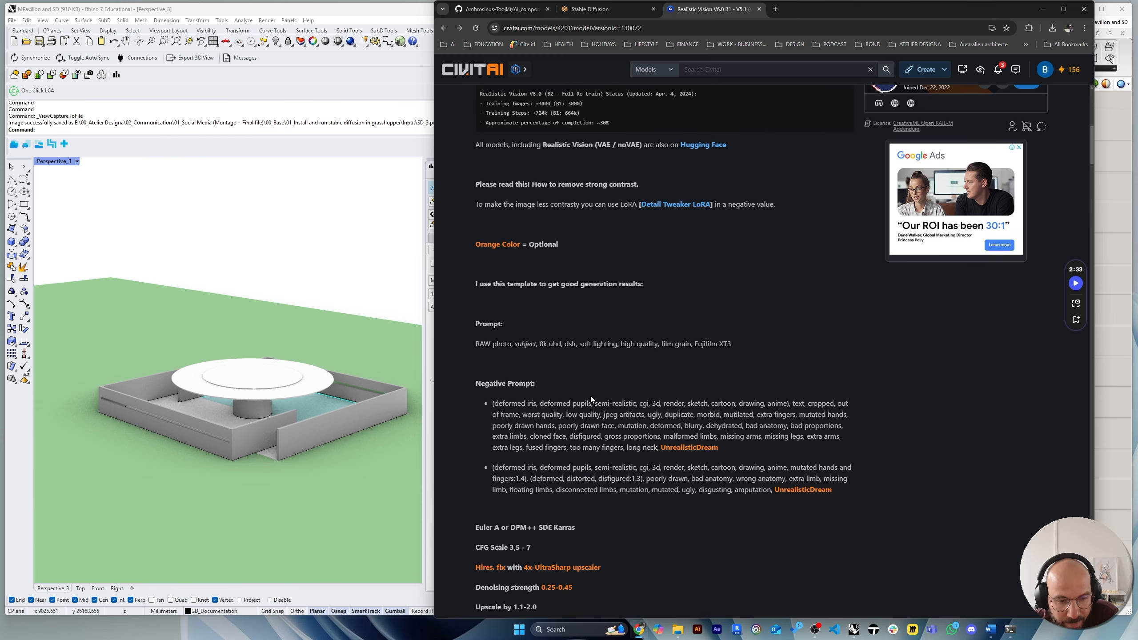
scroll(590, 396, down, 2)
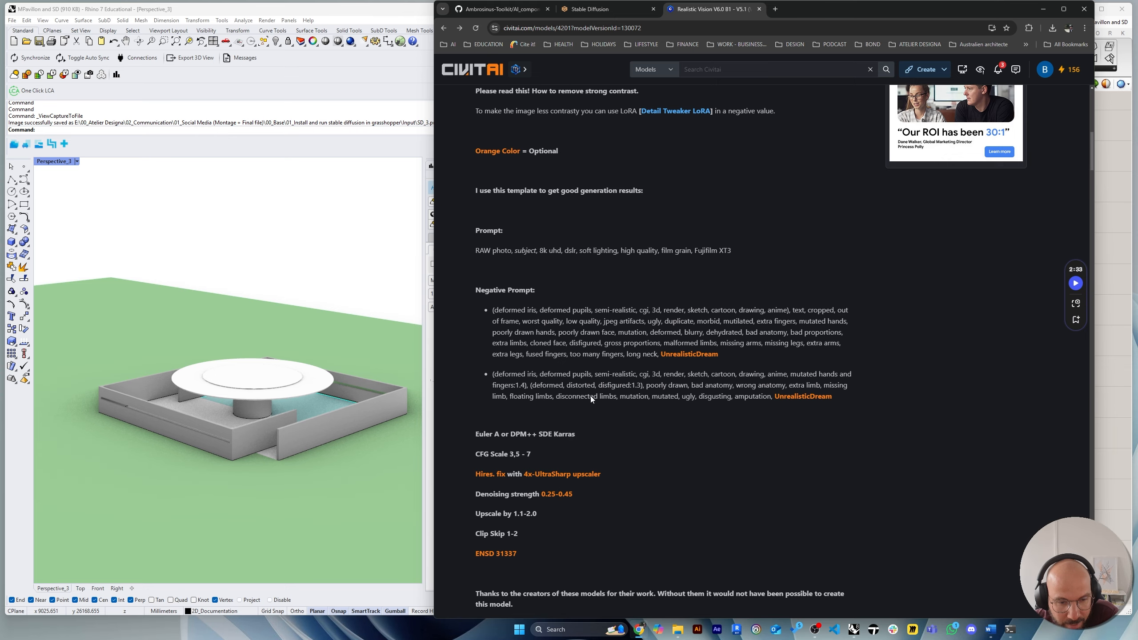
scroll(590, 396, down, 3)
scroll(590, 396, up, 3)
scroll(590, 396, up, 5)
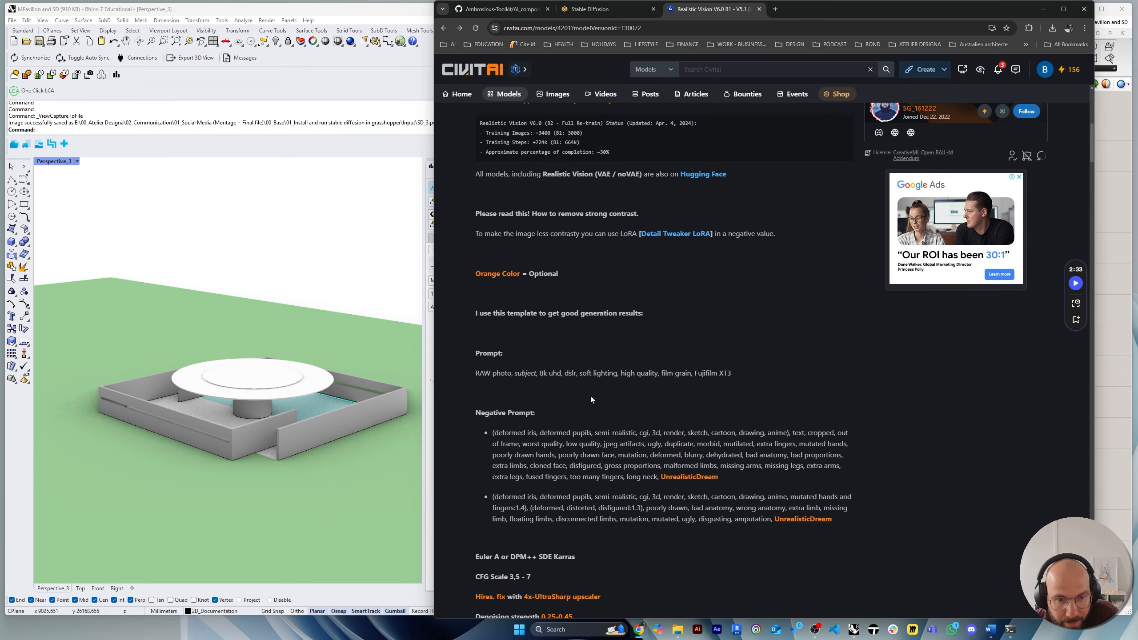
scroll(584, 425, up, 3)
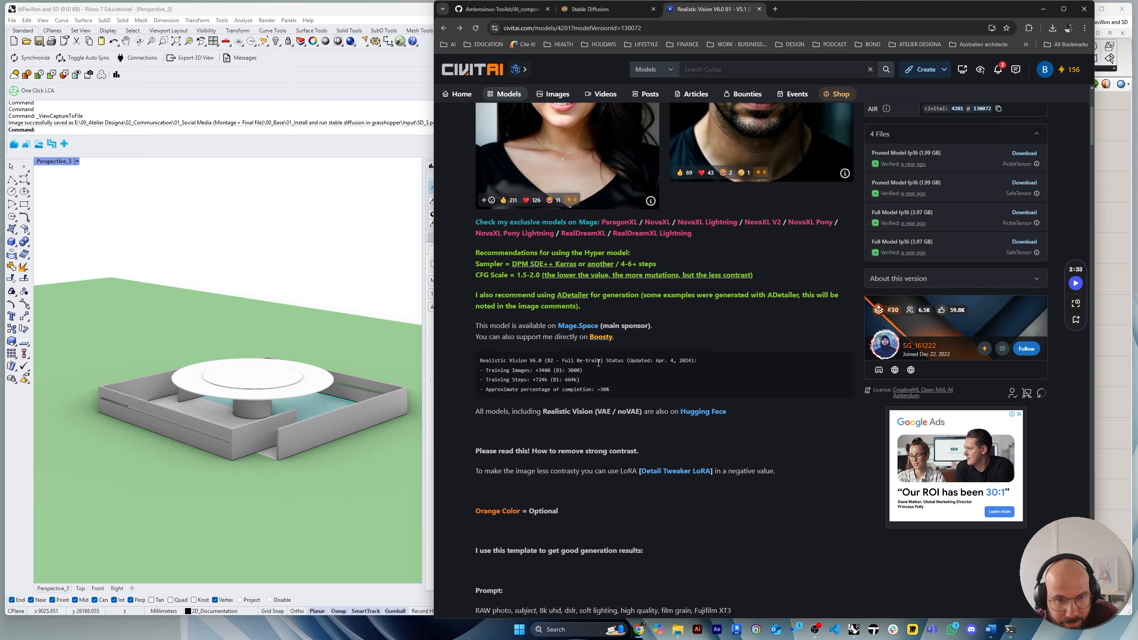
scroll(564, 341, up, 2)
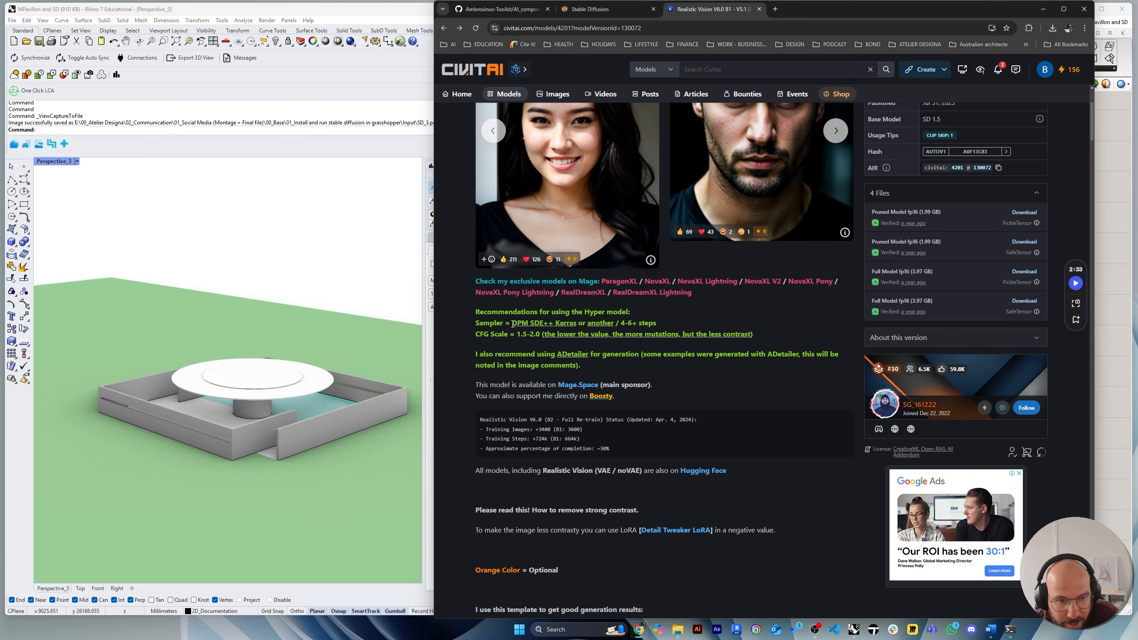
drag(510, 322, 578, 323)
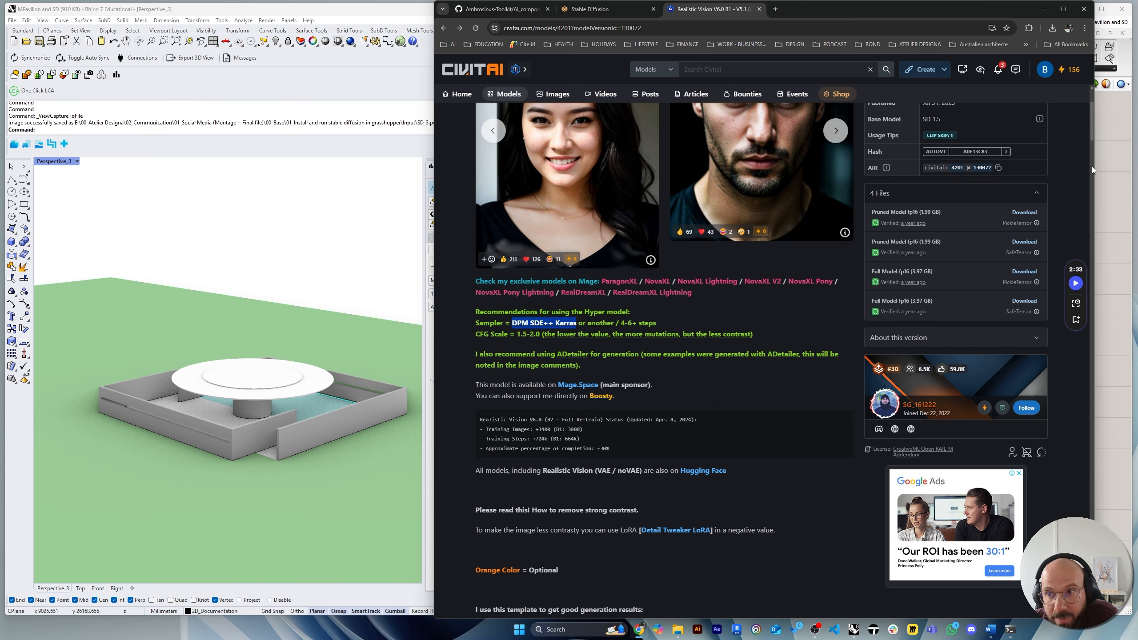
Return to Grasshopper and set the Samplers value list to DPM++SDE.
click(1108, 167)
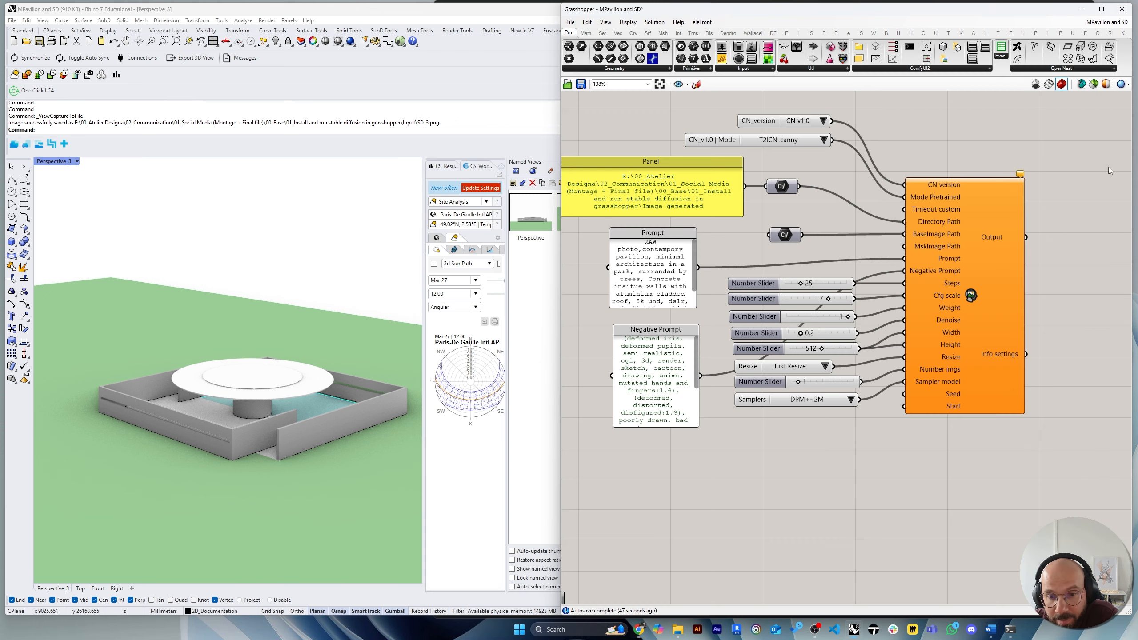
click(851, 402)
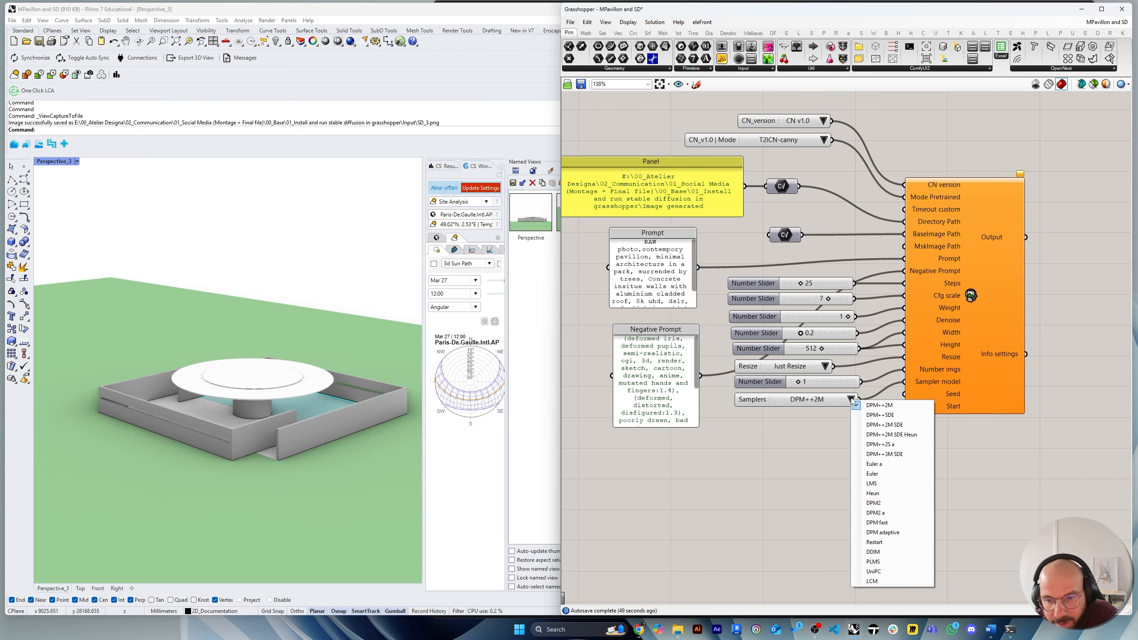
click(895, 416)
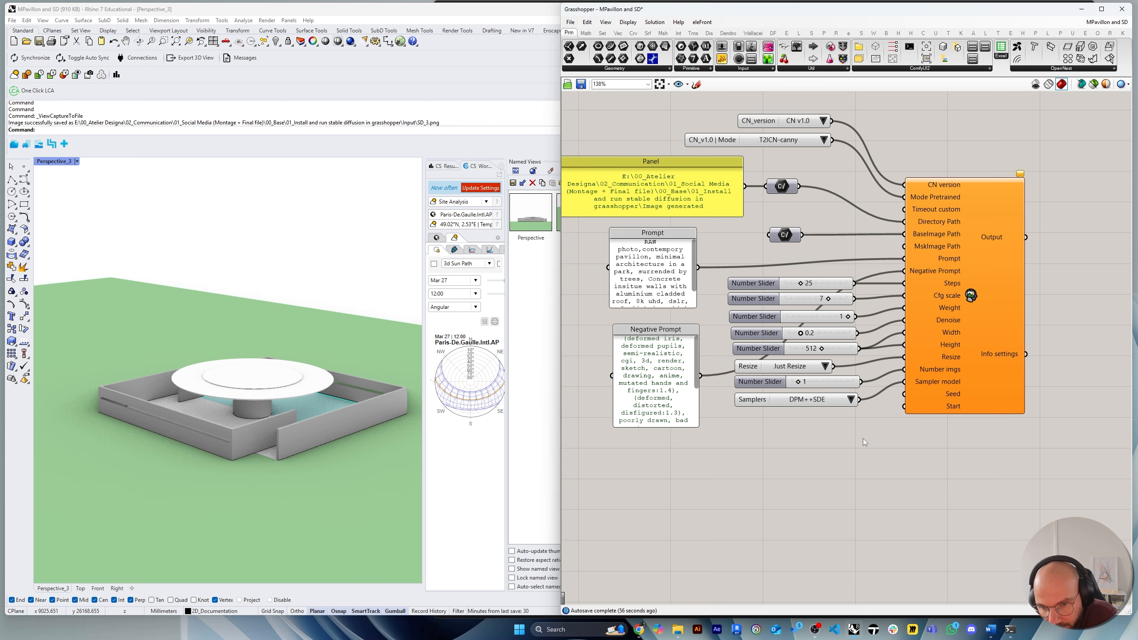
Add a number slider with the value 500 below the Samplers list.
right_drag(898, 432, 843, 439)
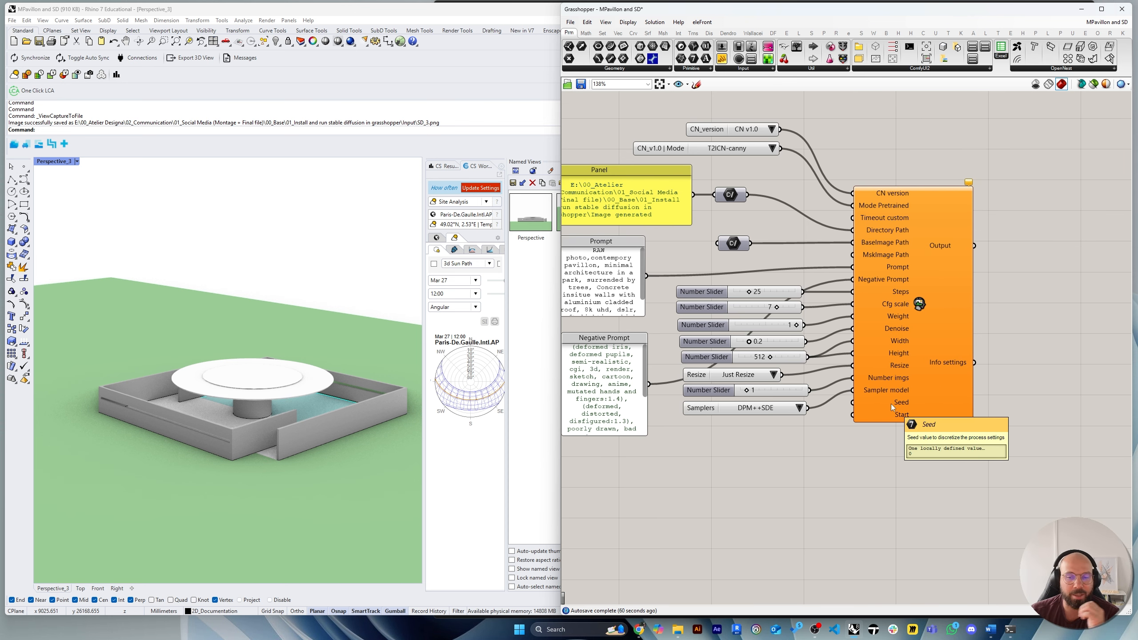
double_click(753, 462)
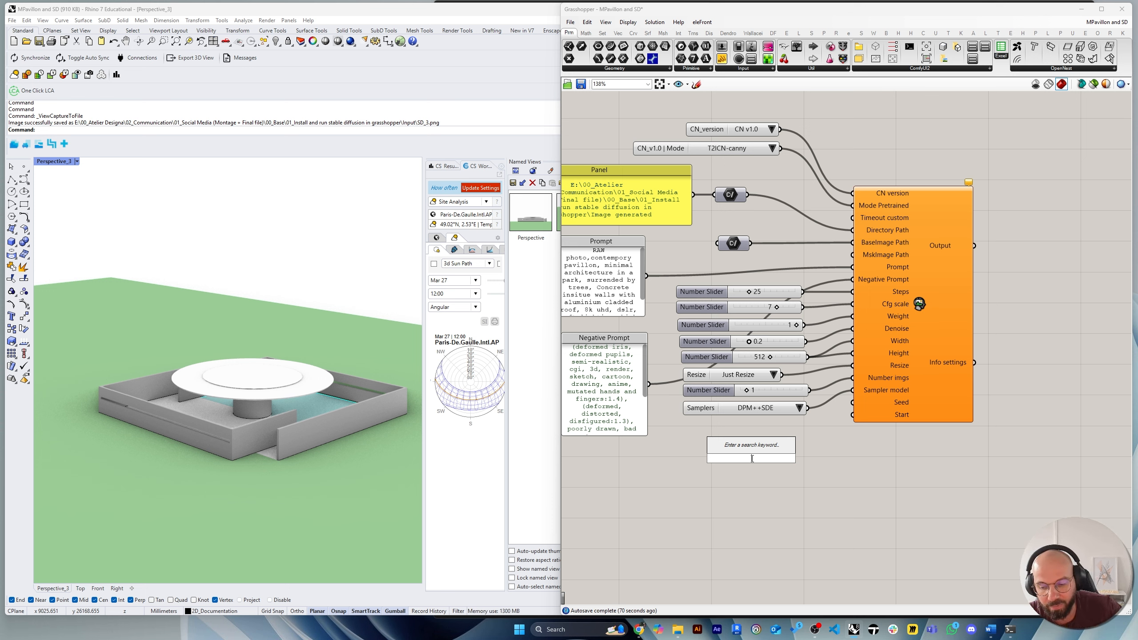
text(-)
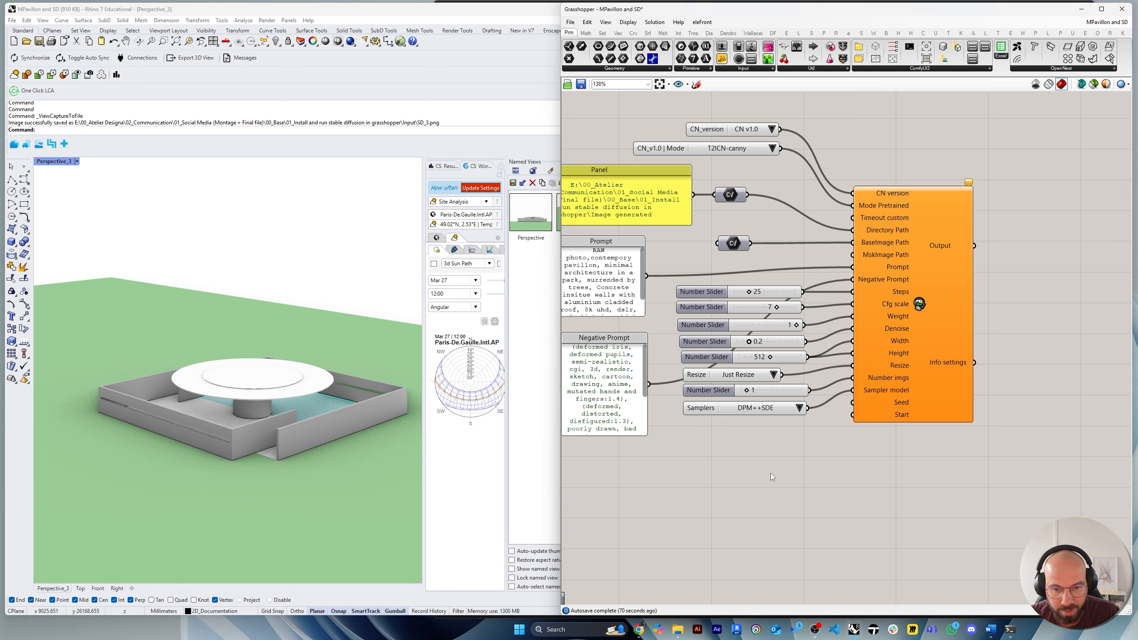
double_click(703, 455)
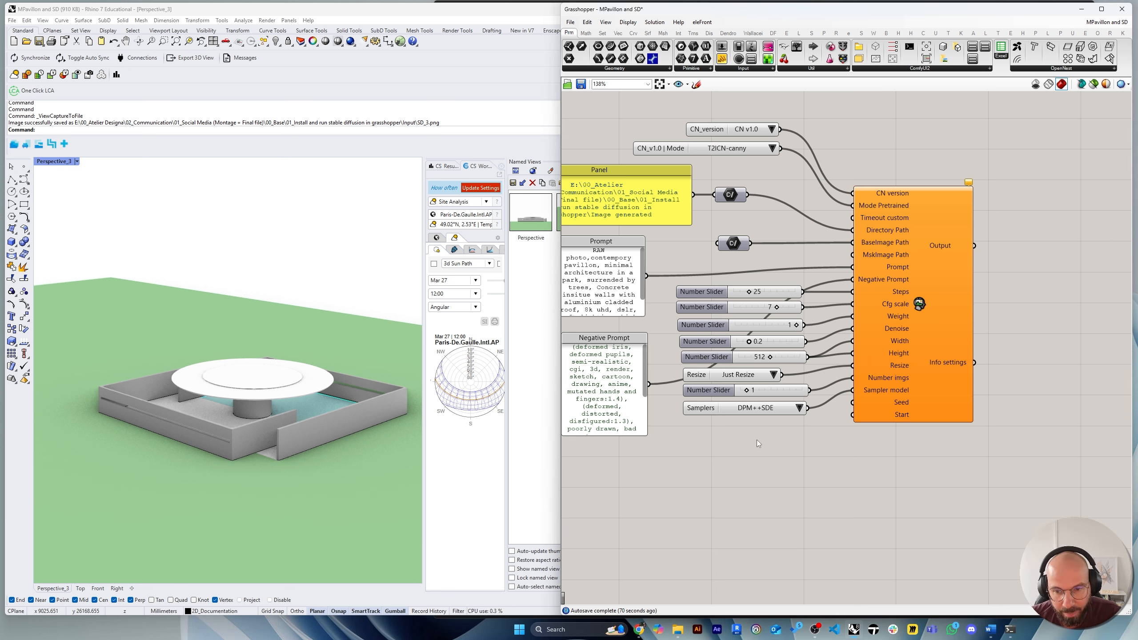
double_click(775, 454)
text(500)
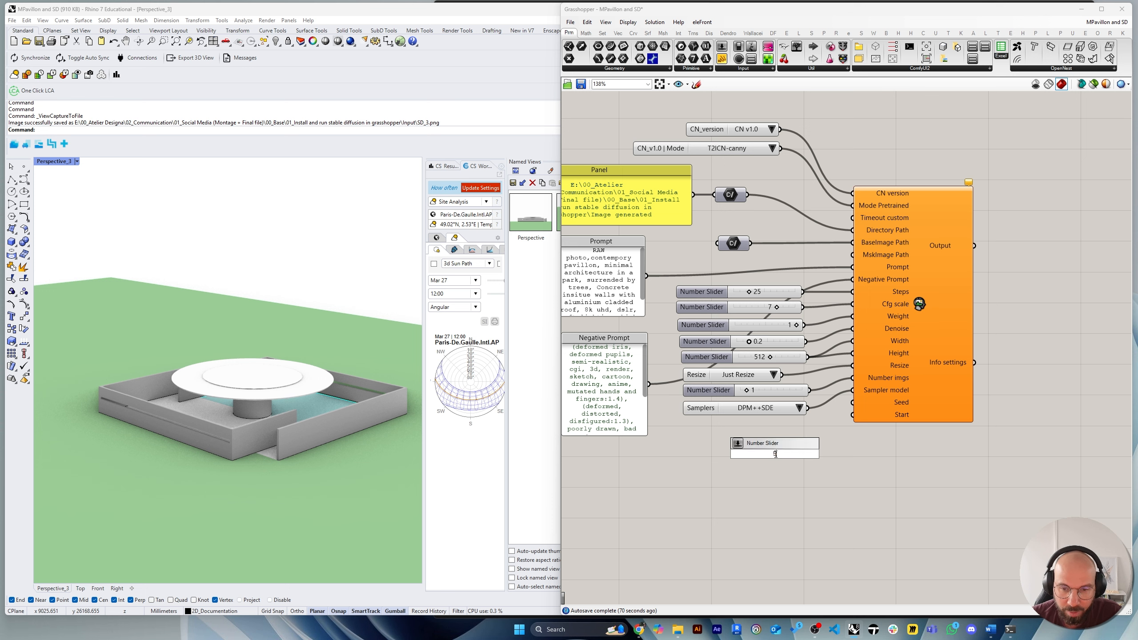
key(Return)
Set the new number slider's minimum to -1 in its slider settings.
right_click(773, 455)
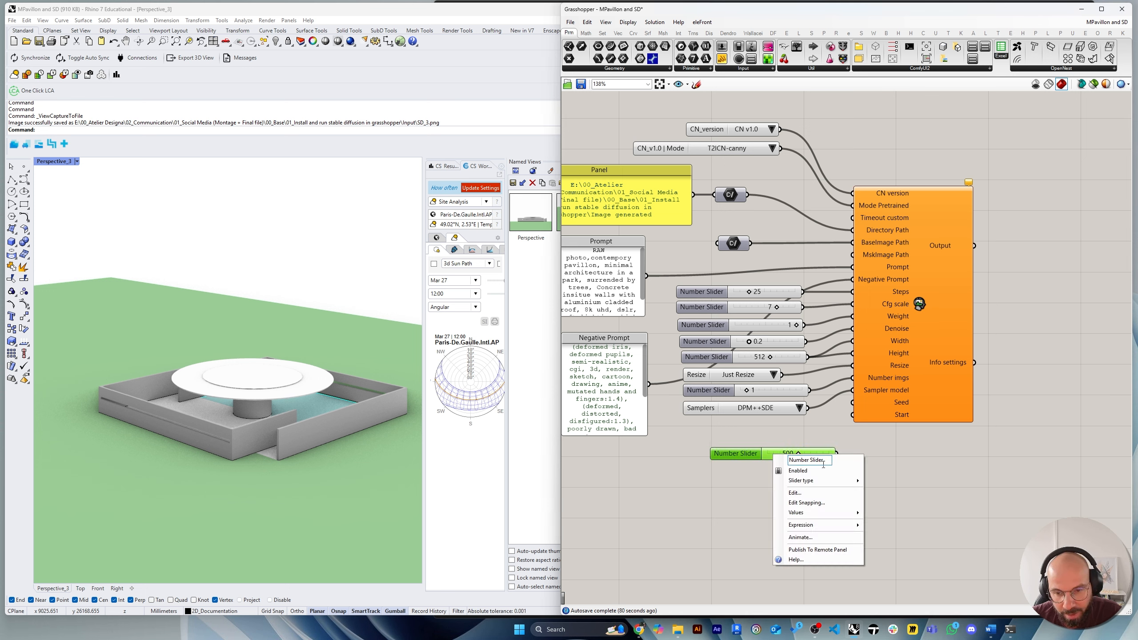
click(827, 485)
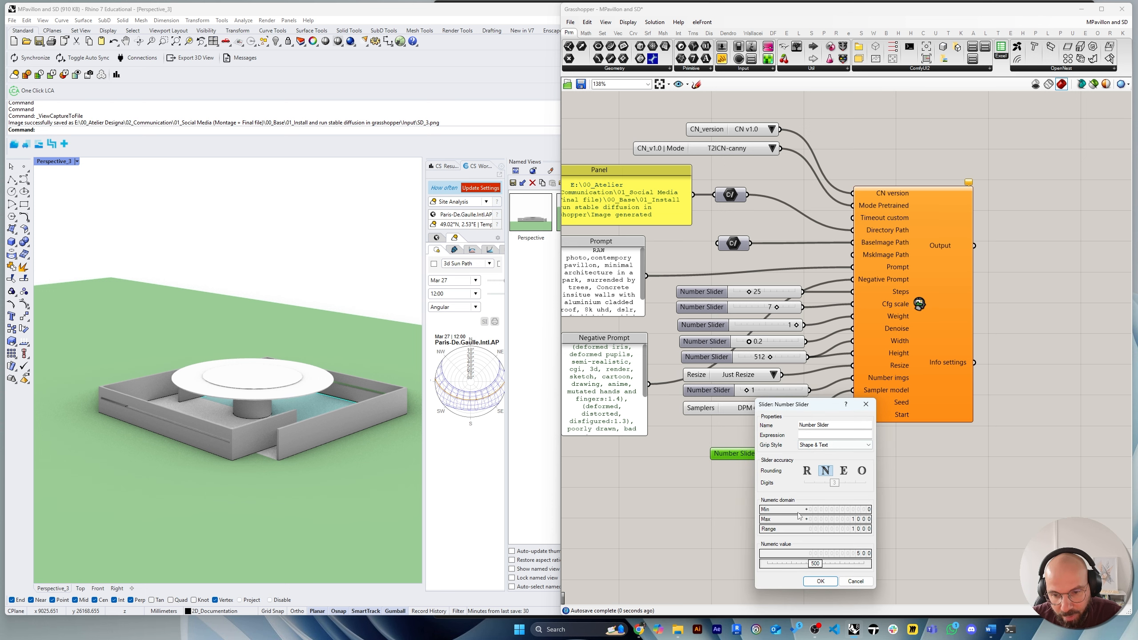
double_click(836, 510)
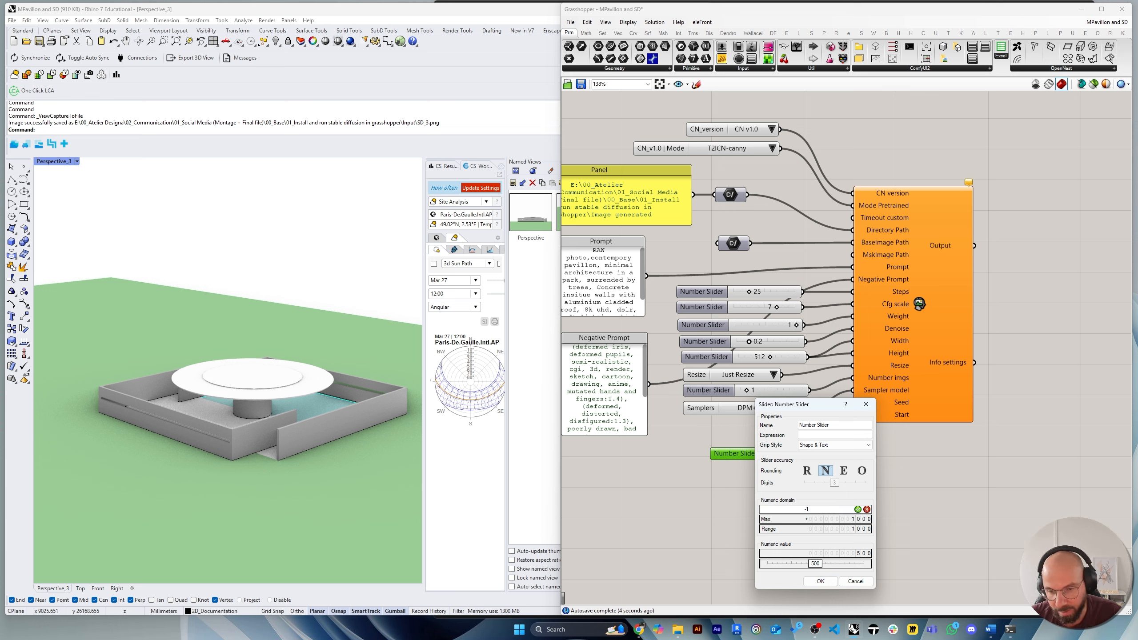
click(858, 510)
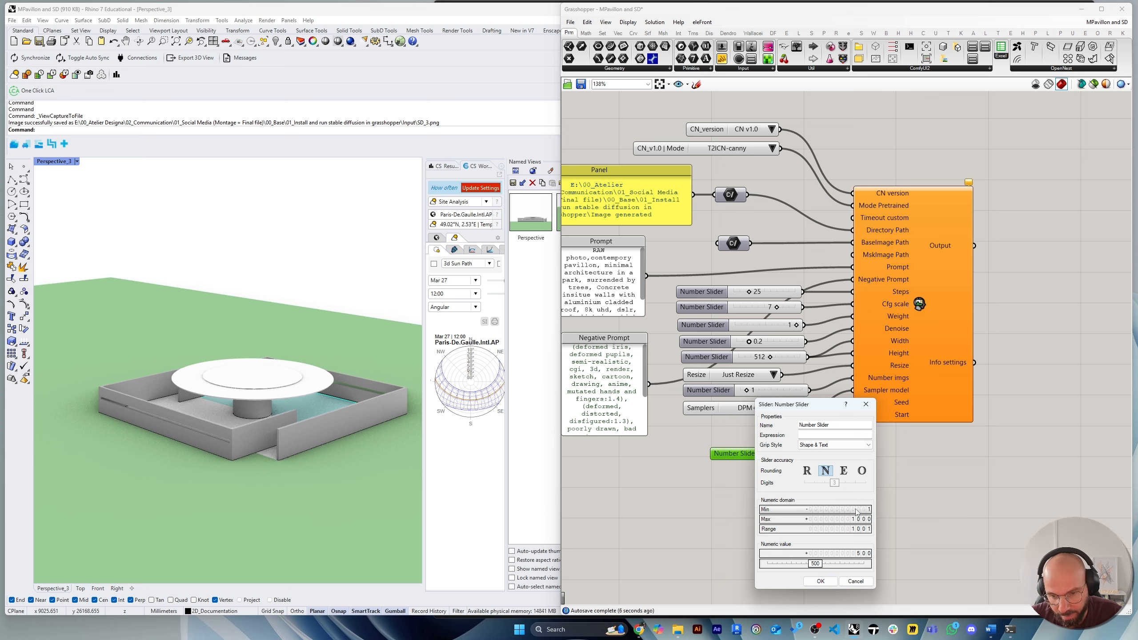
click(821, 582)
Set the new slider to -1, stack it just below the Samplers list, and wire it into Seed.
drag(805, 457, 735, 452)
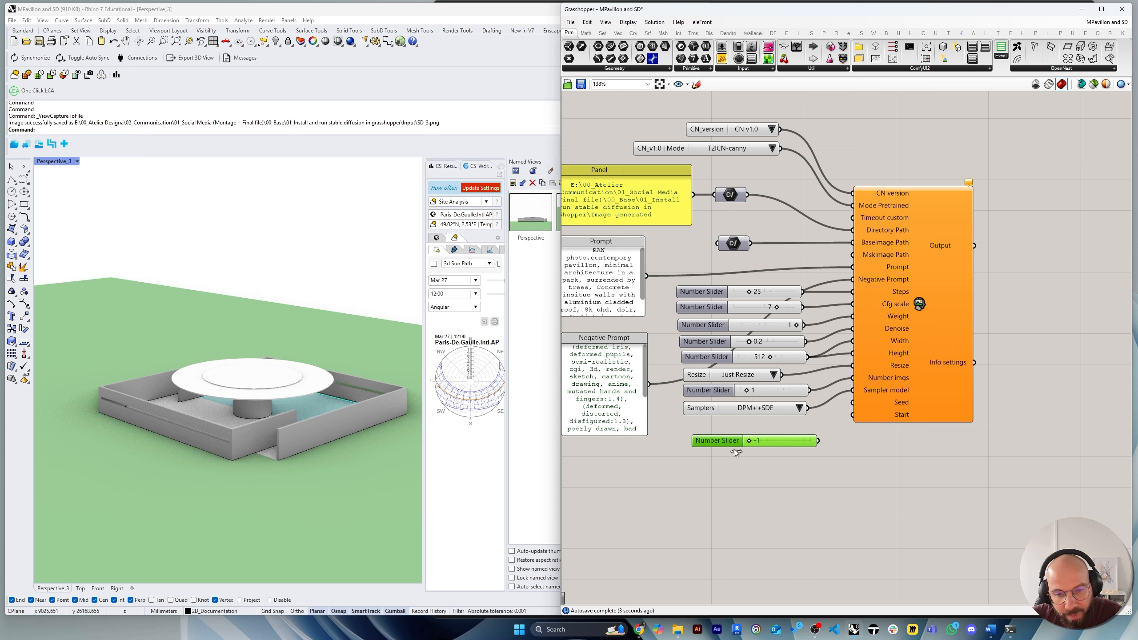
drag(818, 445, 858, 404)
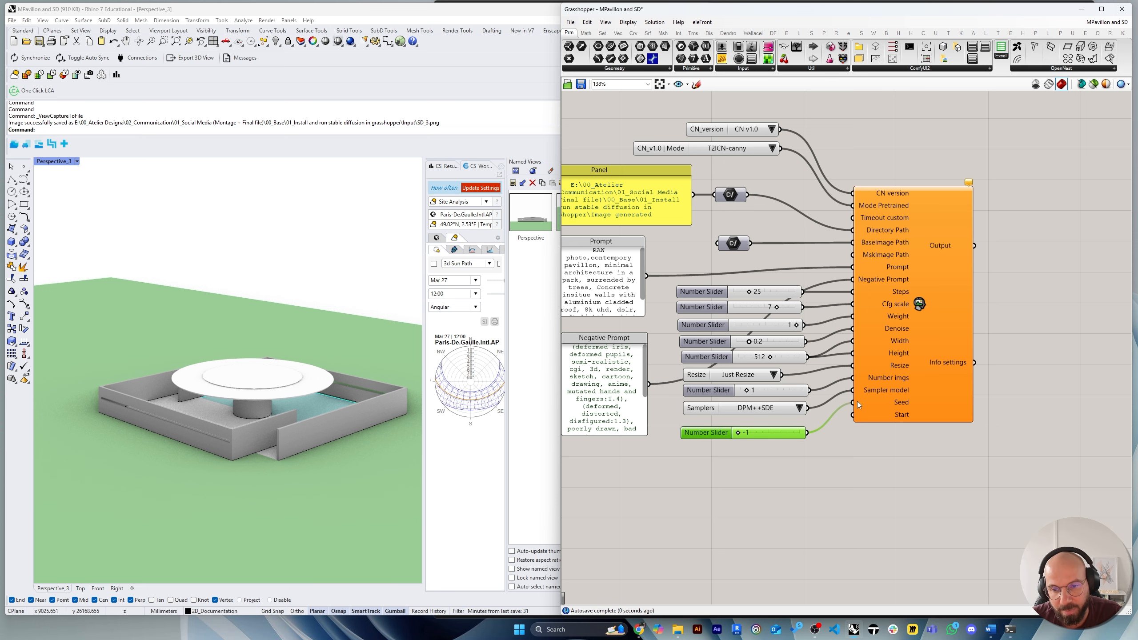
drag(793, 433, 796, 428)
Add a Boolean Toggle wired into Start and place it below the -1 slider, leaving it False.
right_drag(884, 446, 896, 444)
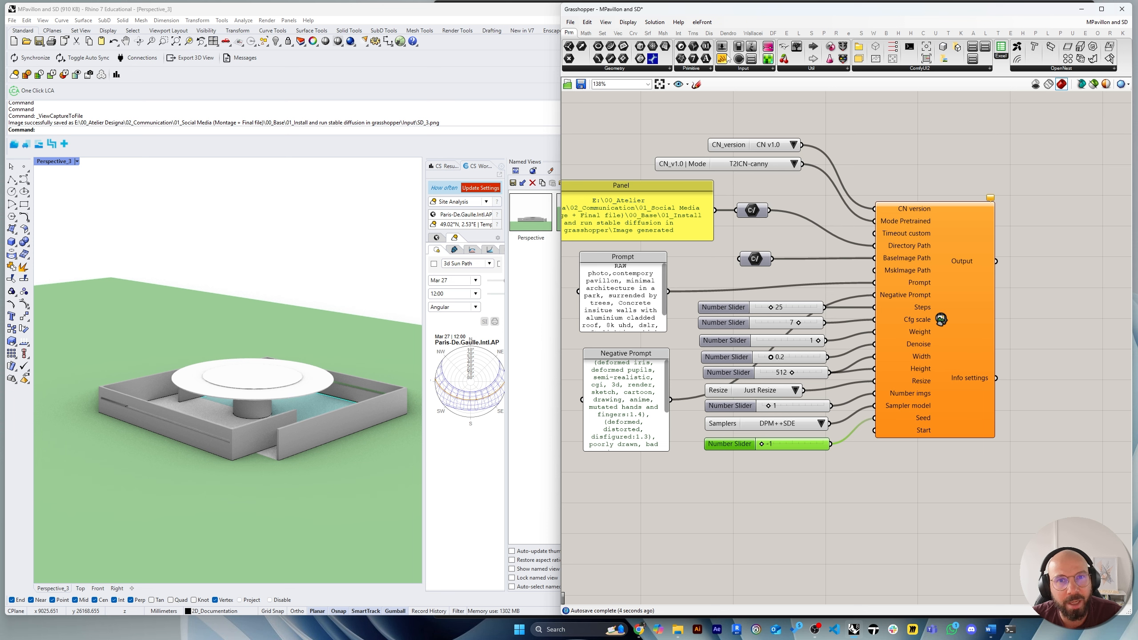
drag(740, 47, 874, 431)
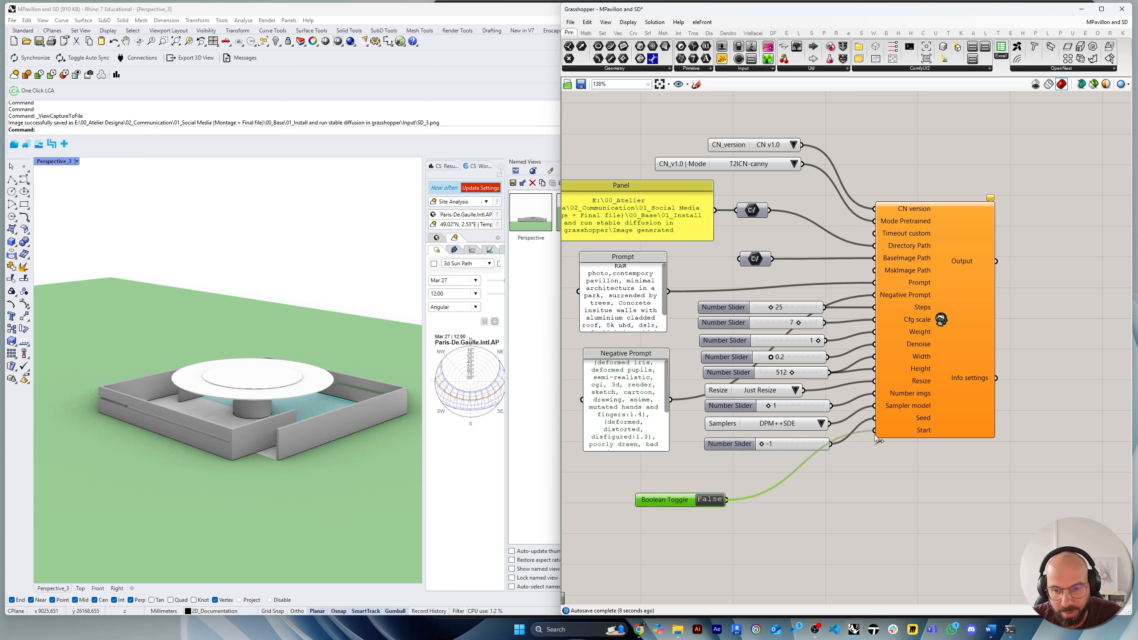
drag(662, 501, 739, 503)
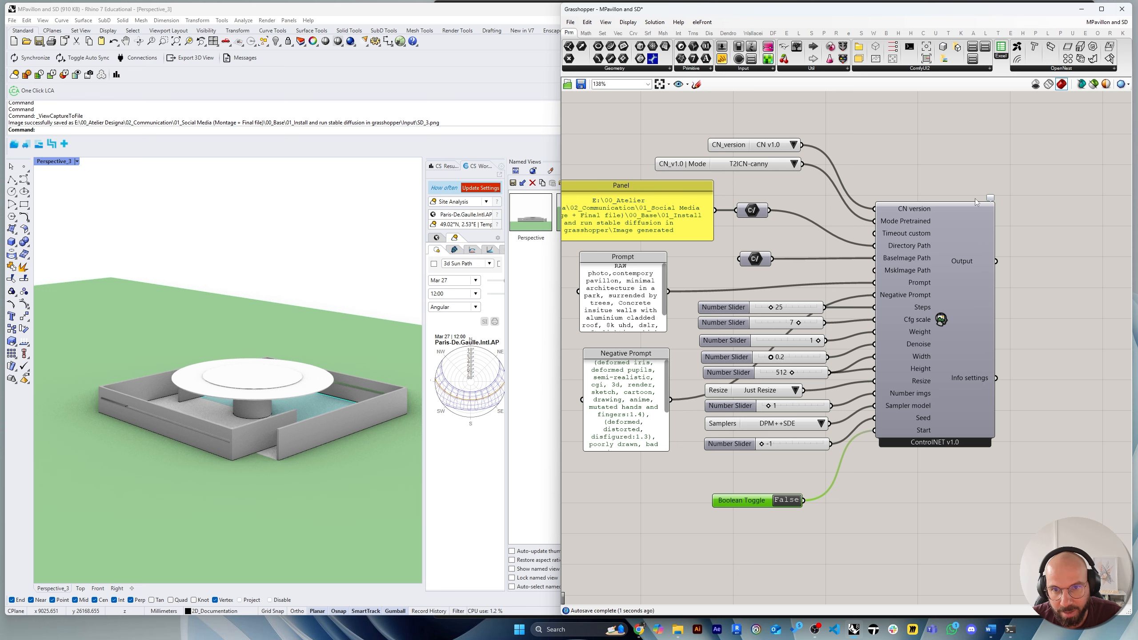
Check the base image's File Path parameter and find the image viewers in the earlier groups of the definition.
scroll(911, 298, down, 2)
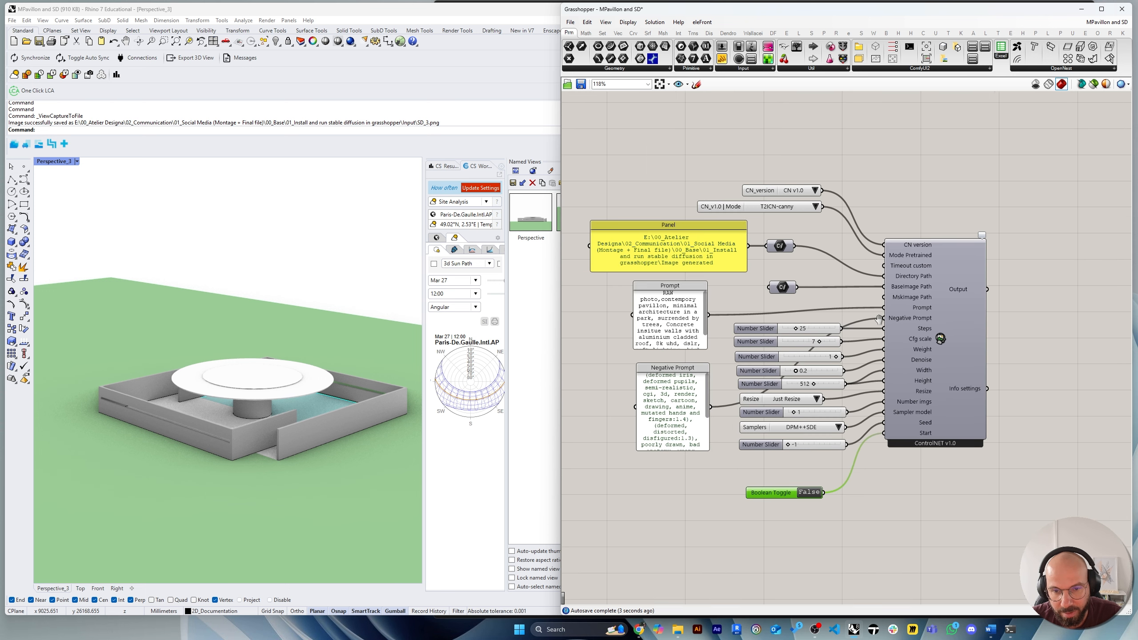
right_drag(880, 319, 881, 334)
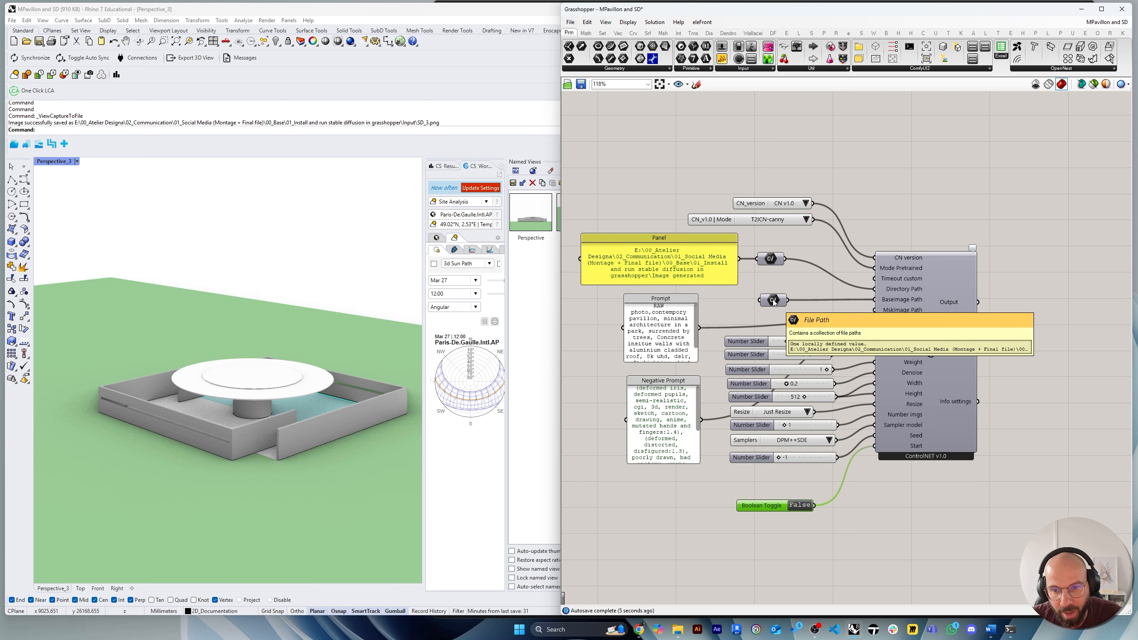
right_drag(785, 274, 835, 286)
scroll(762, 281, down, 1)
scroll(935, 316, down, 5)
scroll(665, 379, up, 4)
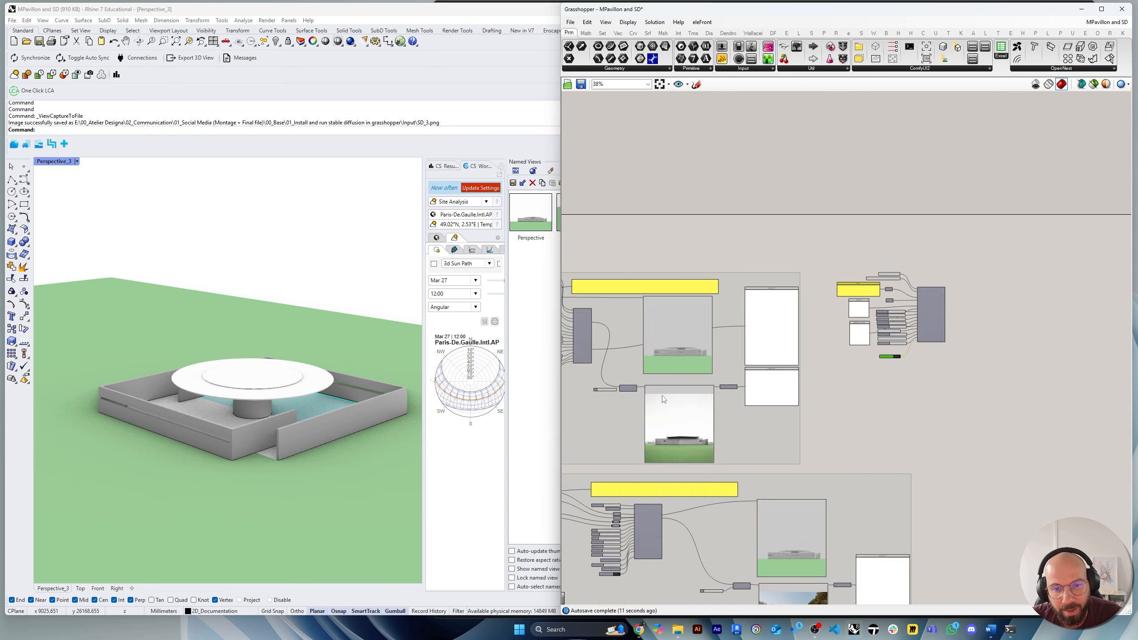
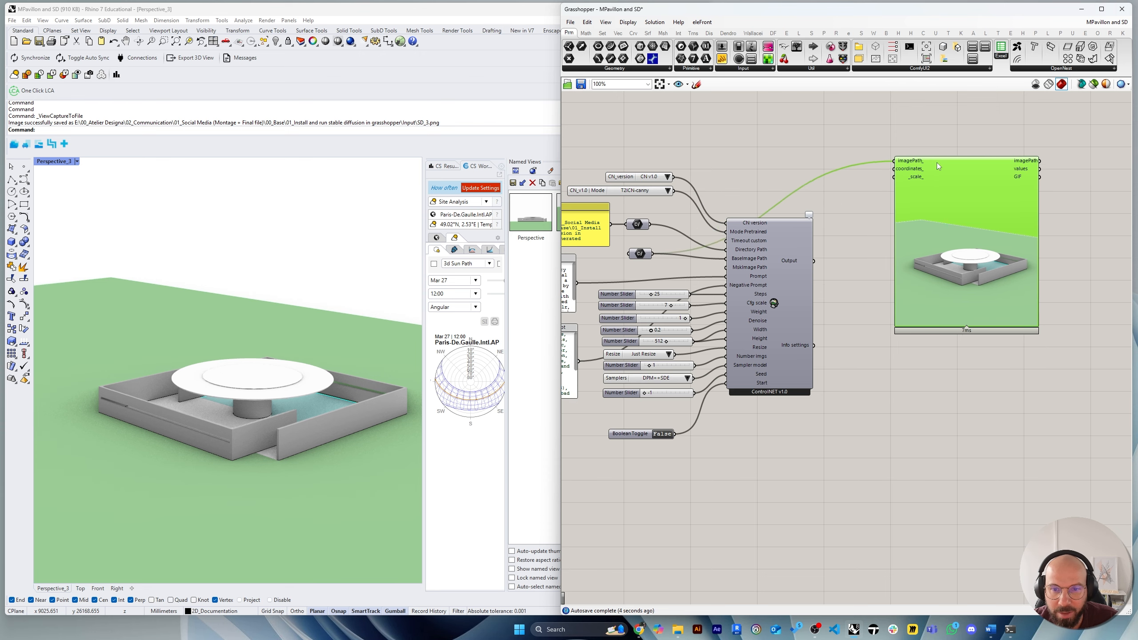
Move the image viewer slightly farther right of the ControlNET v1.0 component.
right_drag(959, 194, 874, 179)
drag(873, 179, 890, 179)
right_drag(949, 193, 1010, 197)
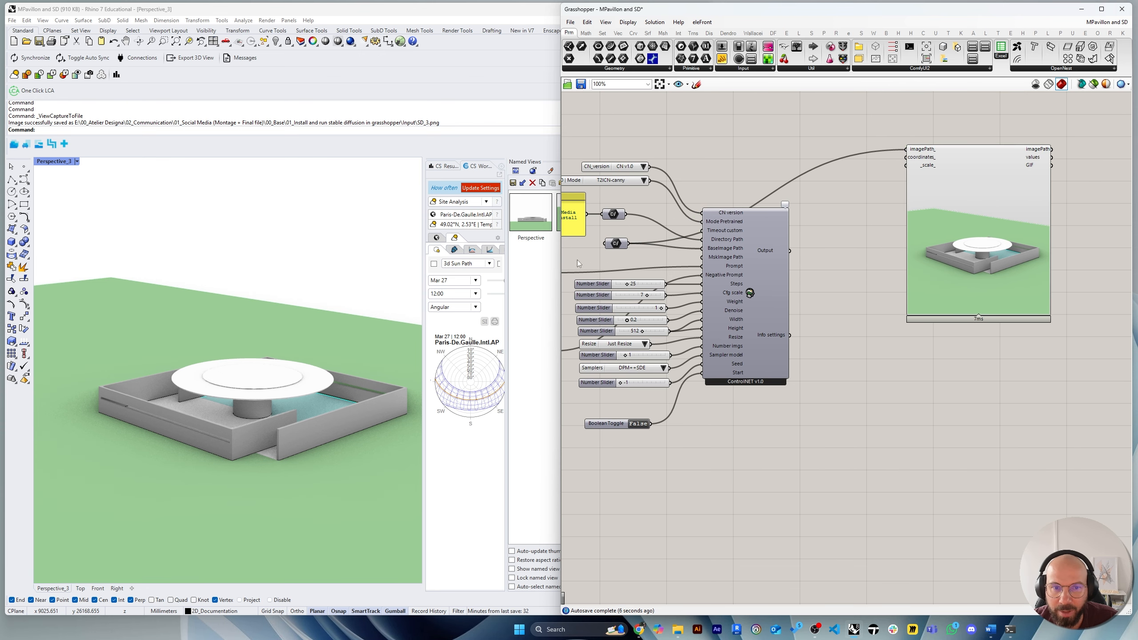
Point the base image's File Path parameter to the SD_1 PNG file in the Input folder.
click(614, 243)
right_click(615, 245)
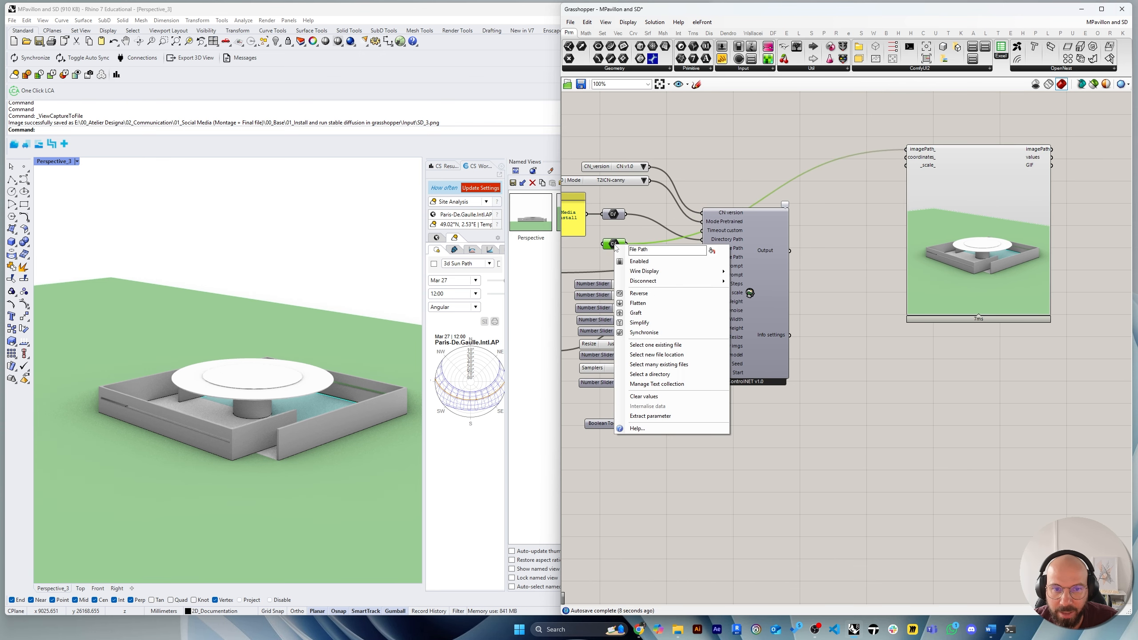
click(663, 344)
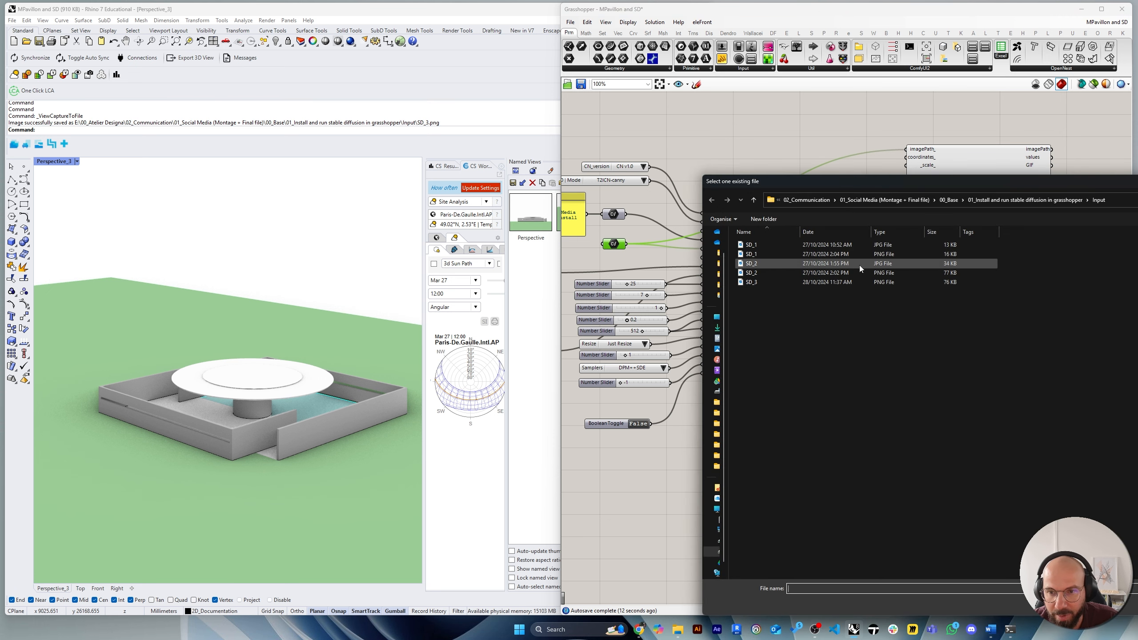
double_click(762, 255)
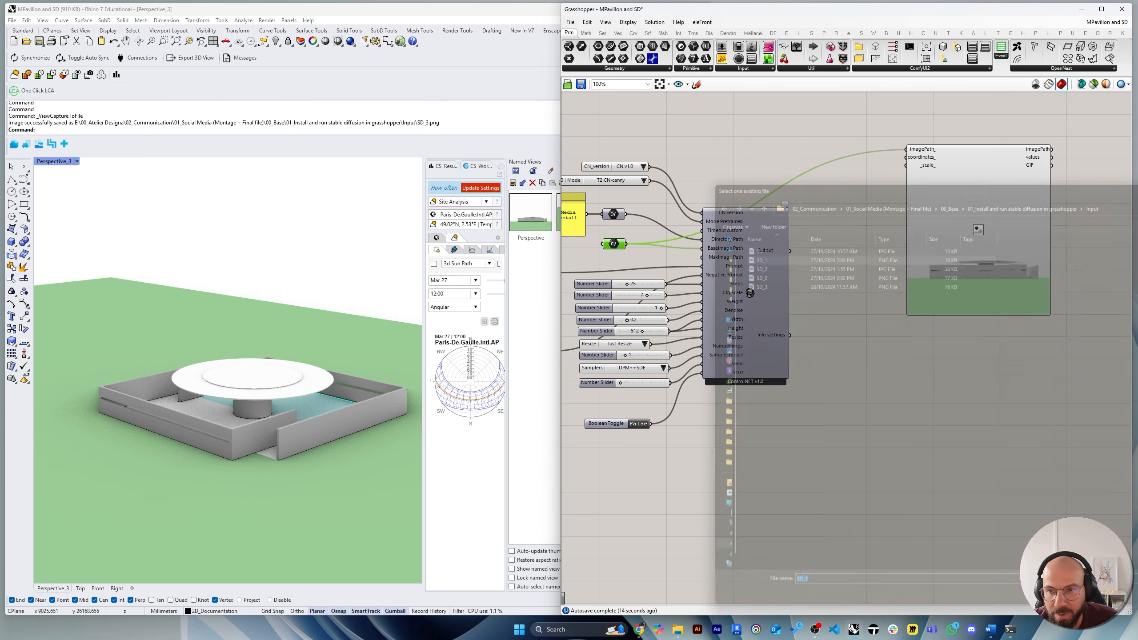
Point the base image's File Path parameter to the SD_3 PNG file and nudge the Boolean Toggle slightly closer to the sliders above it.
right_click(616, 244)
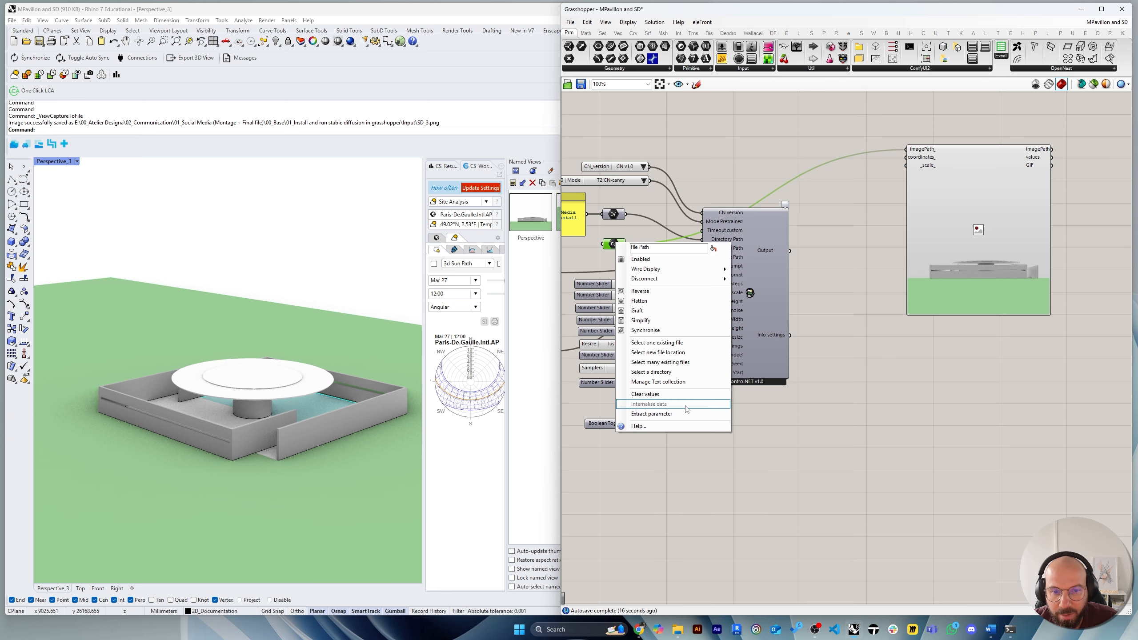
click(672, 343)
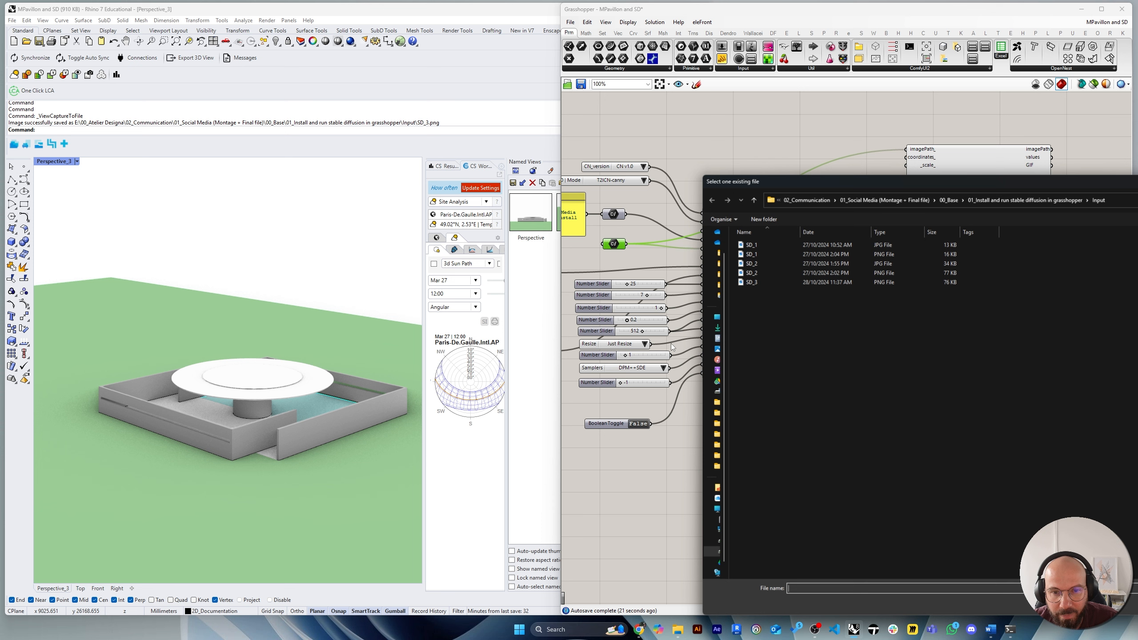
click(753, 282)
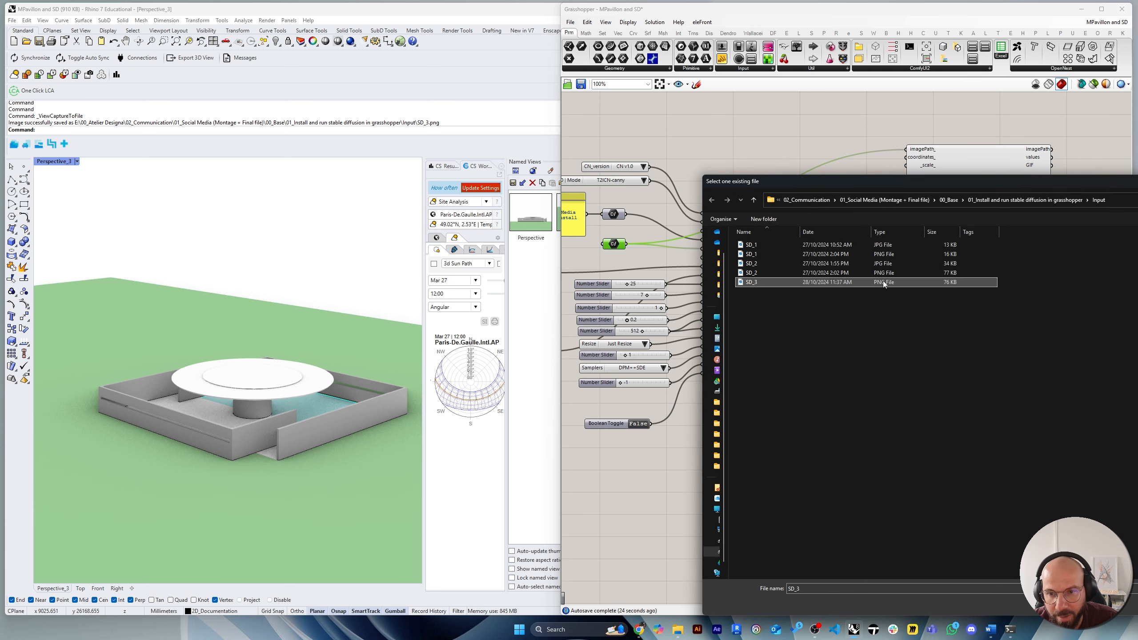
key(Return)
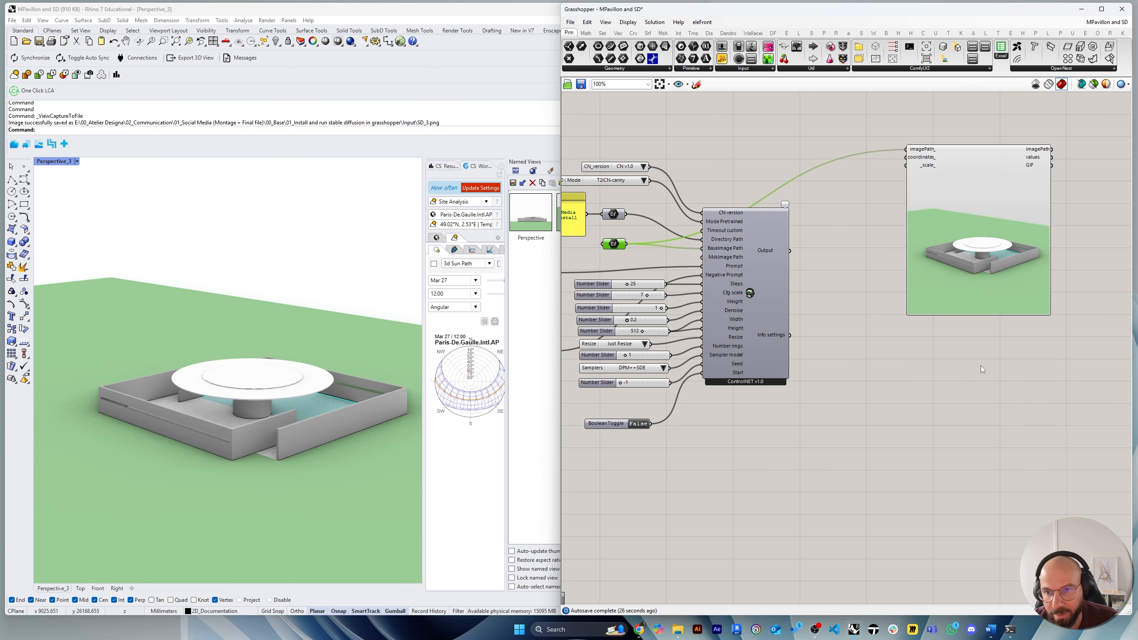
scroll(981, 369, down, 2)
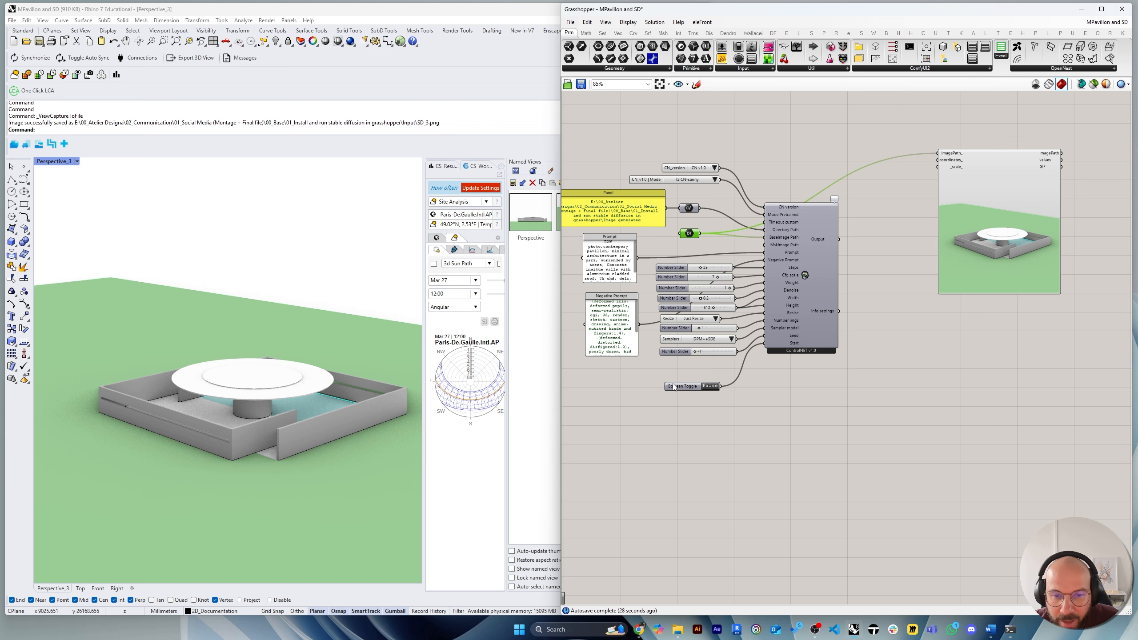
drag(674, 386, 673, 379)
right_drag(841, 310, 781, 314)
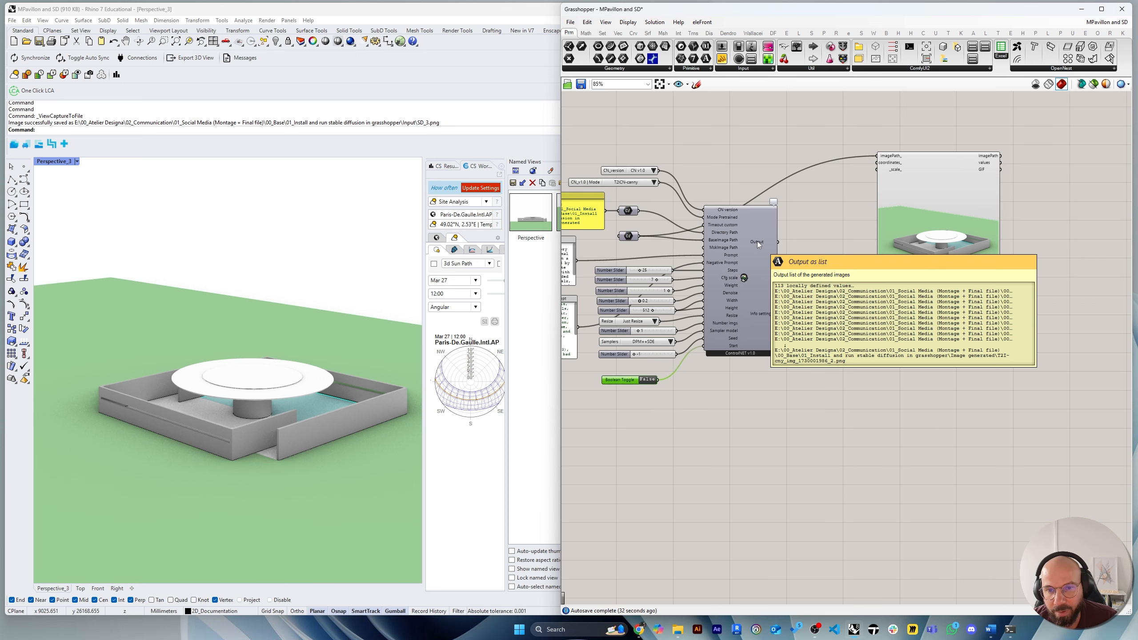
Move the base image viewer up and right, duplicate it below, and wire ControlNET v1.0's Output into the copy's imagePath.
drag(952, 156, 975, 134)
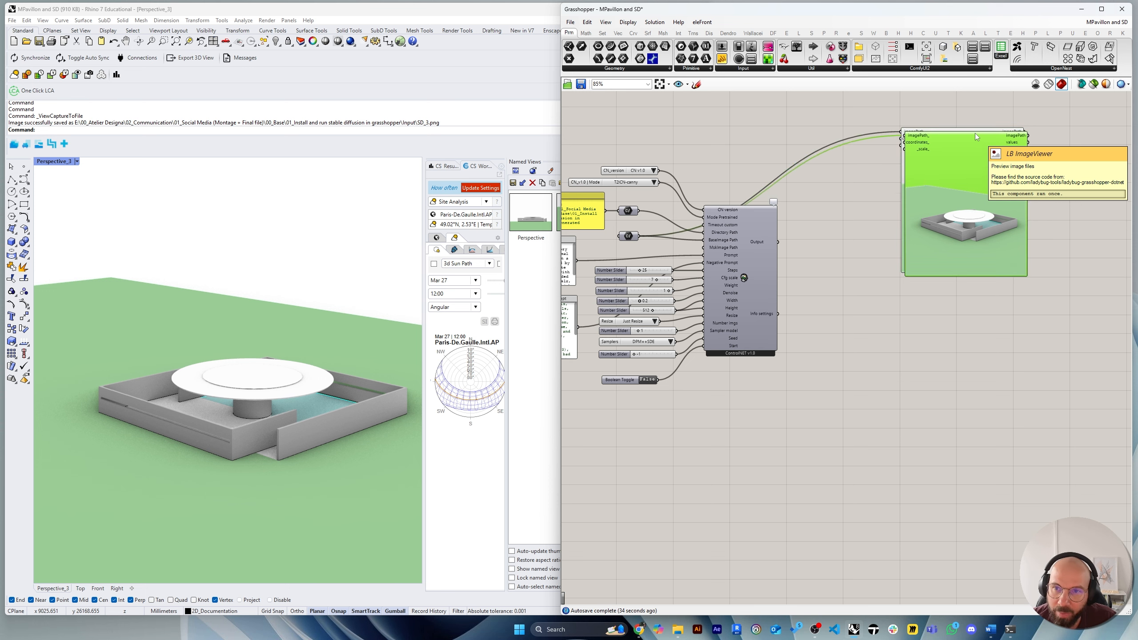
key(ctrl+c)
key(ctrl+v)
drag(778, 242, 953, 422)
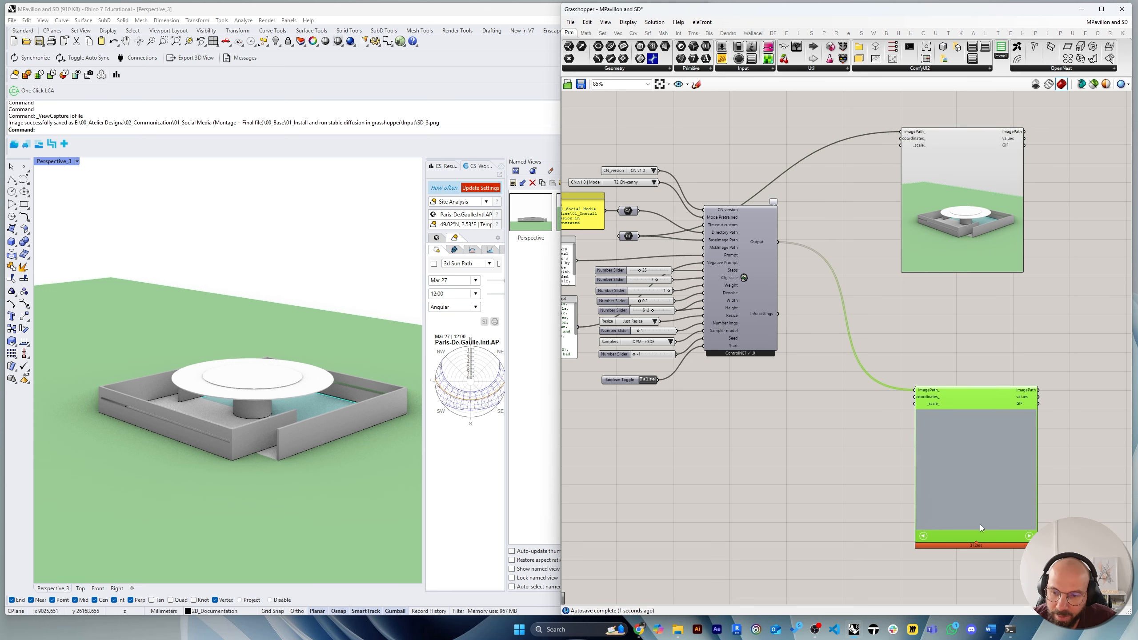
Page forward through the generated images in the duplicated image viewer.
scroll(980, 528, up, 4)
click(1028, 529)
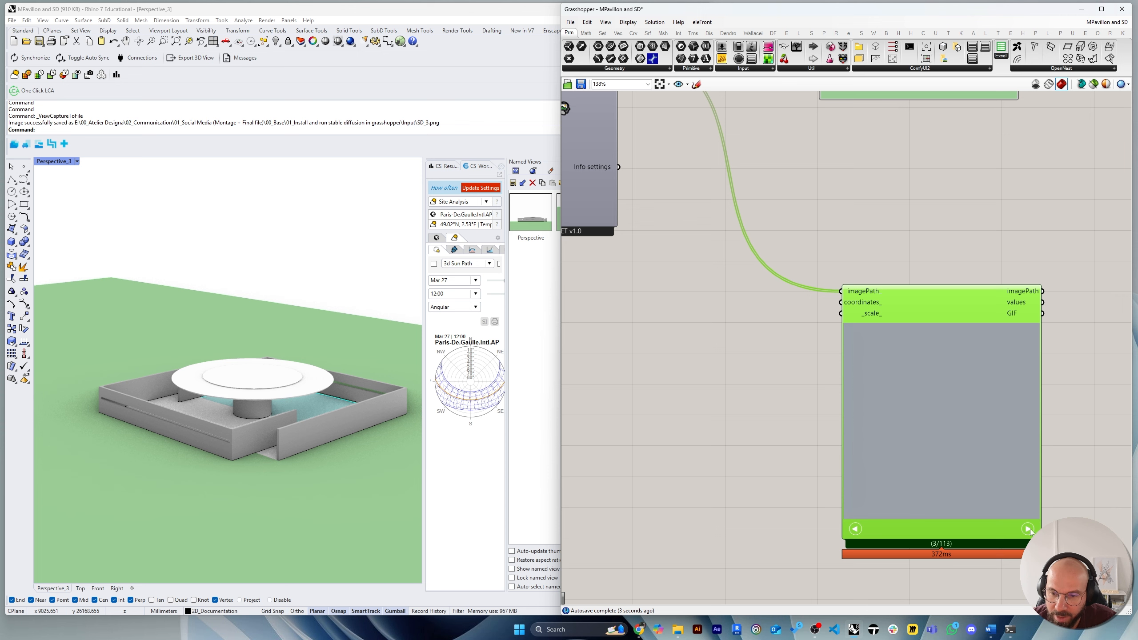
double_click(1029, 529)
click(1028, 529)
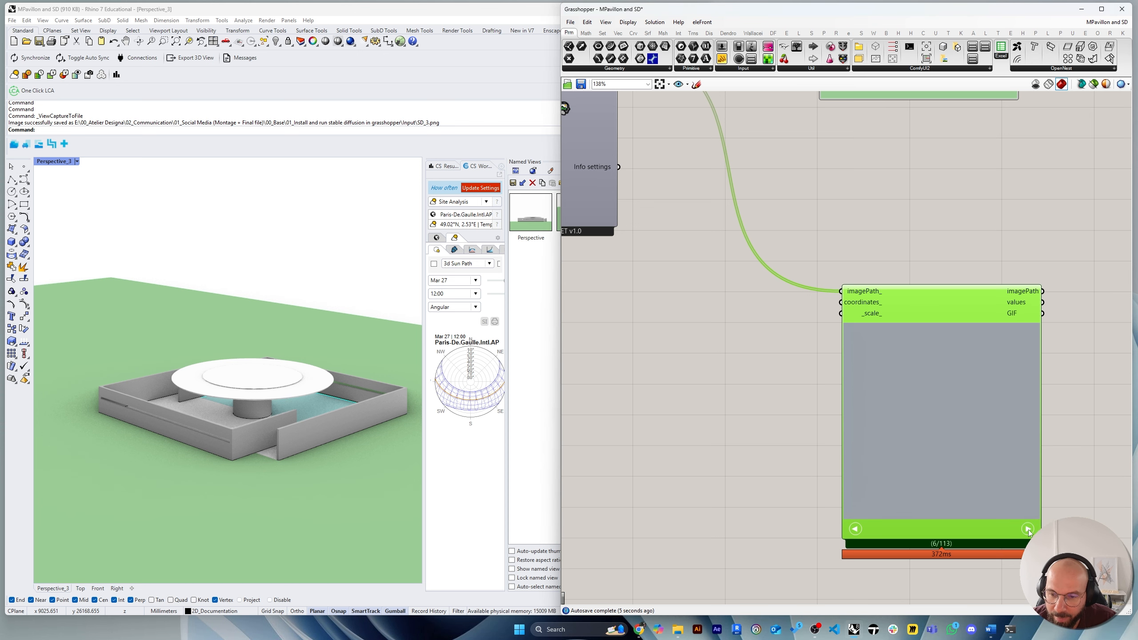
scroll(1029, 455, down, 6)
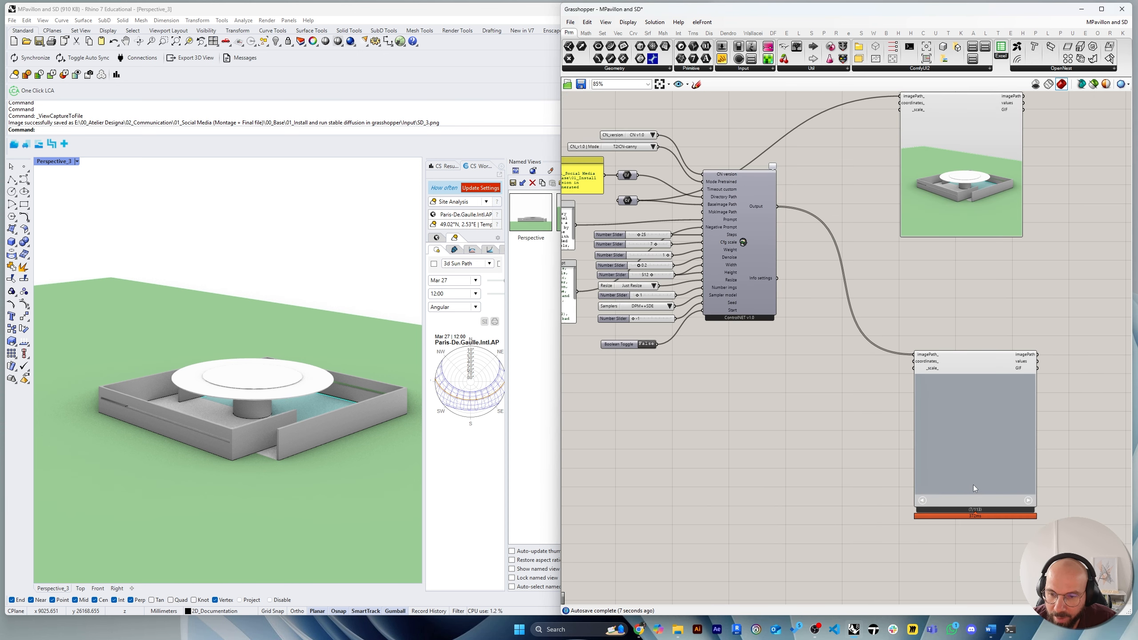
Place a SeeOut component, as used in the earlier ControlNET group, just before the lower image viewer.
right_drag(791, 467, 1105, 407)
scroll(718, 401, up, 3)
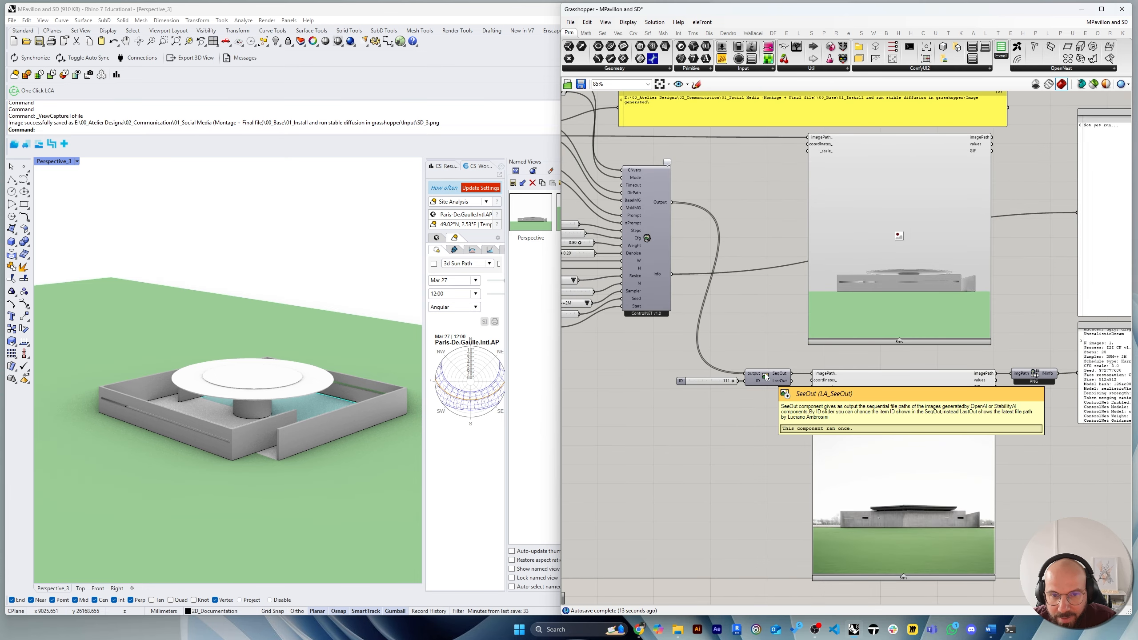
scroll(766, 376, down, 2)
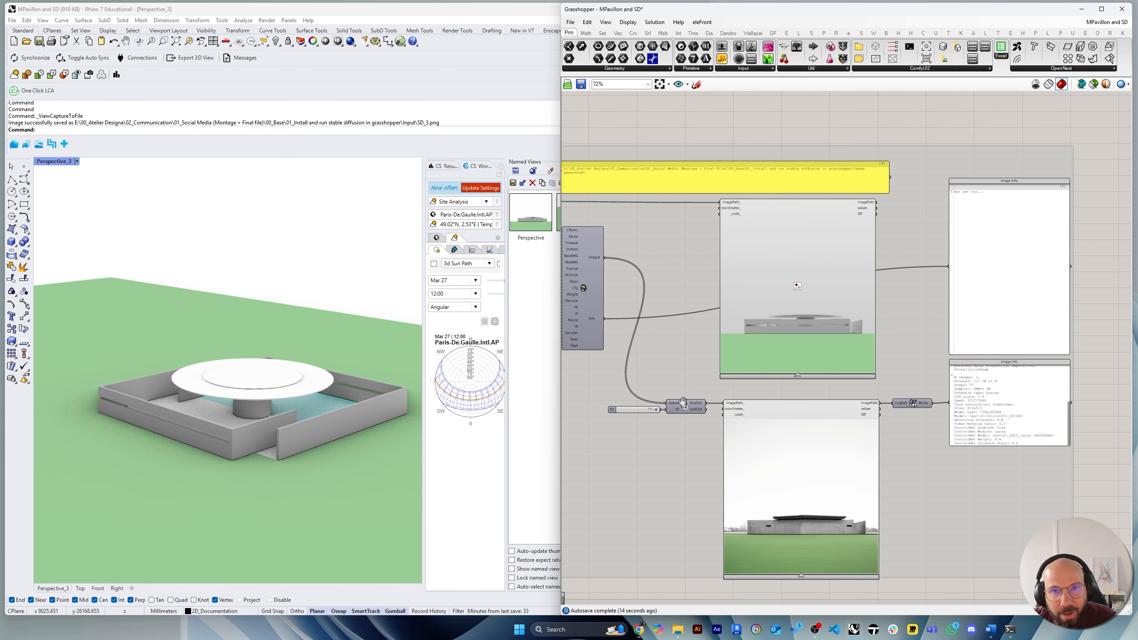
click(973, 34)
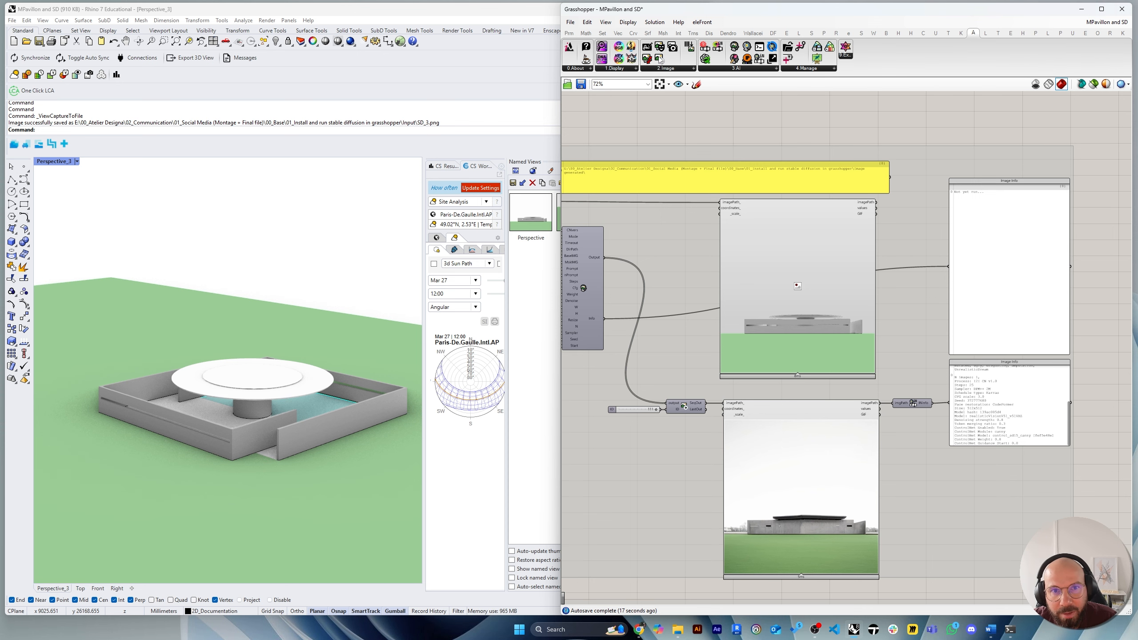
scroll(635, 216, down, 3)
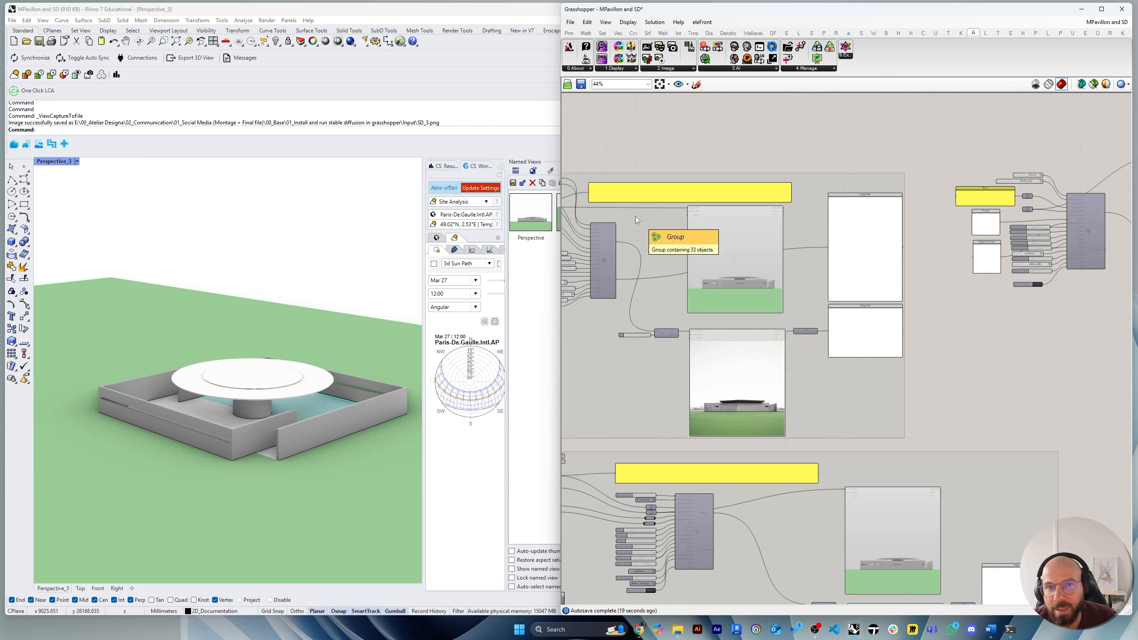
right_drag(926, 248, 704, 272)
scroll(915, 290, up, 2)
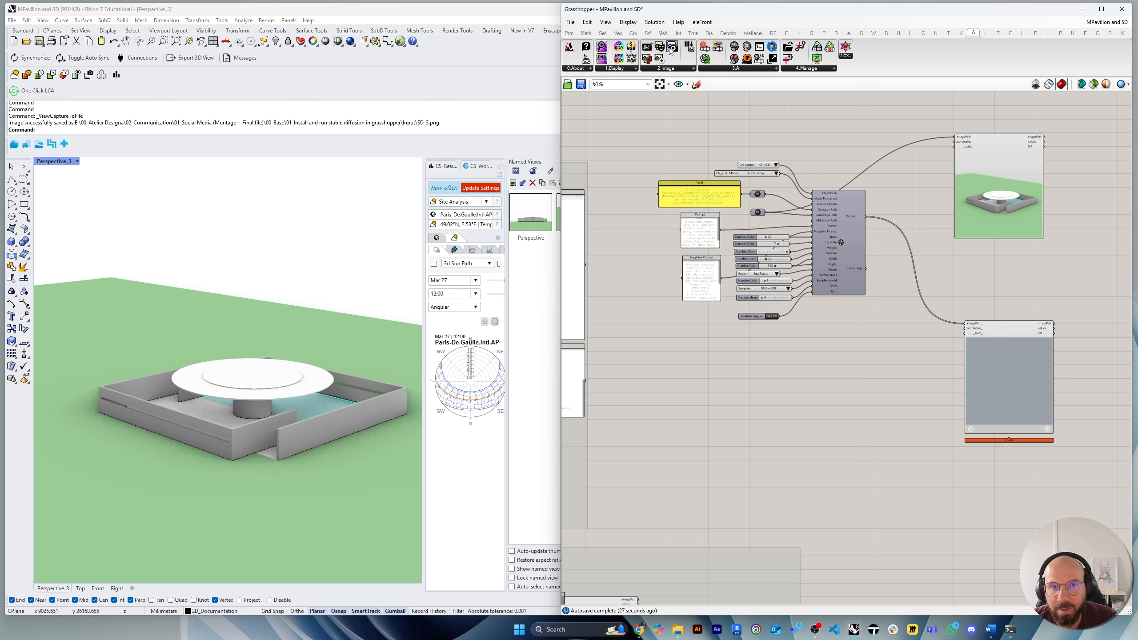
drag(661, 61, 996, 269)
key(Delete)
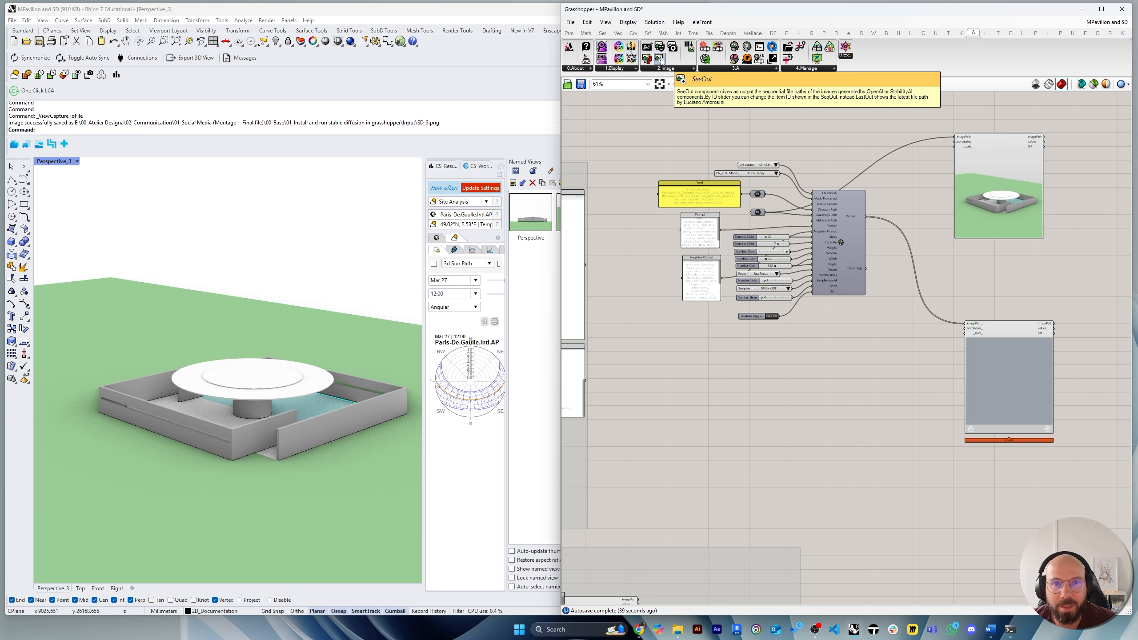
drag(661, 59, 911, 322)
scroll(1005, 318, up, 3)
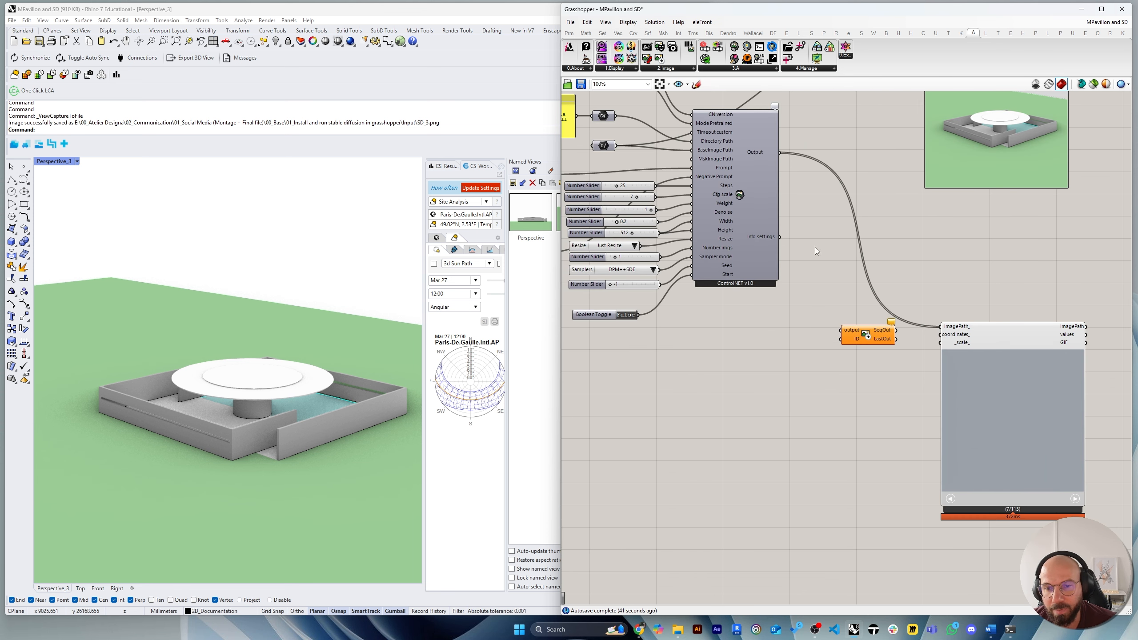
Wire ControlNET v1.0's Output into SeeOut's output input and SeeOut's LastOut into the lower viewer's imagePath.
drag(780, 153, 889, 340)
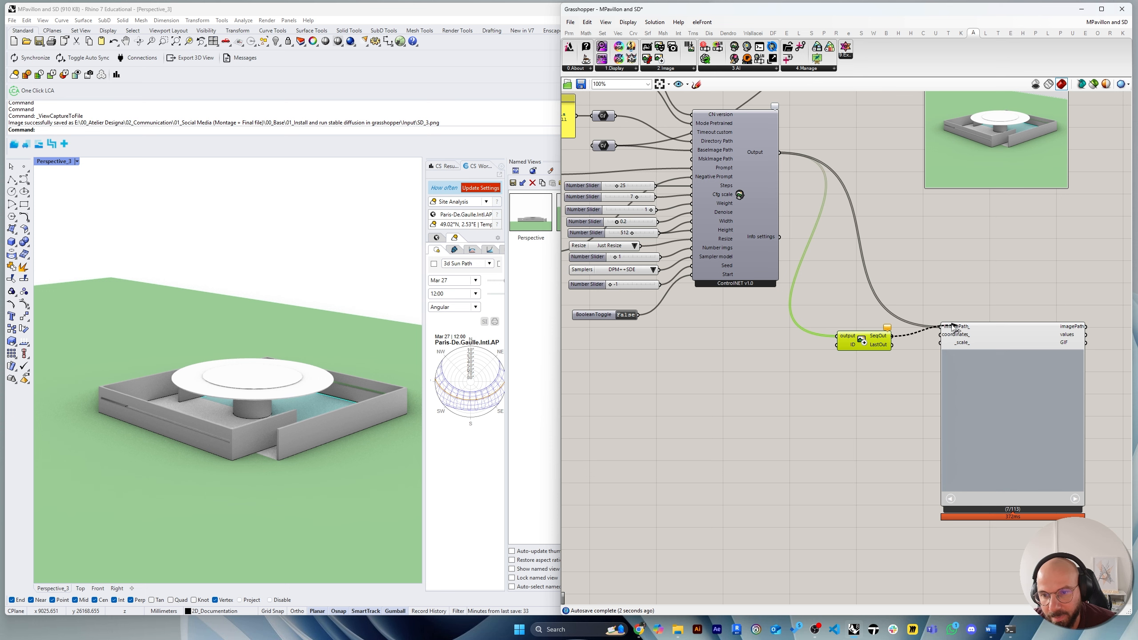
drag(892, 345, 878, 325)
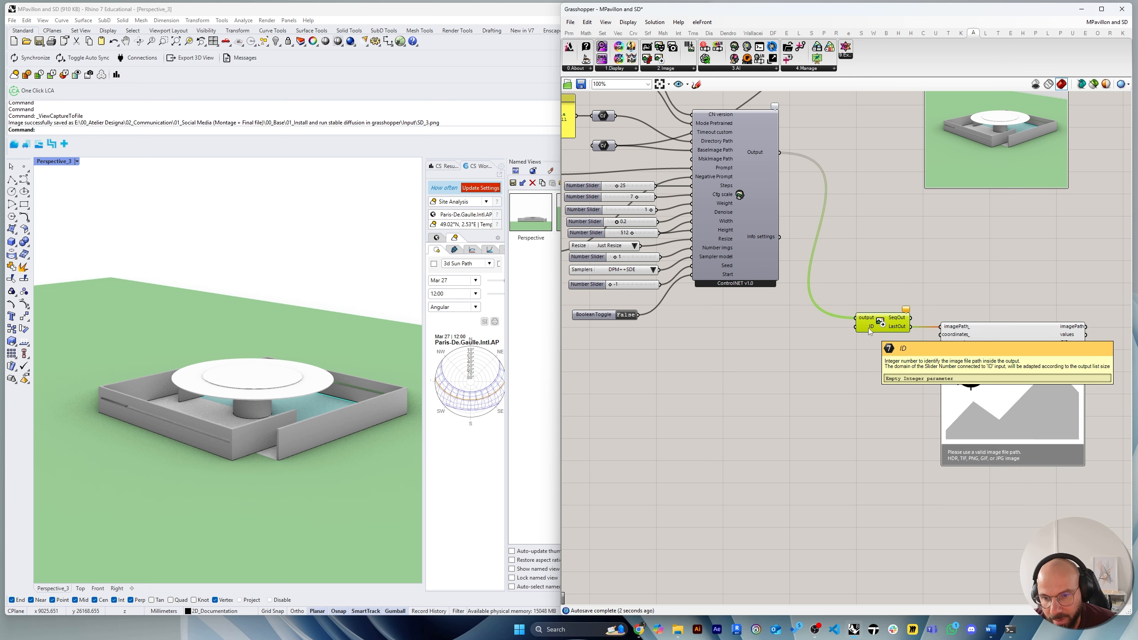
right_drag(879, 326, 958, 329)
Add a Number Slider with value 100 below the ControlNET v1.0 component and wire it into SeeOut's ID input.
scroll(959, 329, down, 5)
right_drag(748, 371, 992, 348)
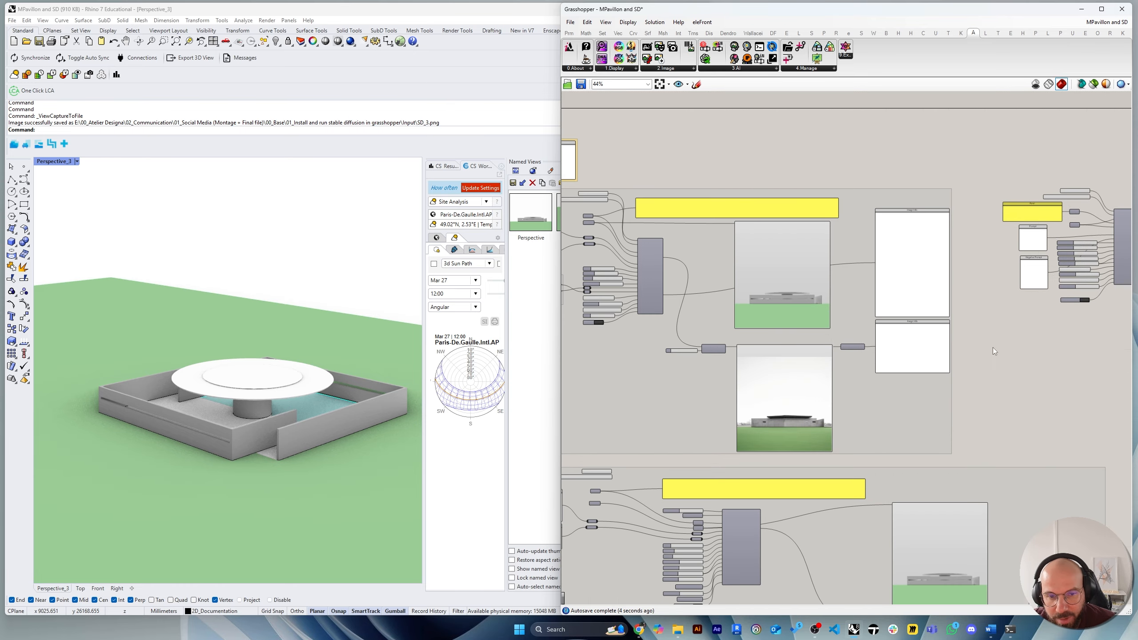
scroll(707, 365, up, 3)
scroll(680, 351, down, 2)
right_drag(877, 364, 618, 379)
right_drag(987, 315, 879, 317)
scroll(879, 316, up, 3)
double_click(841, 344)
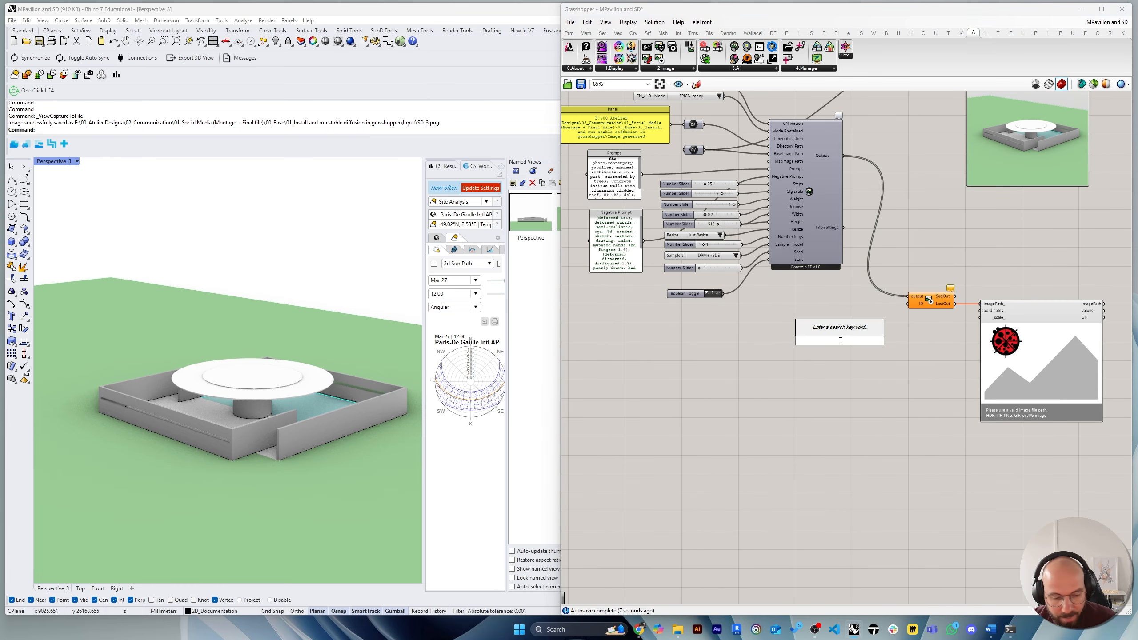
text(100)
key(Return)
drag(866, 344, 908, 304)
Set the ID slider to 80 and feed the lower viewer's imagePath from SeqOut instead of LastOut.
scroll(908, 310, up, 2)
right_drag(910, 381, 760, 382)
drag(656, 356, 679, 363)
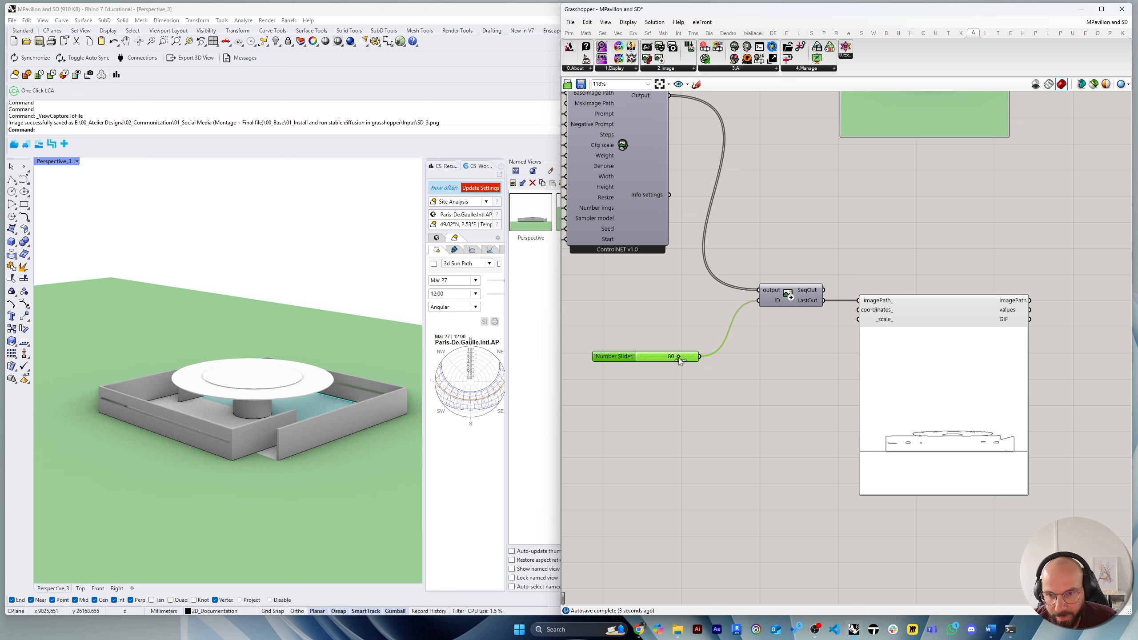
drag(823, 290, 914, 296)
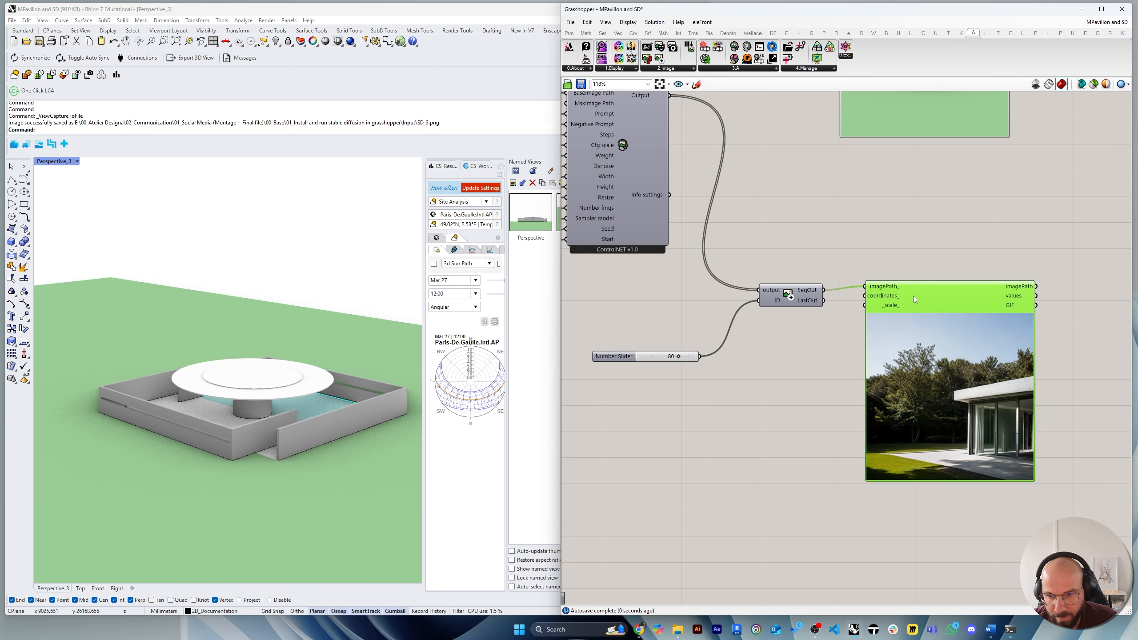
Set the ID slider to 97 and move the slider, SeeOut component and lower image viewer closer together.
drag(678, 358, 681, 358)
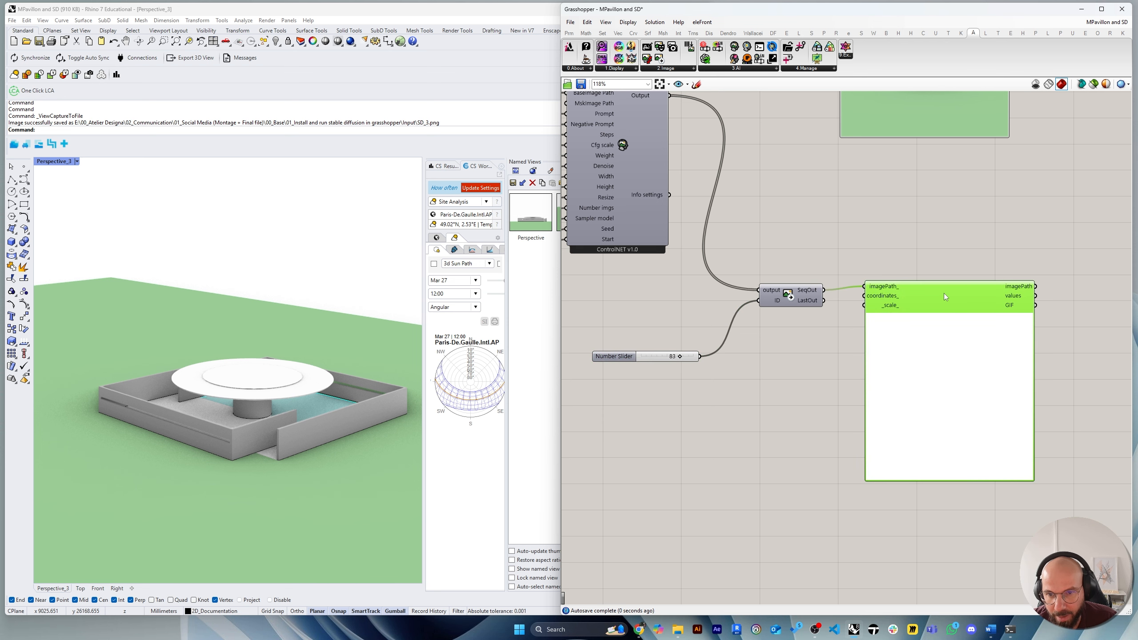
drag(944, 294, 930, 298)
drag(799, 297, 808, 297)
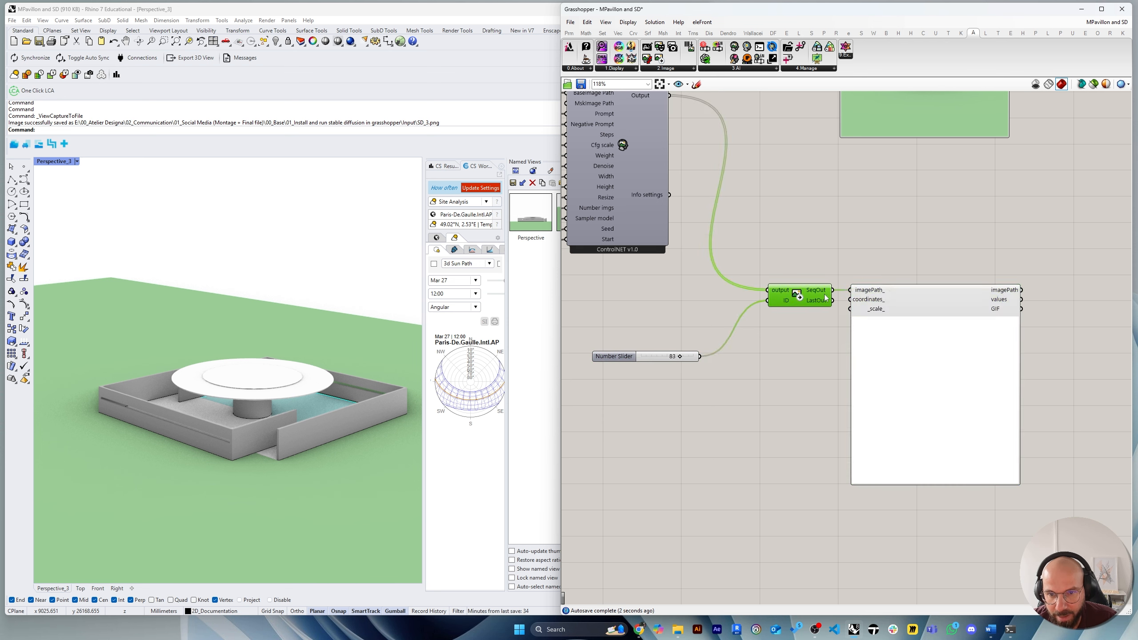
drag(680, 357, 689, 357)
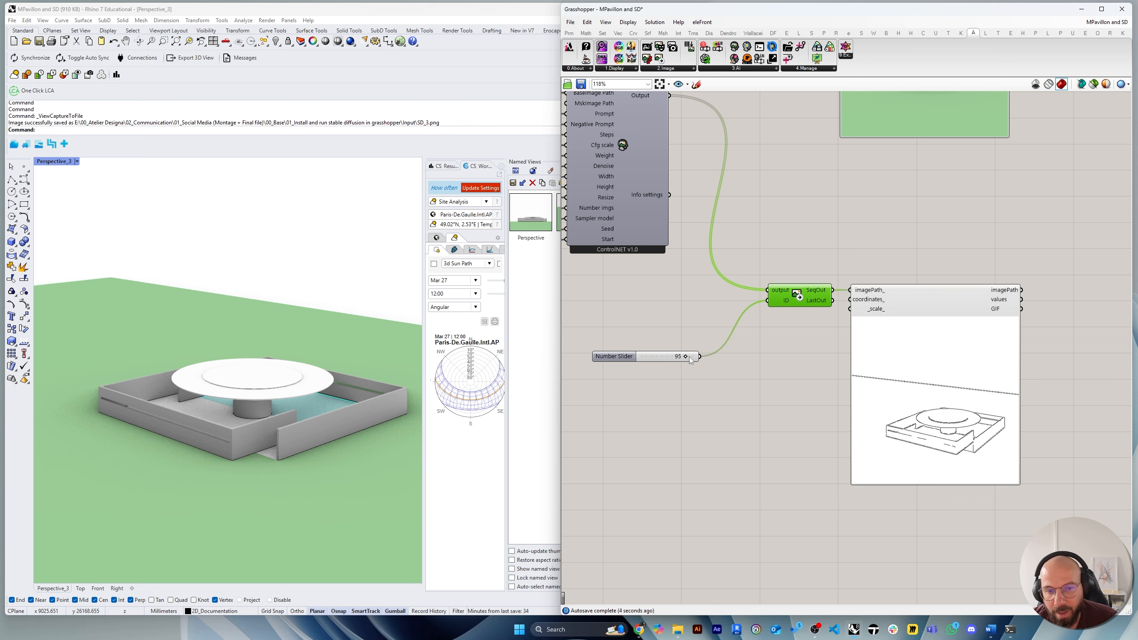
mouse_move(614, 357)
mouse_down()
mouse_move(682, 336)
mouse_move(729, 336)
mouse_move(685, 346)
mouse_move(727, 340)
mouse_up()
scroll(826, 320, up, 3)
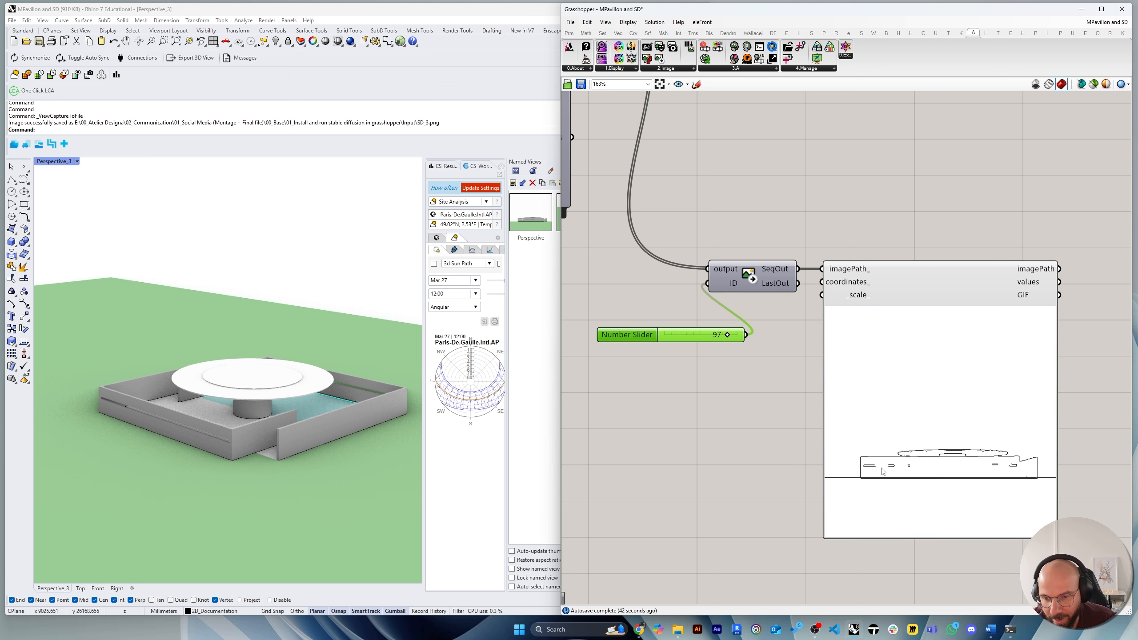
Restore the Perspective named view in Rhino and compare the pavilion's geometry with the canny outline in the lower image viewer.
double_click(545, 236)
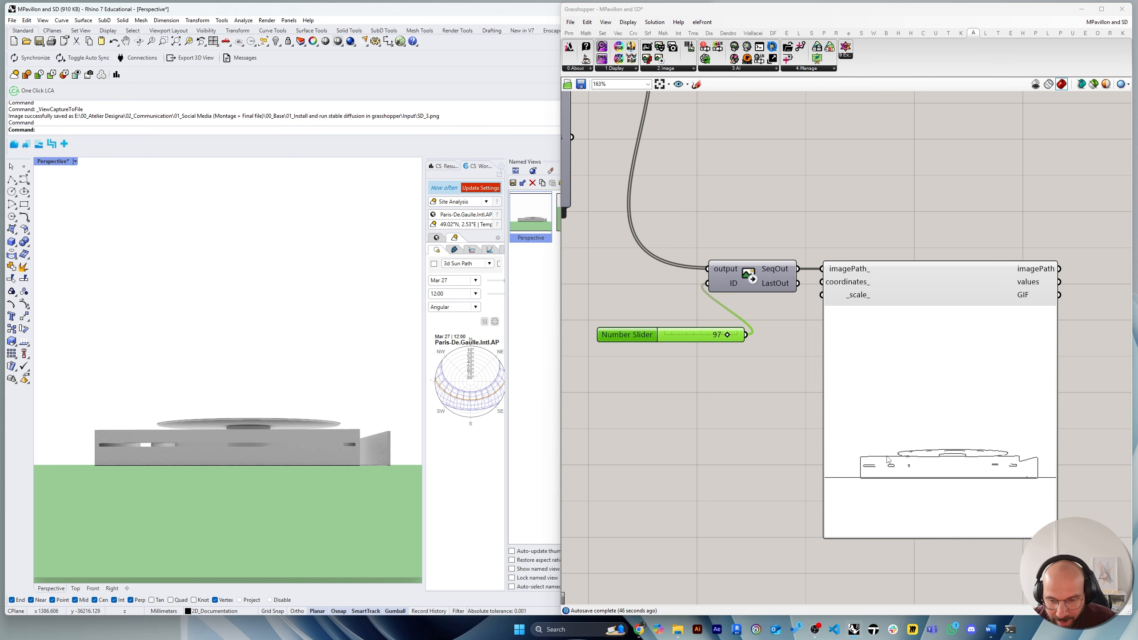
scroll(1023, 482, up, 4)
scroll(960, 457, down, 3)
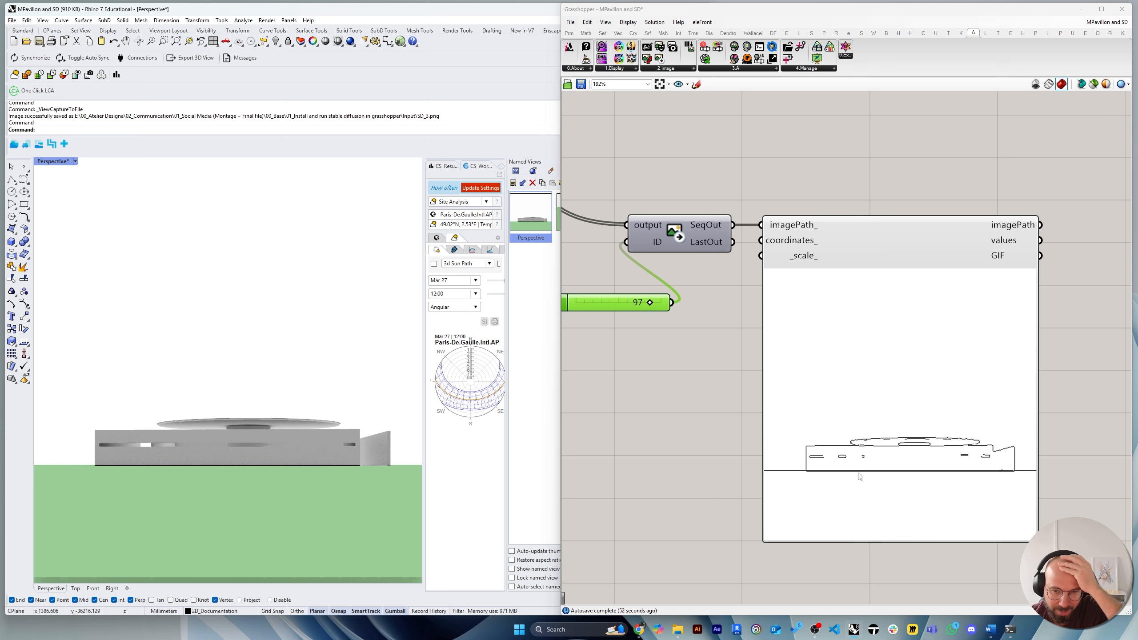
scroll(847, 469, up, 3)
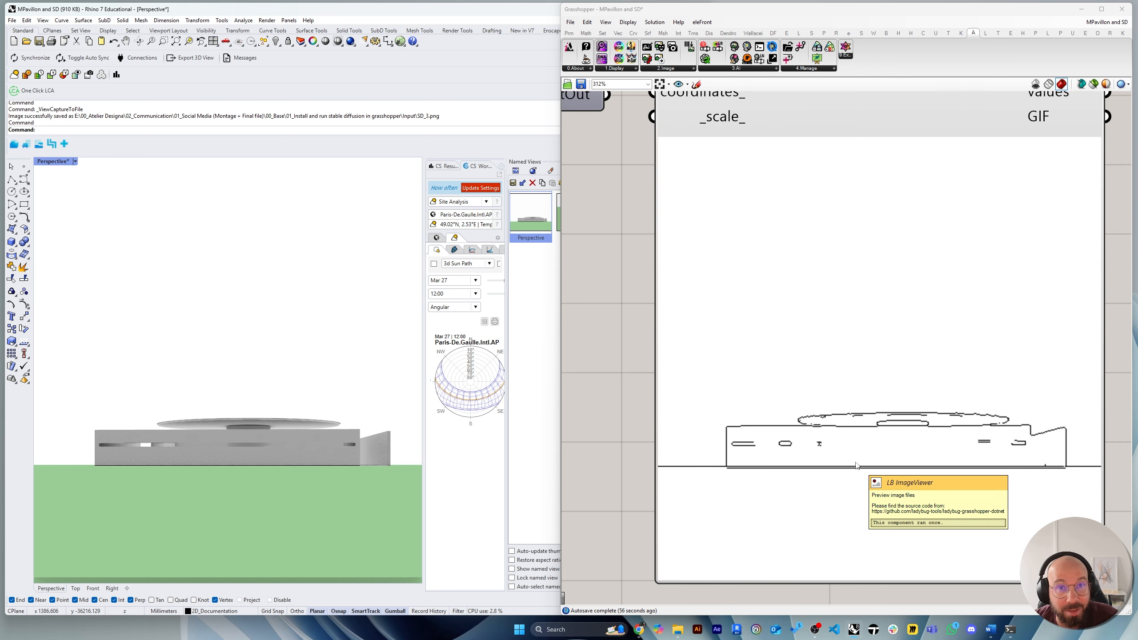
scroll(862, 573, down, 1)
right_drag(278, 394, 210, 429)
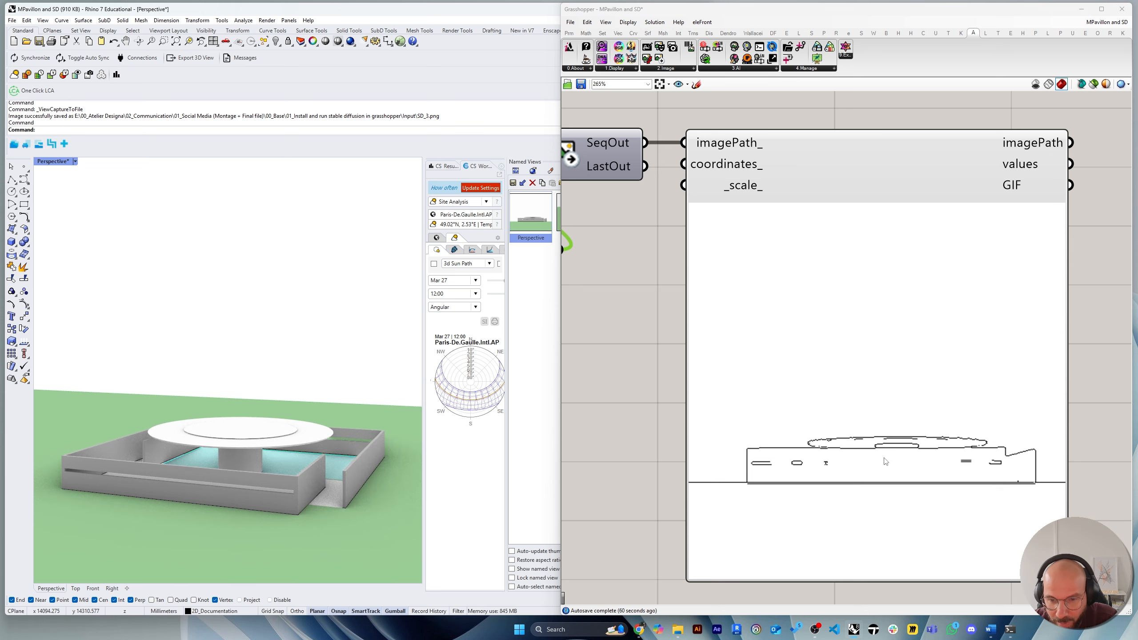
right_drag(336, 453, 358, 450)
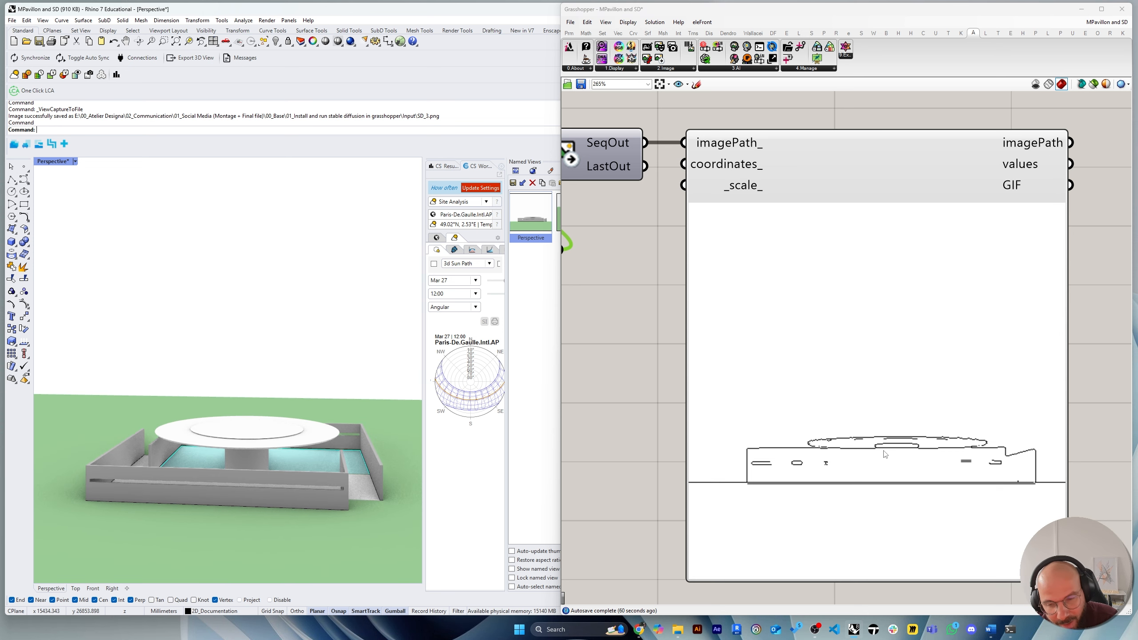
Step the ID slider up to 103 to view a generated pavilion image.
scroll(954, 448, down, 1)
right_drag(814, 417, 855, 413)
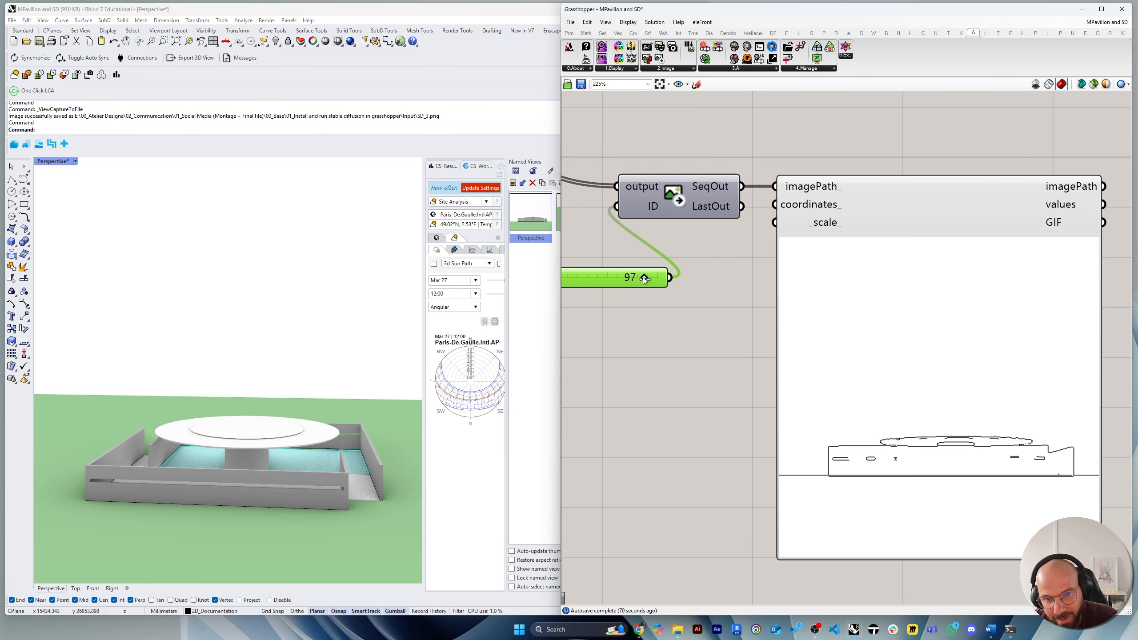
drag(644, 277, 652, 285)
drag(654, 285, 658, 285)
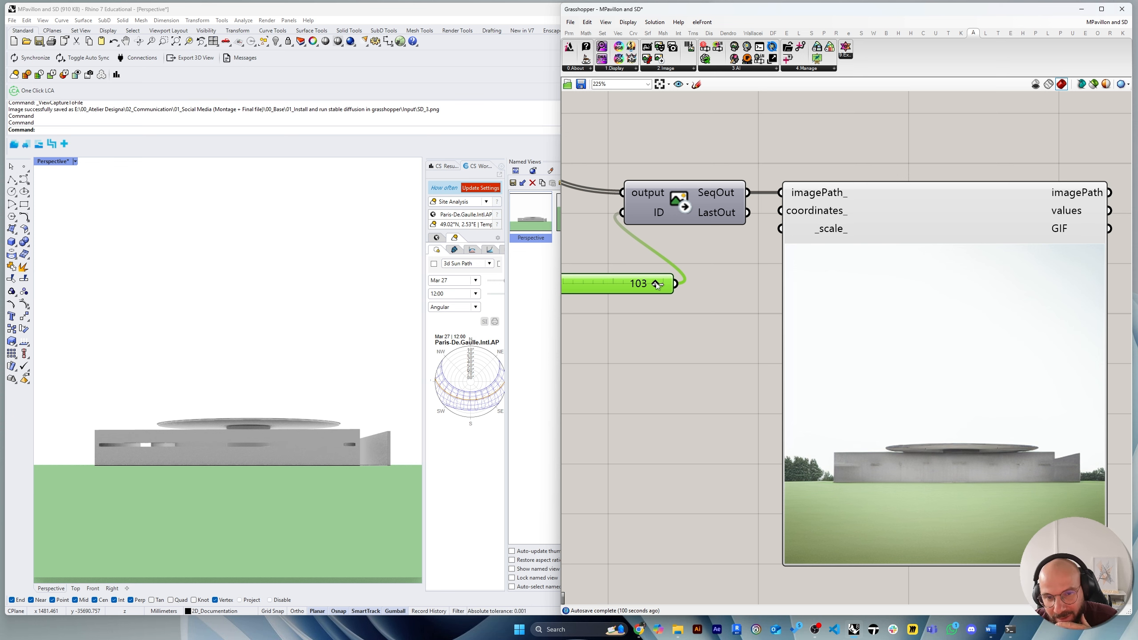
Step the ID slider up through 106 to 112 to browse the saved images in the lower image viewer.
drag(657, 284, 660, 290)
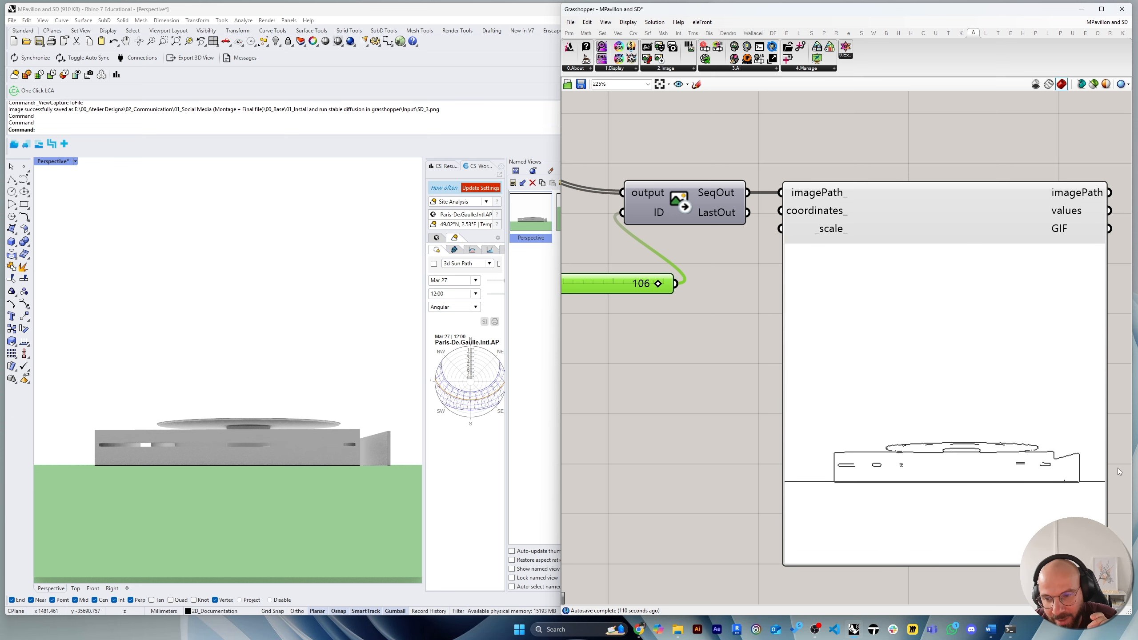
scroll(1030, 452, down, 1)
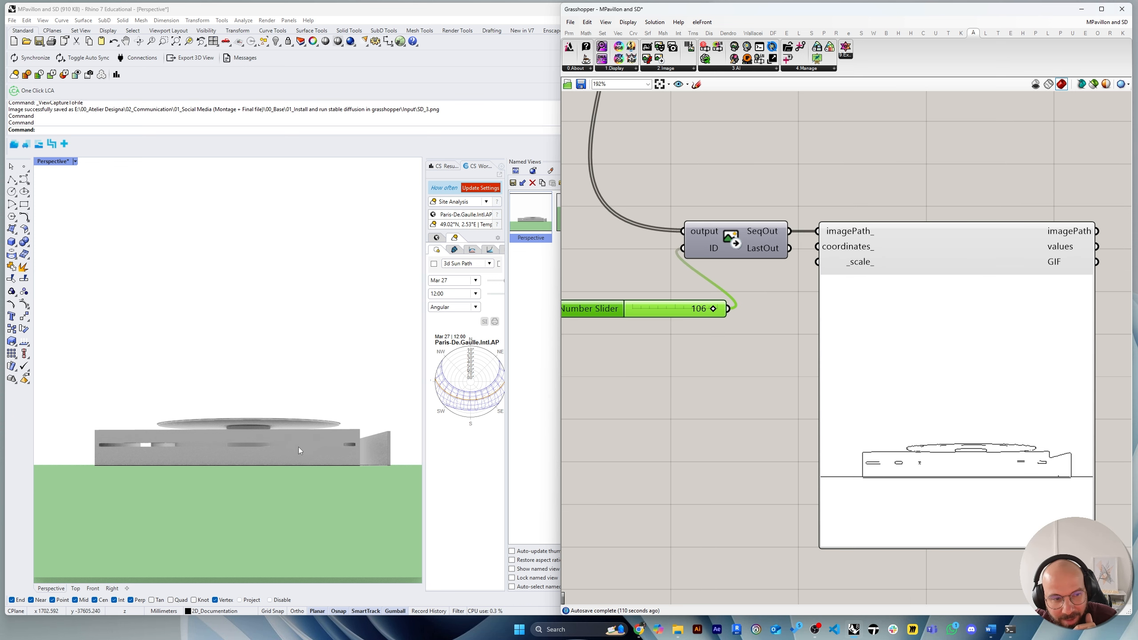
drag(712, 310, 666, 309)
right_drag(699, 338, 847, 422)
scroll(840, 420, down, 5)
right_drag(739, 394, 786, 395)
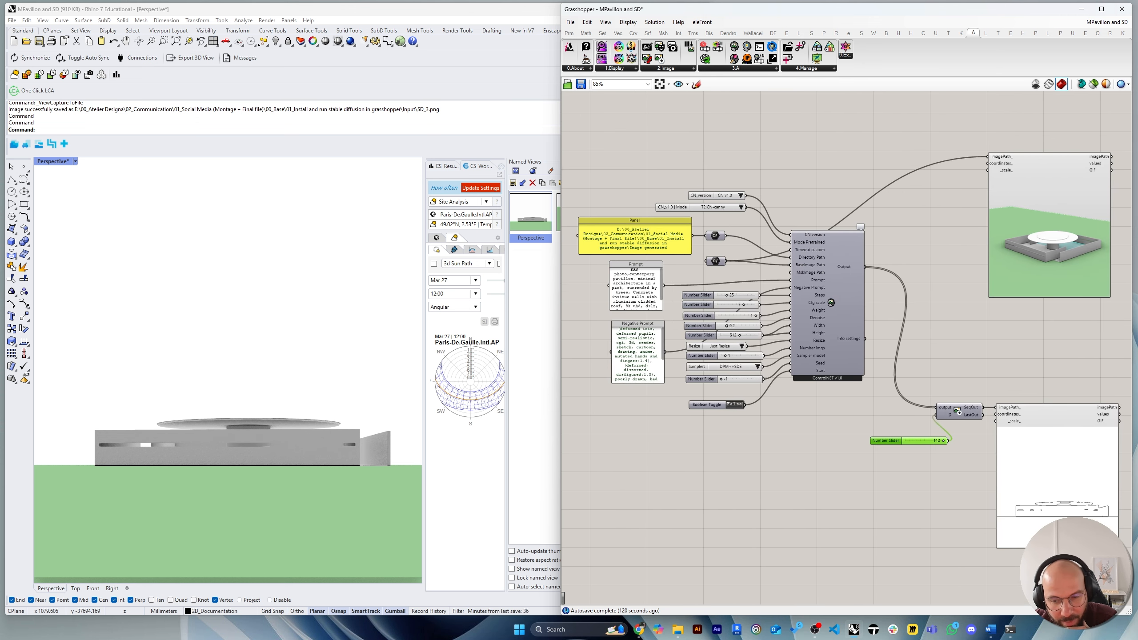
Start the ControlNet generation by setting the Boolean Toggle to True and monitor its progress in the enlarged console window.
click(1010, 630)
right_drag(670, 406, 701, 426)
scroll(810, 439, up, 3)
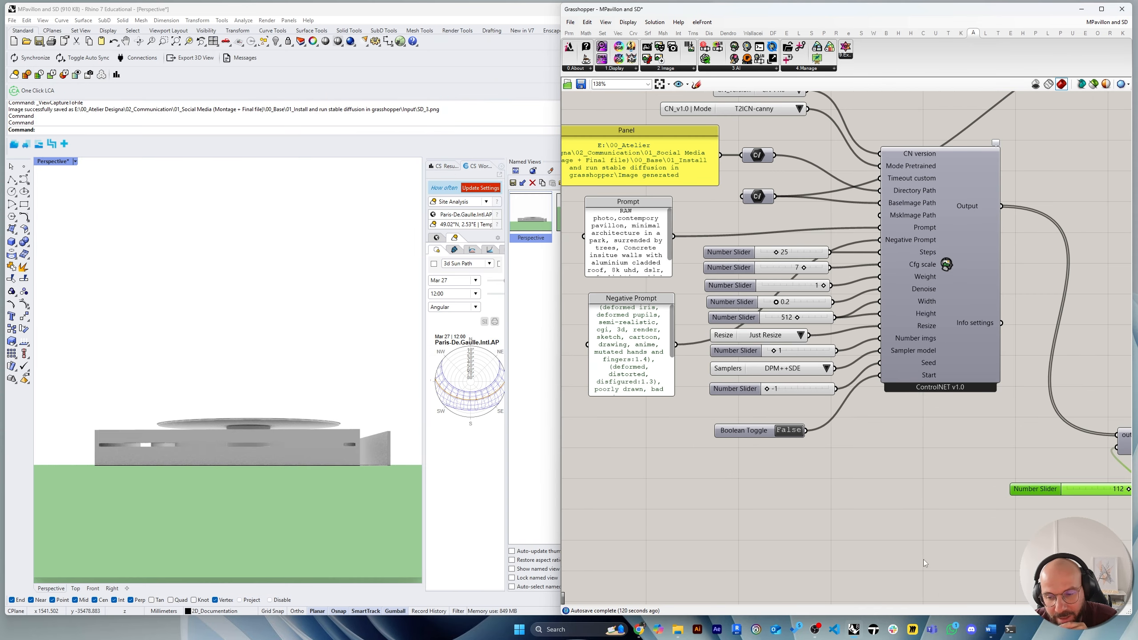
click(1009, 630)
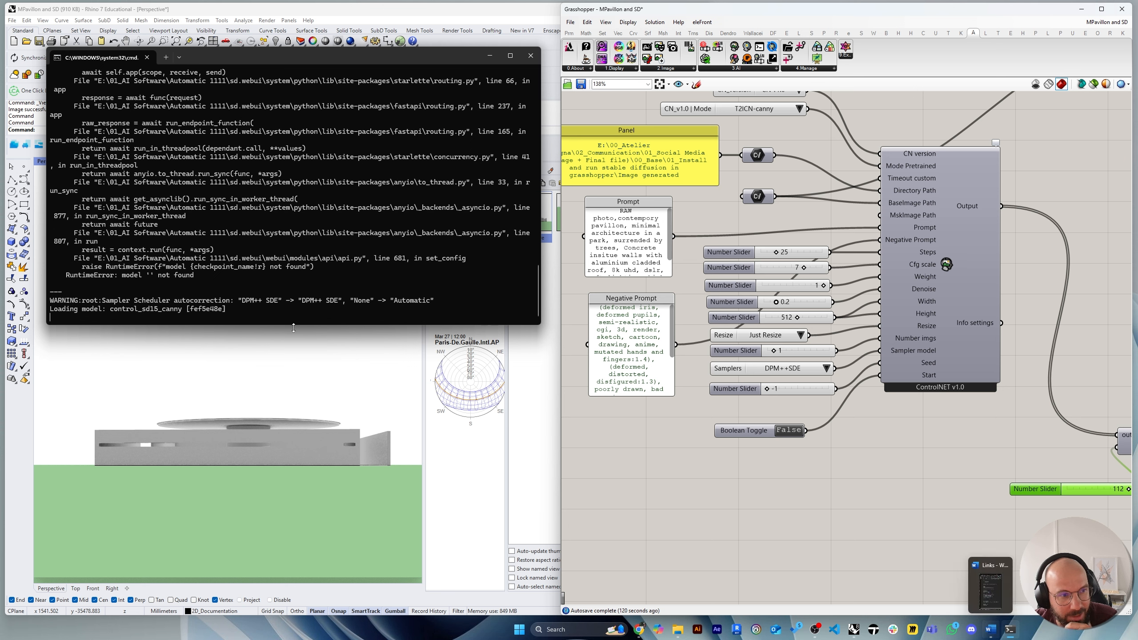
drag(292, 325, 291, 371)
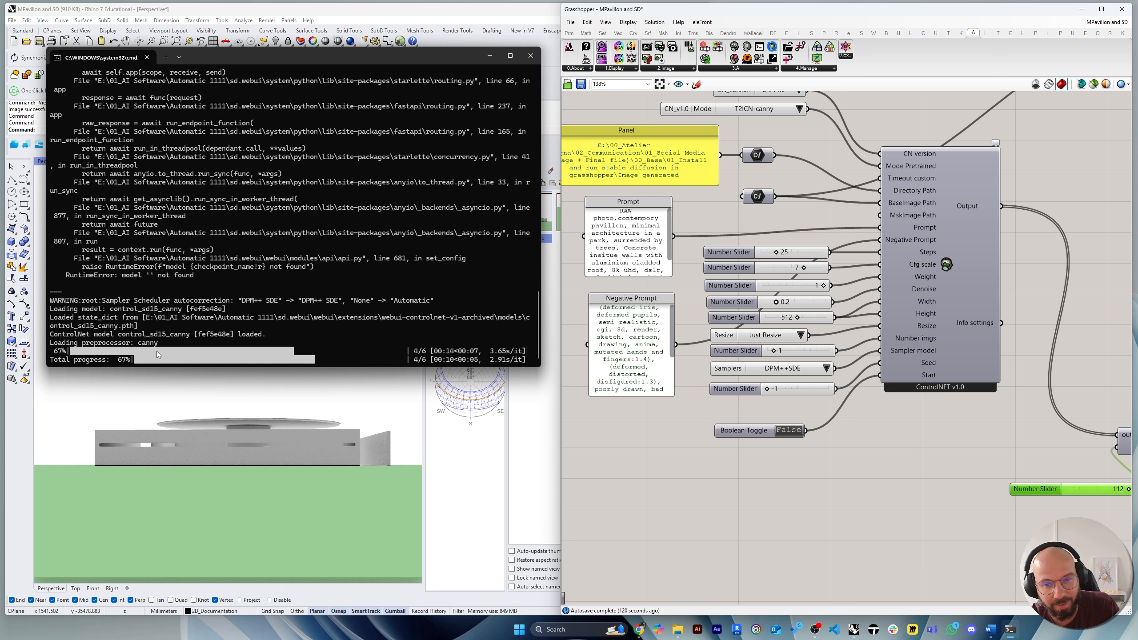
click(874, 485)
Set the ID slider to 113 and inspect the newly generated image in the lower viewer.
right_drag(1067, 449, 644, 346)
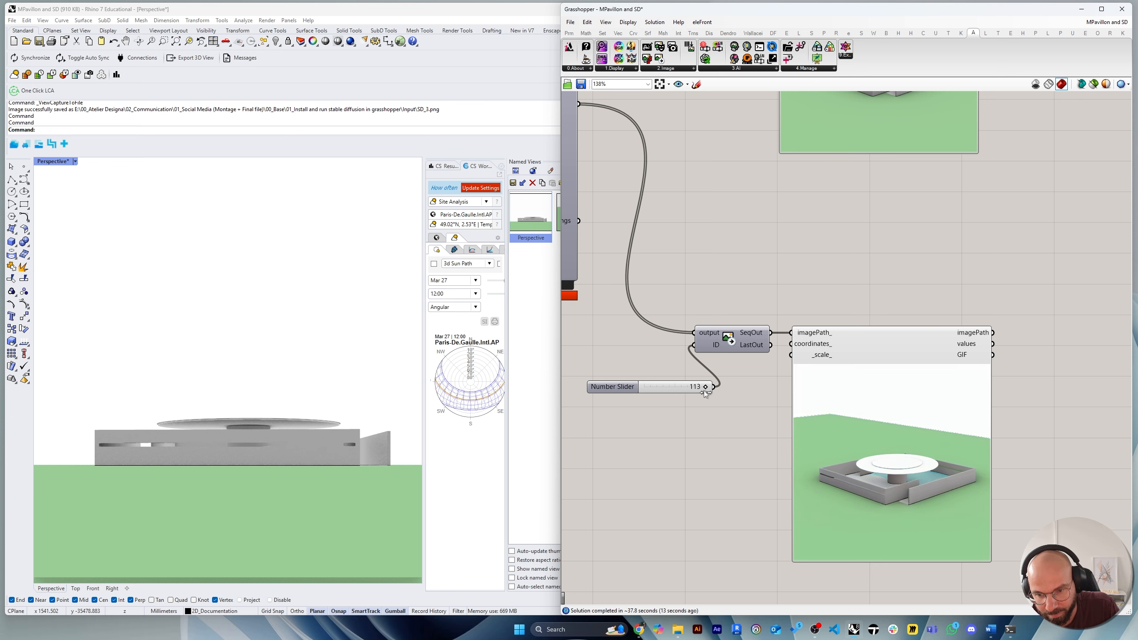
drag(704, 390, 704, 392)
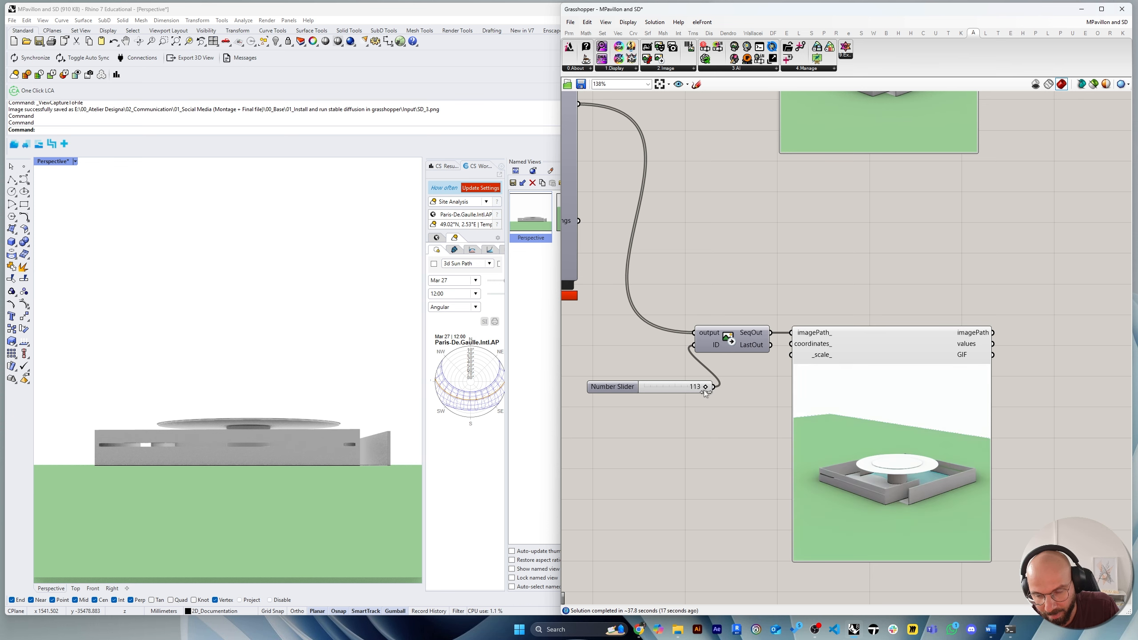
scroll(973, 517, up, 3)
scroll(910, 500, up, 2)
scroll(1004, 545, down, 4)
Widen the Named Views panel, restore the Perspective_2 view in Rhino and compare it with the generated image.
drag(507, 314, 441, 314)
double_click(512, 213)
scroll(865, 474, down, 2)
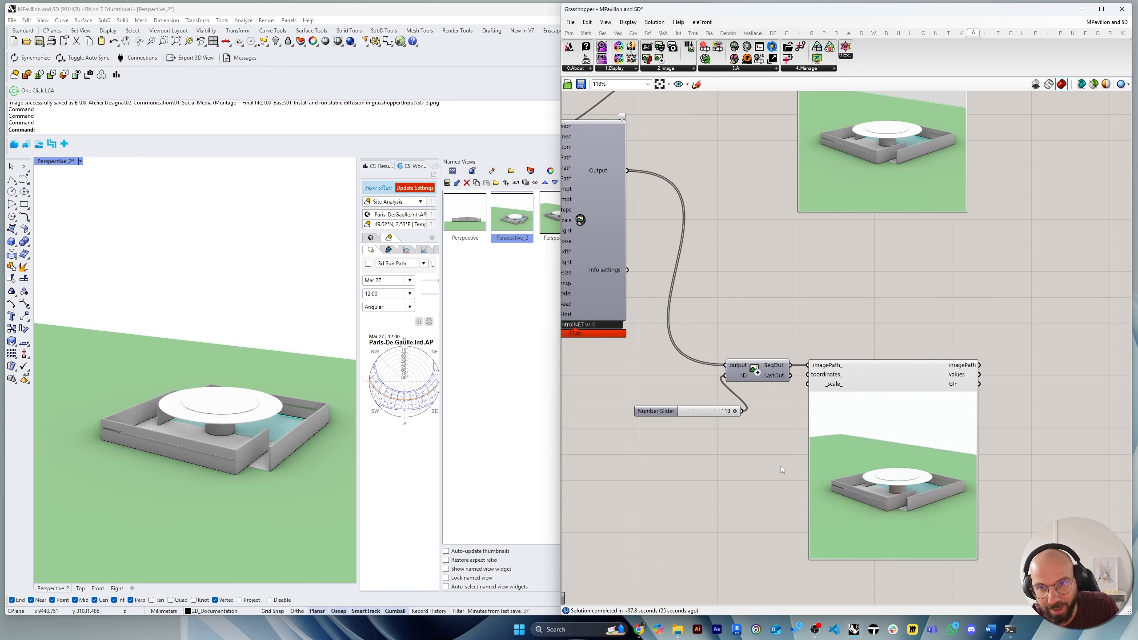
right_drag(781, 467, 838, 469)
scroll(931, 512, up, 3)
scroll(950, 513, up, 3)
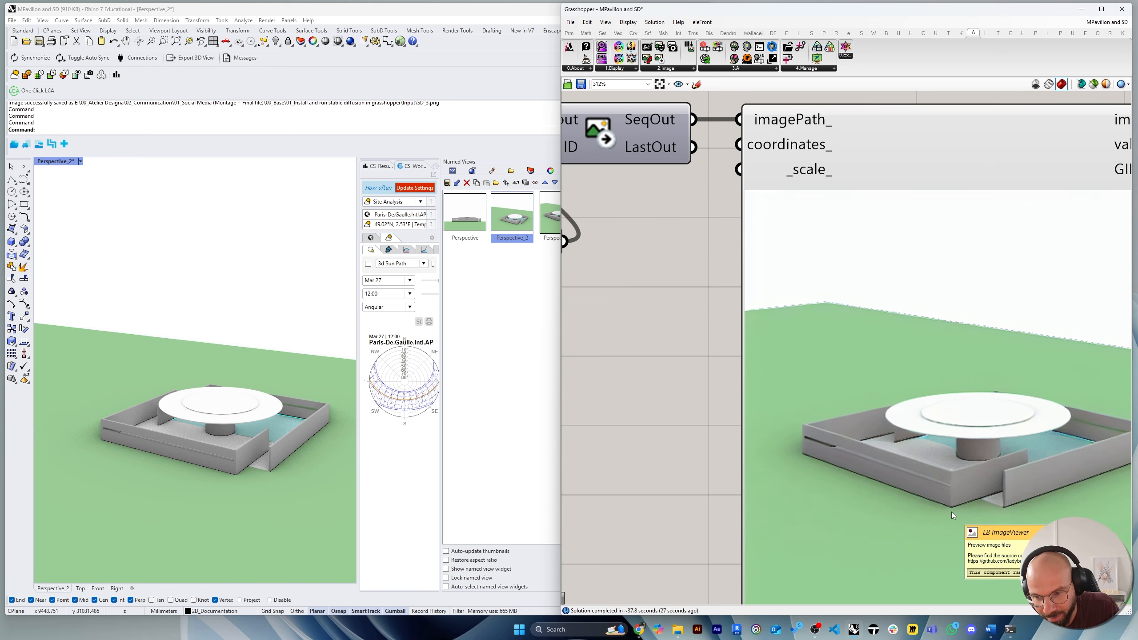
Set the Denoise slider to 0.8 to regenerate the image and follow the run in the console window.
scroll(951, 512, down, 4)
right_drag(740, 374, 971, 434)
scroll(800, 398, down, 2)
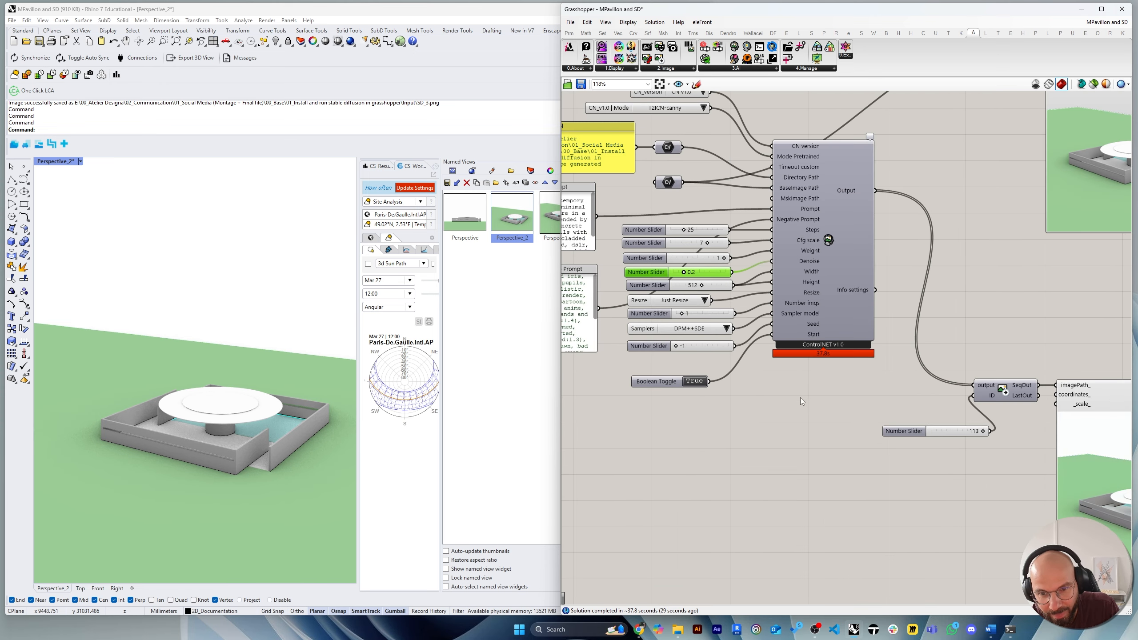
scroll(718, 366, up, 3)
double_click(726, 274)
text(0.8)
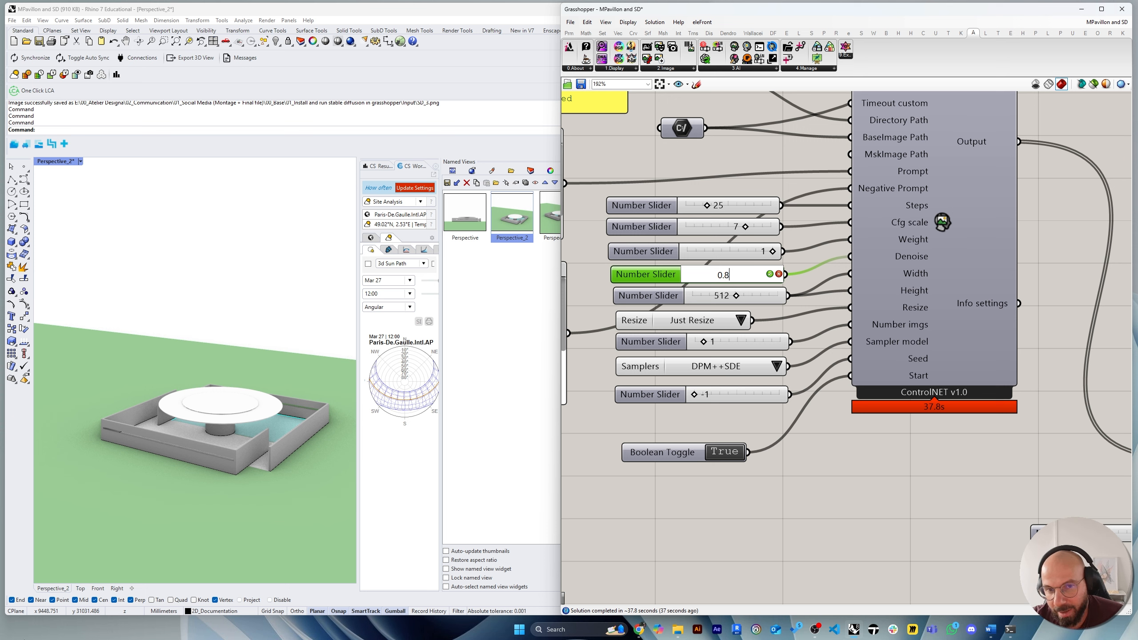
click(1009, 630)
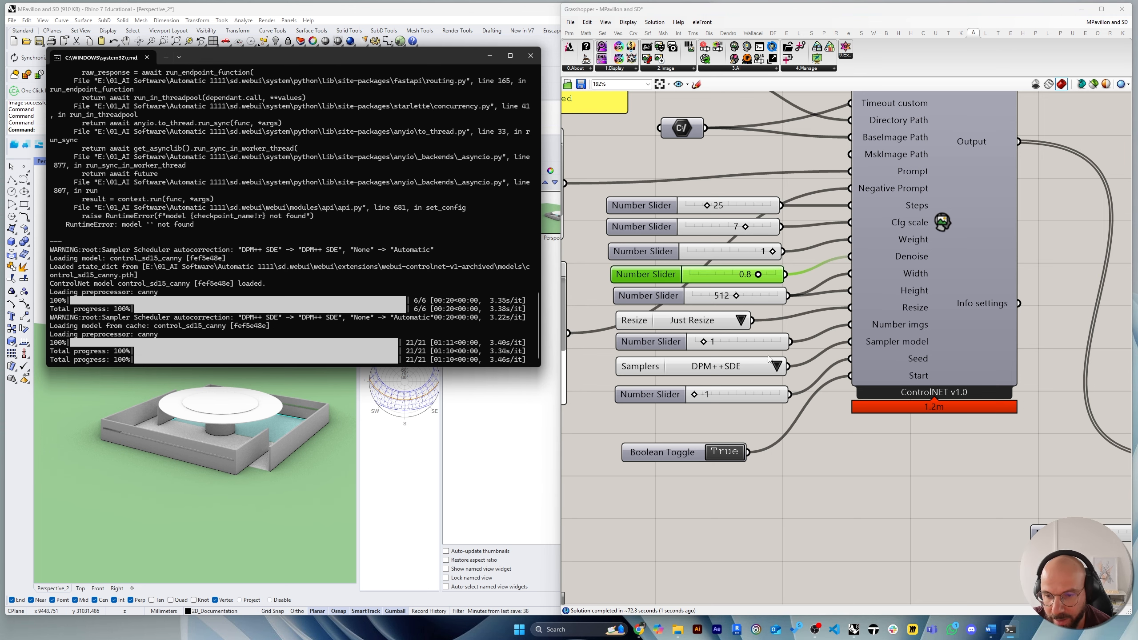
Set the ID slider to 115 to load the new result into the lower image viewer.
right_drag(913, 432, 734, 359)
right_drag(1090, 399, 800, 313)
scroll(834, 341, down, 1)
right_drag(845, 345, 761, 305)
right_drag(682, 337, 729, 351)
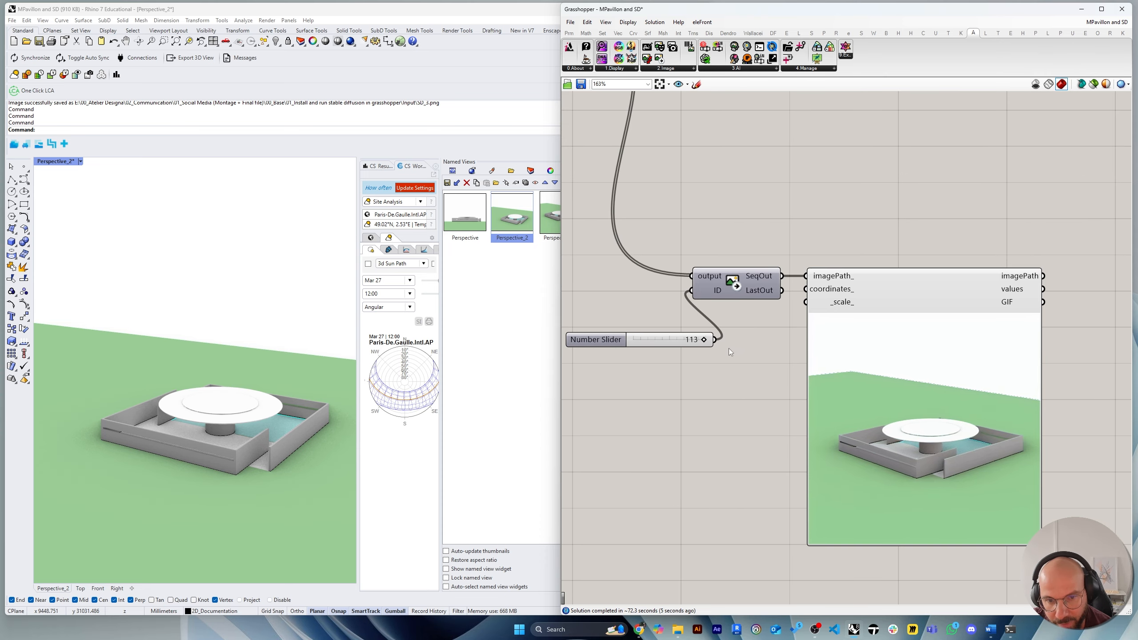
scroll(714, 344, up, 1)
drag(707, 341, 707, 348)
Examine the pavilion's walls, entrance and roof in the generated image and compare it with the base image.
scroll(873, 439, up, 3)
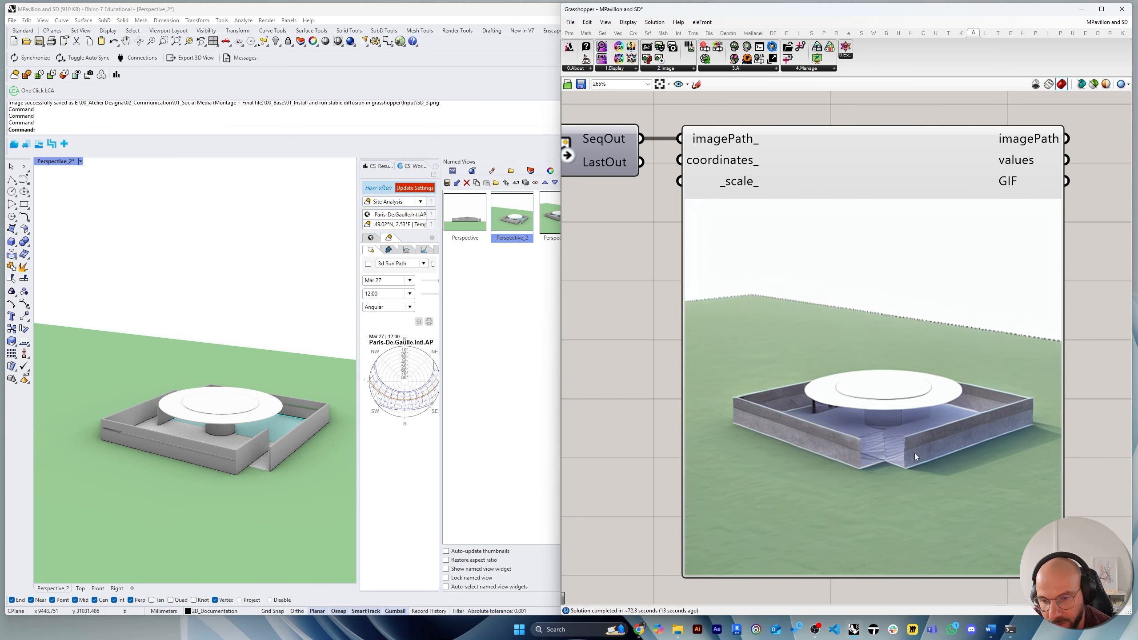
scroll(942, 439, up, 3)
scroll(931, 450, down, 2)
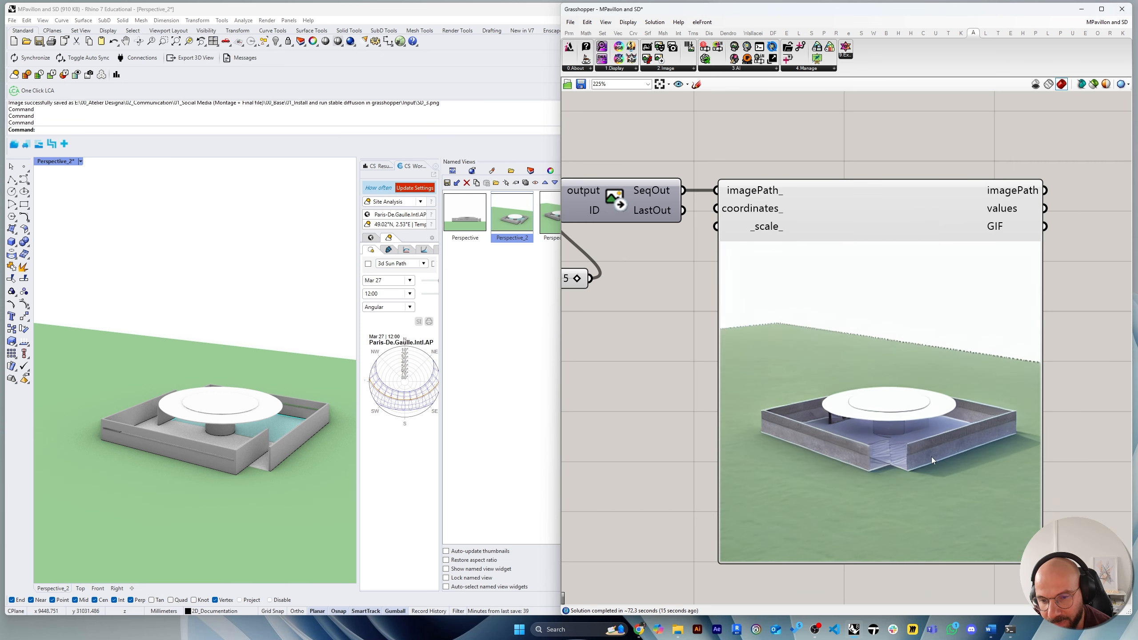
scroll(874, 444, down, 4)
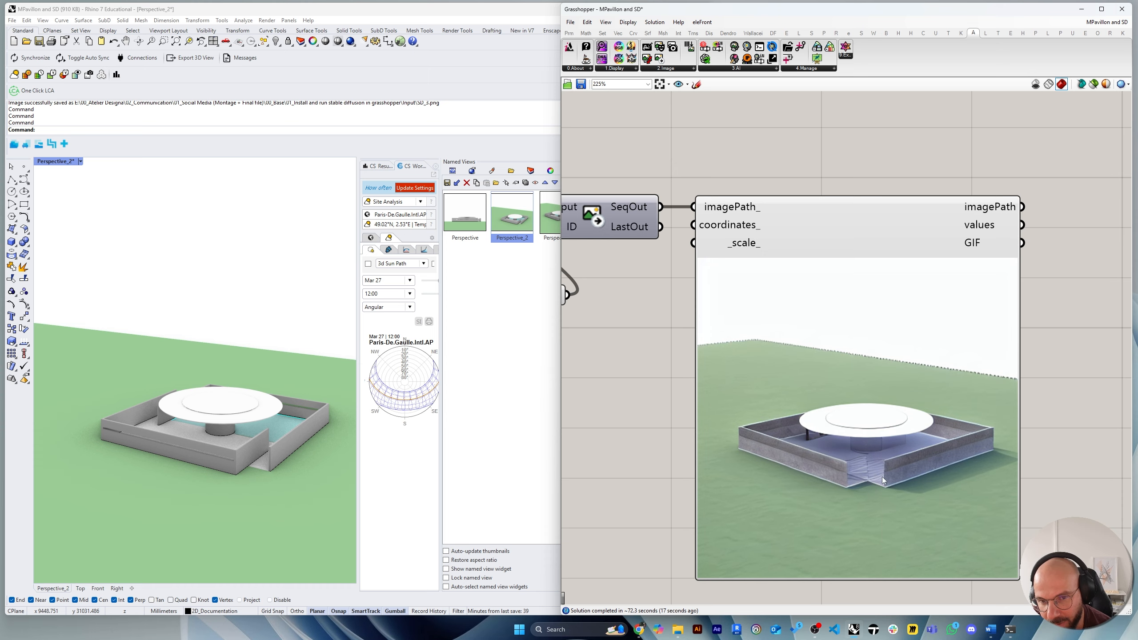
scroll(843, 419, up, 4)
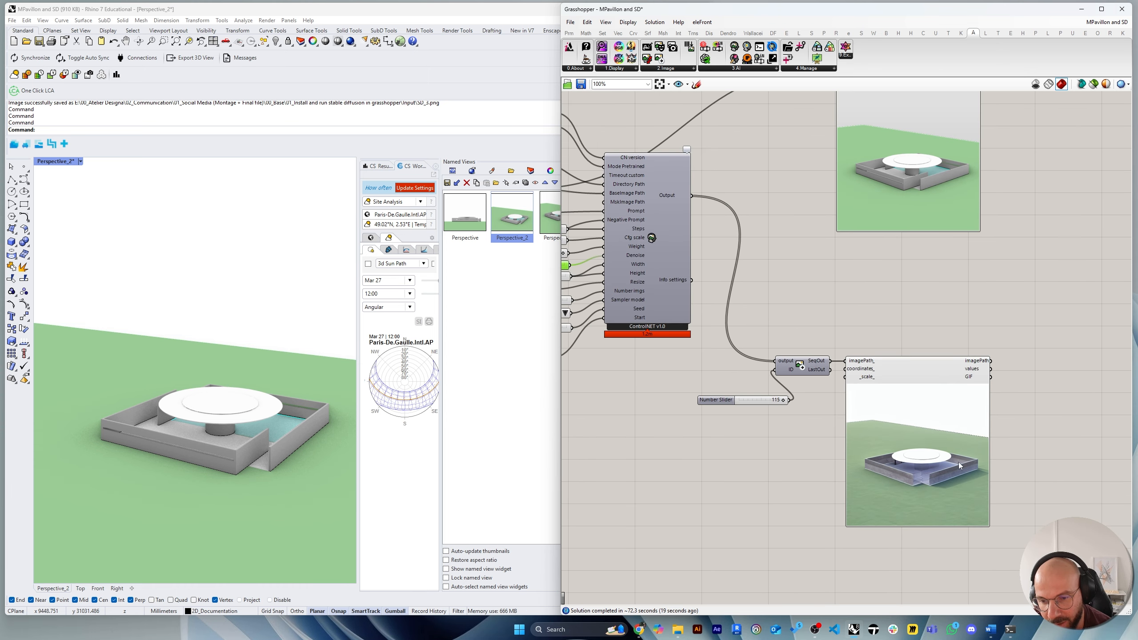
scroll(849, 458, up, 2)
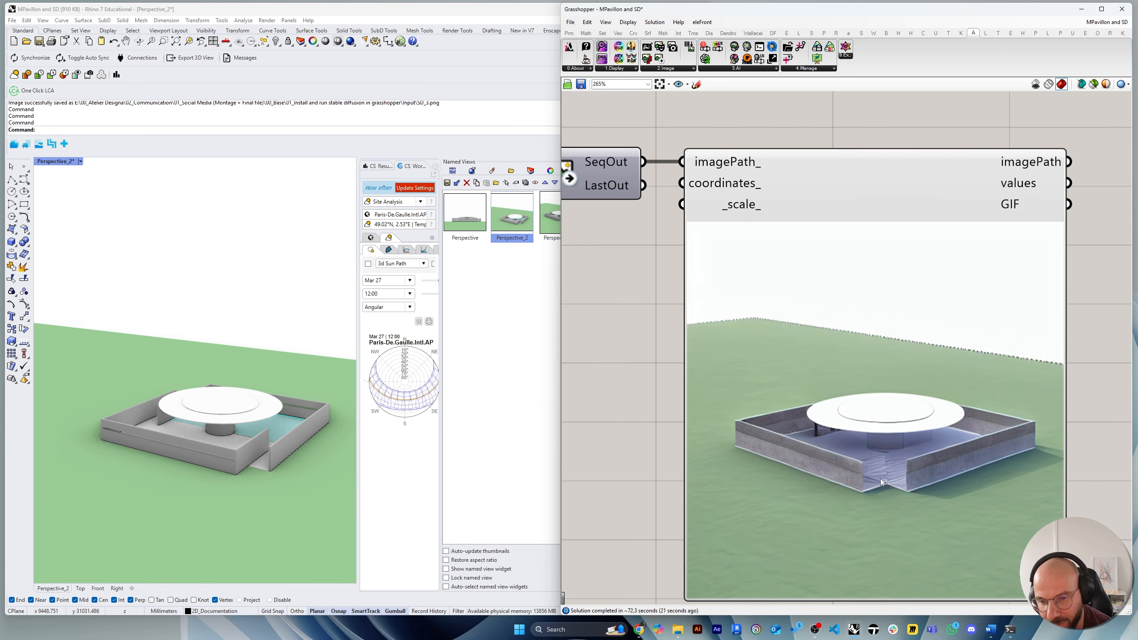
scroll(903, 465, down, 4)
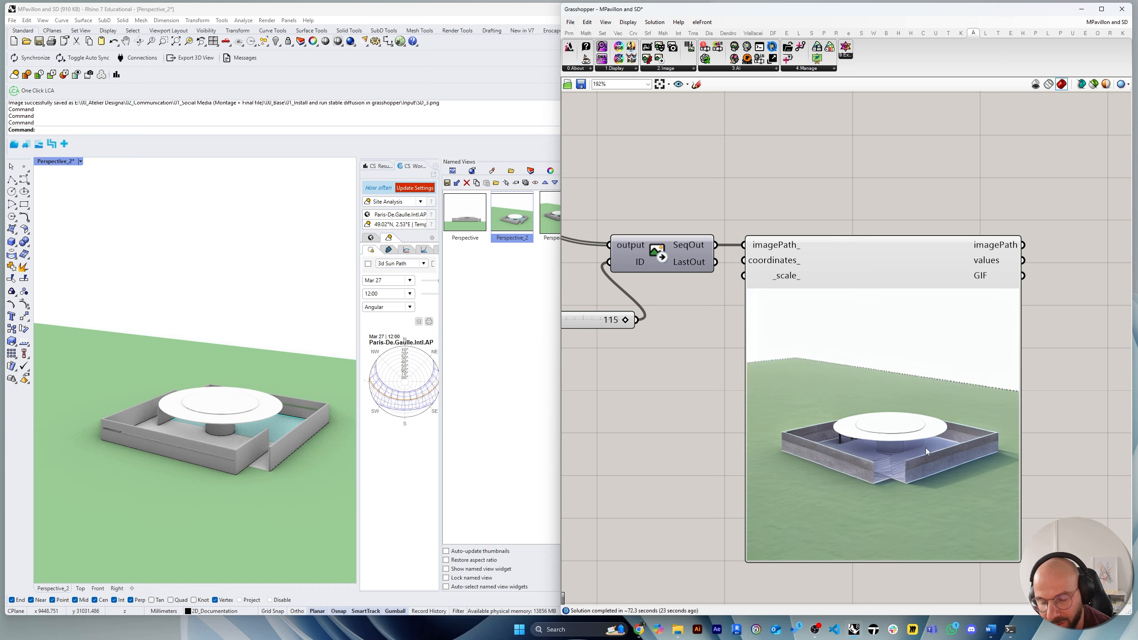
scroll(925, 448, down, 5)
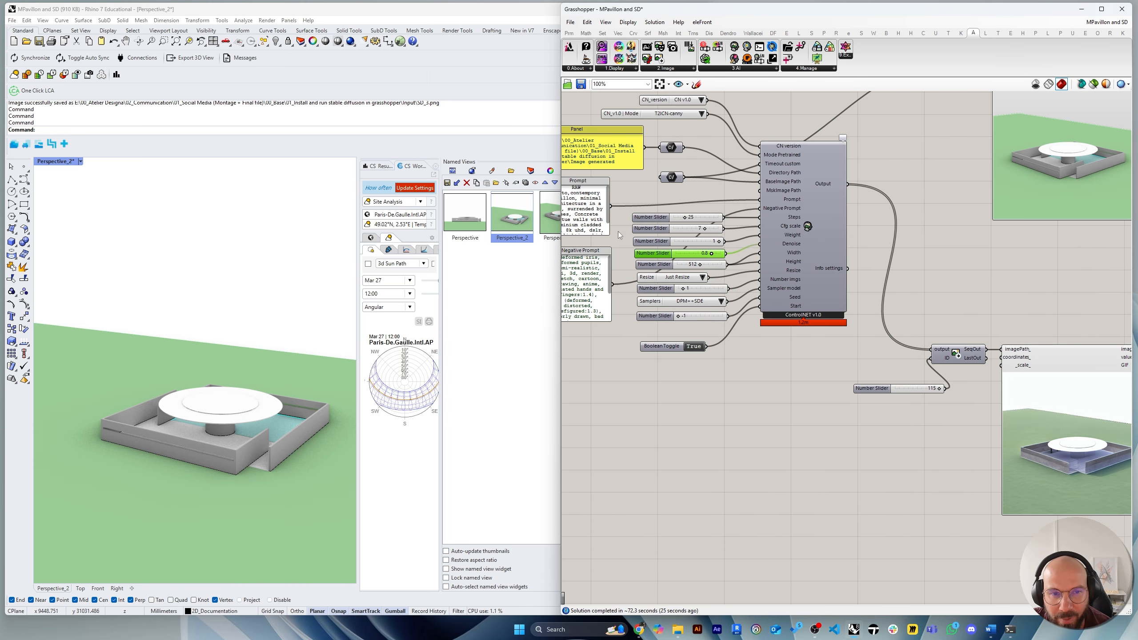
Widen the Grasshopper window and bring the whole ControlNet definition with both image viewers into view.
right_drag(618, 232, 774, 255)
right_drag(869, 259, 857, 302)
scroll(857, 301, down, 3)
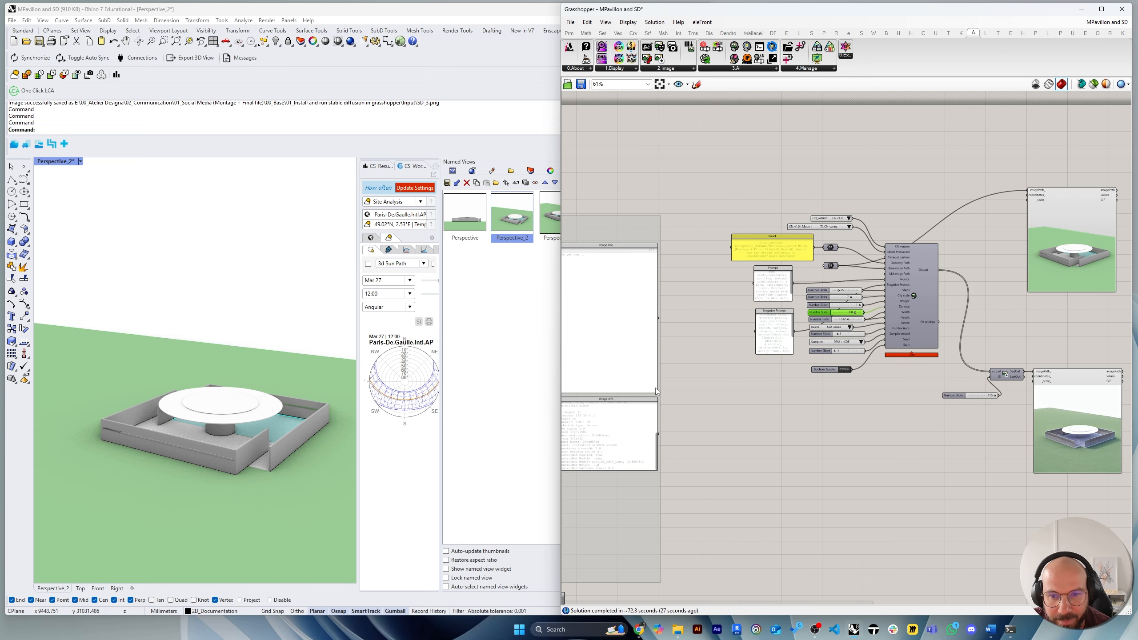
scroll(681, 376, up, 5)
right_drag(865, 390, 799, 415)
scroll(813, 395, down, 1)
drag(562, 323, 394, 323)
right_drag(403, 363, 561, 376)
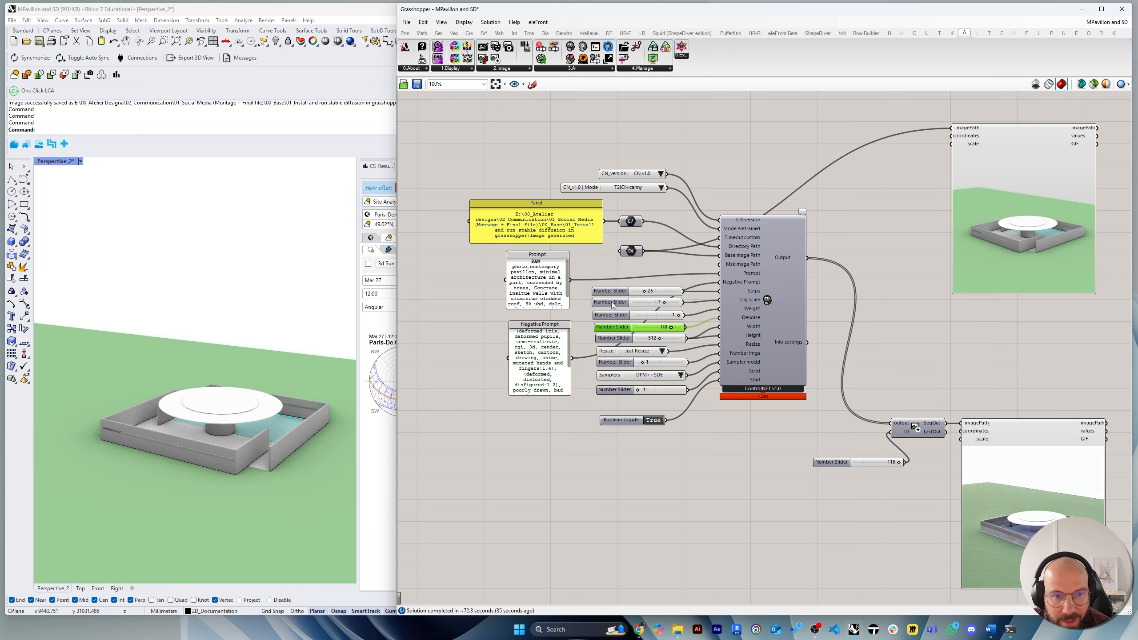
right_drag(613, 305, 527, 304)
Orbit the Rhino view down to eye level and choose SD_1.png from the Input folder as the base image's File Path.
right_click(550, 251)
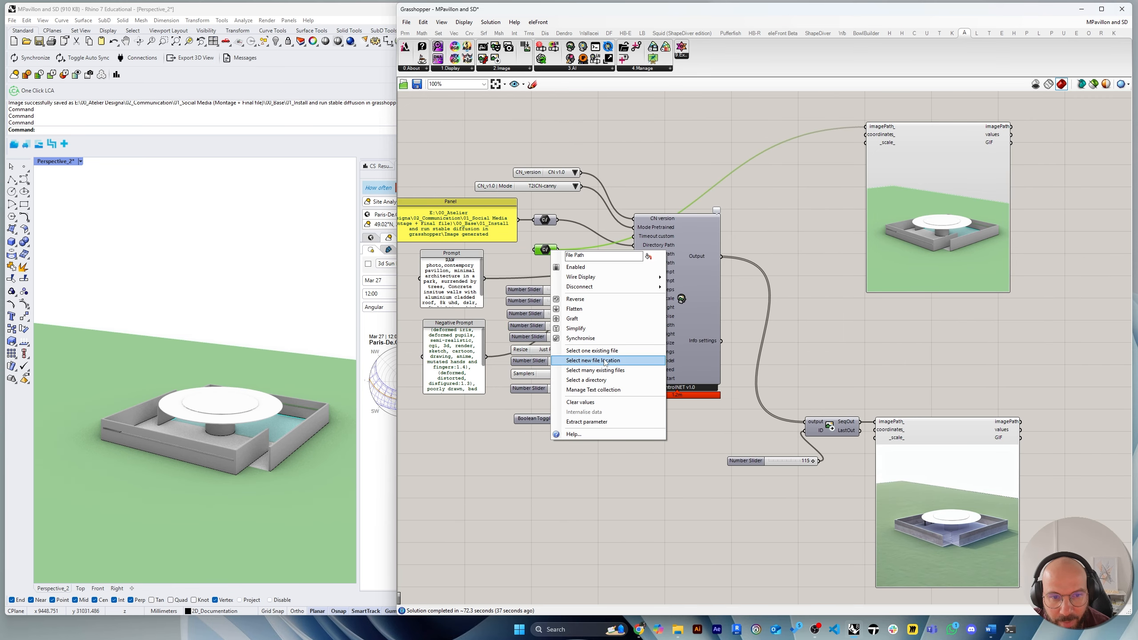
right_drag(154, 352, 178, 333)
right_click(546, 251)
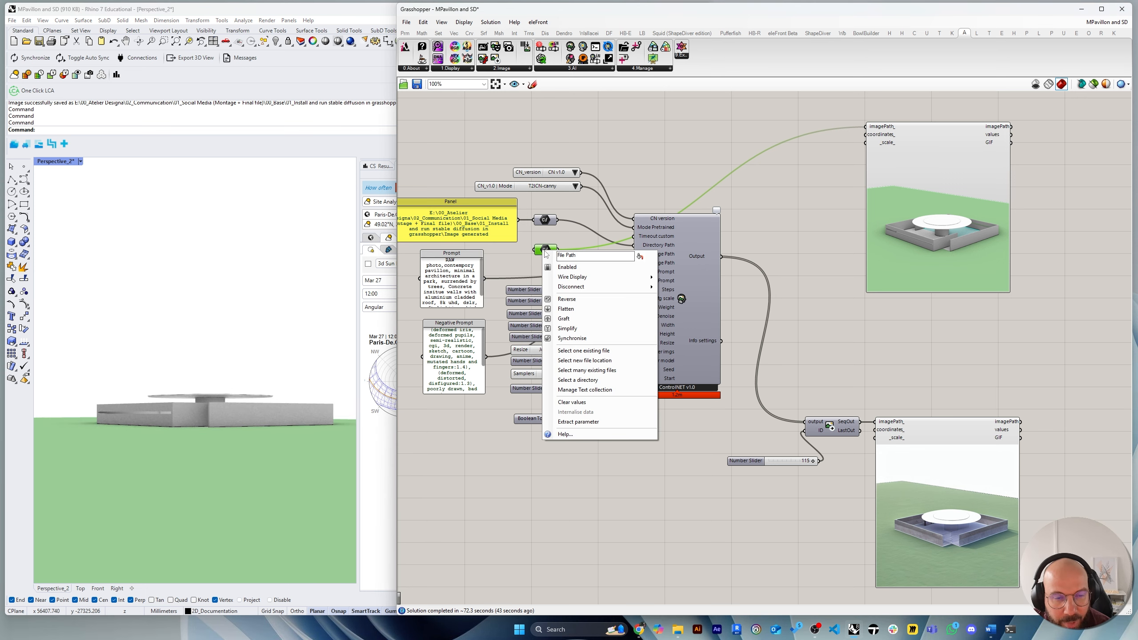
click(582, 350)
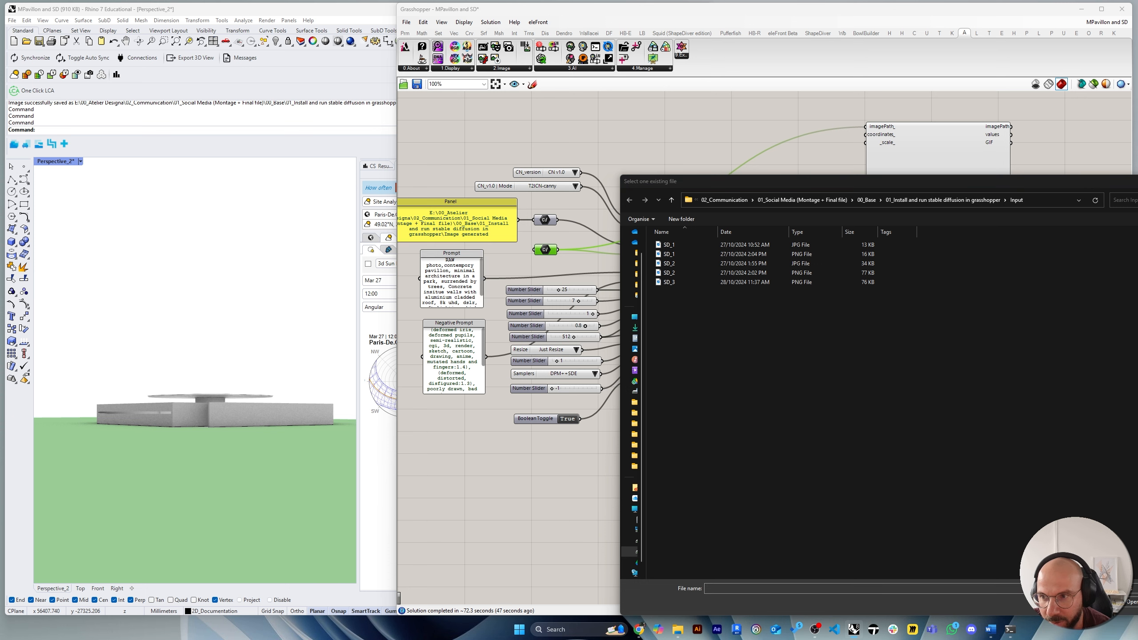
ctrl+scroll(878, 358, up, 7)
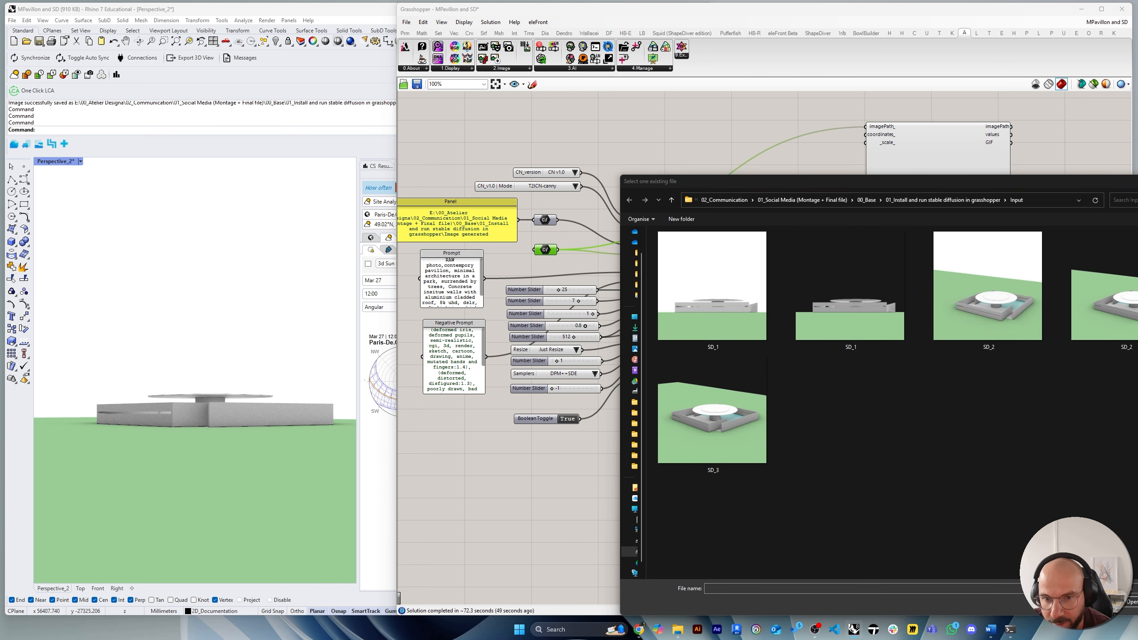
ctrl+scroll(878, 359, down, 3)
ctrl+scroll(878, 359, up, 1)
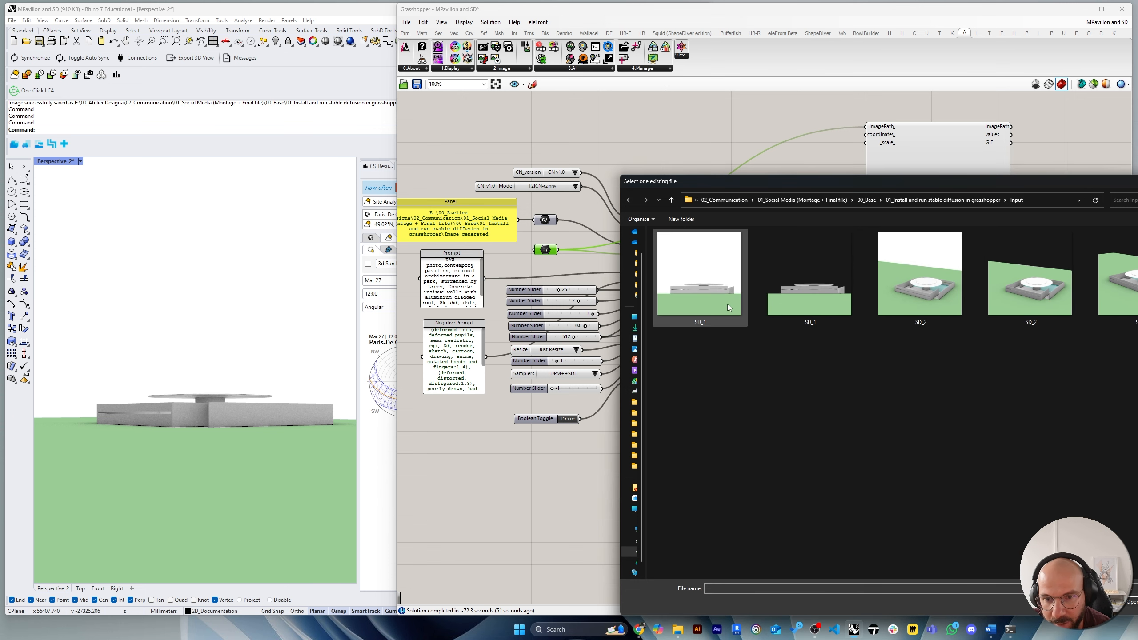
click(789, 292)
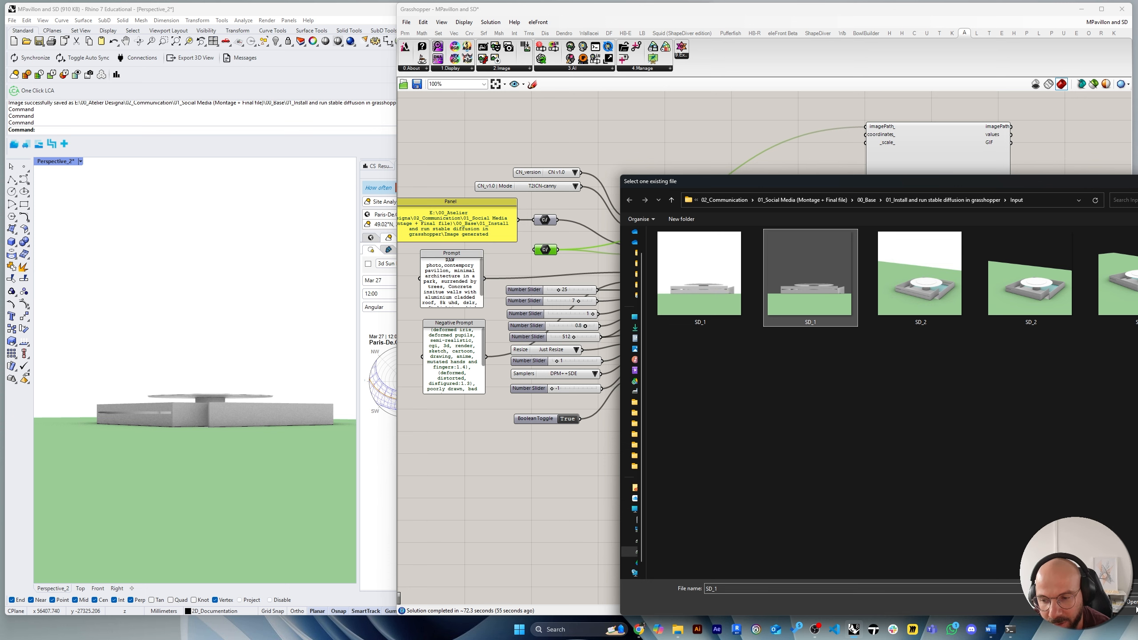
click(1134, 603)
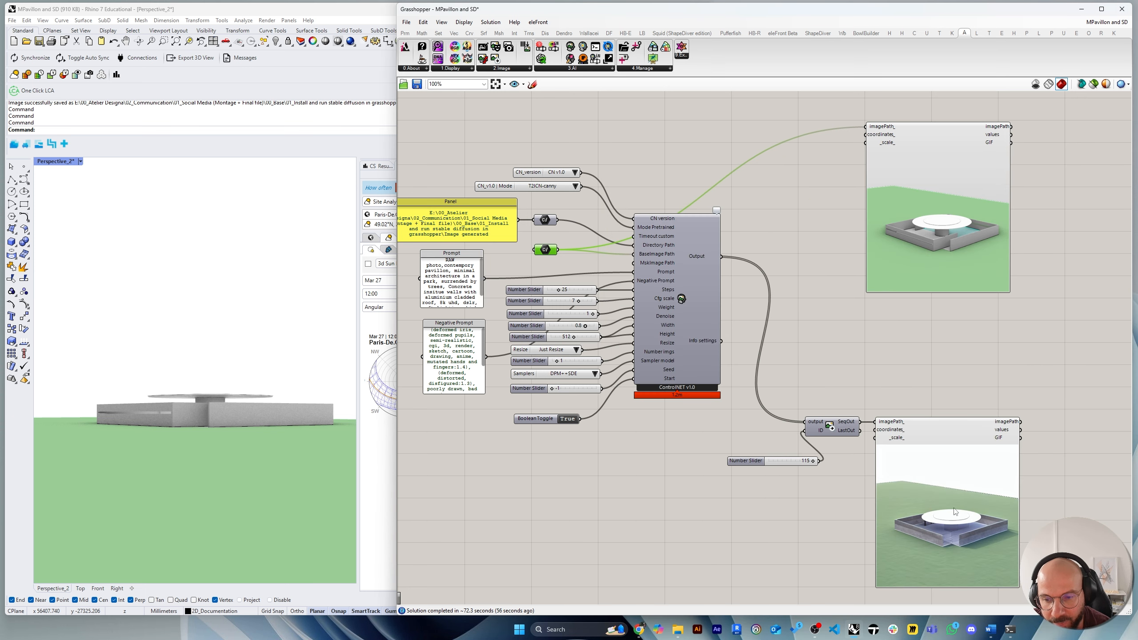